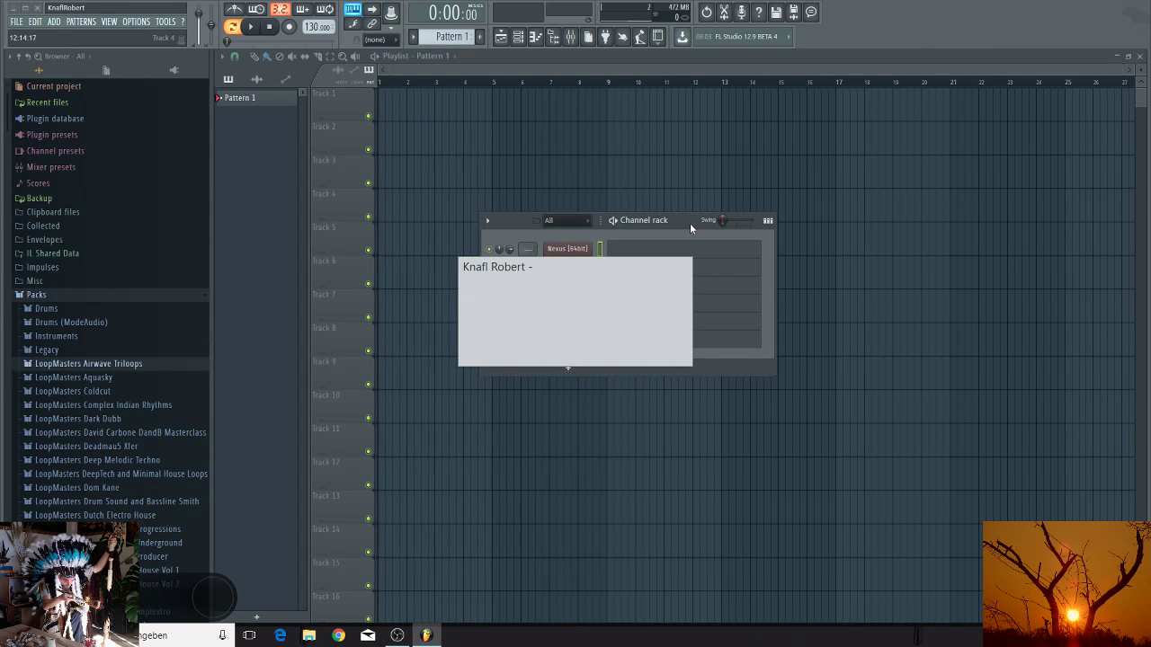
Step: Open the first Nexus channel and load the BA DblBass Spiccato preset from the XP Hlw2 Strings category
{"action": "left_click_drag", "start_coordinate": [690, 223], "coordinate": [655, 209]}
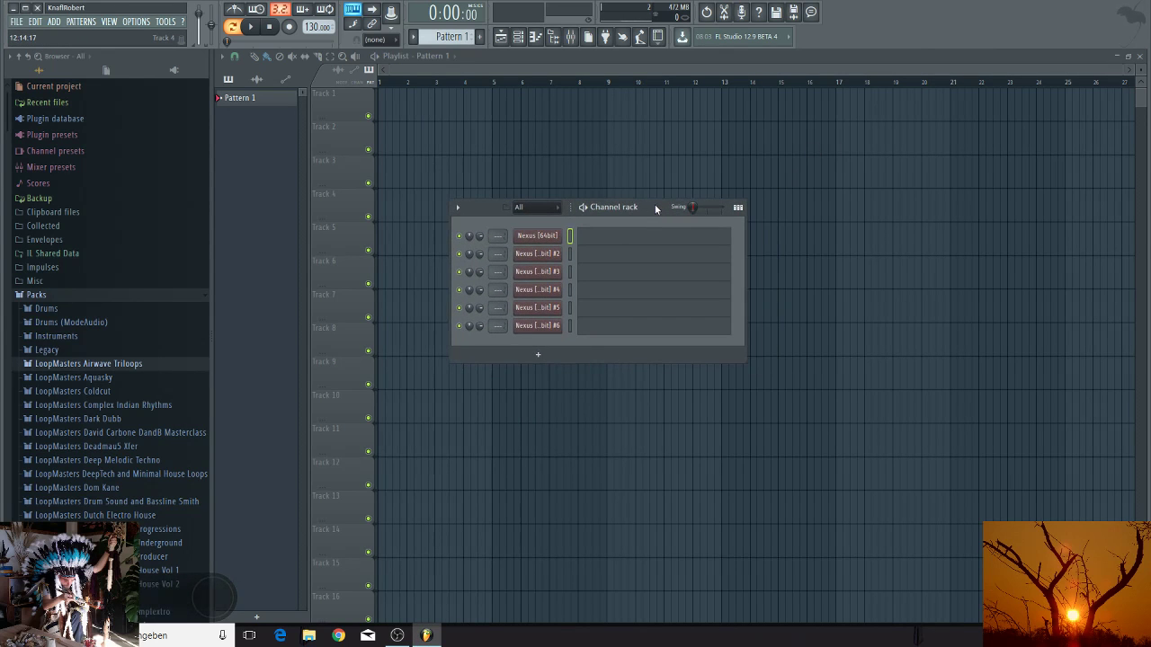
{"action": "left_click", "coordinate": [540, 237]}
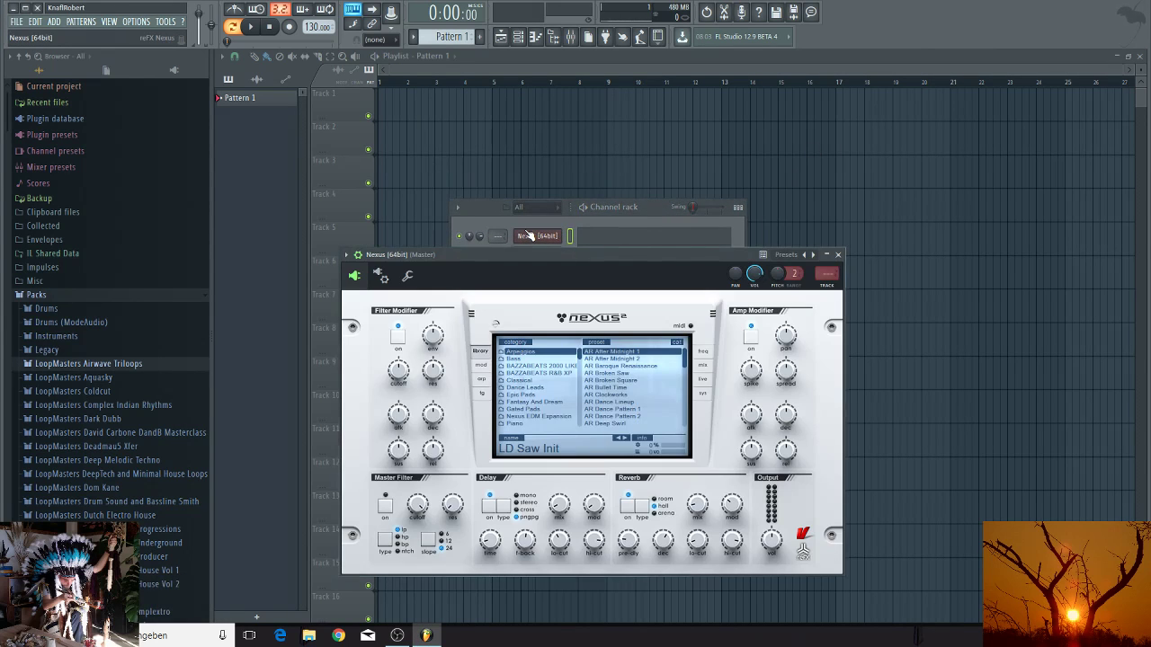
{"action": "left_click", "coordinate": [480, 235]}
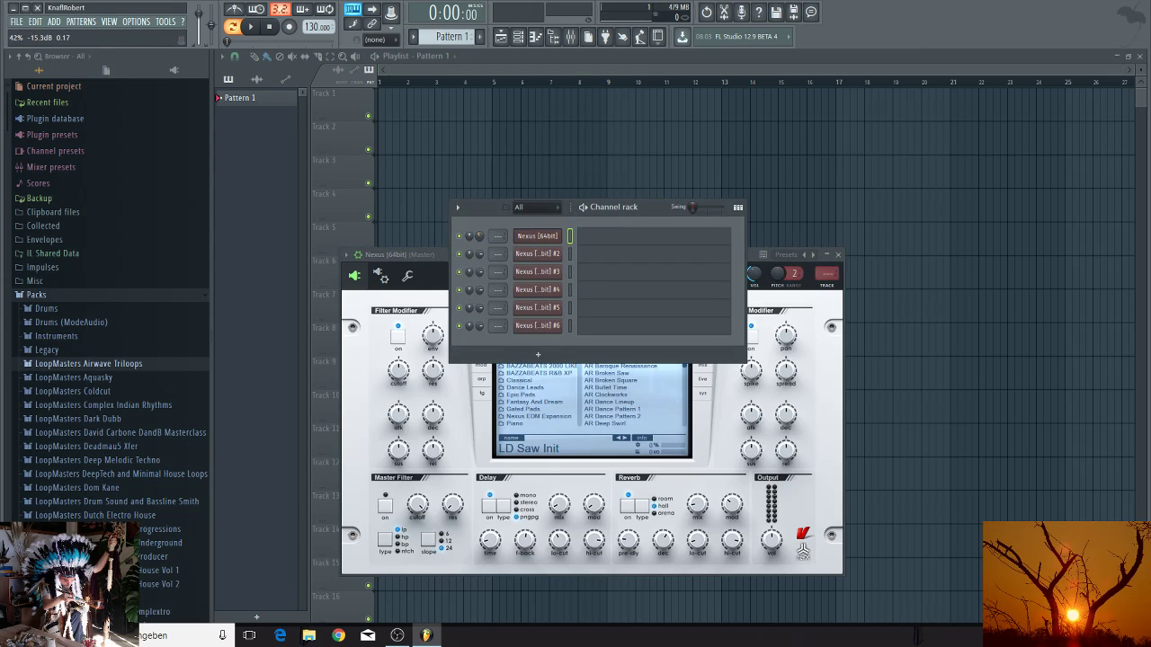
{"action": "left_click_drag", "start_coordinate": [648, 206], "coordinate": [893, 170]}
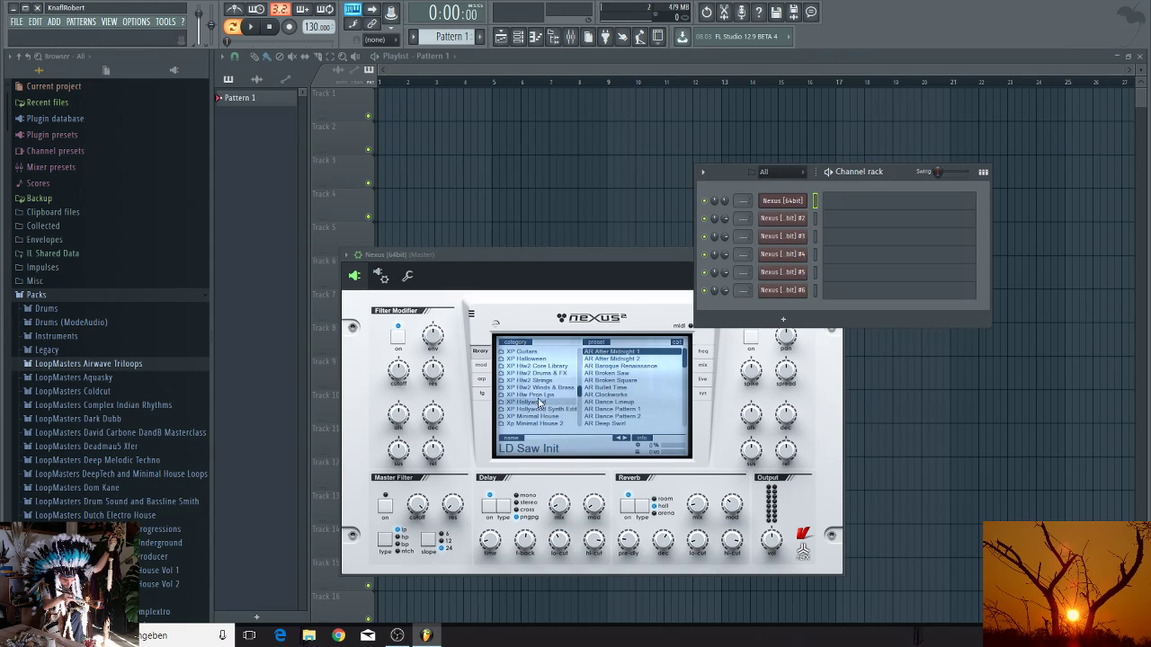
{"action": "left_click", "coordinate": [546, 382]}
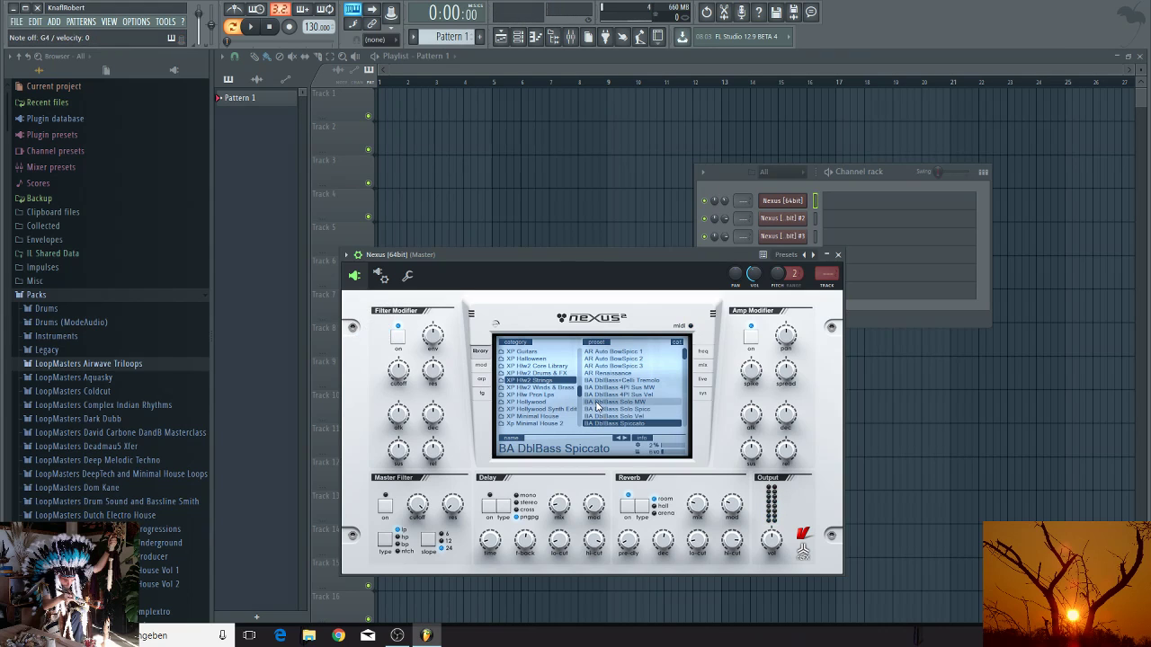
Step: Open the first Nexus channel's piano roll and place a D5 and A4 note pair on each of bar 1's four beats
{"action": "right_click", "coordinate": [784, 203]}
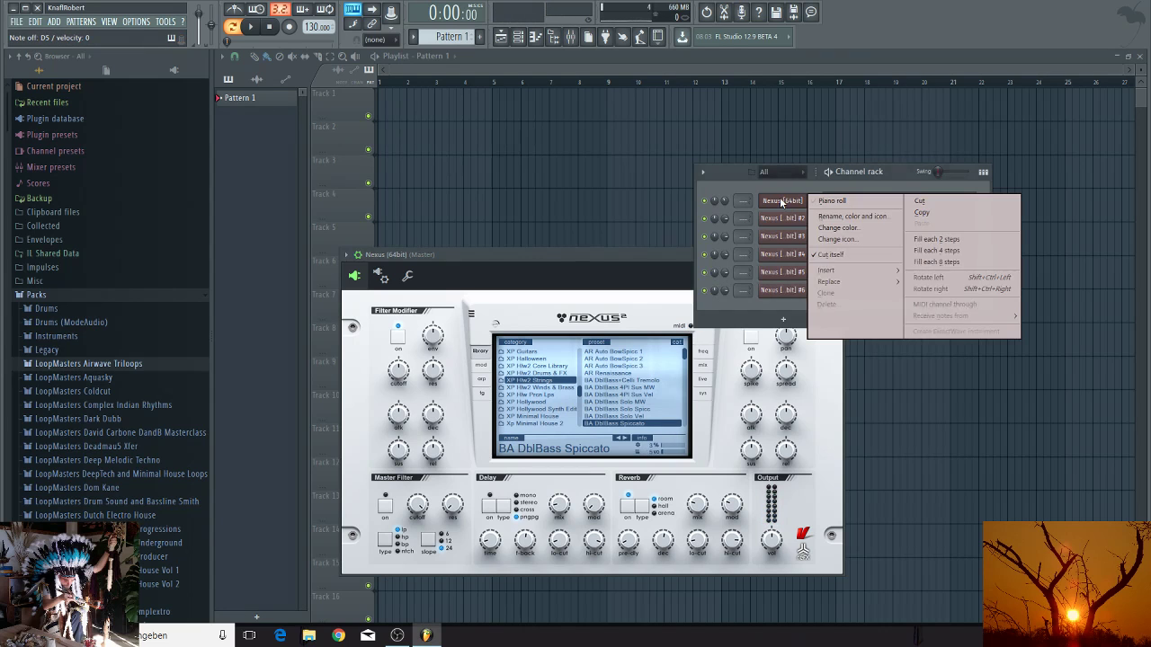
{"action": "left_click", "coordinate": [812, 204]}
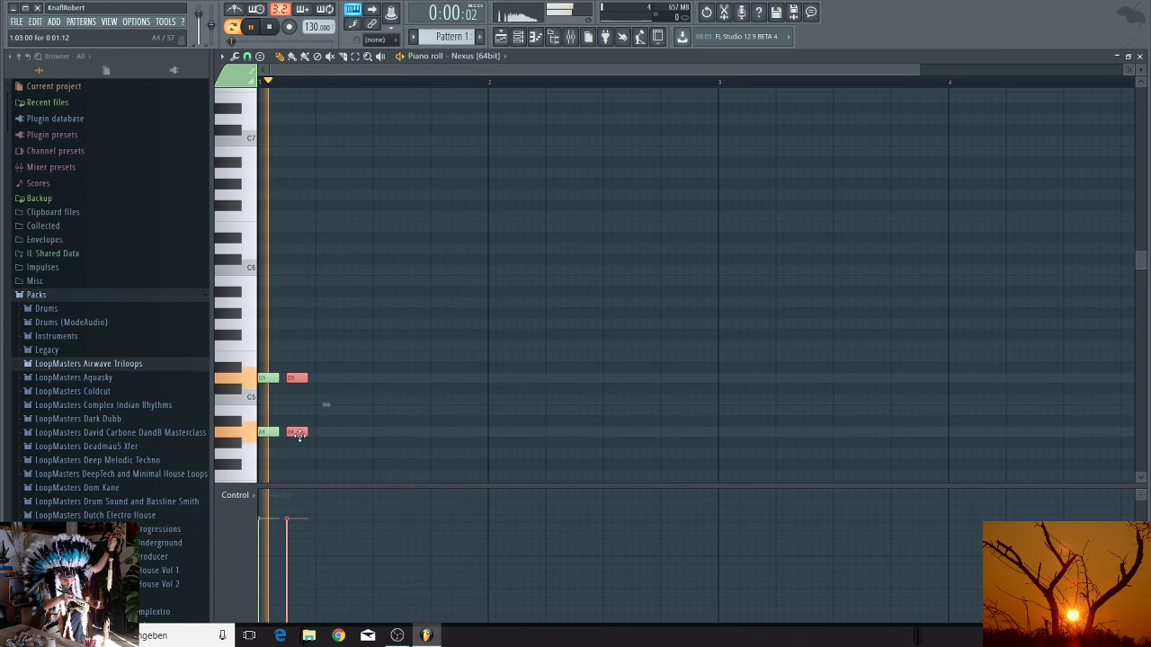
{"action": "left_click_drag", "start_coordinate": [298, 434], "coordinate": [329, 442]}
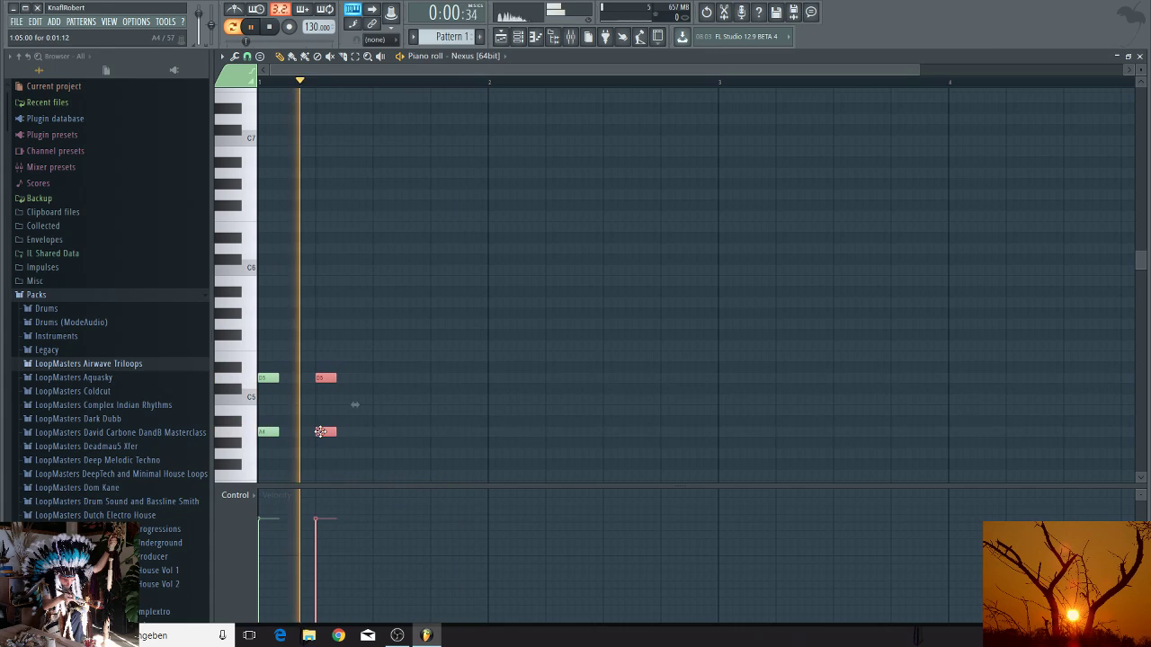
{"action": "left_click_drag", "start_coordinate": [321, 432], "coordinate": [433, 436]}
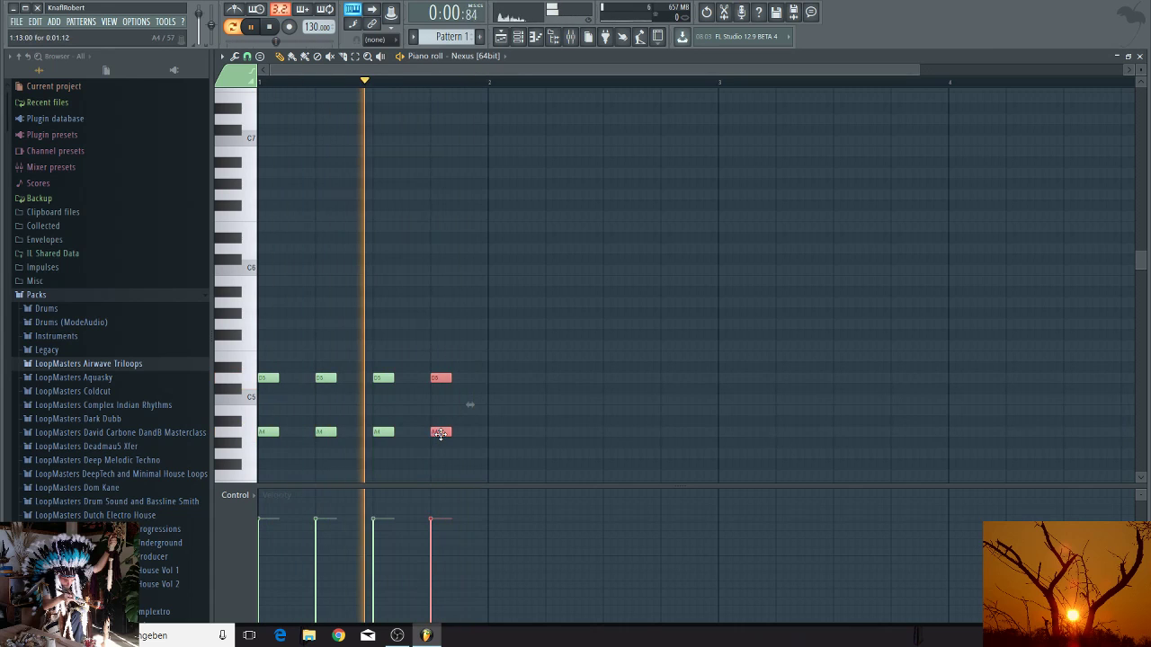
Step: Duplicate the bar 1 notes into bar 2 and lower the copied A4 notes to F4
{"action": "left_click", "coordinate": [448, 399]}
{"action": "left_click_drag", "start_coordinate": [470, 329], "coordinate": [267, 458]}
{"action": "key", "text": "ctrl+b"}
{"action": "left_click_drag", "start_coordinate": [432, 449], "coordinate": [693, 470]}
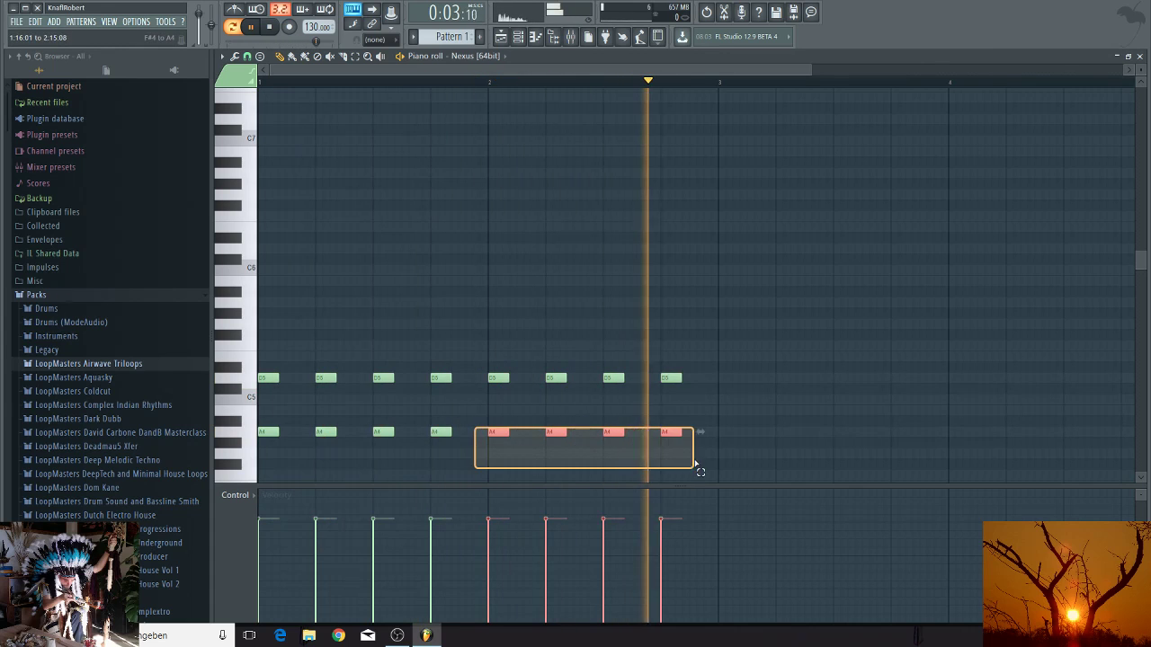
{"action": "left_click_drag", "start_coordinate": [493, 432], "coordinate": [491, 478]}
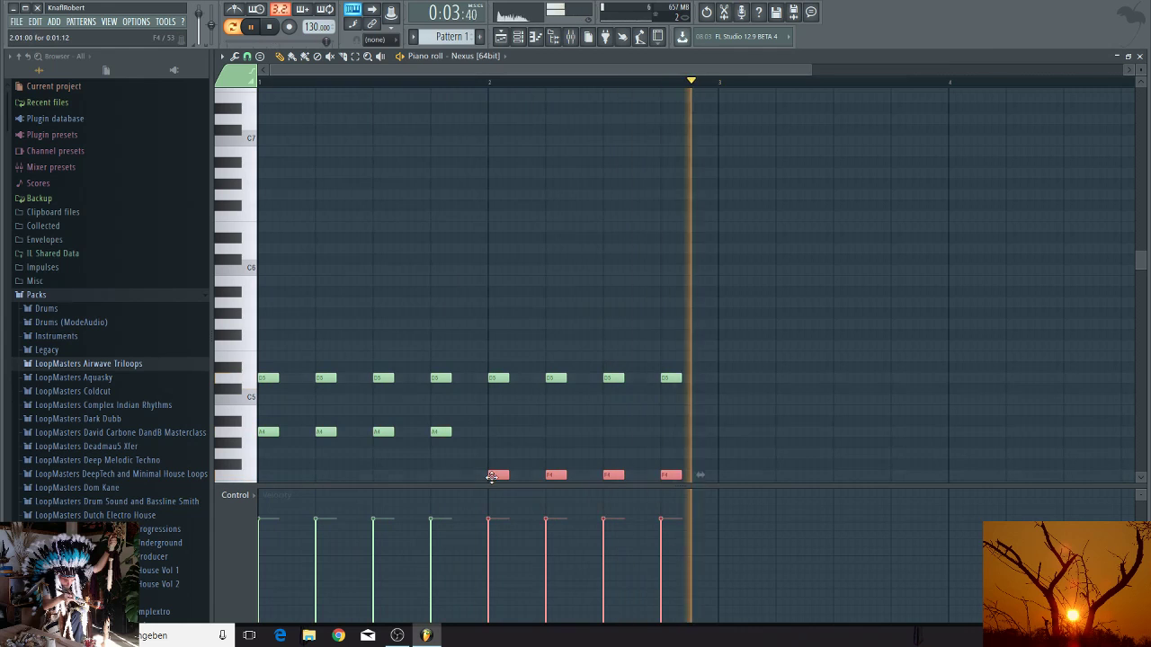
Step: Duplicate the four F4 notes into bar 3 and add a copy of them above at C5
{"action": "scroll", "coordinate": [485, 449], "scroll_direction": "down", "scroll_amount": 1}
{"action": "scroll", "coordinate": [486, 450], "scroll_direction": "down", "scroll_amount": 2}
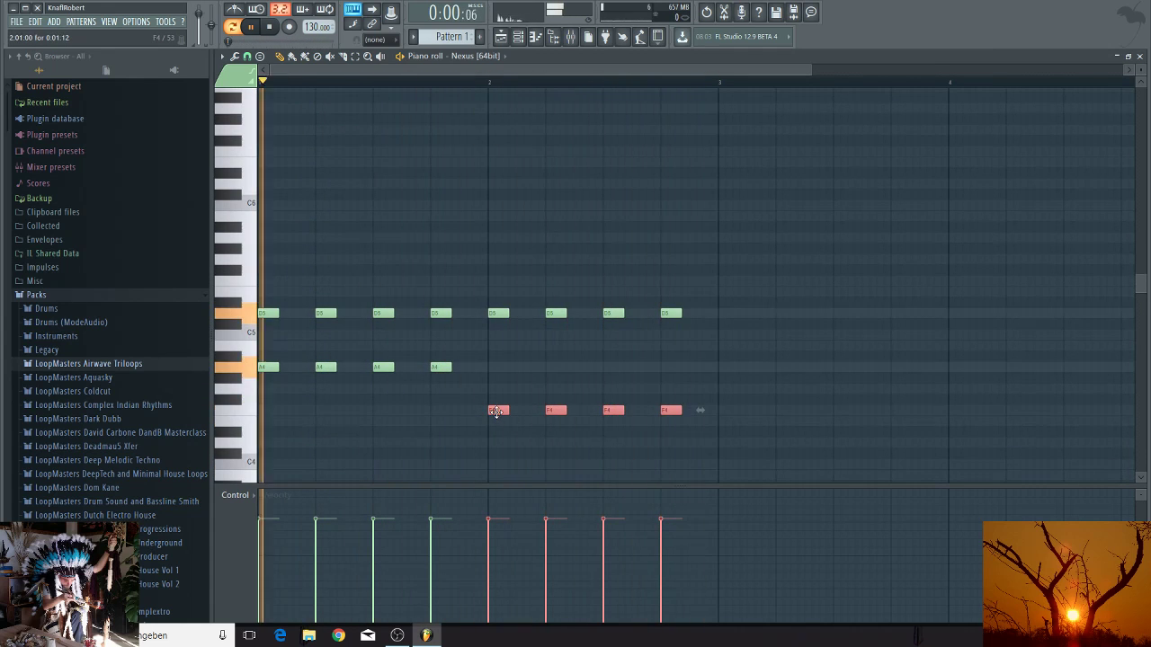
{"action": "key", "text": "ctrl+b"}
{"action": "left_click_drag", "start_coordinate": [701, 436], "coordinate": [728, 432]}
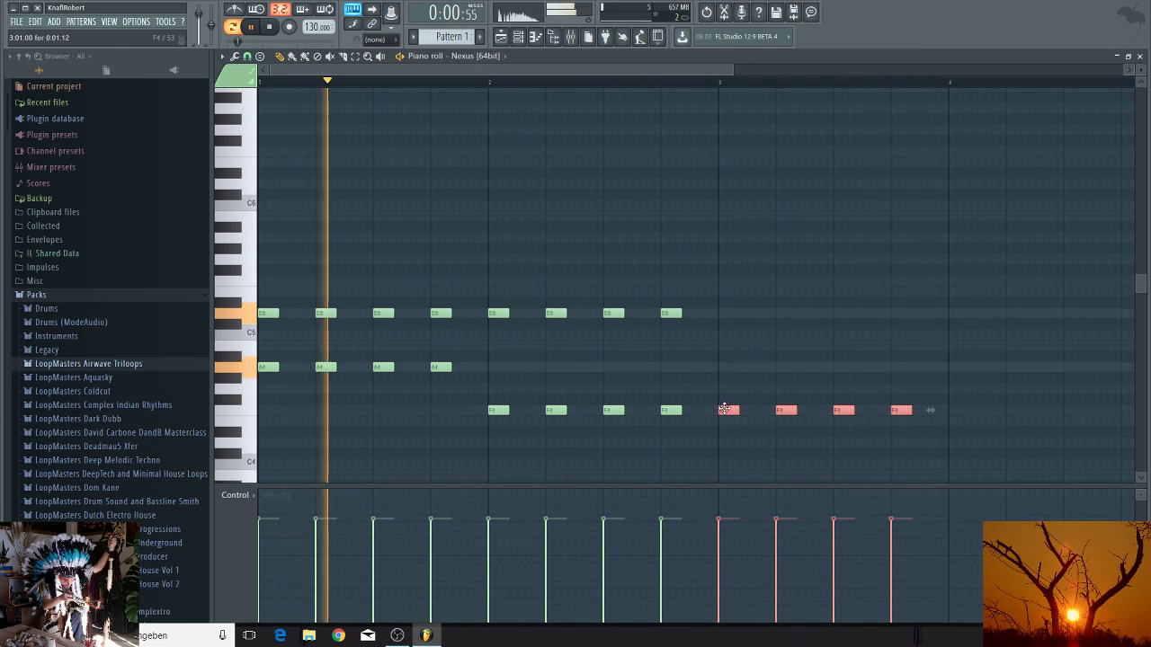
{"action": "left_click_drag", "start_coordinate": [727, 406], "coordinate": [725, 342]}
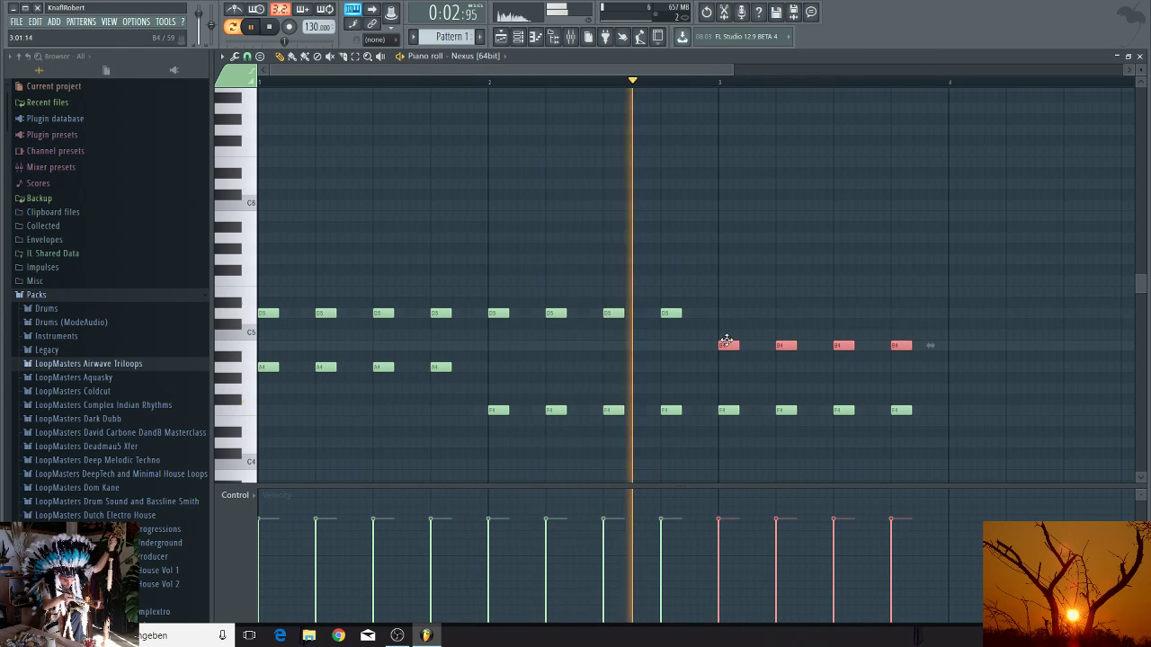
{"action": "left_click_drag", "start_coordinate": [726, 347], "coordinate": [727, 335]}
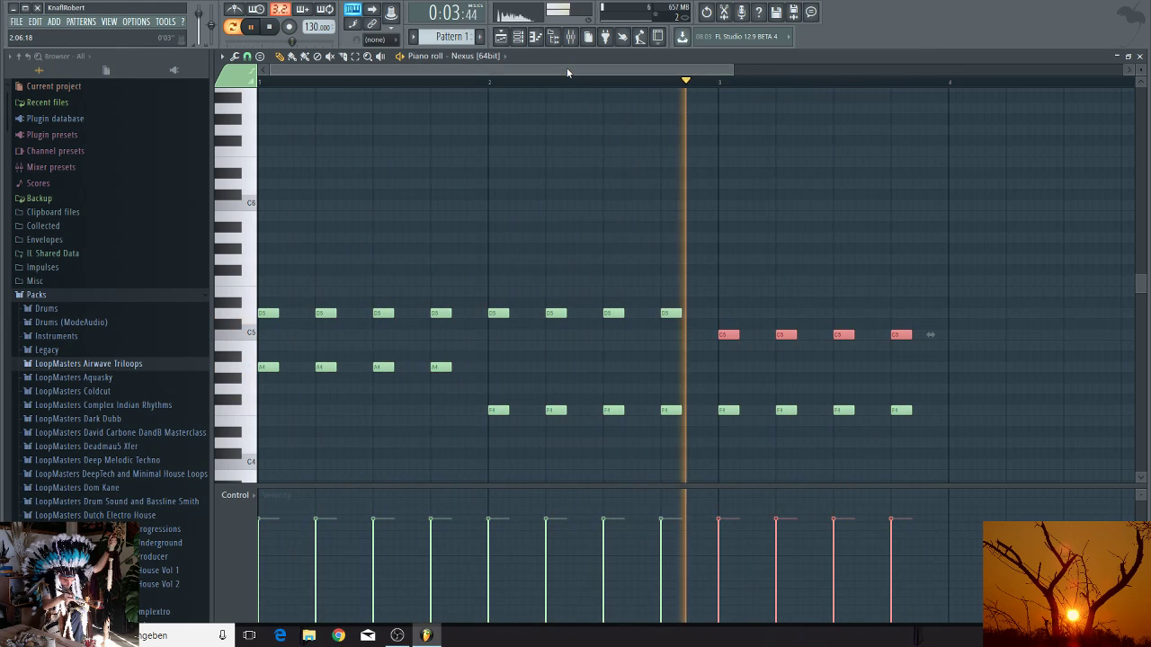
Step: Copy bar 3's upper notes to bar 4 at D5 and add a second copy below at G4
{"action": "left_click_drag", "start_coordinate": [566, 69], "coordinate": [669, 81]}
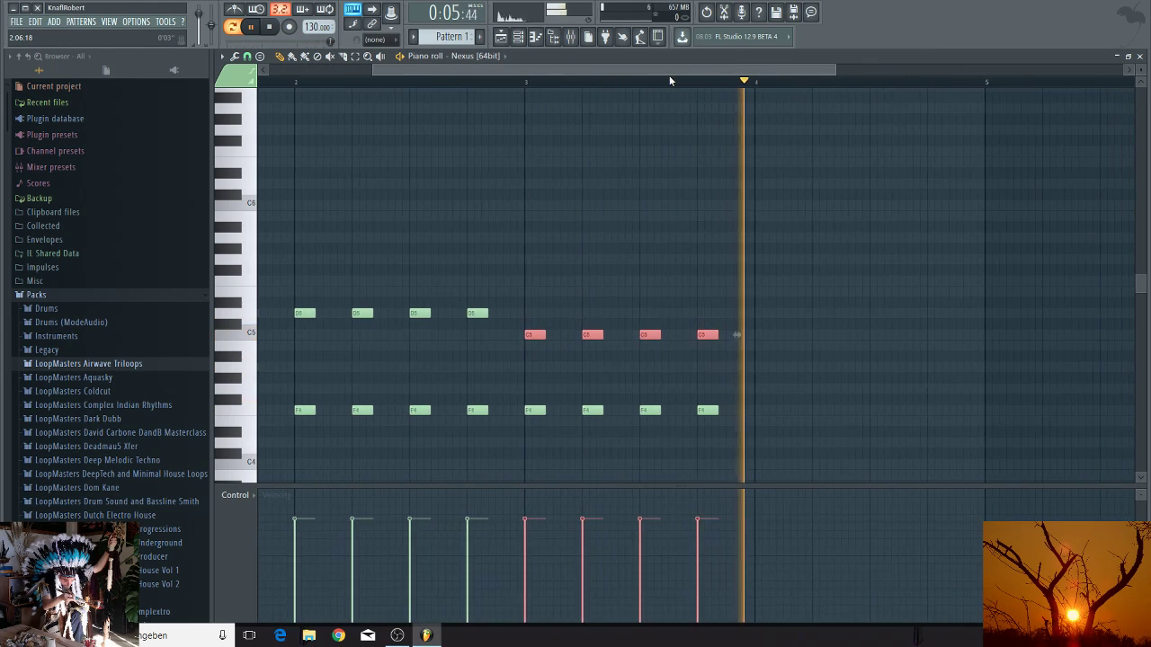
{"action": "key", "text": "space"}
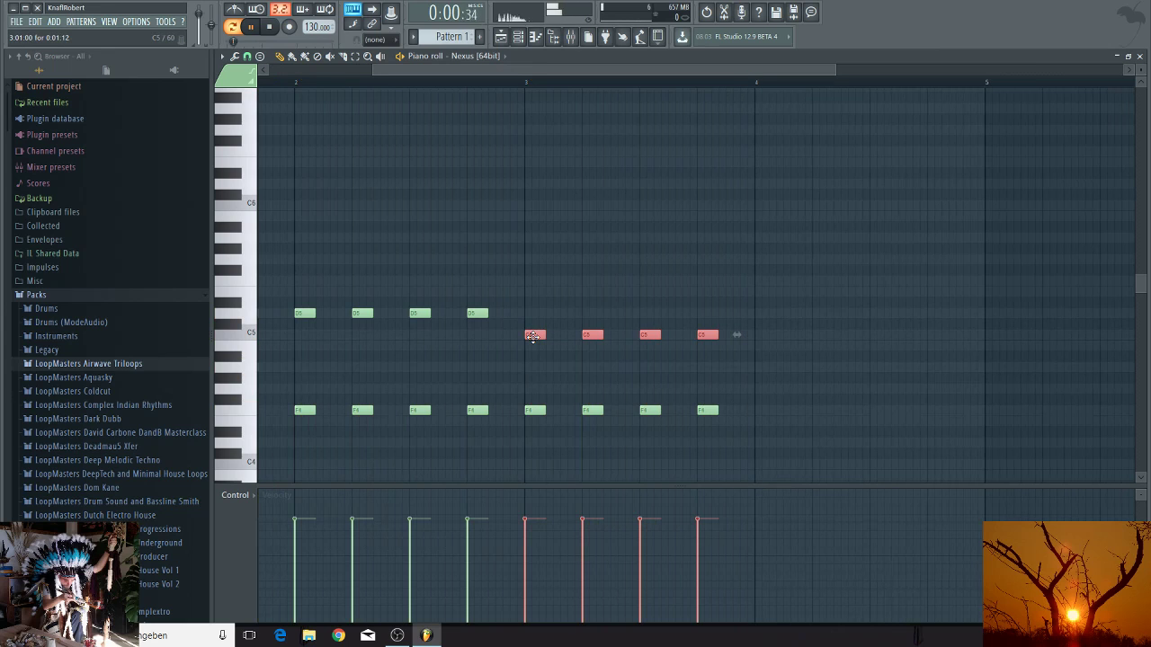
{"action": "left_click_drag", "start_coordinate": [533, 337], "coordinate": [763, 316]}
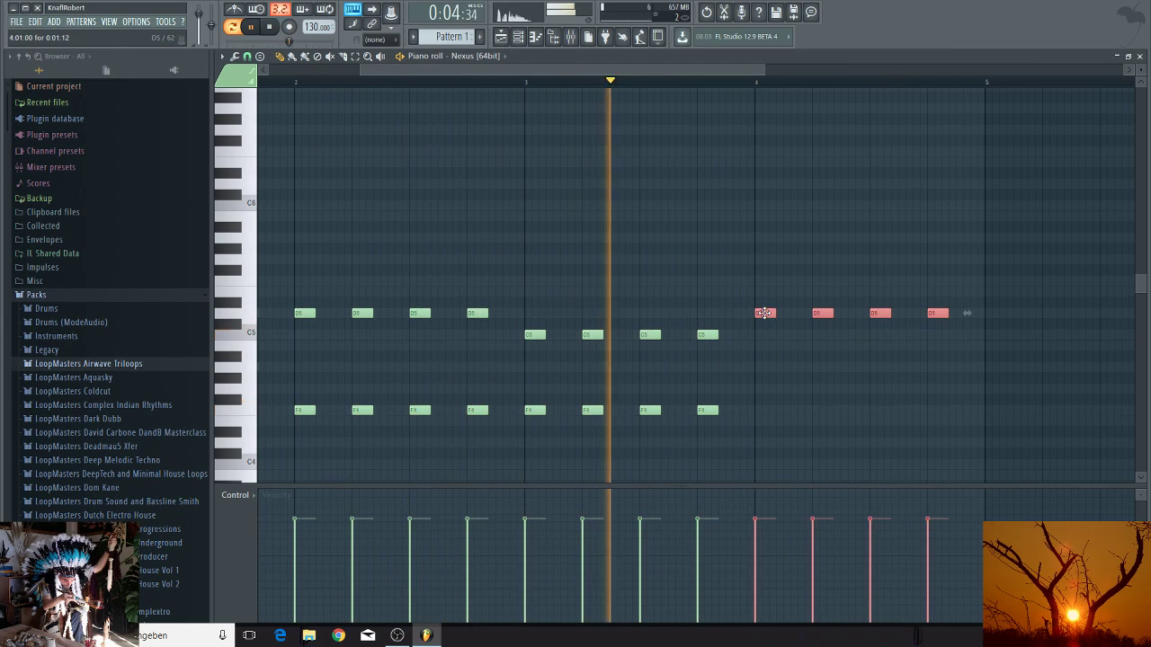
{"action": "left_click_drag", "start_coordinate": [576, 74], "coordinate": [620, 175]}
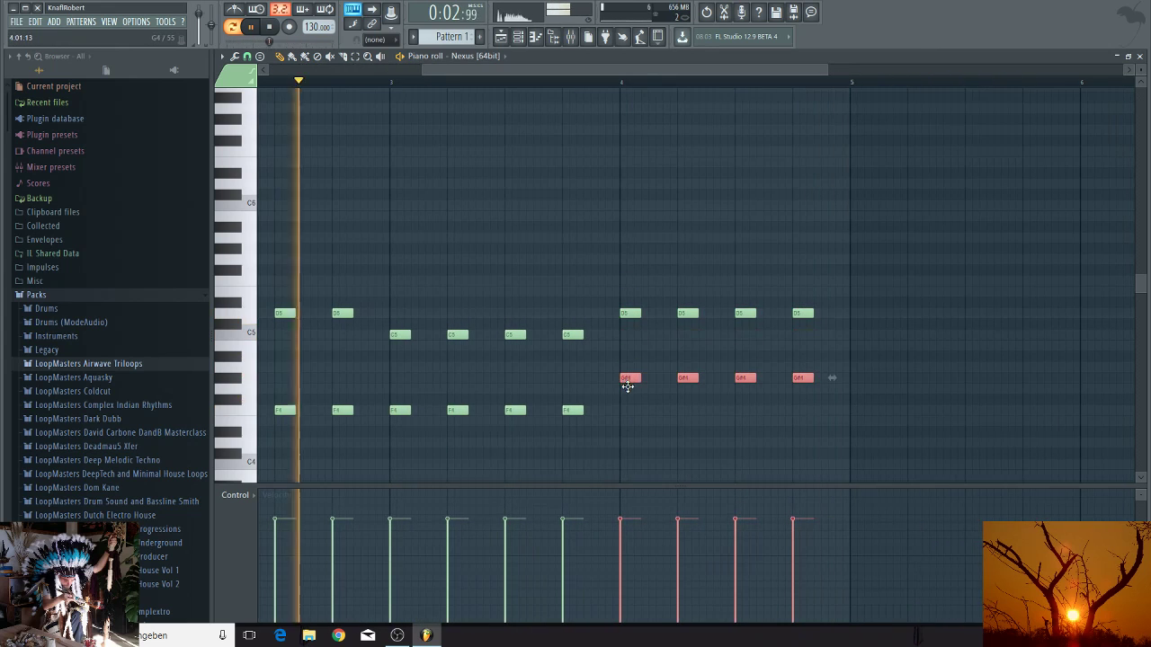
{"action": "left_click_drag", "start_coordinate": [628, 385], "coordinate": [628, 388]}
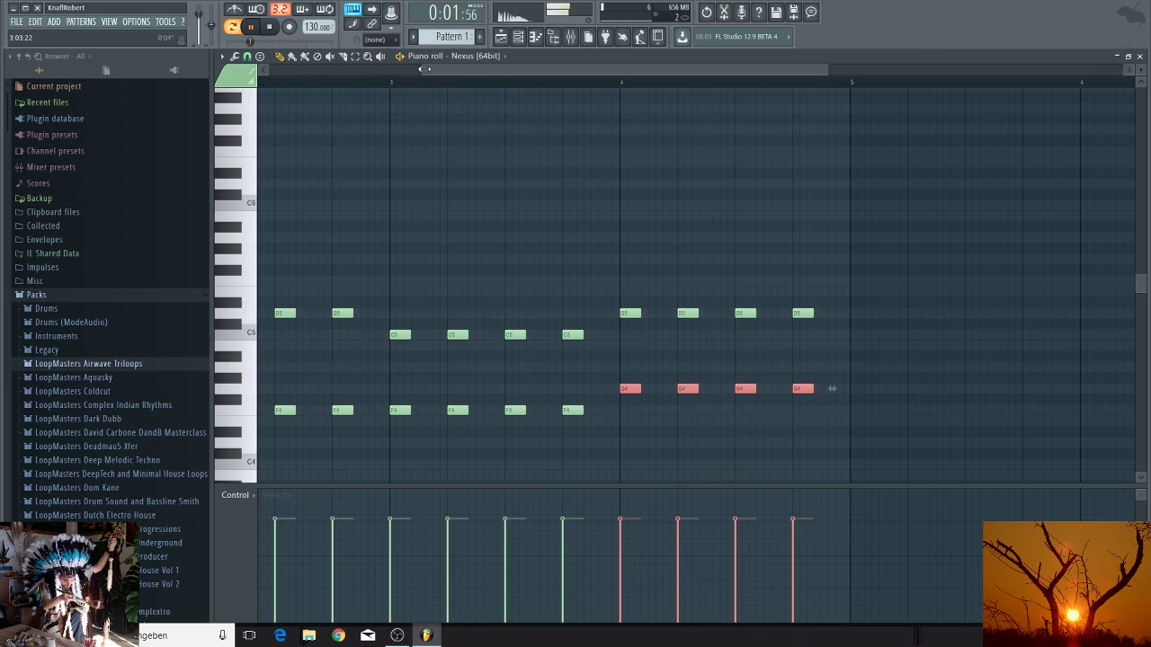
Step: Copy all notes of the four bars one octave lower, offset half a beat so they fall between the originals
{"action": "left_click_drag", "start_coordinate": [419, 68], "coordinate": [268, 68]}
{"action": "left_click", "coordinate": [328, 137]}
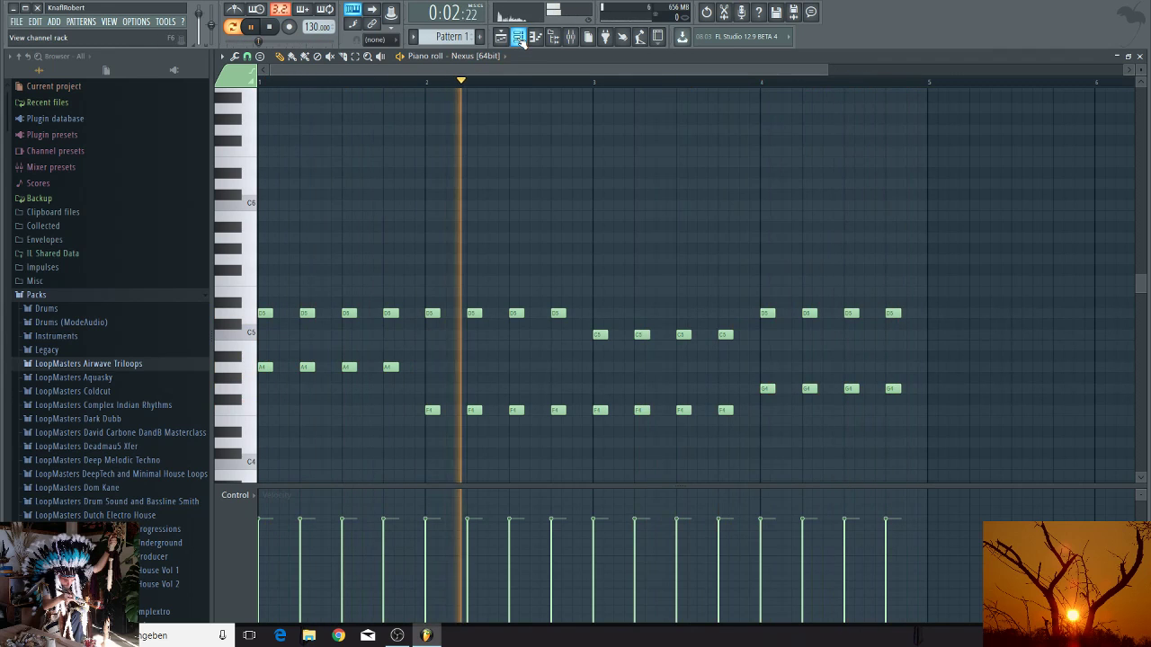
{"action": "left_click_drag", "start_coordinate": [927, 223], "coordinate": [216, 490]}
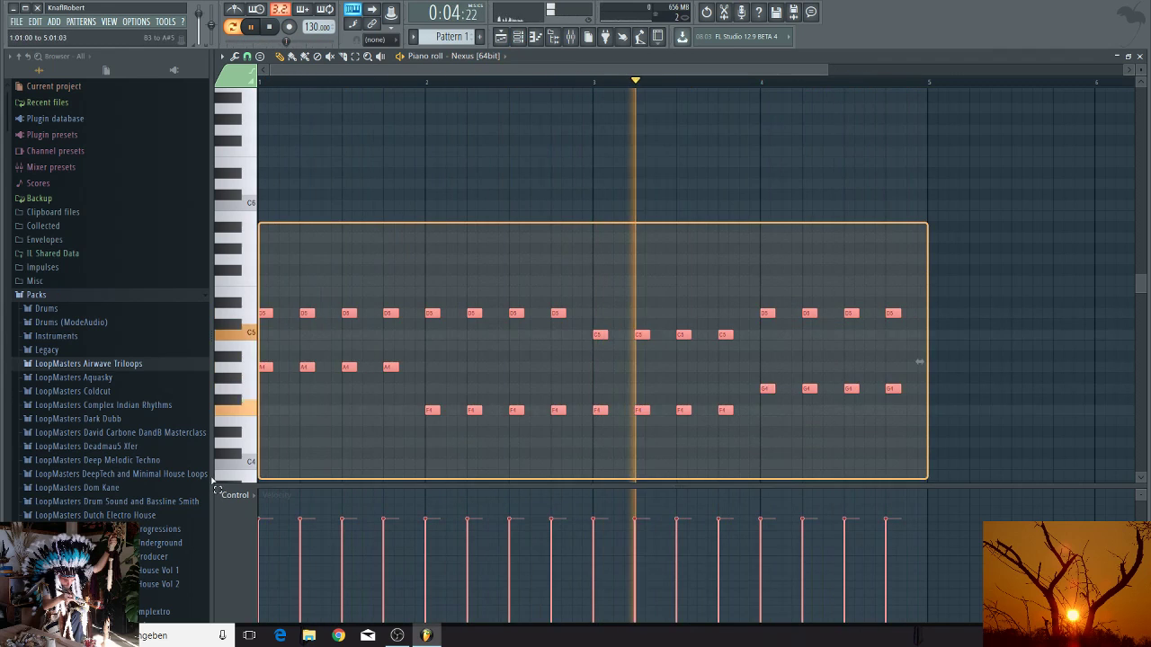
{"action": "left_click_drag", "start_coordinate": [264, 377], "coordinate": [283, 435]}
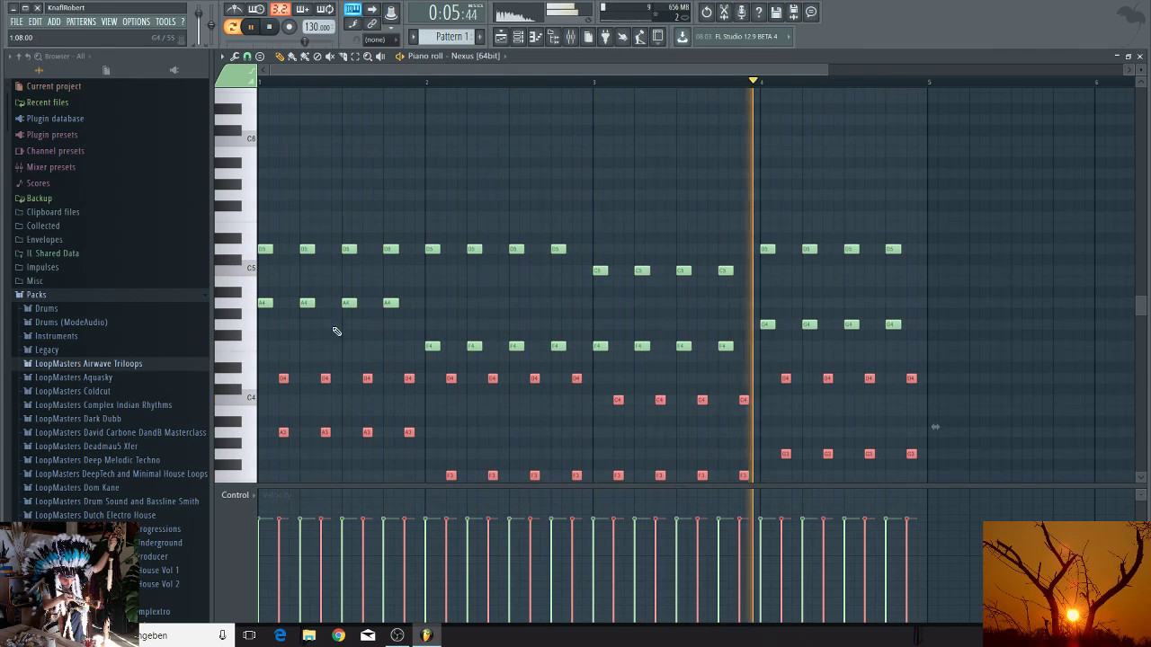
Step: Reopen the first Nexus channel and switch its sound to the PL Cello 6Pl Pizzicato preset
{"action": "key", "text": "F6"}
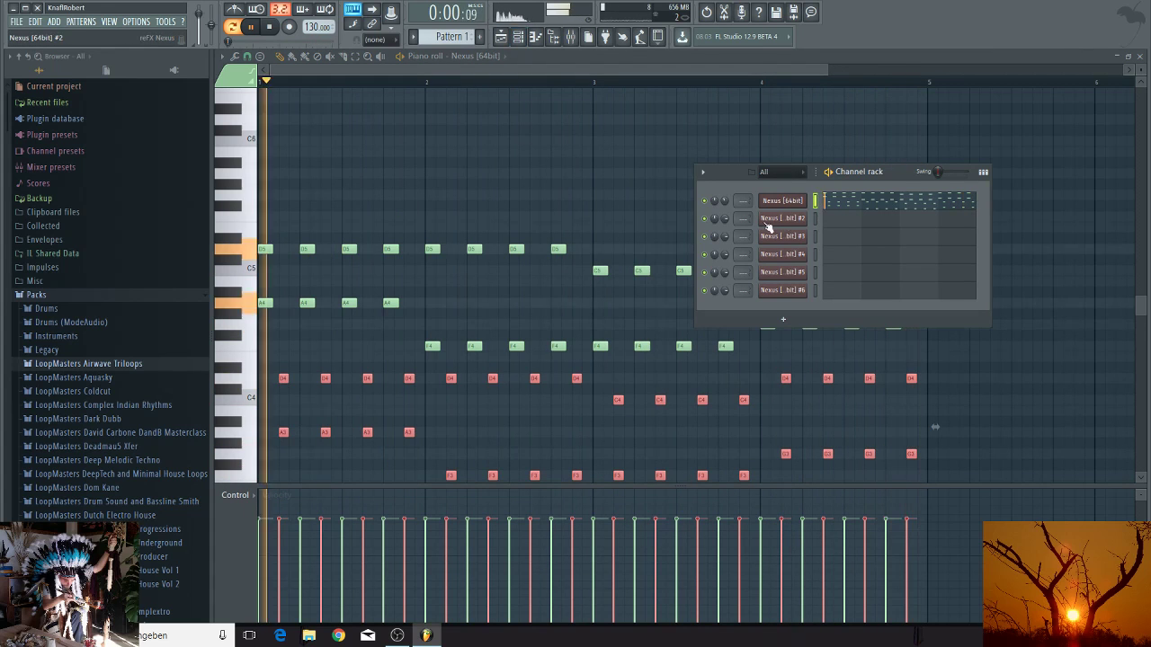
{"action": "left_click", "coordinate": [783, 202]}
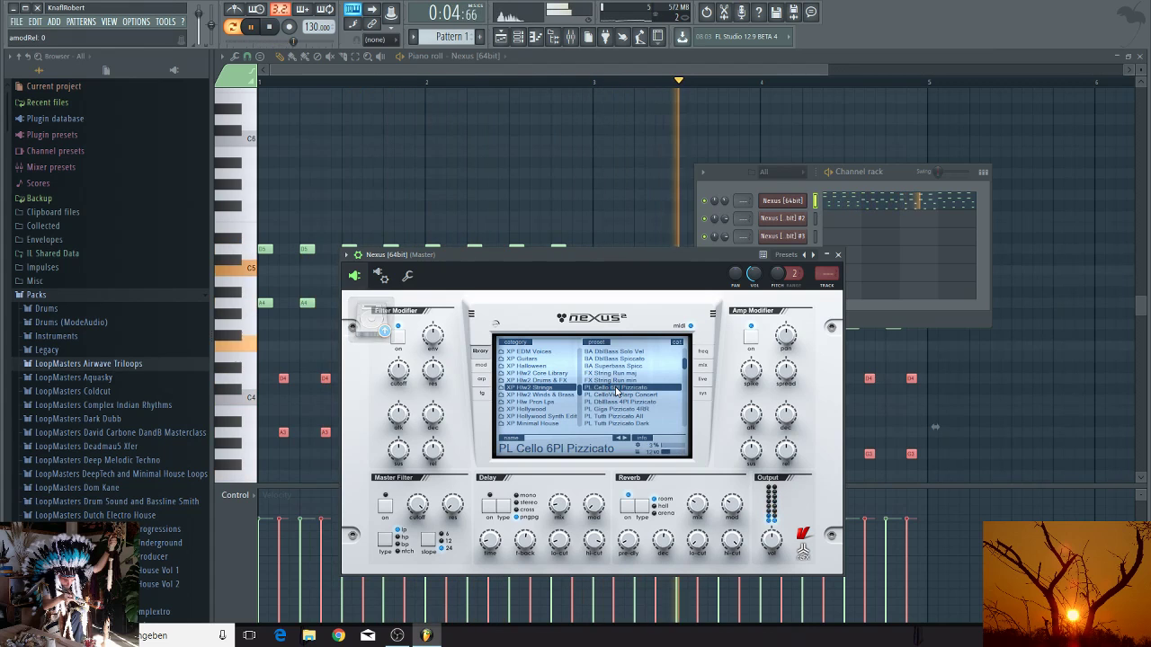
{"action": "left_click", "coordinate": [535, 222]}
Step: Select all notes in the four-bar pattern and duplicate them into bars 5 to 8
{"action": "scroll", "coordinate": [504, 170], "scroll_direction": "down", "scroll_amount": 3}
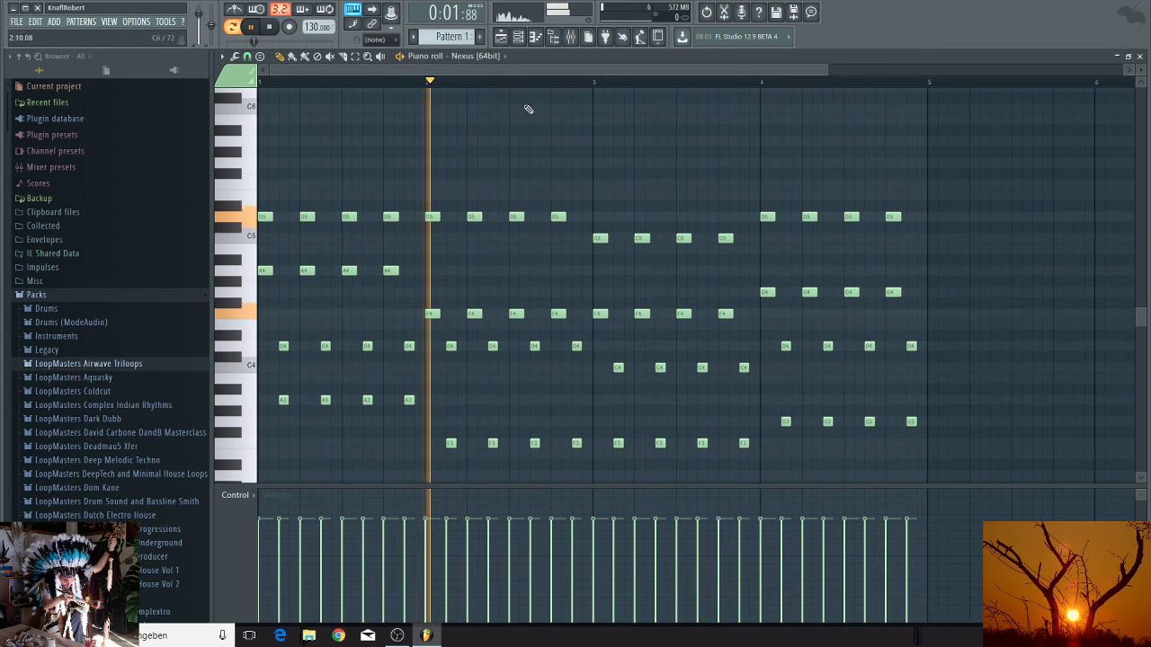
{"action": "left_click_drag", "start_coordinate": [930, 169], "coordinate": [677, 288]}
{"action": "key", "text": "ctrl+a"}
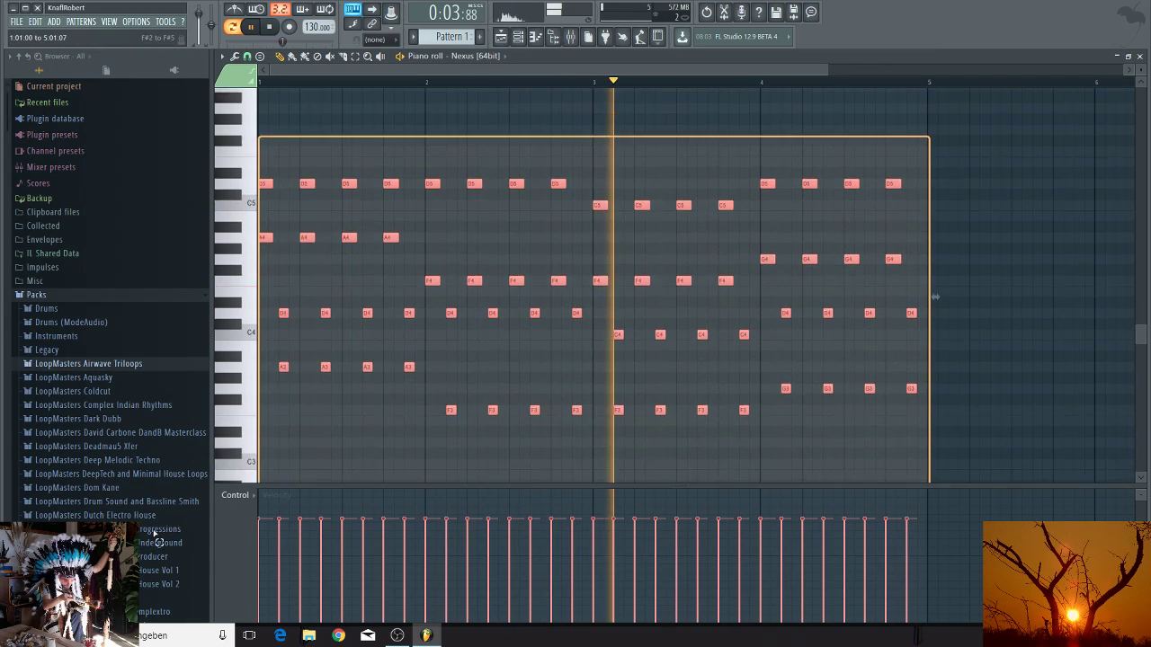
{"action": "scroll", "coordinate": [347, 280], "scroll_direction": "up", "scroll_amount": 1}
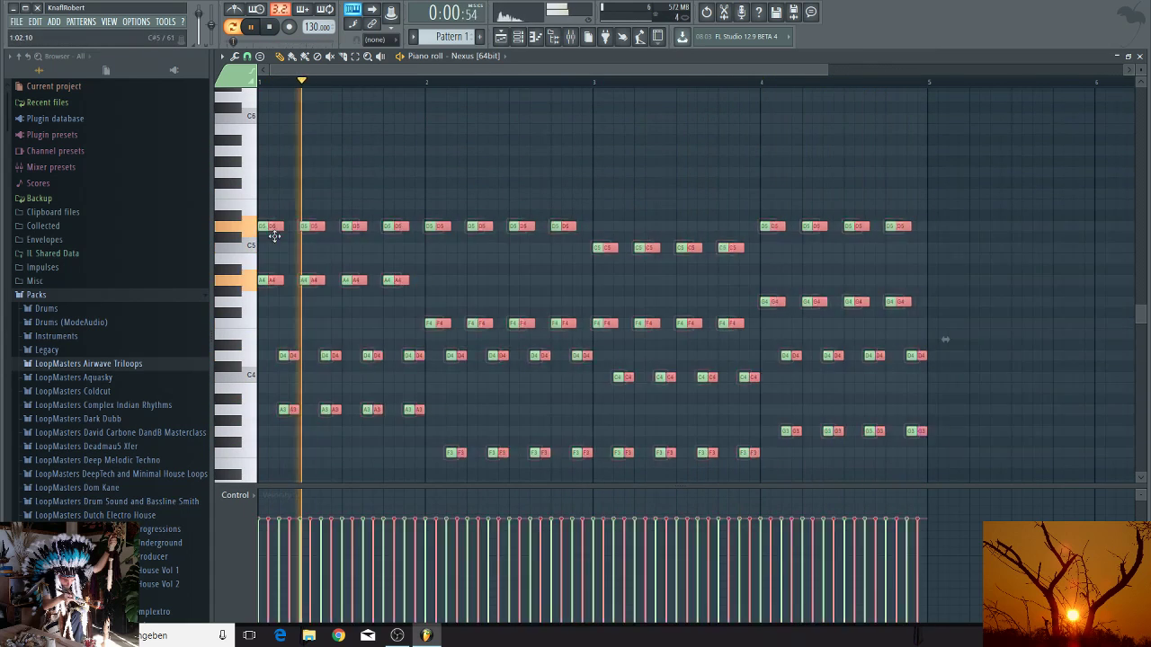
{"action": "key", "text": "ctrl+b"}
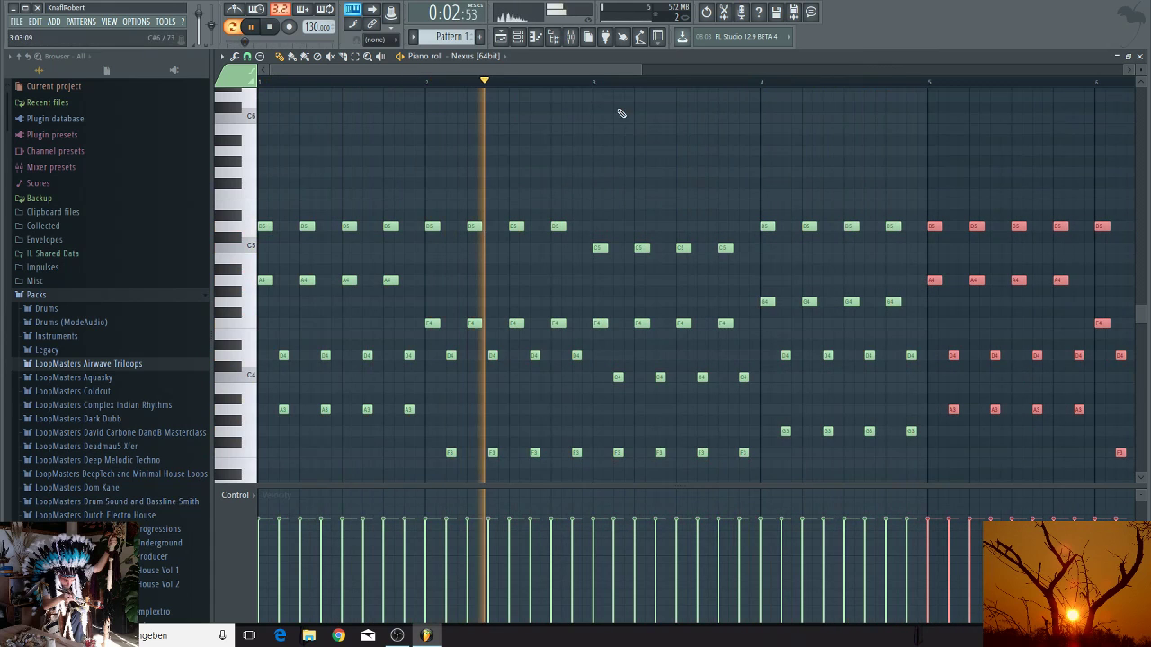
Step: Raise all bar 7 notes by four semitones, so the upper pair sits on E5 and A4
{"action": "left_click_drag", "start_coordinate": [609, 67], "coordinate": [826, 91]}
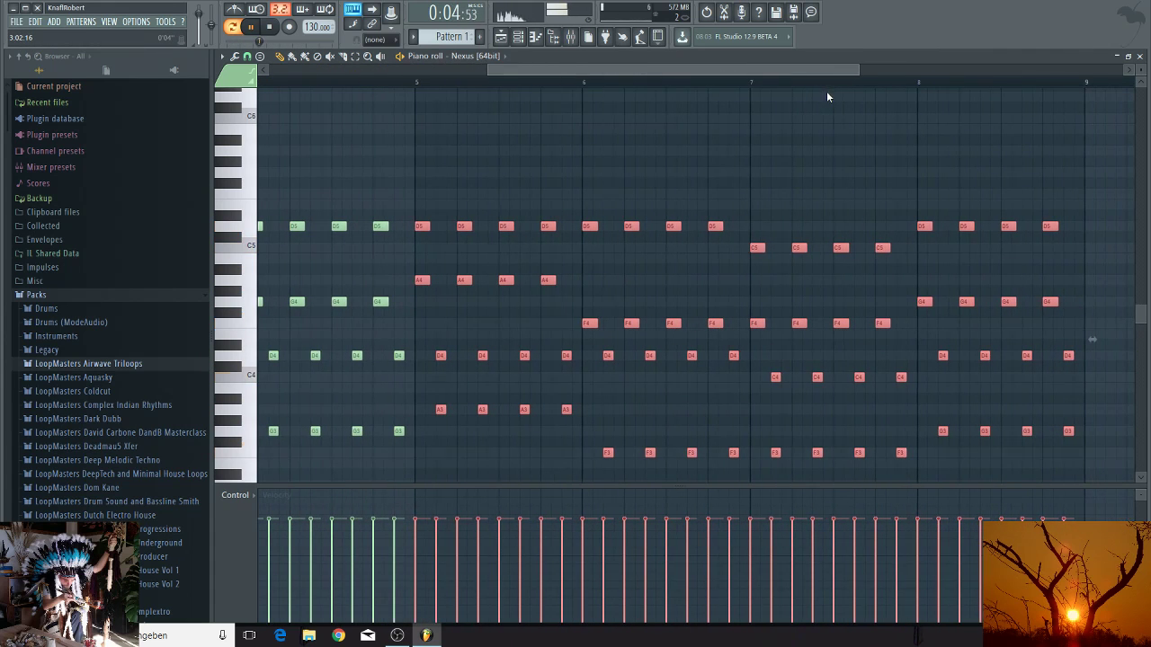
{"action": "left_click_drag", "start_coordinate": [754, 189], "coordinate": [910, 483]}
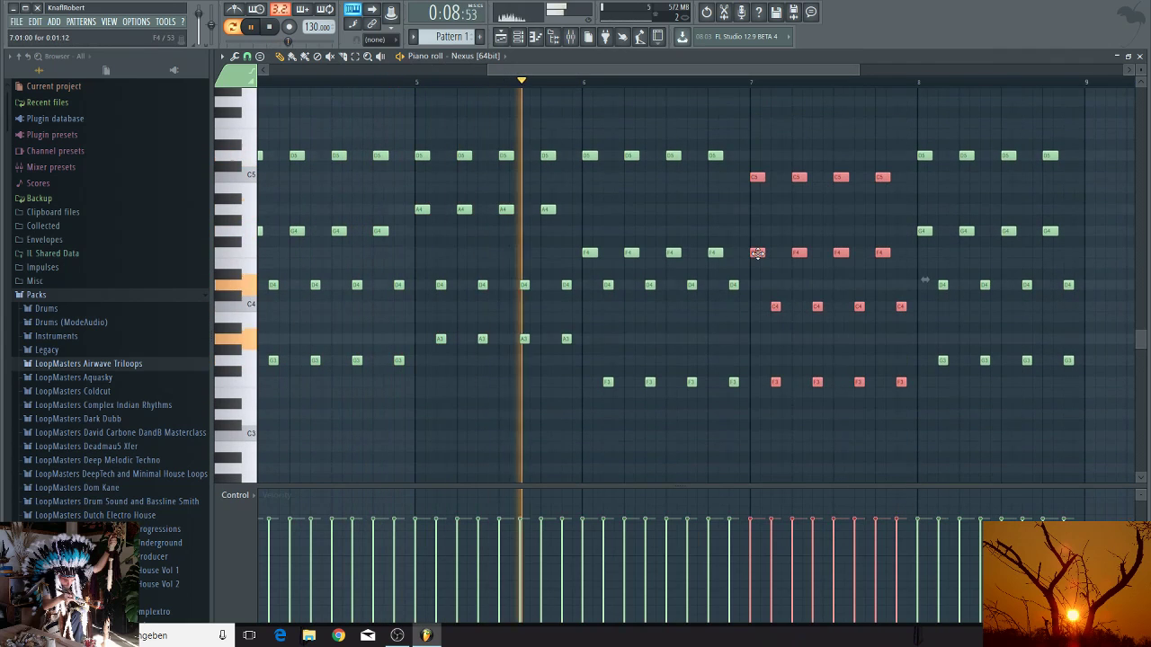
{"action": "left_click_drag", "start_coordinate": [758, 245], "coordinate": [758, 202]}
{"action": "scroll", "coordinate": [737, 211], "scroll_direction": "up", "scroll_amount": 2}
{"action": "scroll", "coordinate": [737, 210], "scroll_direction": "up", "scroll_amount": 3}
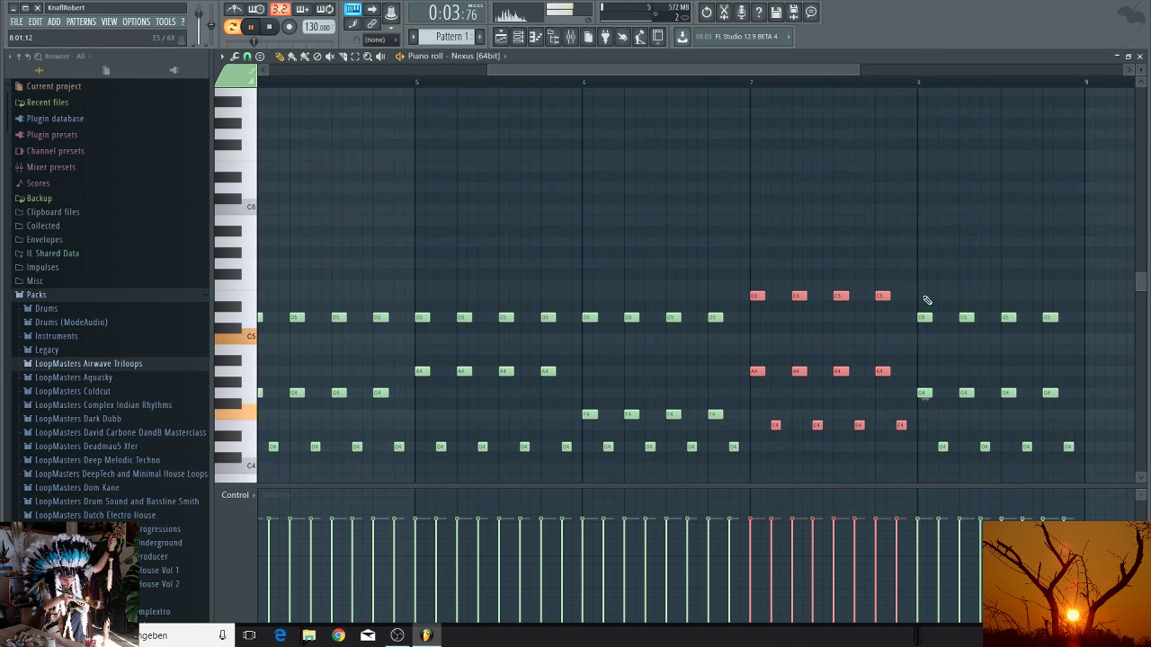
Step: Raise all bar 8 notes by three semitones, so the upper pair sits on F5 and A#4
{"action": "left_click_drag", "start_coordinate": [929, 284], "coordinate": [1043, 486]}
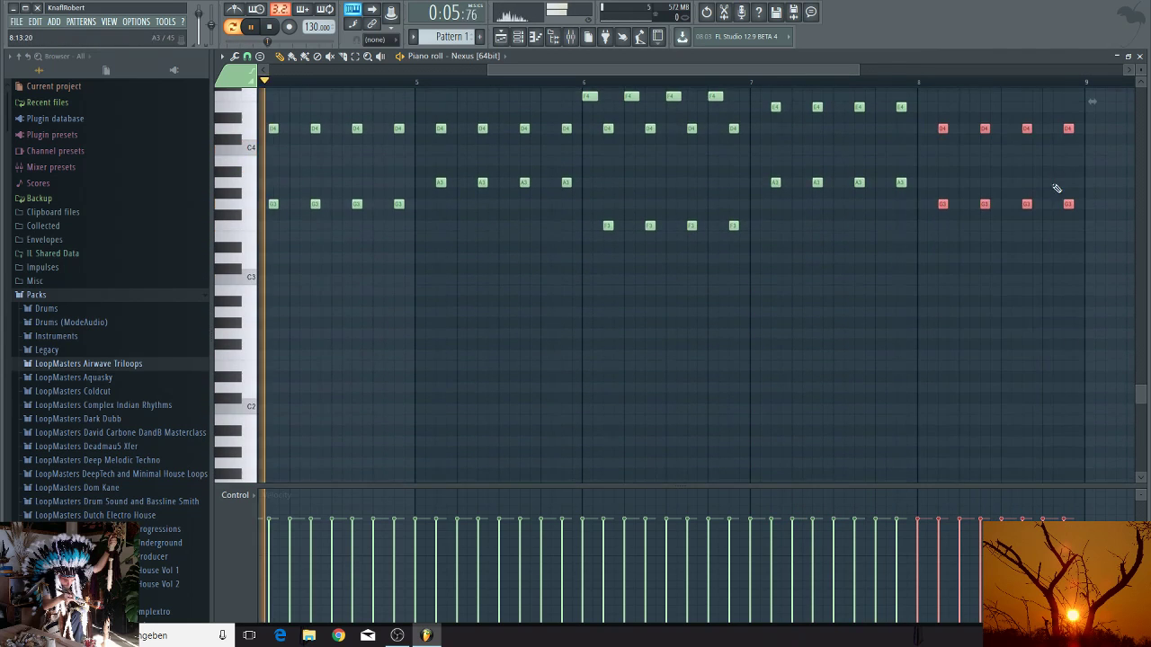
{"action": "left_click_drag", "start_coordinate": [919, 193], "coordinate": [913, 159]}
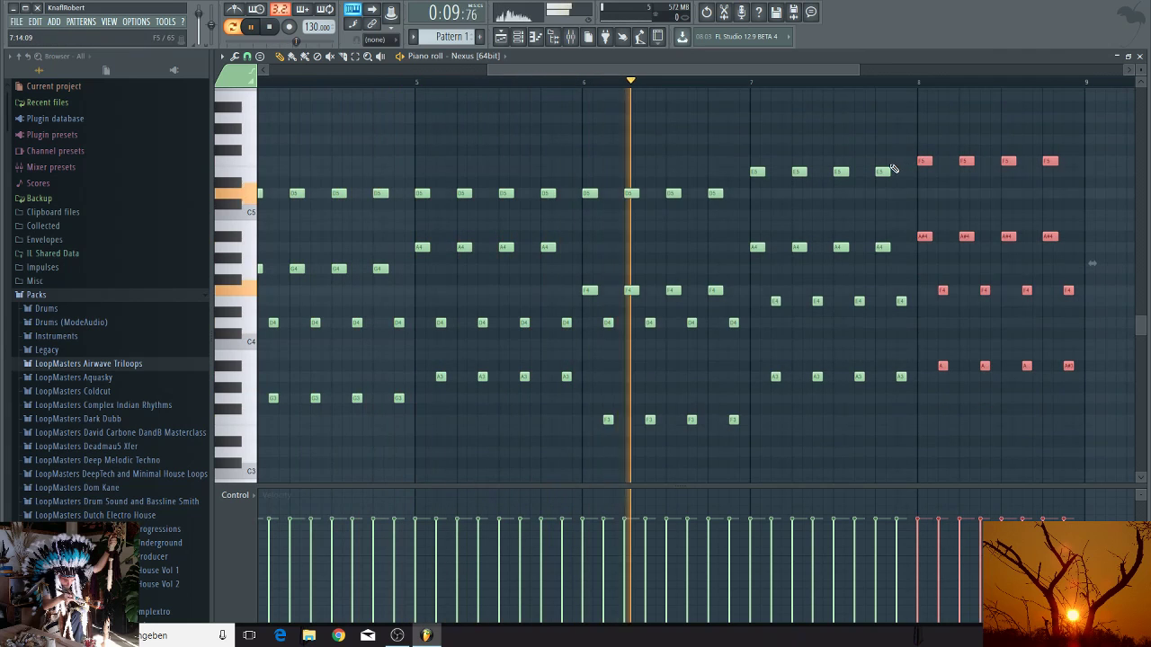
{"action": "scroll", "coordinate": [894, 168], "scroll_direction": "up", "scroll_amount": 3}
{"action": "scroll", "coordinate": [868, 170], "scroll_direction": "up", "scroll_amount": 3}
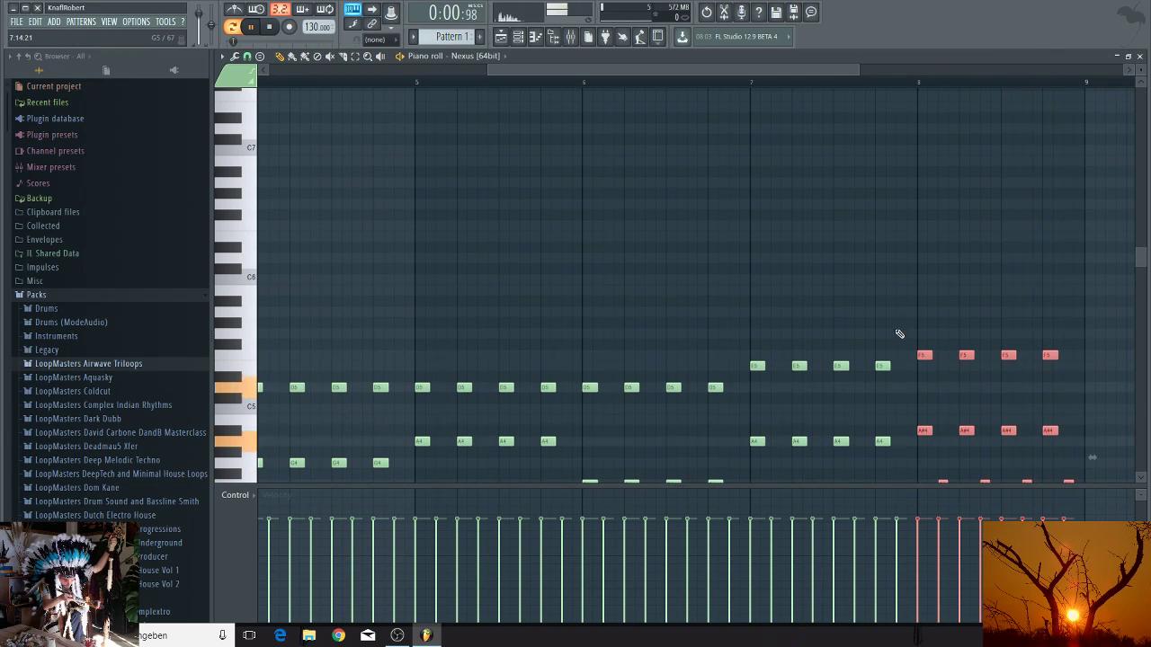
Step: Lower all bar 8 notes by three semitones, so the upper pair sits on D5 and G4
{"action": "scroll", "coordinate": [904, 321], "scroll_direction": "down", "scroll_amount": 2}
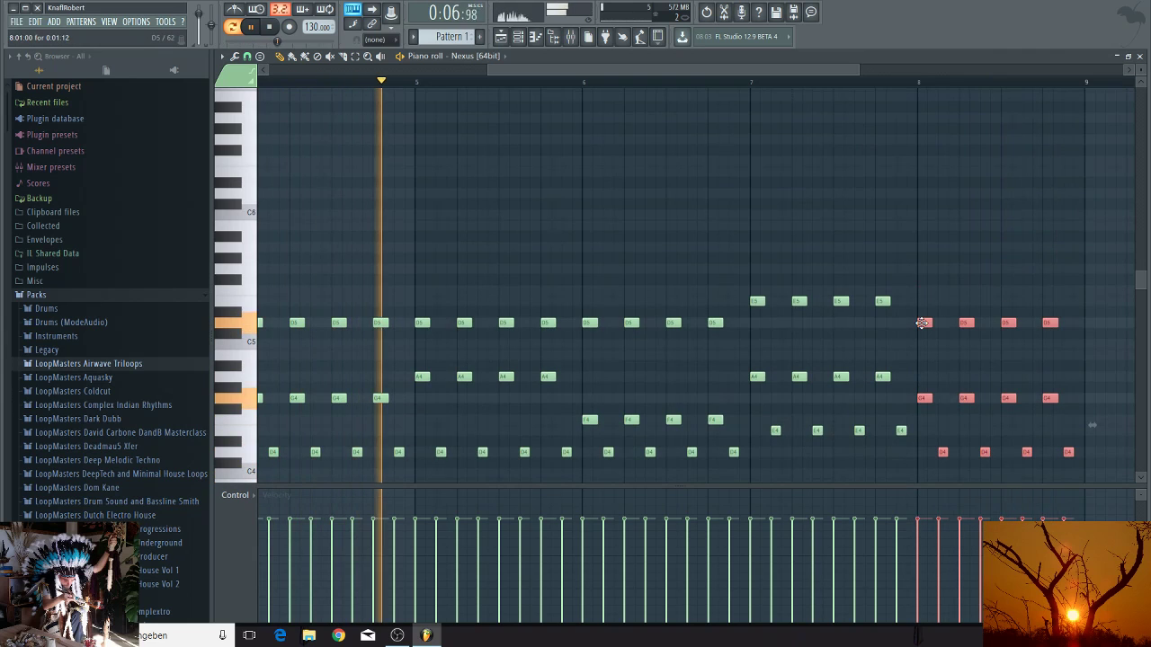
{"action": "scroll", "coordinate": [834, 303], "scroll_direction": "down", "scroll_amount": 2}
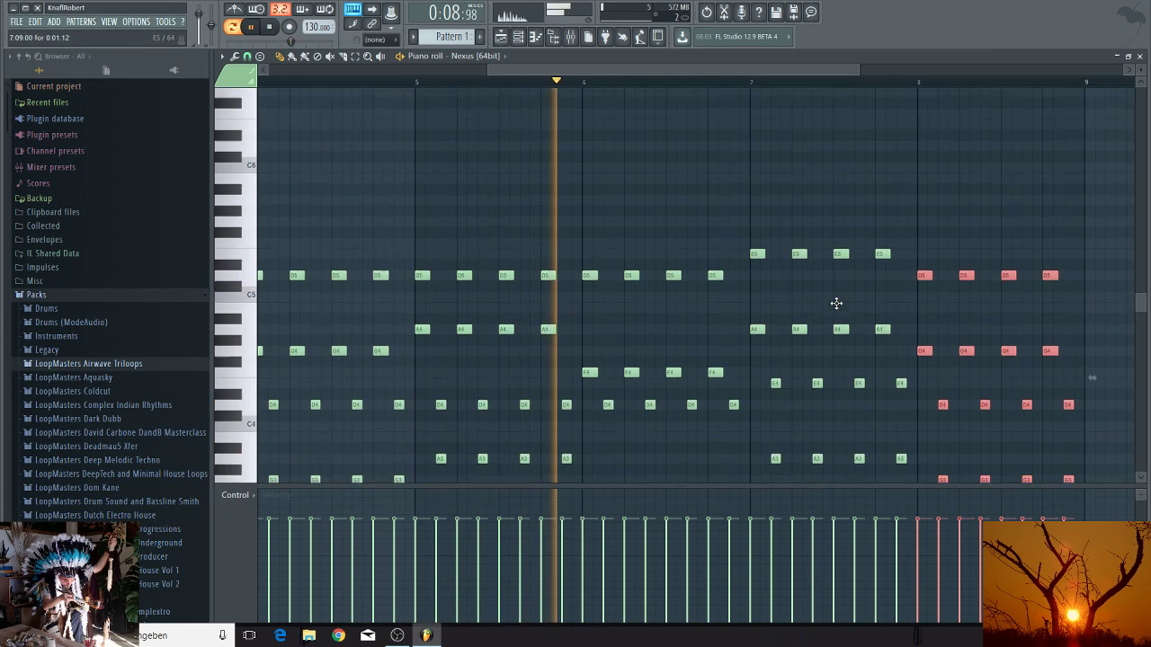
{"action": "scroll", "coordinate": [836, 303], "scroll_direction": "down", "scroll_amount": 1}
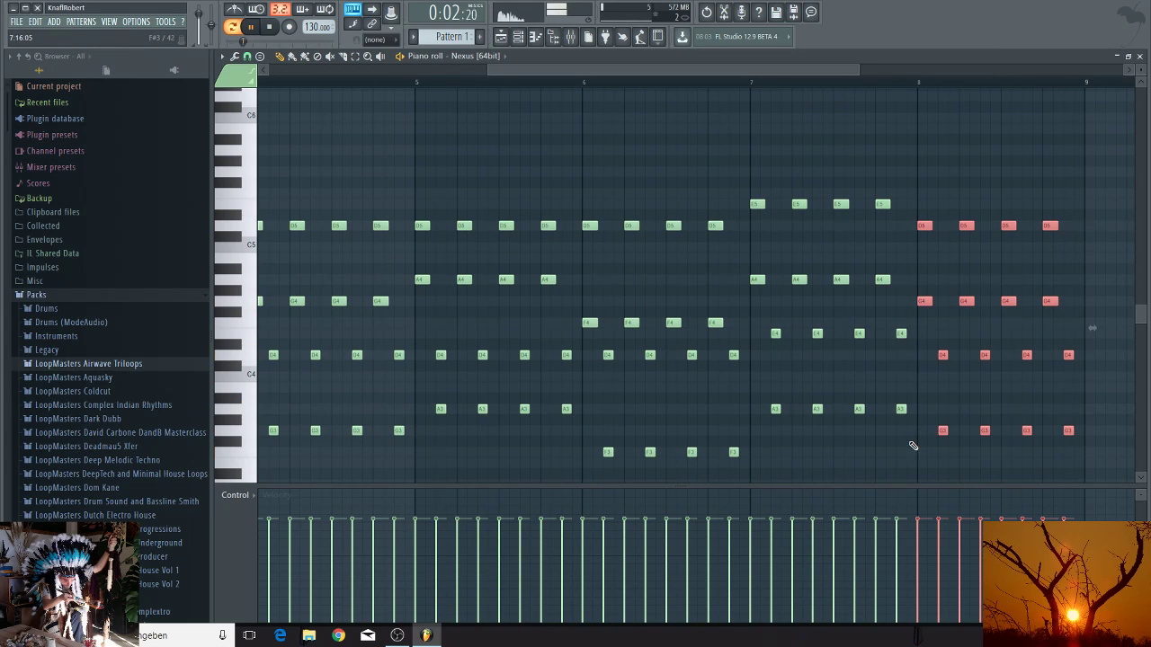
Step: Raise the bar 7 notes one semitone to F5 and A#4 on top, and the bar 8 notes two semitones to E5 and A4
{"action": "left_click_drag", "start_coordinate": [910, 445], "coordinate": [759, 193]}
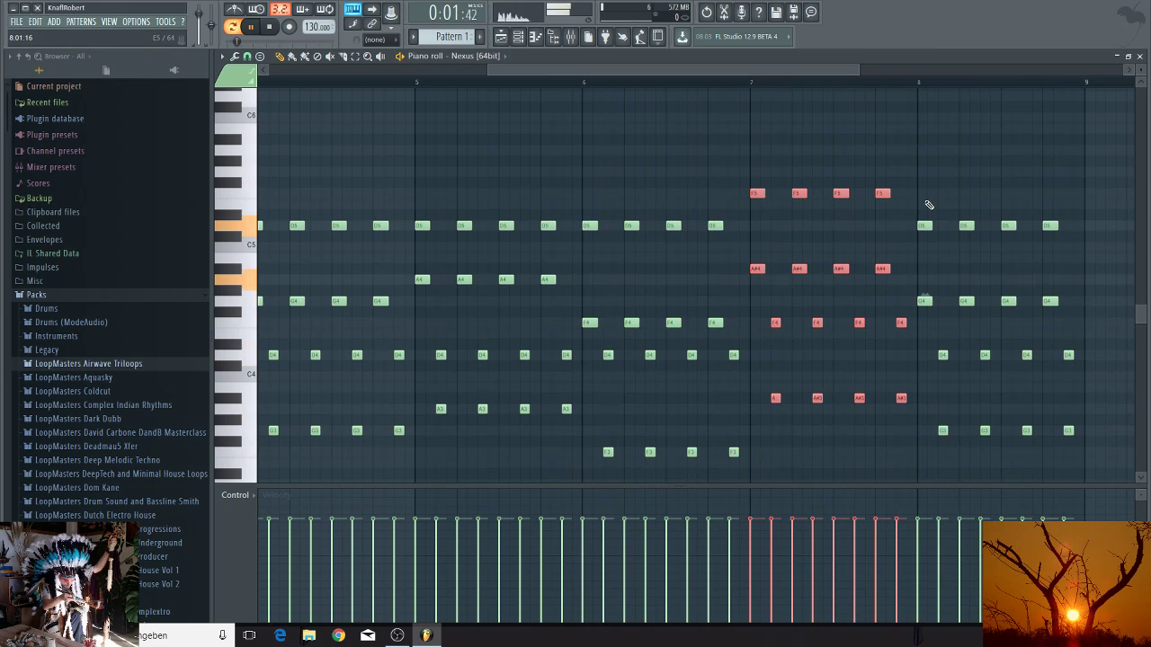
{"action": "left_click_drag", "start_coordinate": [926, 201], "coordinate": [1101, 481]}
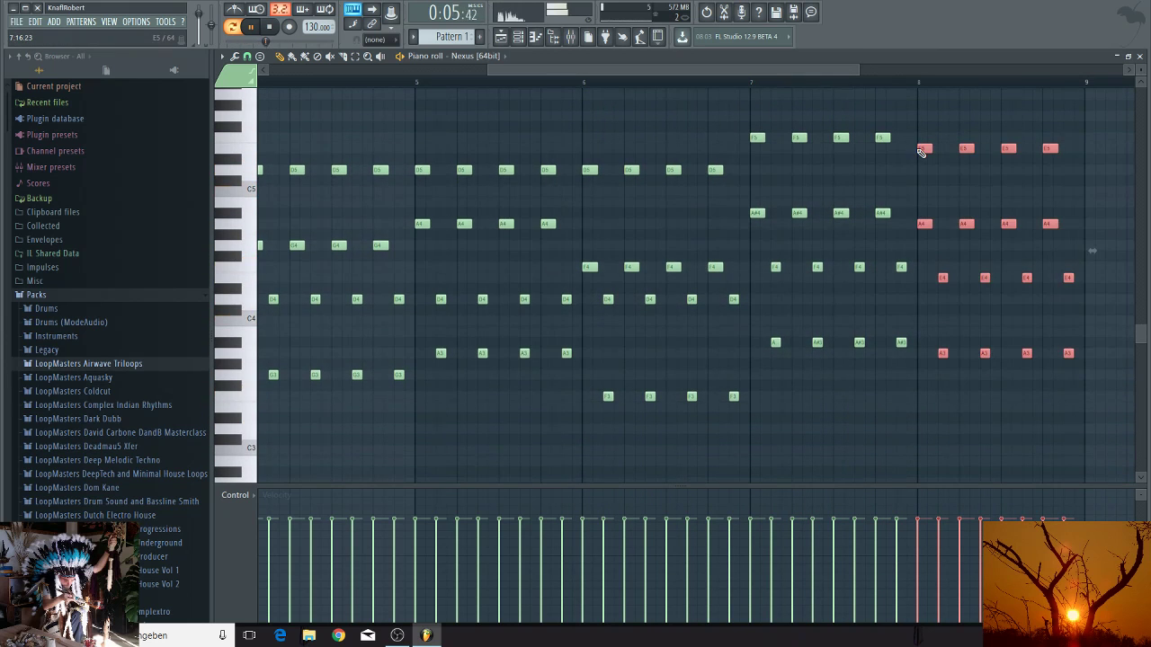
{"action": "scroll", "coordinate": [854, 187], "scroll_direction": "up", "scroll_amount": 3}
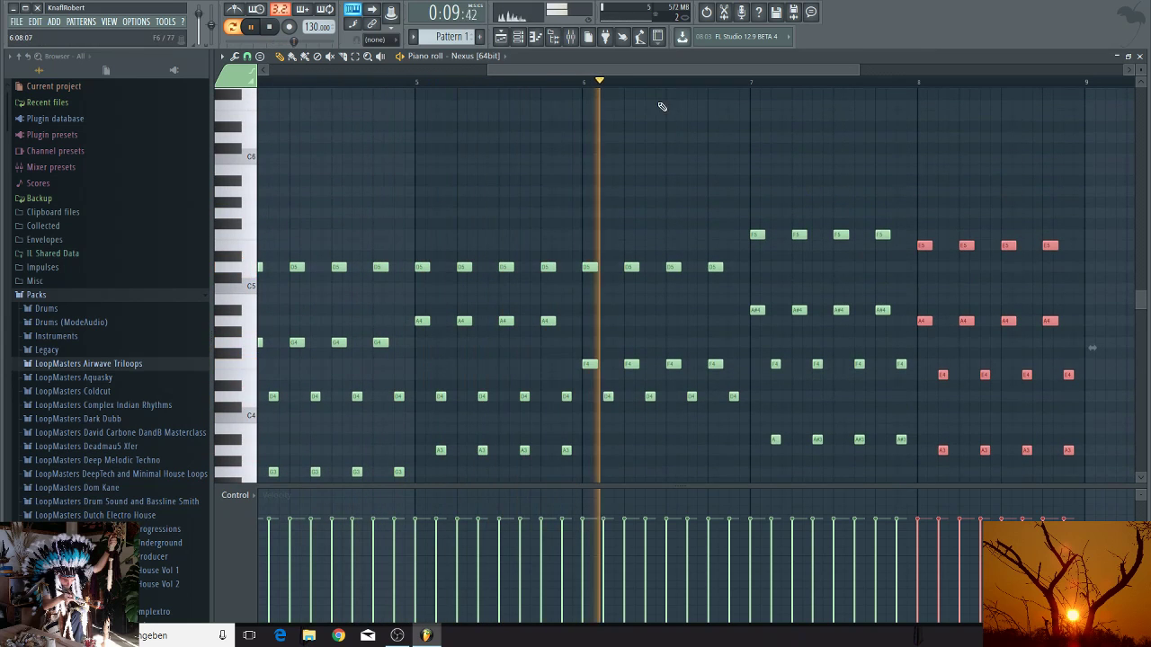
Step: Clear the note selection and lower the velocities of all notes across the eight bars to one even level slightly above half
{"action": "mouse_move", "coordinate": [631, 77]}
{"action": "left_mouse_down"}
{"action": "mouse_move", "coordinate": [494, 78]}
{"action": "mouse_move", "coordinate": [714, 84]}
{"action": "mouse_move", "coordinate": [644, 87]}
{"action": "left_mouse_up"}
{"action": "left_click_drag", "start_coordinate": [504, 68], "coordinate": [239, 88]}
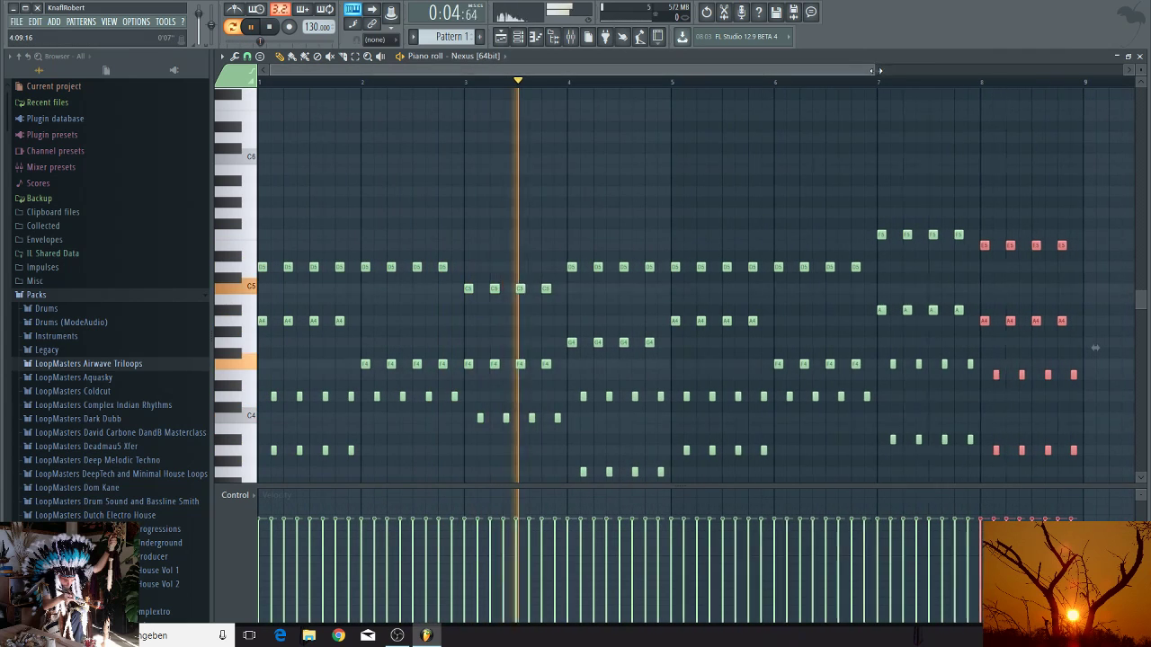
{"action": "left_click_drag", "start_coordinate": [871, 70], "coordinate": [1057, 107]}
{"action": "left_click", "coordinate": [763, 298]}
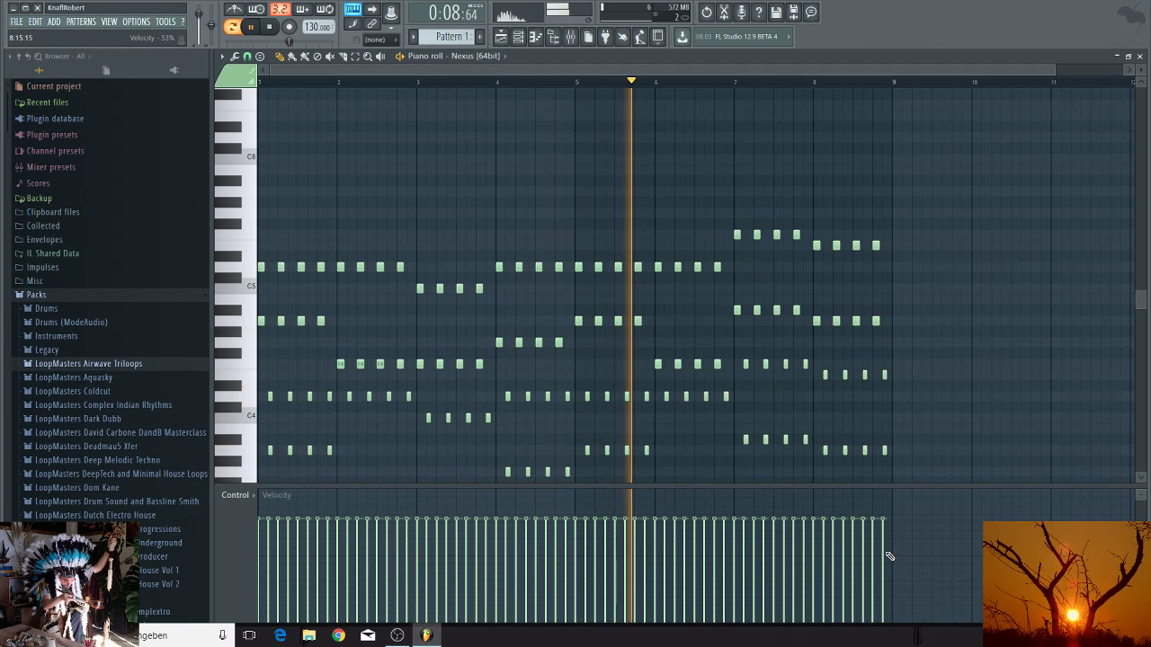
{"action": "mouse_move", "coordinate": [888, 556]}
{"action": "left_mouse_down"}
{"action": "mouse_move", "coordinate": [297, 529]}
{"action": "mouse_move", "coordinate": [260, 550]}
{"action": "left_mouse_up"}
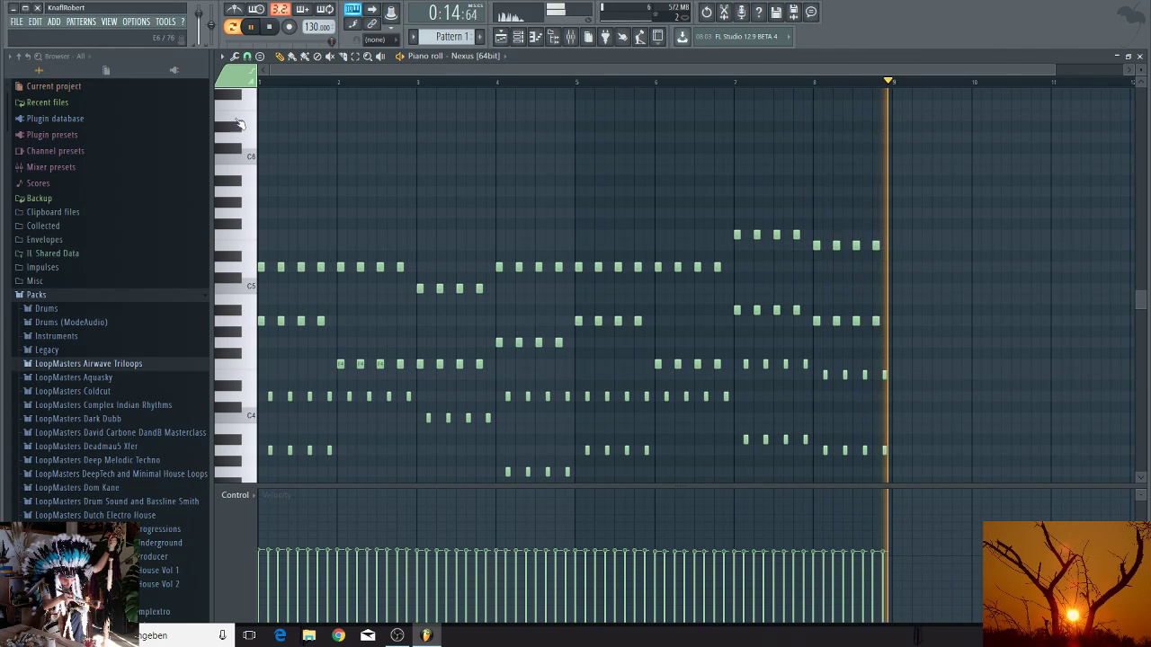
Step: Randomize the velocity levels of all notes with the piano roll randomizer
{"action": "left_click", "coordinate": [235, 57]}
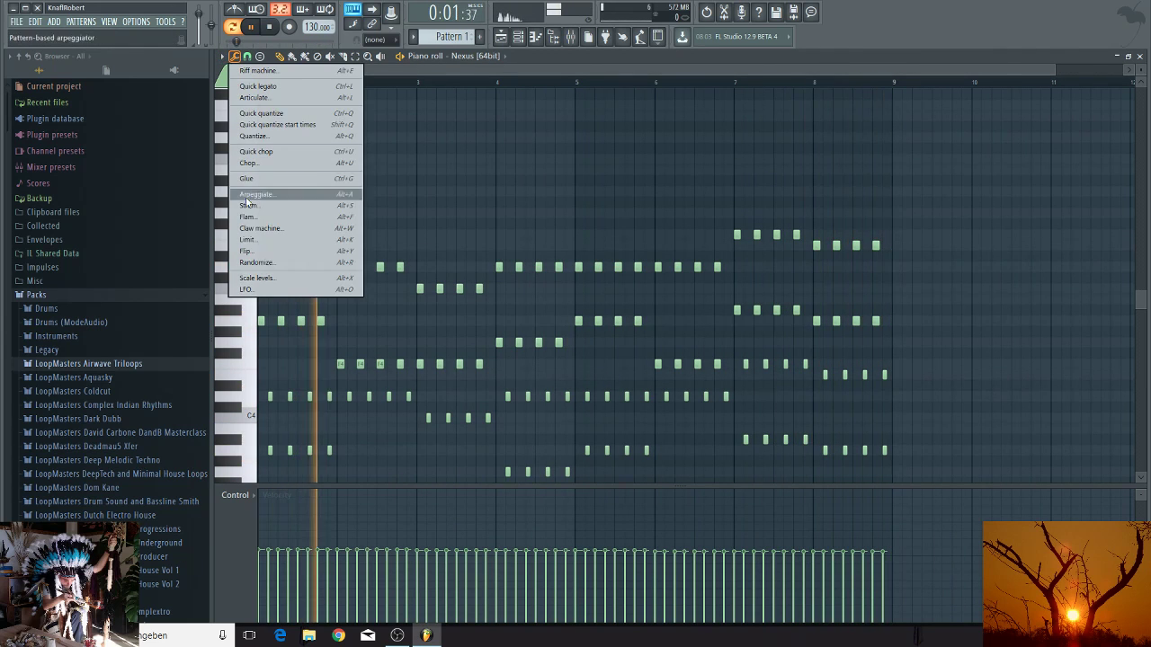
{"action": "left_click", "coordinate": [250, 267]}
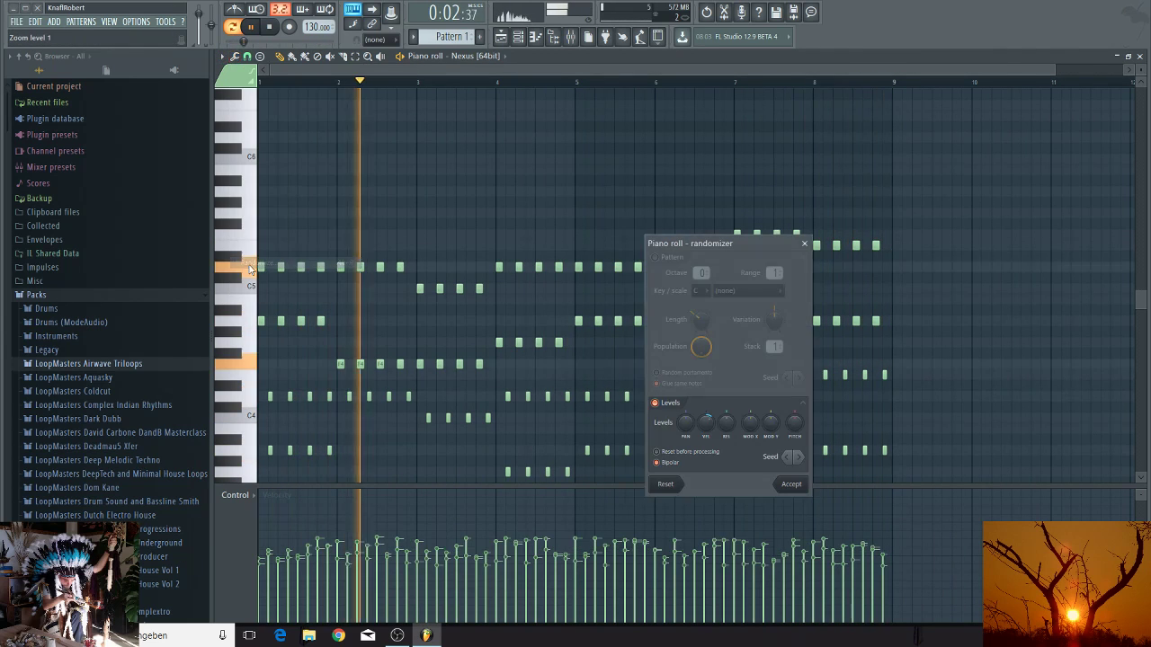
{"action": "left_click", "coordinate": [790, 485]}
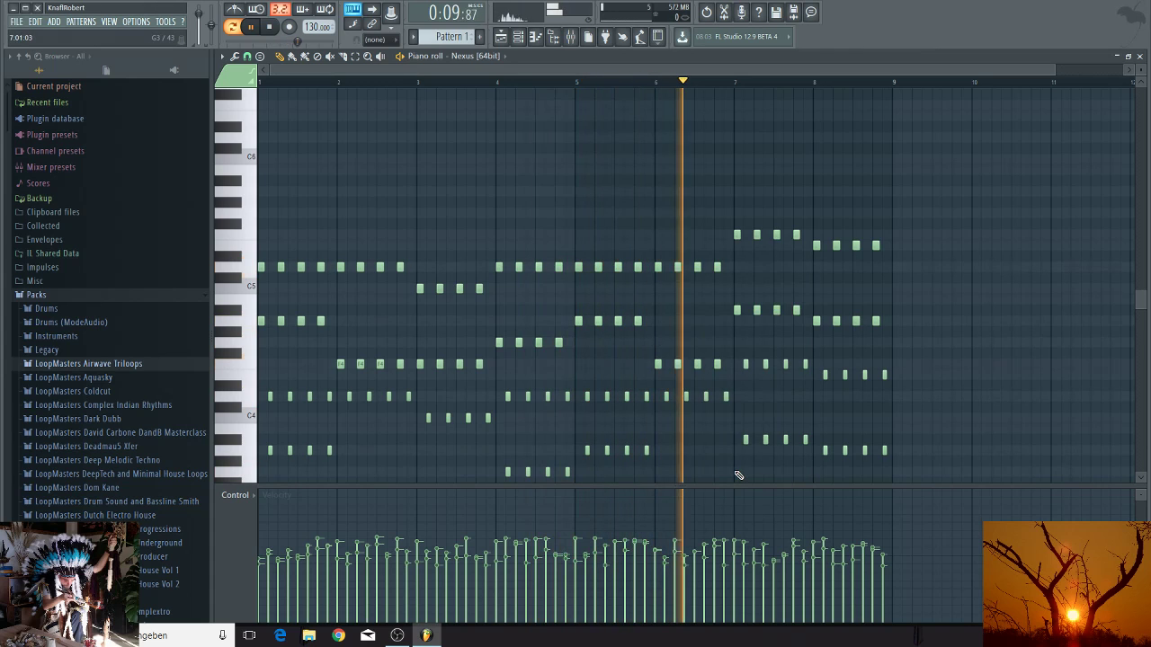
Step: Open the first Nexus channel, audition its pizzicato presets, and load PL Giga Pizzicato 4RR
{"action": "left_click", "coordinate": [522, 38]}
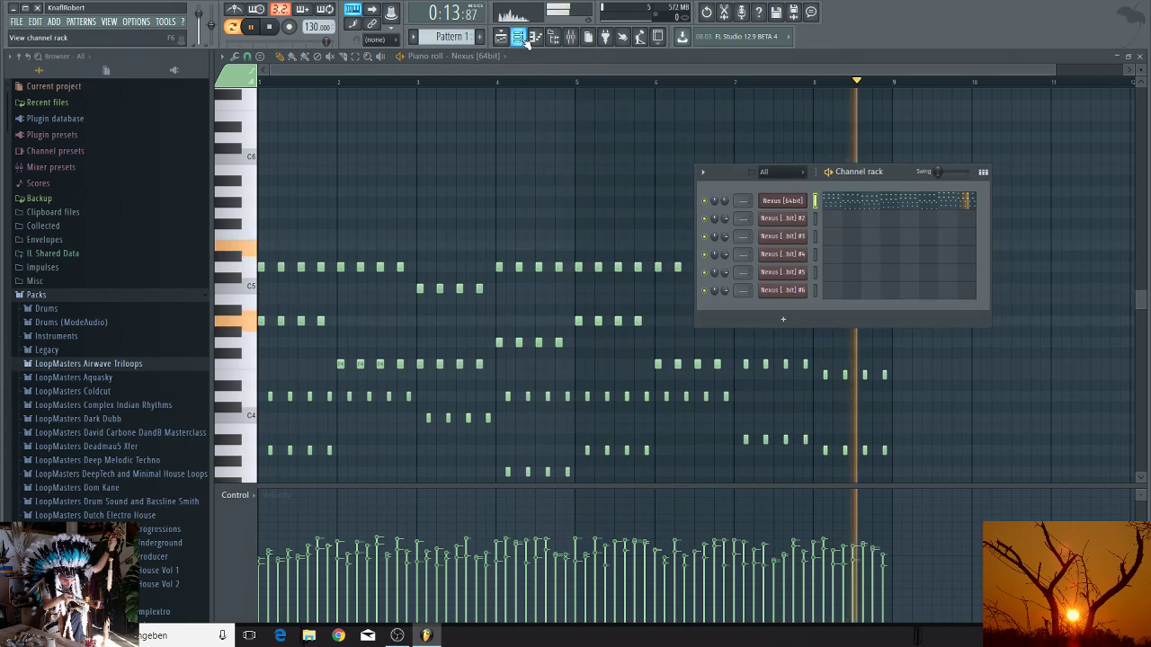
{"action": "left_click", "coordinate": [776, 202]}
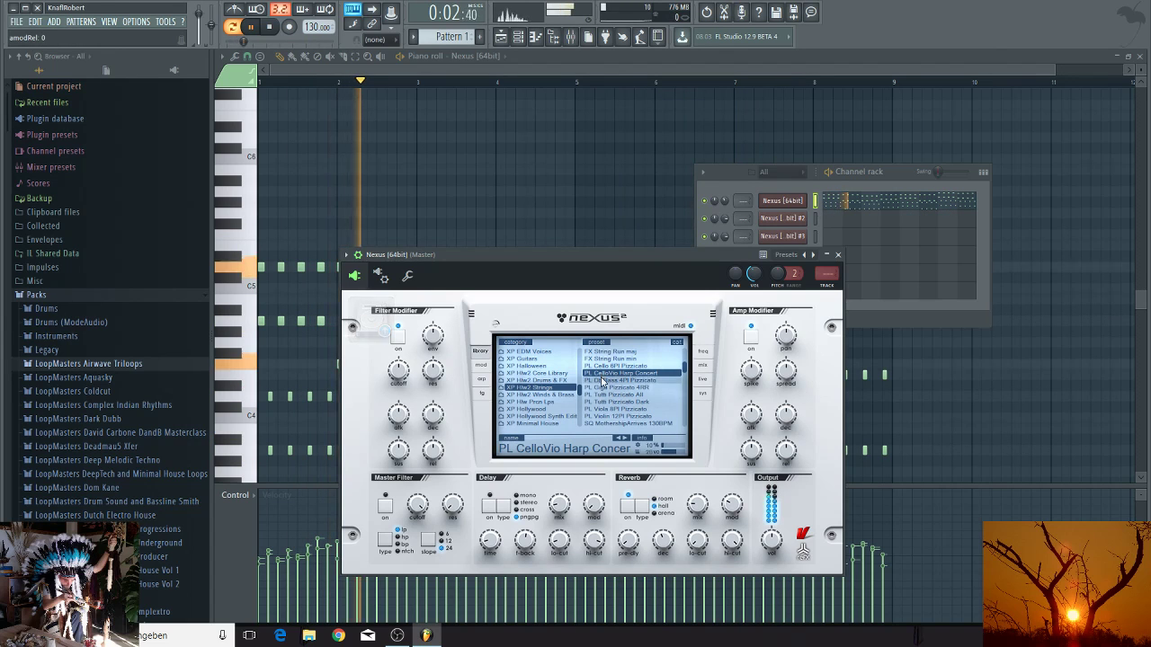
{"action": "left_click", "coordinate": [625, 438]}
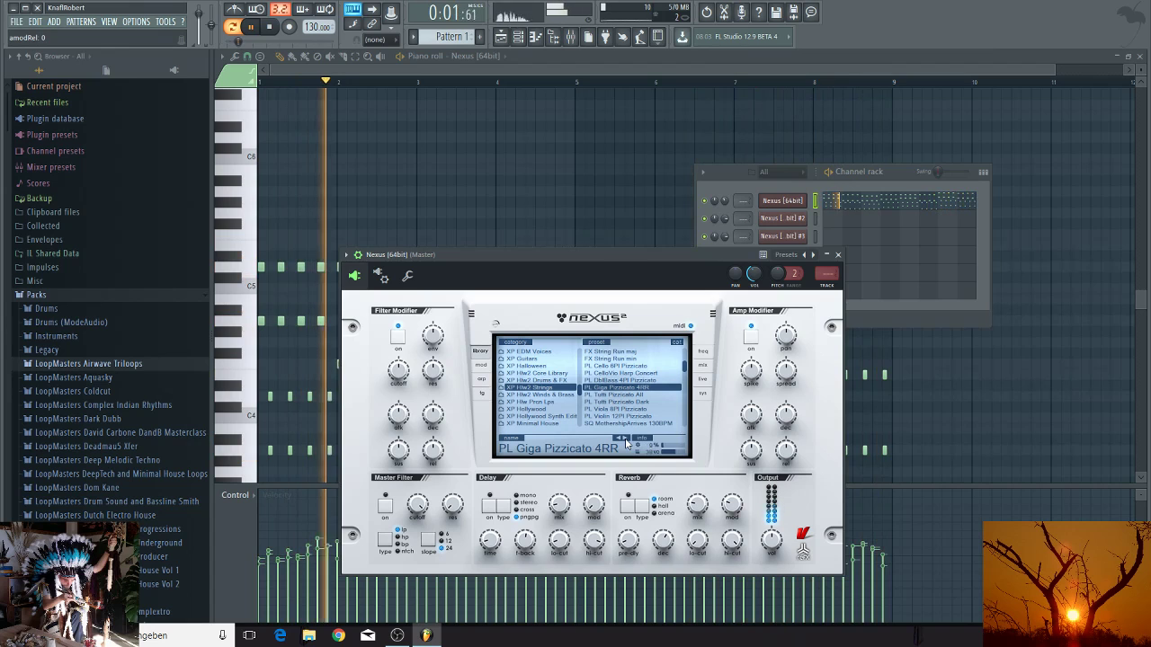
{"action": "left_click", "coordinate": [625, 438]}
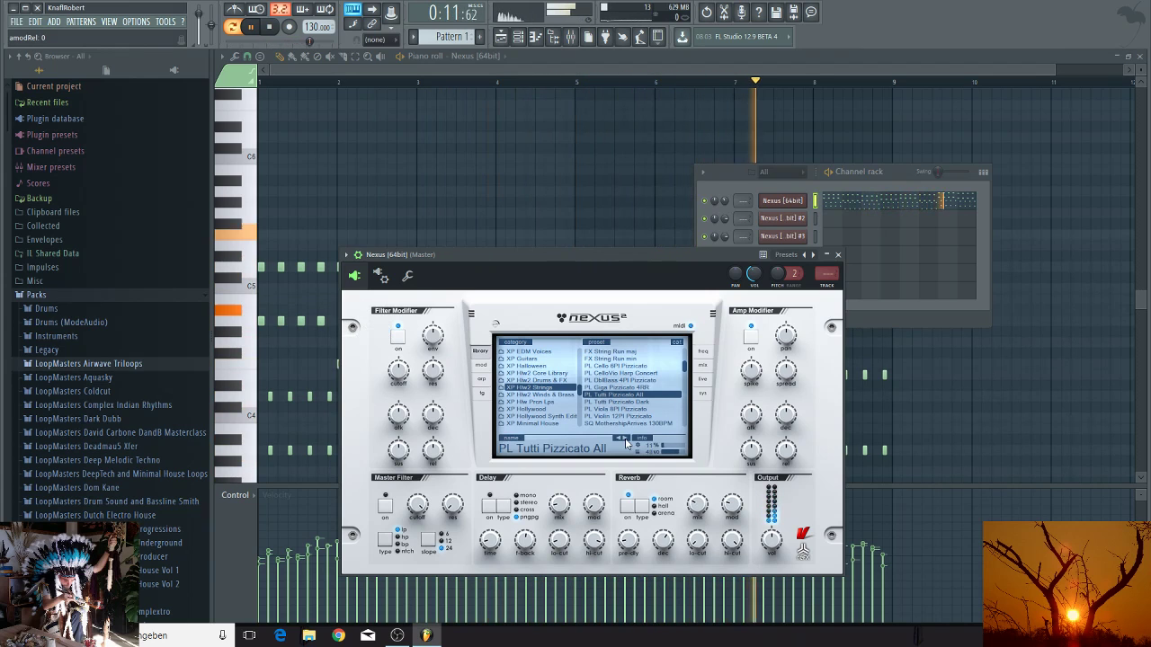
{"action": "left_click", "coordinate": [625, 438]}
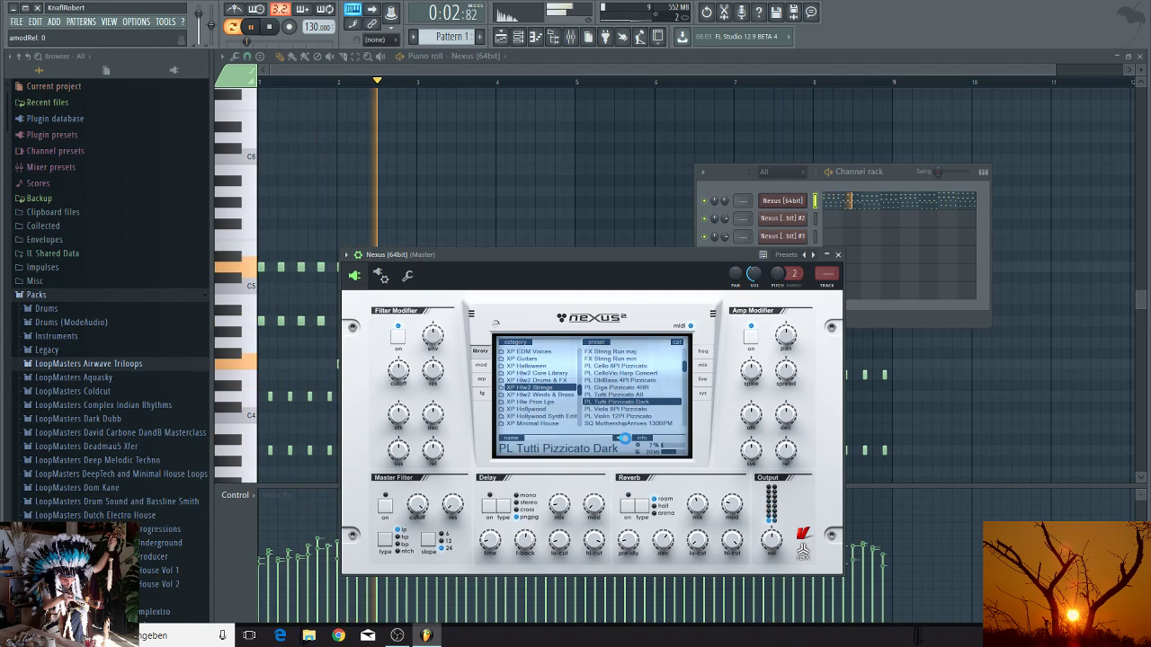
{"action": "left_click", "coordinate": [625, 438]}
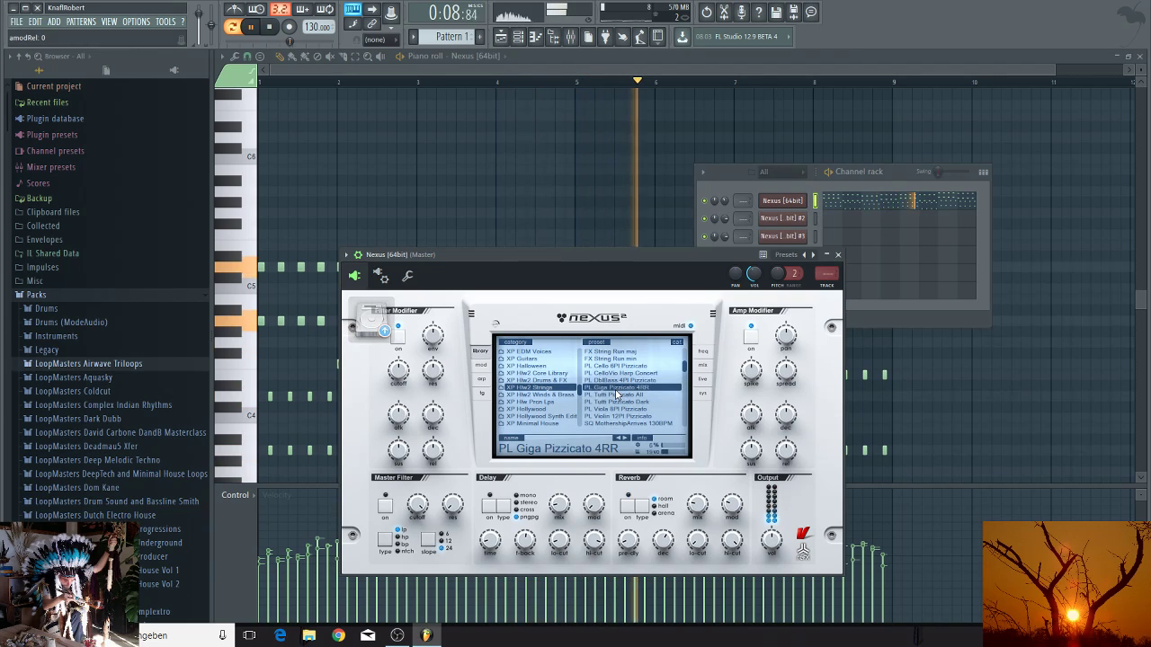
{"action": "key", "text": "F12"}
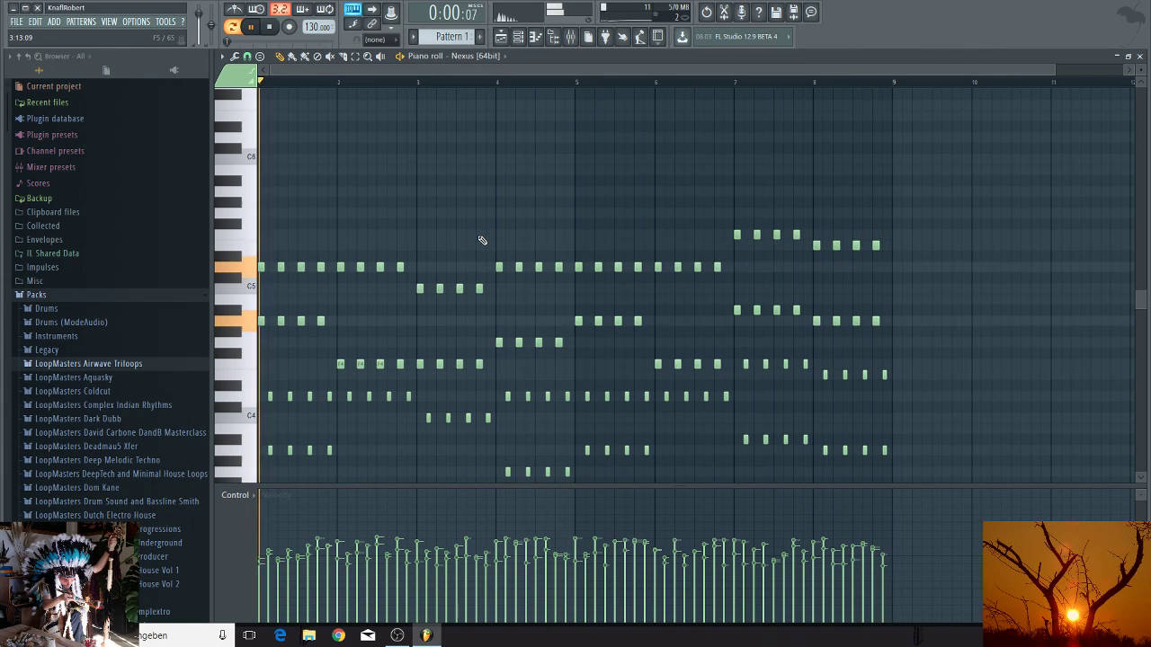
Step: Level all note velocities at about 55% and randomize them slightly, using a reduced velocity amount in the randomizer
{"action": "mouse_move", "coordinate": [885, 564]}
{"action": "left_mouse_down"}
{"action": "mouse_move", "coordinate": [297, 555]}
{"action": "mouse_move", "coordinate": [236, 565]}
{"action": "left_mouse_up"}
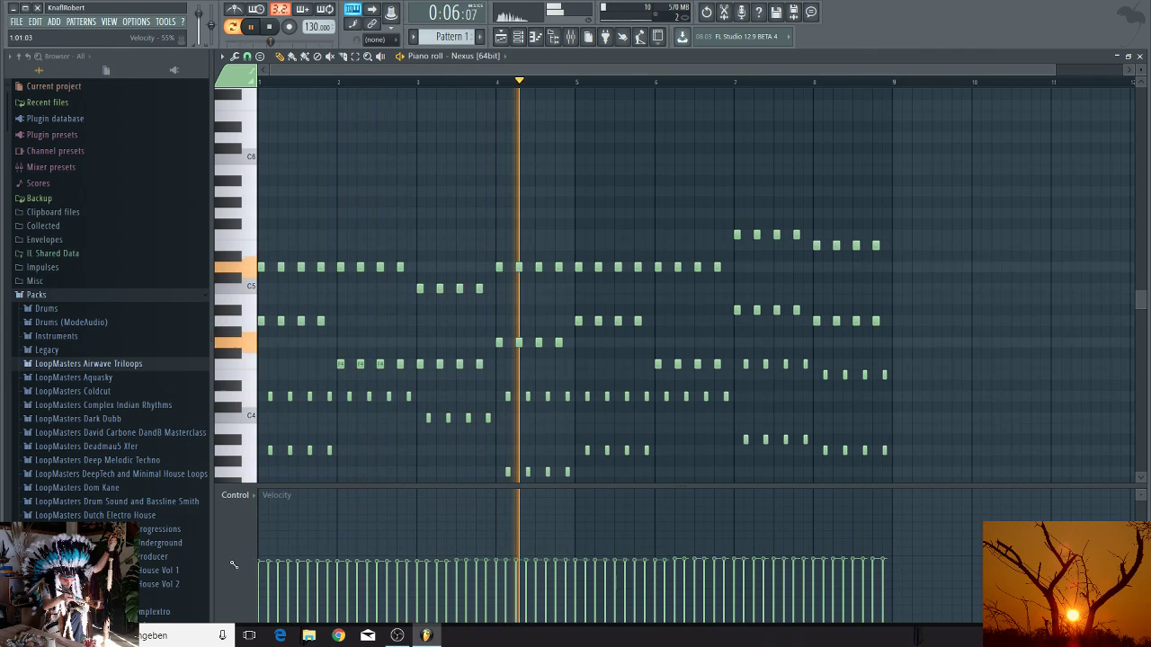
{"action": "left_click", "coordinate": [235, 56]}
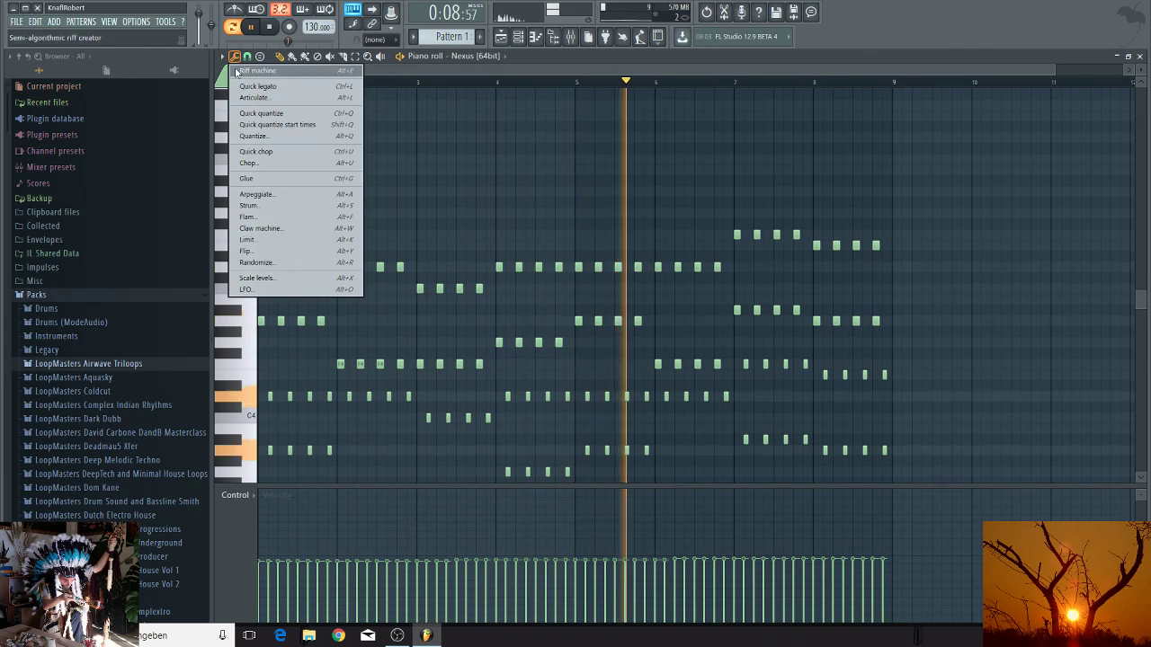
{"action": "left_click", "coordinate": [257, 262]}
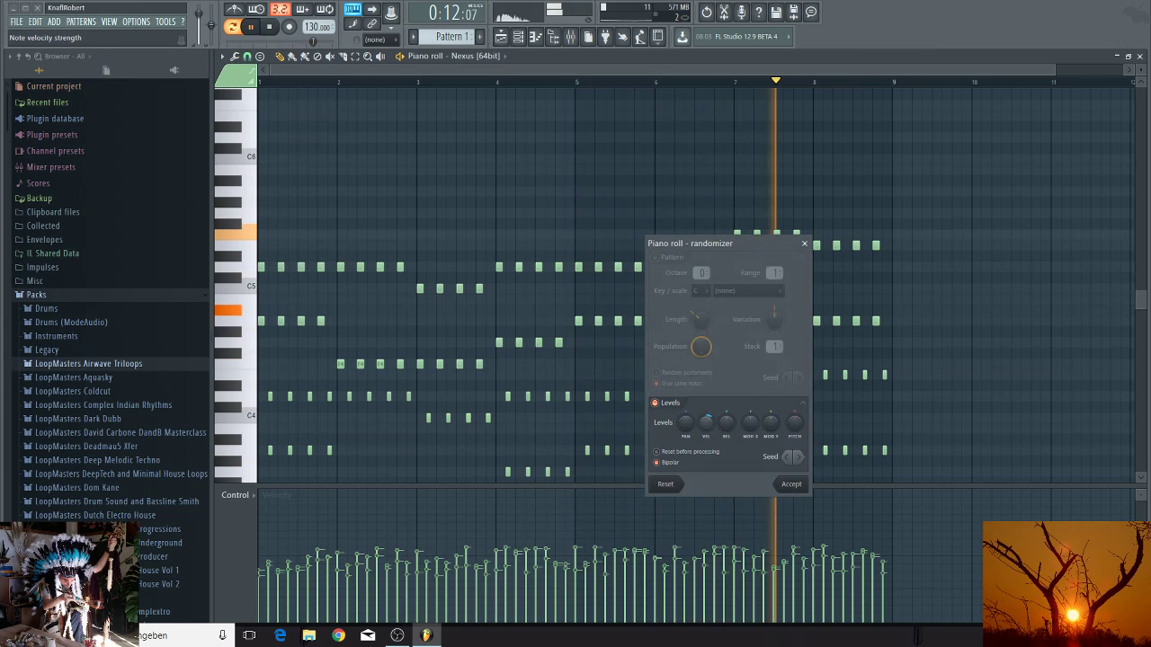
{"action": "left_click_drag", "start_coordinate": [706, 423], "coordinate": [711, 429]}
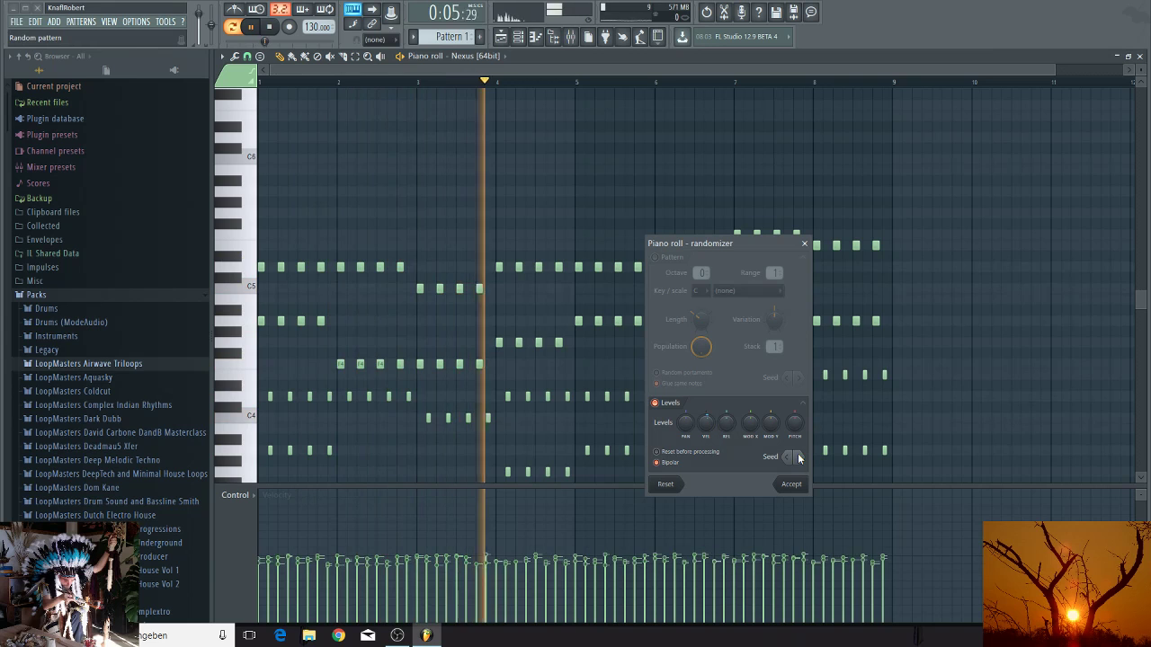
{"action": "left_click", "coordinate": [791, 484]}
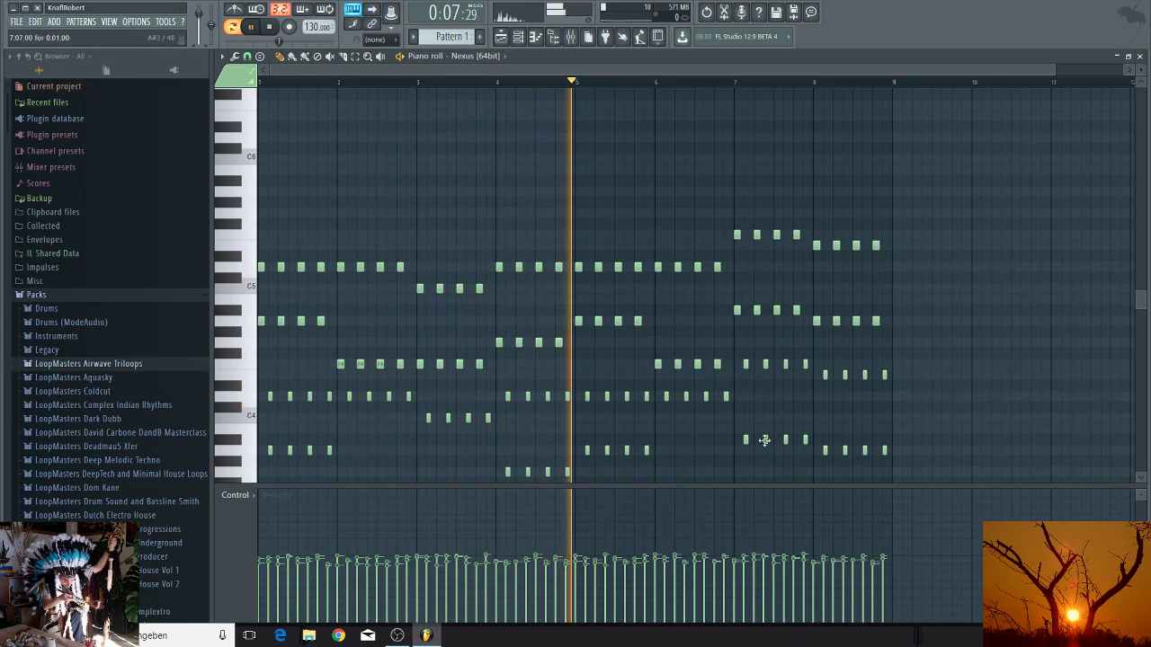
Step: Route the first Nexus channel to mixer track 1 and the second Nexus channel to mixer track 2
{"action": "key", "text": "F6"}
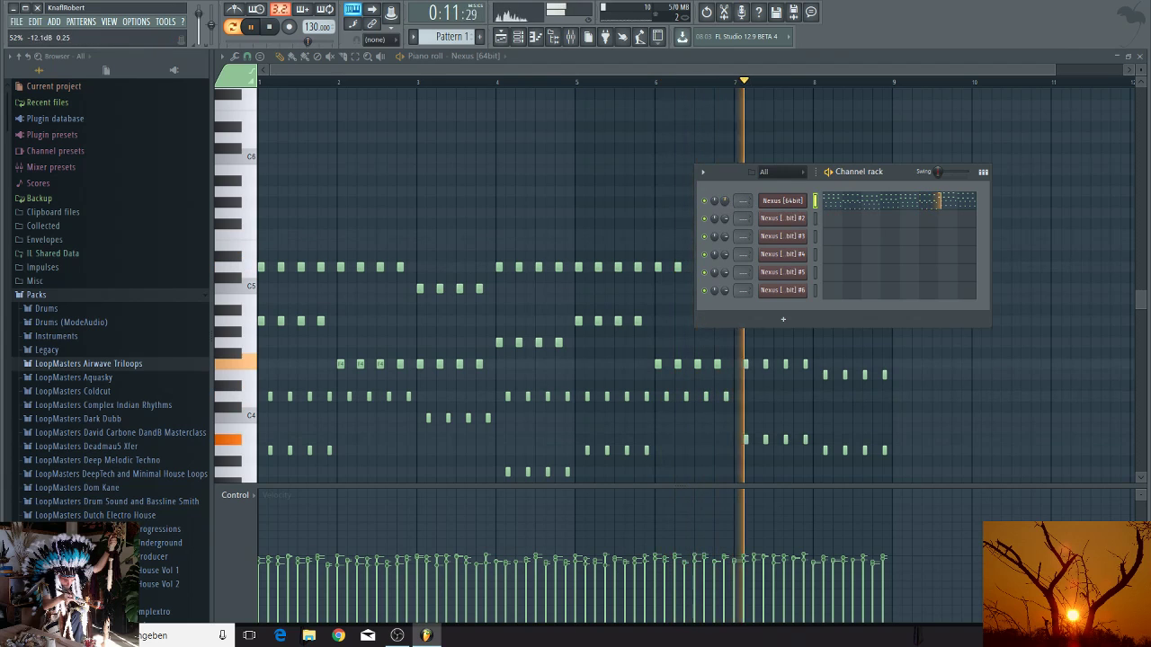
{"action": "left_click", "coordinate": [790, 205]}
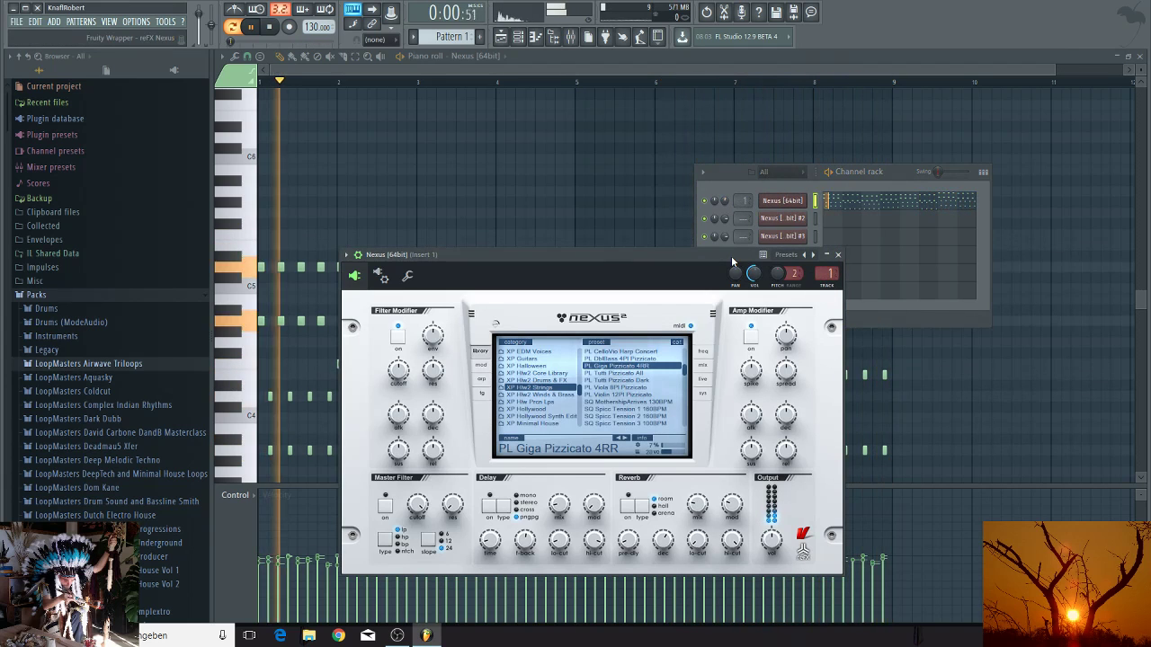
{"action": "left_click", "coordinate": [781, 219]}
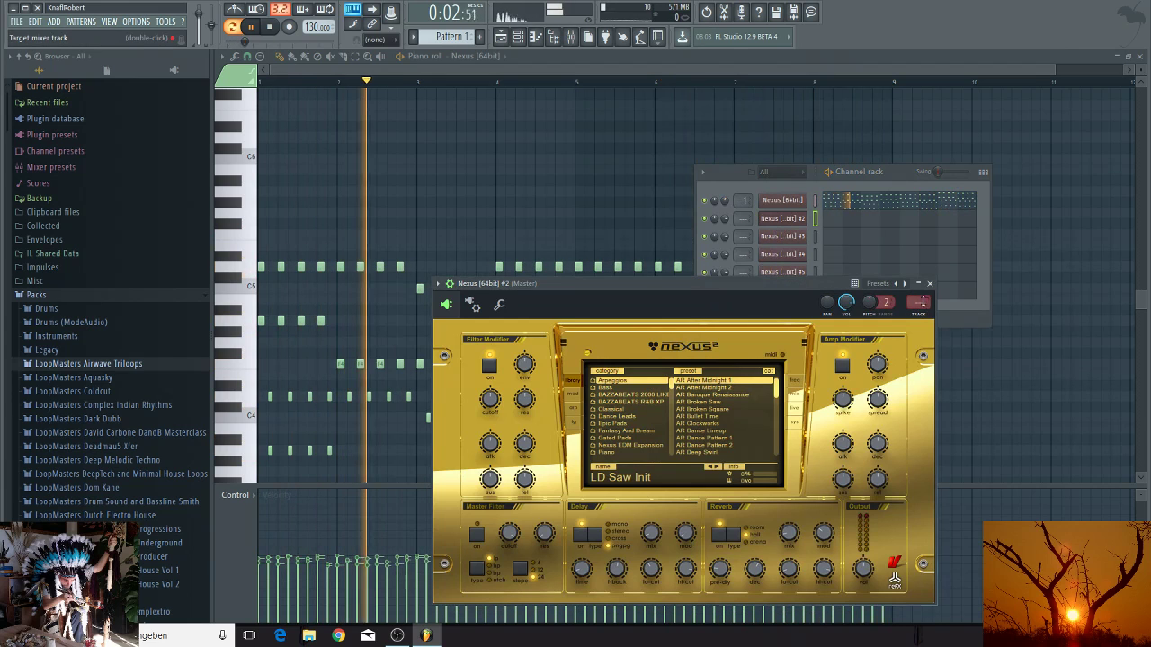
{"action": "key", "text": "ctrl+l"}
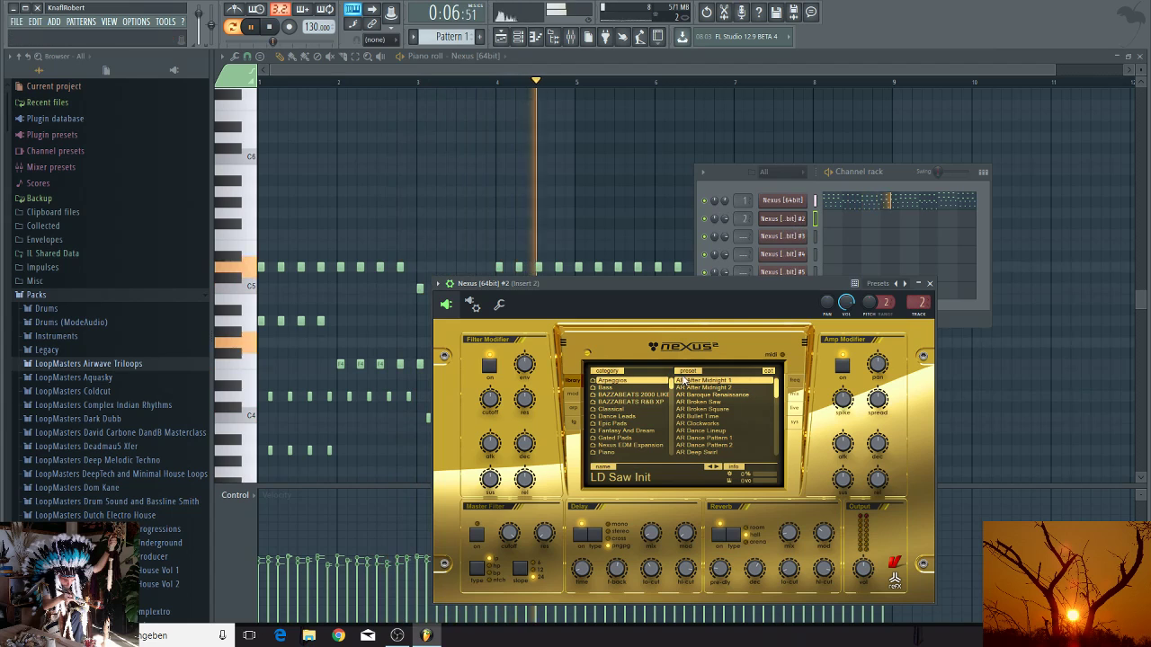
Step: Load the BA DblBass 4Pl Sus Vel preset from the XP Hlw2 Strings category into the second Nexus channel
{"action": "scroll", "coordinate": [632, 401], "scroll_direction": "down", "scroll_amount": 10}
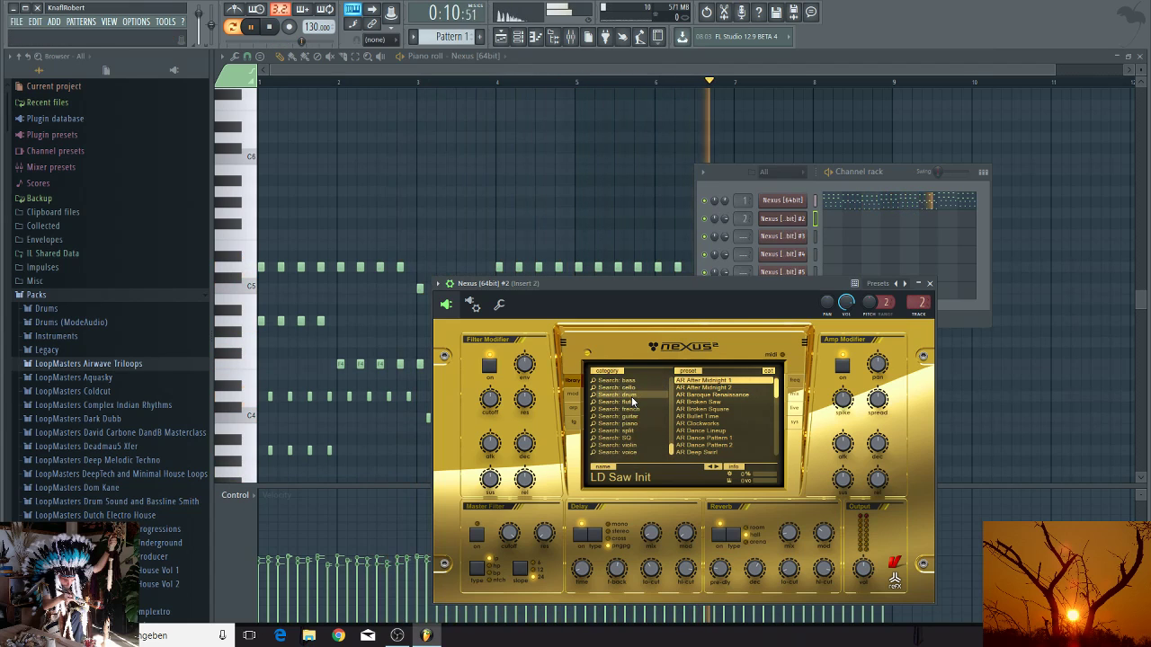
{"action": "scroll", "coordinate": [632, 399], "scroll_direction": "up", "scroll_amount": 4}
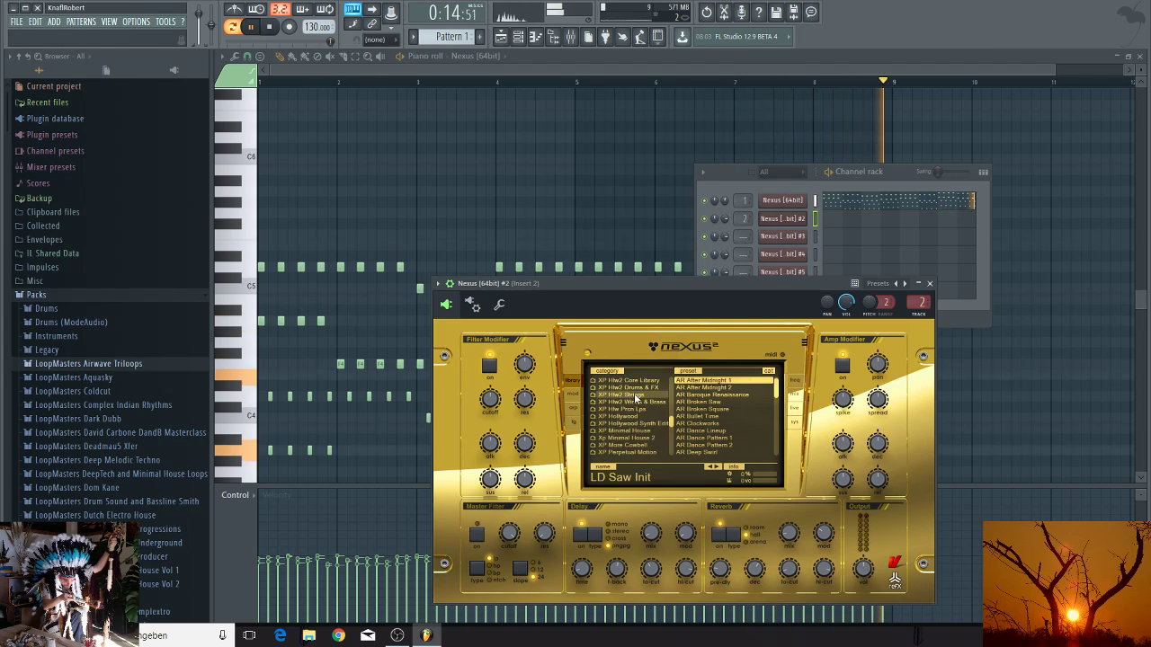
{"action": "left_click", "coordinate": [629, 396]}
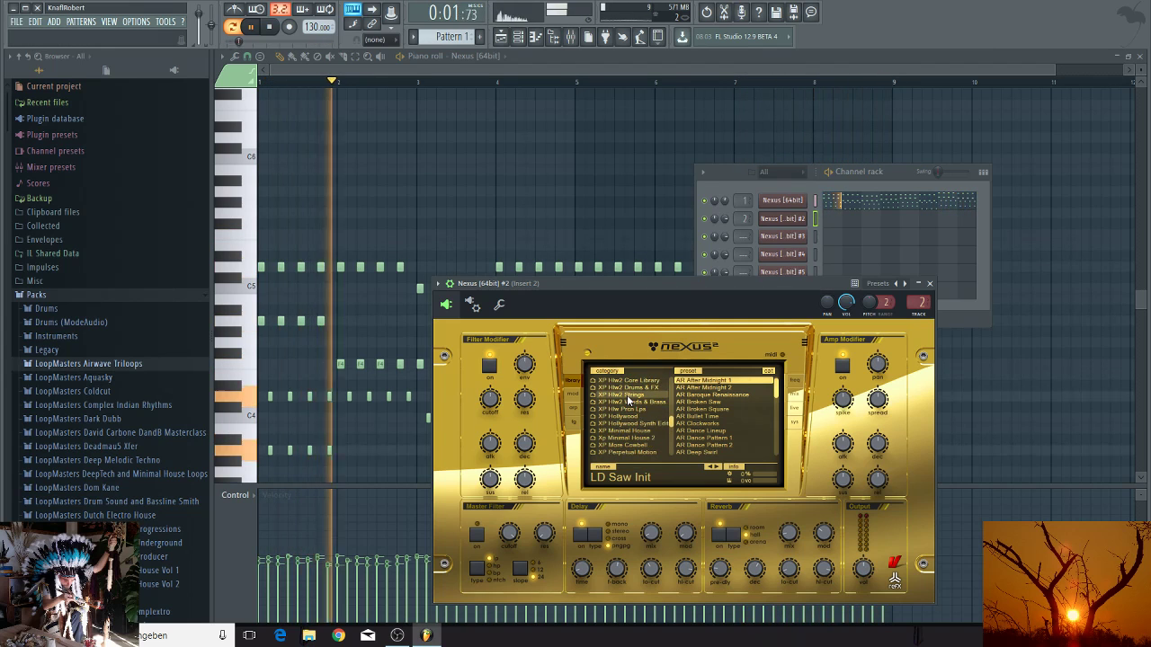
{"action": "scroll", "coordinate": [730, 410], "scroll_direction": "down", "scroll_amount": 3}
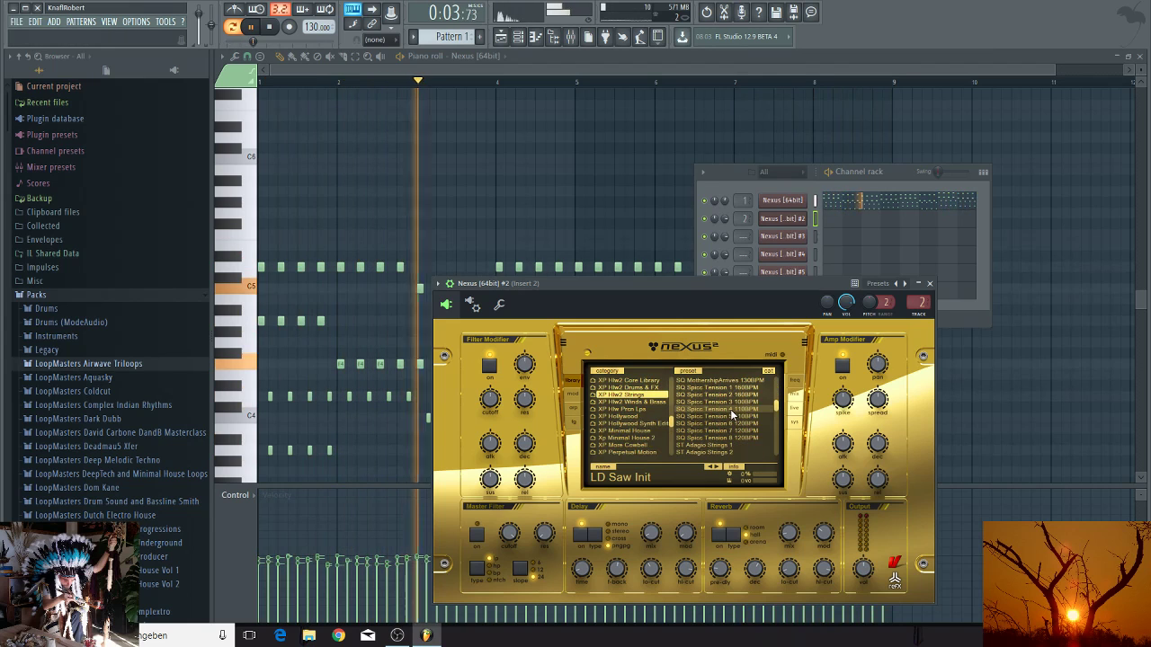
{"action": "scroll", "coordinate": [713, 408], "scroll_direction": "up", "scroll_amount": 3}
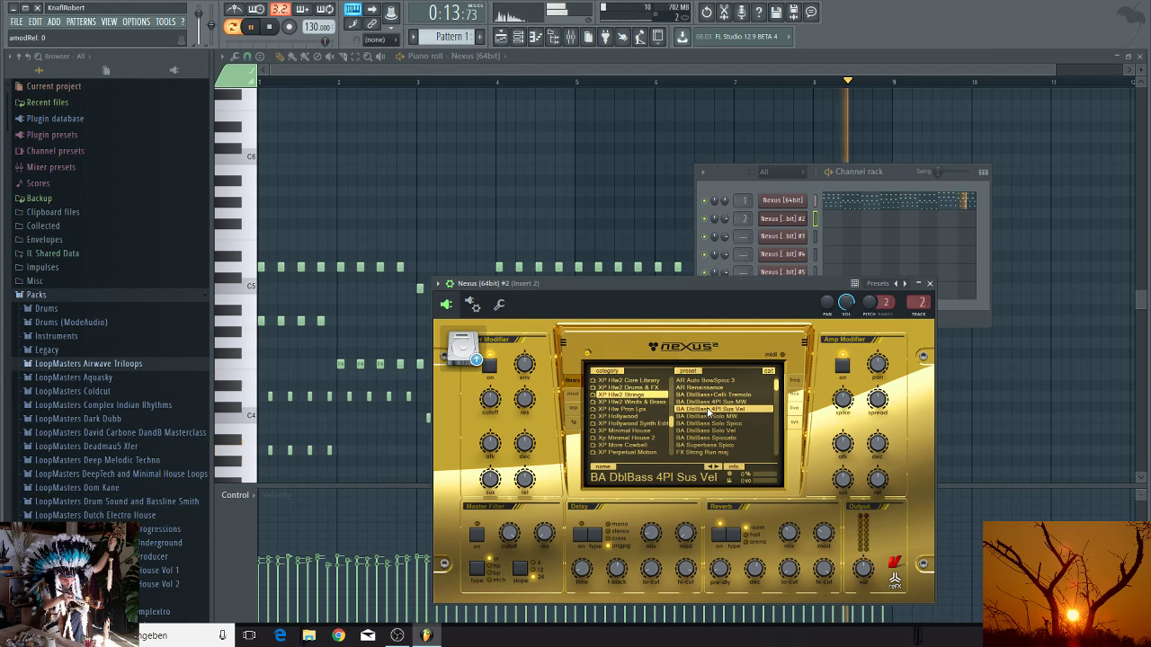
Step: Open the second Nexus channel's piano roll and draw an A4 note about one bar long at bar 1
{"action": "left_click", "coordinate": [829, 227]}
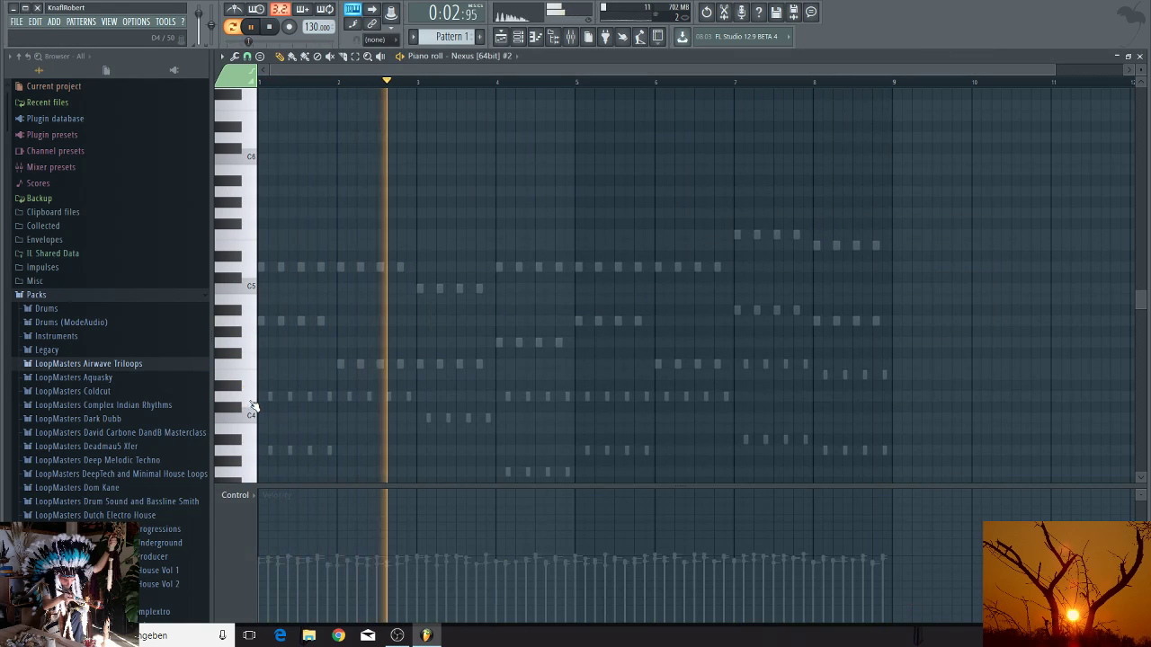
{"action": "scroll", "coordinate": [251, 403], "scroll_direction": "down", "scroll_amount": 2}
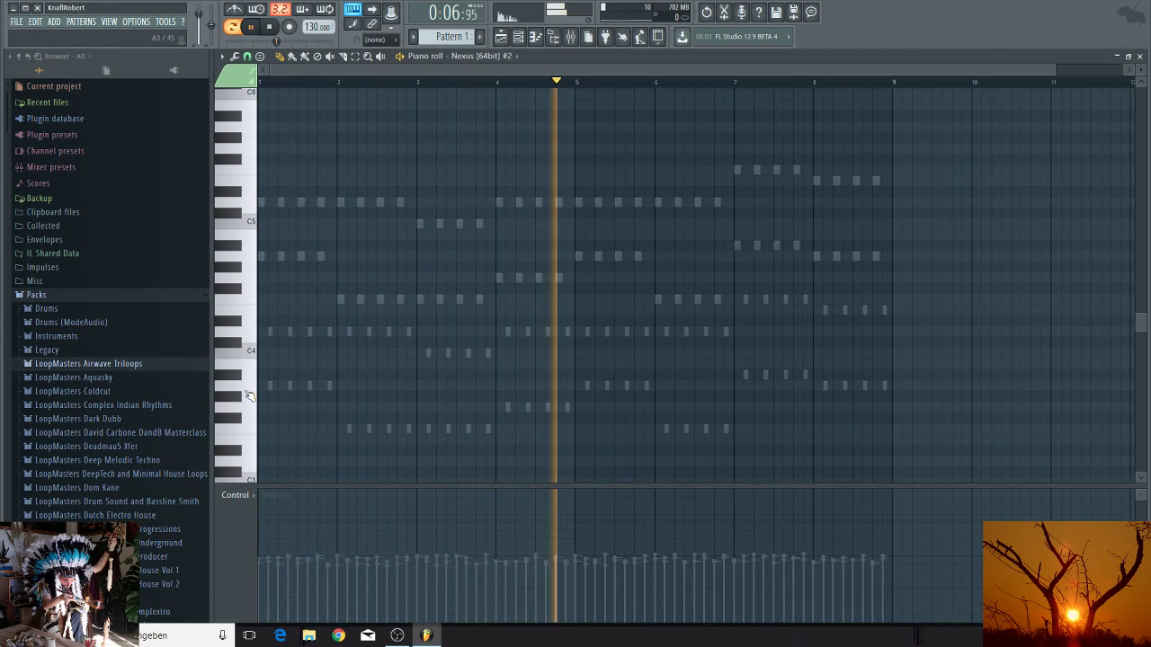
{"action": "left_click", "coordinate": [242, 258]}
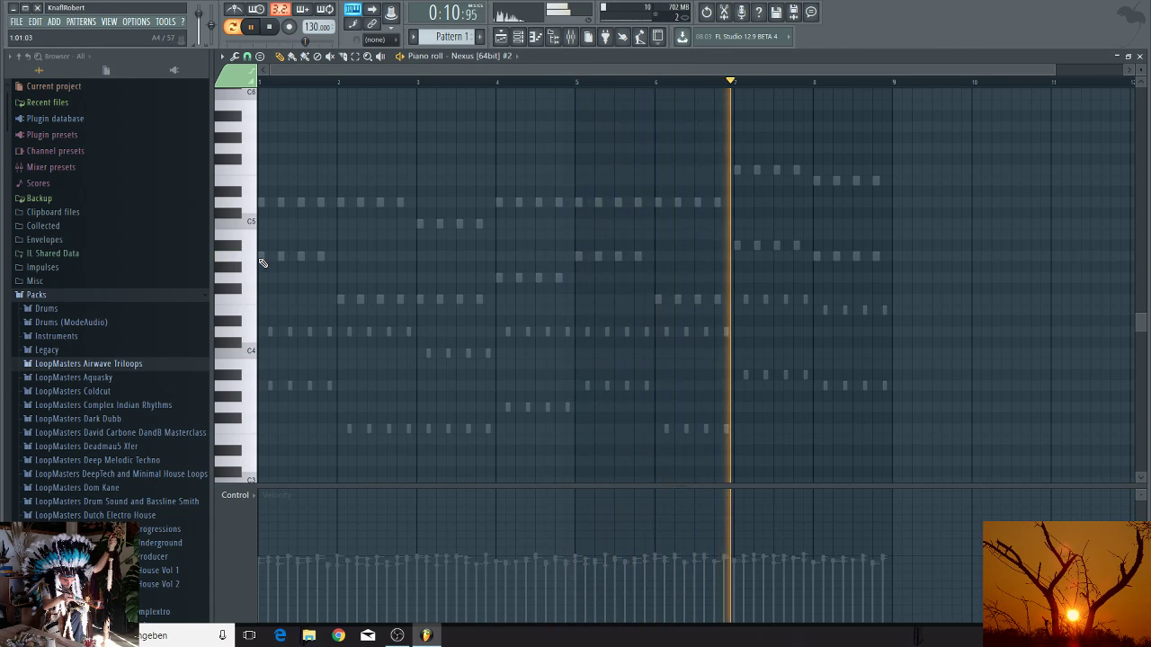
{"action": "left_click", "coordinate": [261, 257]}
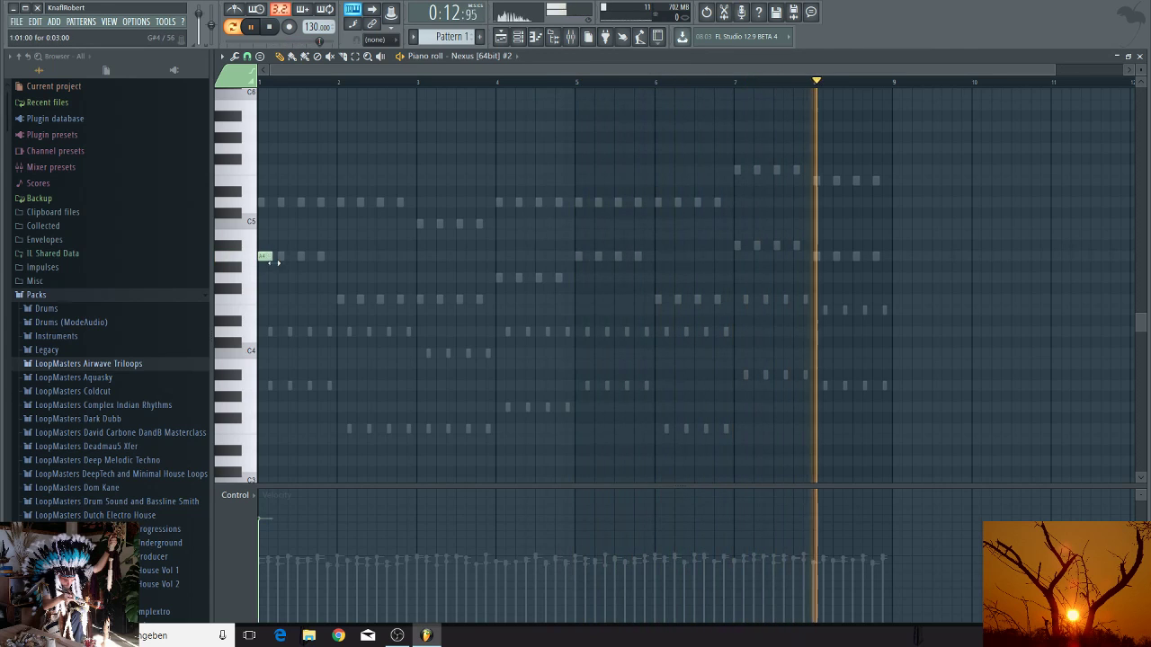
{"action": "left_click_drag", "start_coordinate": [270, 257], "coordinate": [334, 265]}
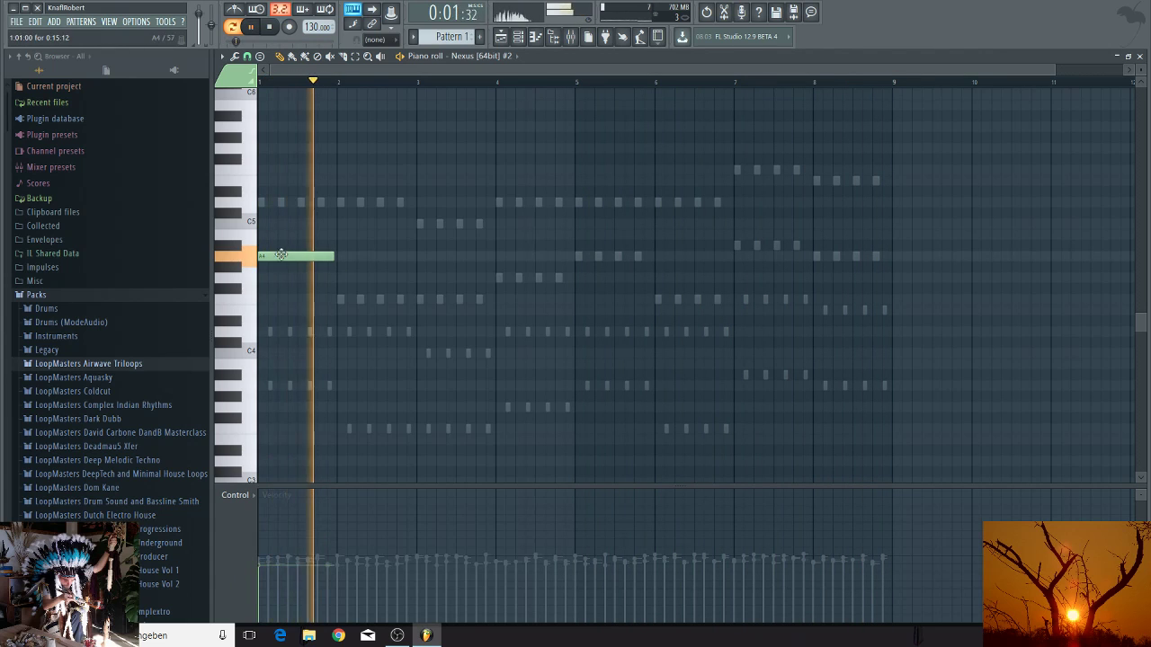
Step: Add one-bar notes F4, F4, G4, A4, F4, A#4 and A4 at the starts of bars 2 through 8
{"action": "left_click", "coordinate": [337, 299]}
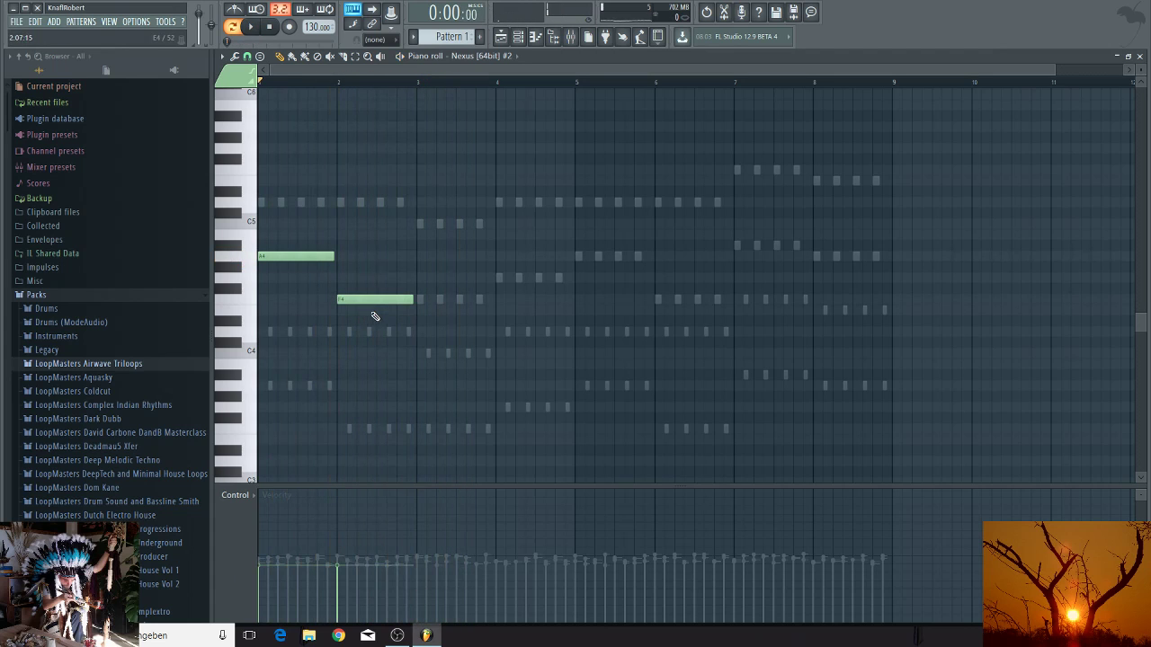
{"action": "left_click", "coordinate": [418, 300]}
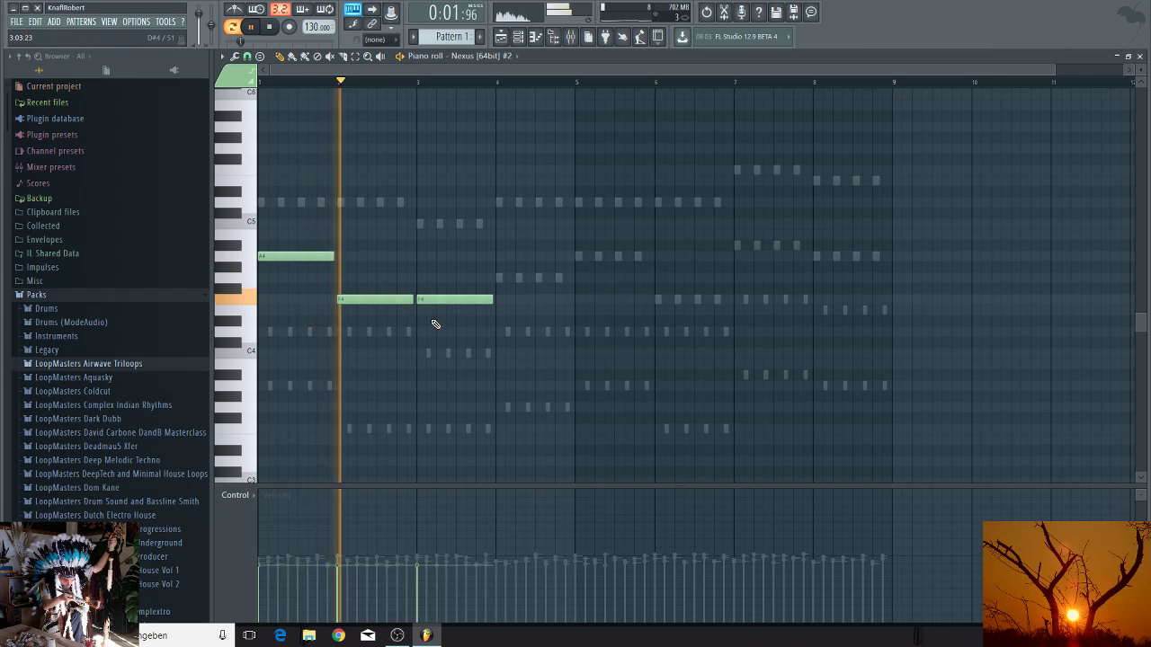
{"action": "left_click", "coordinate": [497, 277]}
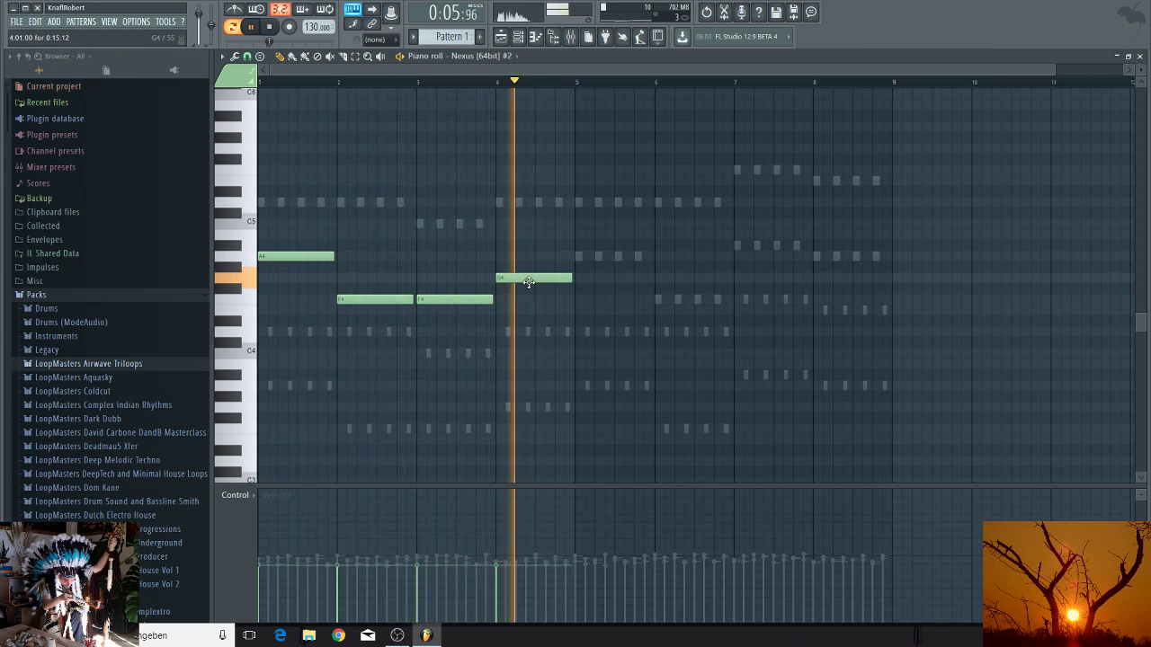
{"action": "left_click", "coordinate": [576, 256]}
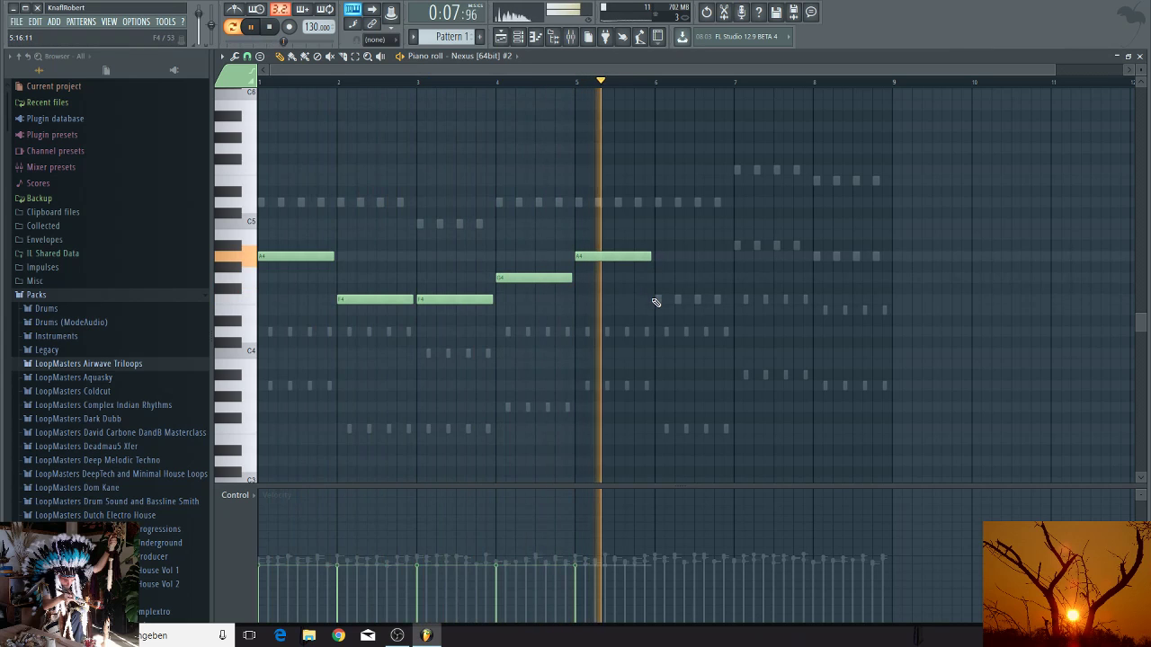
{"action": "left_click", "coordinate": [657, 300]}
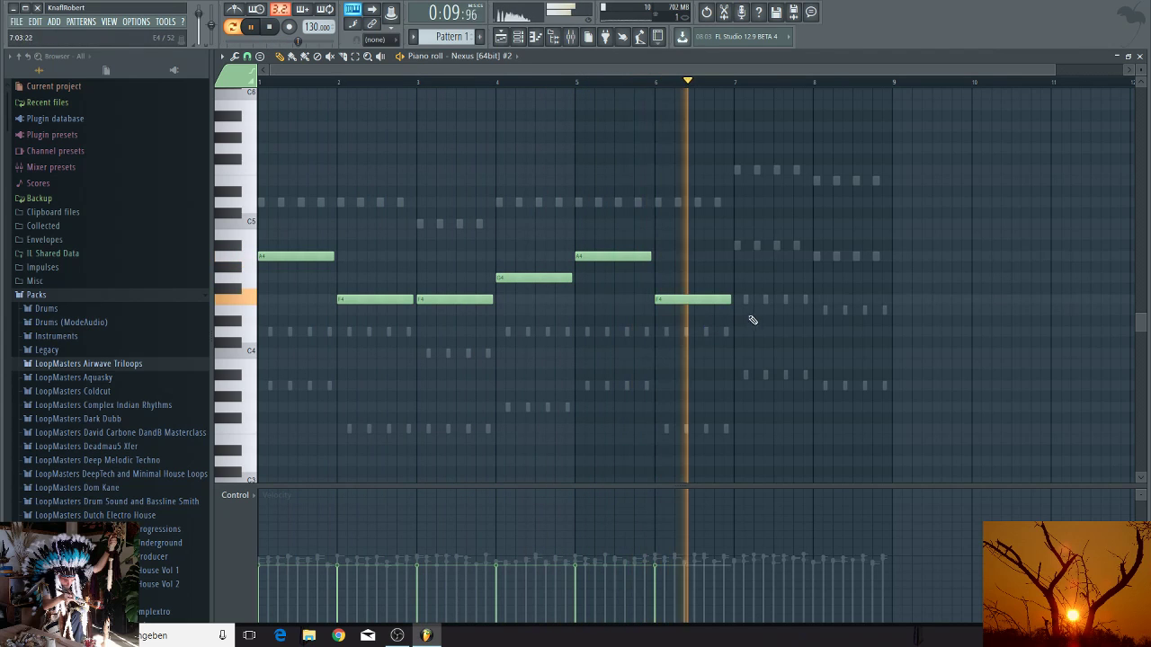
{"action": "left_click", "coordinate": [735, 245]}
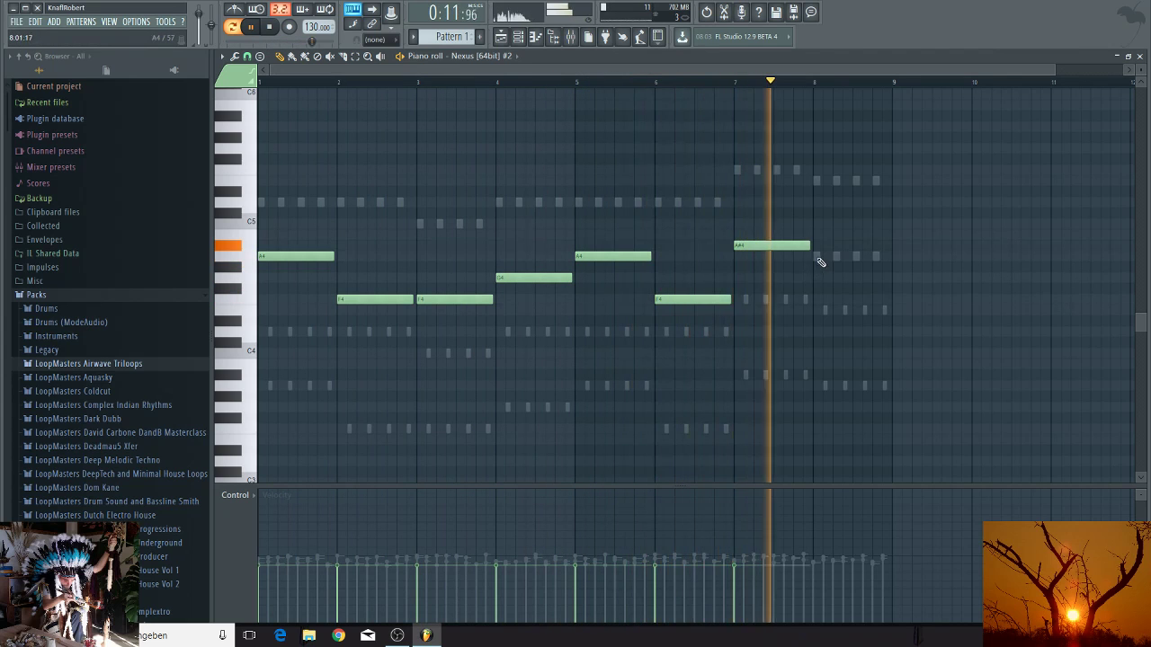
{"action": "left_click", "coordinate": [815, 256]}
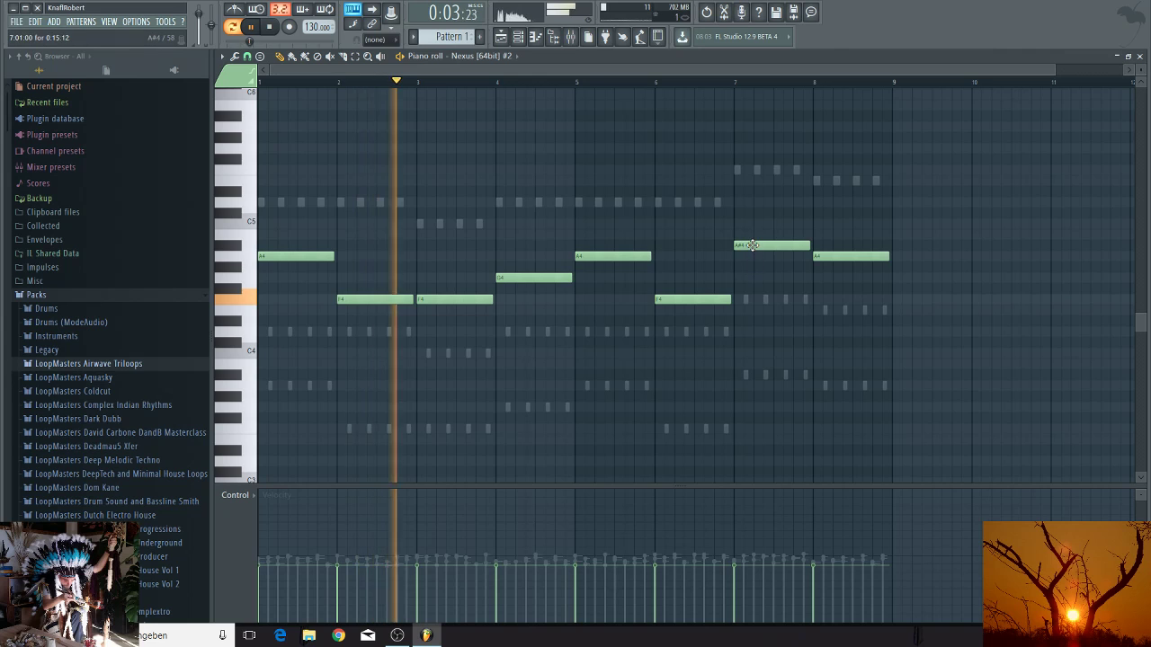
Step: Lower the double bass notes in bars 6, 7 and 8 to D4, F4 and E4 respectively
{"action": "left_click_drag", "start_coordinate": [752, 246], "coordinate": [745, 301]}
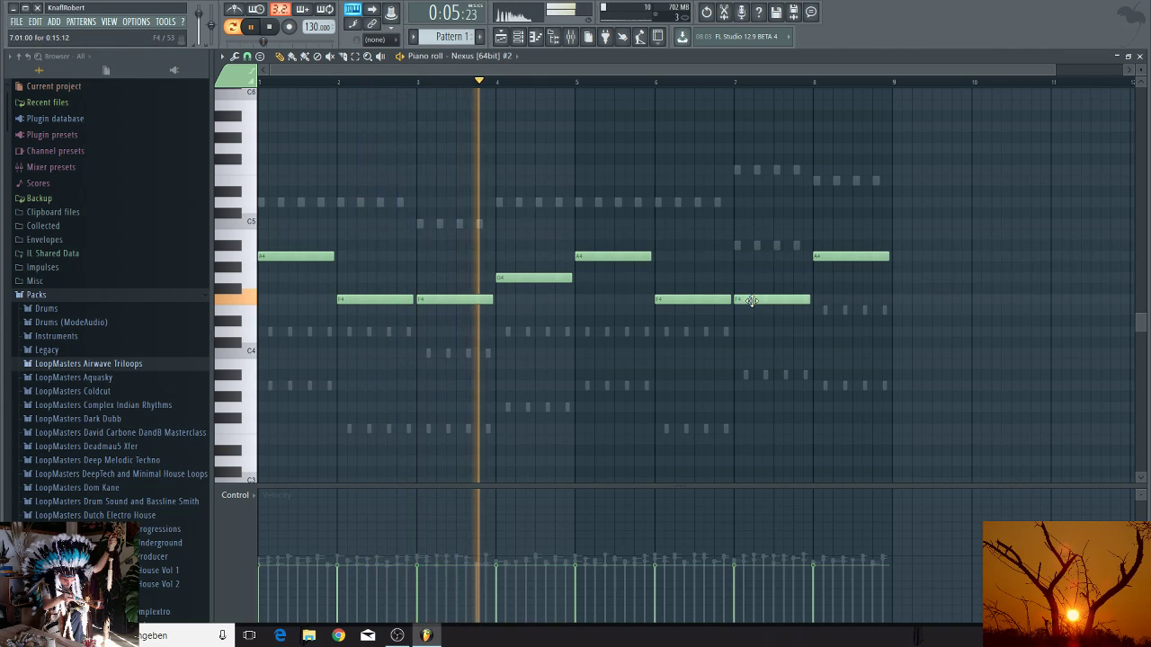
{"action": "left_click_drag", "start_coordinate": [674, 296], "coordinate": [673, 335]}
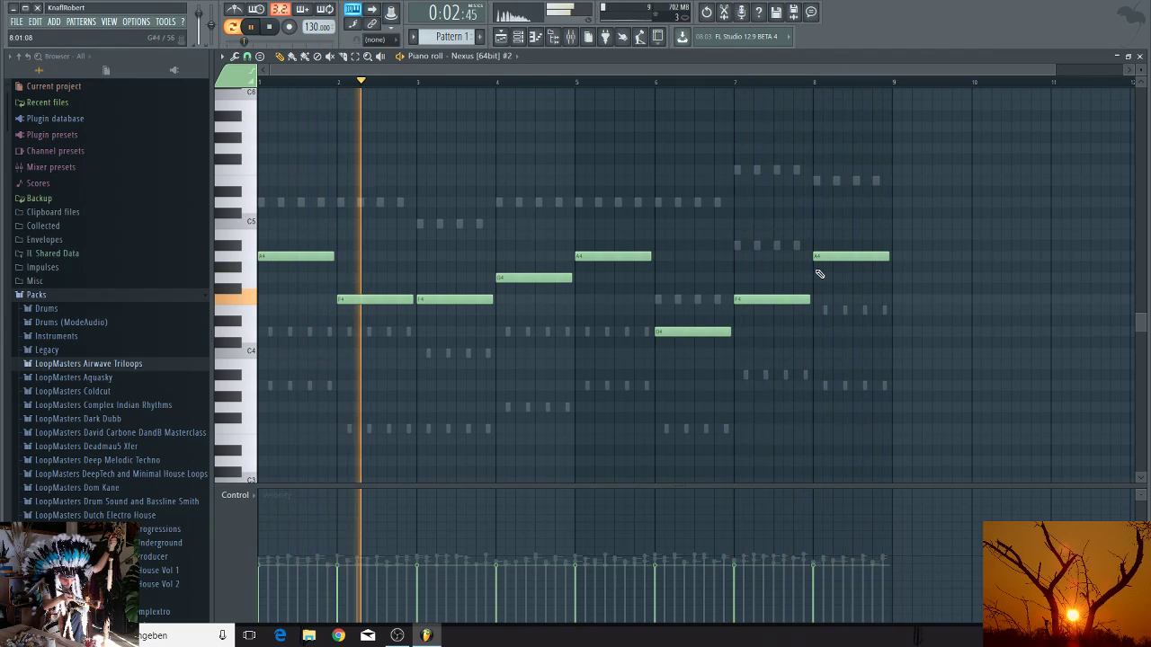
{"action": "left_click_drag", "start_coordinate": [823, 257], "coordinate": [844, 312]}
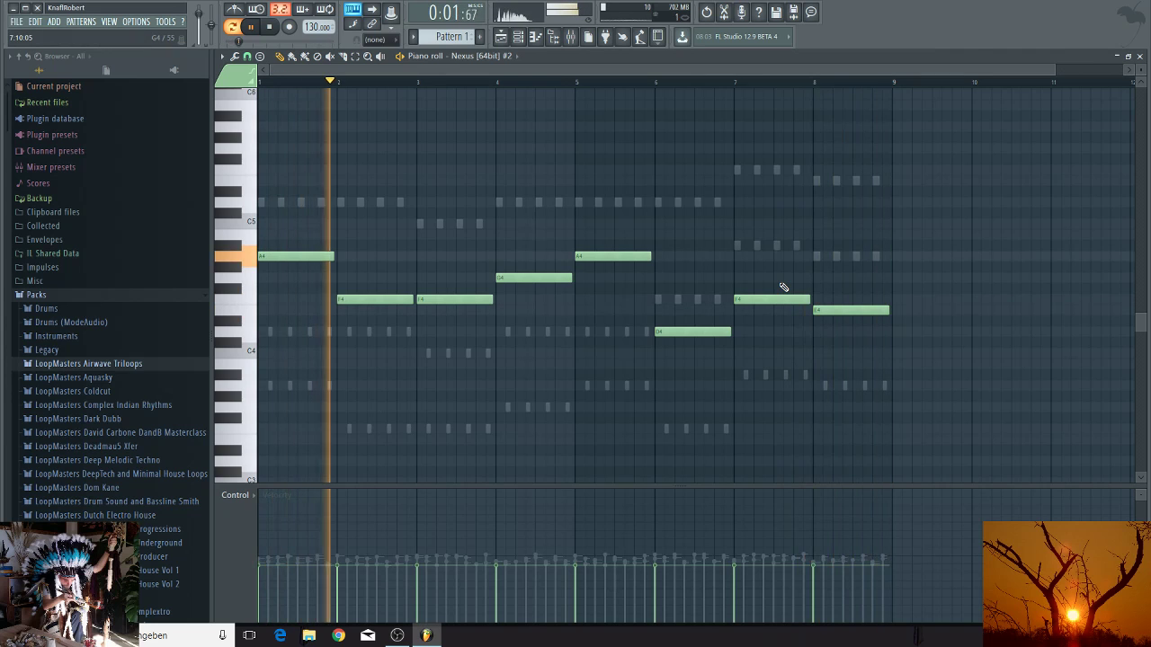
Step: Open the second Nexus channel to check its double bass preset, and adjust that channel's volume
{"action": "left_click", "coordinate": [520, 36]}
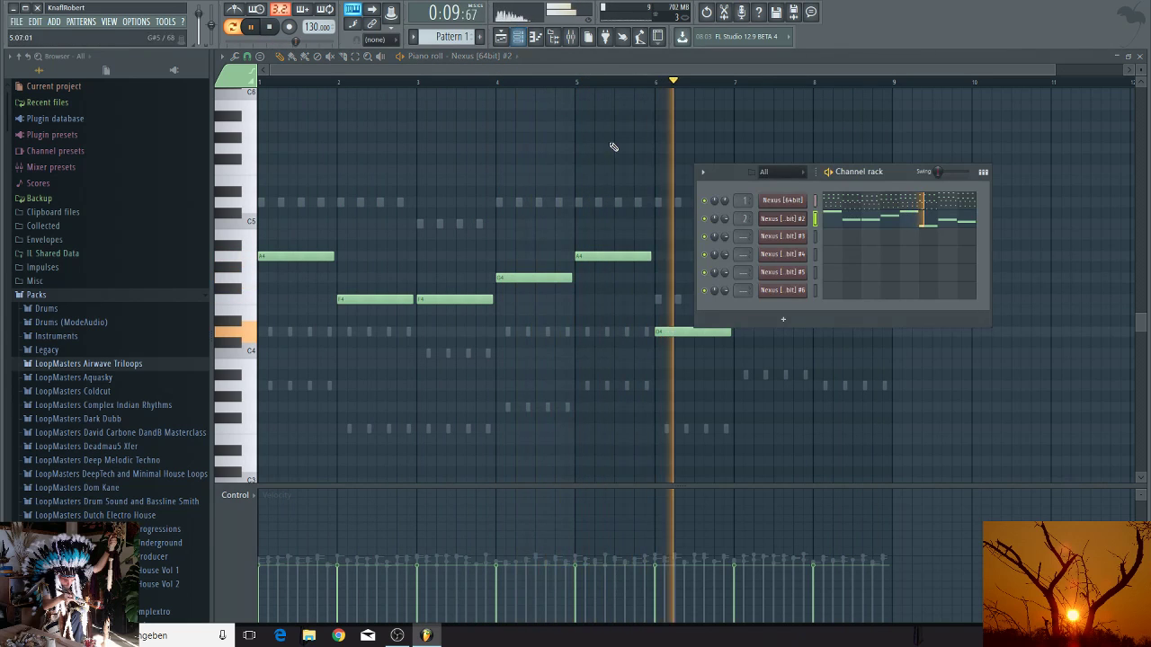
{"action": "left_click", "coordinate": [798, 221]}
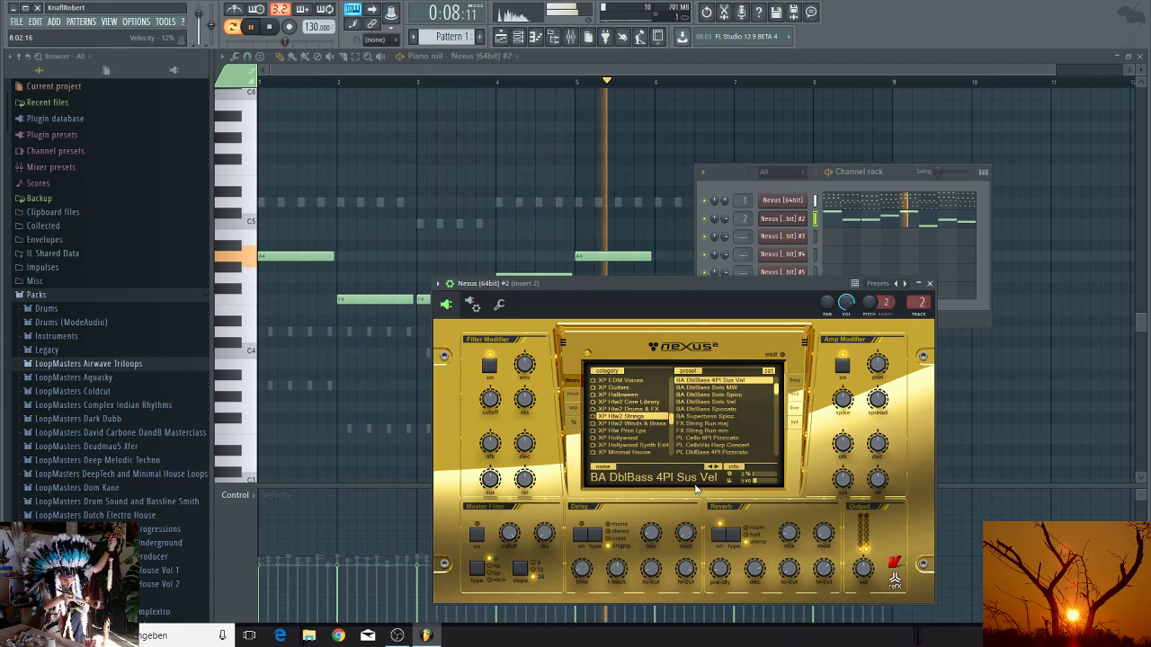
{"action": "left_click", "coordinate": [725, 223]}
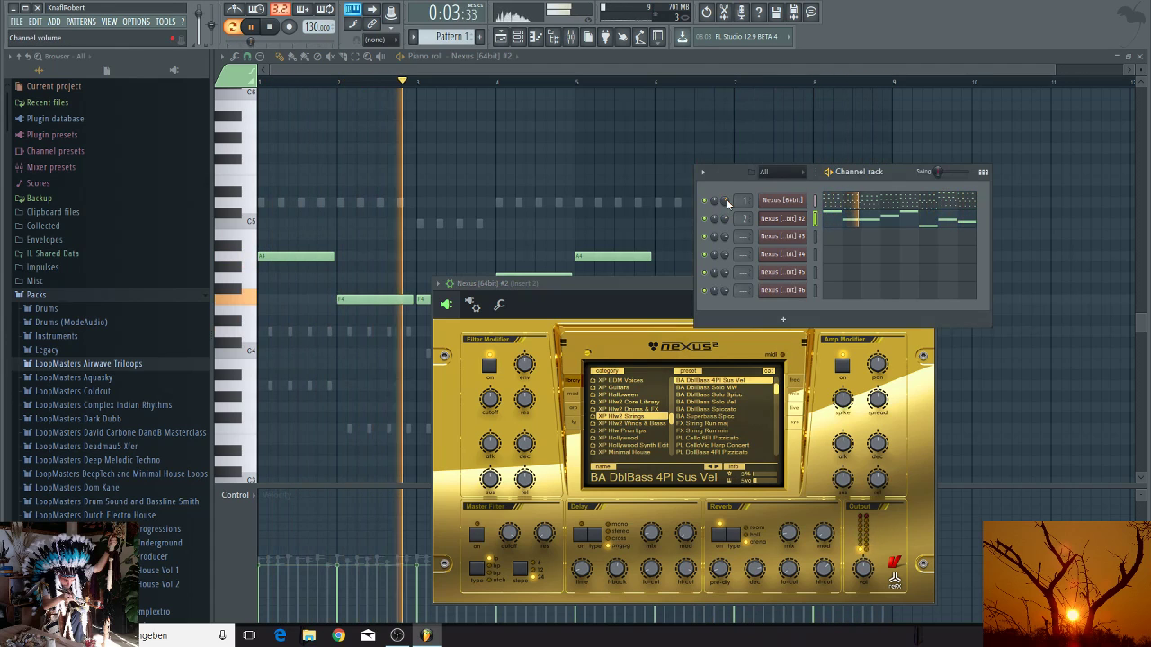
Step: Load the BR Epic Horns preset from the XP Hollywood category into the third Nexus channel and adjust its channel volume
{"action": "left_click", "coordinate": [797, 237]}
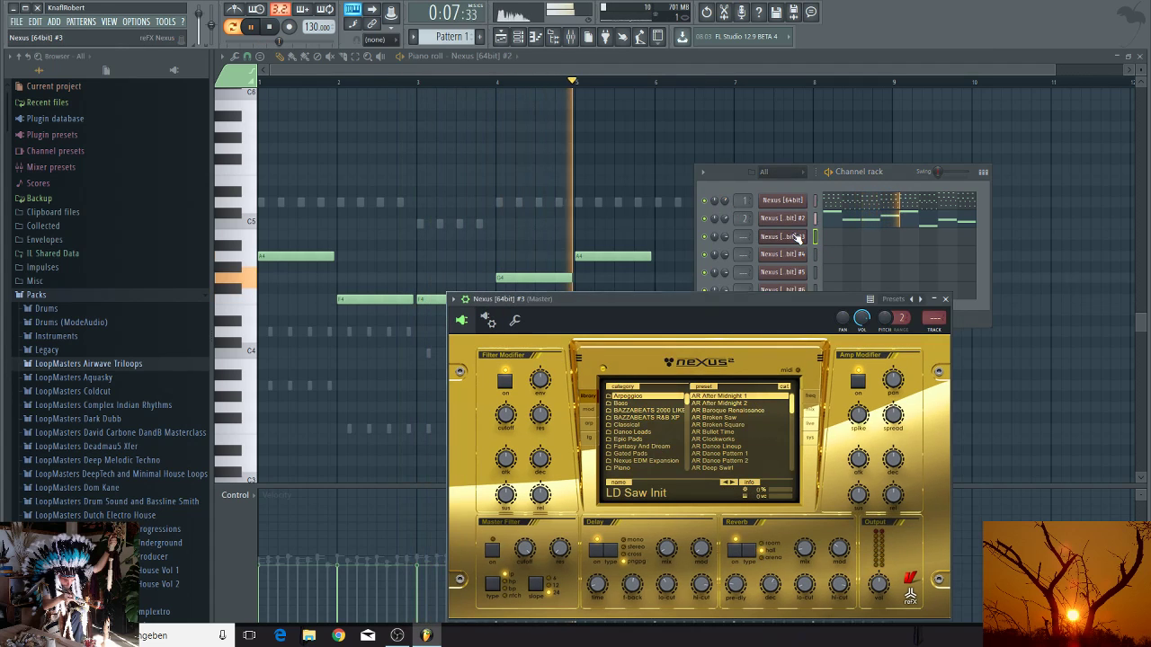
{"action": "scroll", "coordinate": [659, 418], "scroll_direction": "down", "scroll_amount": 10}
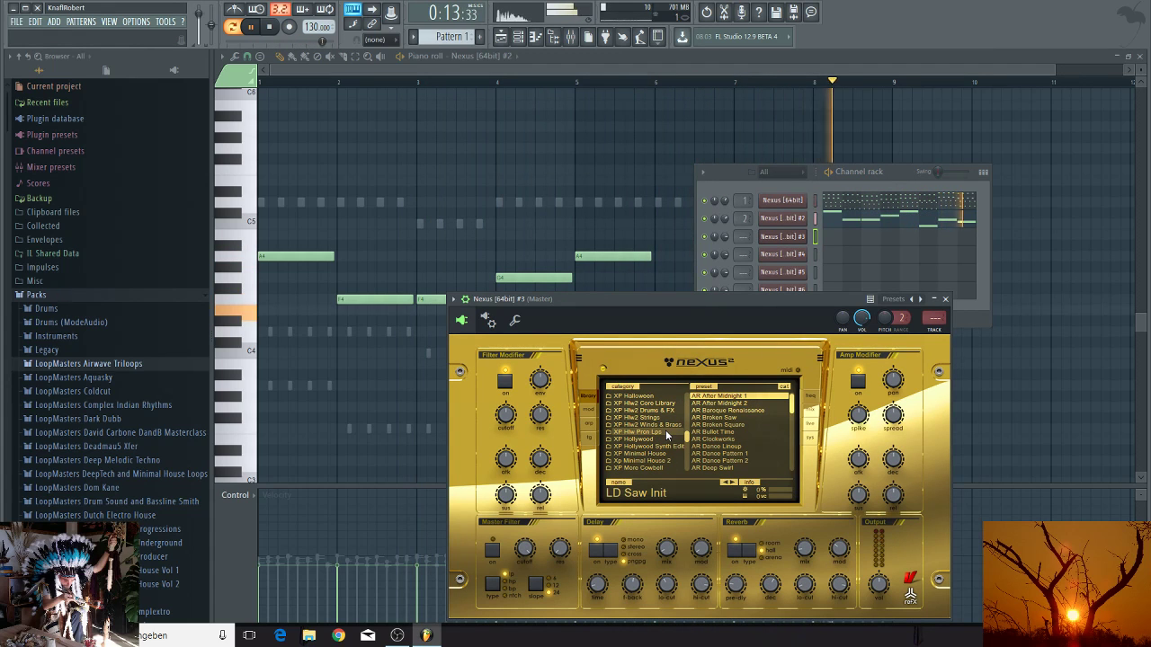
{"action": "left_click", "coordinate": [665, 439]}
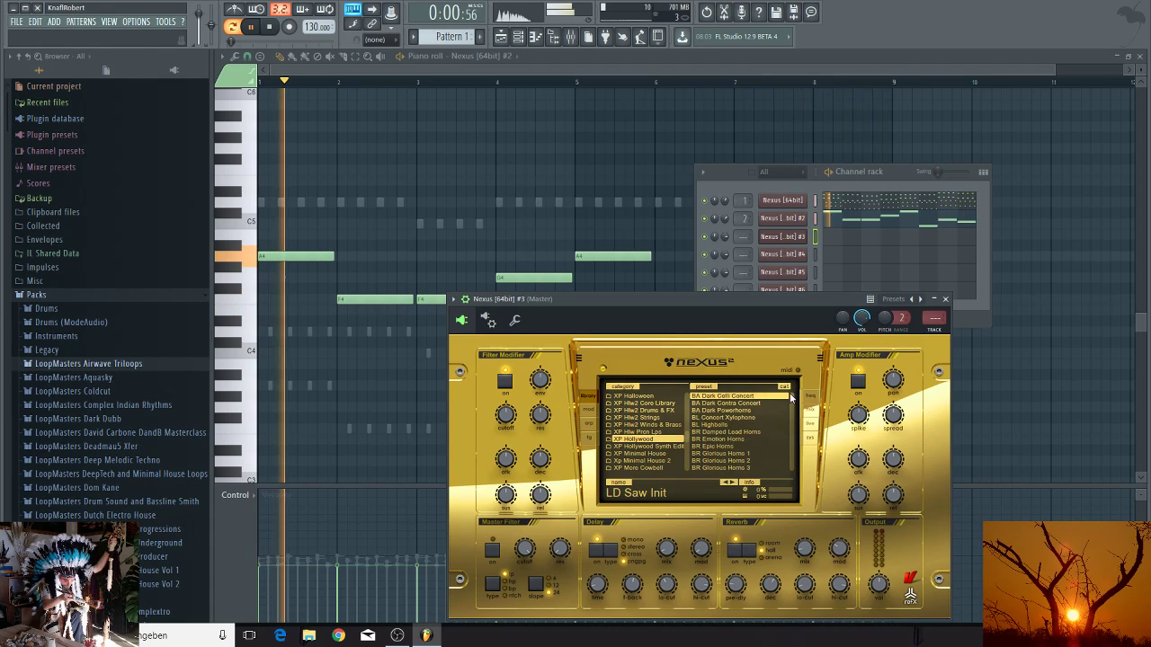
{"action": "left_click", "coordinate": [717, 447]}
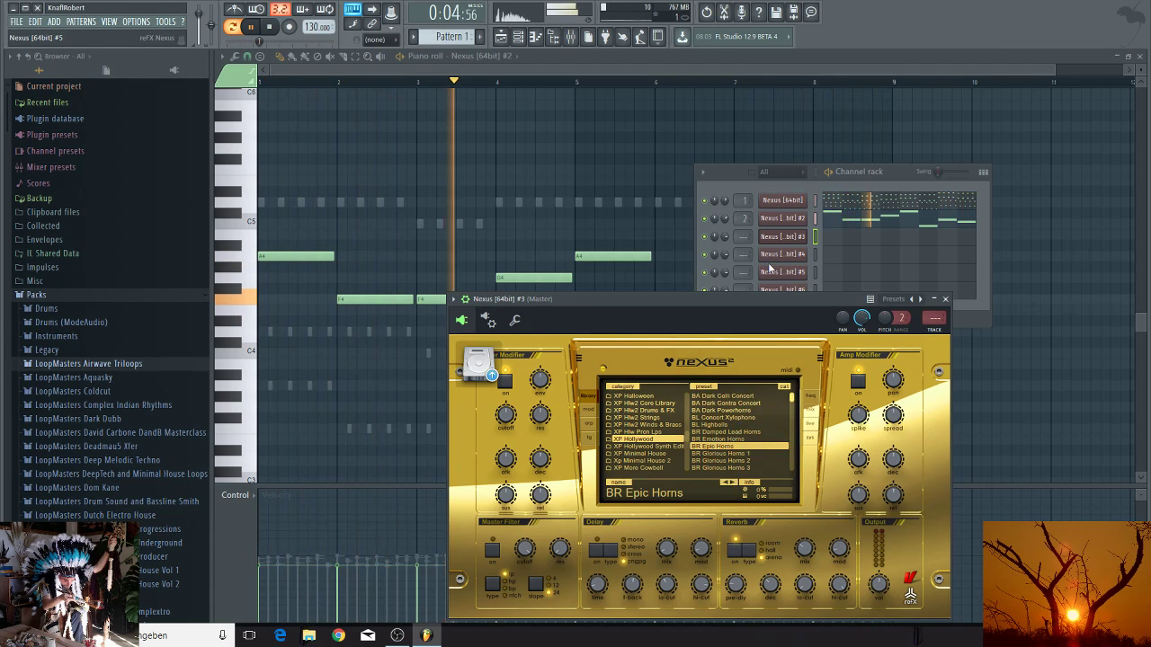
{"action": "left_click", "coordinate": [725, 238]}
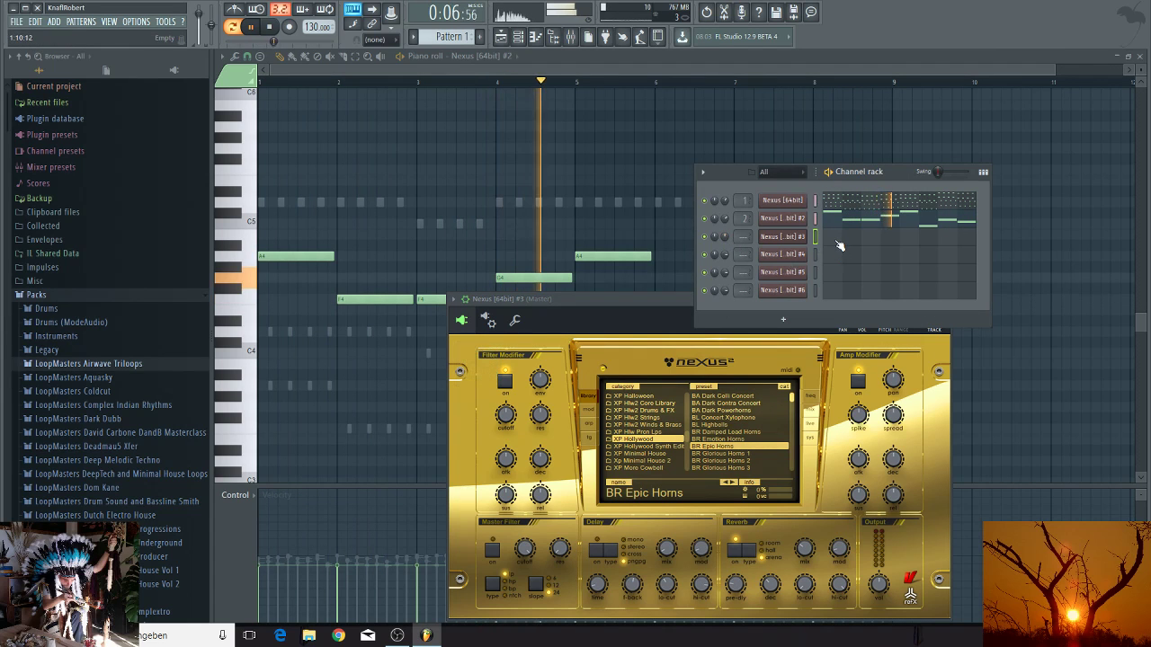
Step: In the third Nexus channel's piano roll, draw D5 across bars 1–2, C5 in bar 3 and D5 in bar 4
{"action": "key", "text": "F7"}
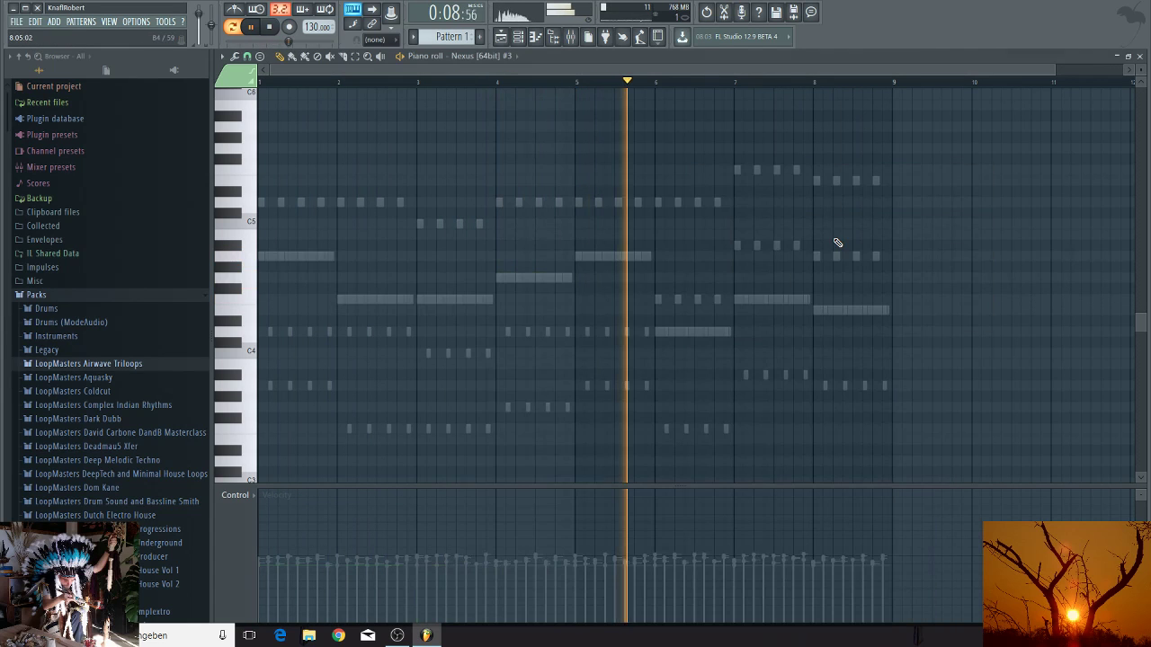
{"action": "left_click", "coordinate": [270, 203]}
{"action": "left_click_drag", "start_coordinate": [269, 203], "coordinate": [415, 208]}
{"action": "left_click", "coordinate": [419, 225]}
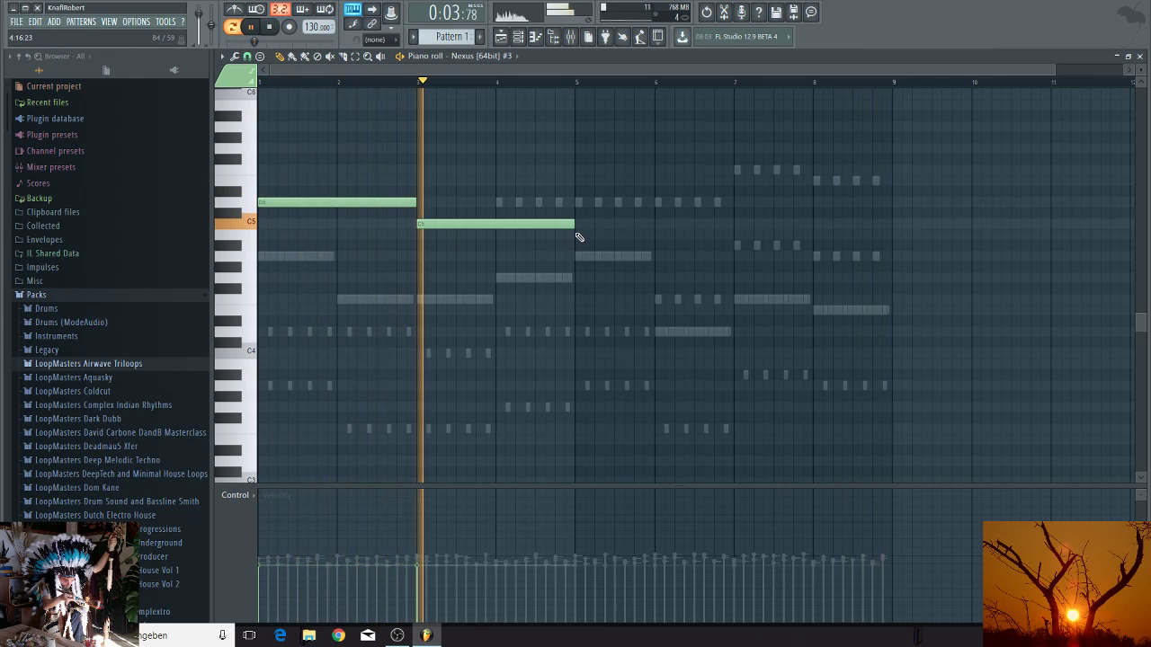
{"action": "left_click_drag", "start_coordinate": [572, 227], "coordinate": [496, 225]}
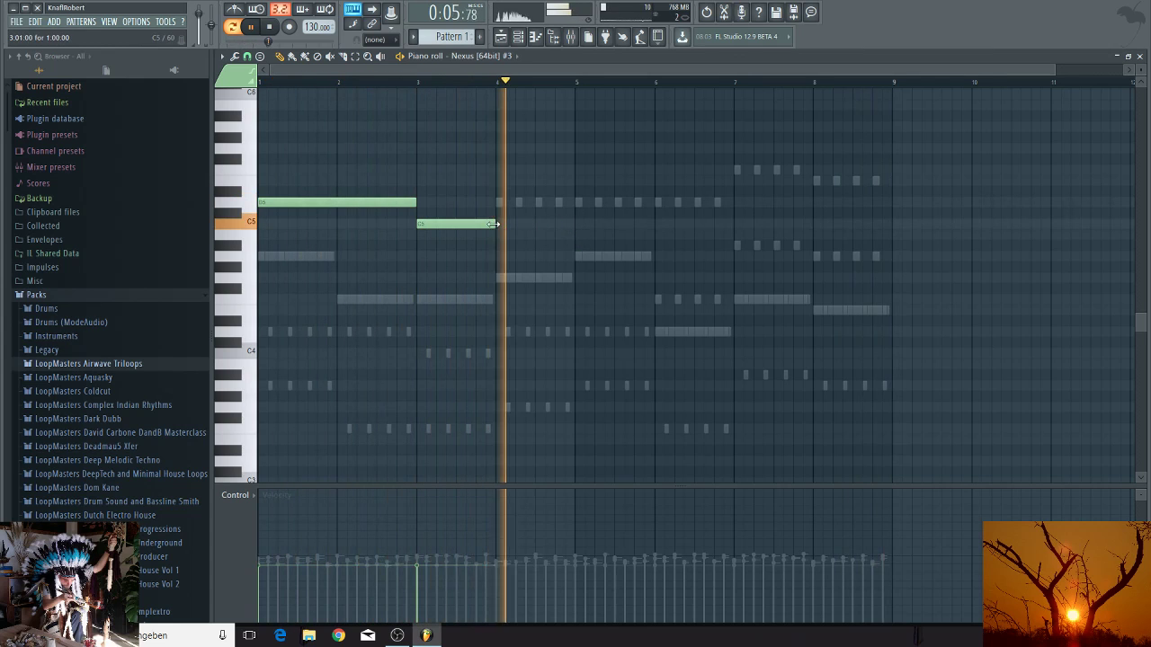
{"action": "left_click", "coordinate": [500, 205]}
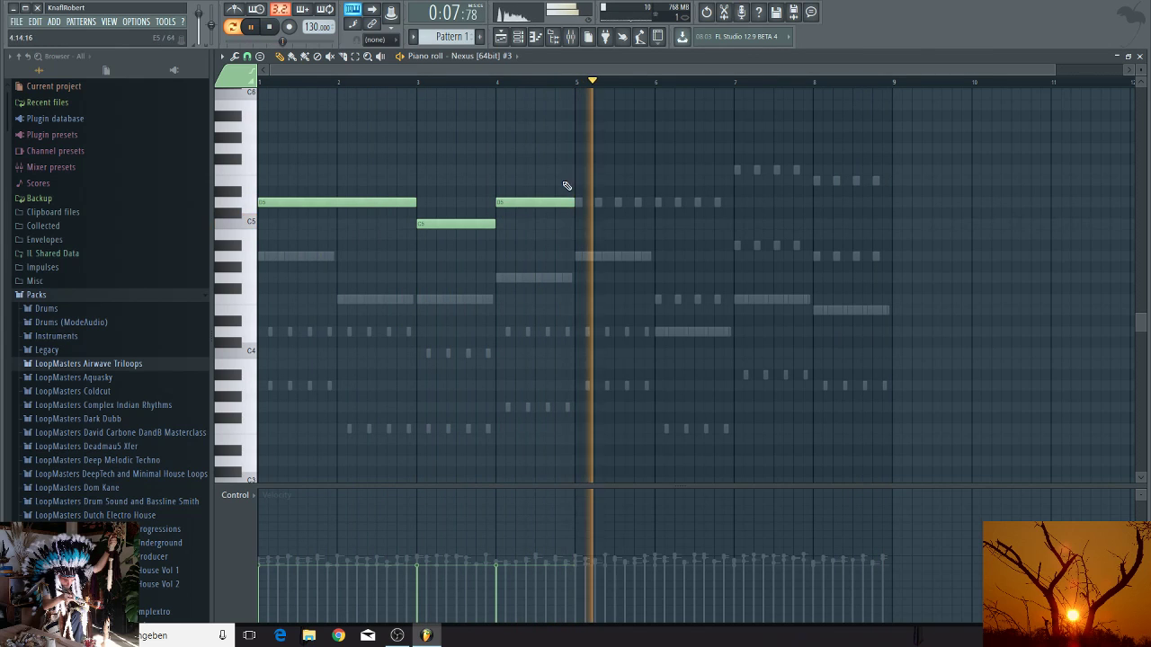
Step: Continue the horn melody with D5 across bars 5–6, F5 in bar 7 and E5 in bar 8
{"action": "scroll", "coordinate": [545, 169], "scroll_direction": "up", "scroll_amount": 3}
{"action": "scroll", "coordinate": [544, 189], "scroll_direction": "up", "scroll_amount": 3}
{"action": "key", "text": "space"}
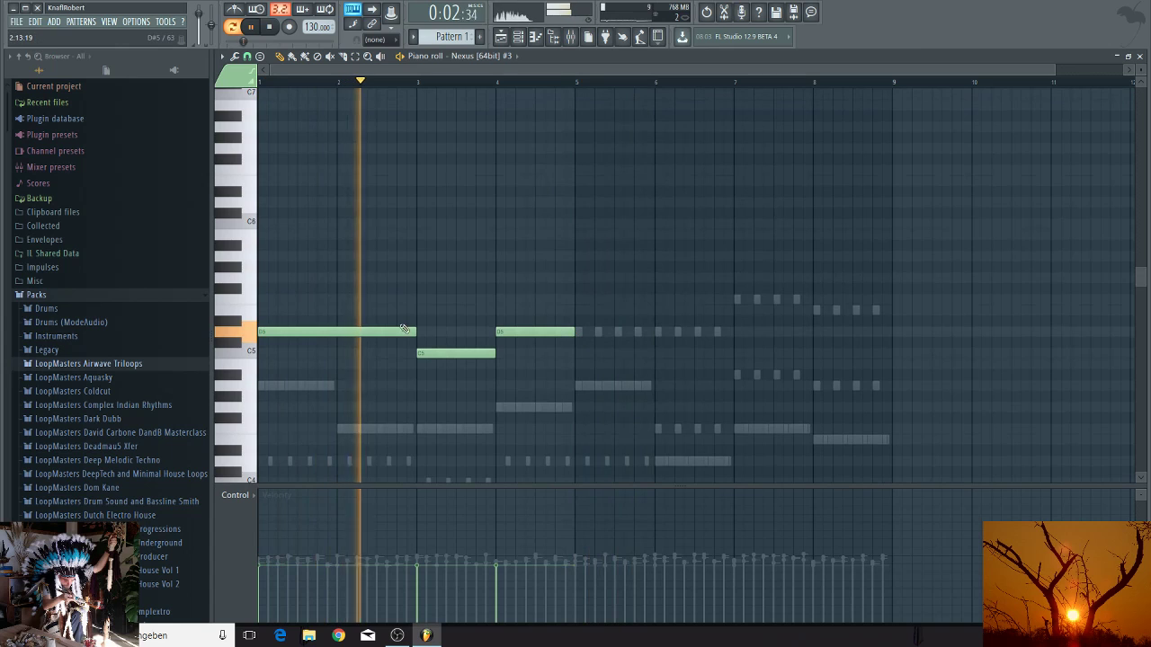
{"action": "left_click", "coordinate": [581, 333]}
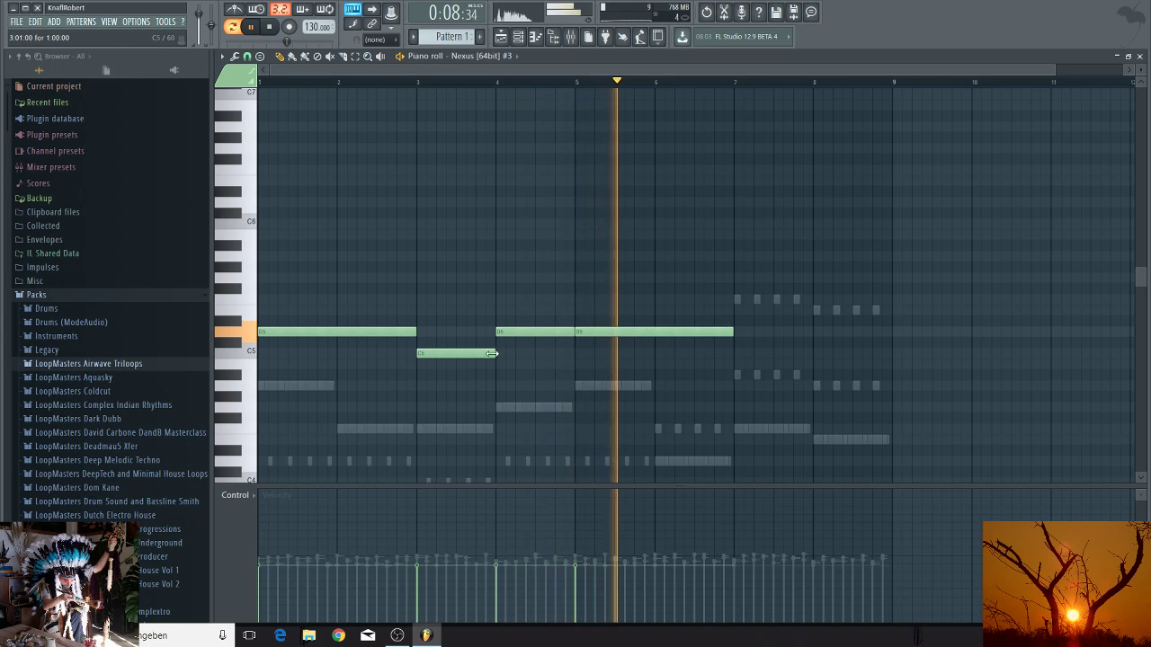
{"action": "left_click", "coordinate": [737, 300]}
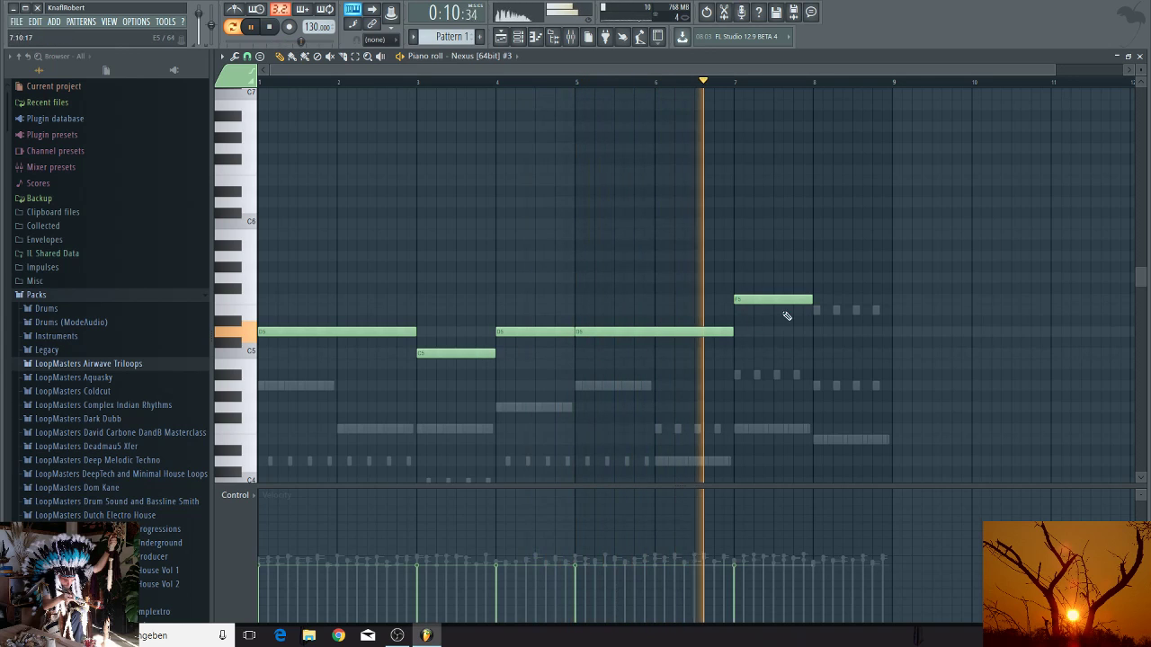
{"action": "left_click", "coordinate": [816, 312]}
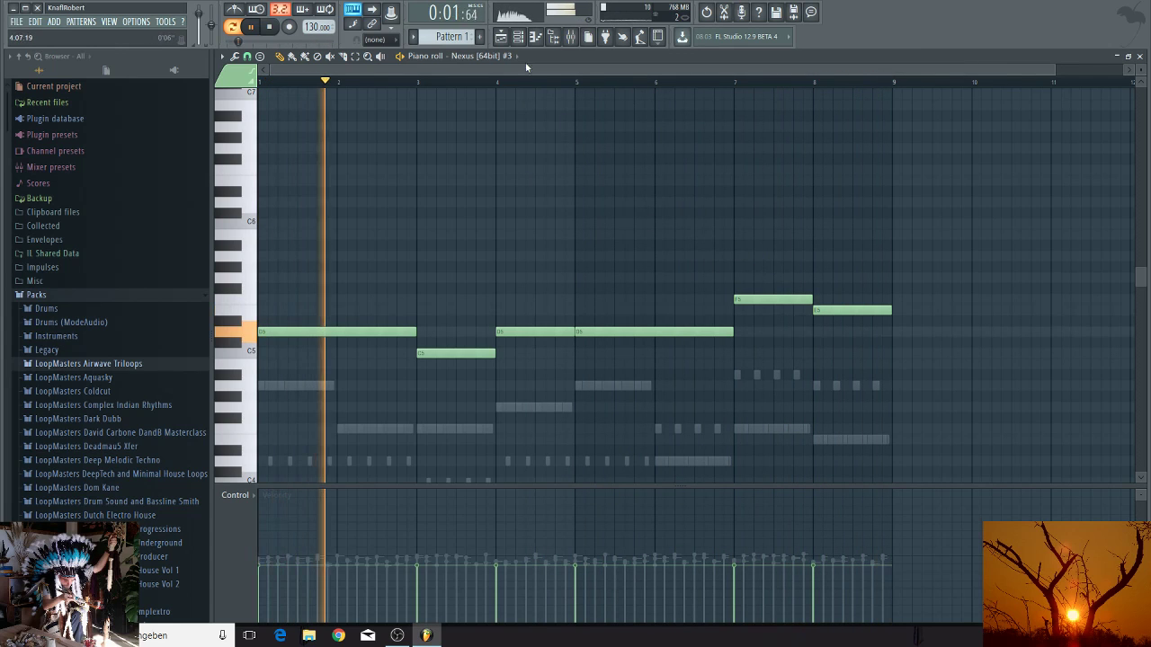
Step: On the third Nexus channel, set the amp attack to 11 and release to 0, and change the preset to BR Glorious Horns 2
{"action": "key", "text": "F6"}
{"action": "left_click", "coordinate": [784, 237]}
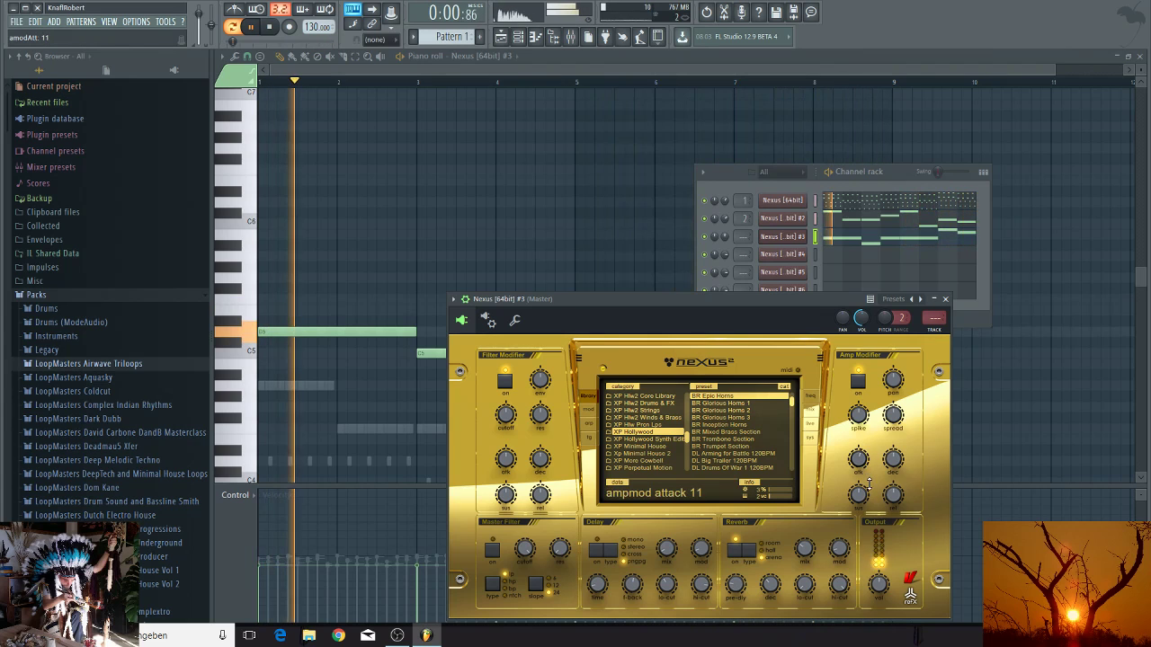
{"action": "mouse_move", "coordinate": [894, 494]}
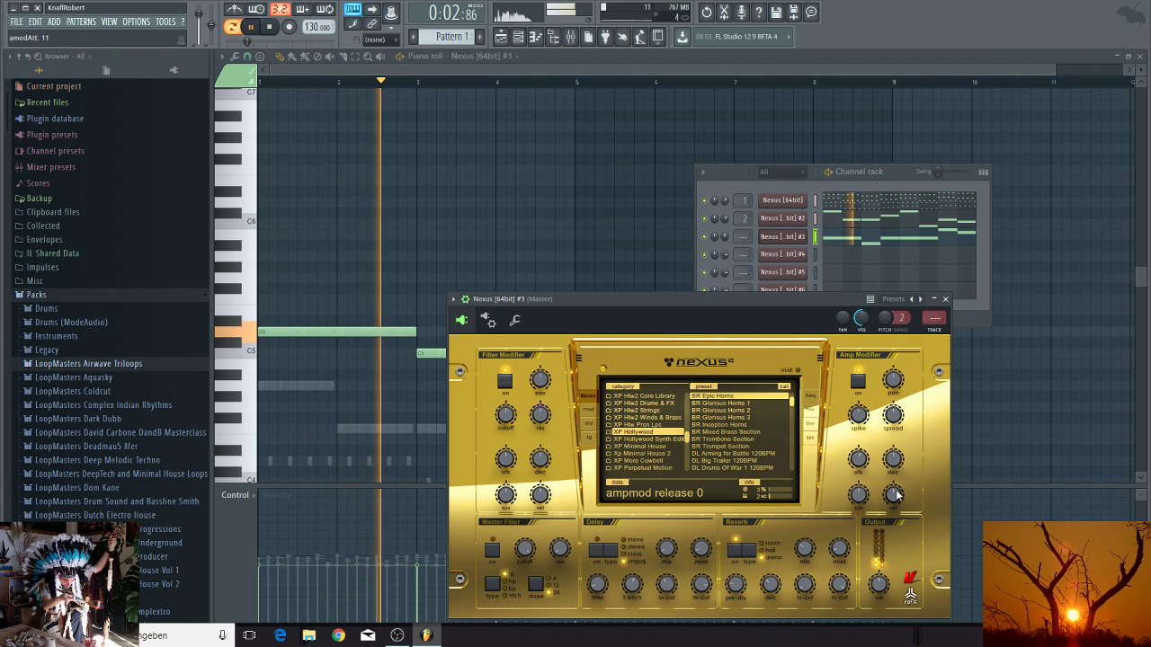
{"action": "mouse_move", "coordinate": [803, 559]}
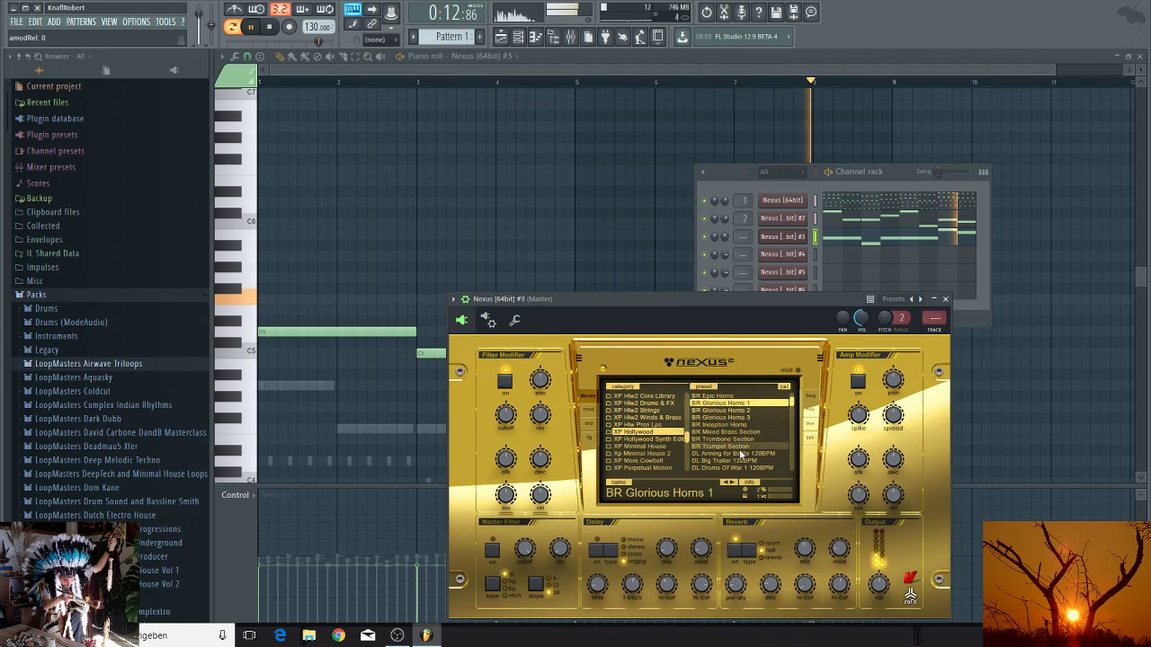
{"action": "left_click", "coordinate": [734, 483]}
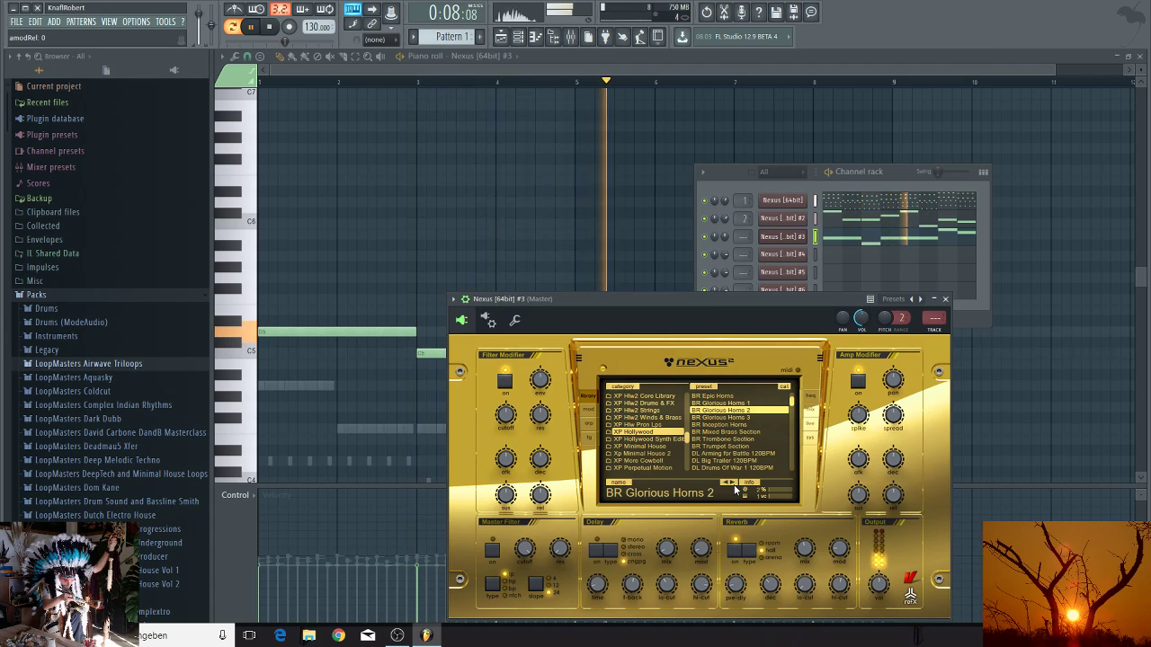
Step: Change the third Nexus channel's preset to BR Glorious Horns 3 and return to the piano roll
{"action": "left_click", "coordinate": [733, 485]}
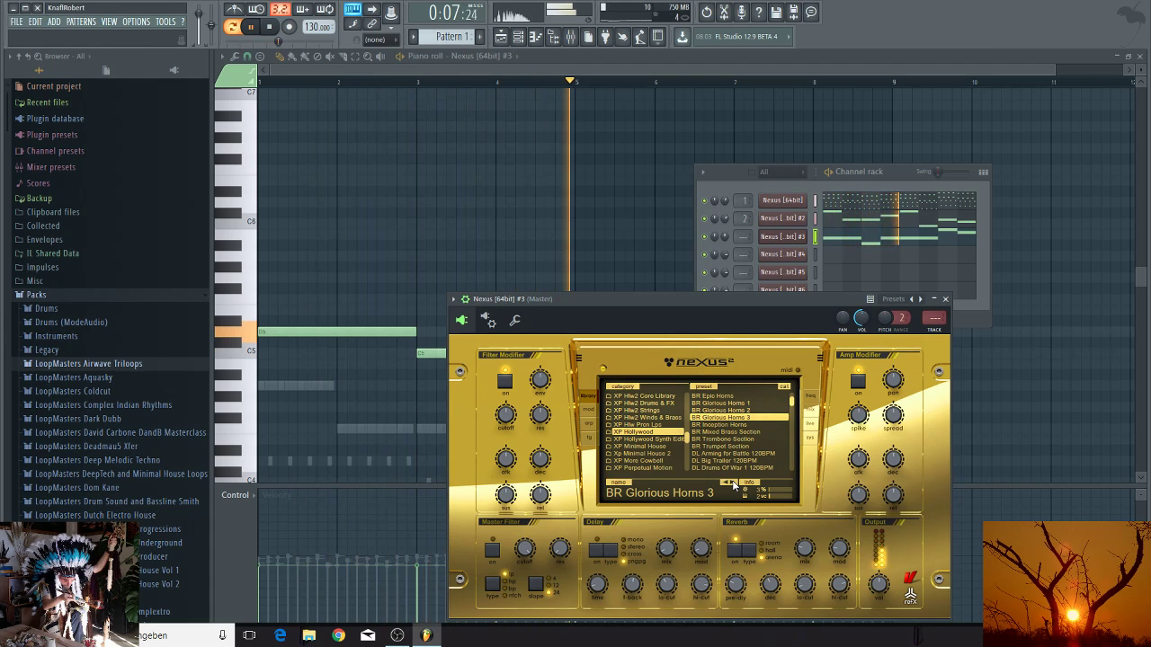
{"action": "left_click", "coordinate": [607, 259]}
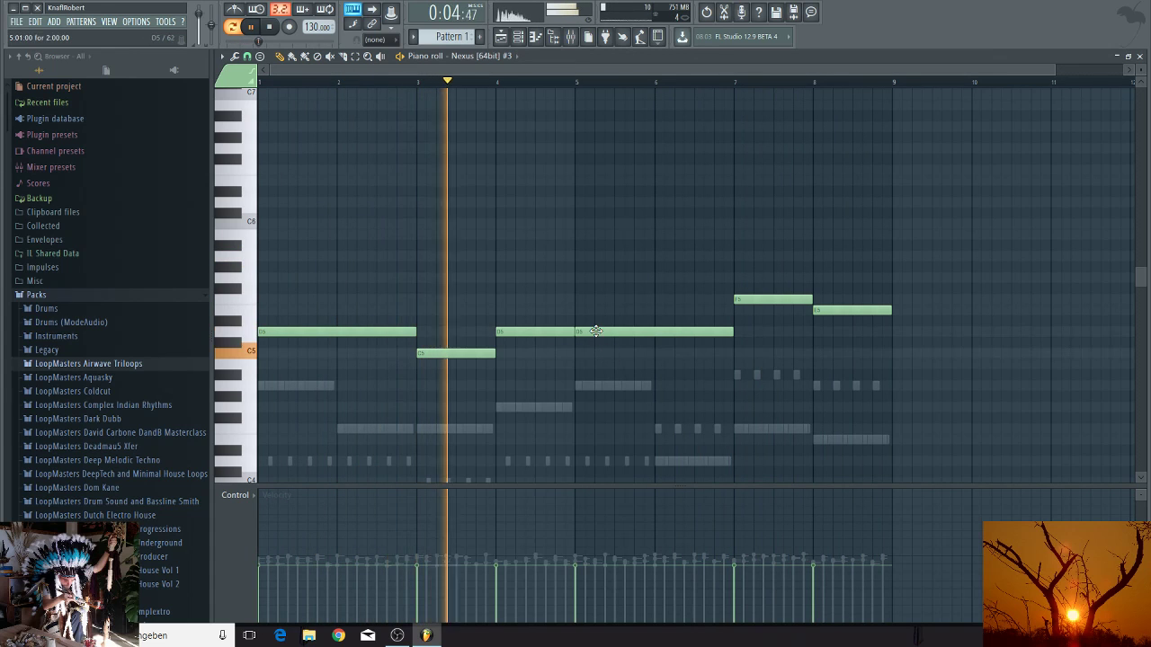
Step: Raise the bar 5–6 horn note to A5, start it two steps into bar 5, and precede it with a two-step A#5, ending at bar 7
{"action": "left_click_drag", "start_coordinate": [594, 331], "coordinate": [597, 259]}
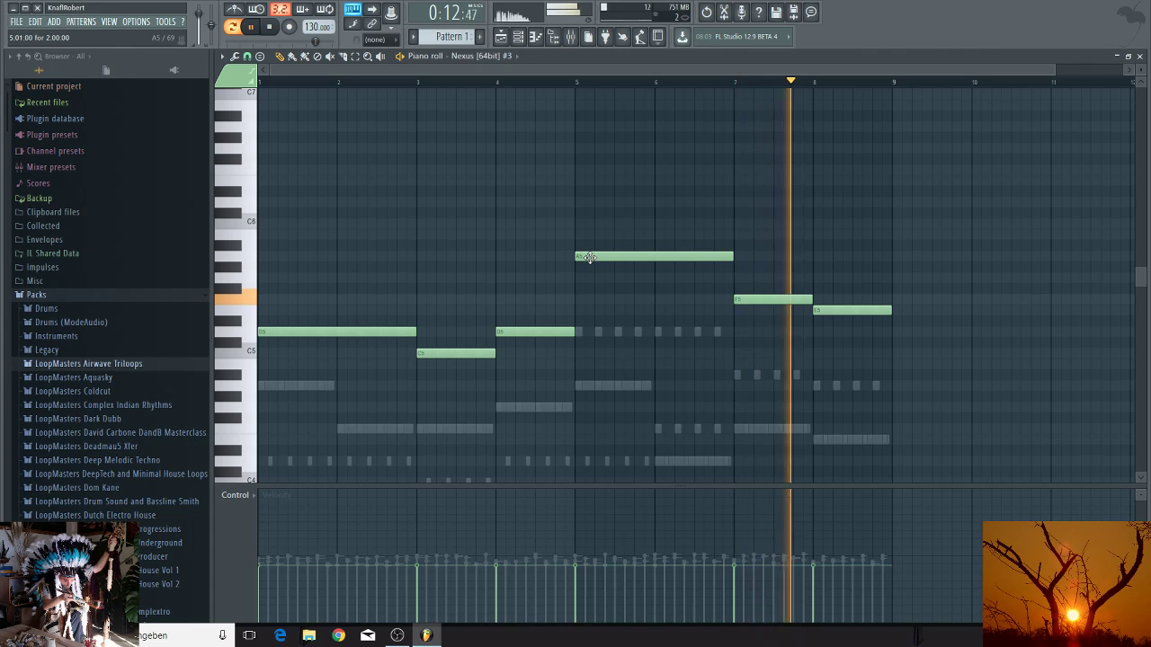
{"action": "left_click_drag", "start_coordinate": [589, 259], "coordinate": [600, 260]}
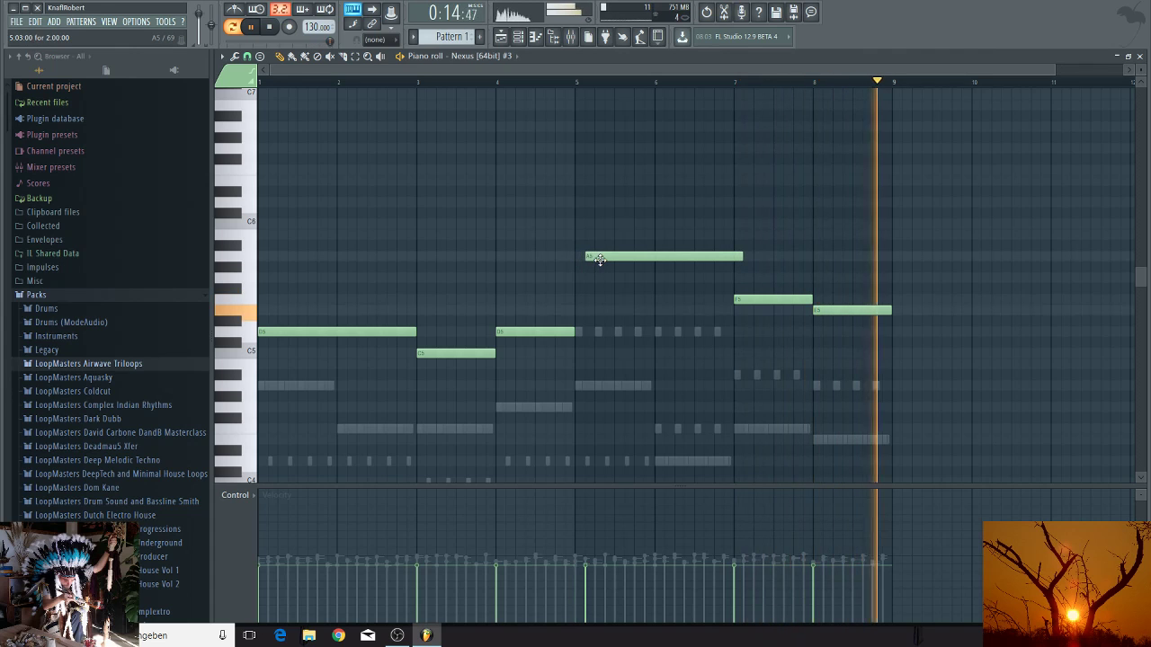
{"action": "left_click", "coordinate": [575, 245]}
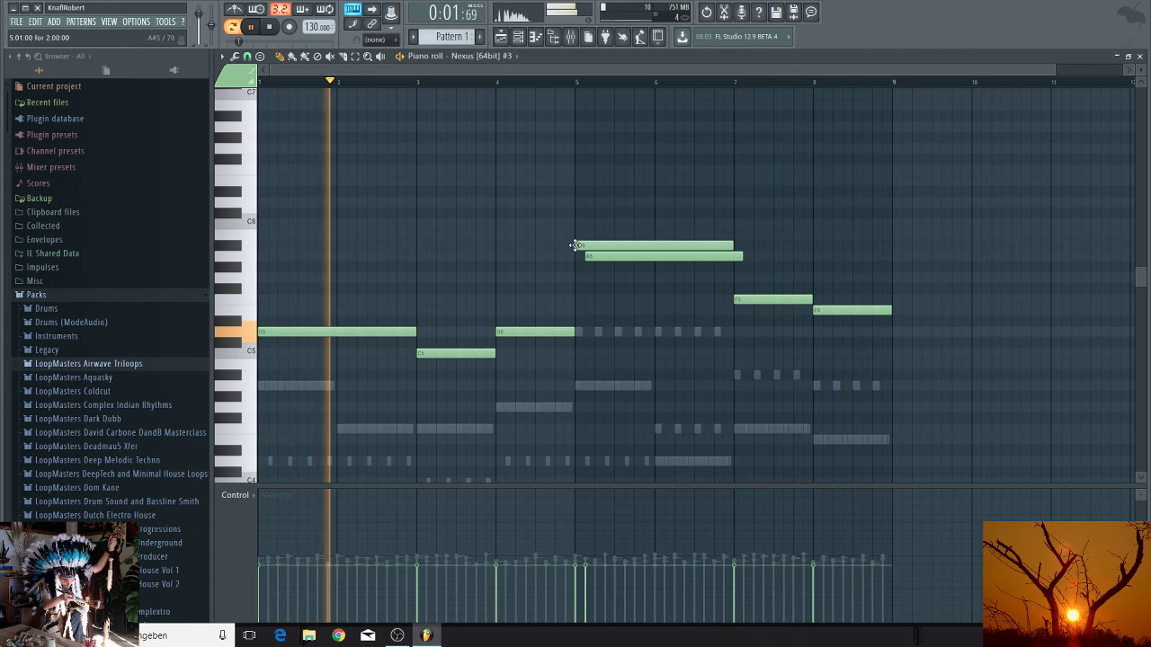
{"action": "left_click_drag", "start_coordinate": [733, 246], "coordinate": [584, 245]}
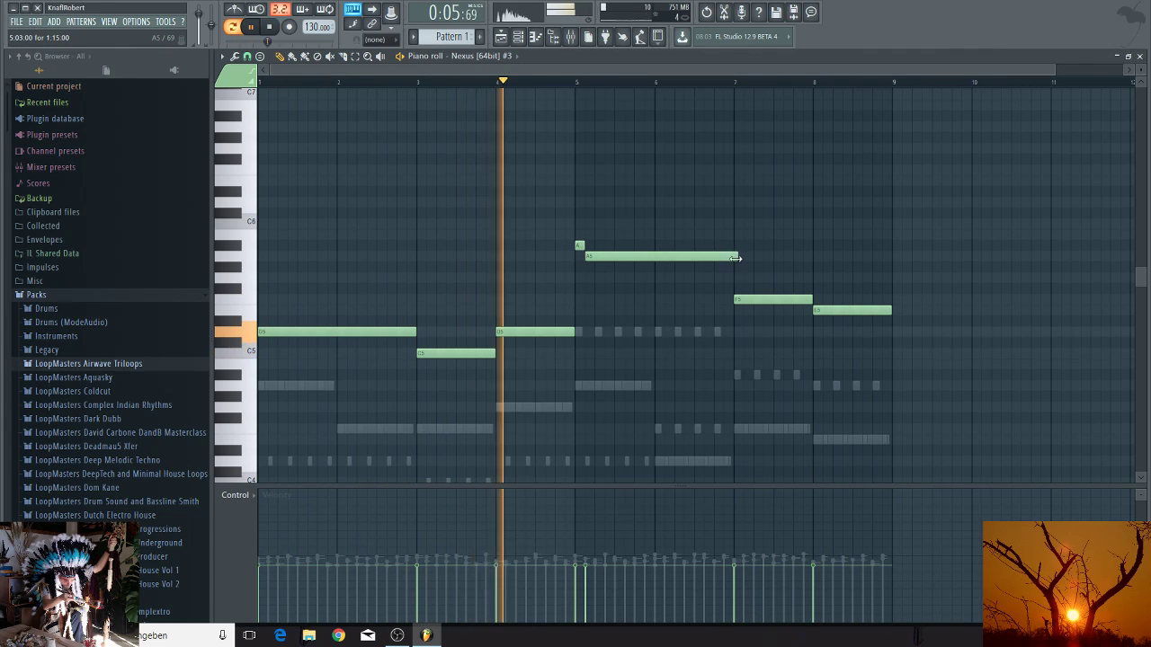
{"action": "left_click_drag", "start_coordinate": [742, 258], "coordinate": [734, 259]}
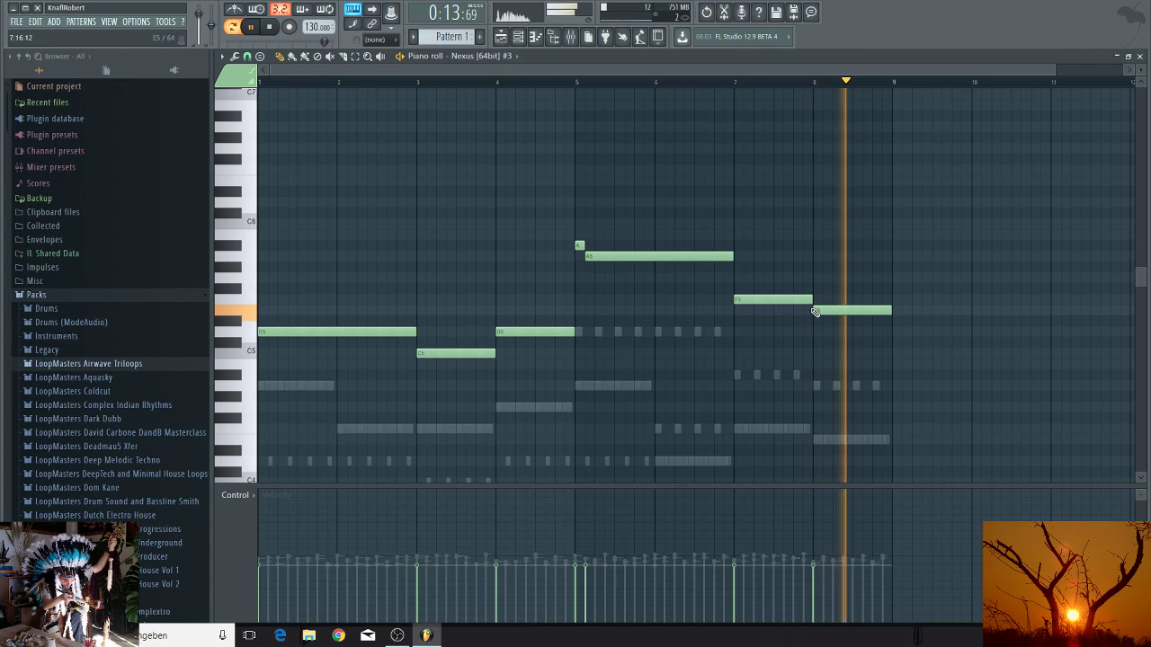
Step: Add a two-step G5 at the start of bar 8 and make the E5 begin right after it, ending with the bar
{"action": "left_click", "coordinate": [580, 245]}
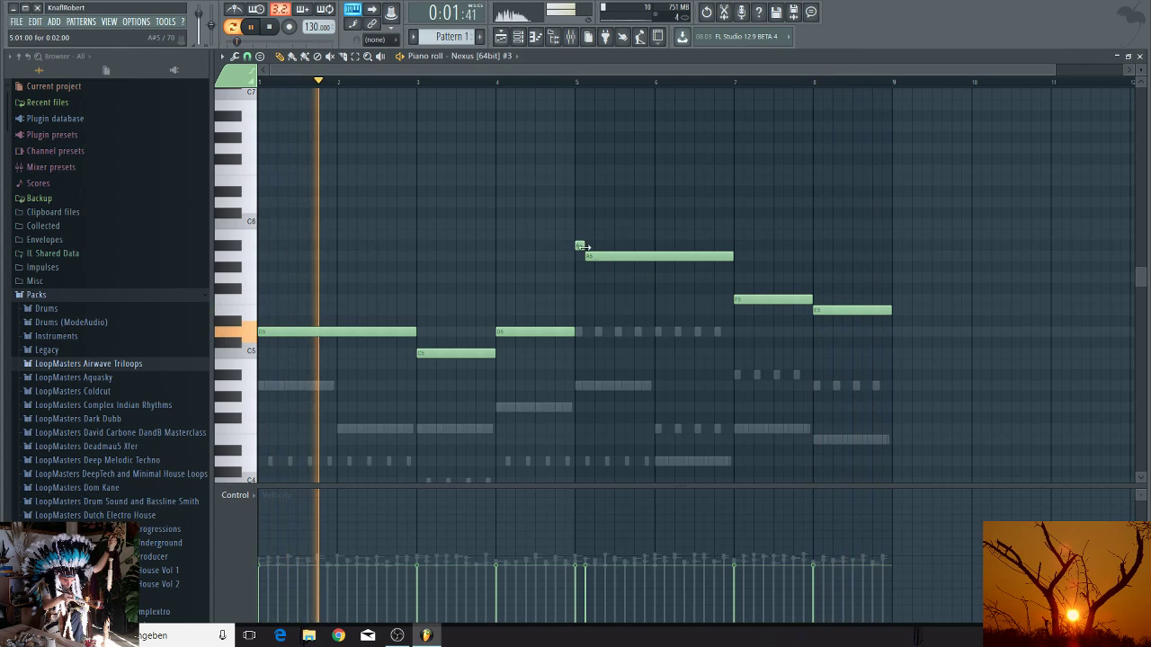
{"action": "left_click", "coordinate": [817, 277]}
{"action": "left_click_drag", "start_coordinate": [831, 311], "coordinate": [842, 312]}
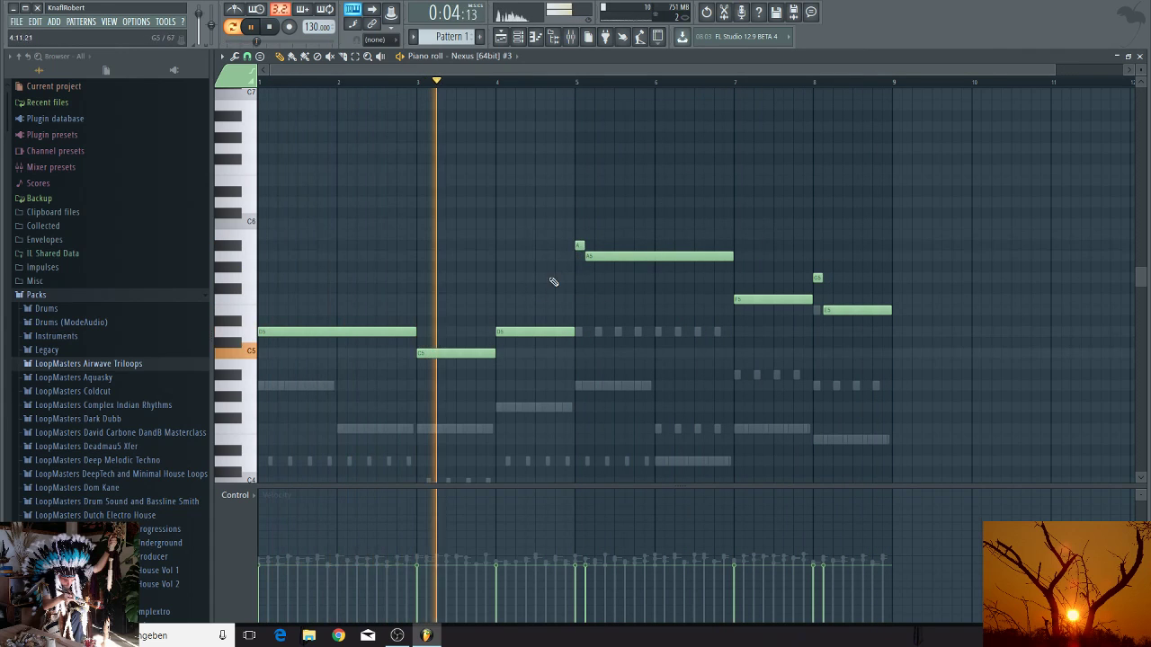
Step: Add a two-step E5 at the start of bar 4 and make the D5 run from right after it to the bar's end
{"action": "left_click", "coordinate": [497, 309]}
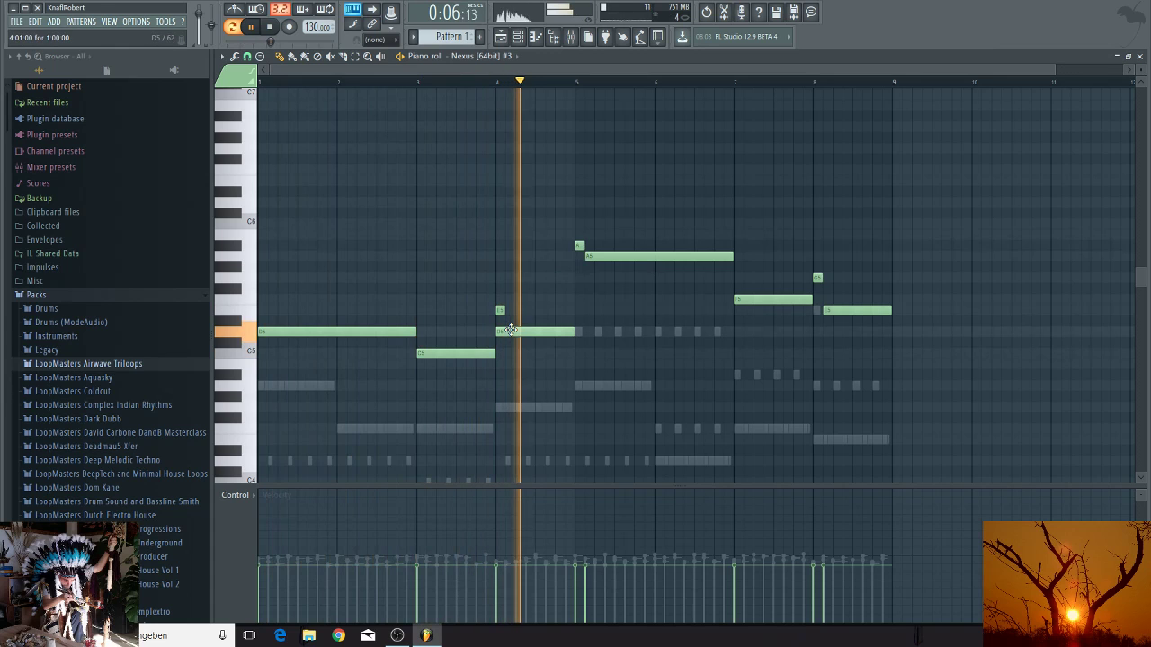
{"action": "left_click_drag", "start_coordinate": [511, 330], "coordinate": [519, 332]}
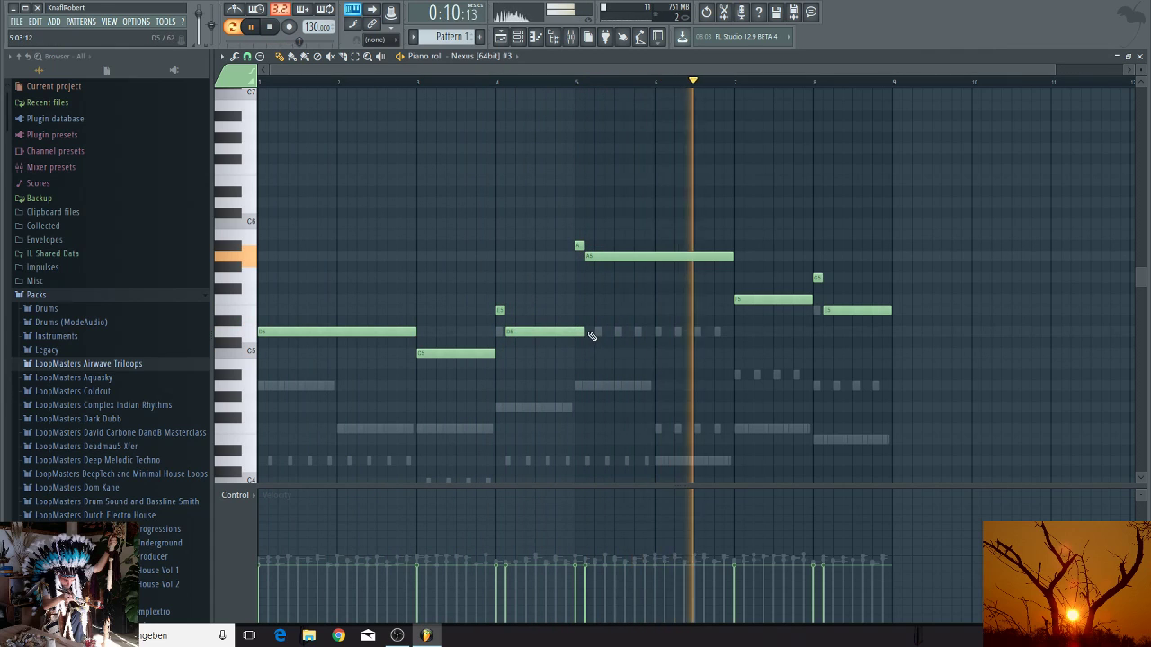
{"action": "left_click_drag", "start_coordinate": [585, 331], "coordinate": [576, 333]}
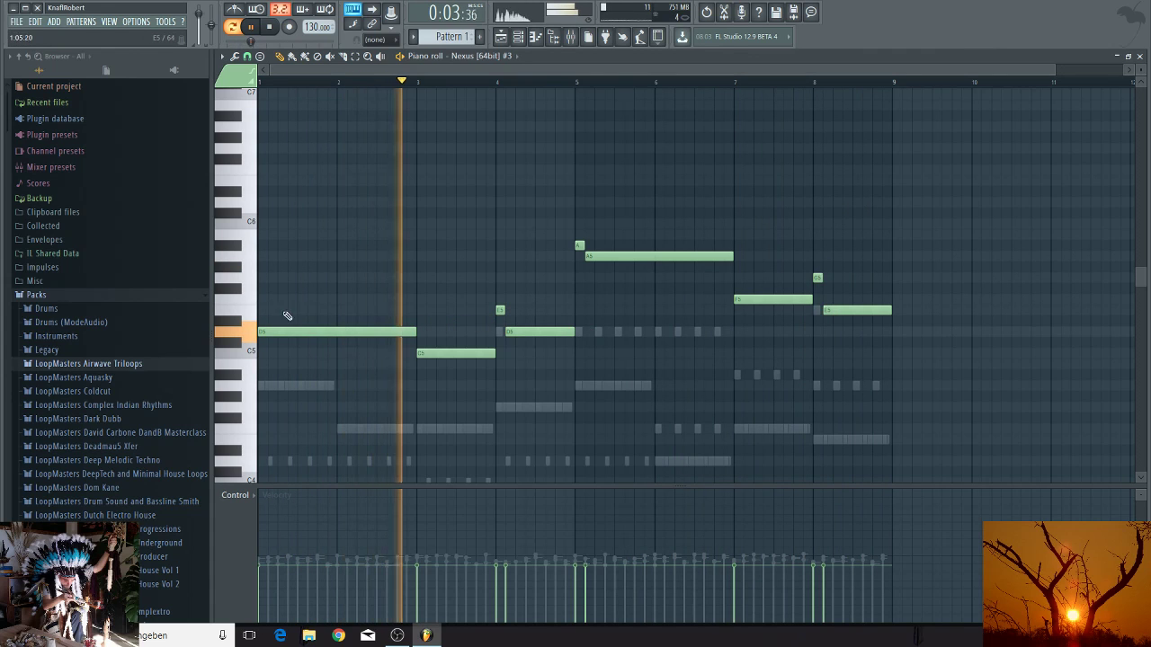
Step: Shorten the opening D5 to bar 1, place a two-step F5 at the start of bar 2, and fill the bar's remainder with D5
{"action": "left_click", "coordinate": [338, 299]}
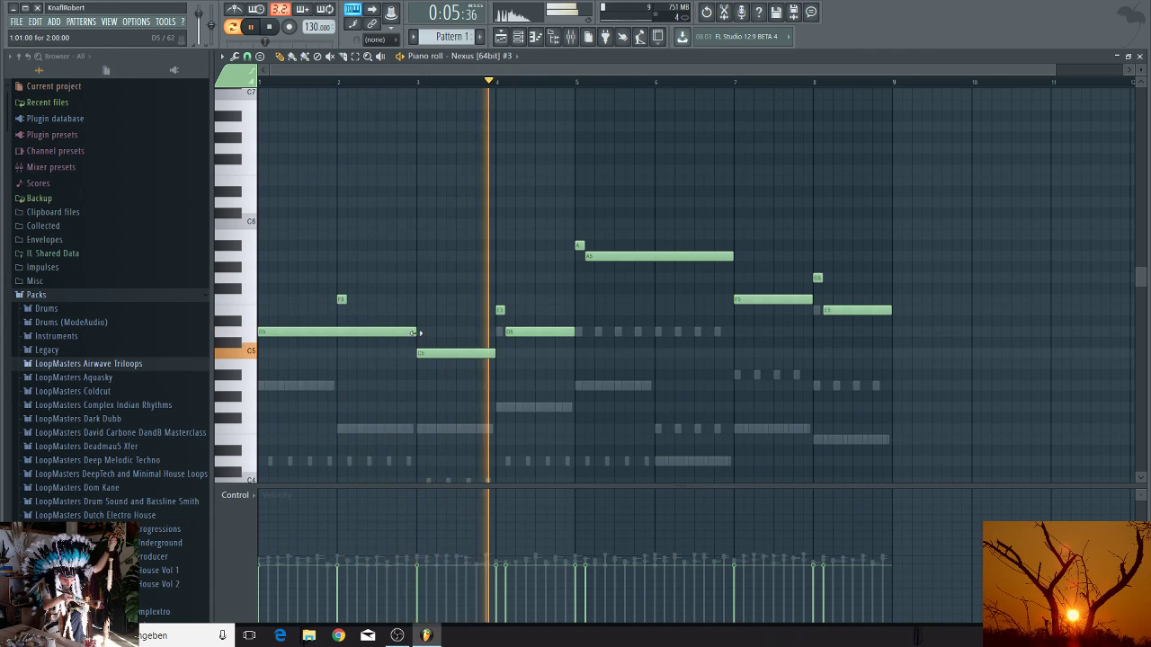
{"action": "left_click_drag", "start_coordinate": [414, 331], "coordinate": [339, 333]}
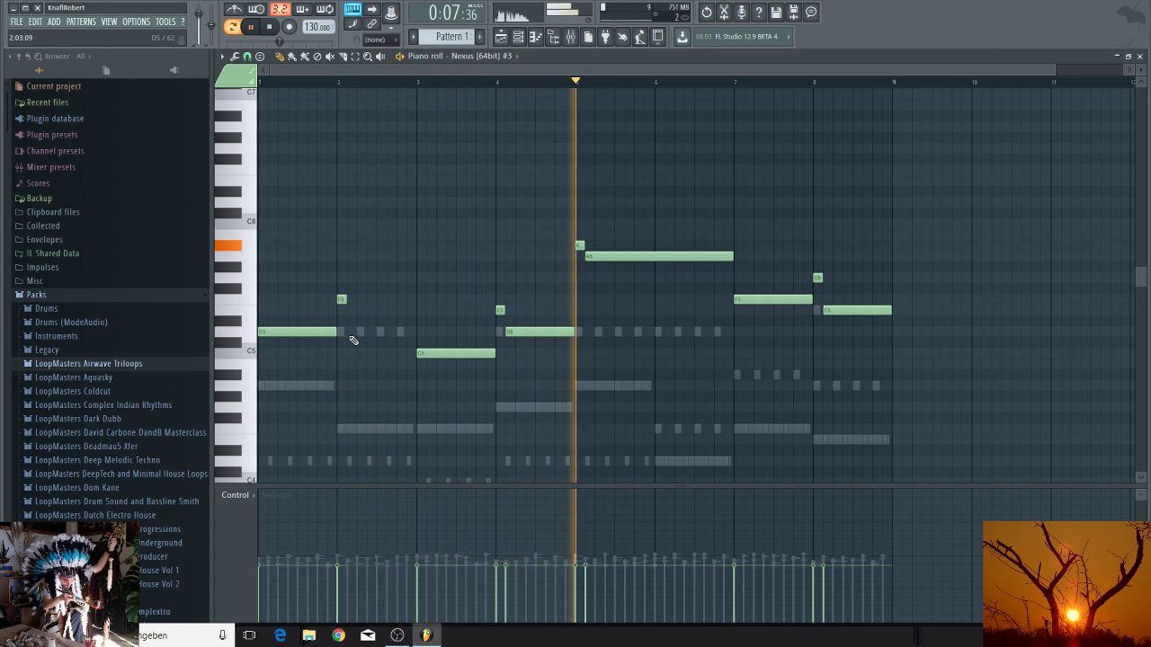
{"action": "left_click", "coordinate": [352, 332]}
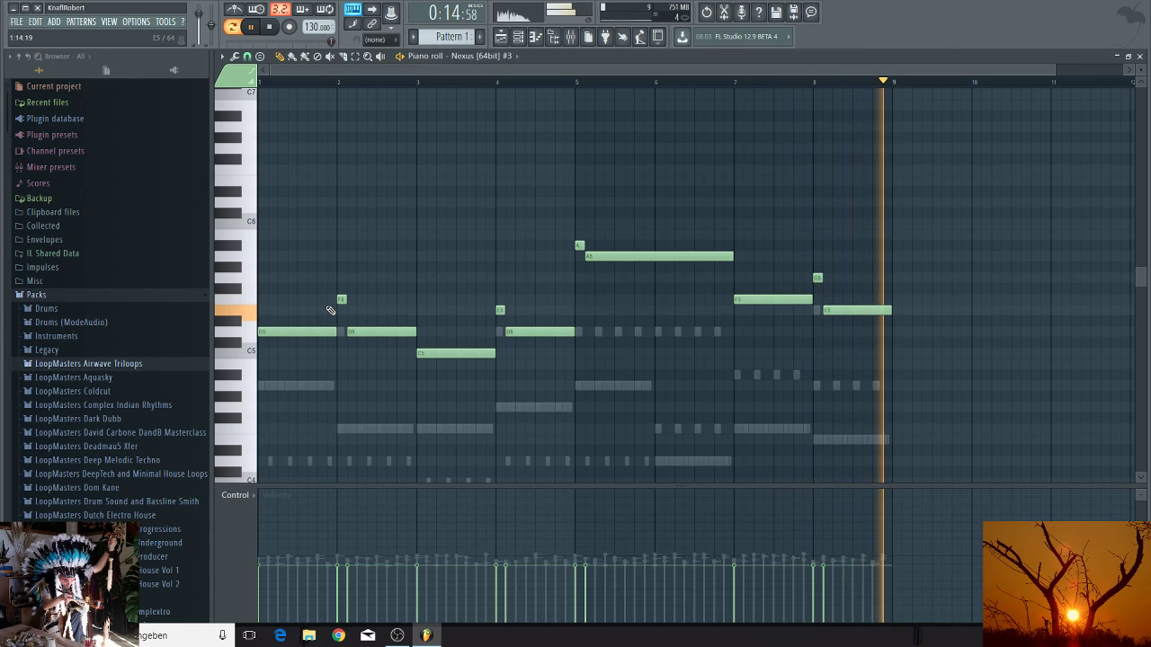
Step: Add a two-step F5 at the start of bar 1 and make the D5 begin right after it
{"action": "left_click", "coordinate": [259, 277]}
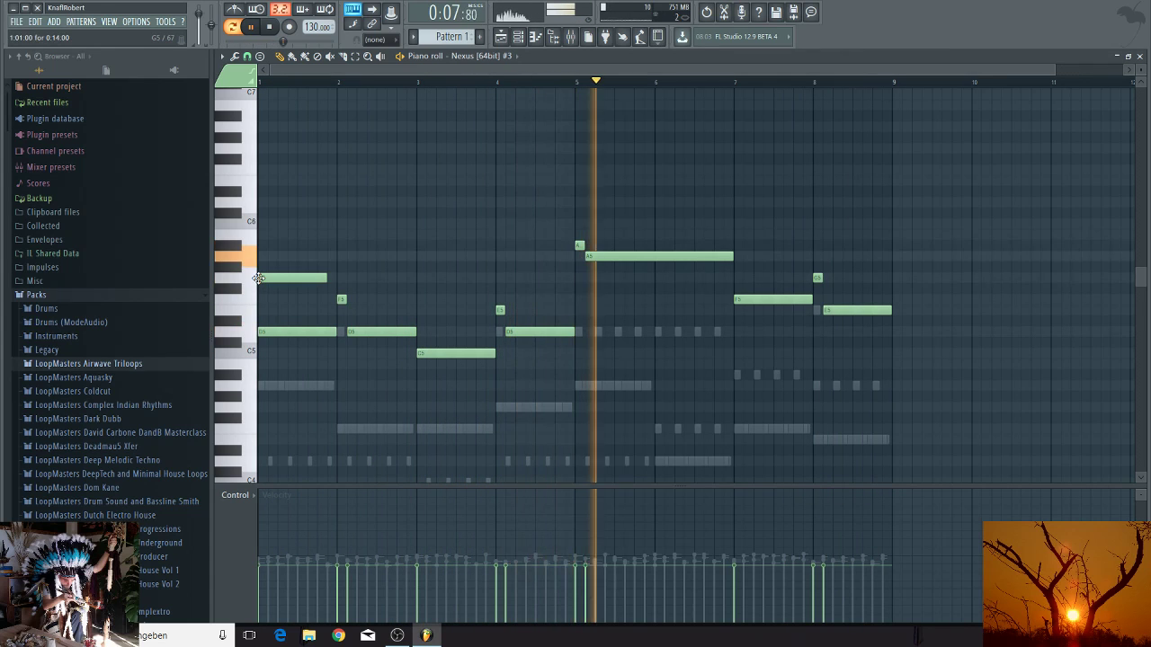
{"action": "left_click_drag", "start_coordinate": [325, 278], "coordinate": [268, 279]}
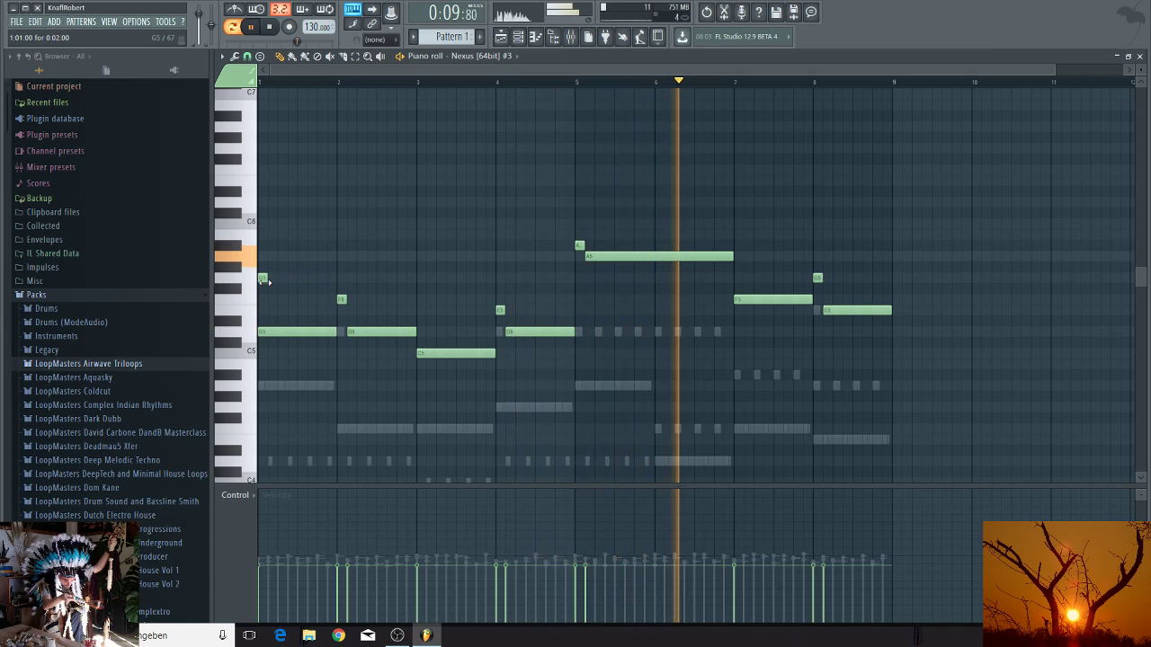
{"action": "left_click_drag", "start_coordinate": [284, 333], "coordinate": [332, 333]}
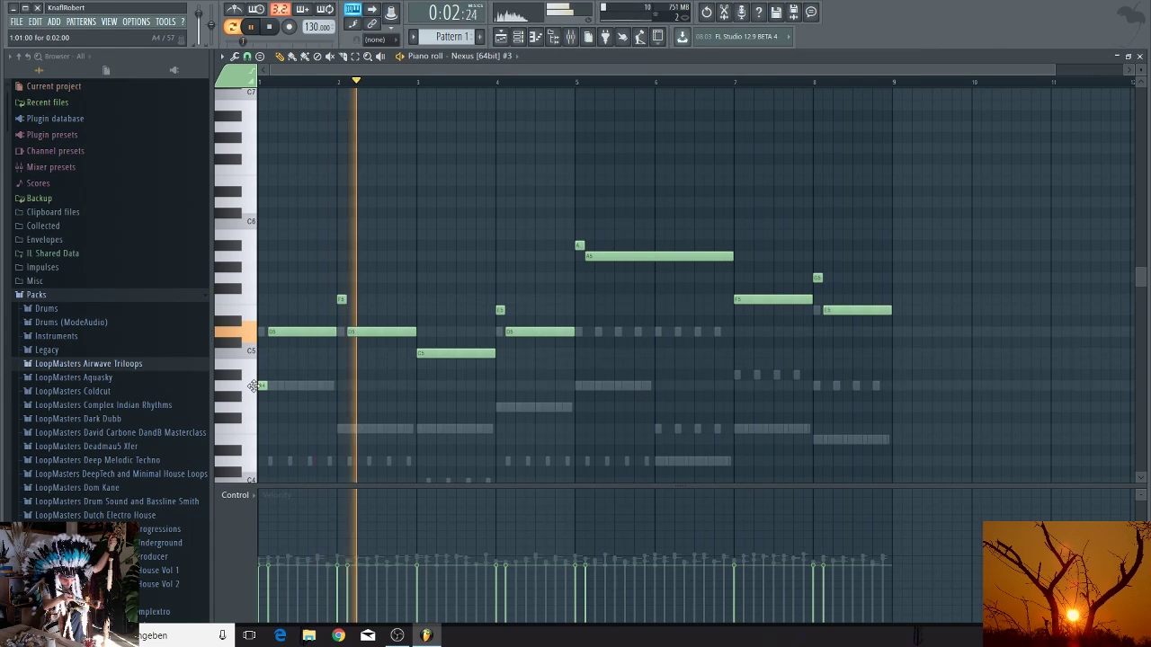
{"action": "key", "text": "space"}
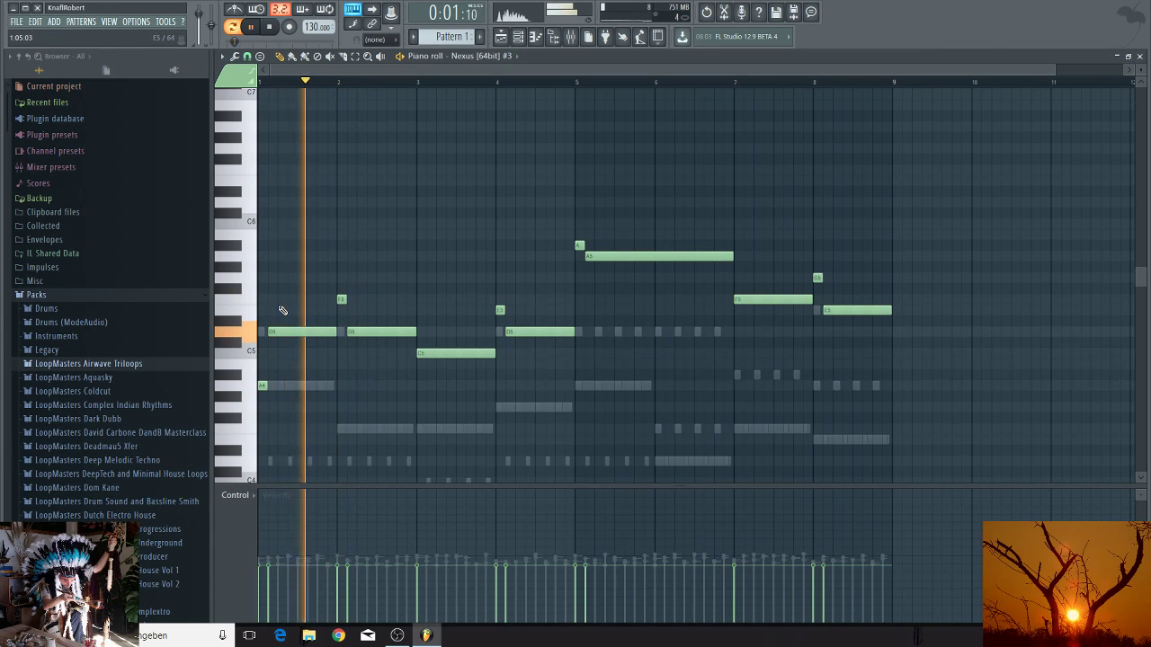
{"action": "key", "text": "space"}
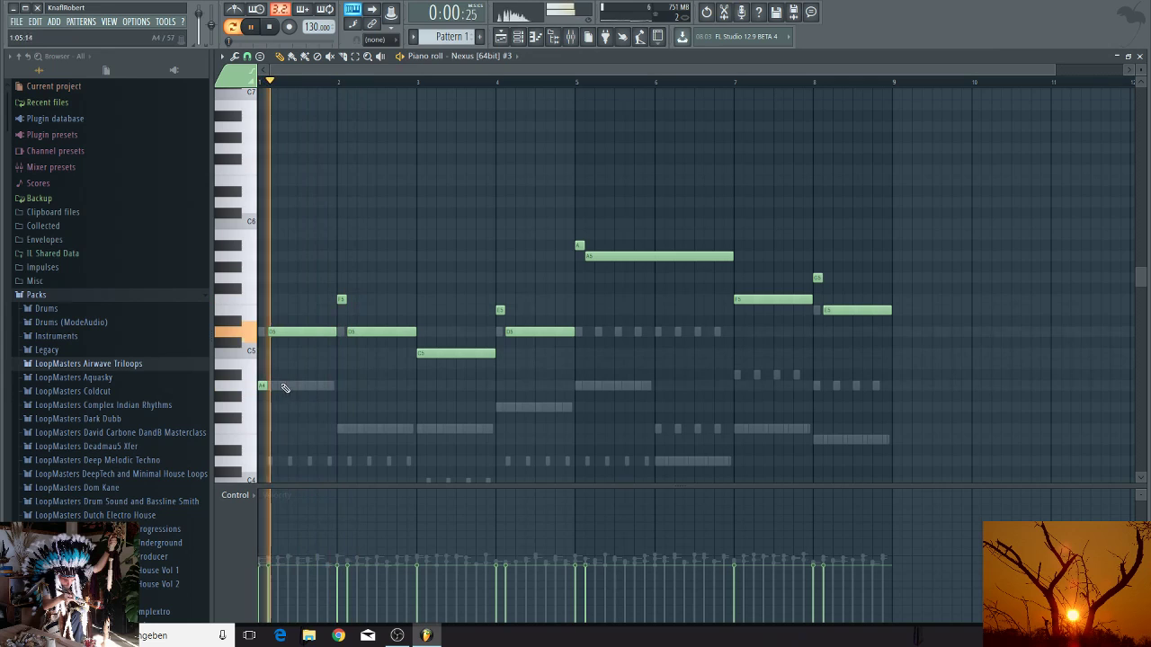
{"action": "left_click_drag", "start_coordinate": [263, 387], "coordinate": [255, 299]}
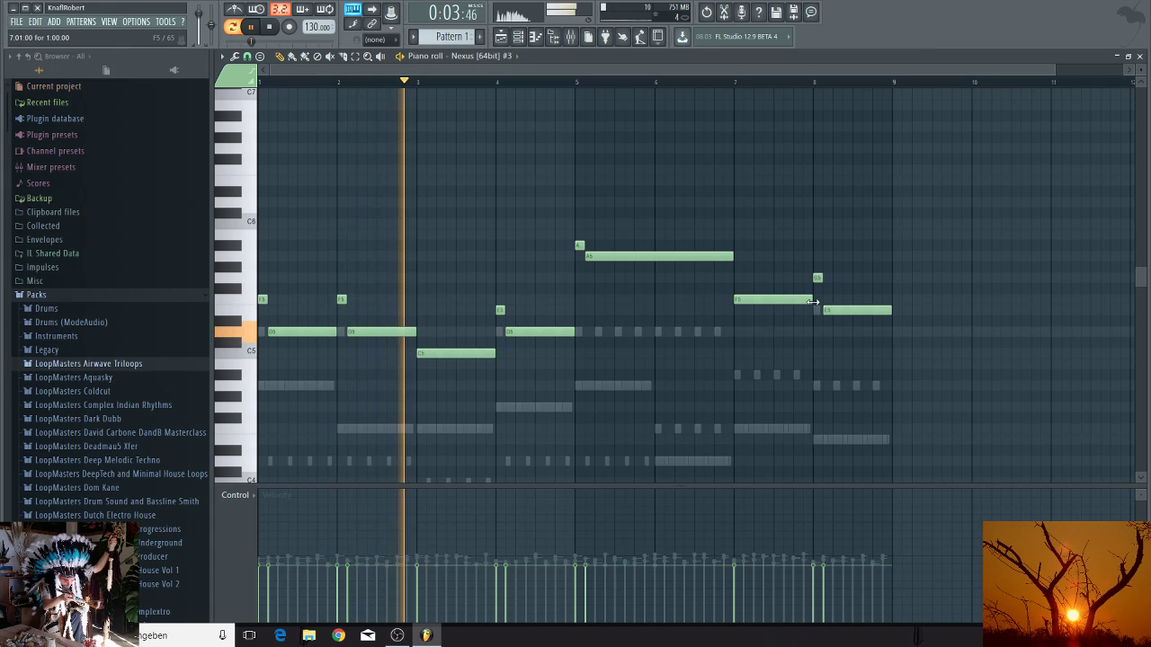
Step: Replace the long F5 in bar 7 with three consecutive F5 notes starting at steps 1, 7 and 13
{"action": "left_click_drag", "start_coordinate": [812, 301], "coordinate": [763, 304]}
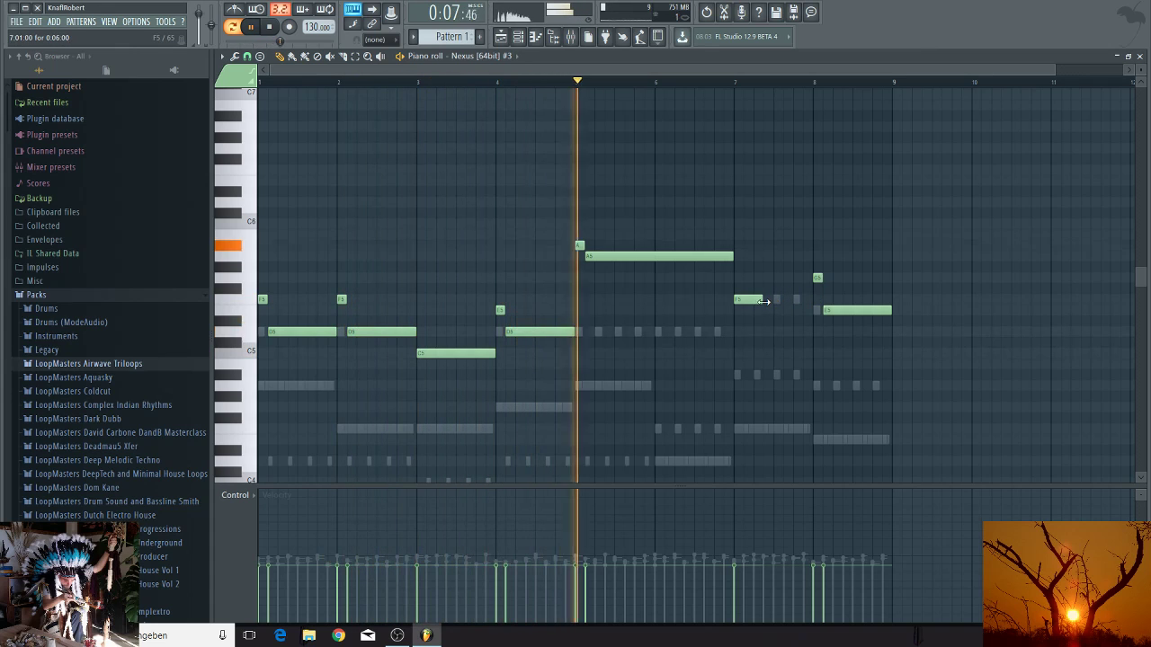
{"action": "left_click", "coordinate": [766, 301]}
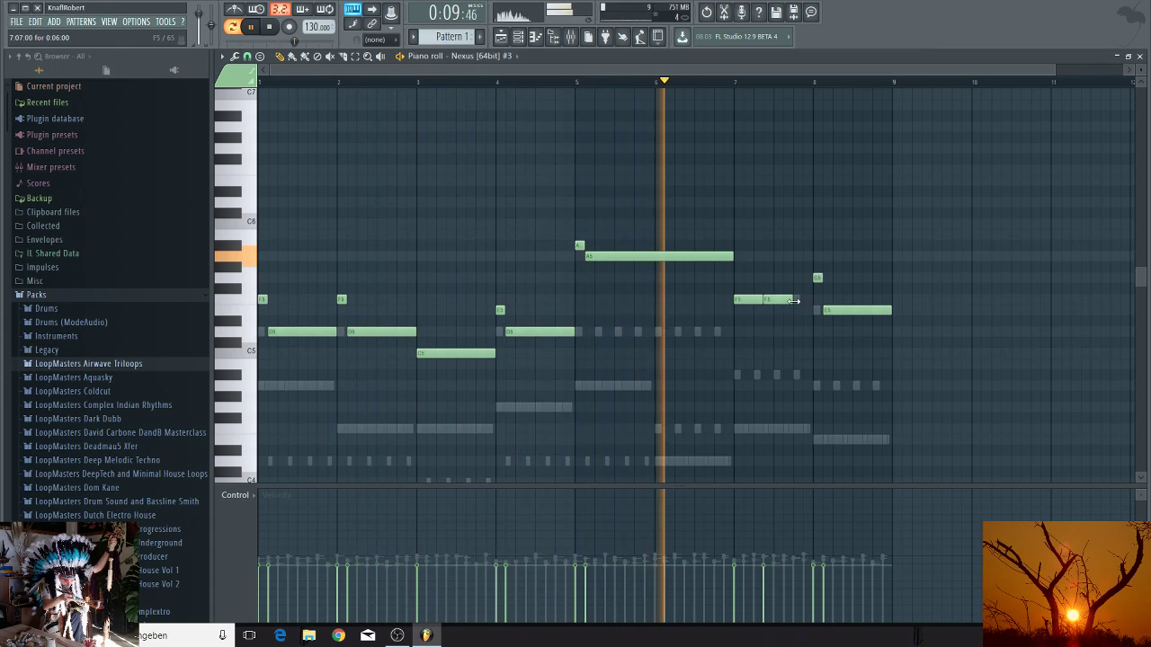
{"action": "left_click", "coordinate": [795, 301]}
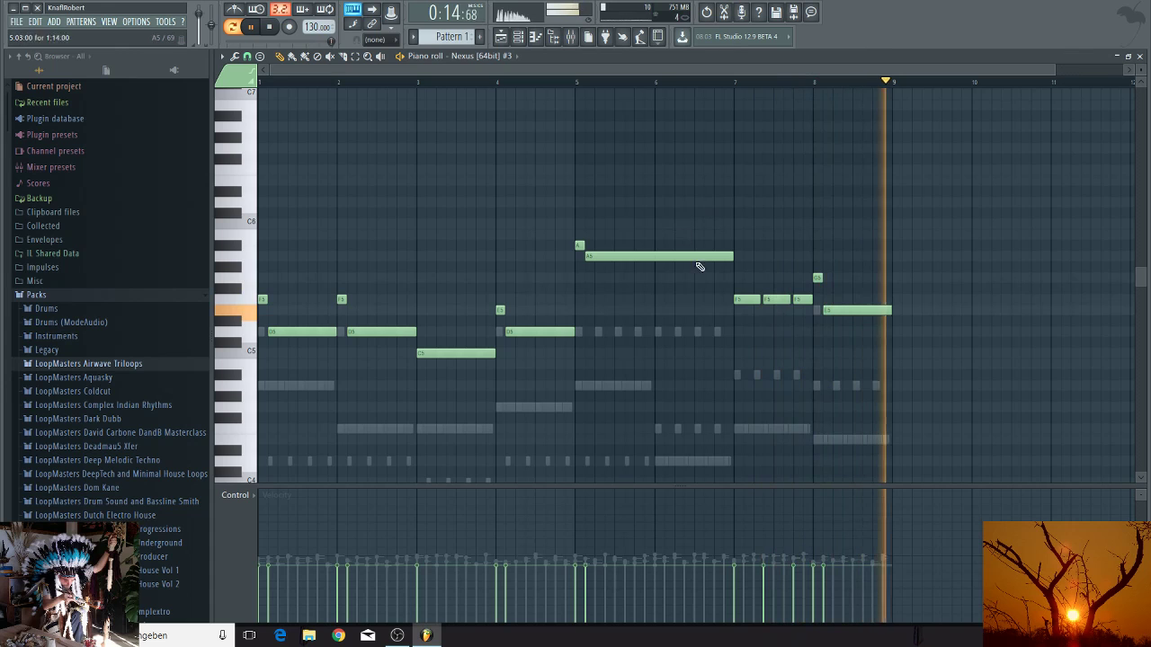
Step: Audition the BR Inception Horns and BR Mixed Brass Section presets on the third Nexus channel, and load BR Trumpet Section
{"action": "left_click", "coordinate": [518, 36]}
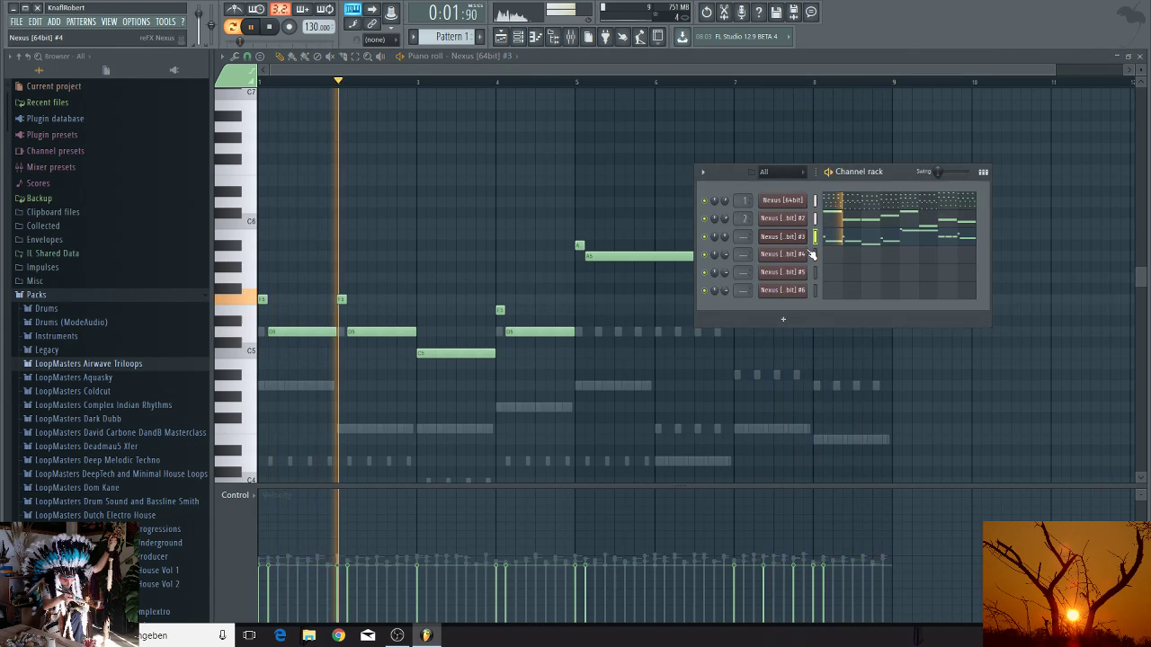
{"action": "left_click", "coordinate": [782, 236]}
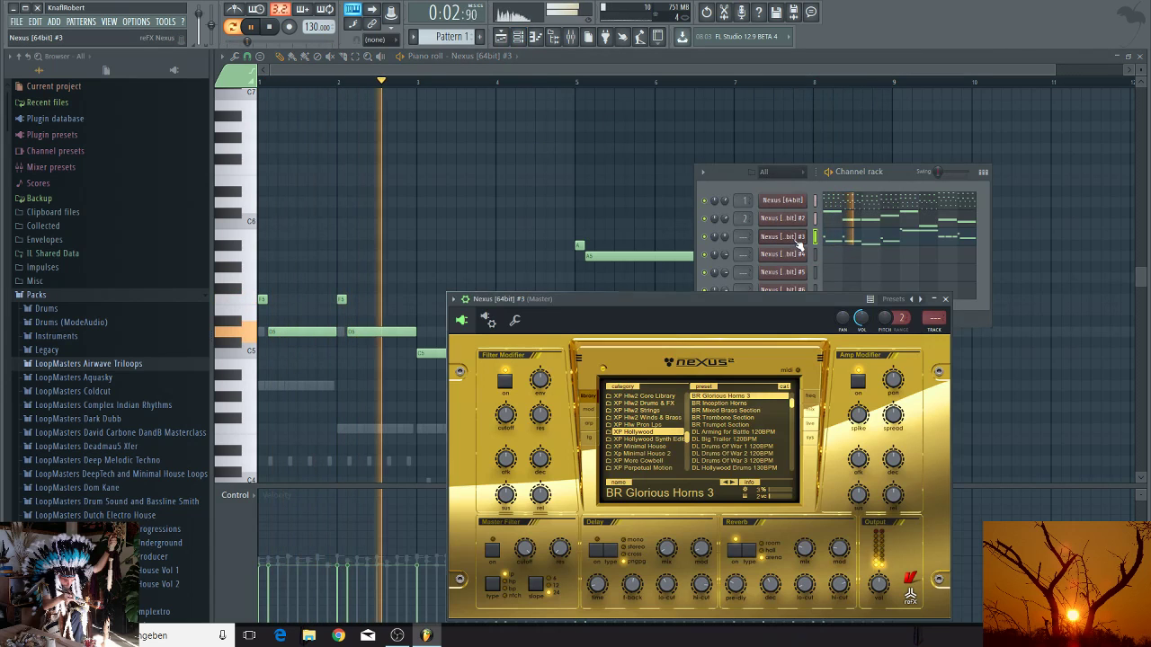
{"action": "left_click", "coordinate": [726, 402]}
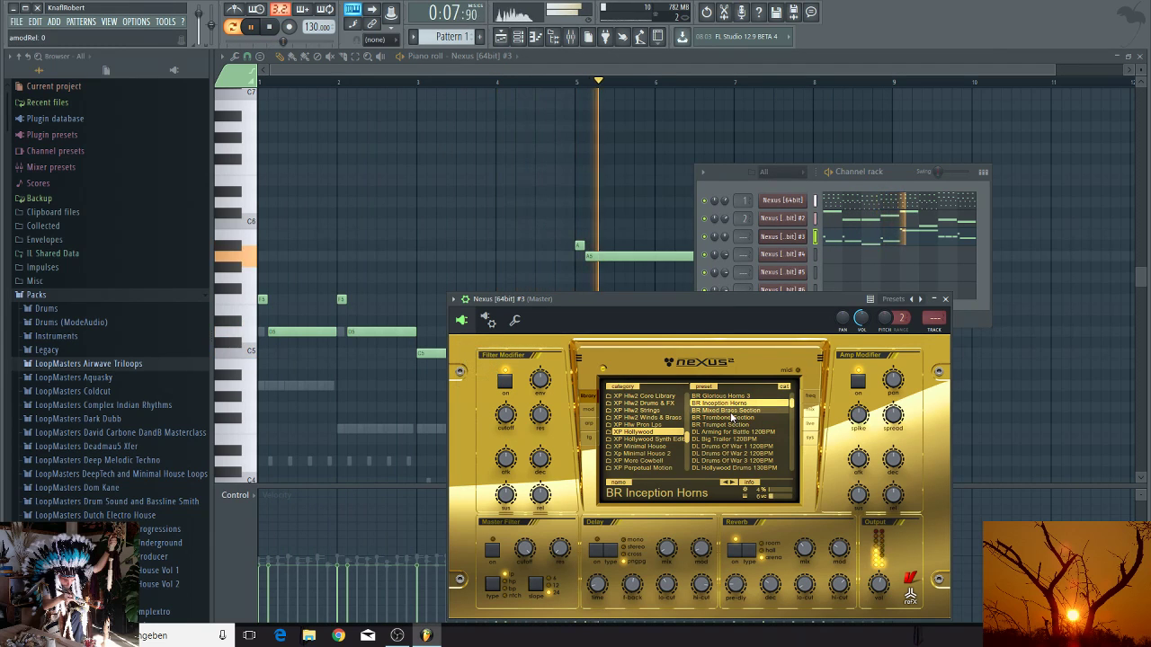
{"action": "left_click", "coordinate": [729, 411]}
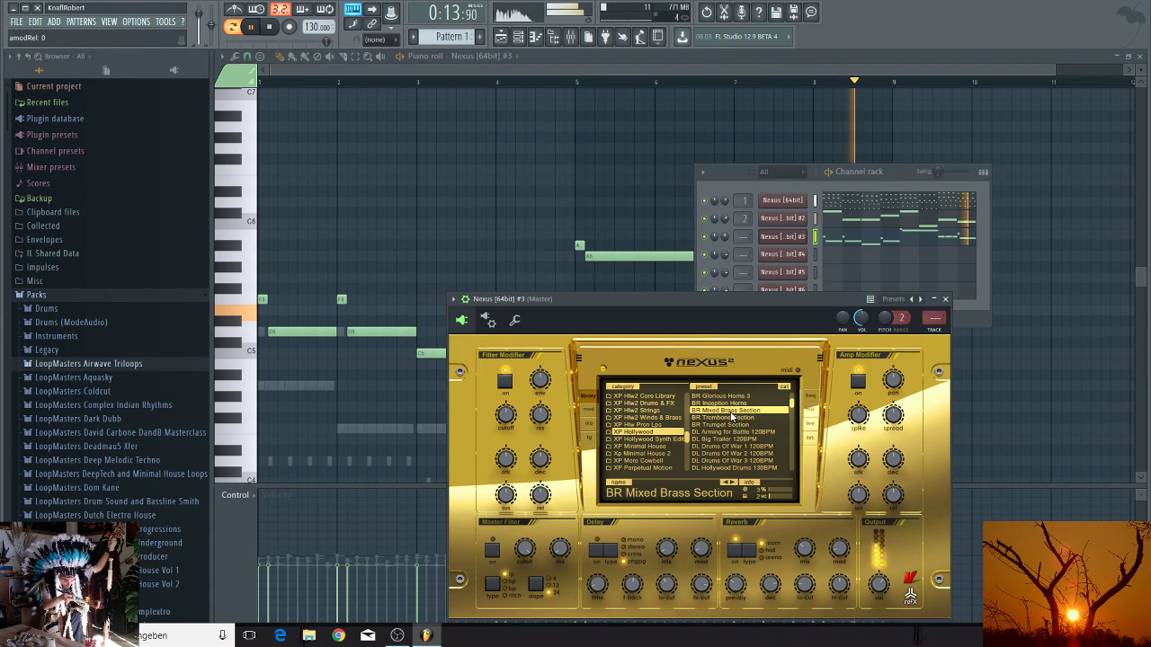
{"action": "left_click", "coordinate": [730, 418]}
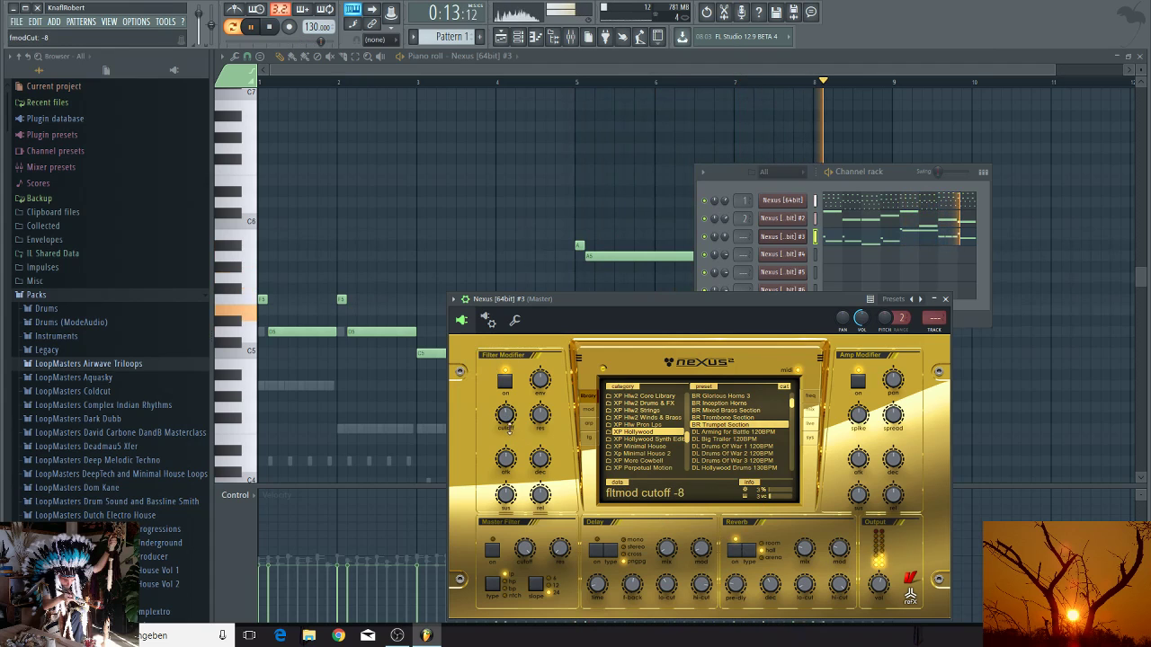
Step: Adjust the trumpet preset's filter modifier, set the master filter cutoff to 69, and return to the piano roll
{"action": "left_click_drag", "start_coordinate": [527, 468], "coordinate": [539, 494]}
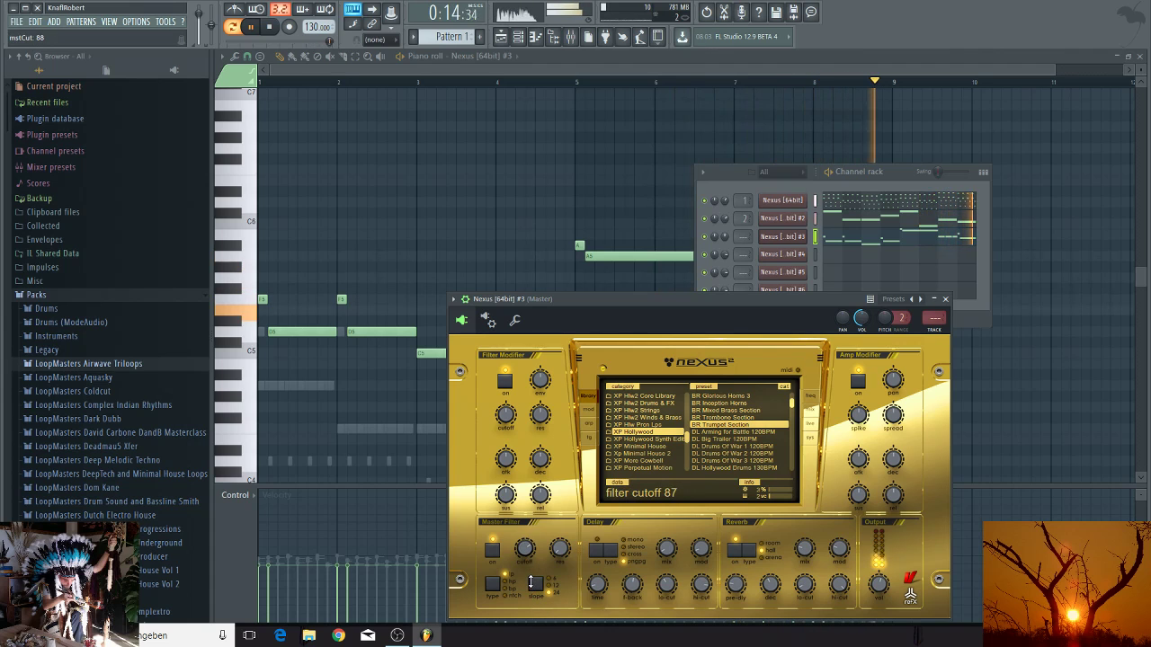
{"action": "left_click_drag", "start_coordinate": [533, 591], "coordinate": [539, 610]}
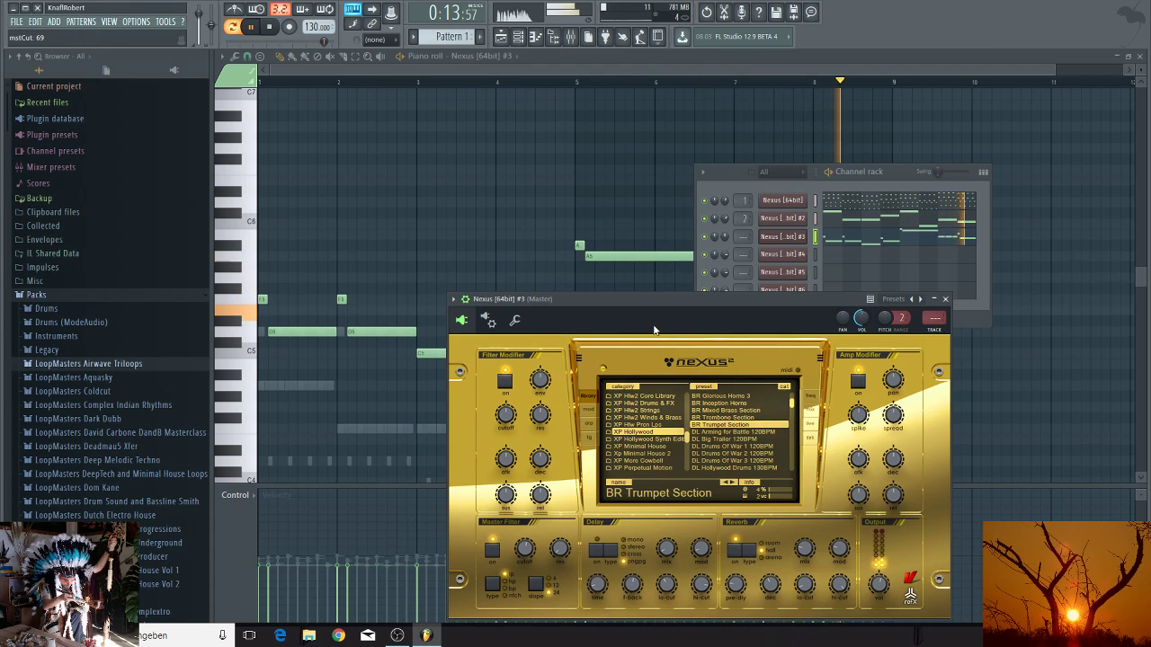
{"action": "left_click", "coordinate": [641, 295]}
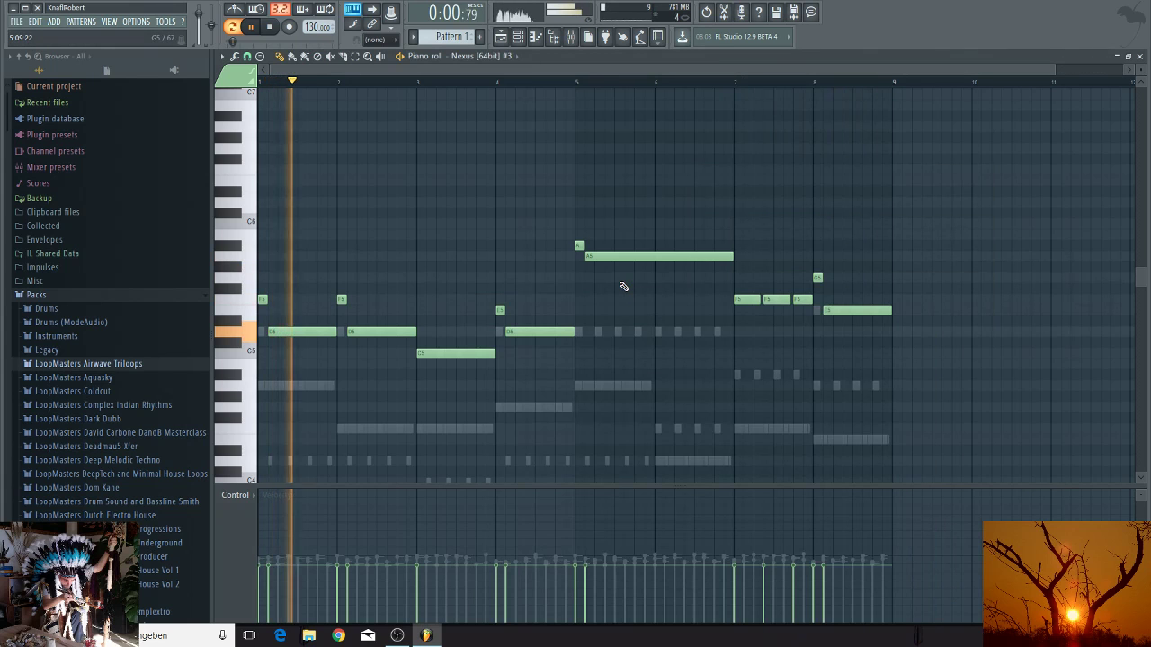
Step: Reopen the third Nexus channel's instrument and set its amp attack to 6
{"action": "key", "text": "F6"}
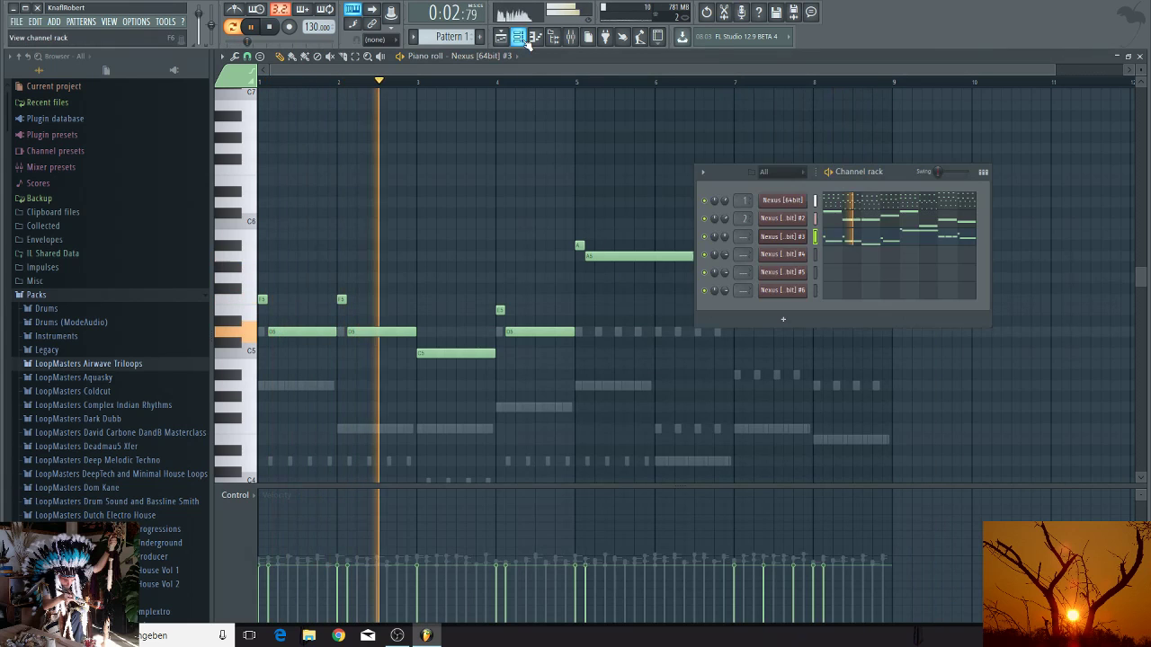
{"action": "left_click", "coordinate": [791, 239]}
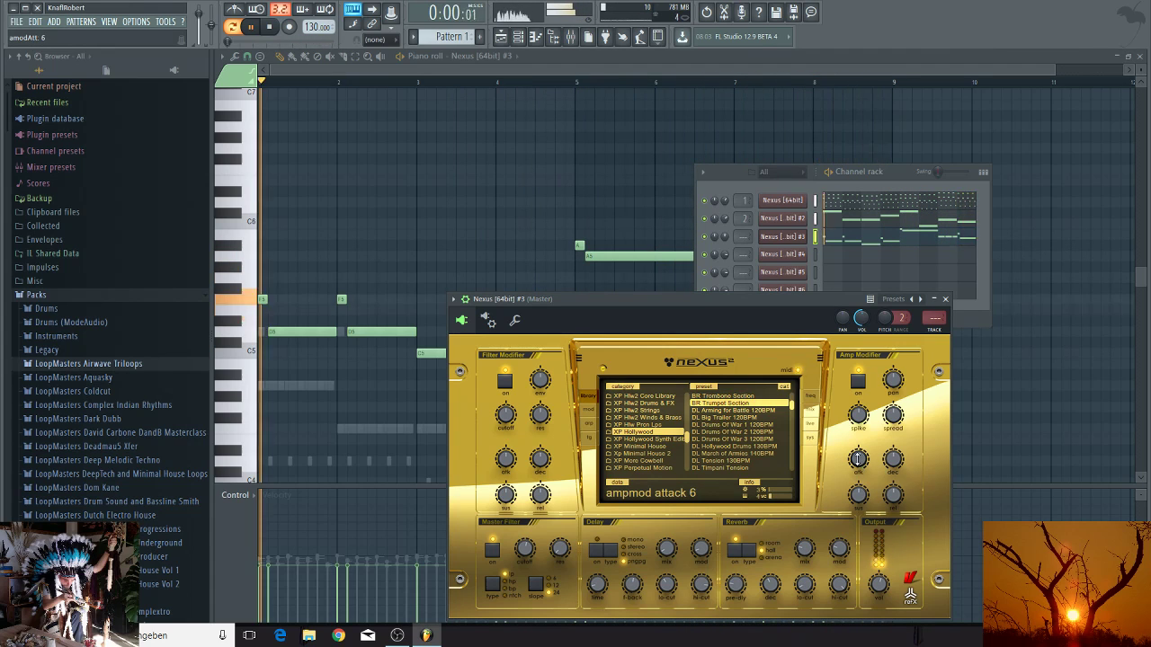
{"action": "scroll", "coordinate": [859, 459], "scroll_direction": "up", "scroll_amount": 4}
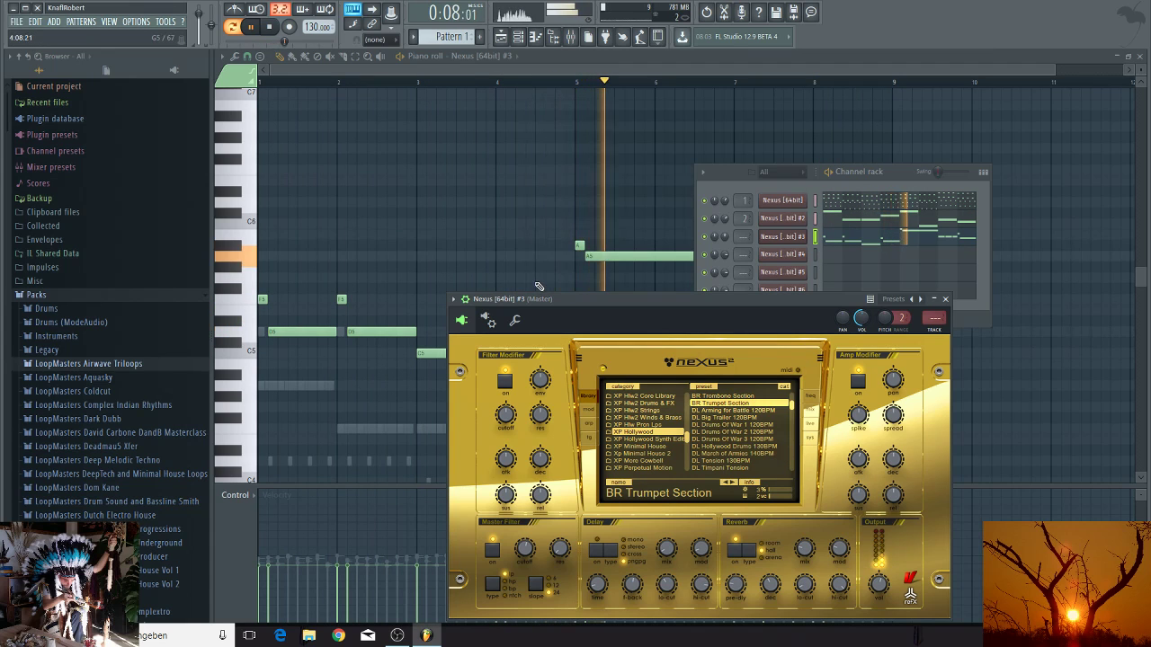
Step: Slightly randomize the note velocities of the third Nexus channel's melody, using bipolar levels with pattern randomization off
{"action": "left_click", "coordinate": [465, 247]}
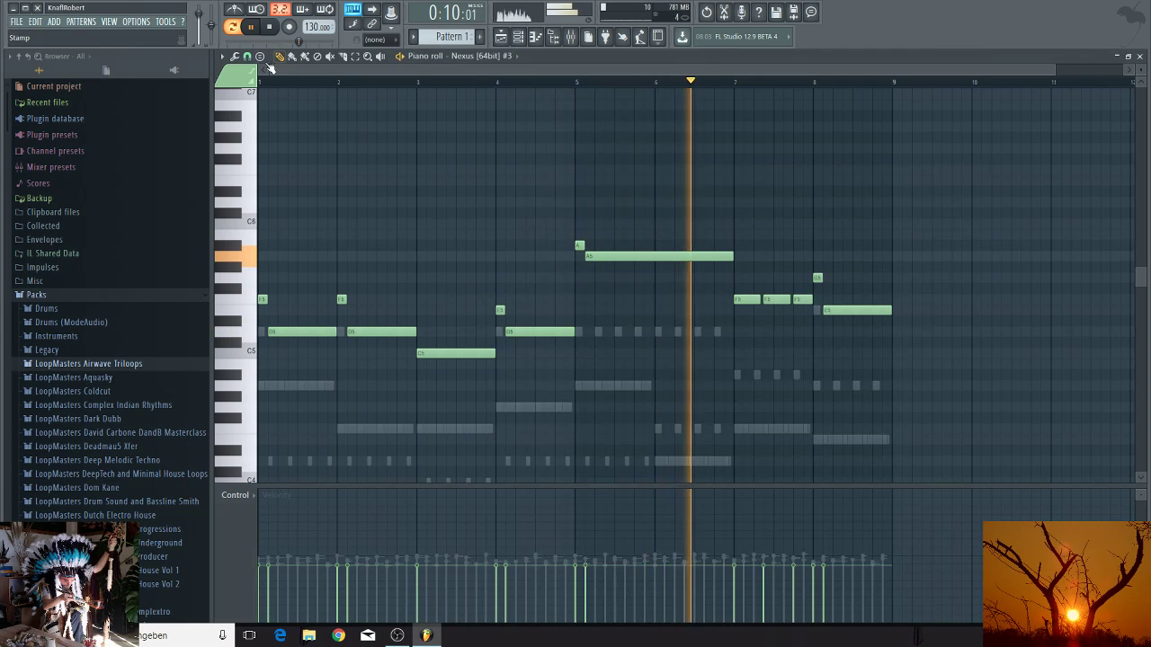
{"action": "left_click", "coordinate": [237, 56]}
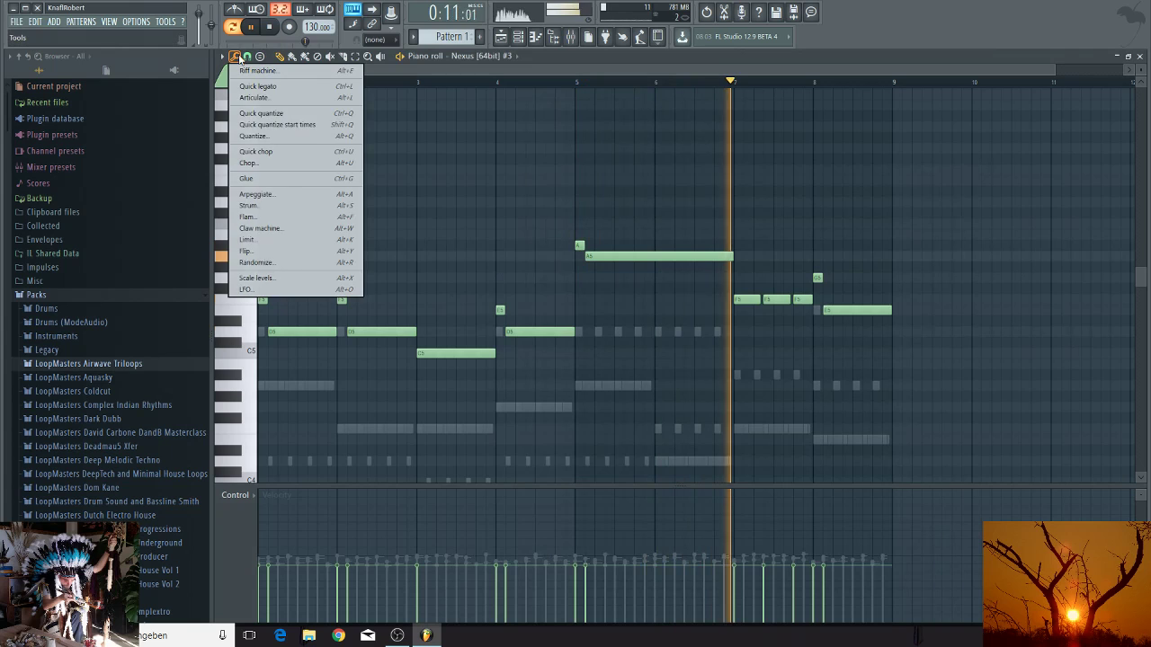
{"action": "left_click", "coordinate": [271, 263]}
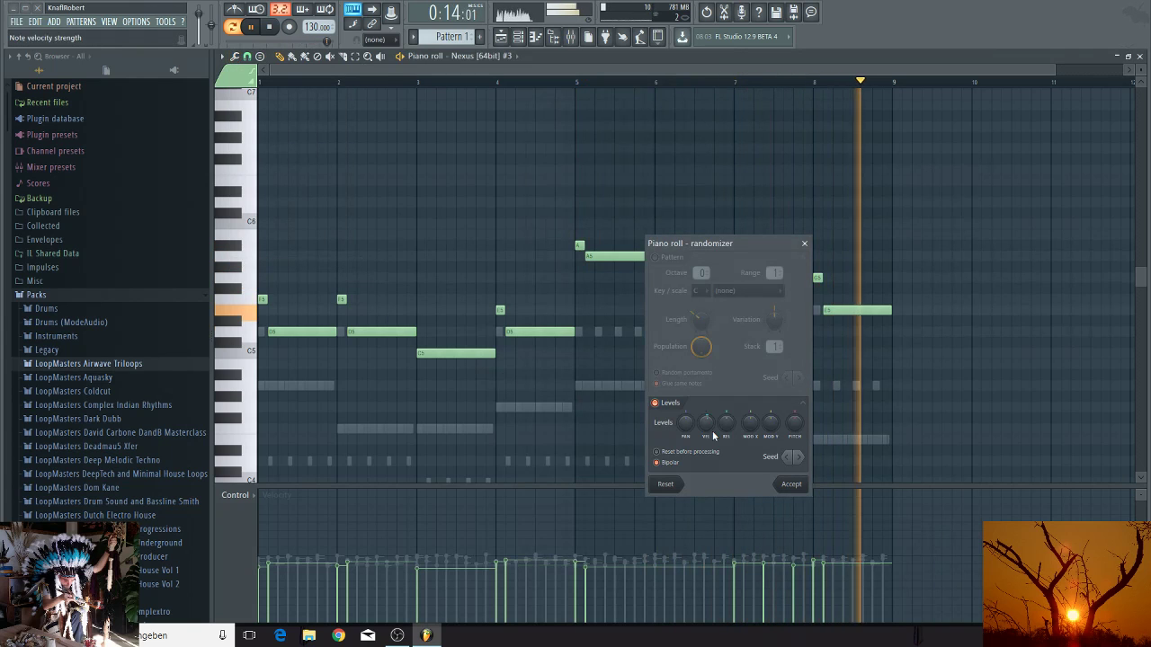
{"action": "left_click", "coordinate": [791, 485]}
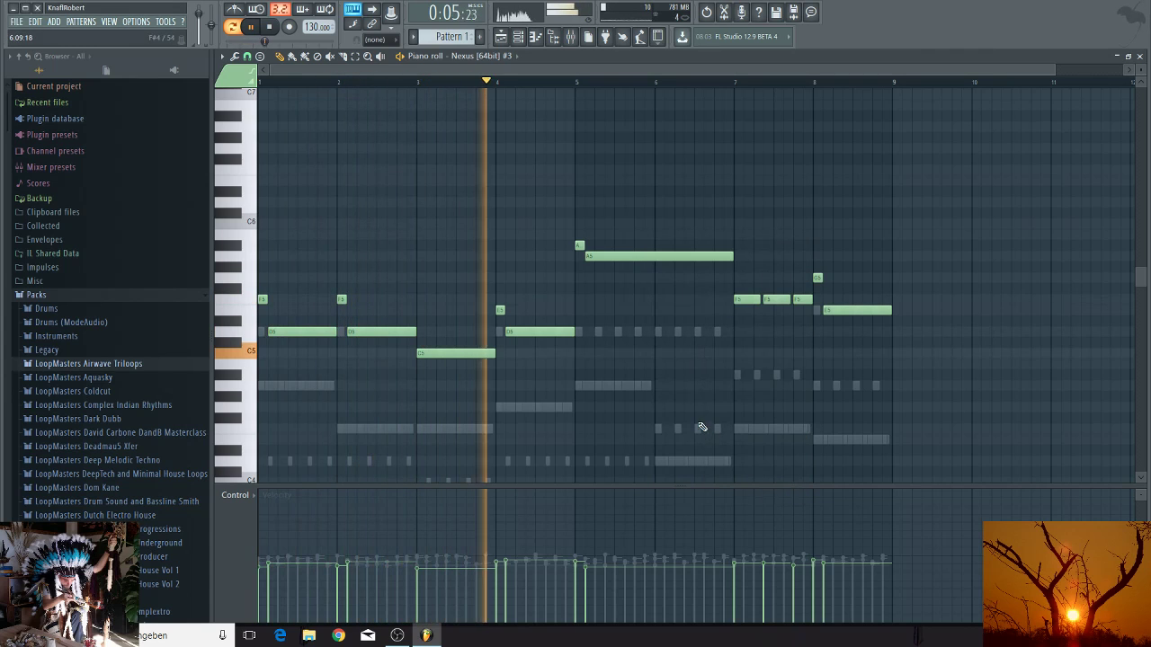
Step: Lower the third Nexus channel's volume and route the channel to mixer track 3
{"action": "left_click", "coordinate": [518, 36]}
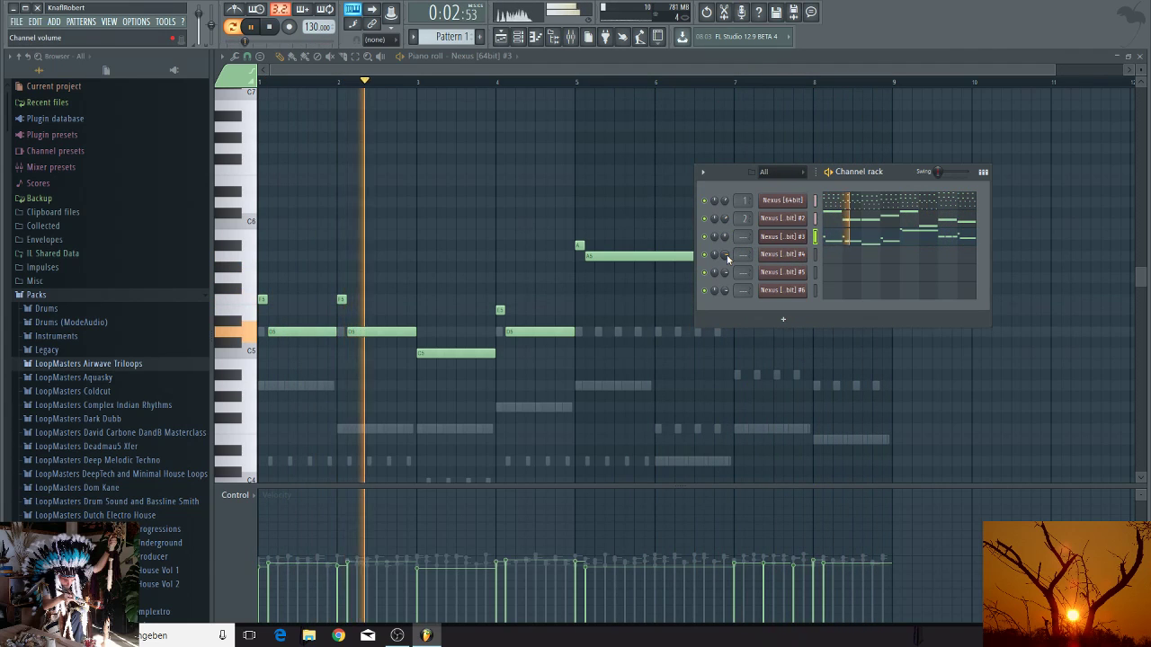
{"action": "left_click_drag", "start_coordinate": [722, 238], "coordinate": [722, 289]}
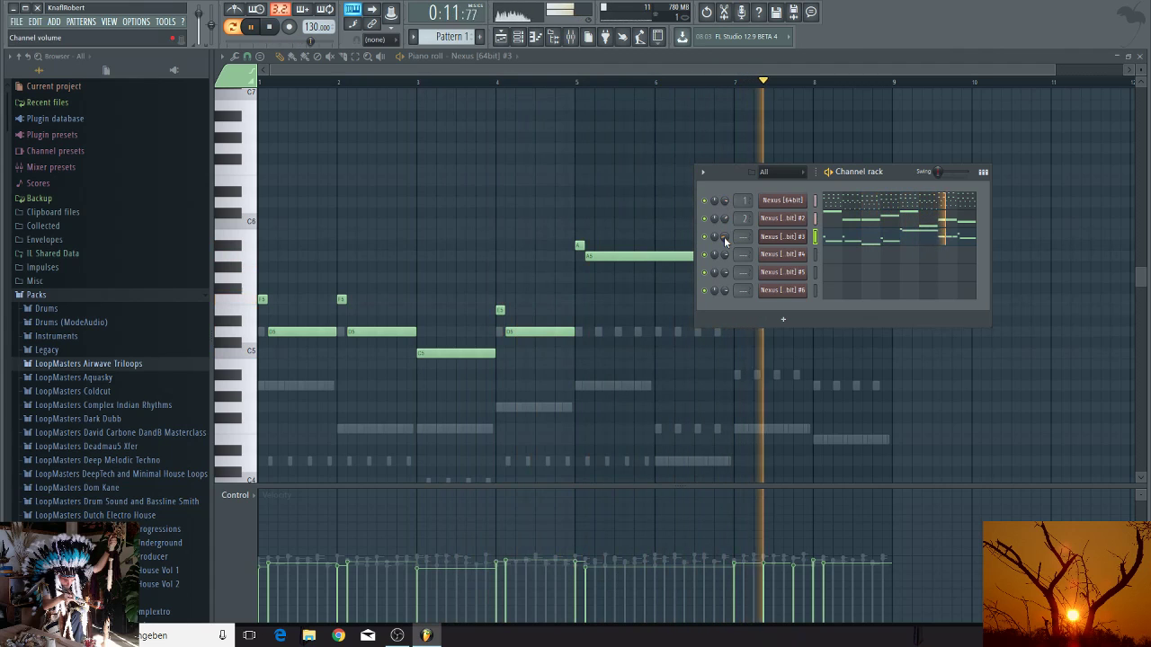
{"action": "left_click", "coordinate": [773, 237]}
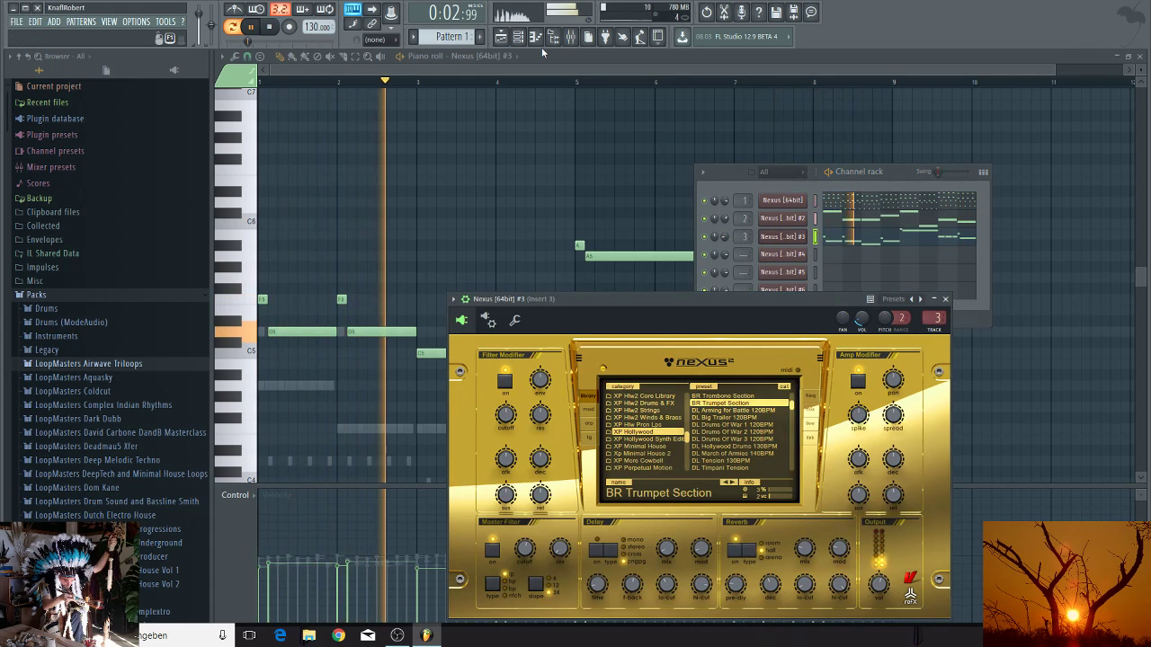
Step: Slightly lower the mixer levels of Insert 1 and Insert 2, and return to the channel rack
{"action": "left_click", "coordinate": [570, 36]}
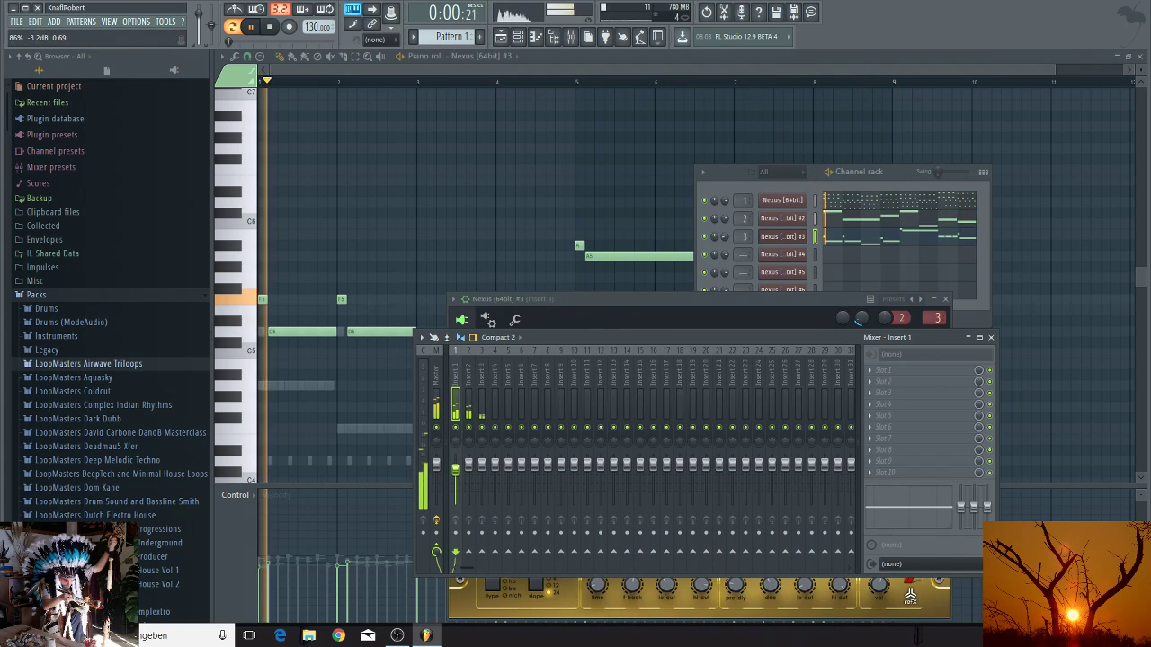
{"action": "left_click_drag", "start_coordinate": [468, 463], "coordinate": [455, 473]}
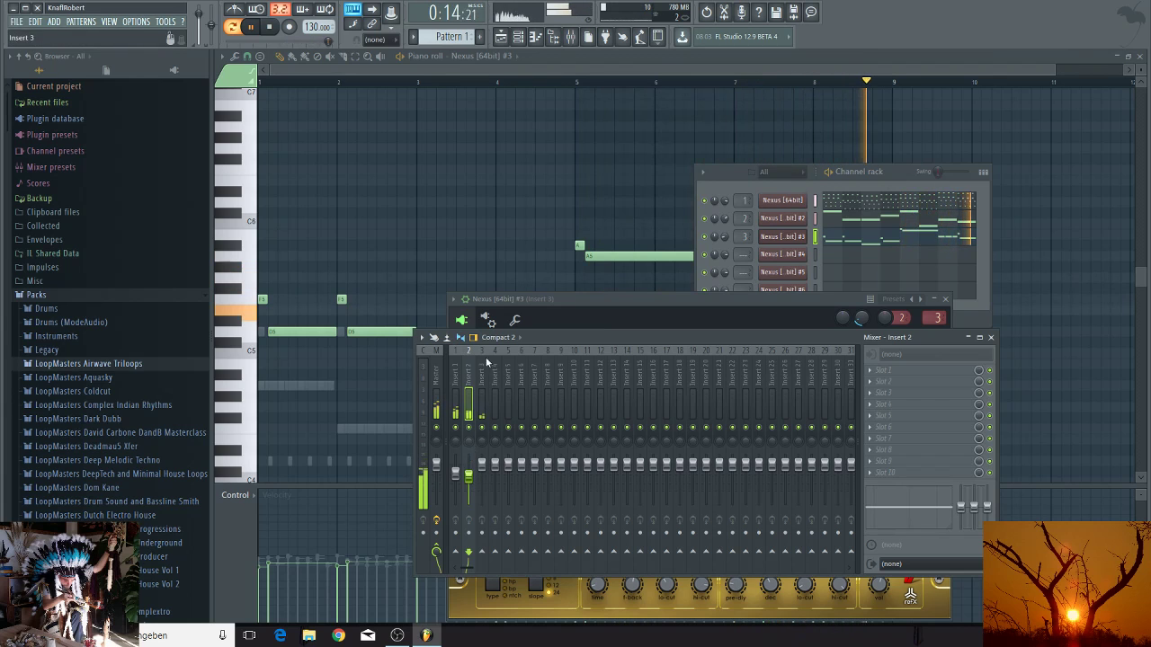
{"action": "key", "text": "F12"}
{"action": "key", "text": "F6"}
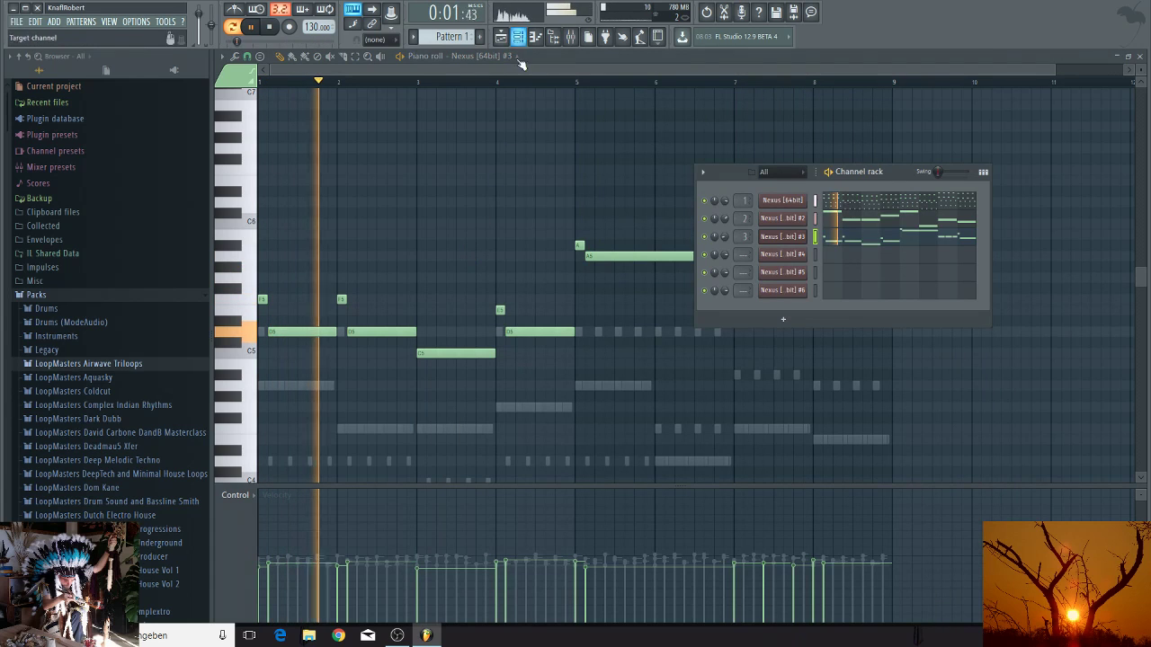
Step: Open the first Nexus channel's notes in the piano roll and examine the pizzicato chords across the eight bars
{"action": "left_click", "coordinate": [838, 204]}
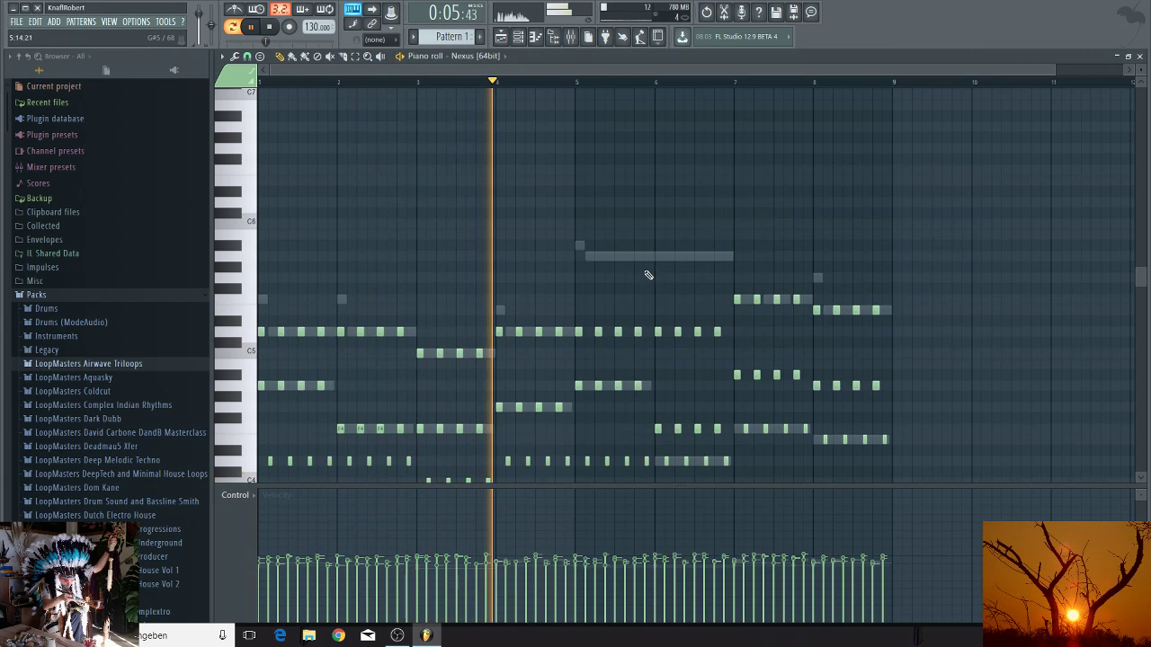
{"action": "scroll", "coordinate": [644, 281], "scroll_direction": "down", "scroll_amount": 3}
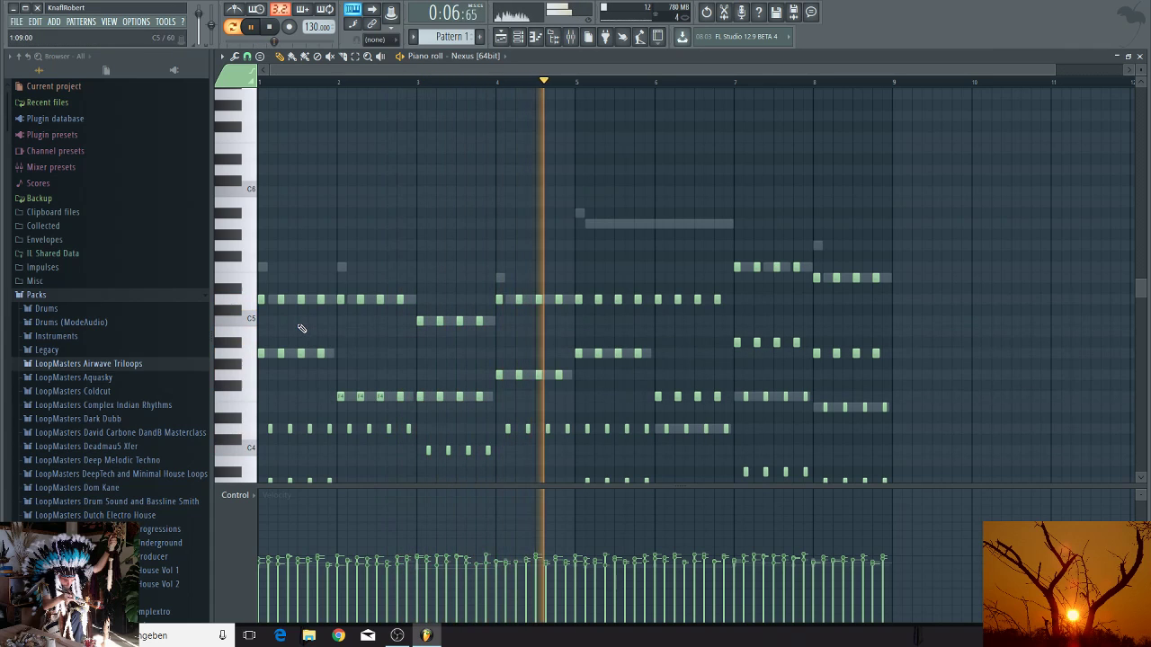
{"action": "key", "text": "F6"}
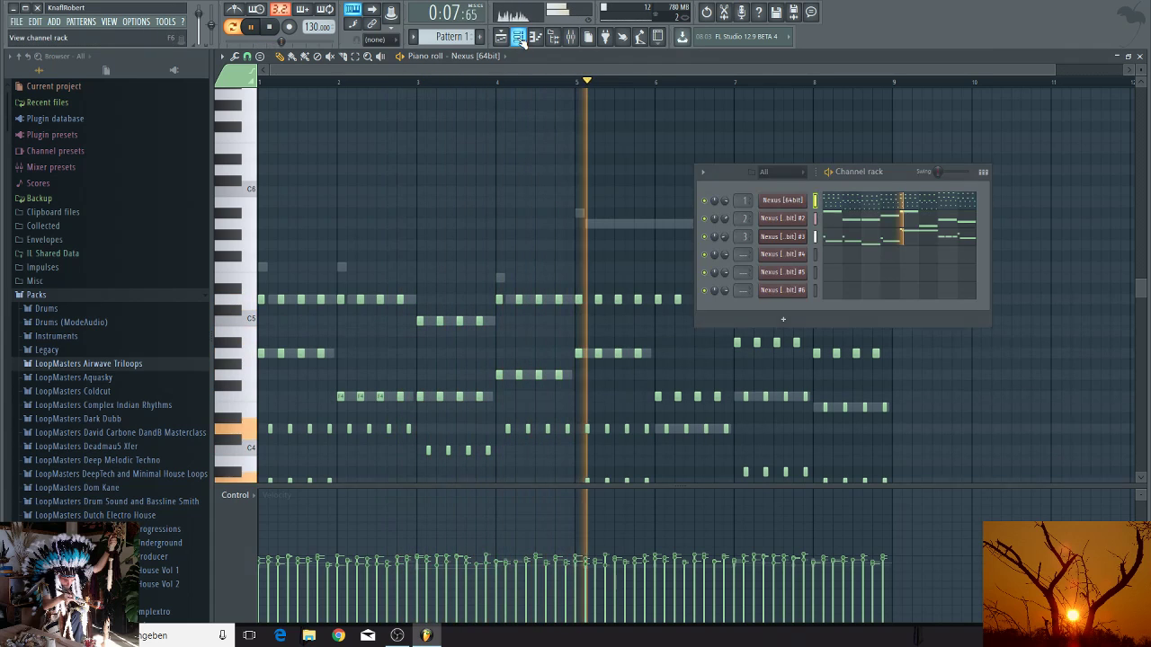
Step: On the fourth Nexus channel, audition the XP Hollywood presets and load GT Inception Guitar
{"action": "left_click", "coordinate": [800, 260]}
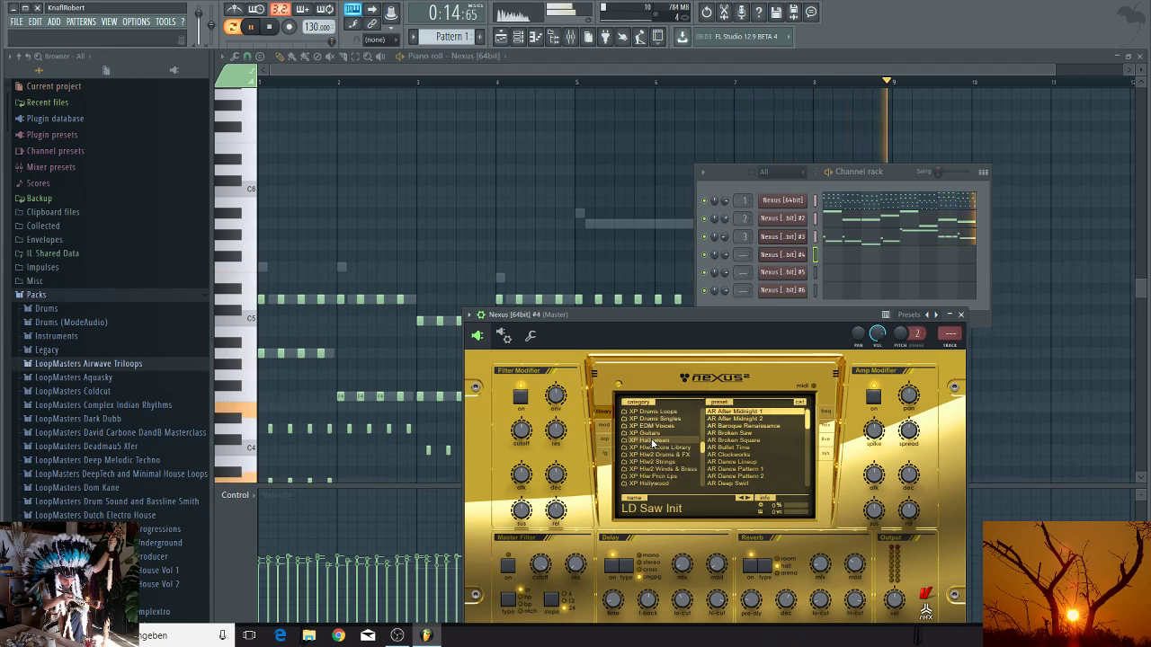
{"action": "scroll", "coordinate": [665, 449], "scroll_direction": "down", "scroll_amount": 2}
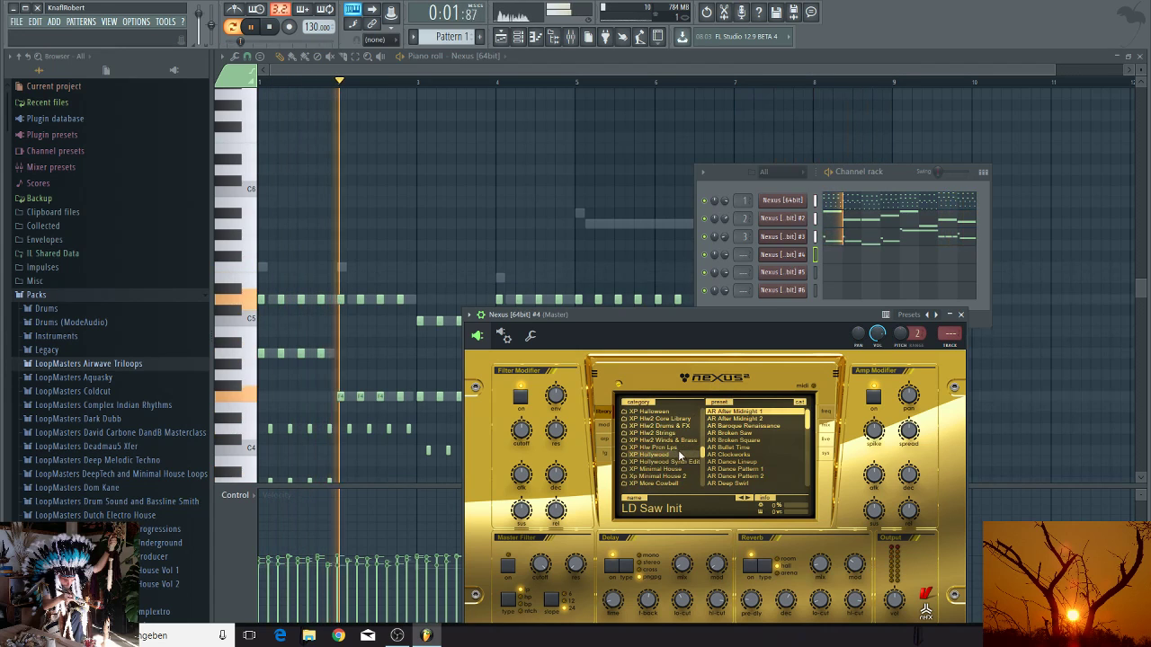
{"action": "scroll", "coordinate": [743, 415], "scroll_direction": "down", "scroll_amount": 5}
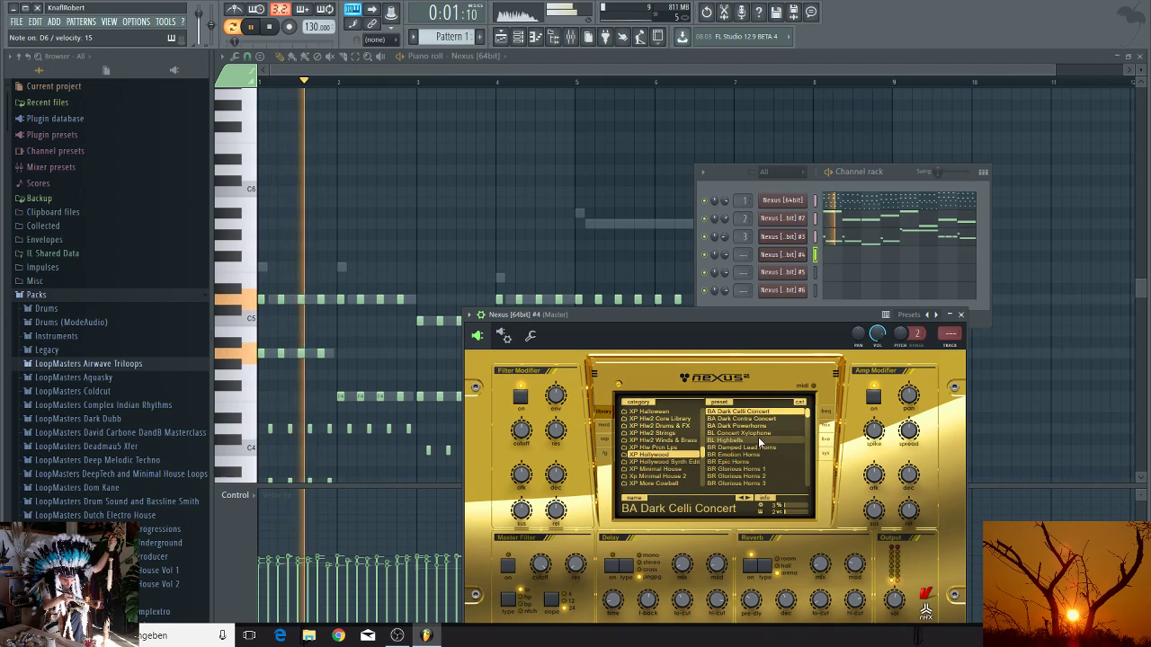
{"action": "mouse_move", "coordinate": [880, 460]}
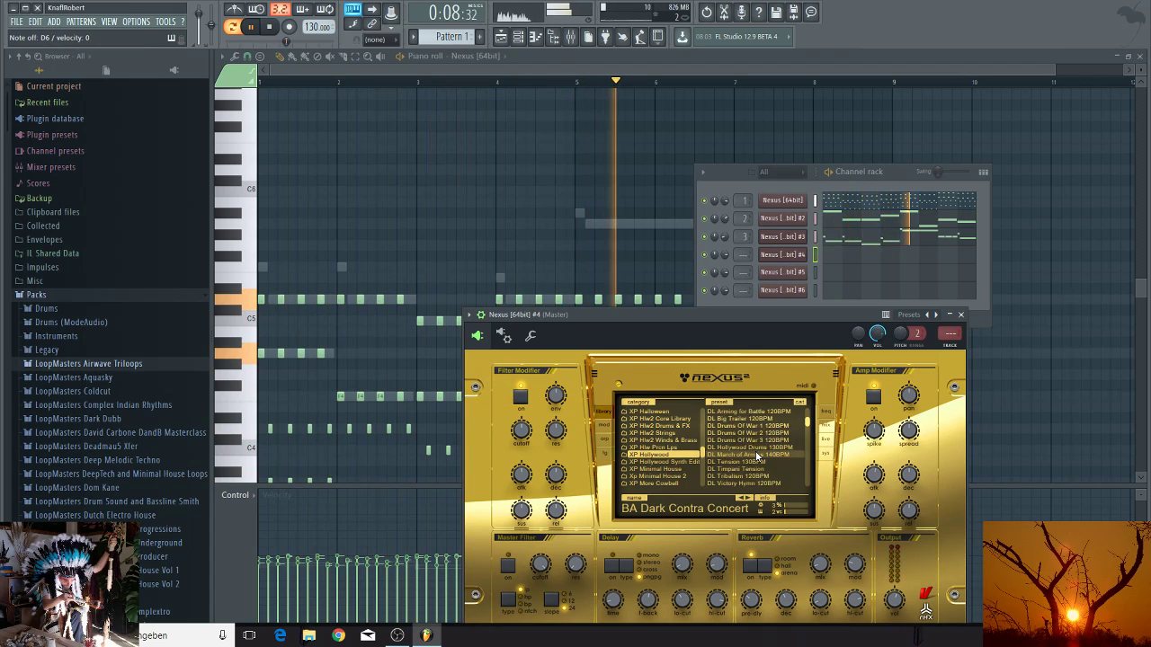
{"action": "scroll", "coordinate": [756, 456], "scroll_direction": "down", "scroll_amount": 5}
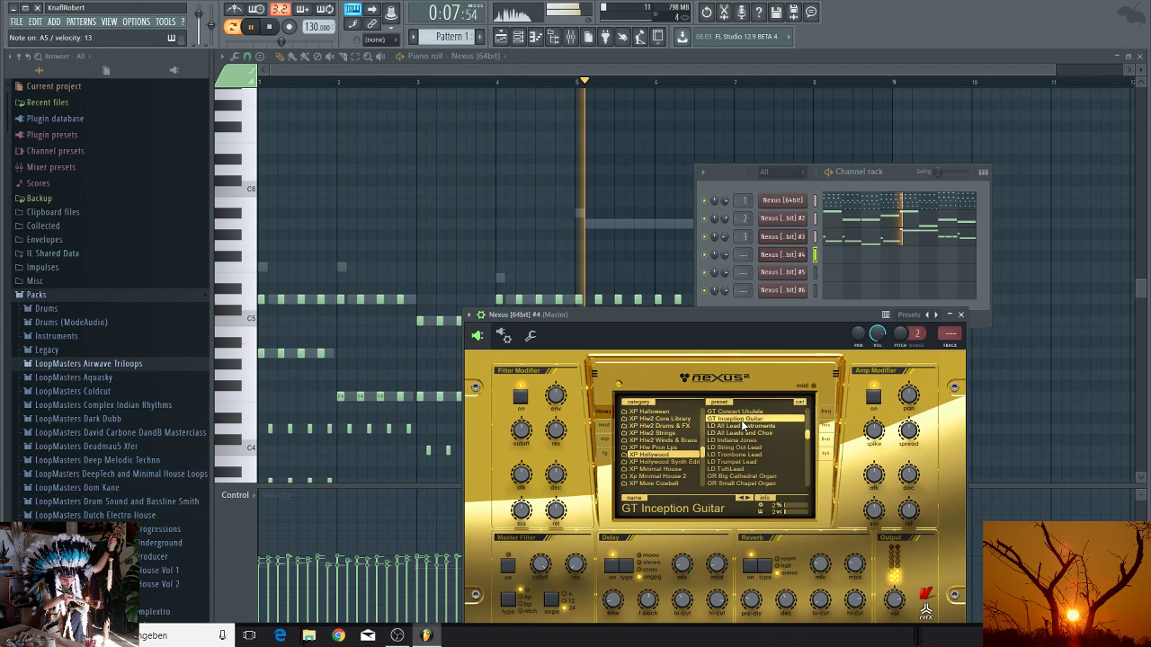
Step: In the fourth channel's piano roll, enter two-step notes F5, D5 and A4 at steps 1, 3 and 5 of bar 1
{"action": "left_click", "coordinate": [830, 255]}
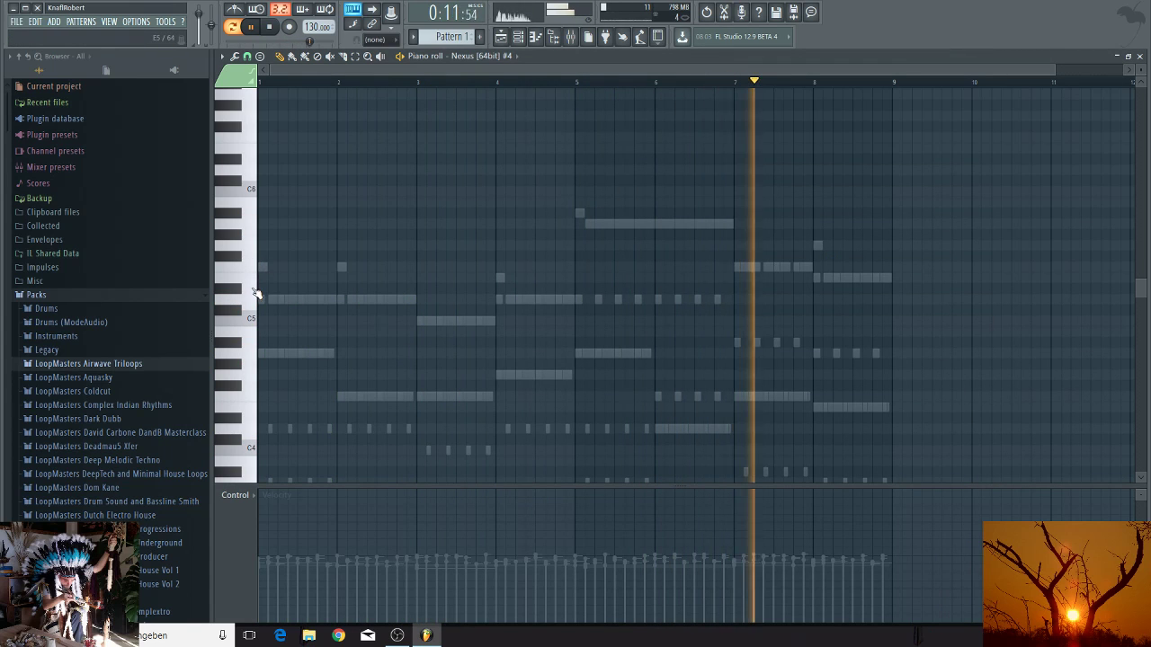
{"action": "scroll", "coordinate": [259, 315], "scroll_direction": "down", "scroll_amount": 3}
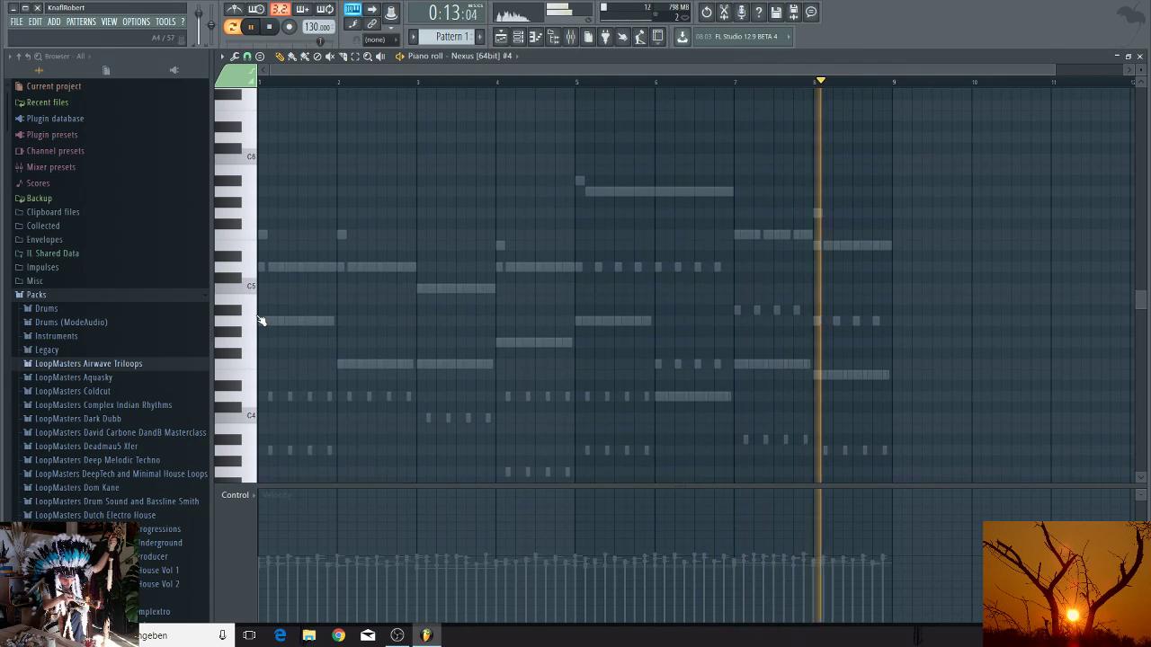
{"action": "left_click", "coordinate": [259, 236]}
{"action": "left_click_drag", "start_coordinate": [285, 236], "coordinate": [269, 238]}
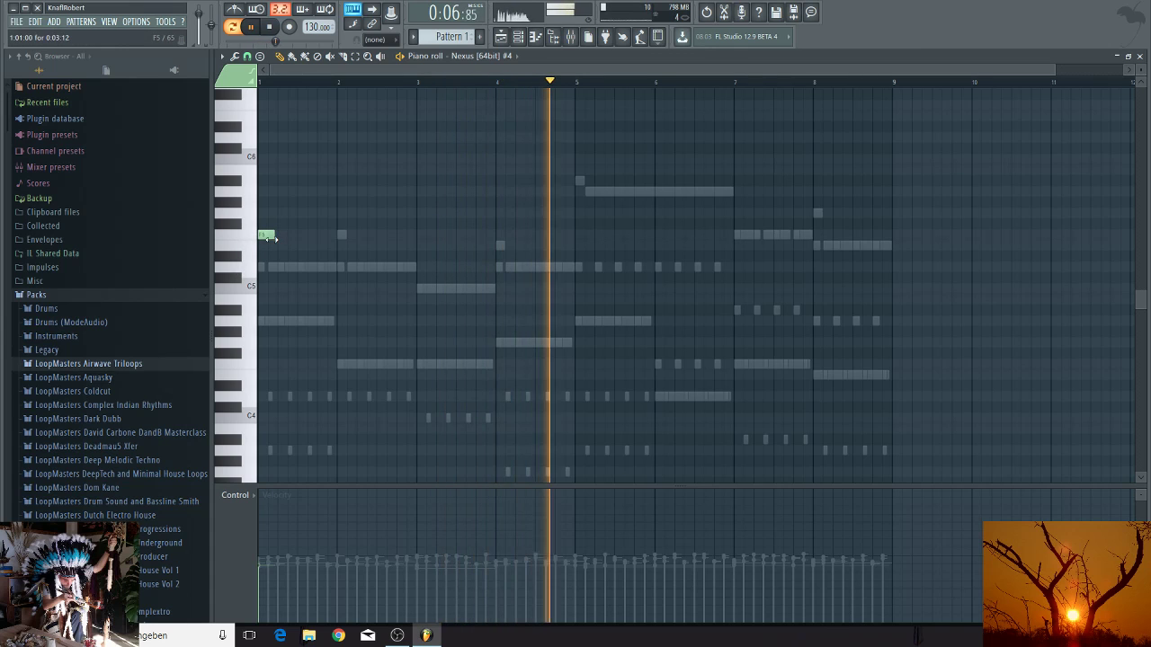
{"action": "left_click", "coordinate": [271, 267]}
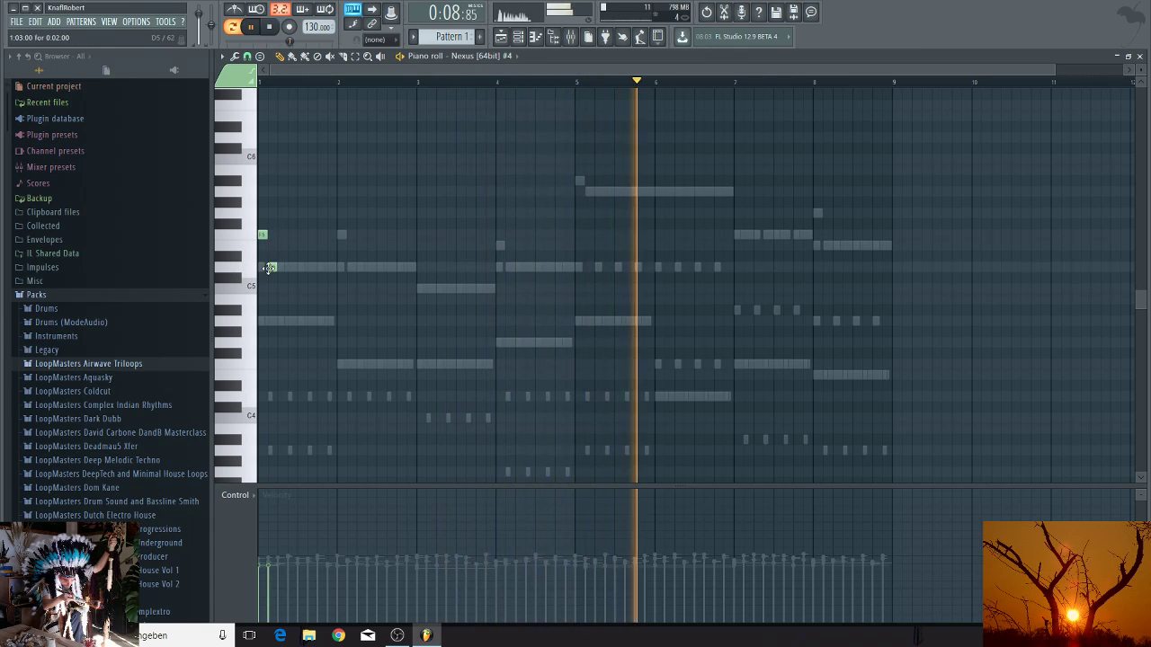
{"action": "left_click", "coordinate": [282, 322]}
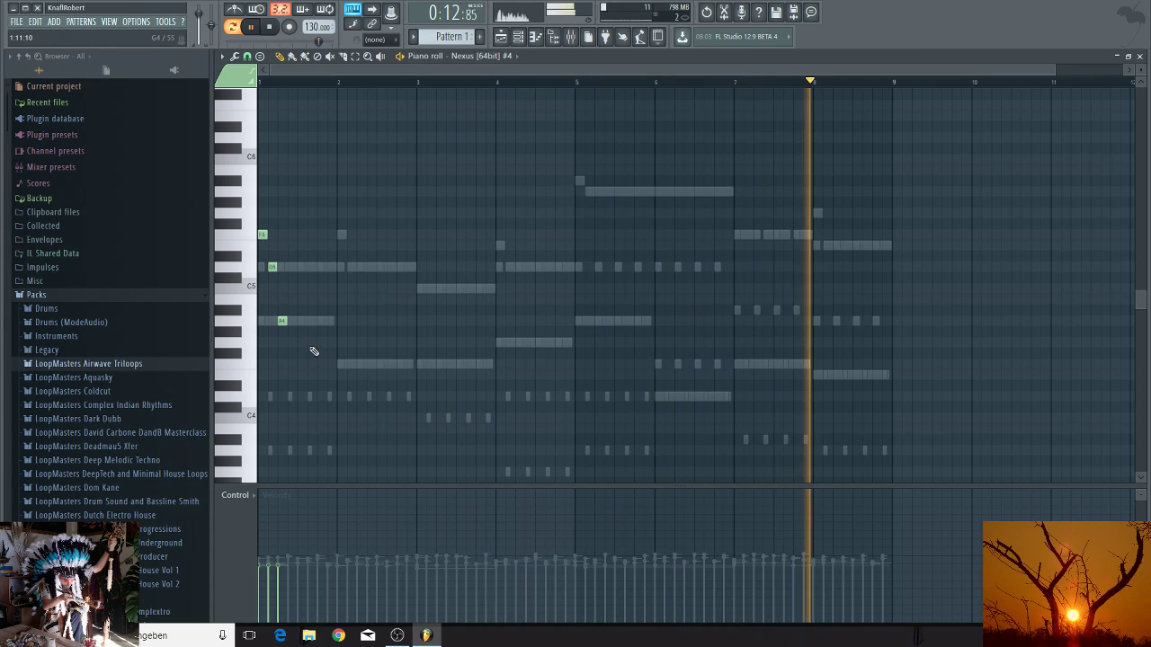
Step: Add a D4 note at step 9 of bar 1 and copy the four-note figure so it repeats from step 11
{"action": "scroll", "coordinate": [275, 86], "scroll_direction": "up", "scroll_amount": 1}
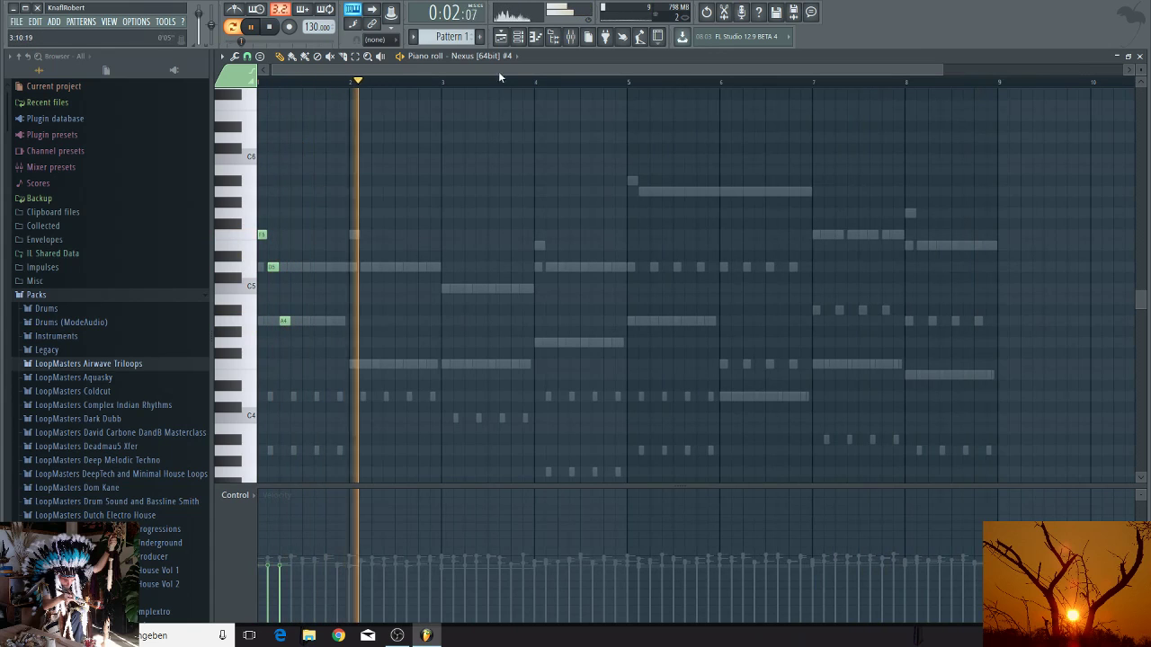
{"action": "key", "text": "F6"}
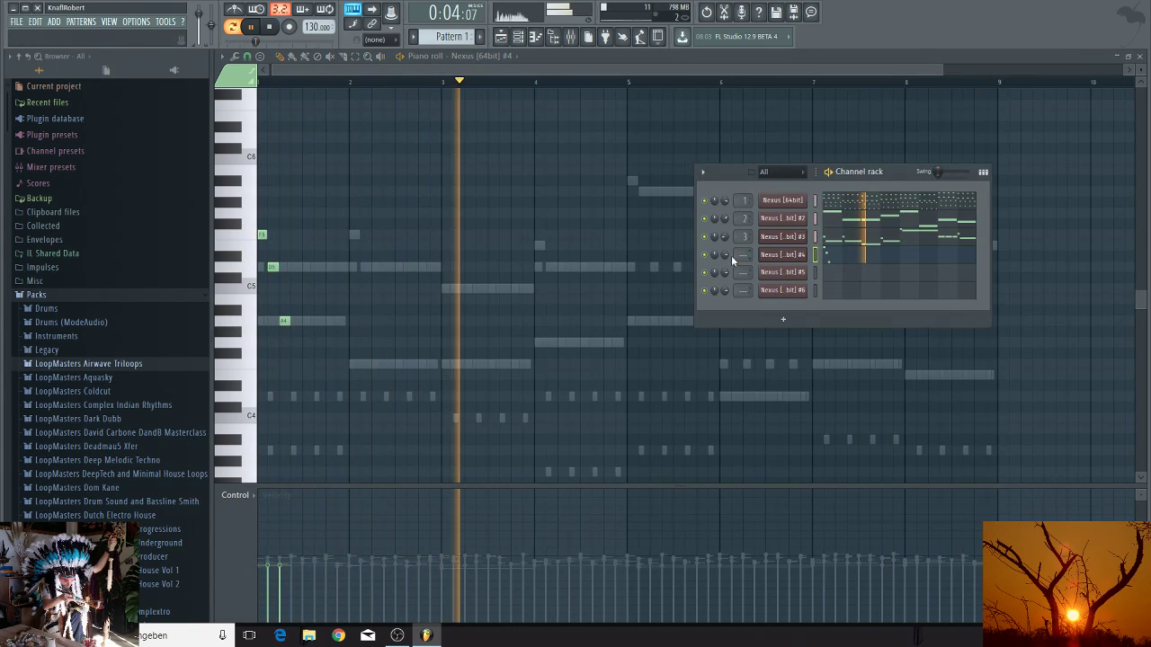
{"action": "key", "text": "F6"}
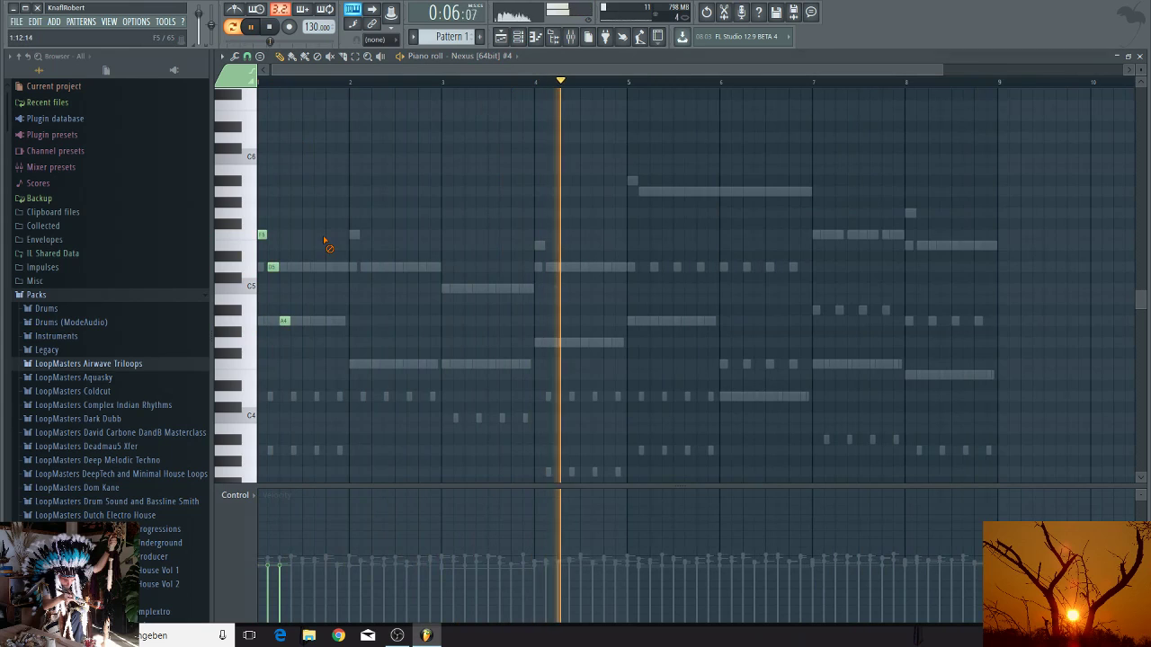
{"action": "left_click", "coordinate": [305, 396]}
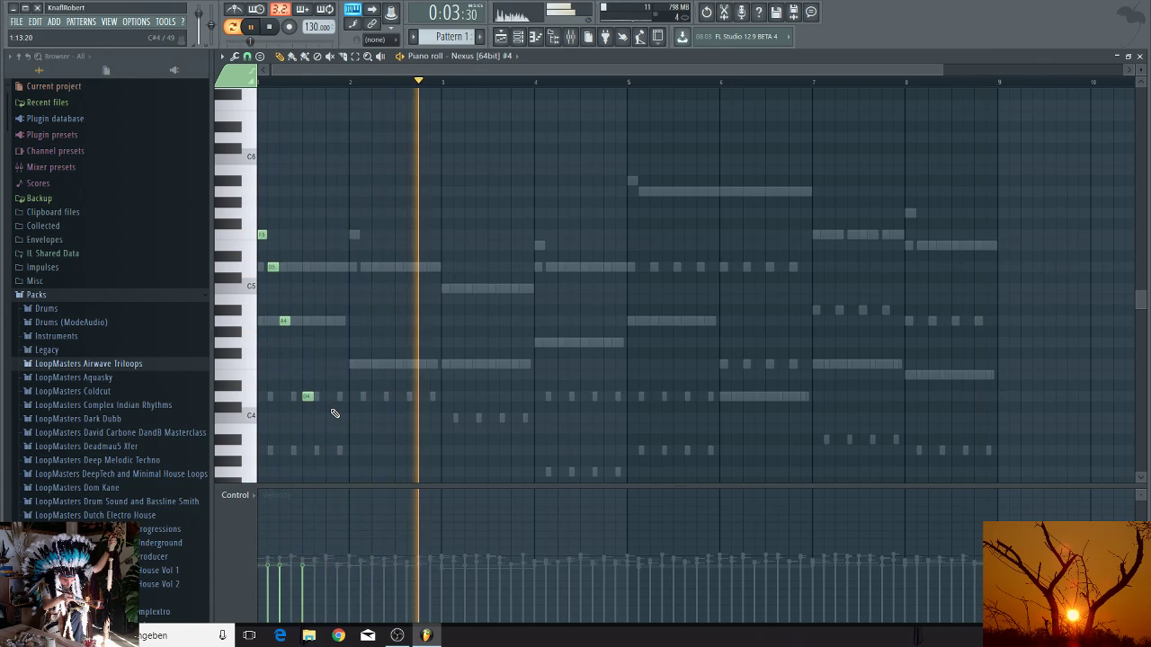
{"action": "left_click_drag", "start_coordinate": [333, 414], "coordinate": [325, 244]}
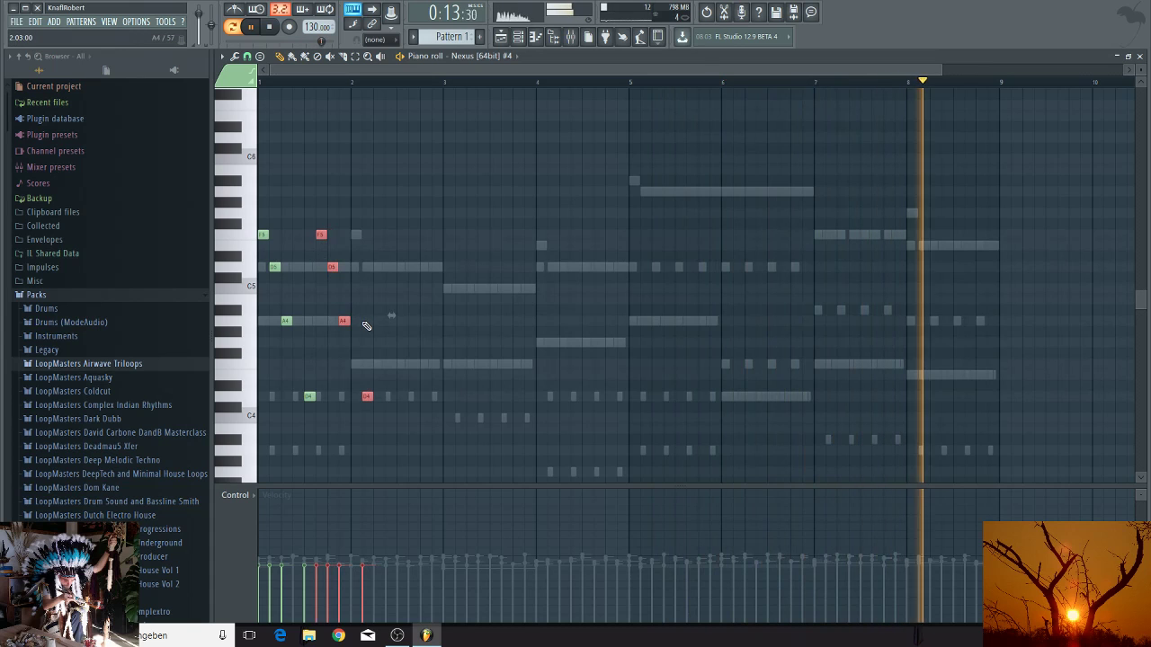
{"action": "key", "text": "ctrl+d"}
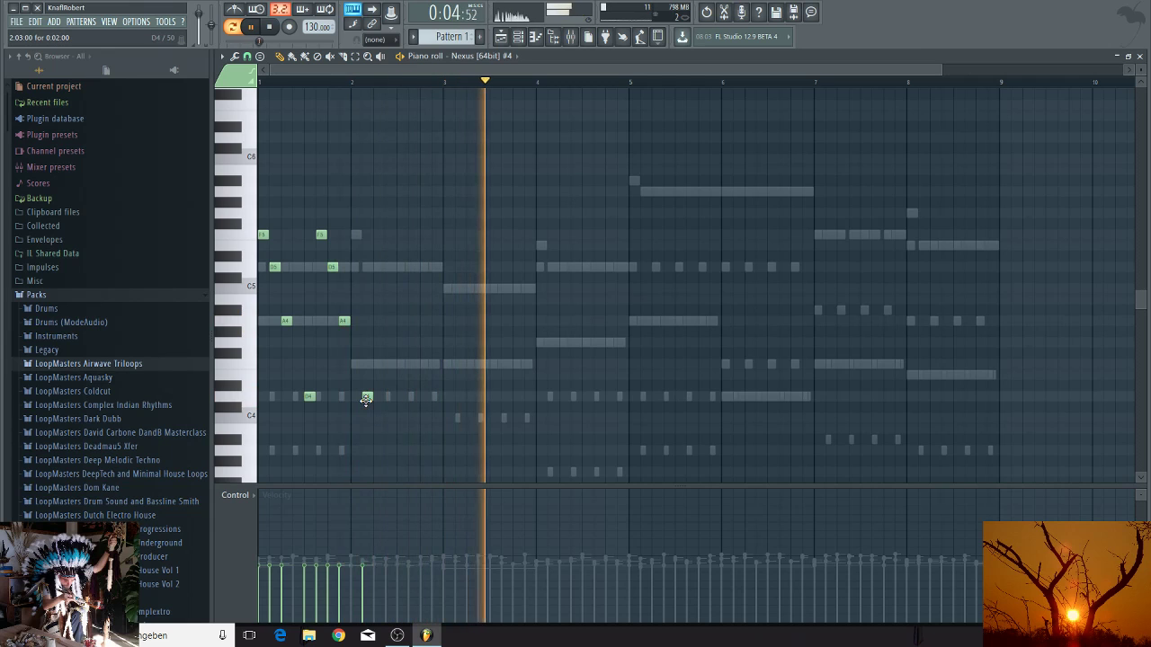
Step: Build bar 2 with F5, D5, F4 and D4 at steps 1, 3, 5 and 9, and repeat its first three notes from step 11
{"action": "left_click_drag", "start_coordinate": [365, 401], "coordinate": [357, 240]}
{"action": "left_click", "coordinate": [364, 268]}
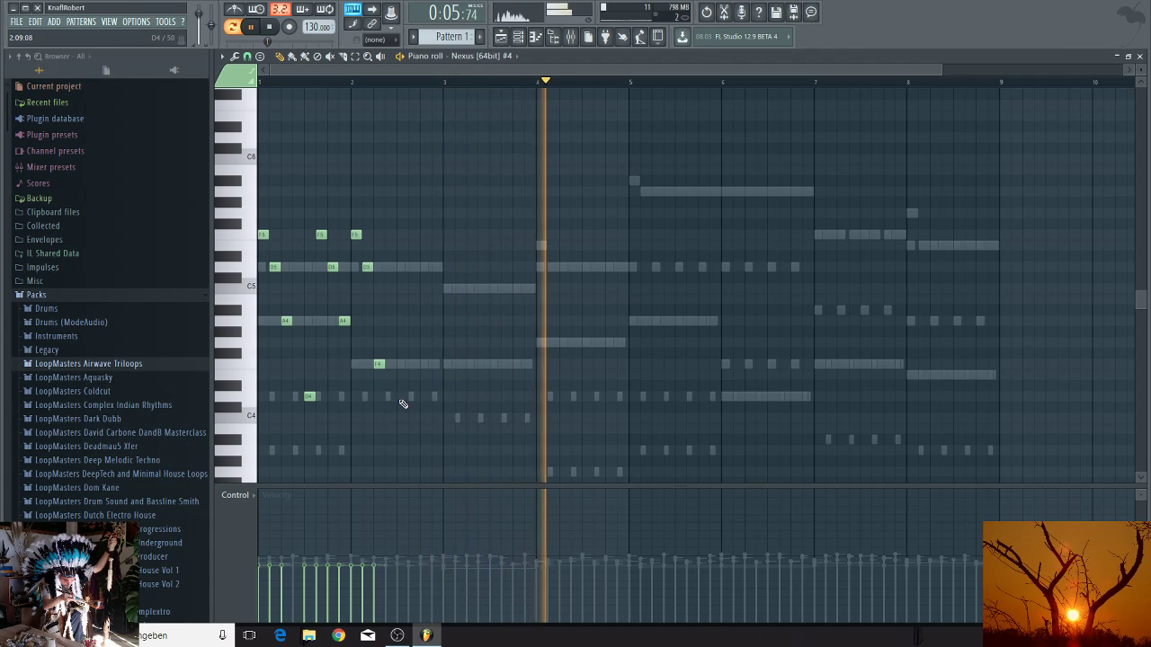
{"action": "left_click", "coordinate": [399, 397]}
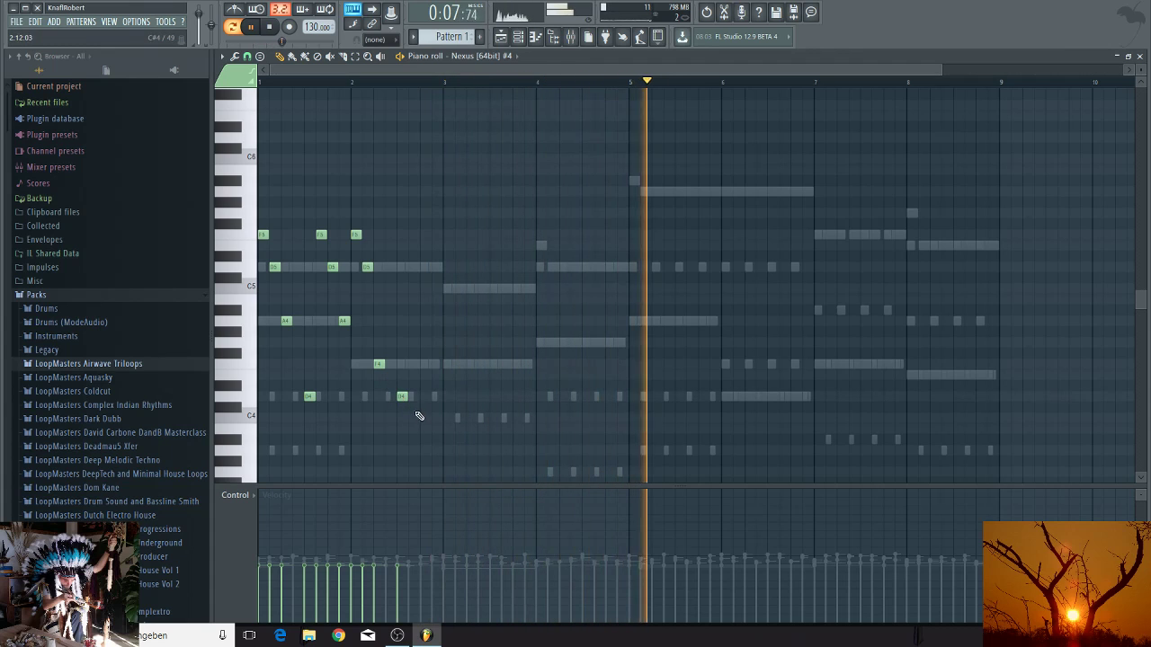
{"action": "left_click_drag", "start_coordinate": [415, 411], "coordinate": [413, 240]}
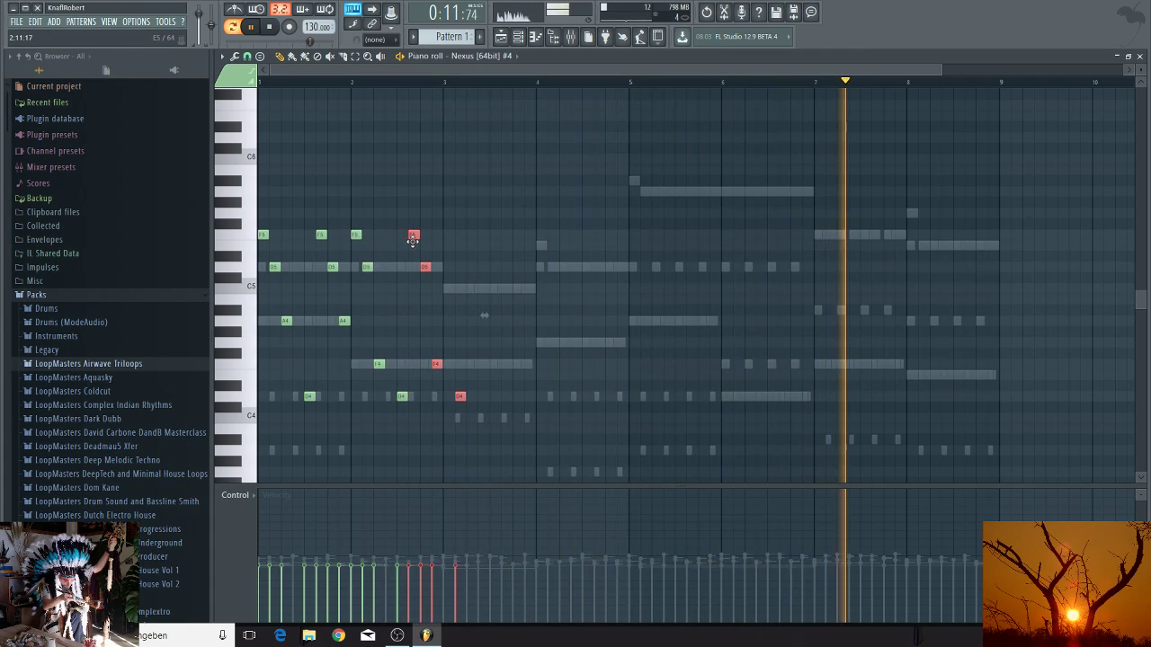
{"action": "right_click", "coordinate": [459, 398]}
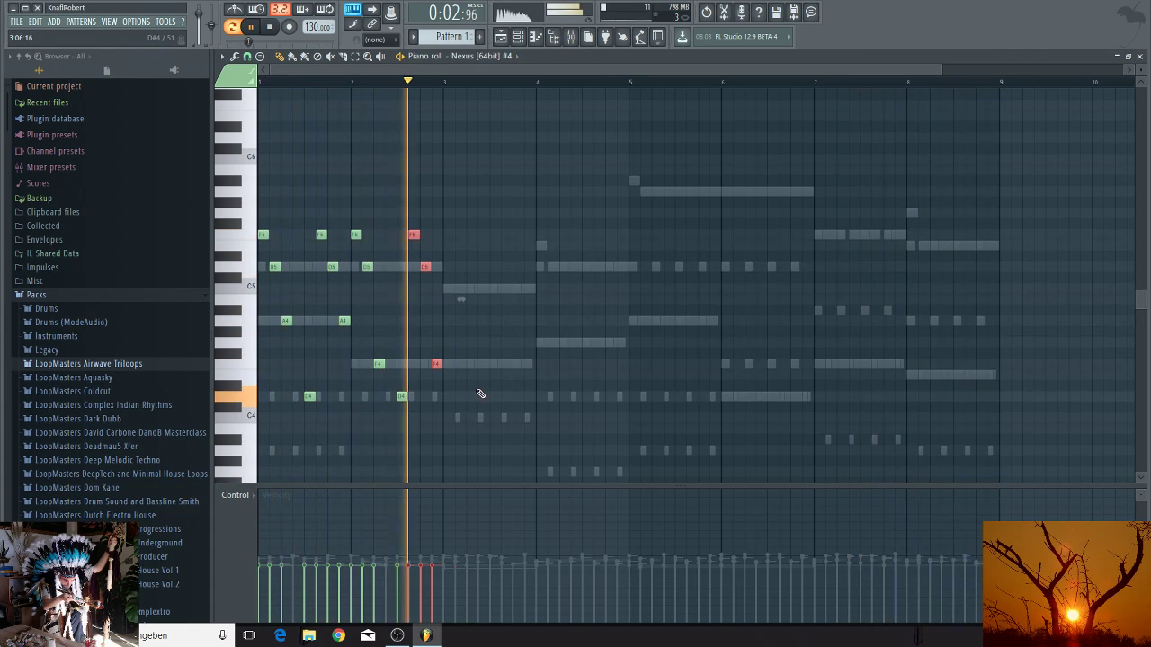
Step: Enter two-step notes C5, F4, C4 and F3 at steps 1, 3, 5 and 9 of bar 3
{"action": "scroll", "coordinate": [480, 370], "scroll_direction": "down", "scroll_amount": 1}
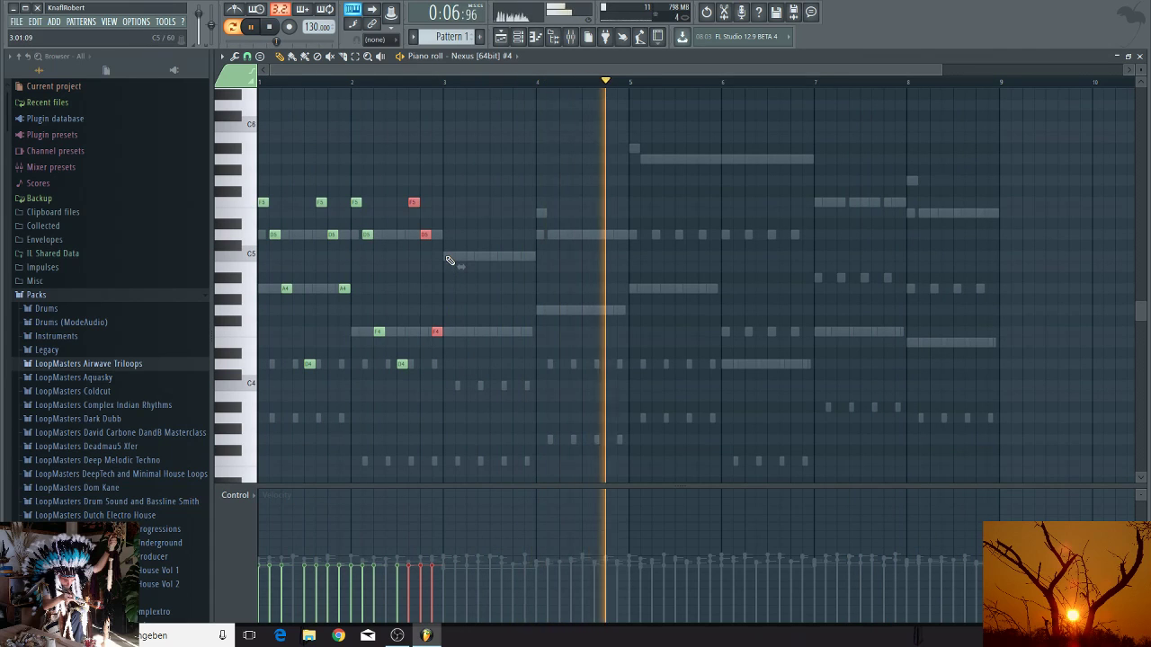
{"action": "left_click", "coordinate": [443, 256]}
{"action": "left_click", "coordinate": [458, 334]}
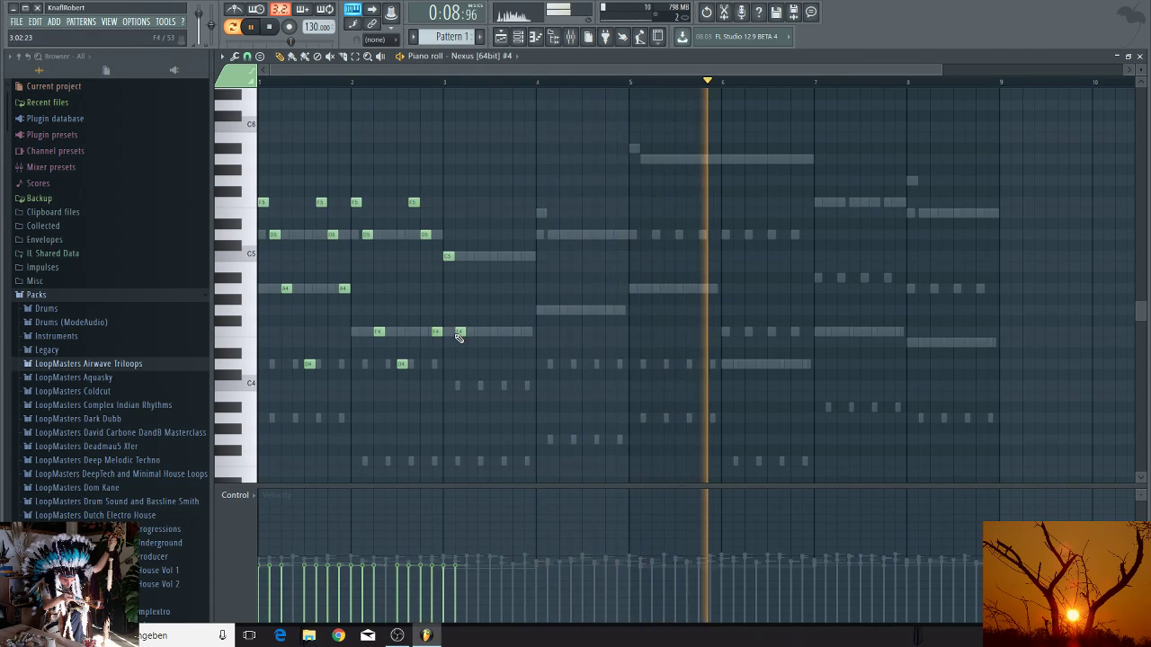
{"action": "left_click", "coordinate": [467, 388]}
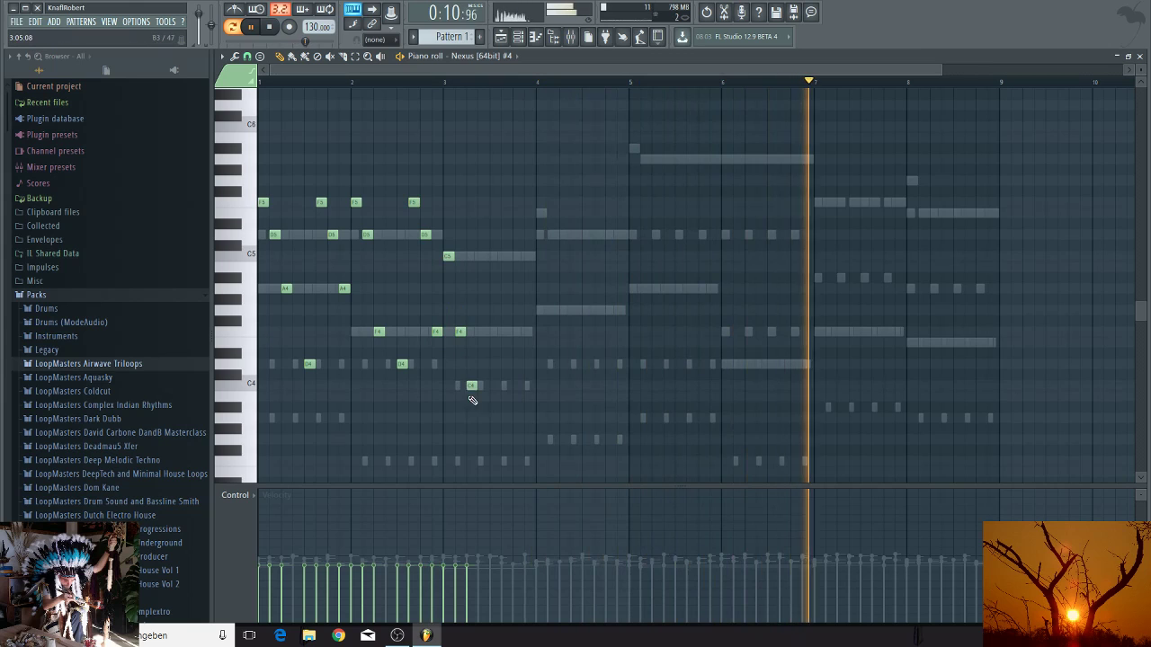
{"action": "left_click", "coordinate": [490, 462]}
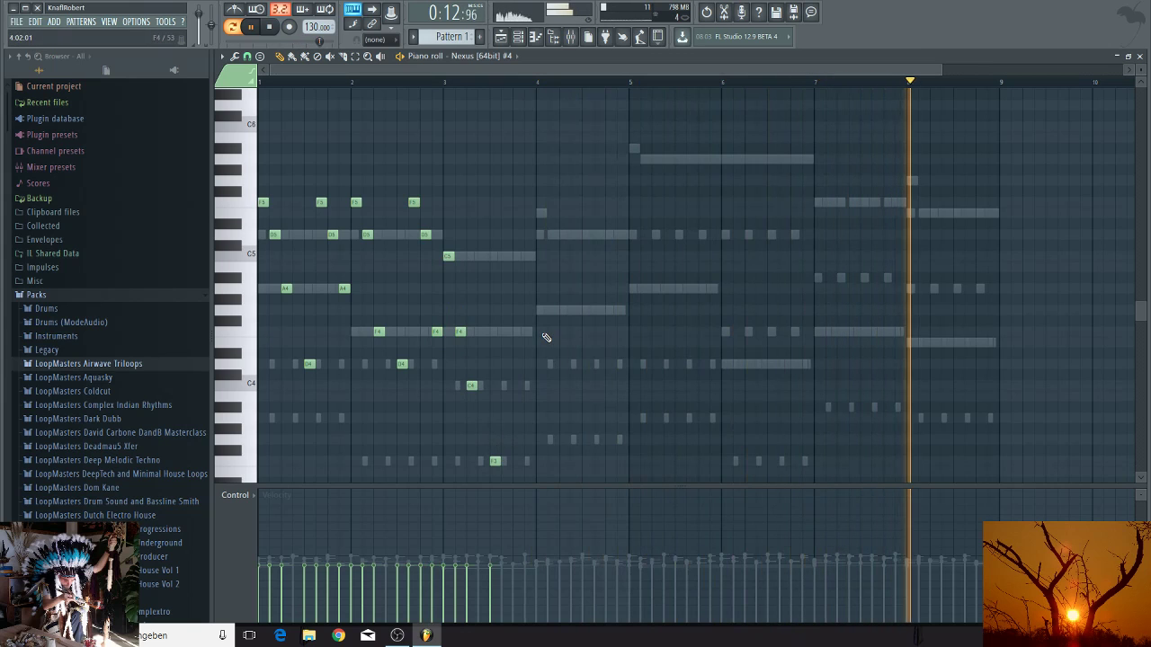
Step: Start bar 4 with E5, D5 and G4 at steps 1, 3 and 5, and add C5 and F4 at steps 11 and 15 of bar 3
{"action": "left_click", "coordinate": [540, 214]}
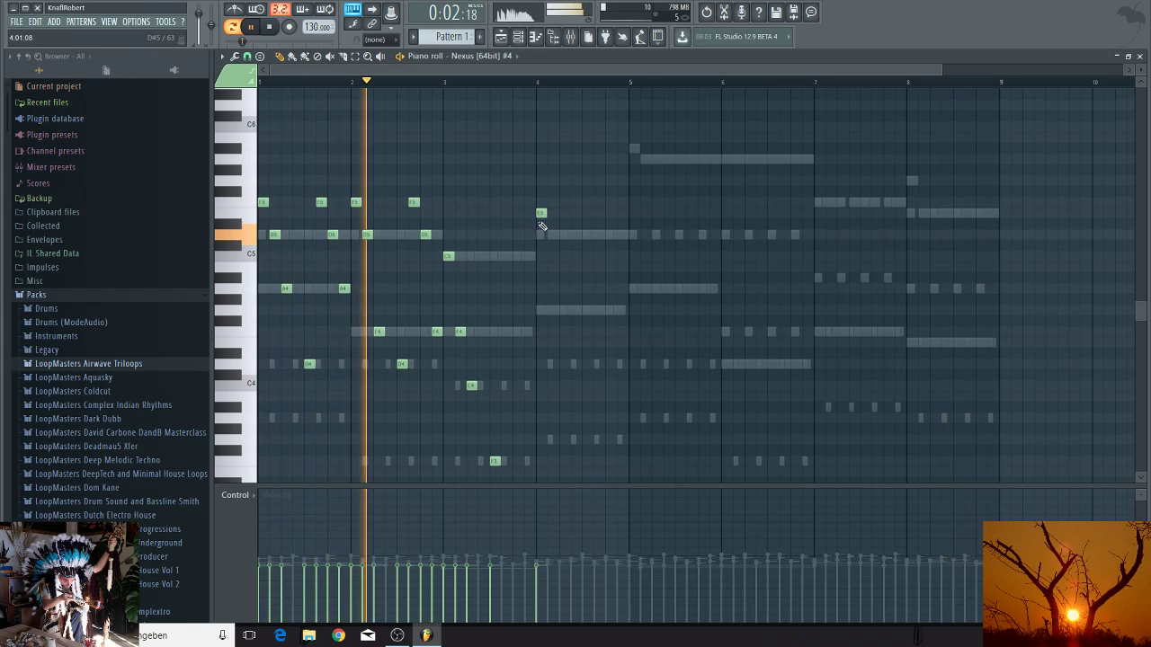
{"action": "left_click", "coordinate": [552, 235]}
{"action": "left_click", "coordinate": [564, 310]}
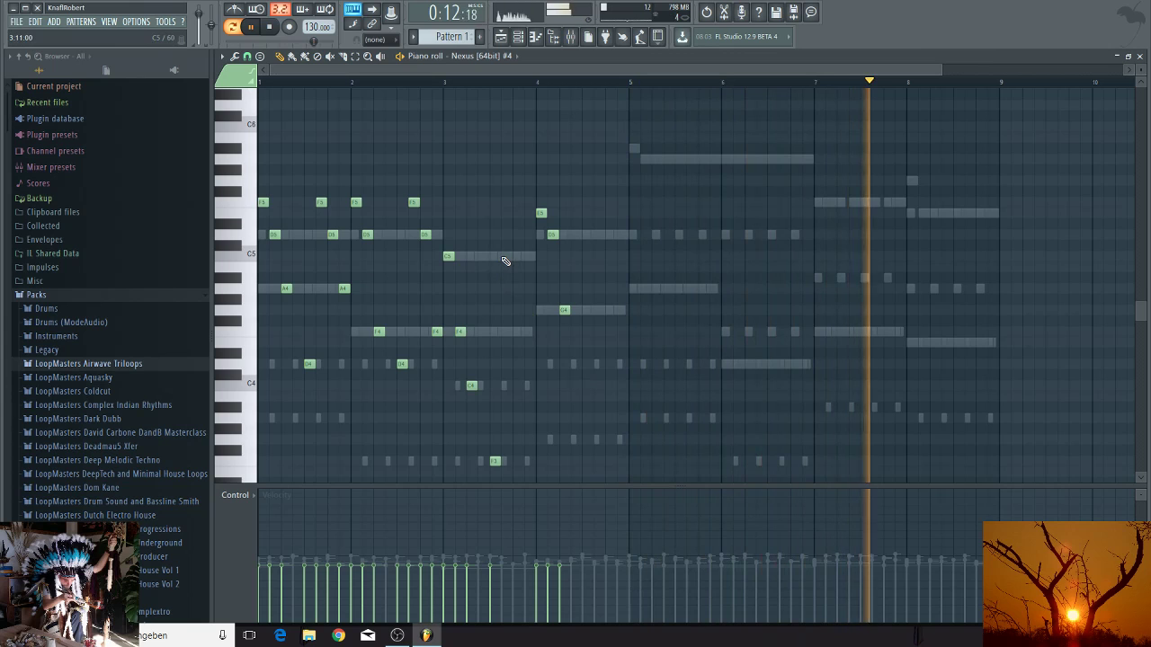
{"action": "left_click", "coordinate": [505, 258]}
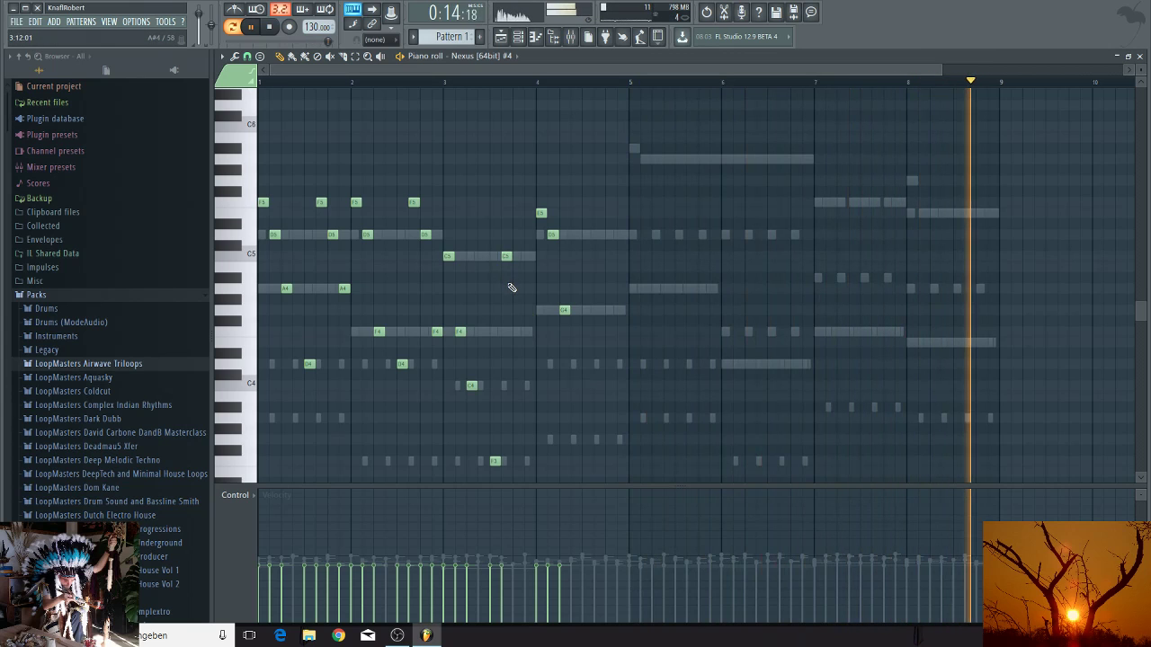
{"action": "left_click", "coordinate": [529, 332]}
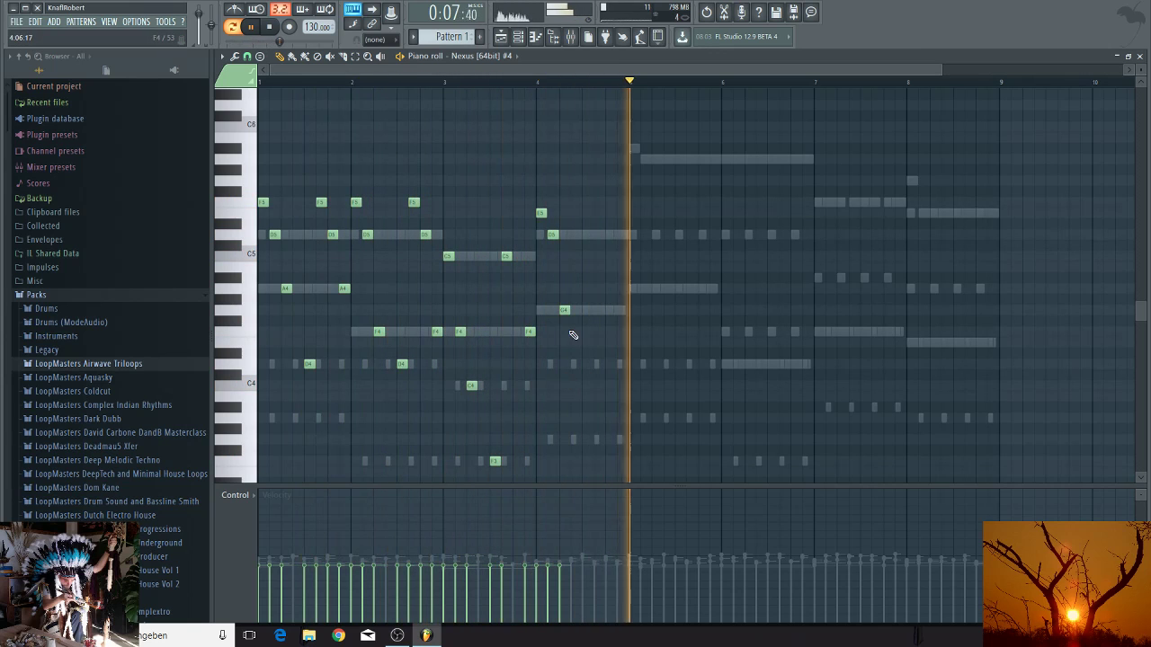
Step: Complete bar 4 with D4, D5, G4 and D4 at steps 9, 11, 13 and 15
{"action": "left_click", "coordinate": [585, 364]}
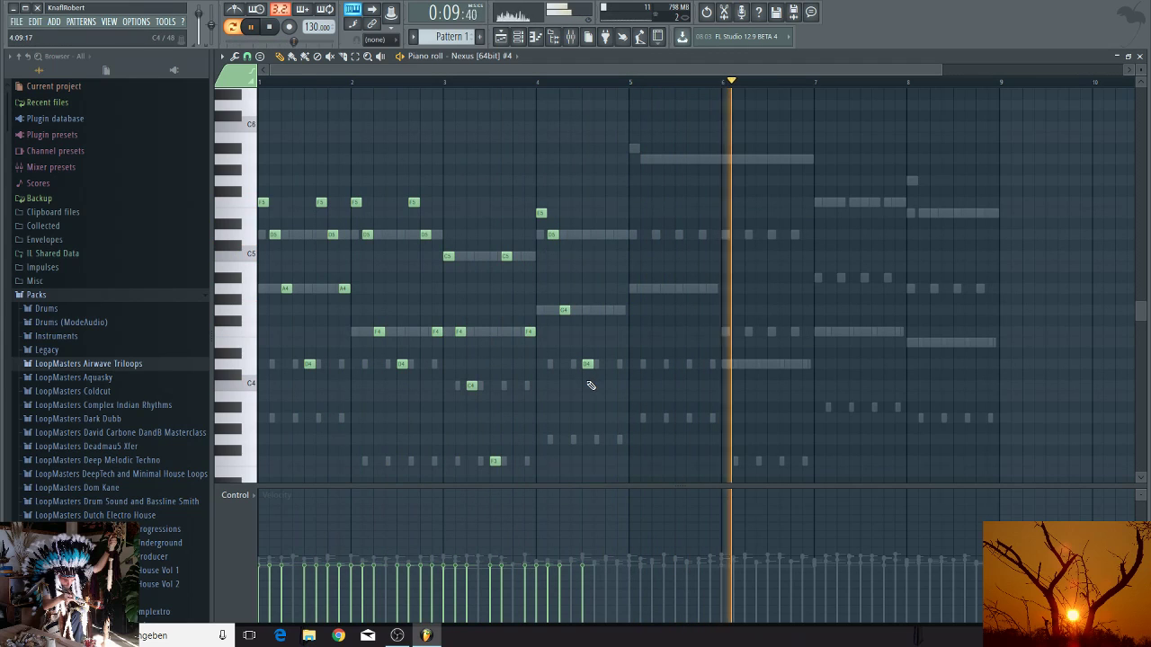
{"action": "left_click", "coordinate": [598, 236]}
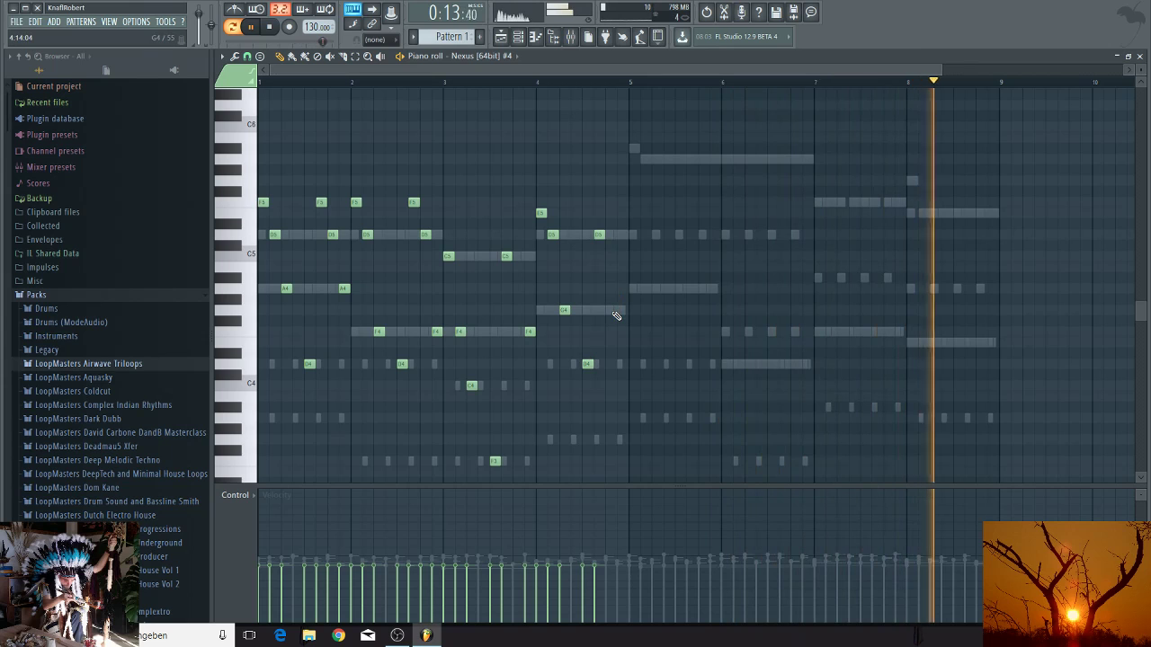
{"action": "left_click", "coordinate": [611, 311]}
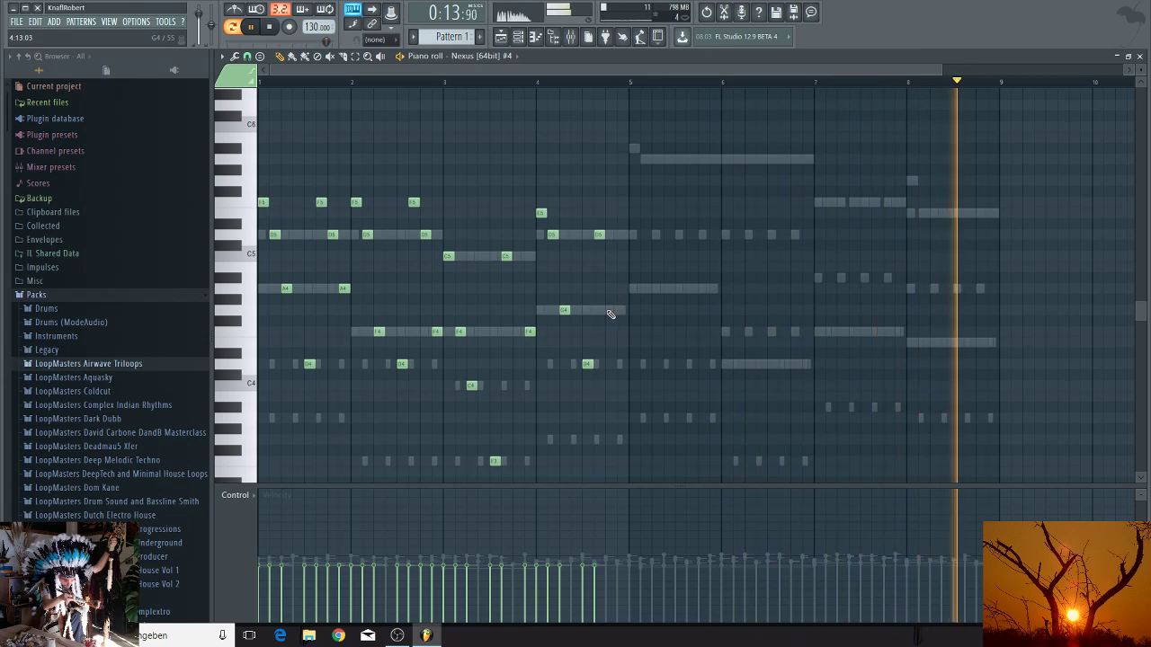
{"action": "left_click", "coordinate": [623, 364]}
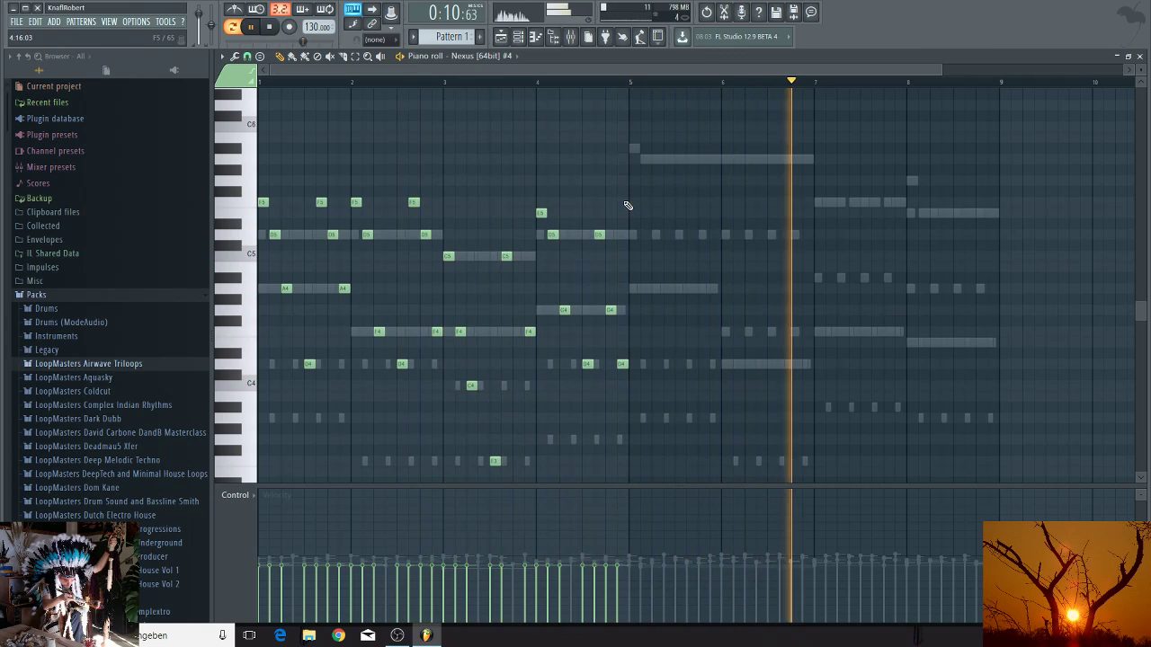
Step: Fill bar 5 with A#5, A5, D5, A4, A5, D5 and A4 at steps 1, 3, 5, 9, 11, 13 and 15
{"action": "left_click", "coordinate": [632, 148]}
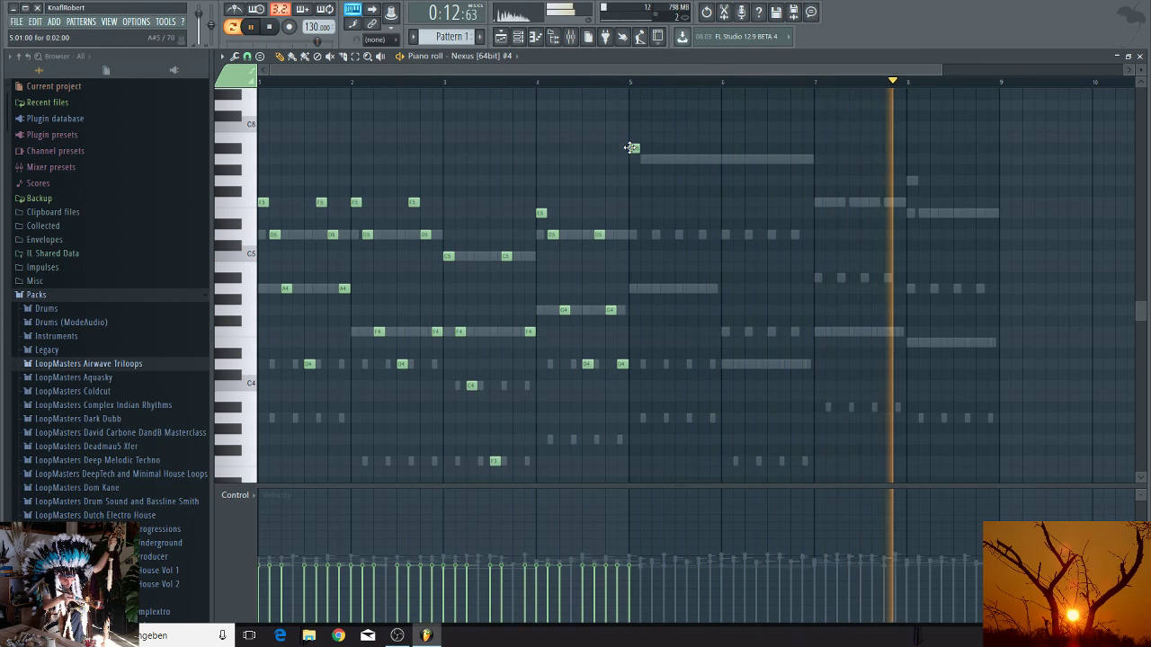
{"action": "left_click", "coordinate": [662, 236]}
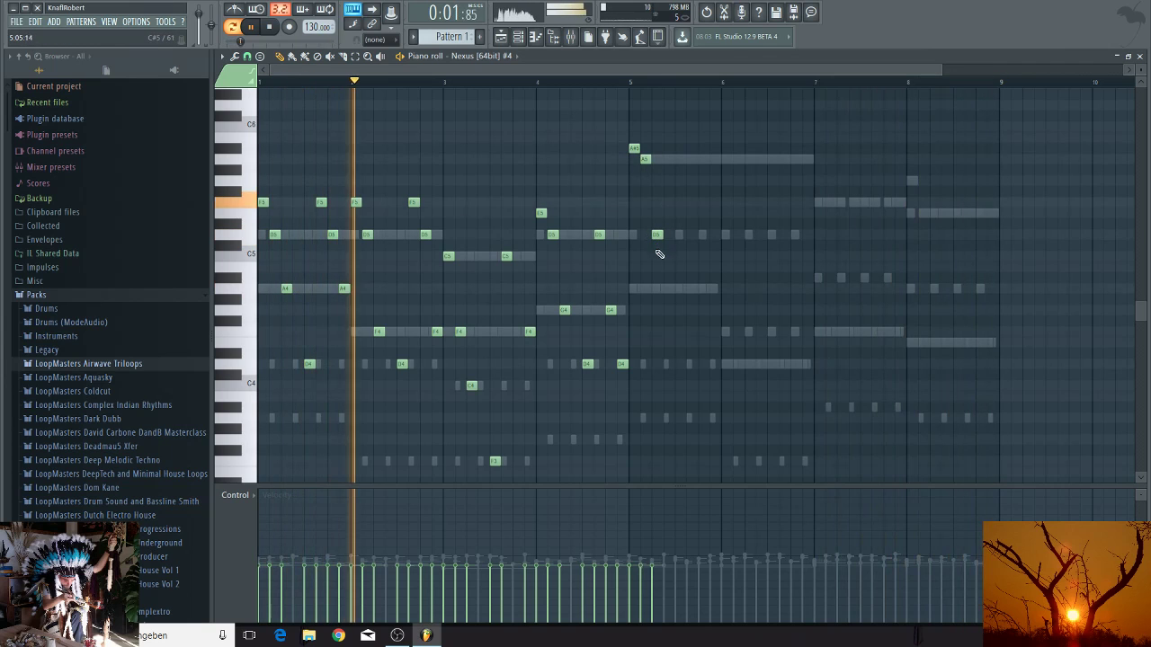
{"action": "left_click", "coordinate": [678, 289]}
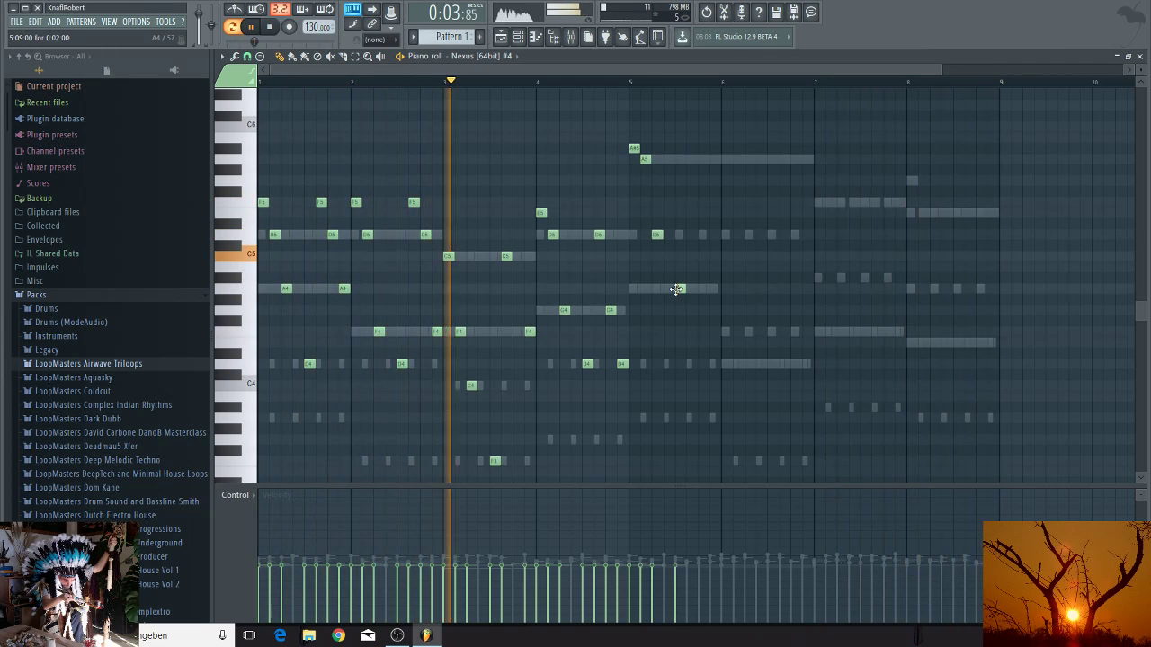
{"action": "scroll", "coordinate": [678, 270], "scroll_direction": "up", "scroll_amount": 3}
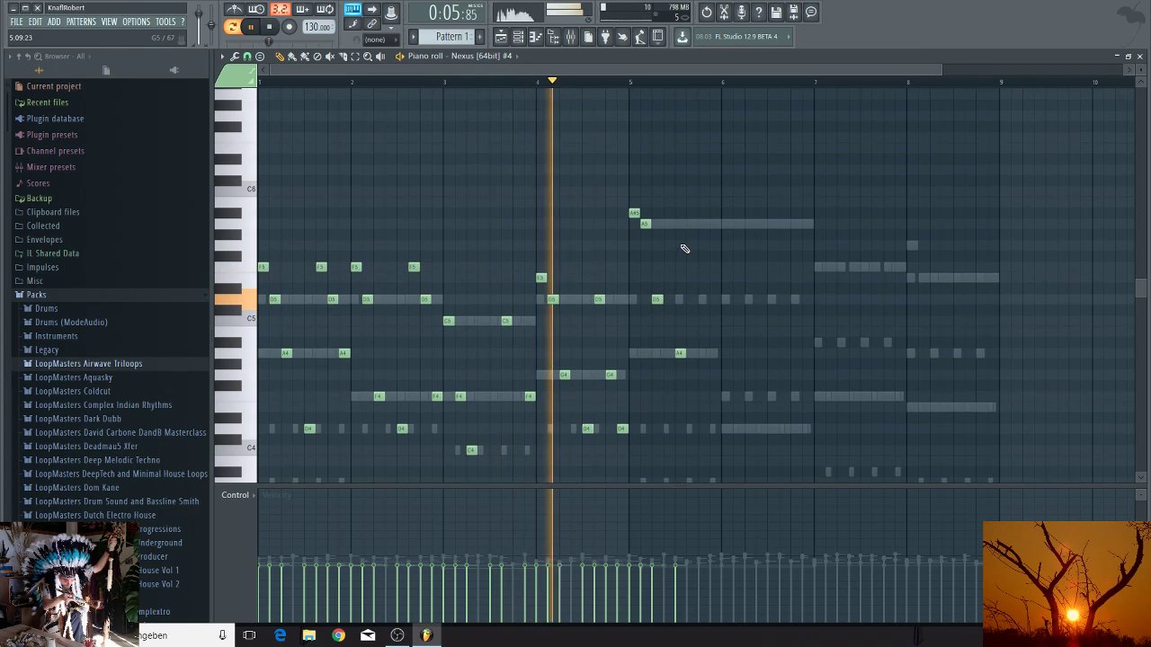
{"action": "scroll", "coordinate": [686, 249], "scroll_direction": "up", "scroll_amount": 4}
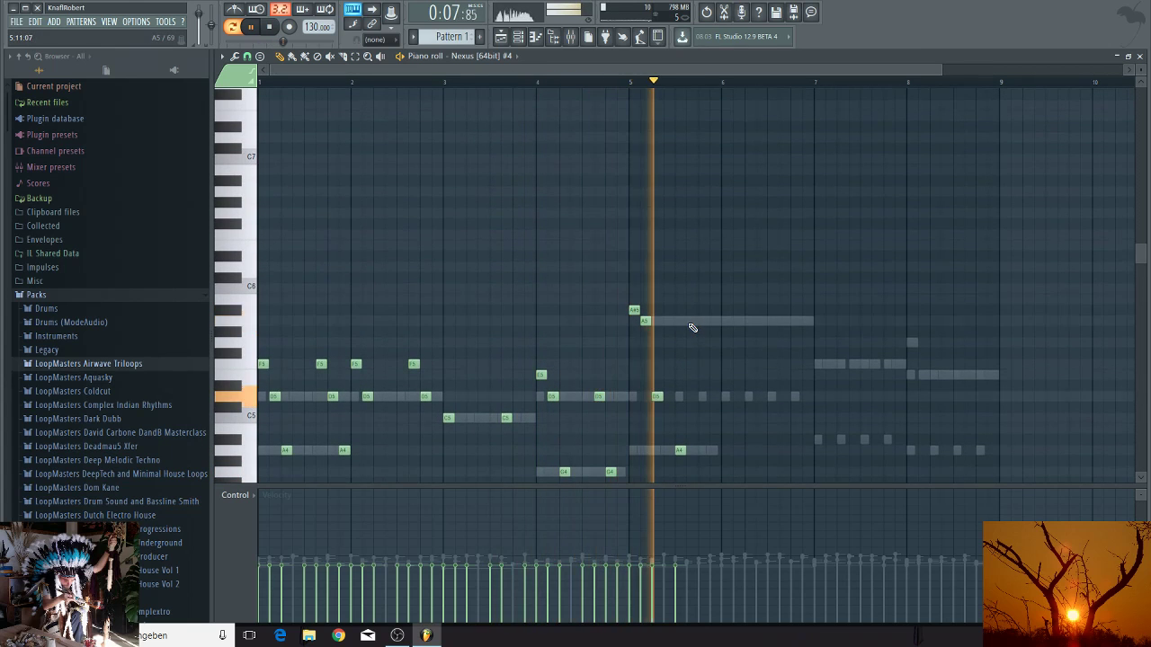
{"action": "left_click", "coordinate": [693, 324]}
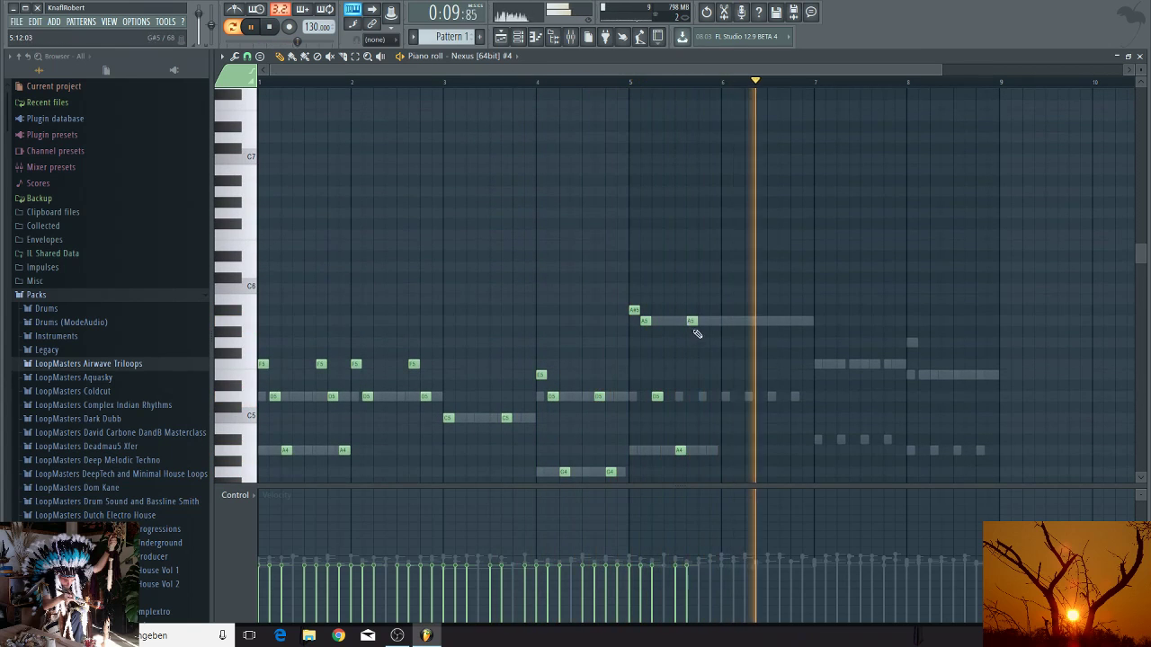
{"action": "left_click", "coordinate": [703, 396]}
{"action": "left_click", "coordinate": [715, 450]}
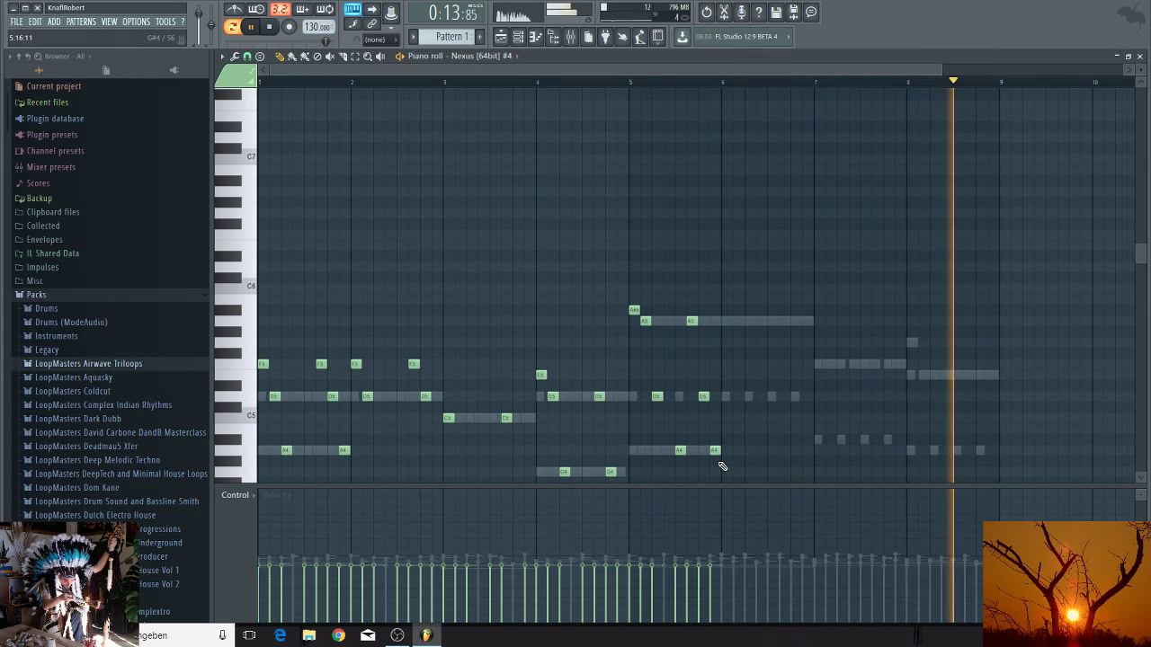
Step: Fill bar 6 with A5, D5, F4 and D4 at steps 1, 3, 5 and 9, repeating the first three from step 11
{"action": "scroll", "coordinate": [740, 331], "scroll_direction": "down", "scroll_amount": 1}
{"action": "left_click", "coordinate": [725, 289]}
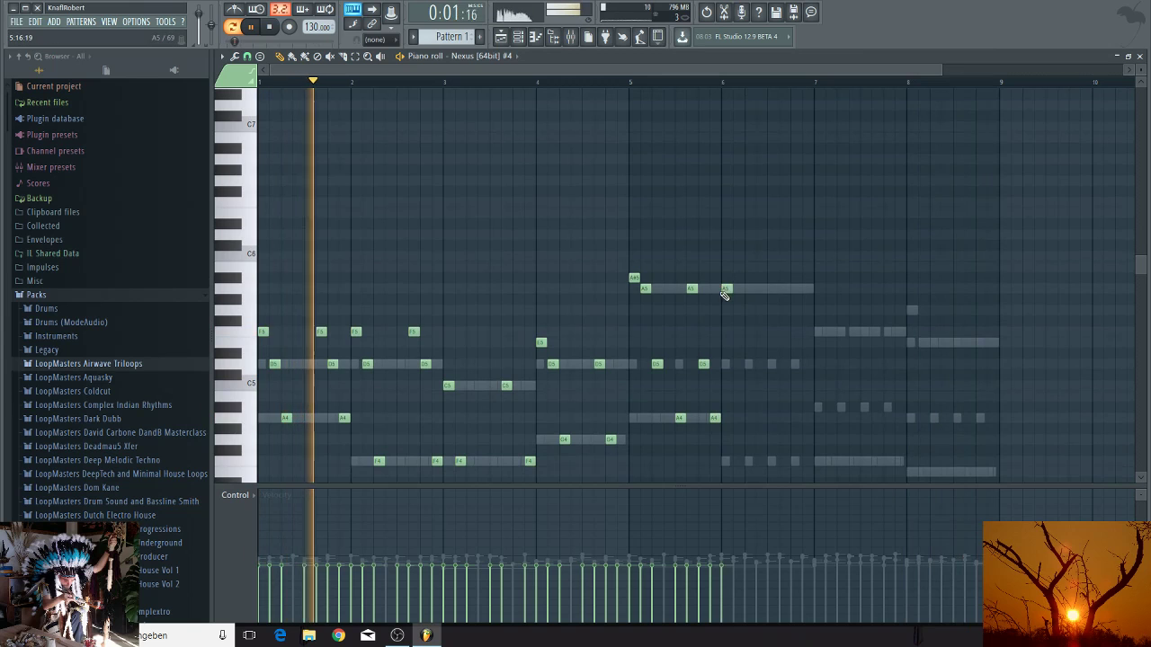
{"action": "left_click", "coordinate": [737, 364]}
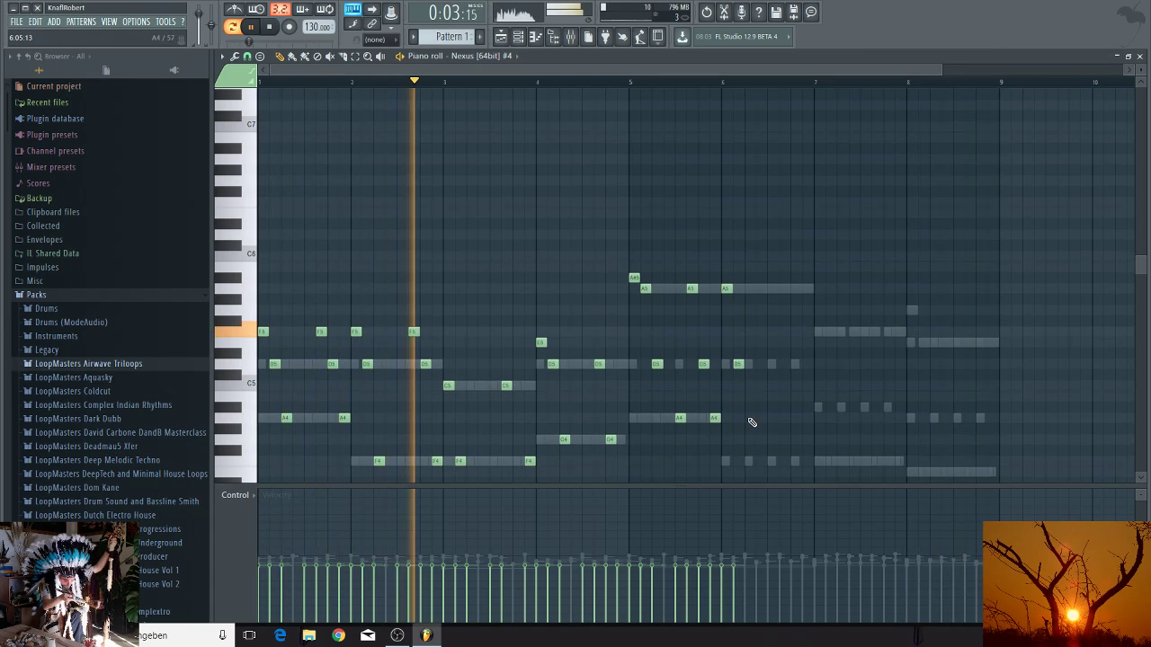
{"action": "left_click", "coordinate": [745, 463]}
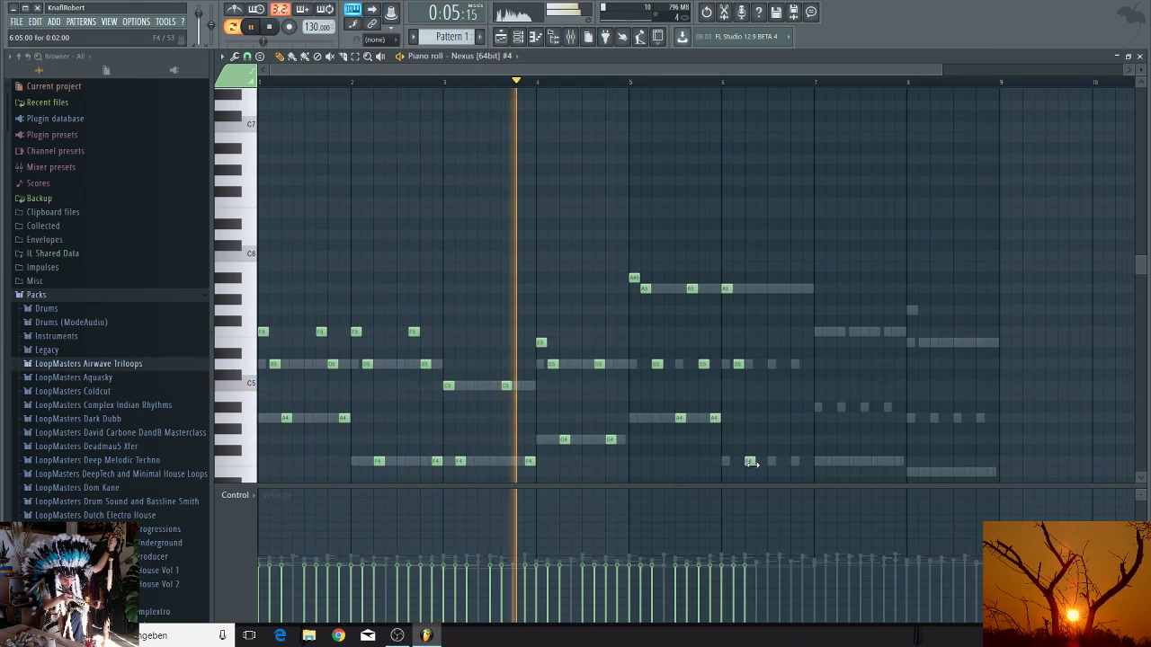
{"action": "scroll", "coordinate": [746, 463], "scroll_direction": "down", "scroll_amount": 2}
{"action": "left_click", "coordinate": [773, 428]}
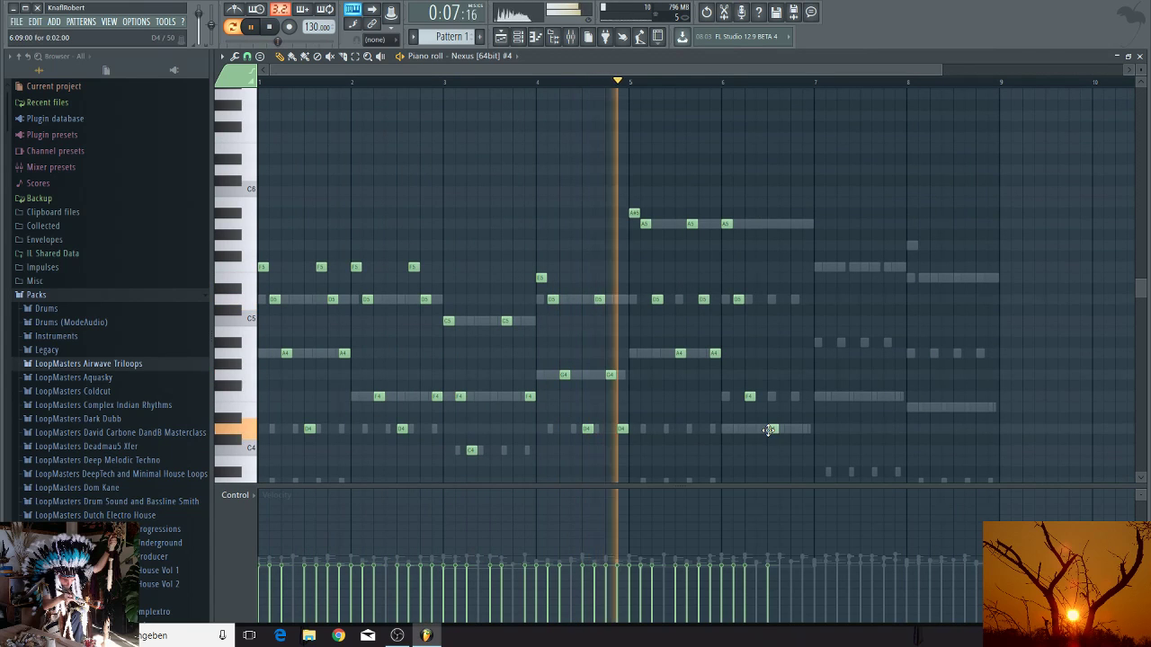
{"action": "left_click", "coordinate": [784, 225]}
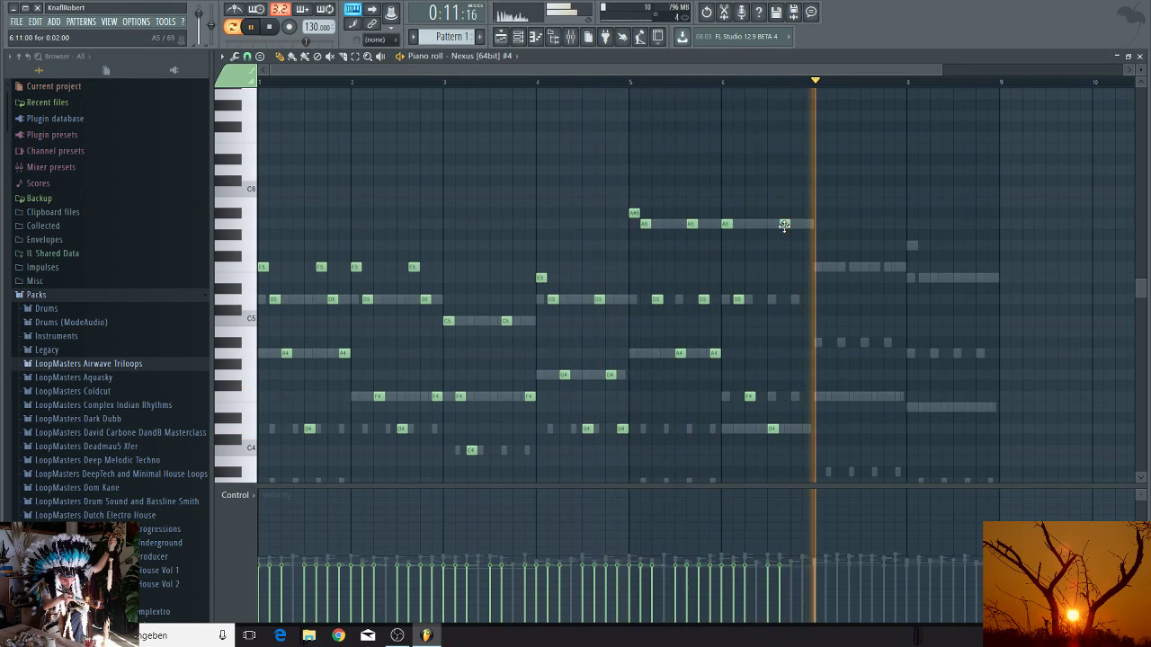
{"action": "left_click", "coordinate": [796, 299]}
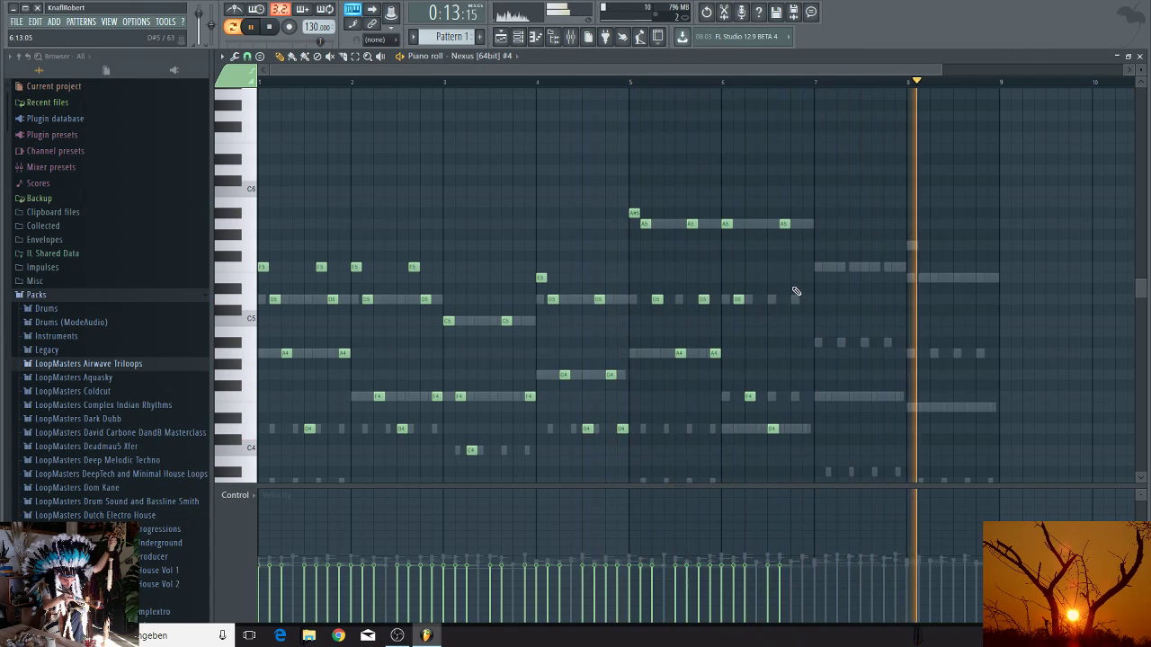
{"action": "left_click", "coordinate": [805, 398]}
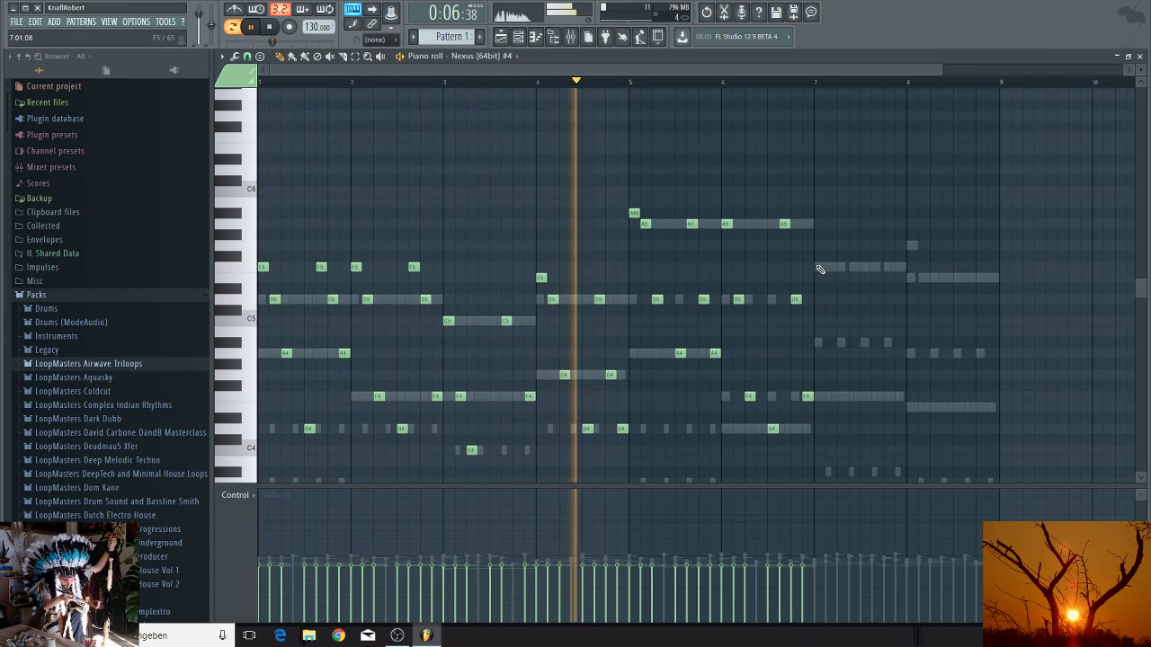
Step: Build bar 7 with F5, A#4, F4 and A#3 at steps 1, 3, 5 and 9, plus F5, A#4 and F4 from step 11
{"action": "left_click", "coordinate": [819, 268]}
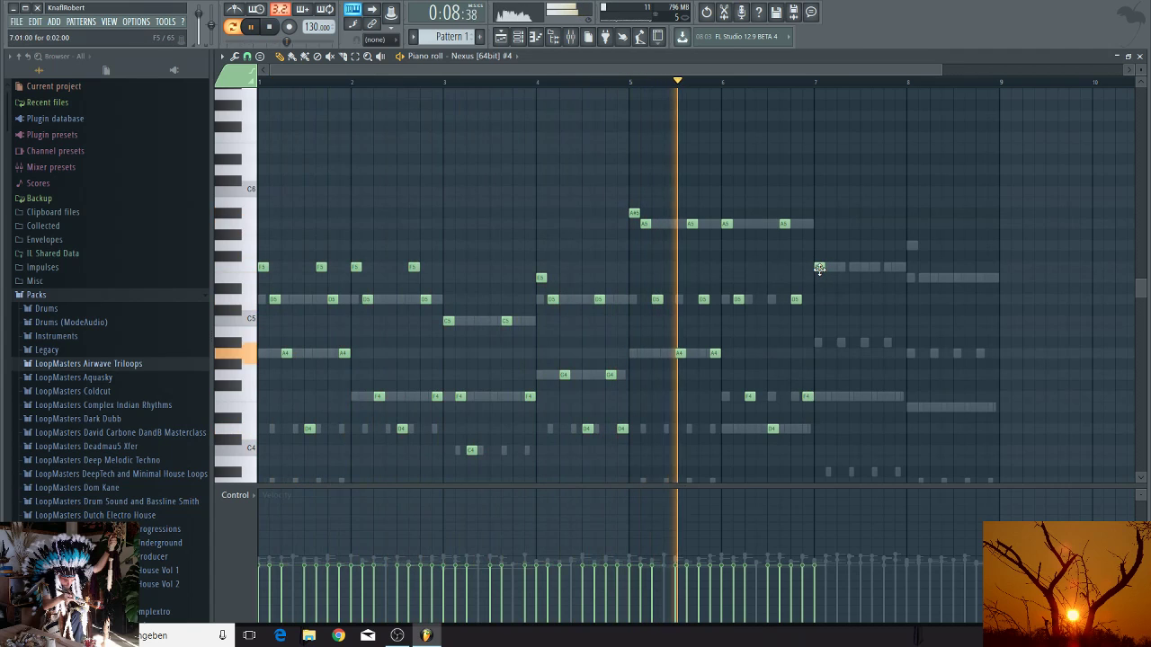
{"action": "left_click", "coordinate": [831, 343]}
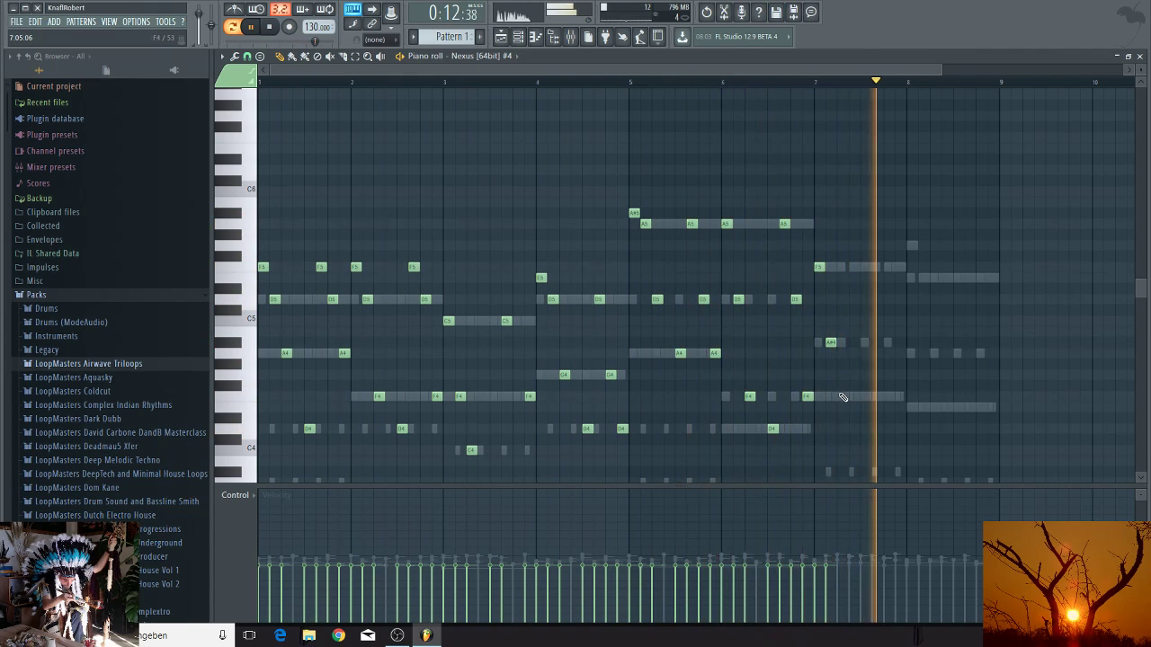
{"action": "left_click", "coordinate": [842, 397]}
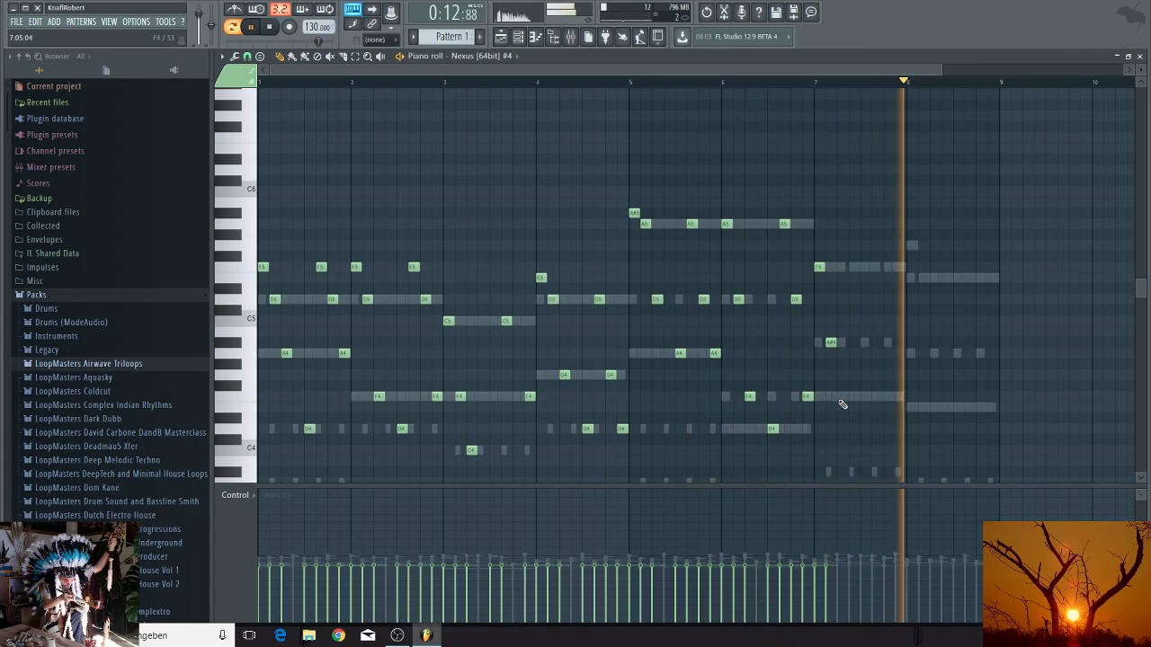
{"action": "left_click", "coordinate": [863, 472]}
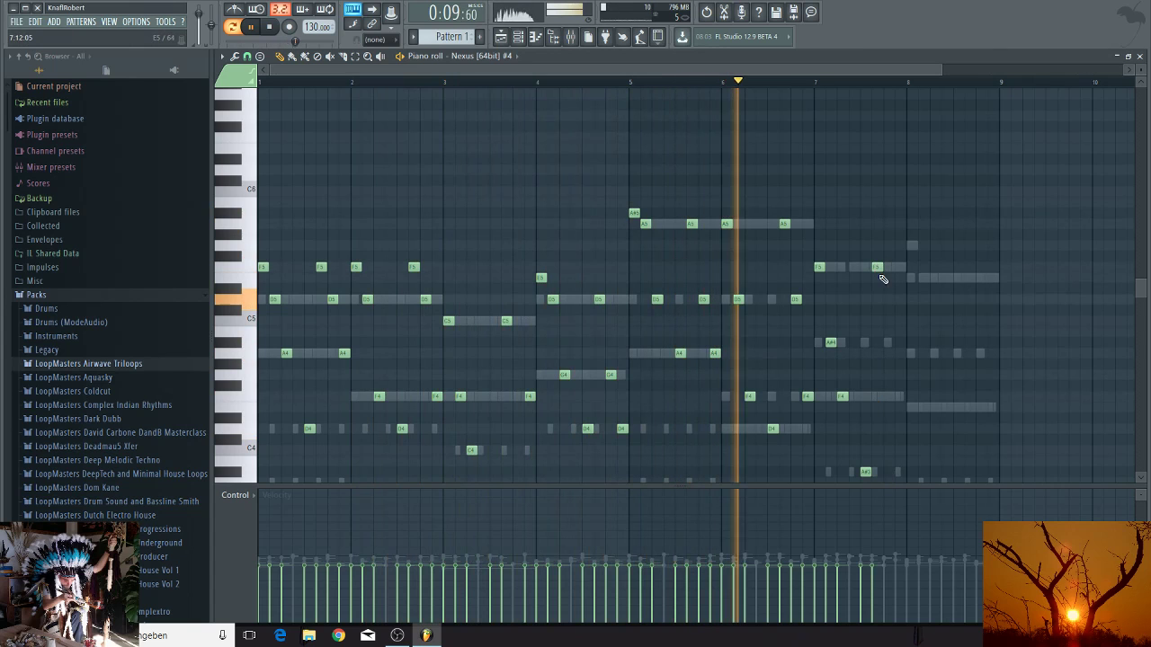
{"action": "left_click", "coordinate": [893, 342]}
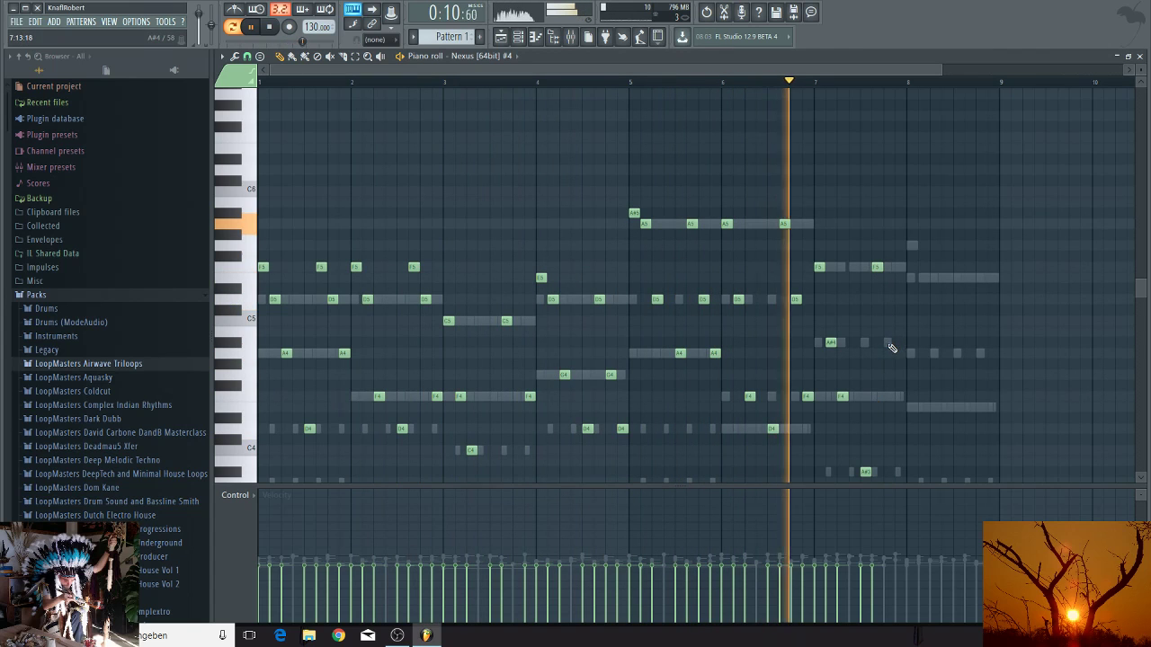
{"action": "left_click", "coordinate": [899, 398]}
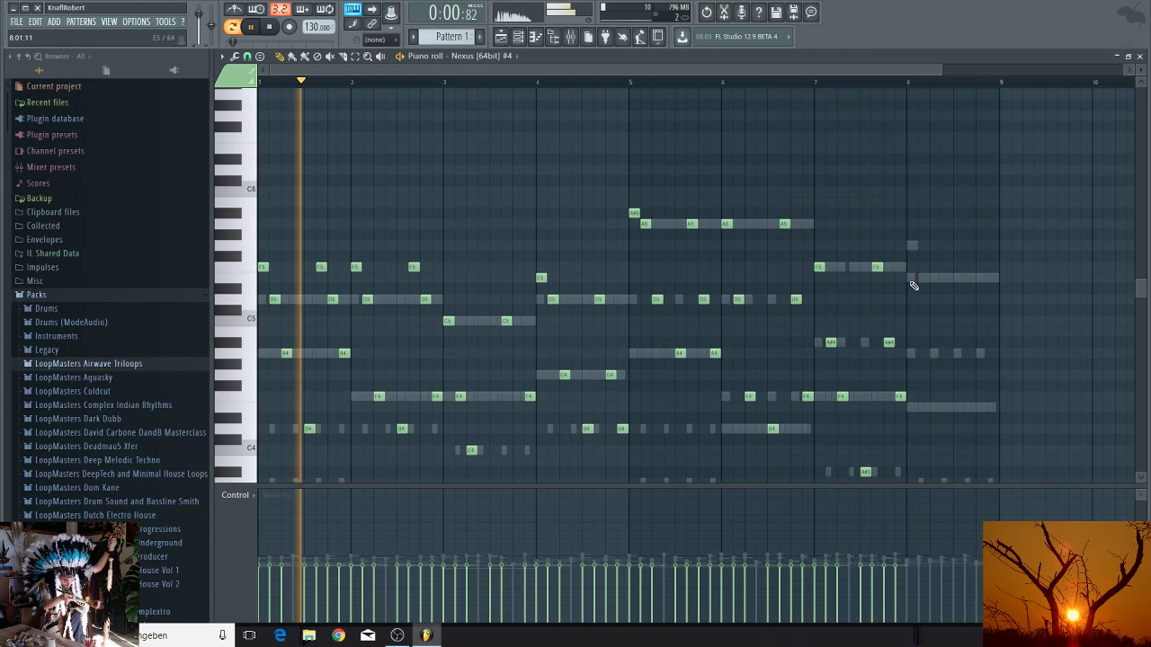
Step: Fill bar 8 with G5, E5, A4, E4, A4, E5, A3 and E4 at steps 1, 3, 5, 7, 9, 11, 13 and 15
{"action": "left_click", "coordinate": [912, 245]}
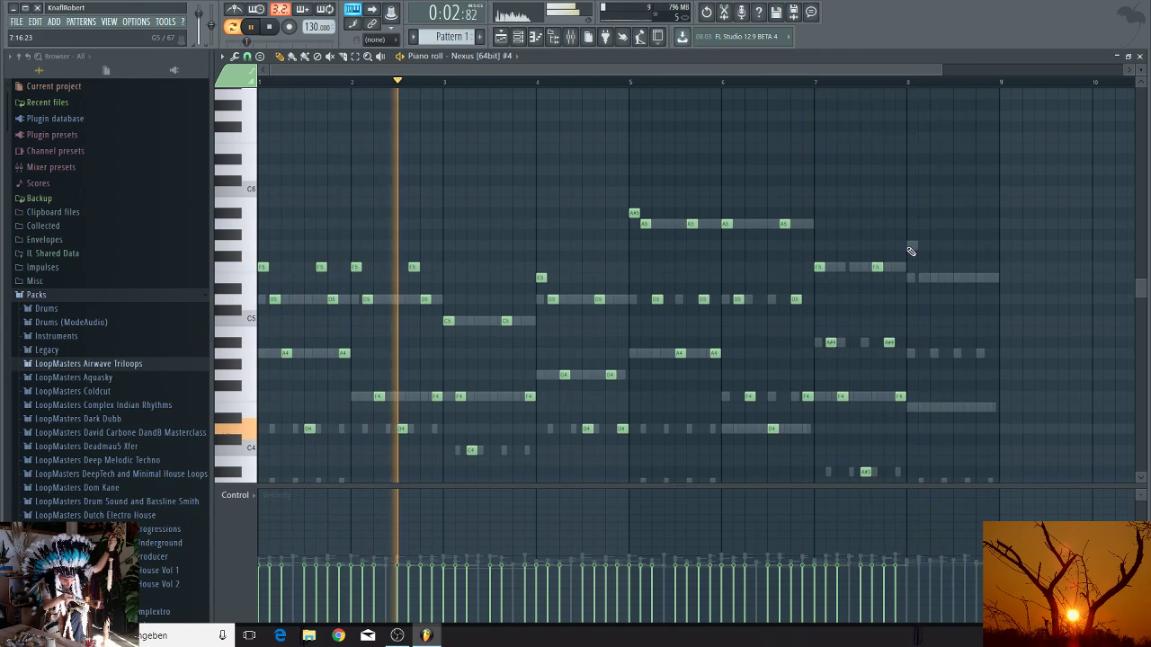
{"action": "left_click", "coordinate": [922, 279]}
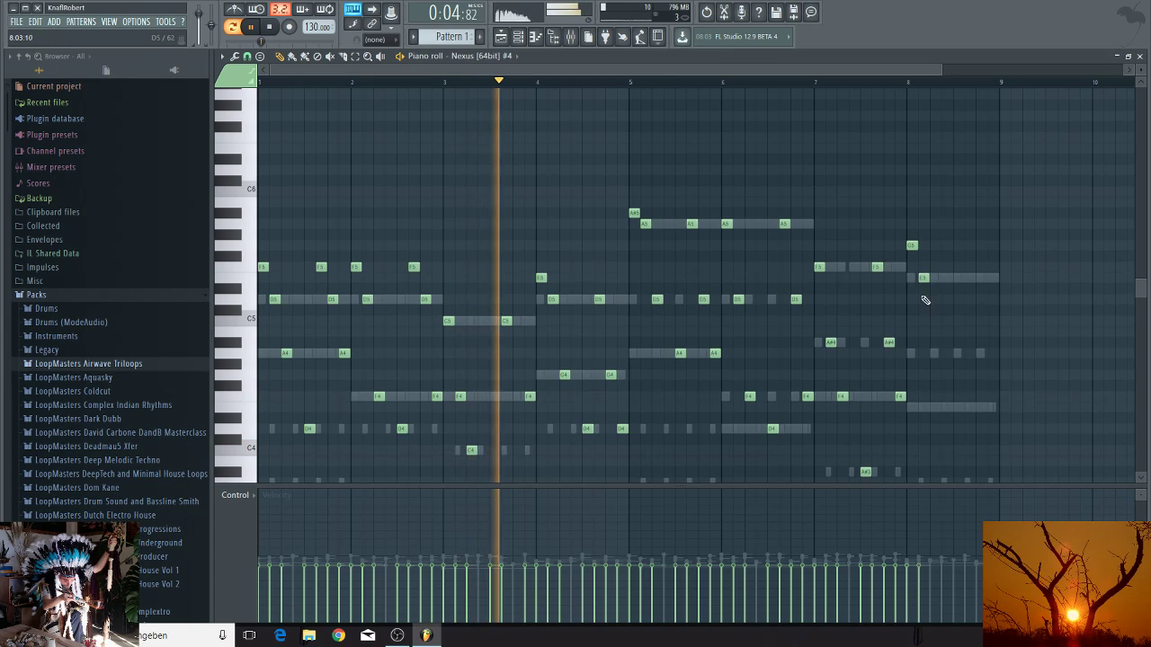
{"action": "left_click", "coordinate": [935, 353]}
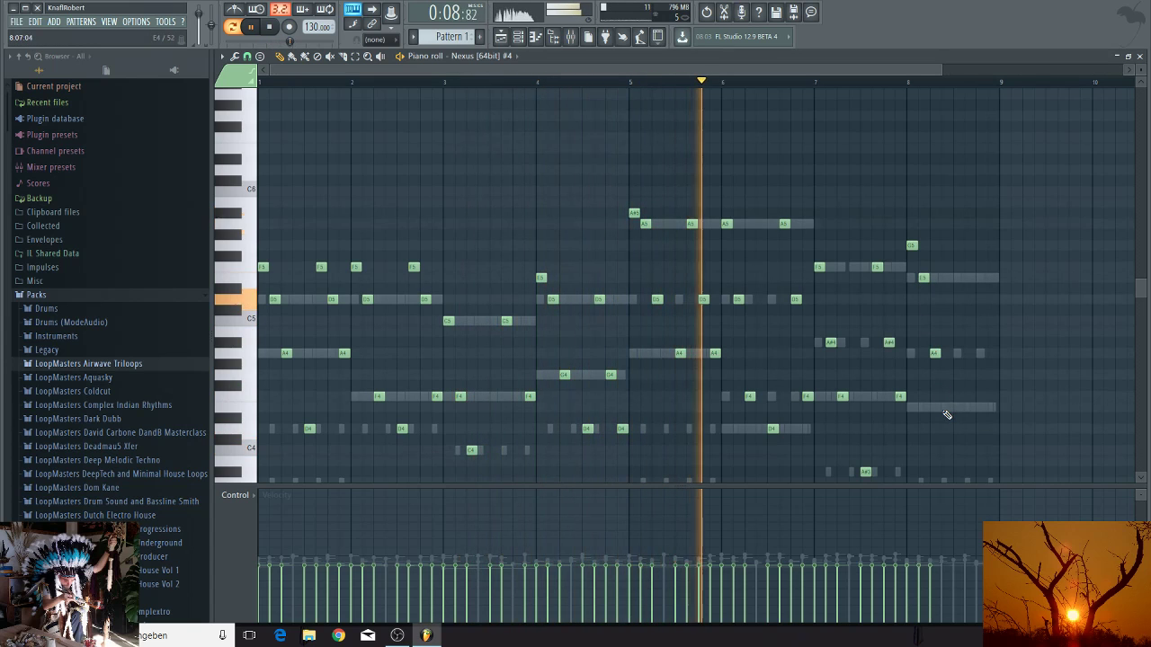
{"action": "left_click", "coordinate": [945, 408]}
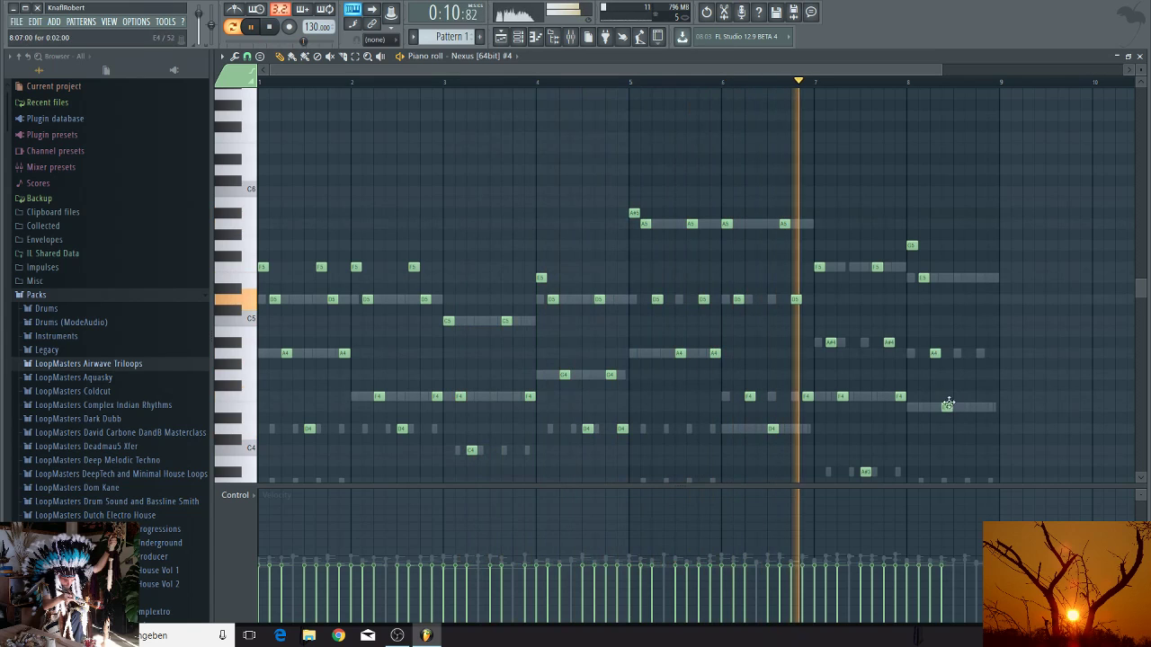
{"action": "left_click", "coordinate": [957, 352]}
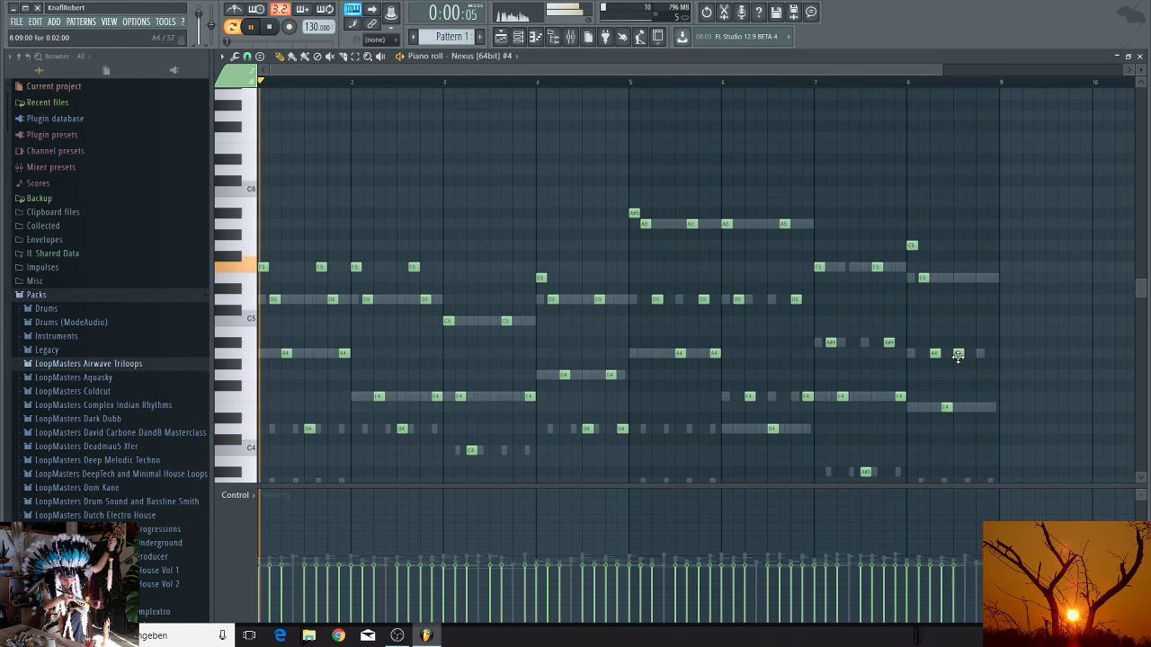
{"action": "left_click", "coordinate": [969, 279]}
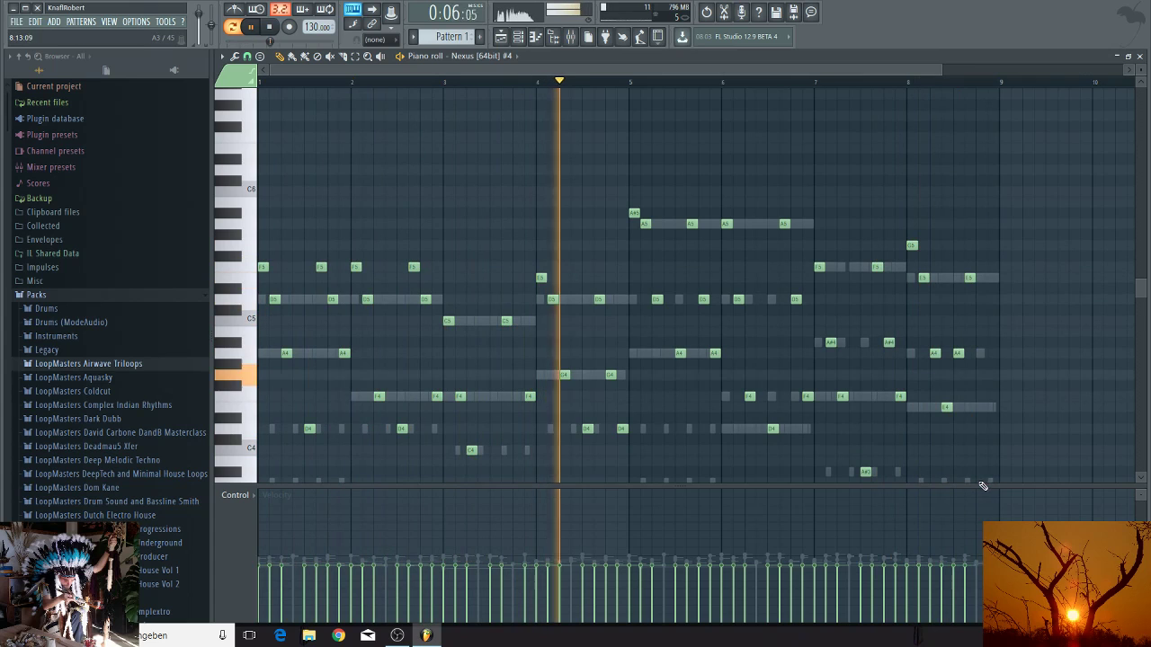
{"action": "left_click", "coordinate": [978, 408]}
{"action": "left_click_drag", "start_coordinate": [978, 409], "coordinate": [993, 409]}
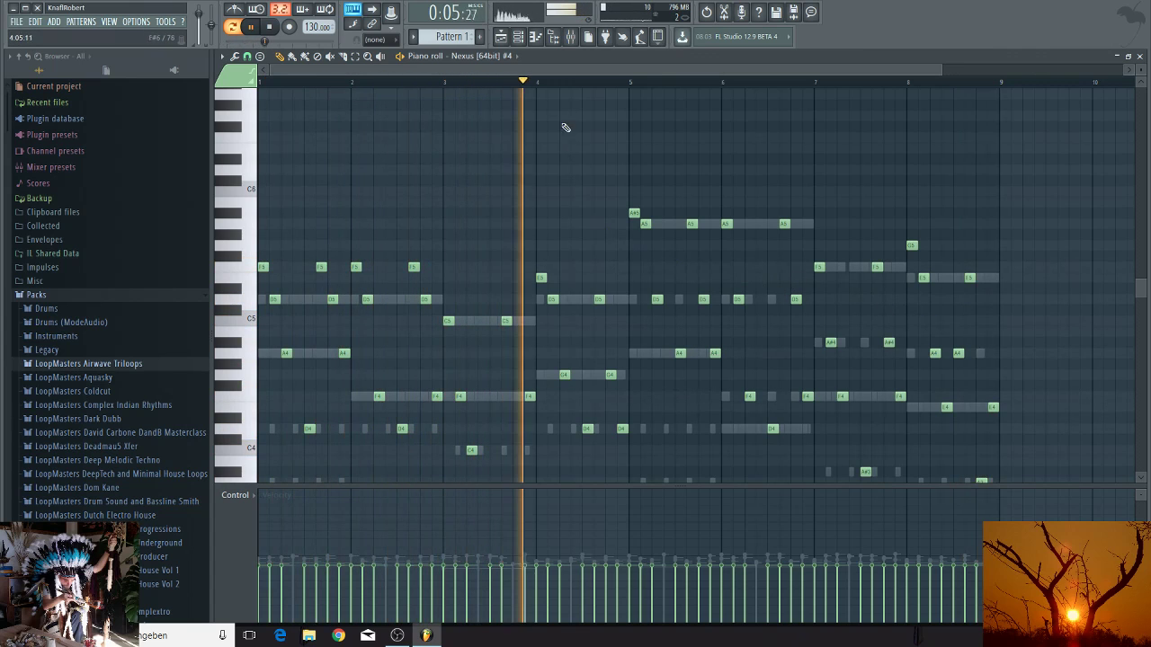
Step: Audition Concert Ukulele and Concert Guitar on Nexus #4, settle on GT Ballad E-Bass, and return to its piano roll
{"action": "key", "text": "F6"}
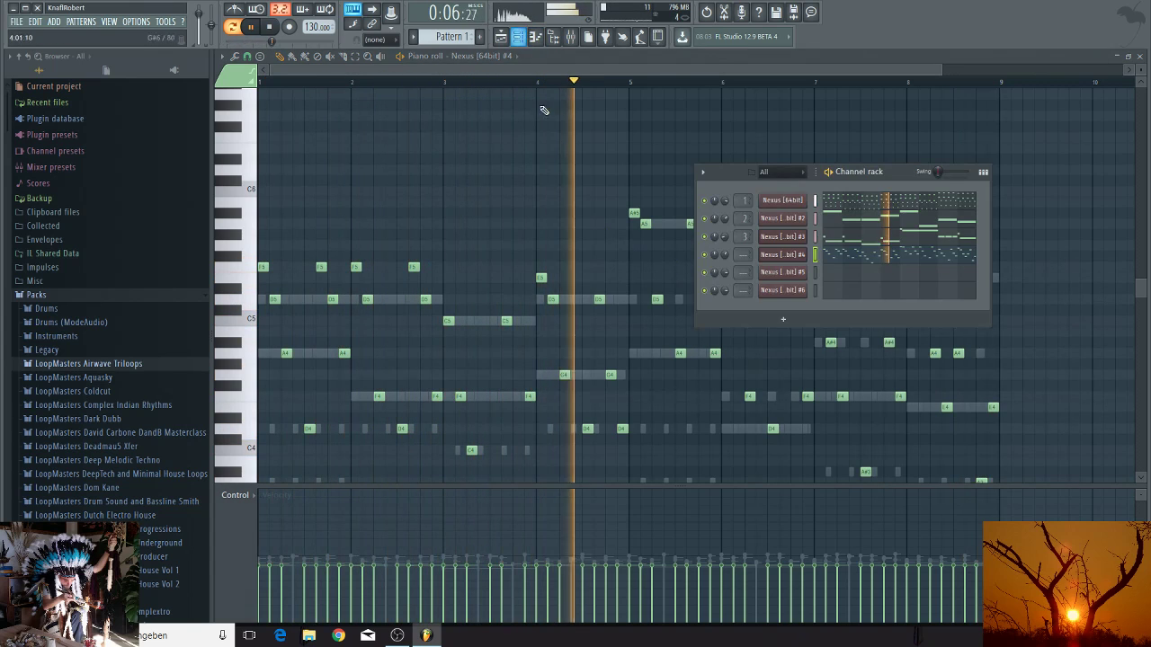
{"action": "left_click", "coordinate": [792, 254]}
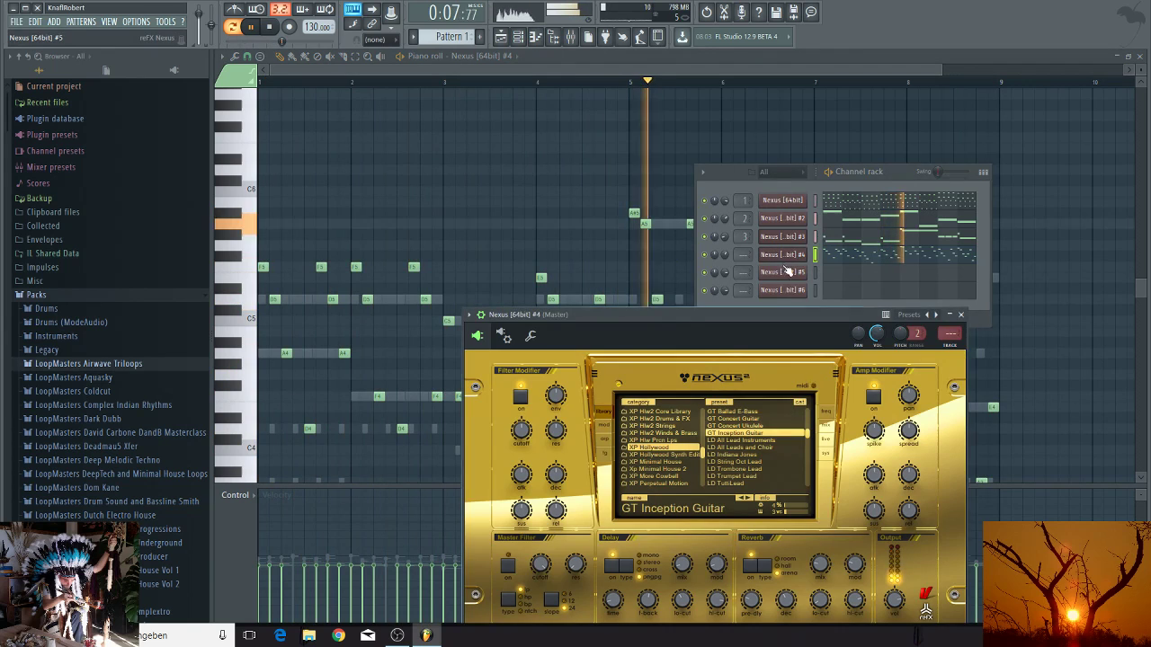
{"action": "left_click", "coordinate": [741, 498]}
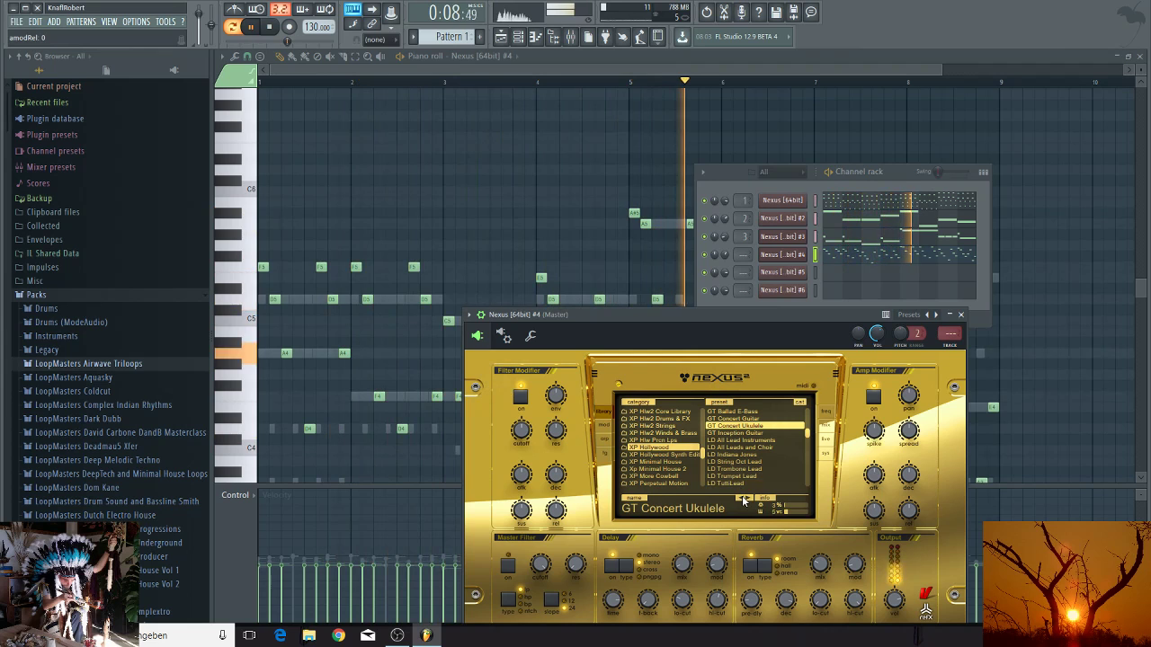
{"action": "left_click", "coordinate": [741, 499]}
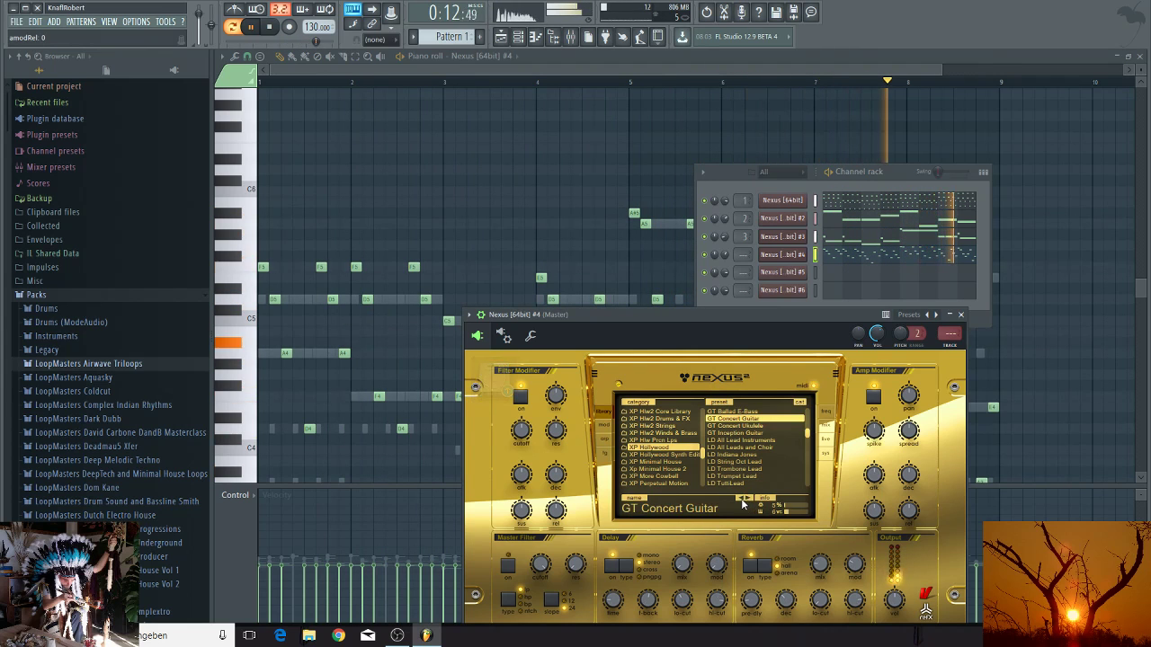
{"action": "left_click", "coordinate": [741, 498]}
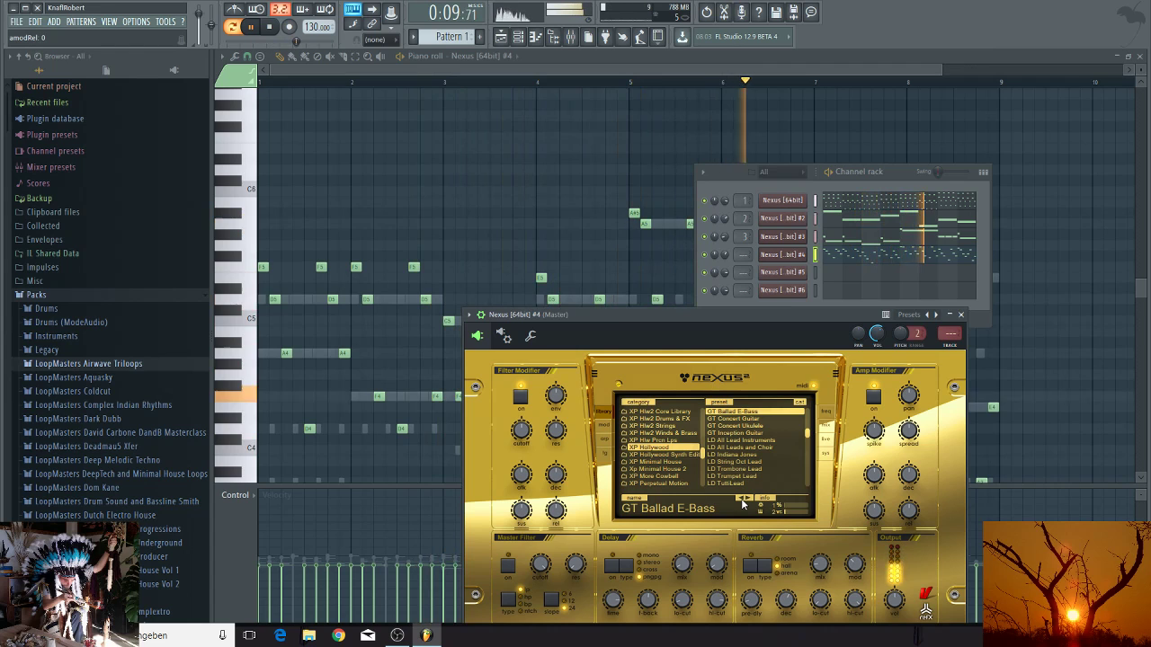
{"action": "left_click", "coordinate": [557, 182]}
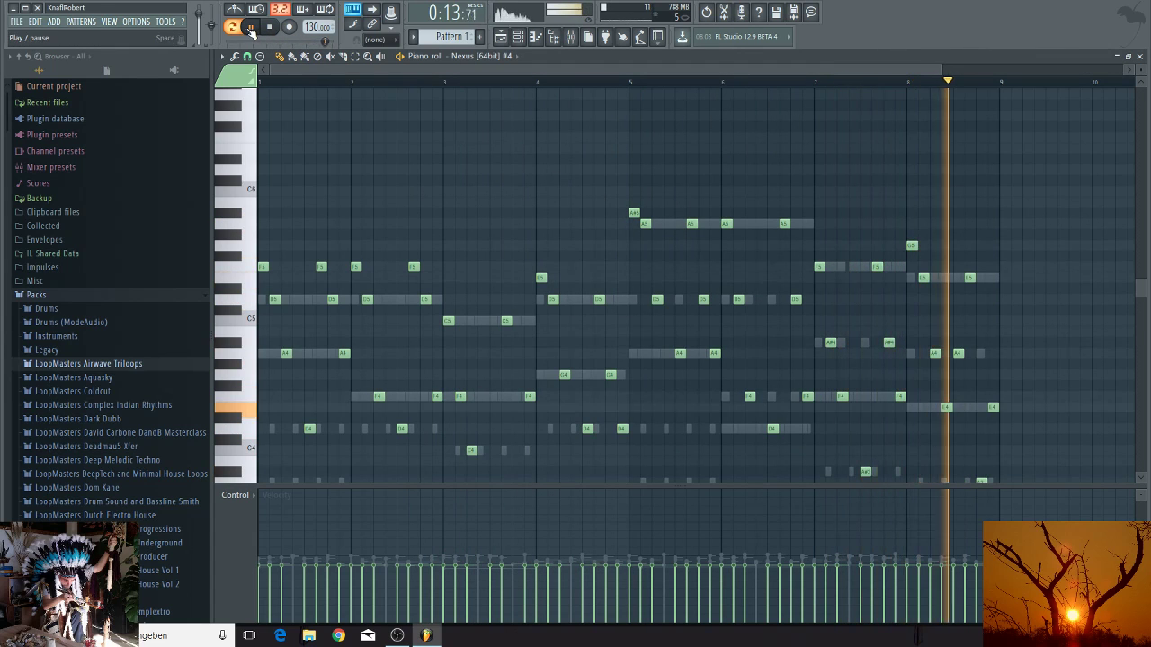
Step: Apply a slight bipolar random velocity variation to the Nexus #4 notes with the Randomize tool's levels, without generating a pattern
{"action": "left_click", "coordinate": [233, 56]}
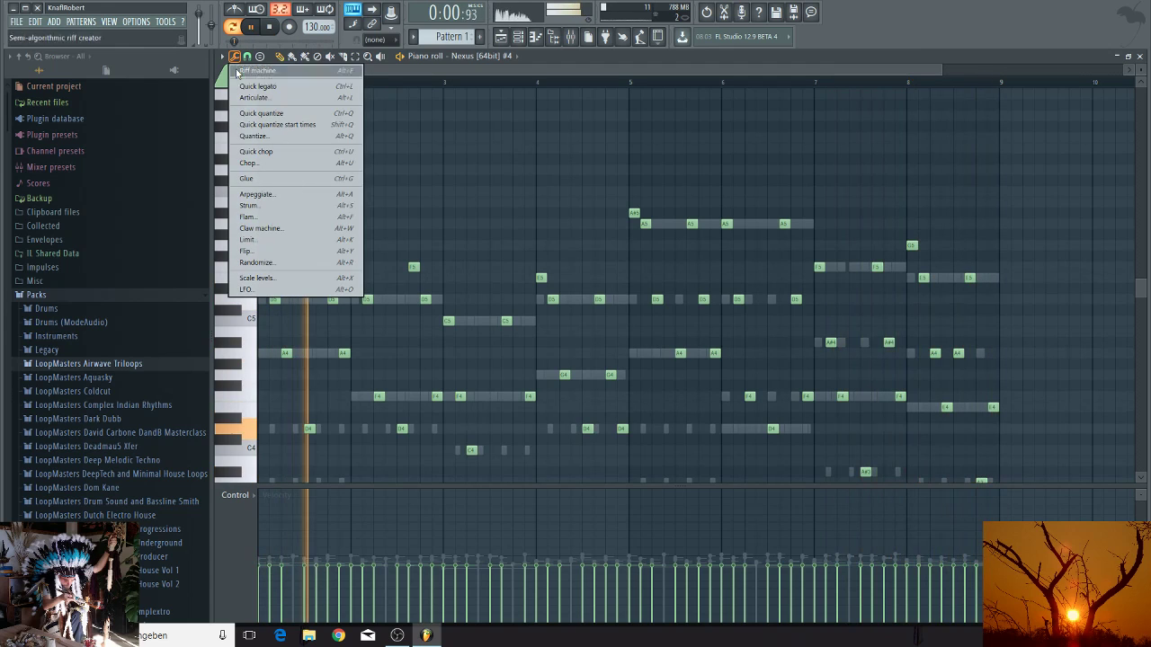
{"action": "left_click", "coordinate": [256, 262]}
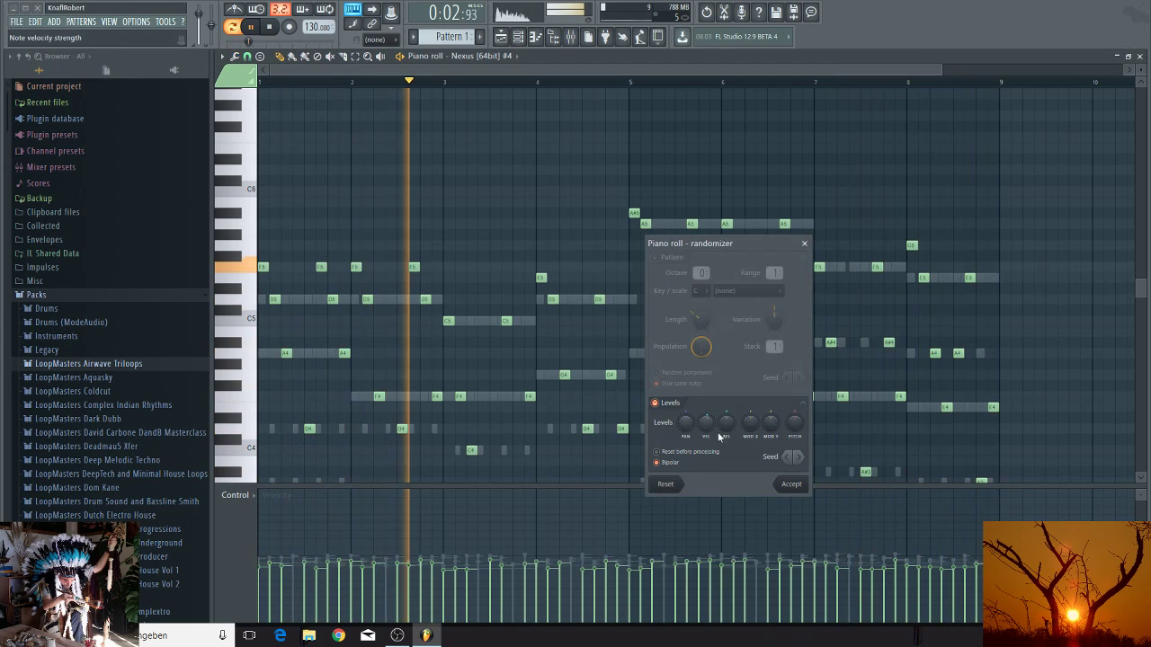
{"action": "left_click", "coordinate": [789, 484]}
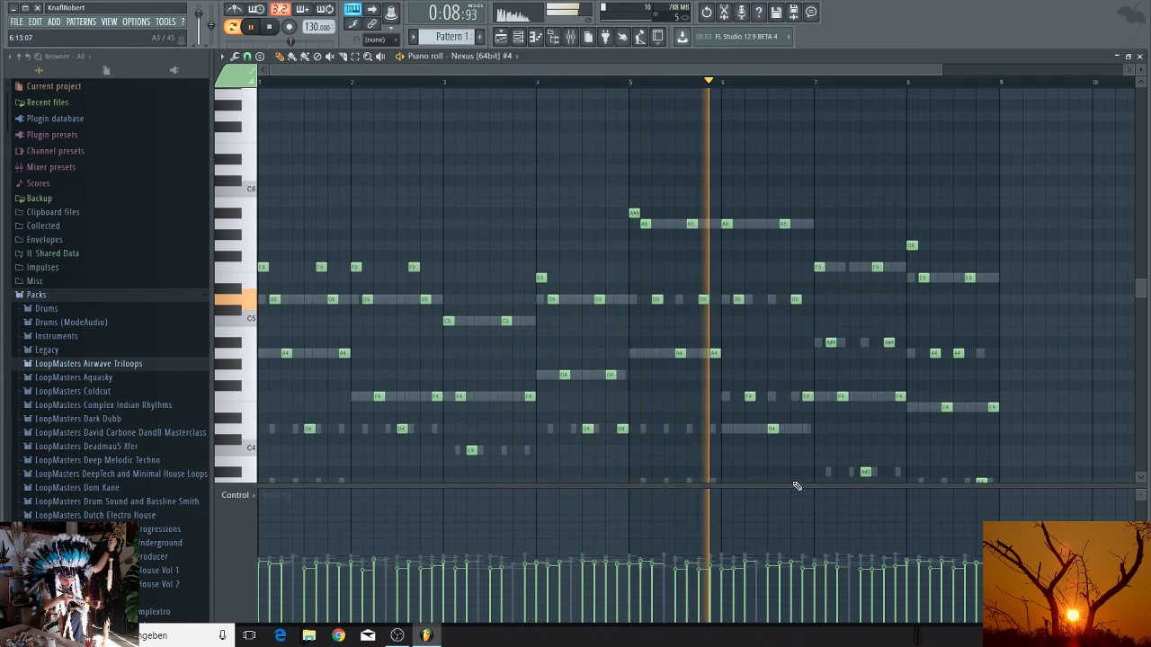
Step: Route the Nexus #4 channel to mixer track 4 and lower that track's fader slightly
{"action": "left_click", "coordinate": [501, 37]}
{"action": "left_click", "coordinate": [520, 37]}
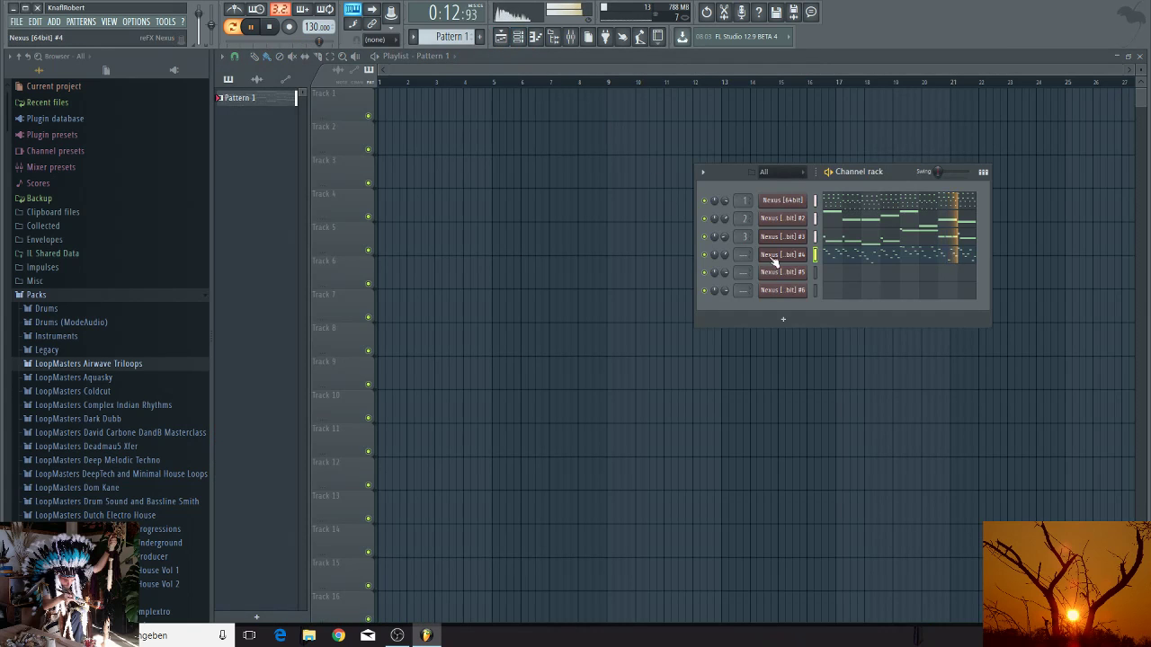
{"action": "left_click", "coordinate": [773, 257]}
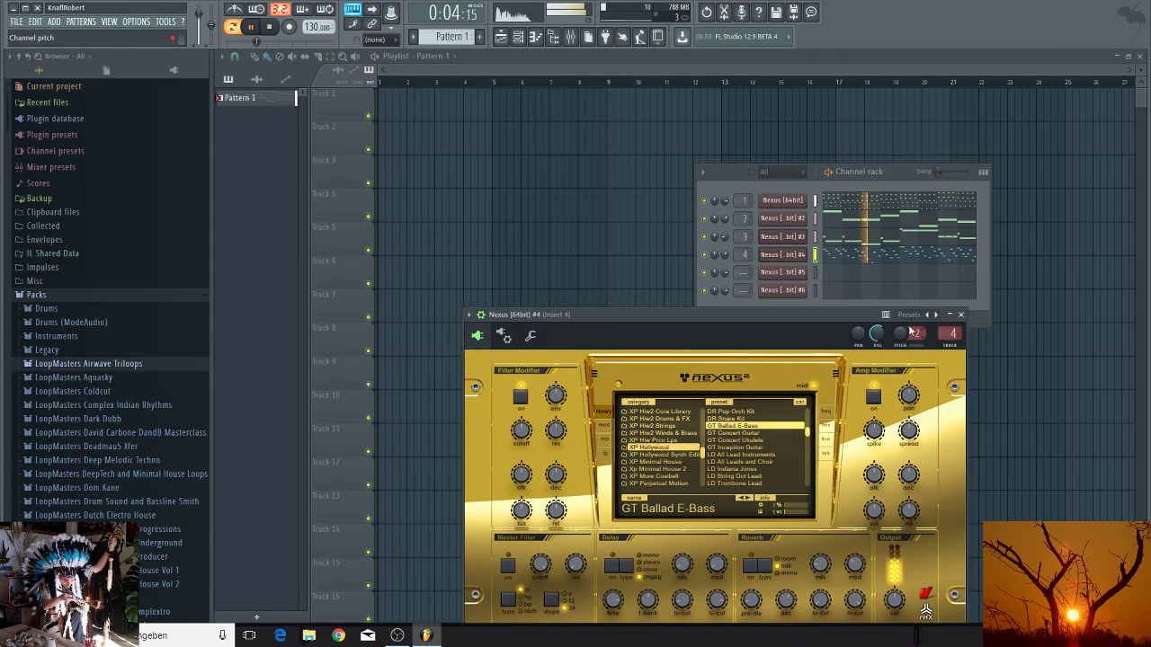
{"action": "left_click", "coordinate": [570, 36]}
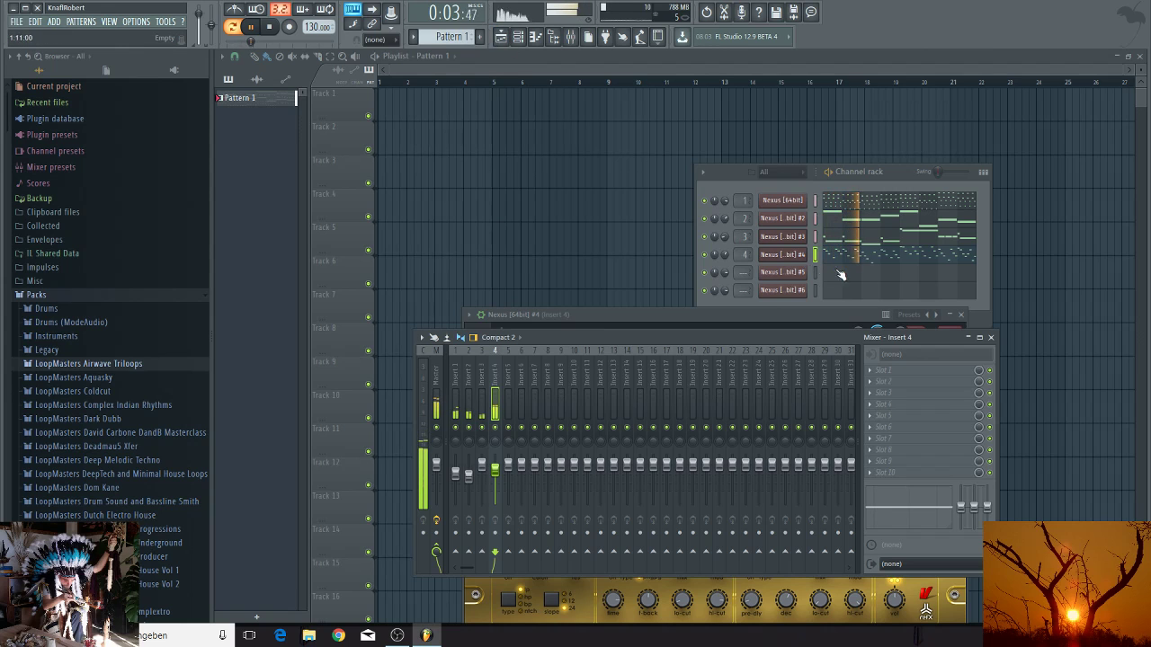
Step: Load the LP Art of War preset from the XP Hlw Prcn Lps category into Nexus #5
{"action": "left_click", "coordinate": [790, 275]}
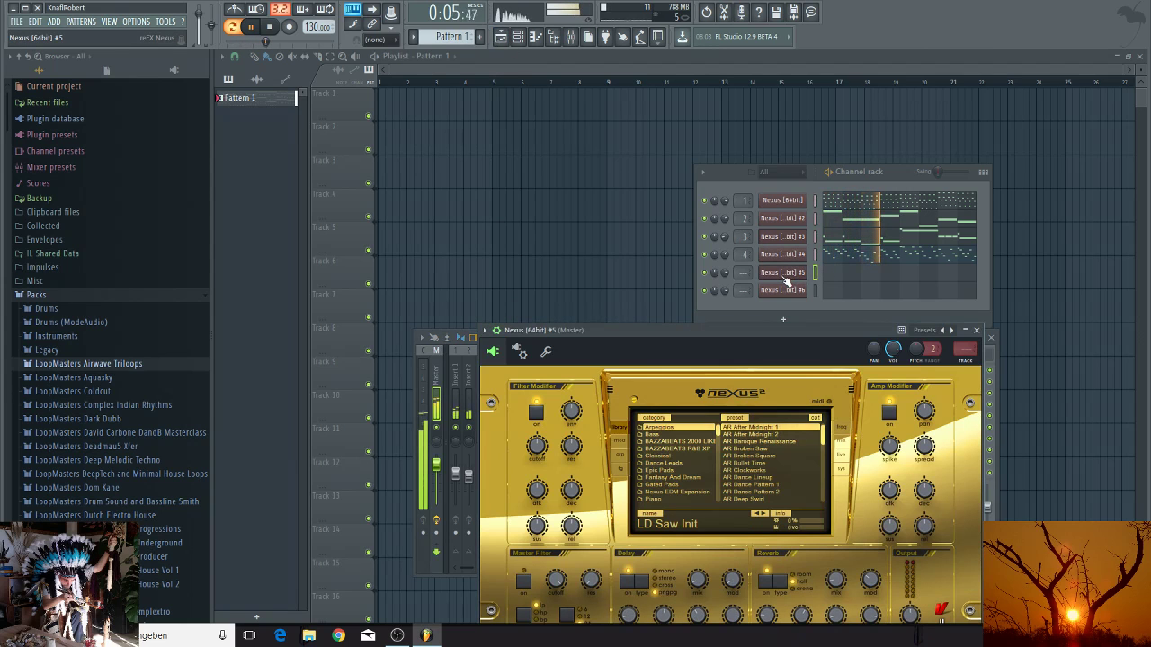
{"action": "scroll", "coordinate": [695, 453], "scroll_direction": "down", "scroll_amount": 10}
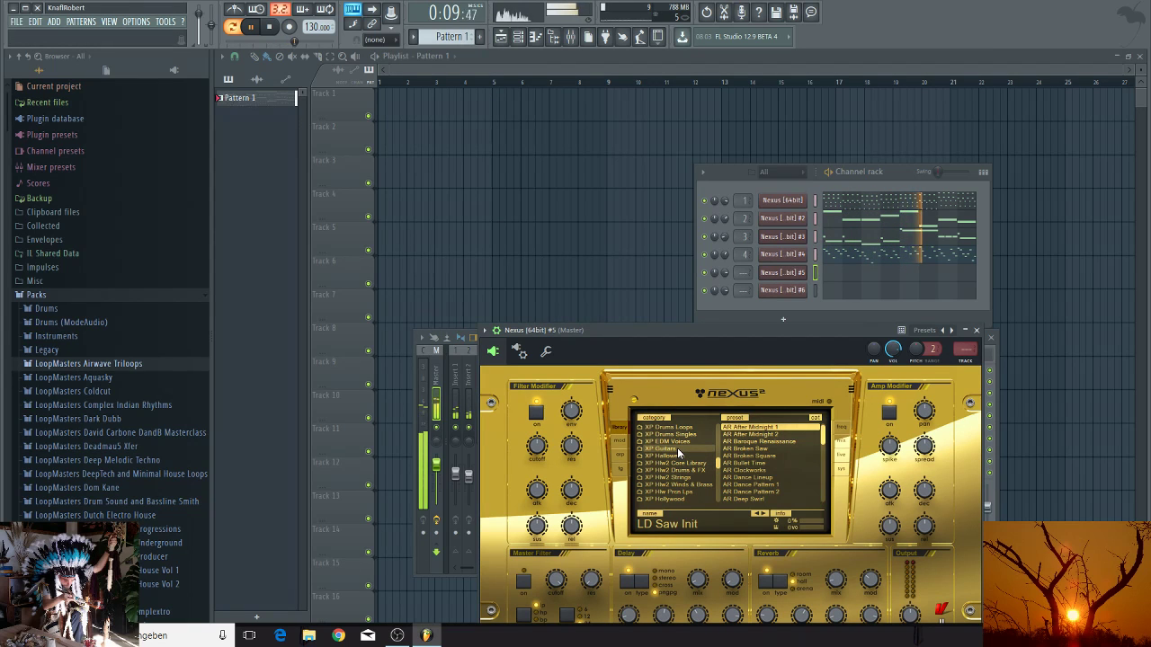
{"action": "left_click", "coordinate": [682, 492]}
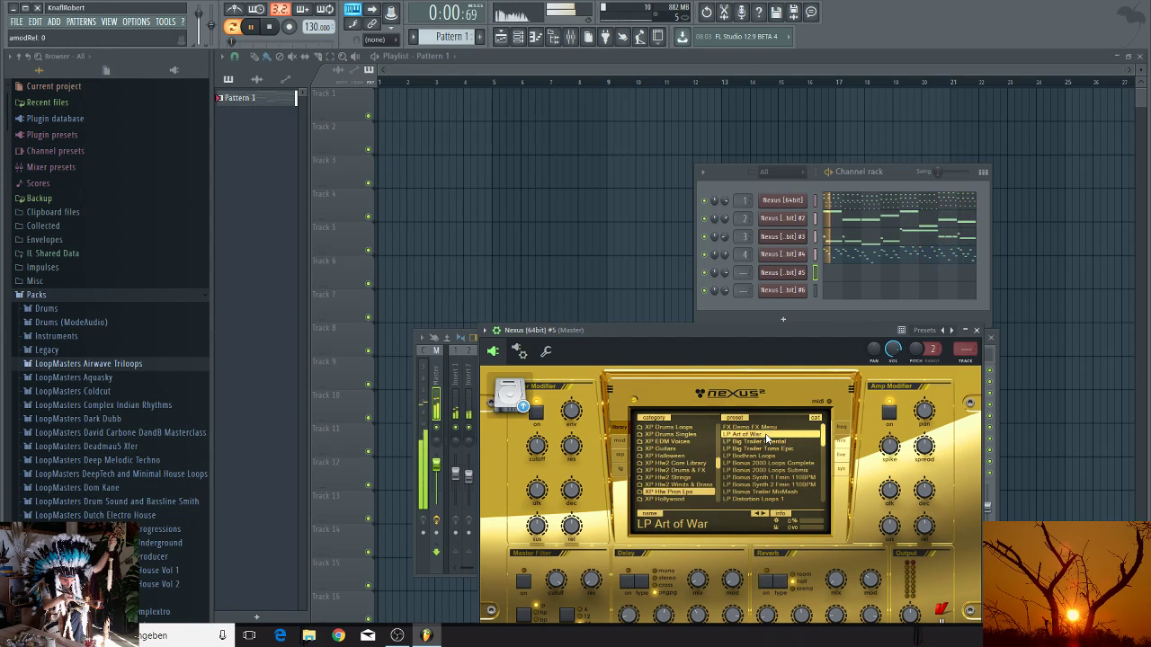
Step: Draw a four-bar E4 note from bar 1 in the Nexus #5 piano roll and listen to the loop
{"action": "right_click", "coordinate": [801, 275]}
{"action": "left_click", "coordinate": [828, 277]}
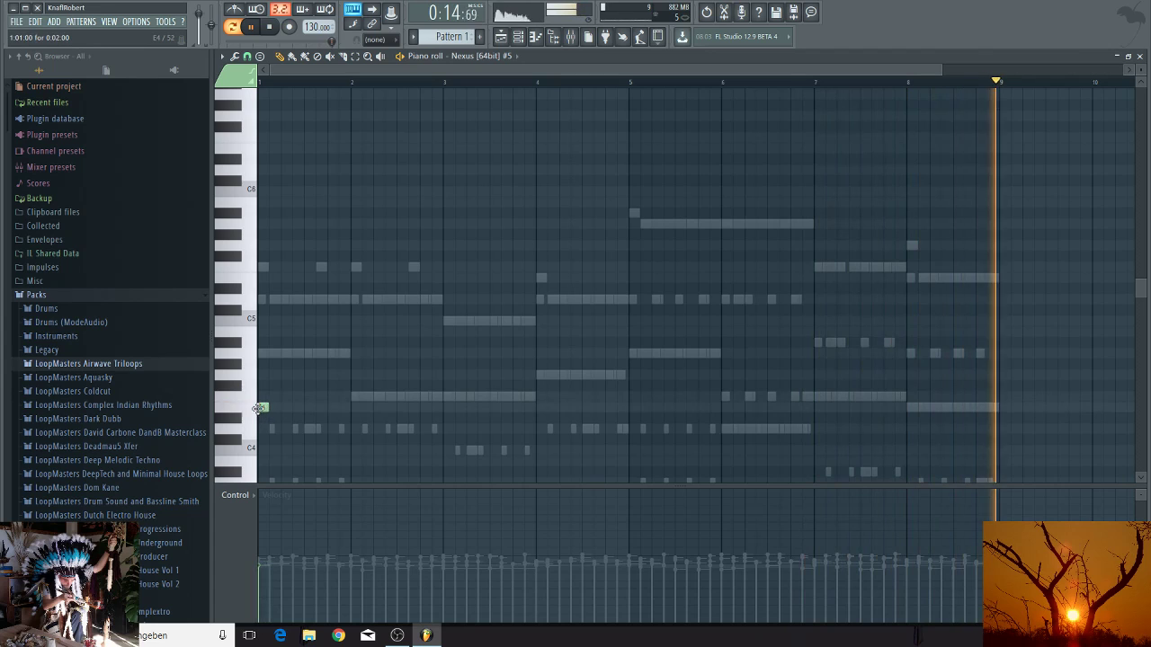
{"action": "left_click", "coordinate": [263, 408]}
{"action": "left_click_drag", "start_coordinate": [281, 409], "coordinate": [629, 441]}
{"action": "key", "text": "space"}
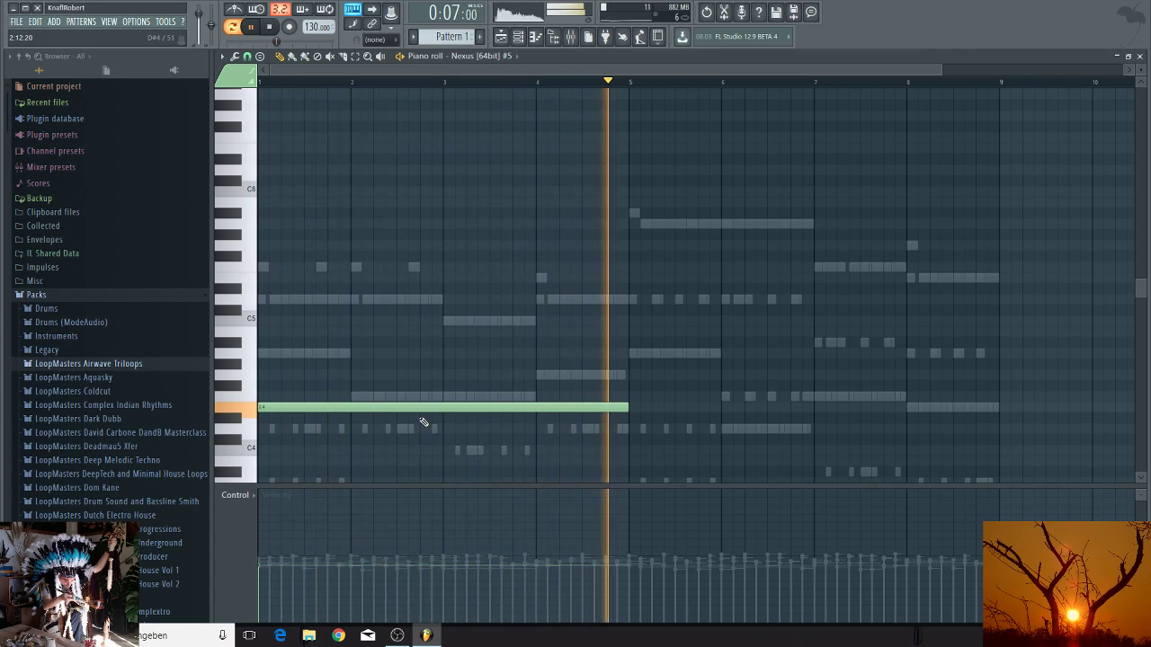
Step: Move the four-bar percussion loop note to A3 and add a matching A3 note across bars 5 to 8
{"action": "key", "text": "space"}
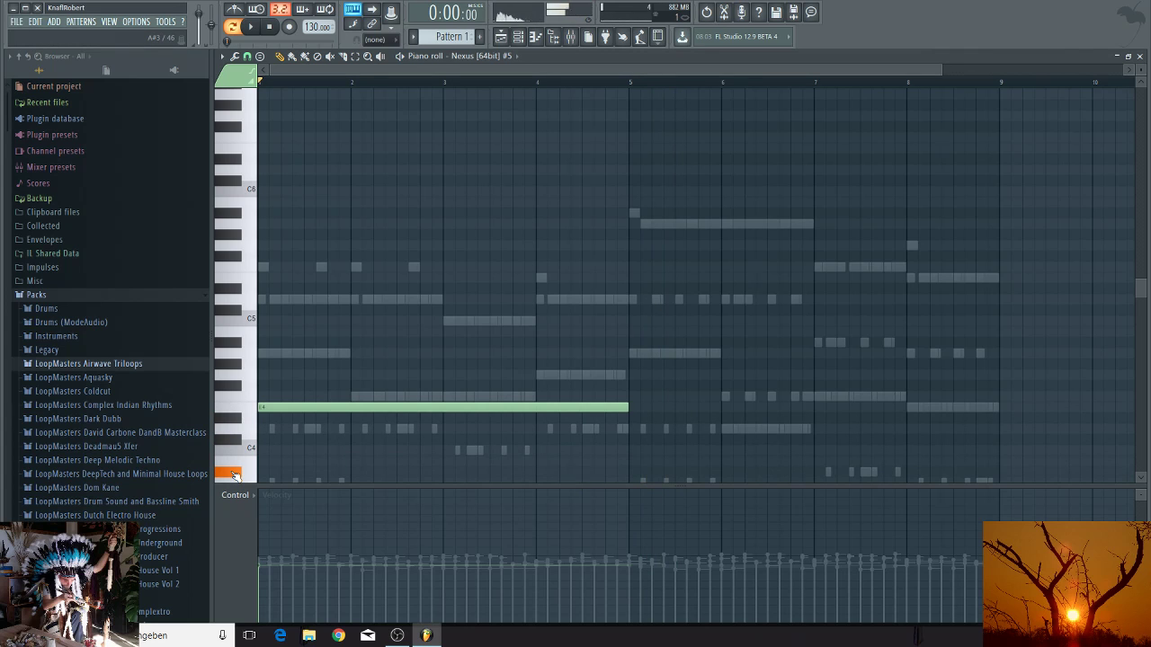
{"action": "scroll", "coordinate": [234, 472], "scroll_direction": "down", "scroll_amount": 3}
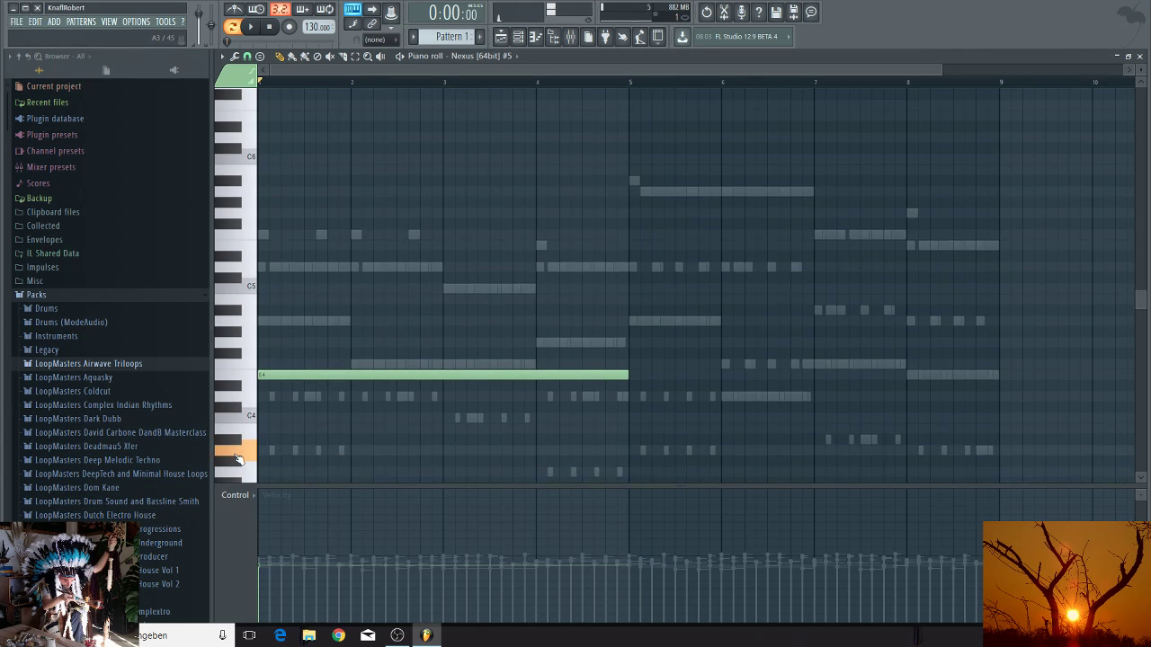
{"action": "left_click_drag", "start_coordinate": [276, 388], "coordinate": [254, 460]}
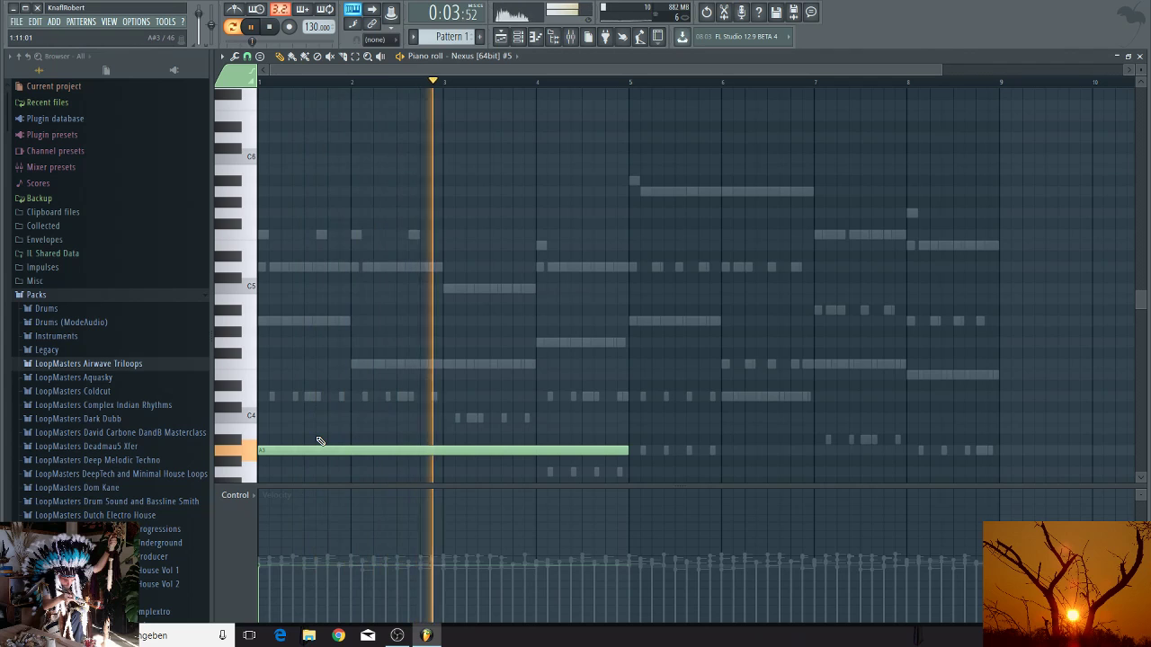
{"action": "left_click", "coordinate": [634, 457]}
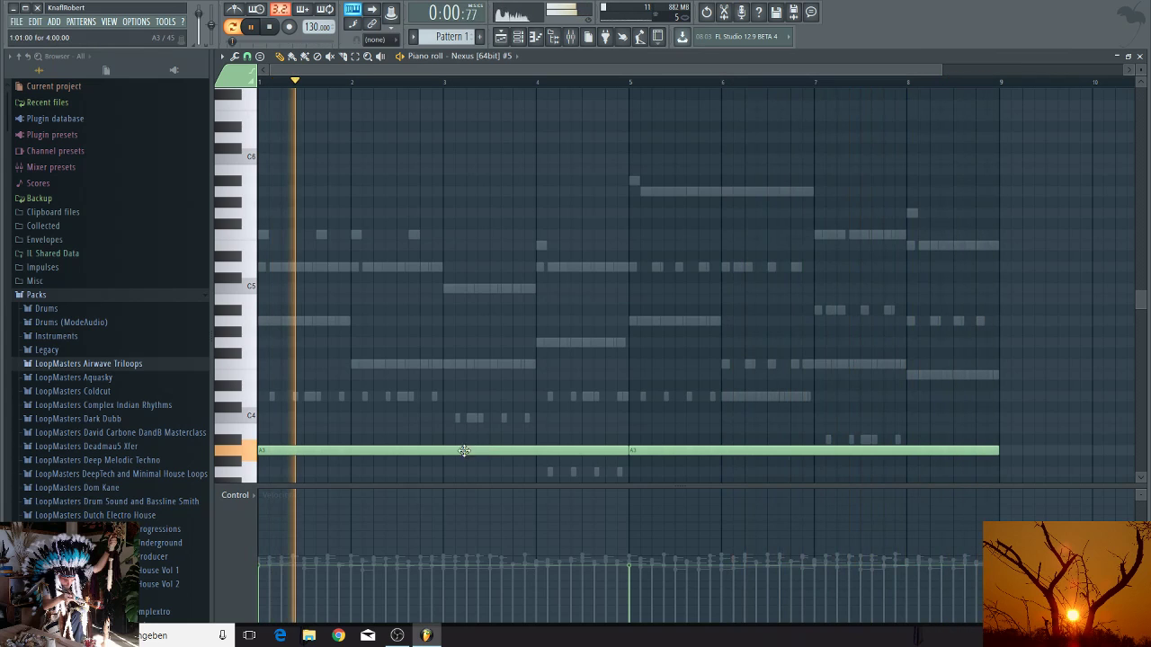
Step: Audition lower keys of the percussion preset, and add four-bar D3 notes starting at bars 1 and 5
{"action": "key", "text": "space"}
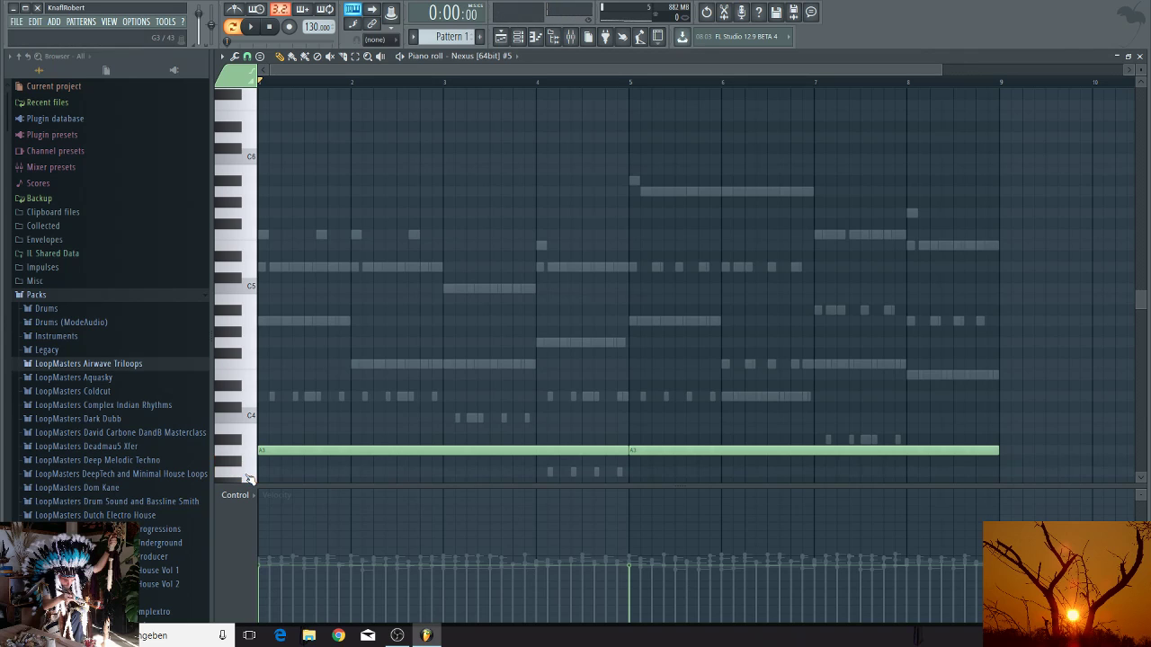
{"action": "scroll", "coordinate": [250, 479], "scroll_direction": "down", "scroll_amount": 1}
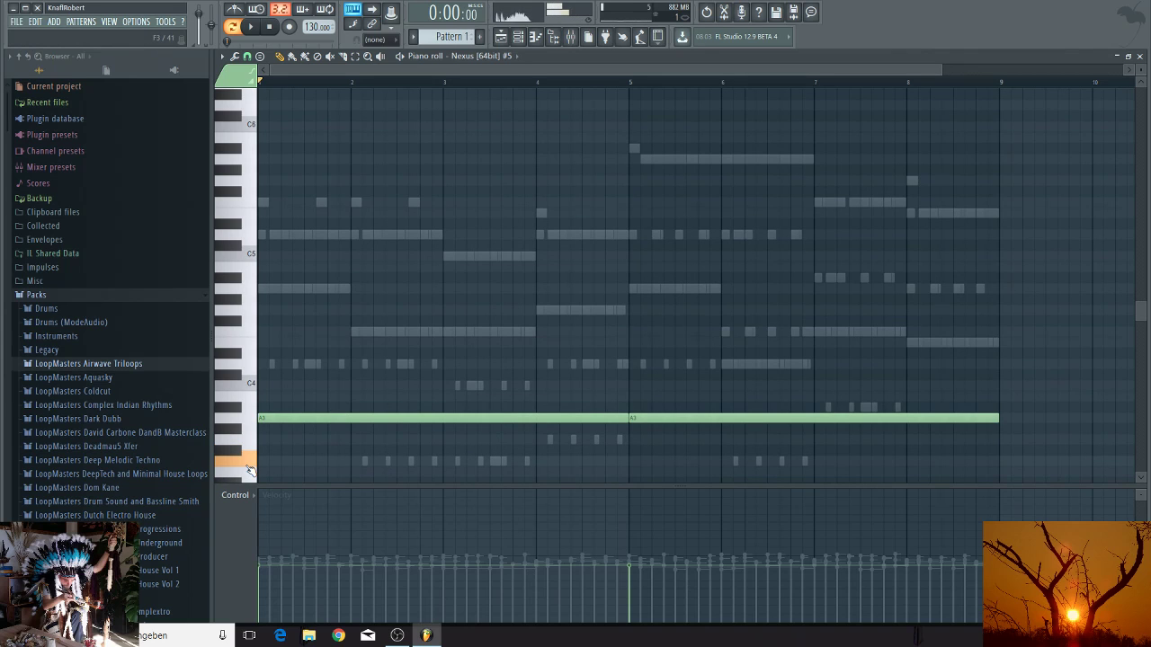
{"action": "scroll", "coordinate": [255, 479], "scroll_direction": "down", "scroll_amount": 1}
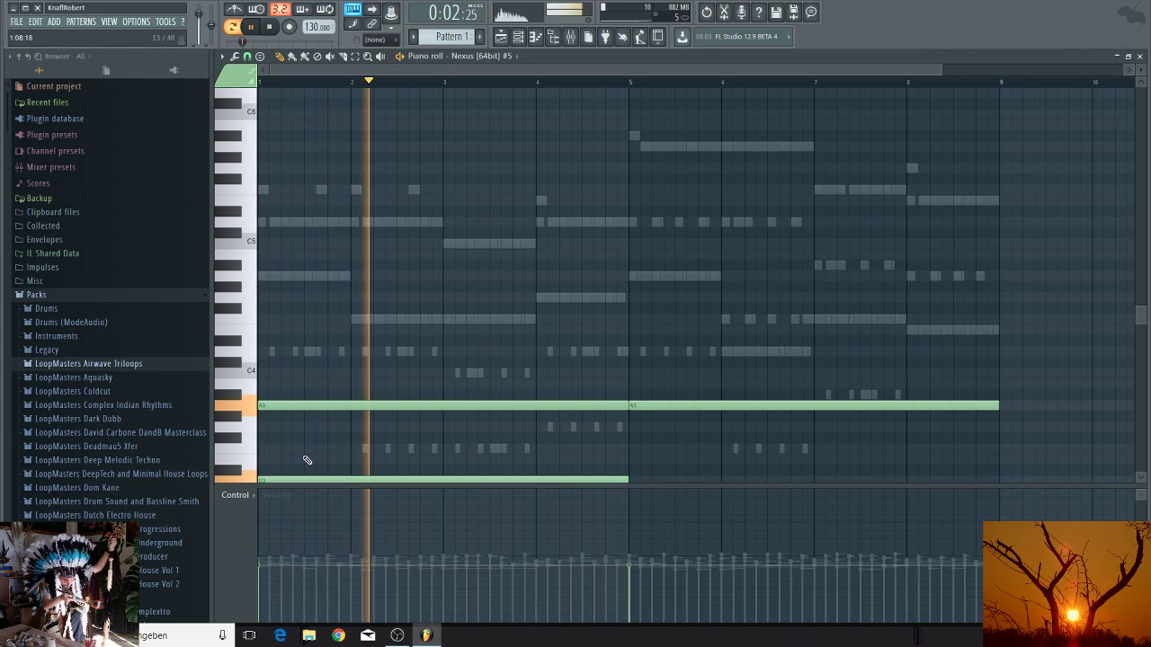
{"action": "scroll", "coordinate": [304, 461], "scroll_direction": "down", "scroll_amount": 1}
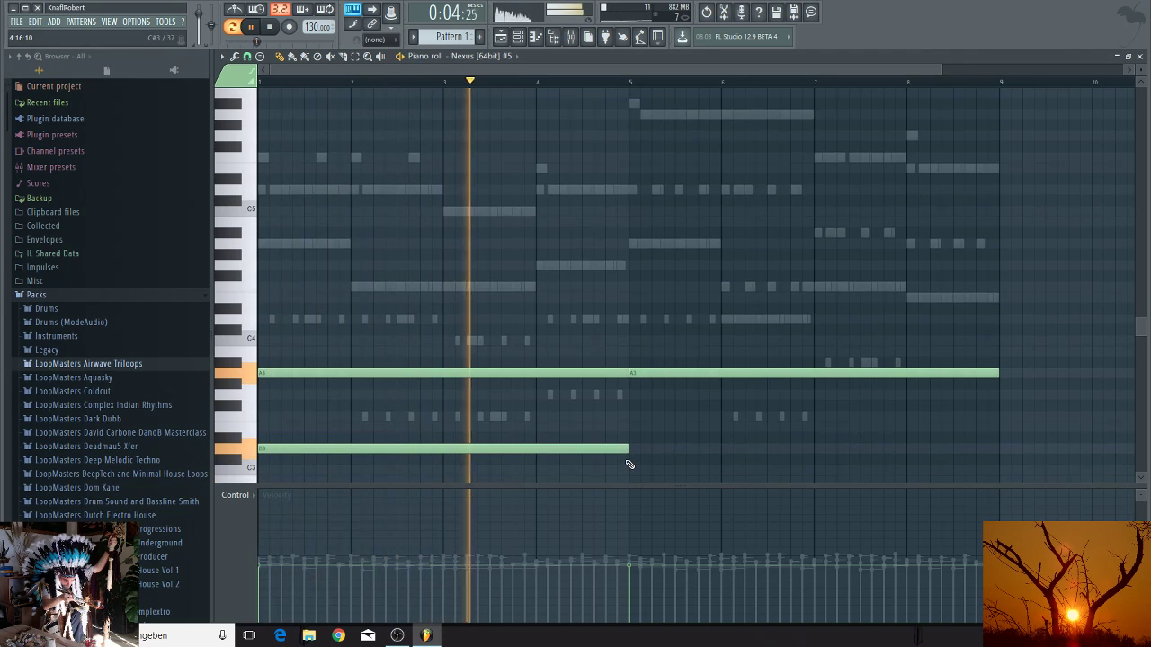
{"action": "left_click", "coordinate": [634, 449]}
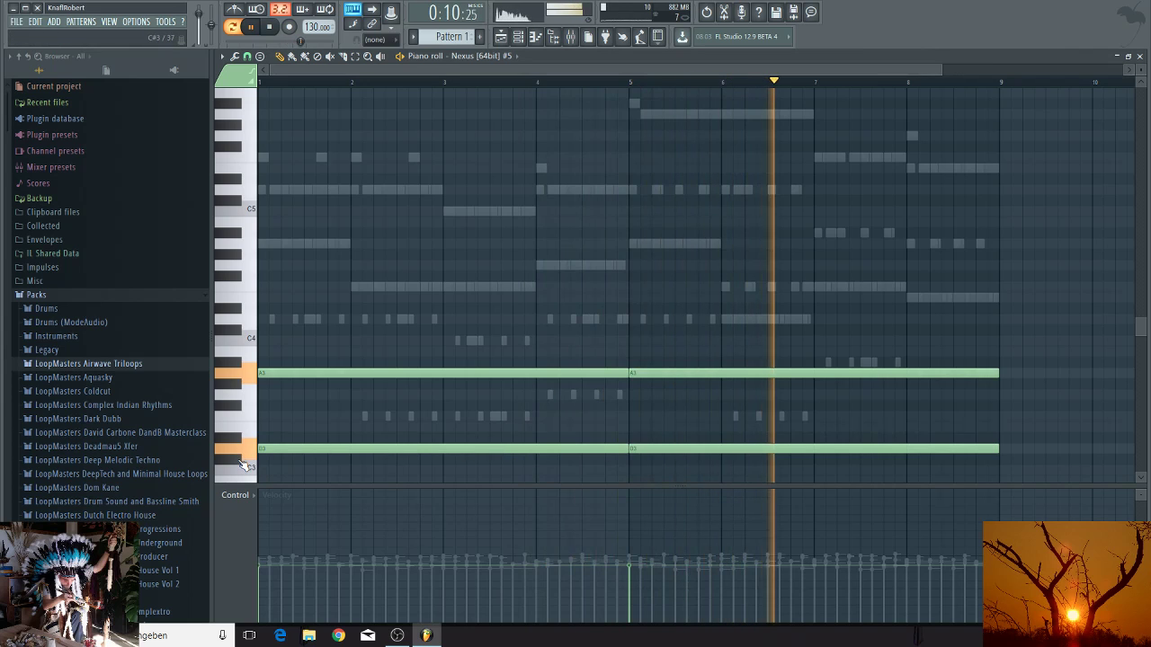
Step: Audition the keys below D3, move the D3 note in bars 1 to 4 down to C3, and play the pattern
{"action": "key", "text": "space"}
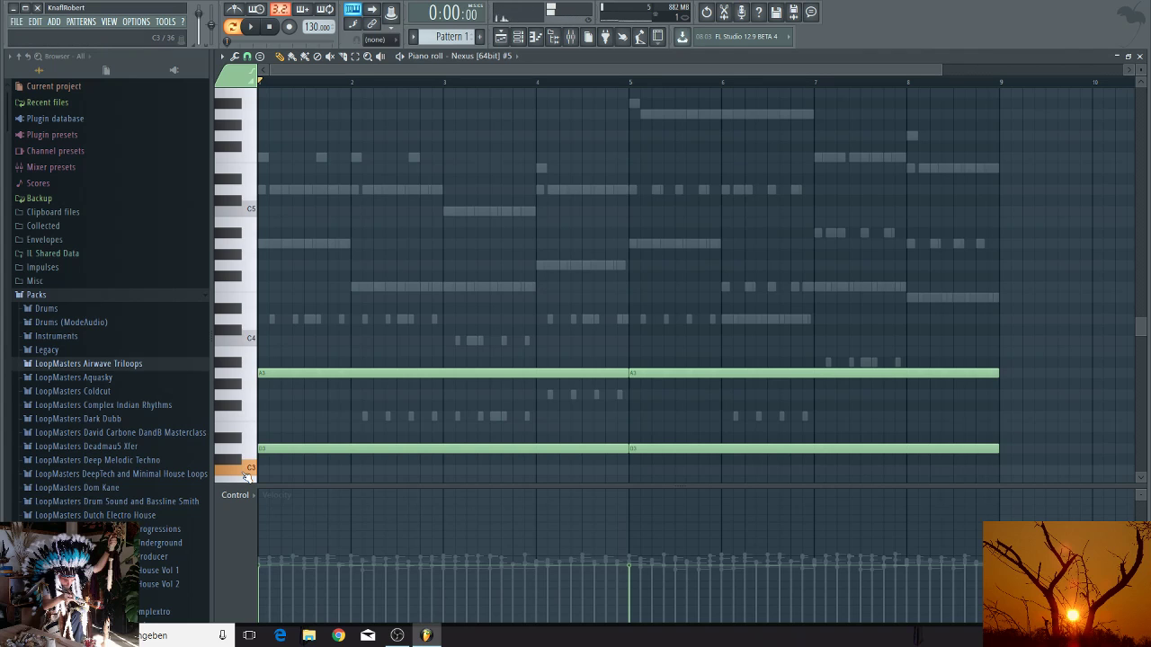
{"action": "left_click_drag", "start_coordinate": [259, 449], "coordinate": [257, 470]}
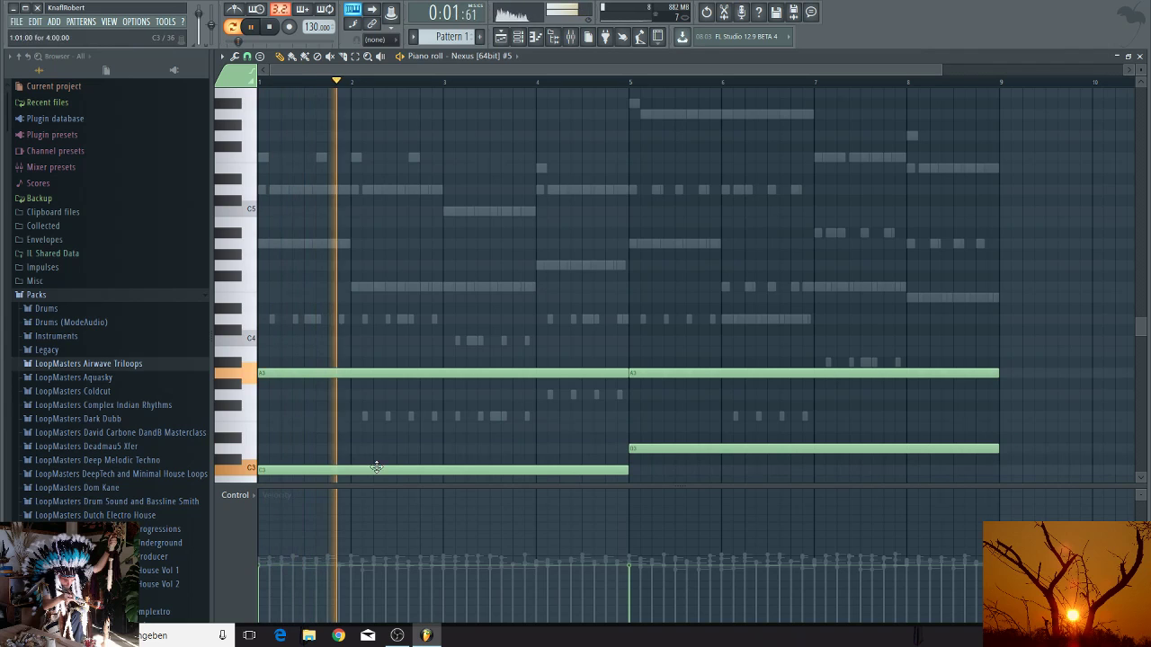
Step: Move the D3 note in bars 5 to 8 down to C3, and delete both percussion notes in those bars
{"action": "left_click_drag", "start_coordinate": [634, 449], "coordinate": [640, 472]}
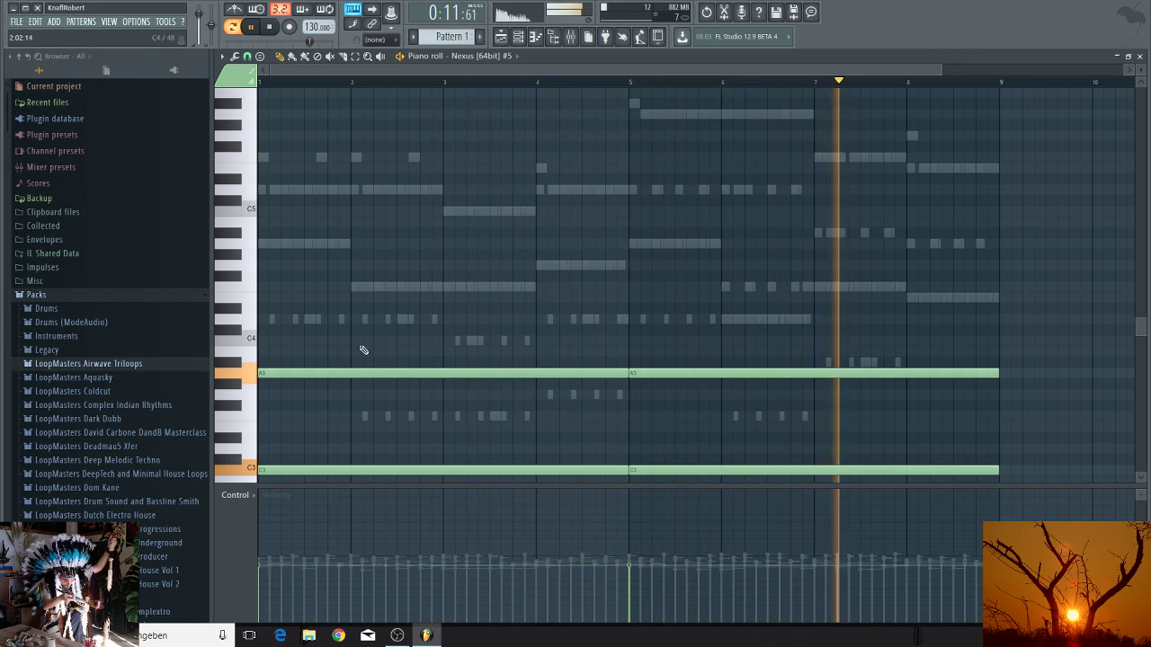
{"action": "right_click", "coordinate": [656, 372]}
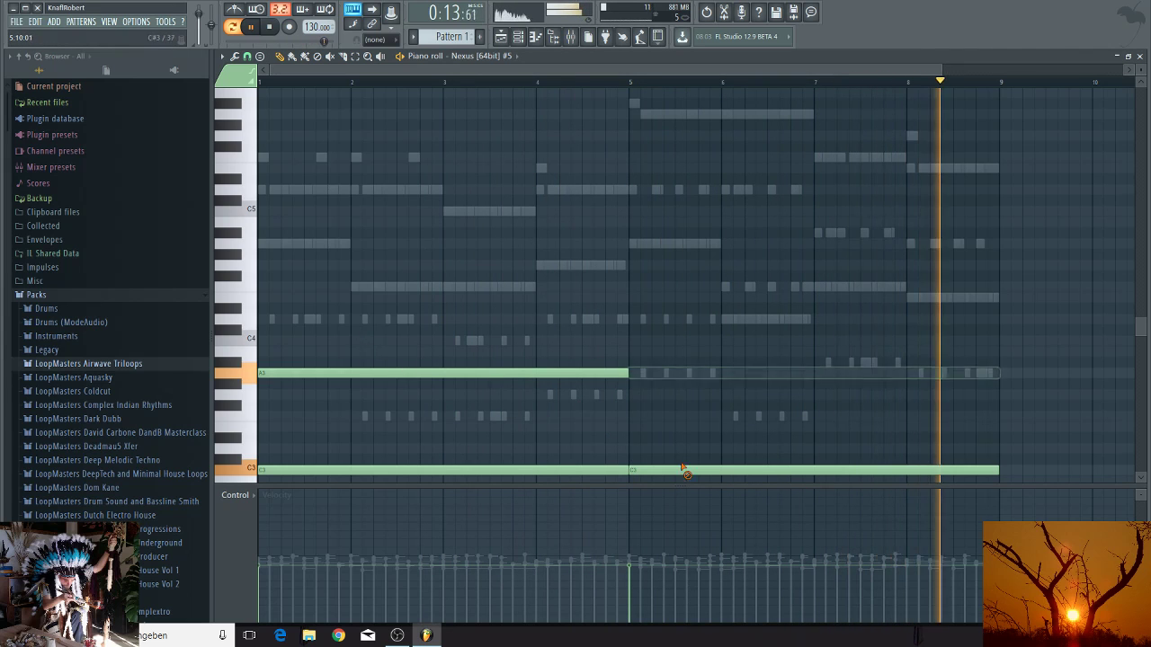
{"action": "right_click", "coordinate": [686, 470]}
Step: Cut the A3 and C3 percussion notes in bars 1 to 4 out of Pattern 1 and paste them into Pattern 2
{"action": "scroll", "coordinate": [624, 406], "scroll_direction": "down", "scroll_amount": 1}
{"action": "left_click_drag", "start_coordinate": [347, 249], "coordinate": [393, 468]}
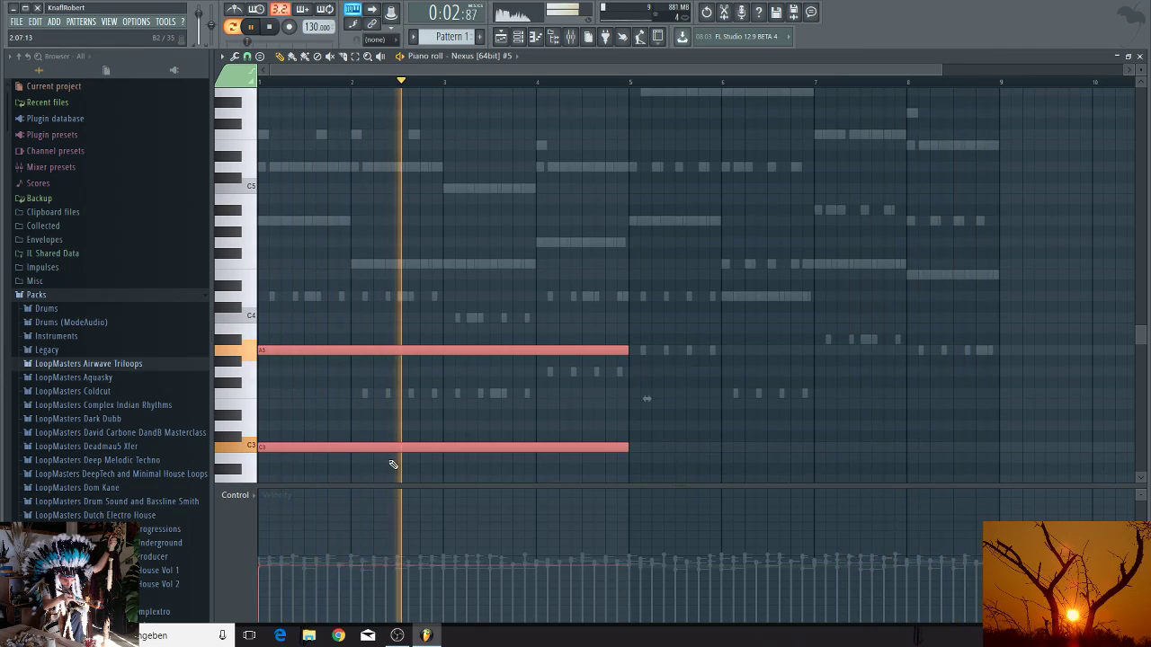
{"action": "key", "text": "Delete"}
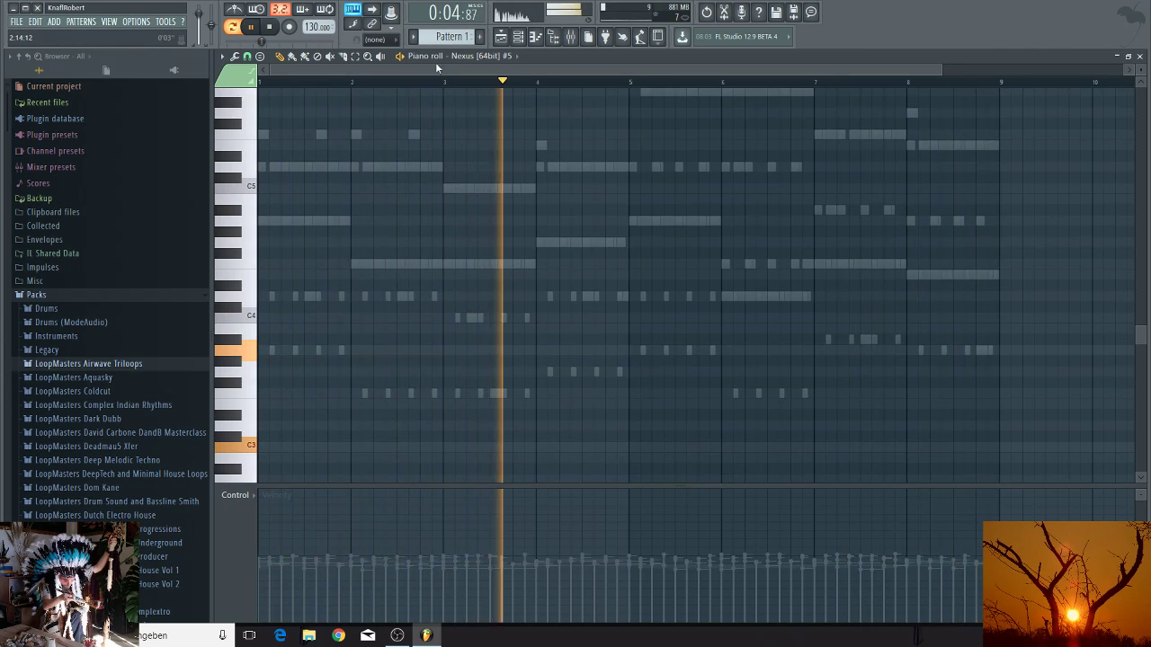
{"action": "scroll", "coordinate": [442, 37], "scroll_direction": "down", "scroll_amount": 1}
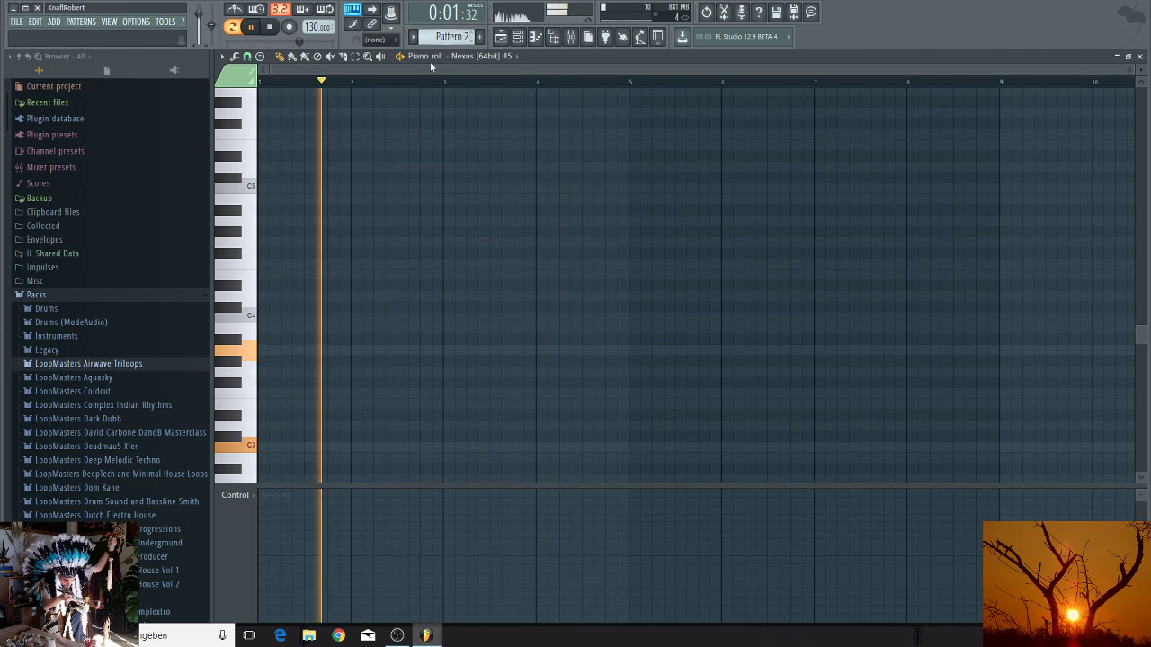
{"action": "key", "text": "ctrl+v"}
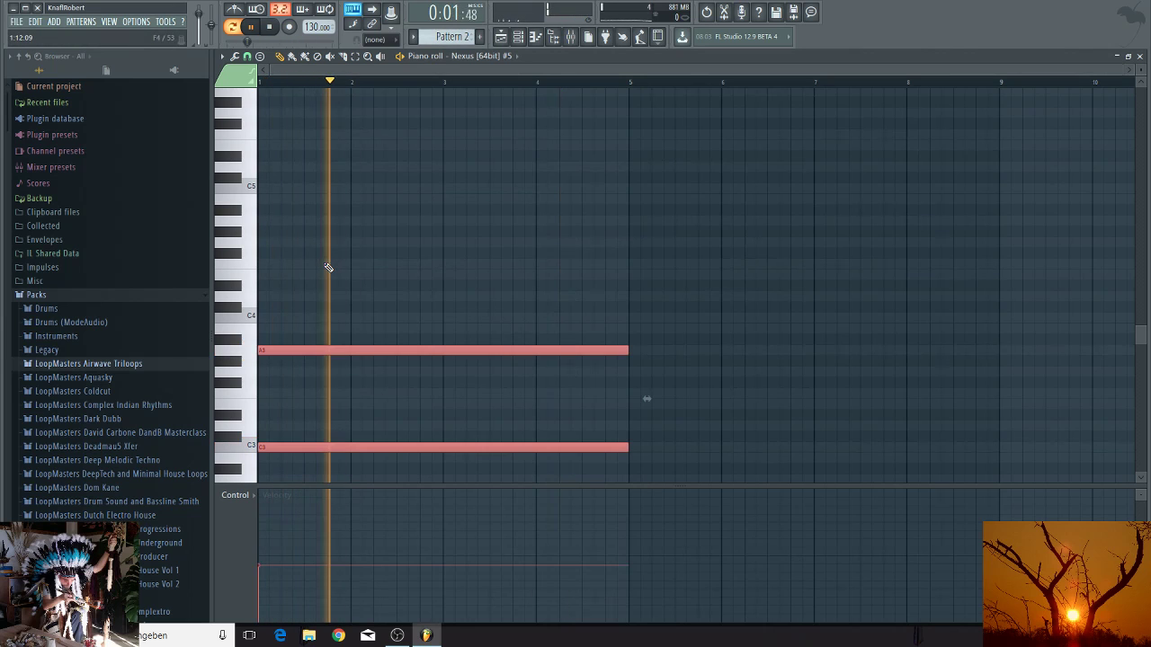
Step: Place two consecutive Pattern 2 clips on playlist Track 2 and Pattern 1 on Track 1, both from bar 1, and play the song
{"action": "left_click", "coordinate": [502, 37]}
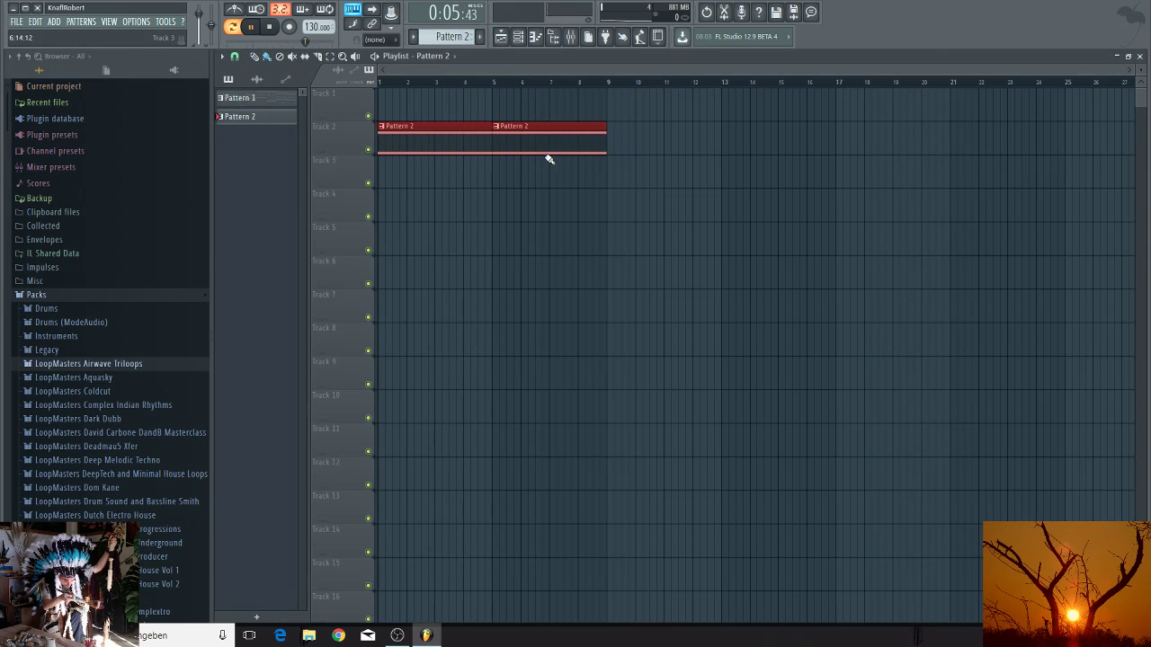
{"action": "left_click", "coordinate": [387, 104]}
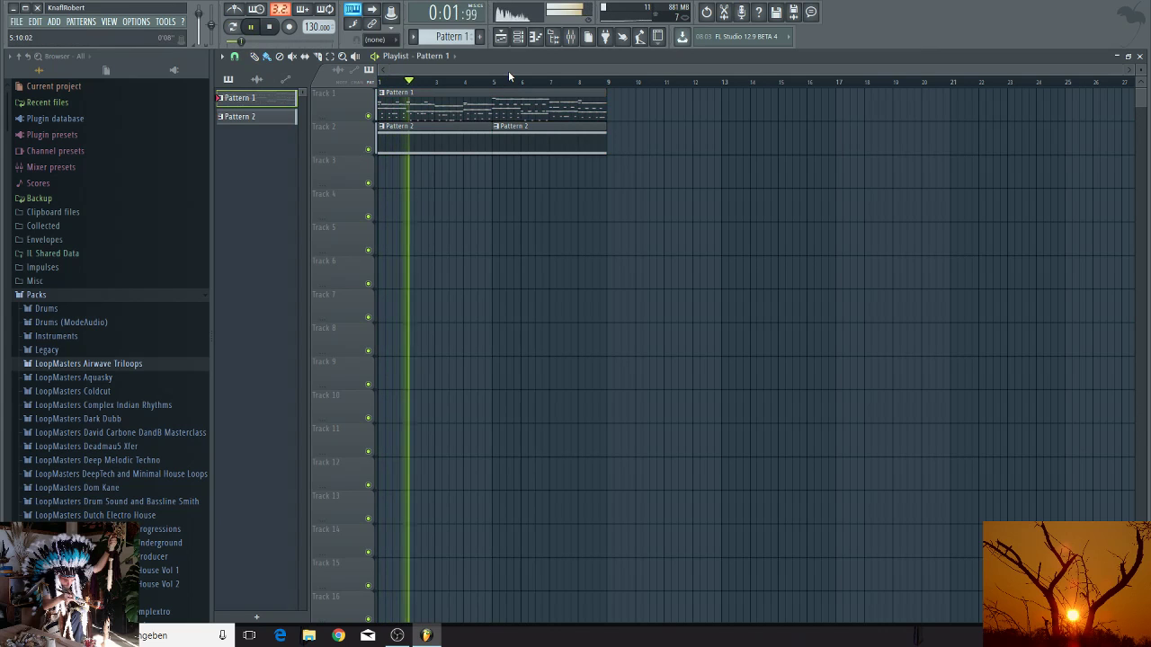
Step: Select all Nexus #4 notes in Pattern 1 and cut them out of its piano roll
{"action": "left_click", "coordinate": [553, 36]}
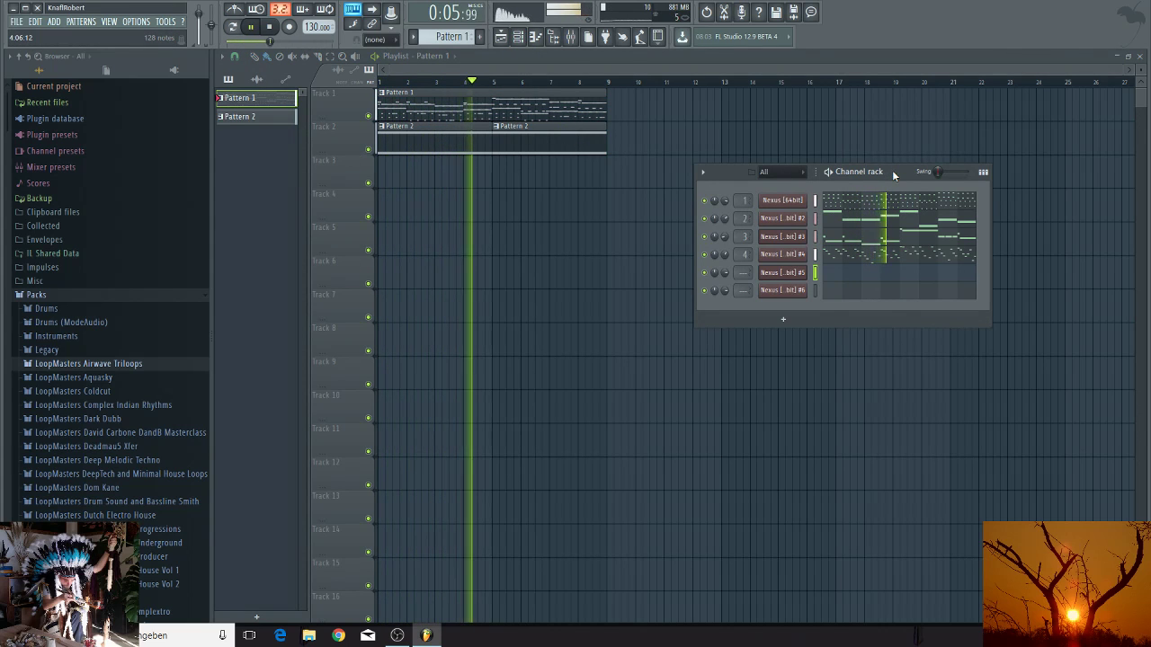
{"action": "left_click_drag", "start_coordinate": [892, 172], "coordinate": [897, 208]}
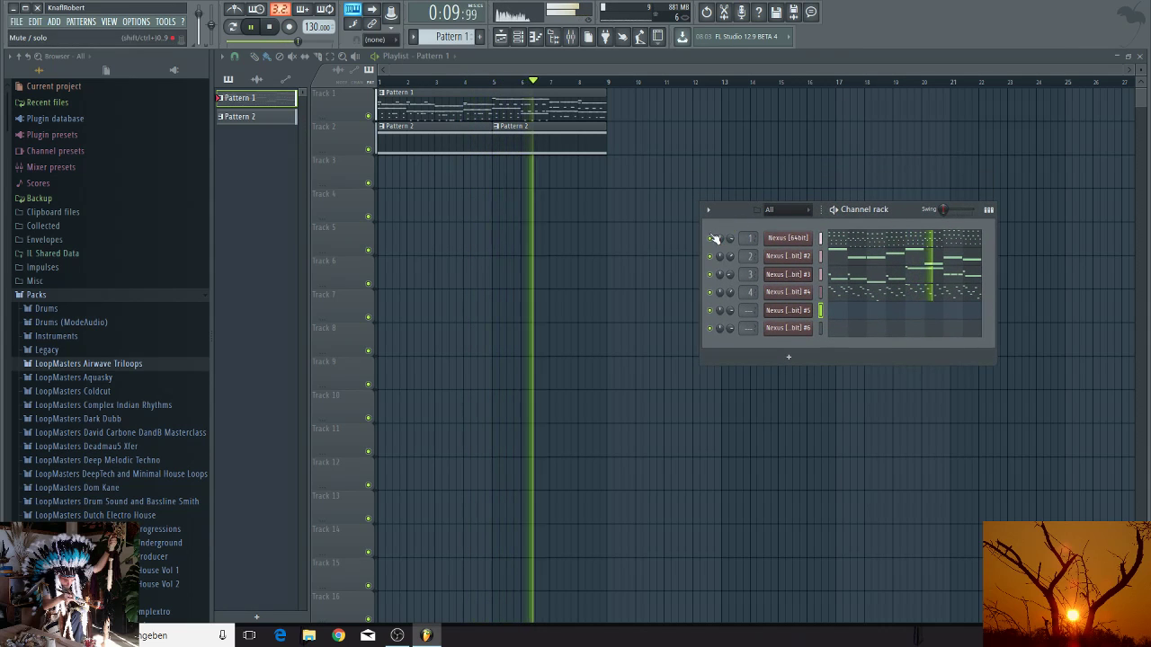
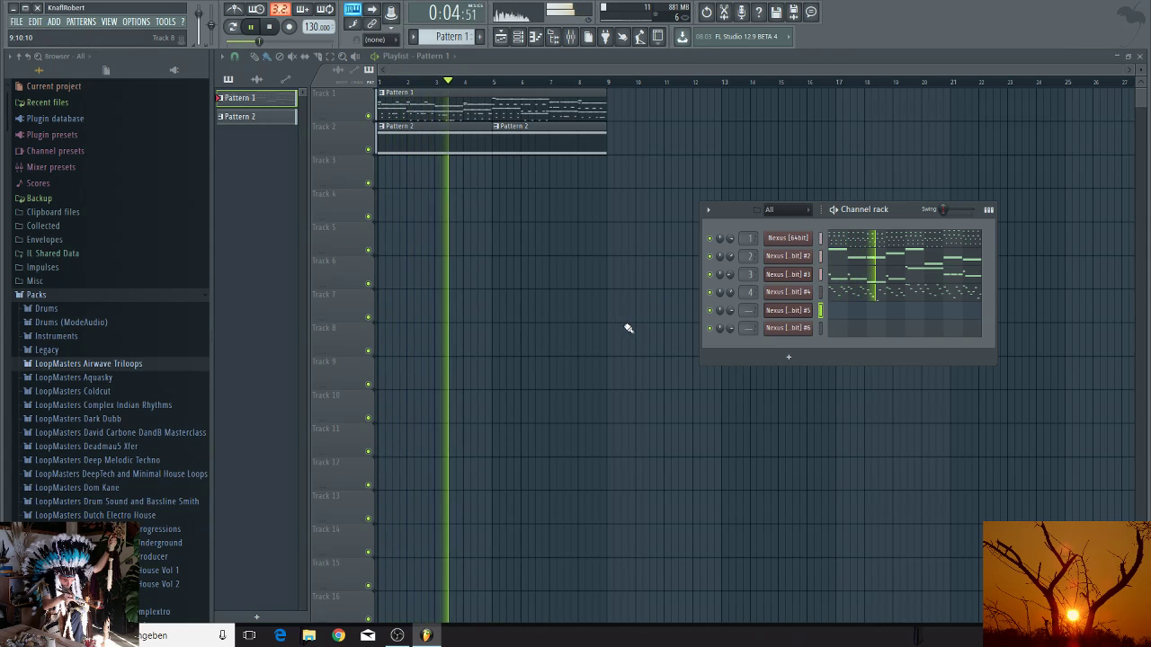
{"action": "left_click", "coordinate": [855, 298]}
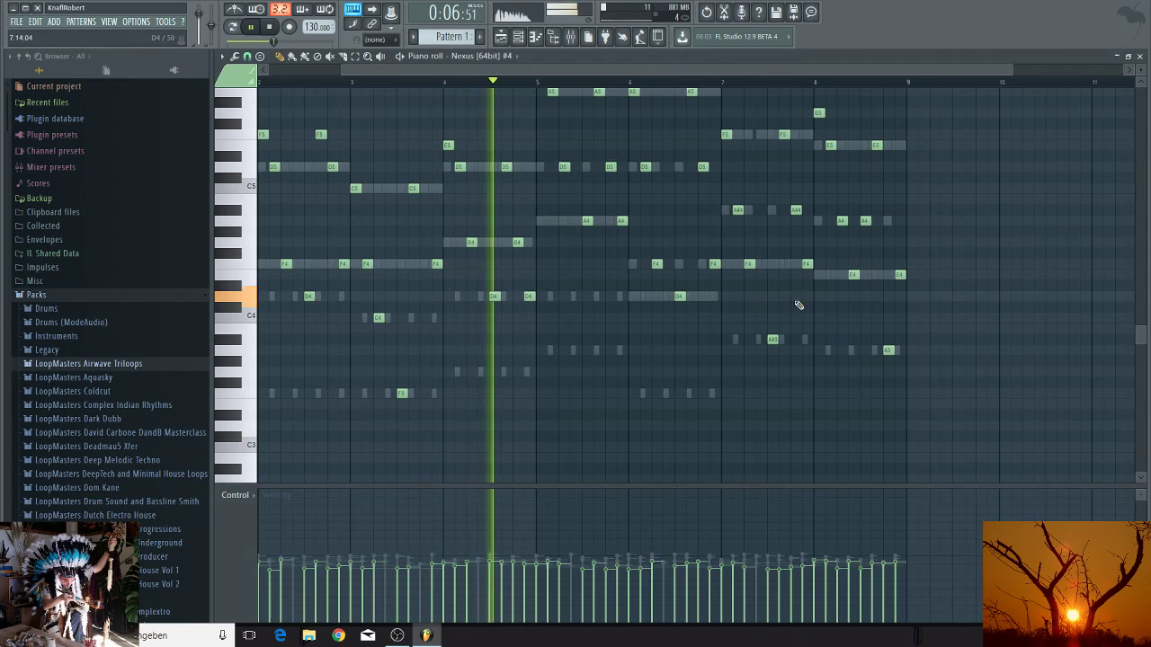
{"action": "left_click_drag", "start_coordinate": [943, 132], "coordinate": [329, 398]}
{"action": "scroll", "coordinate": [332, 382], "scroll_direction": "up", "scroll_amount": 6}
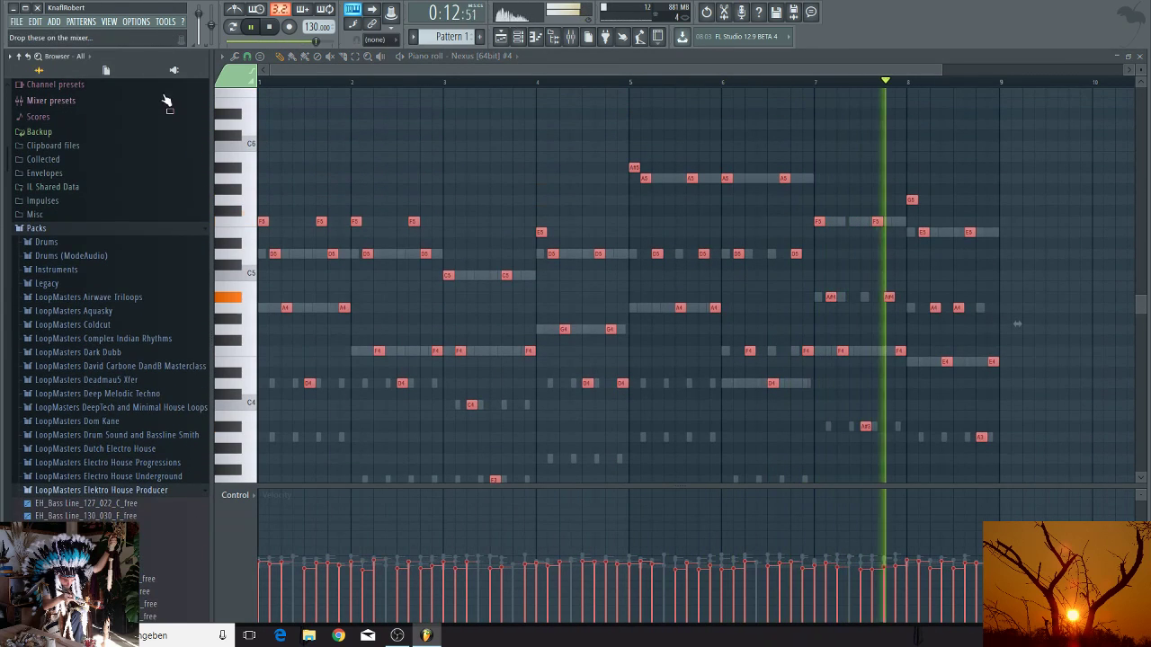
{"action": "left_click", "coordinate": [45, 487]}
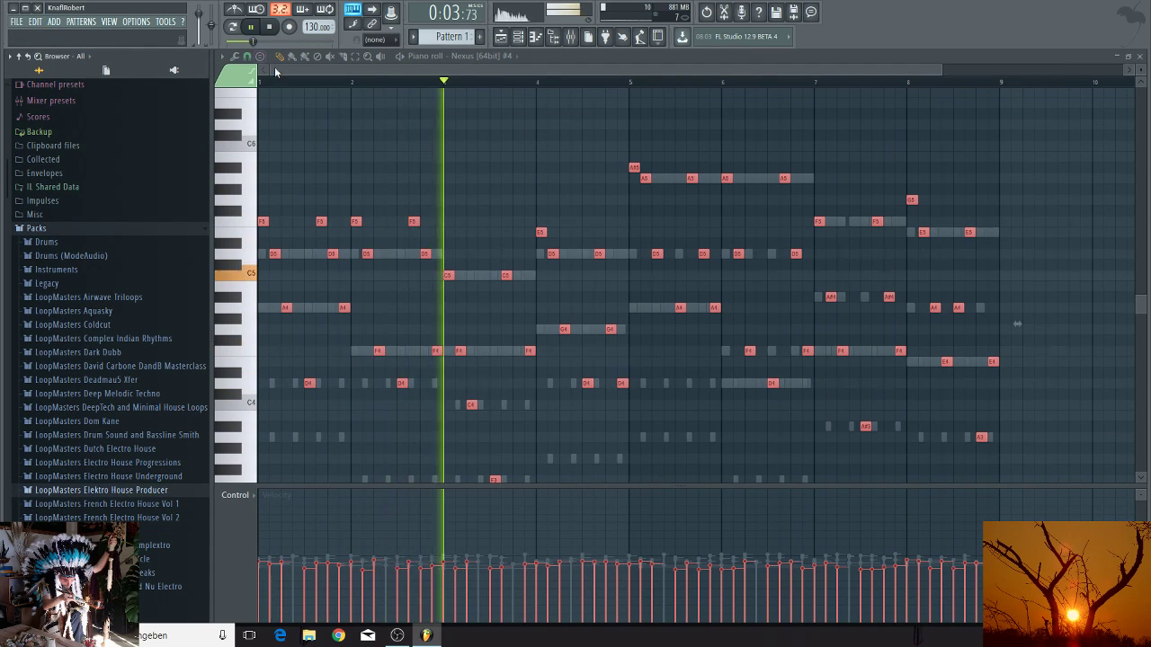
{"action": "left_click", "coordinate": [37, 22]}
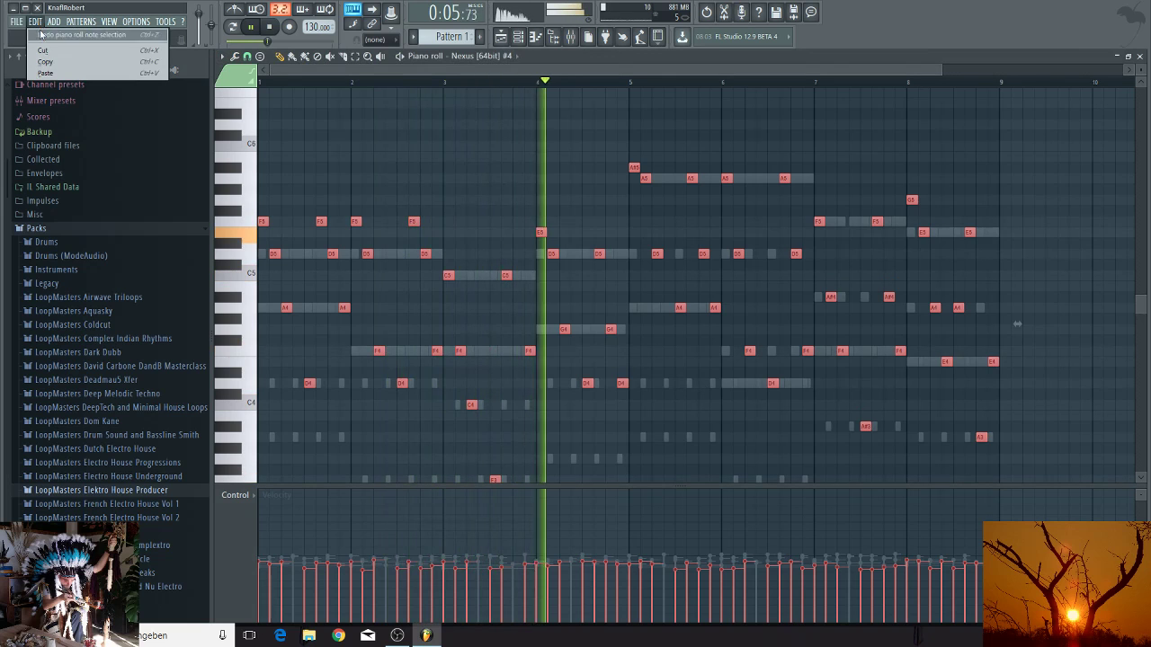
{"action": "left_click", "coordinate": [51, 68]}
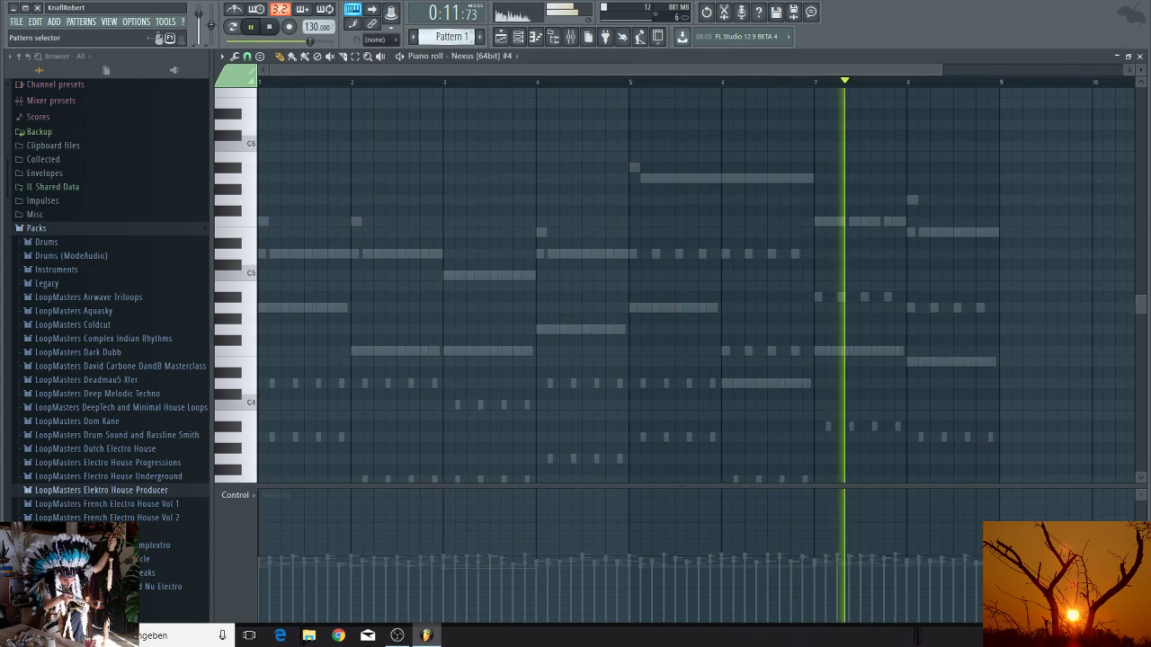
Step: Paste the clipboard notes into Nexus #4 in Pattern 3 and place that pattern on playlist Track 3 from bar 1
{"action": "scroll", "coordinate": [447, 38], "scroll_direction": "down", "scroll_amount": 2}
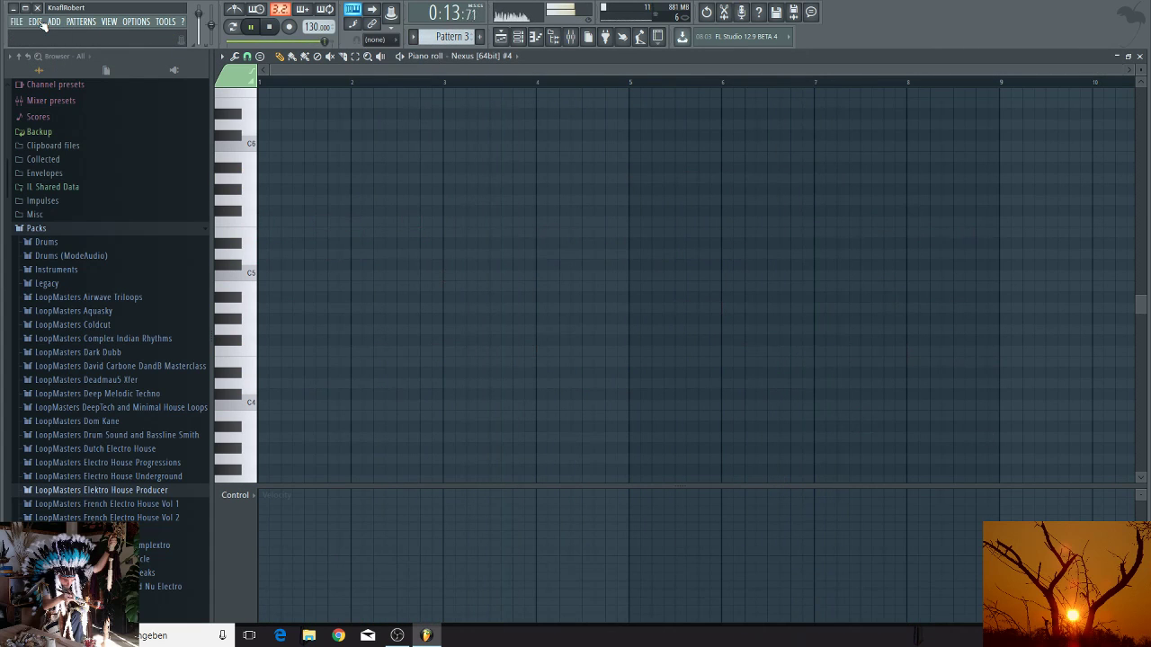
{"action": "left_click", "coordinate": [36, 22]}
{"action": "left_click", "coordinate": [47, 74]}
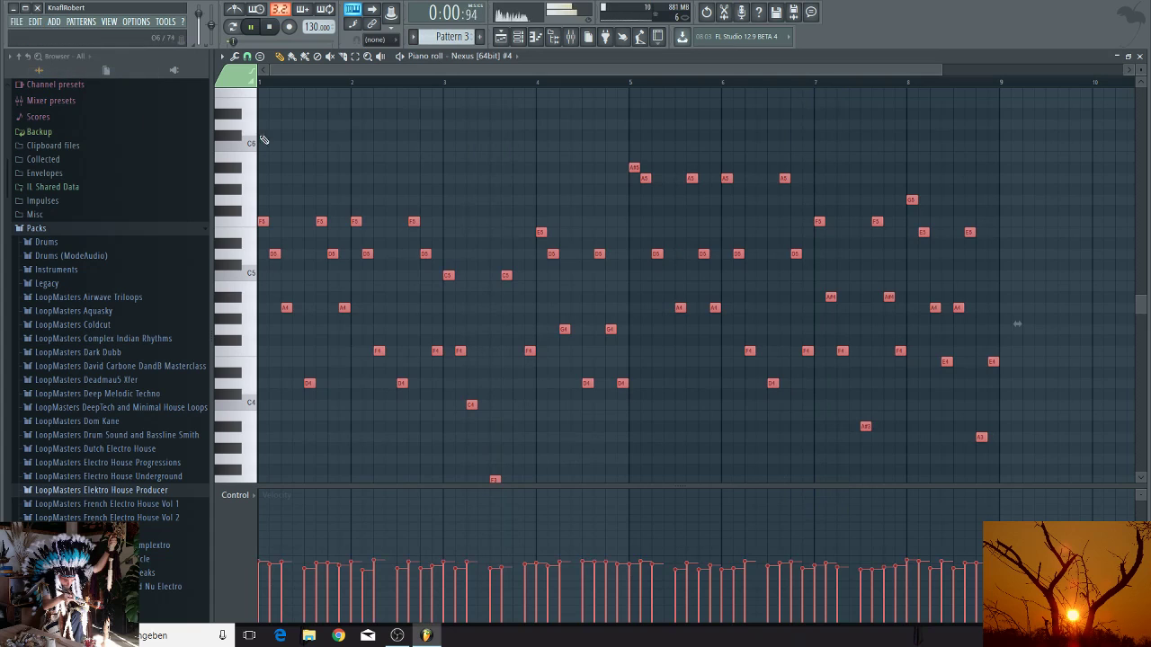
{"action": "left_click", "coordinate": [502, 36]}
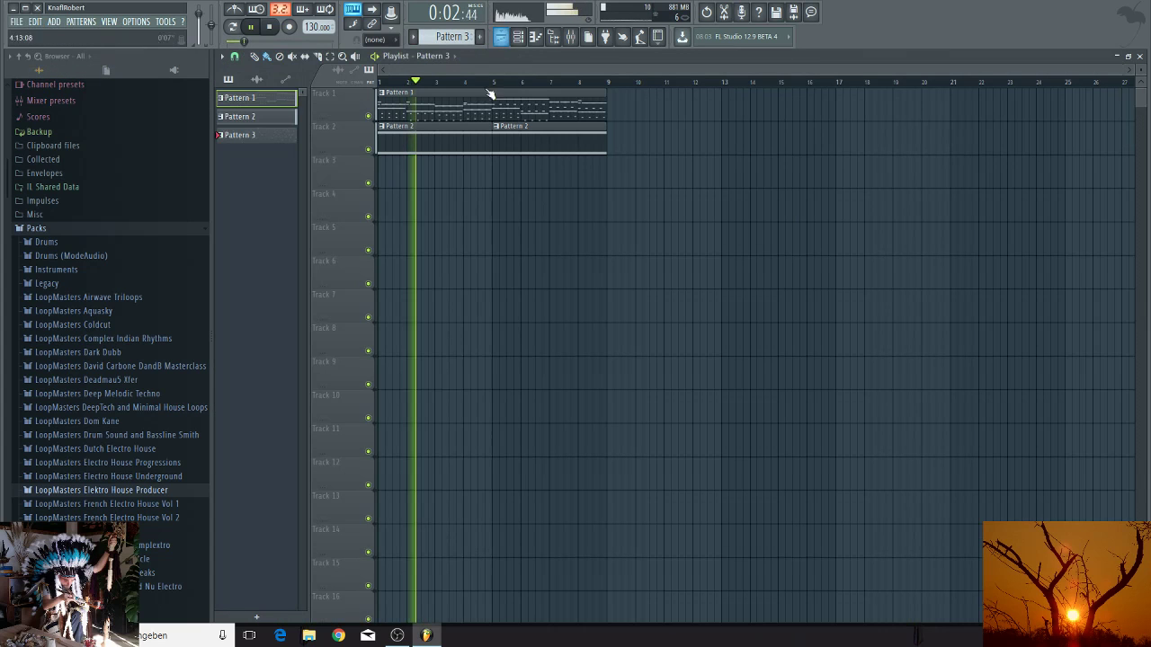
{"action": "left_click", "coordinate": [497, 175]}
{"action": "left_click_drag", "start_coordinate": [536, 168], "coordinate": [398, 165]}
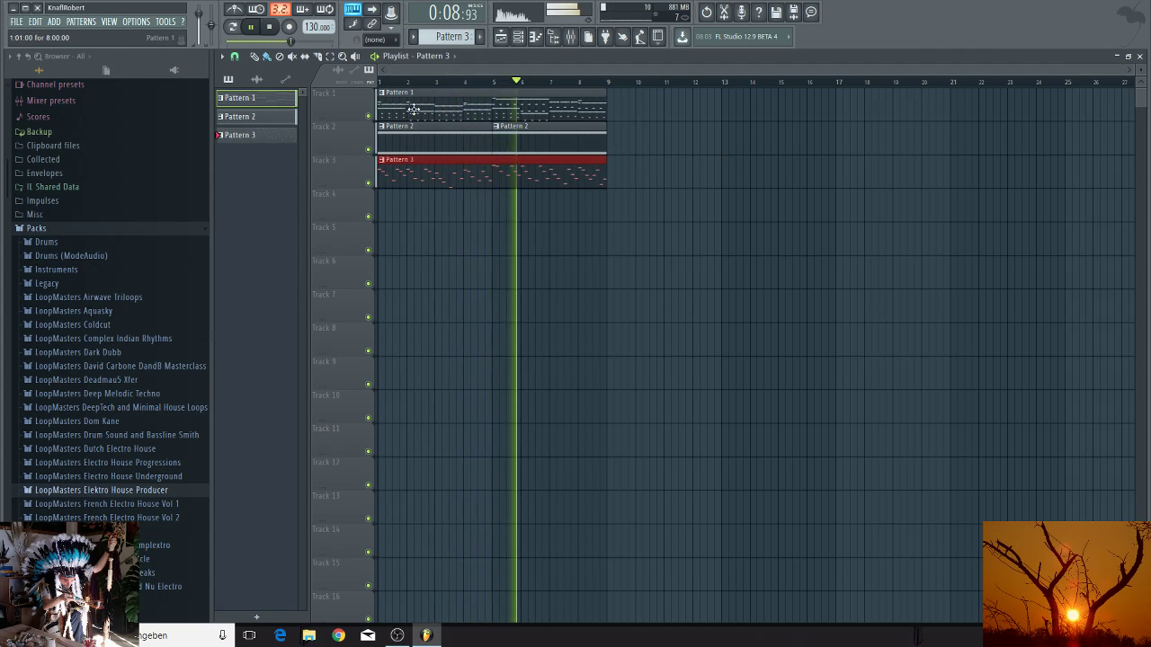
Step: Copy all notes of the first Nexus channel in Pattern 1 and delete them from that pattern
{"action": "scroll", "coordinate": [448, 37], "scroll_direction": "up", "scroll_amount": 1}
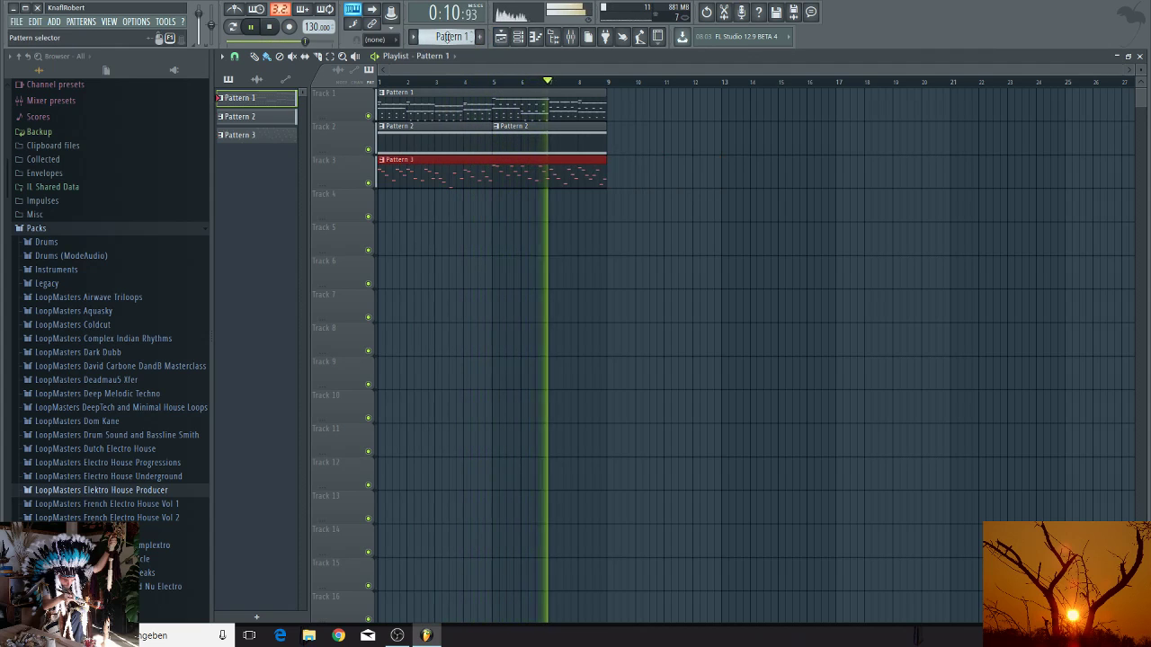
{"action": "left_click", "coordinate": [519, 37]}
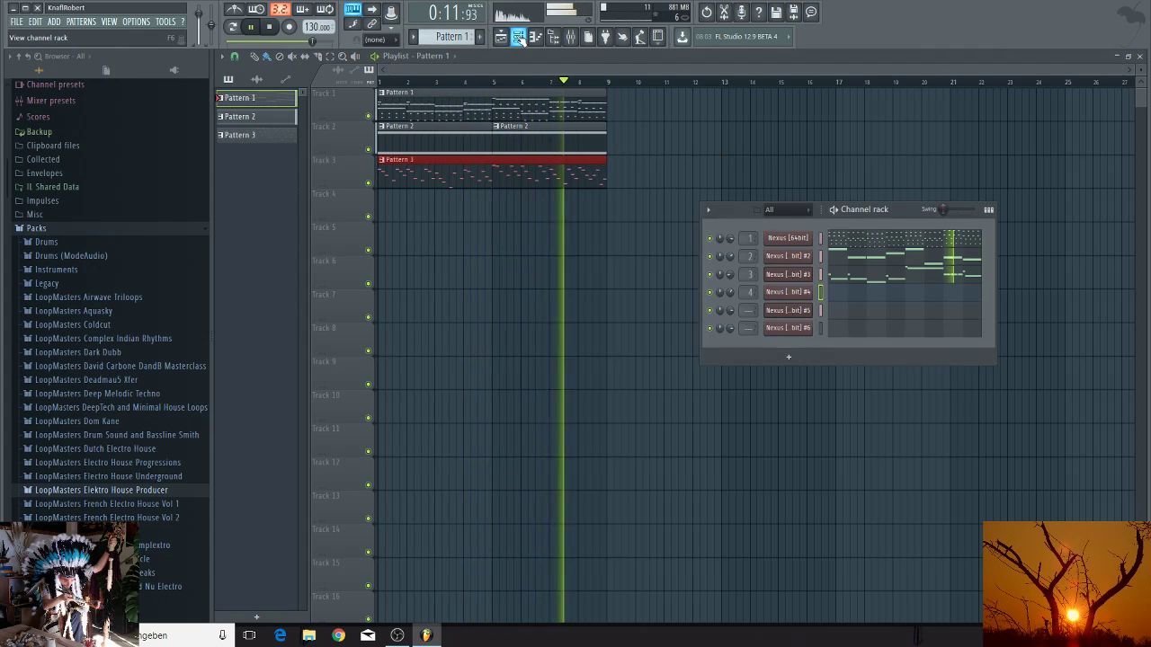
{"action": "left_click", "coordinate": [841, 245]}
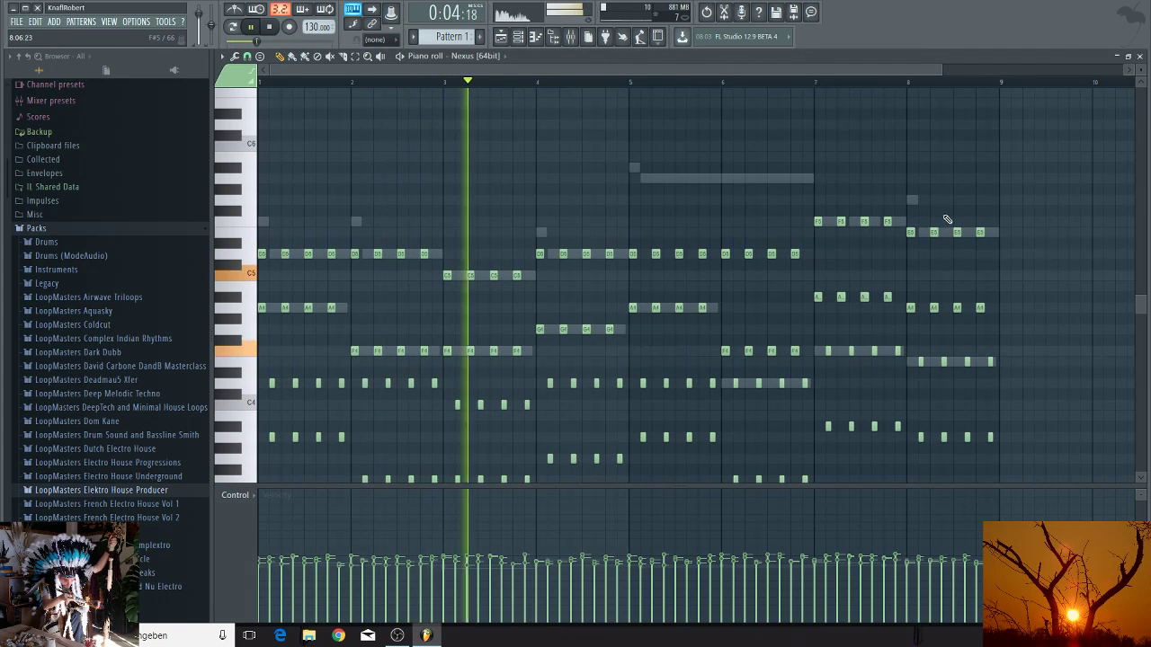
{"action": "left_click_drag", "start_coordinate": [1020, 133], "coordinate": [261, 486]}
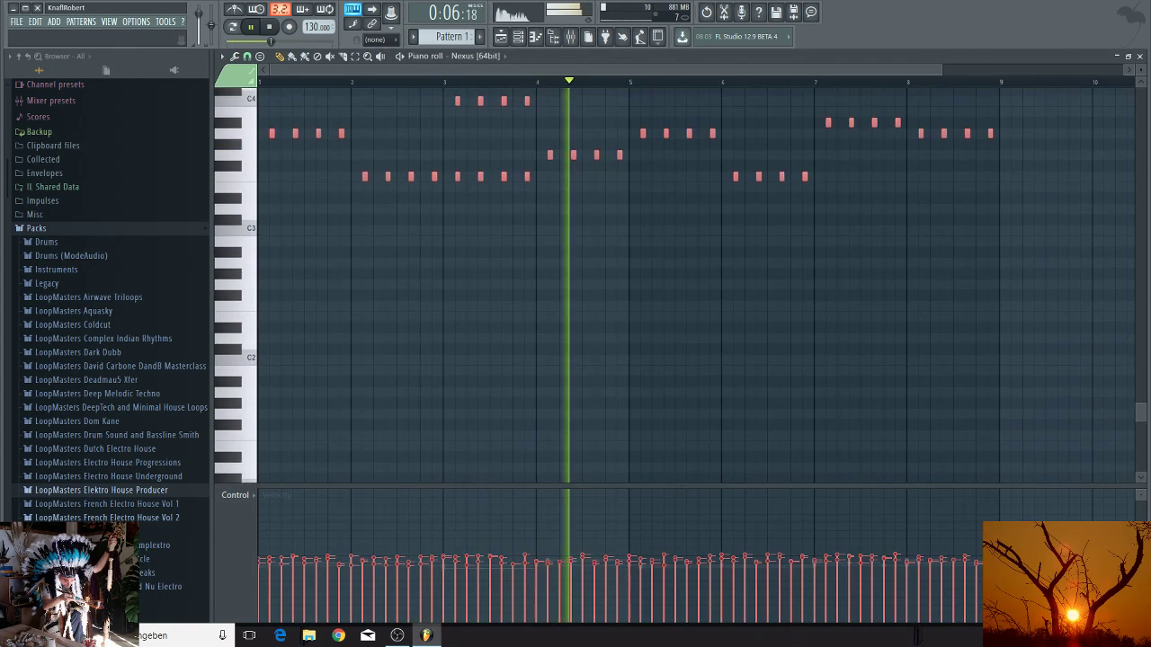
{"action": "scroll", "coordinate": [393, 266], "scroll_direction": "up", "scroll_amount": 10}
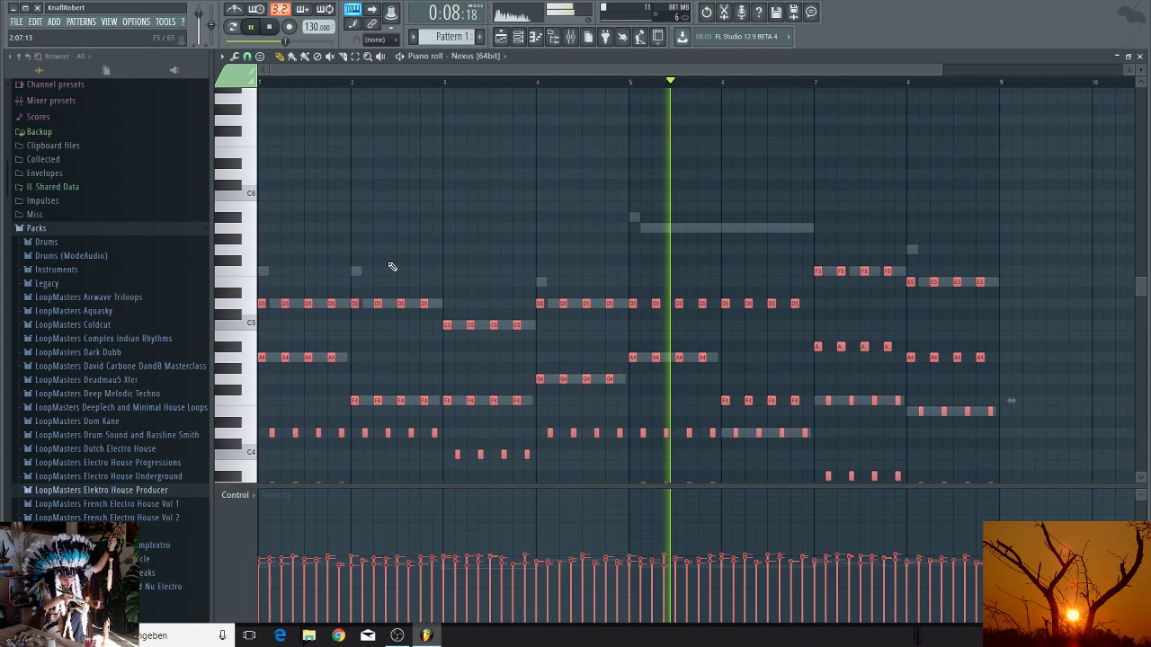
{"action": "left_click", "coordinate": [34, 21]}
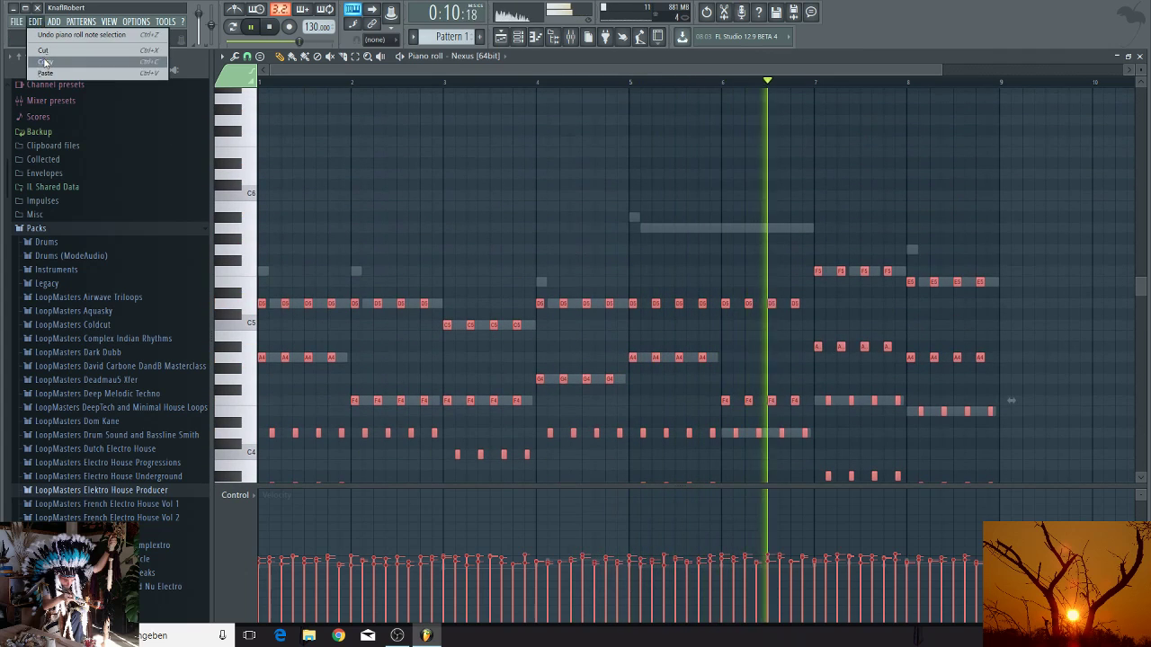
{"action": "left_click", "coordinate": [45, 61]}
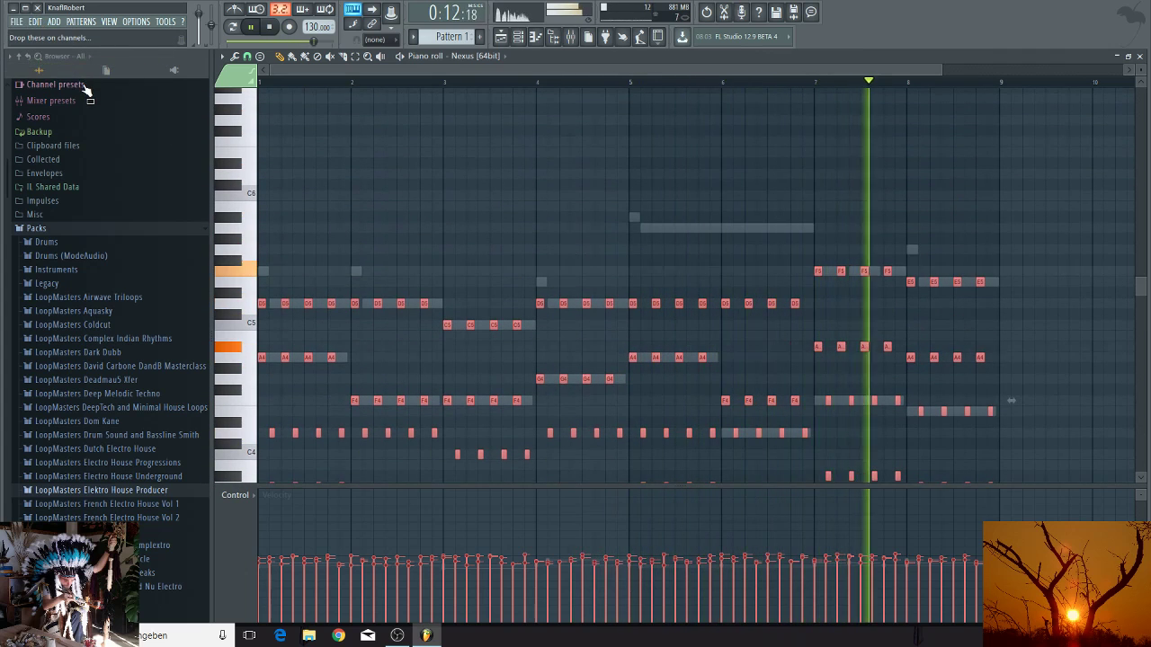
{"action": "key", "text": "F4"}
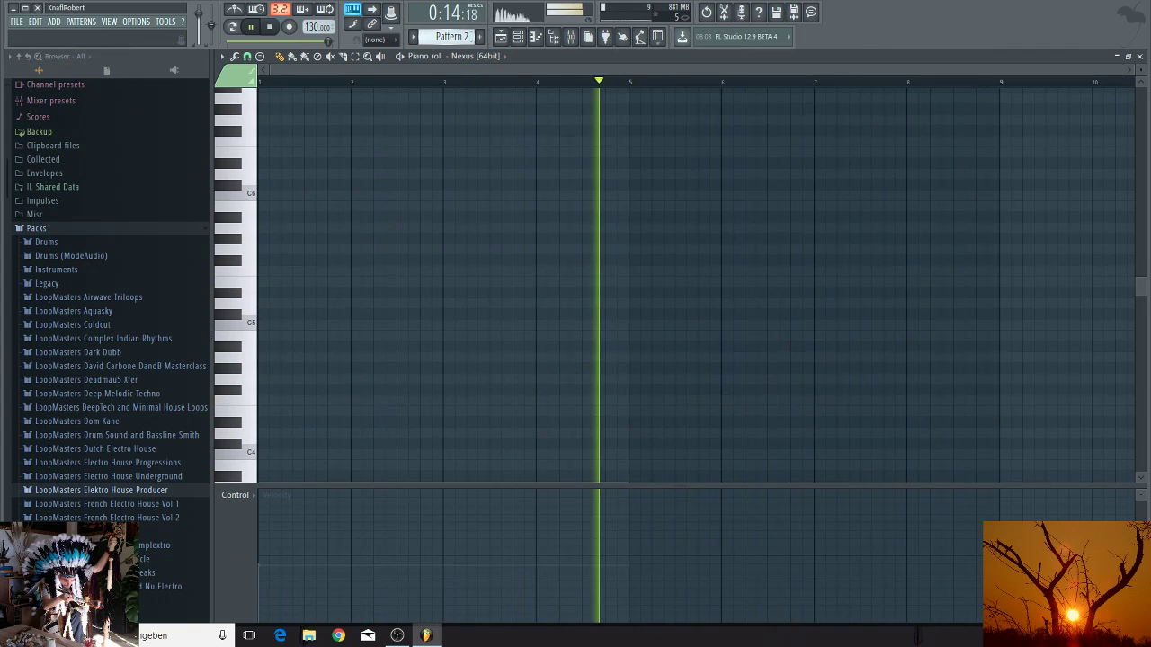
Step: Paste the copied notes into the first Nexus channel of Pattern 4 and place that pattern on playlist Track 4 from bar 1
{"action": "key", "text": "F4"}
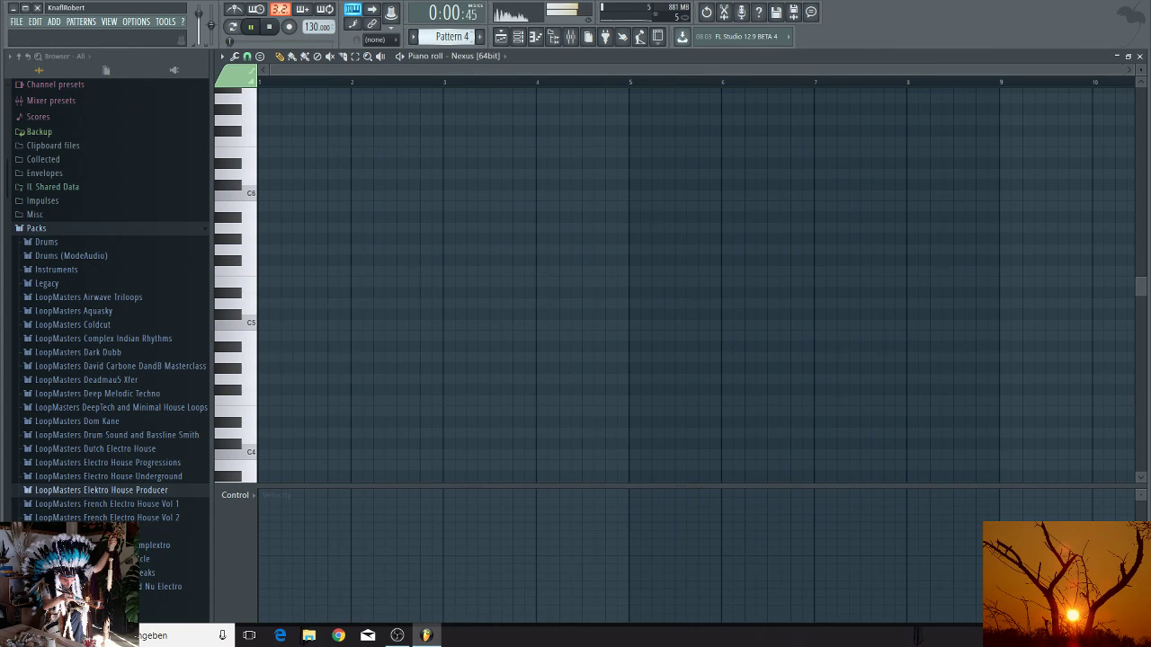
{"action": "left_click", "coordinate": [35, 22]}
{"action": "left_click", "coordinate": [48, 75]}
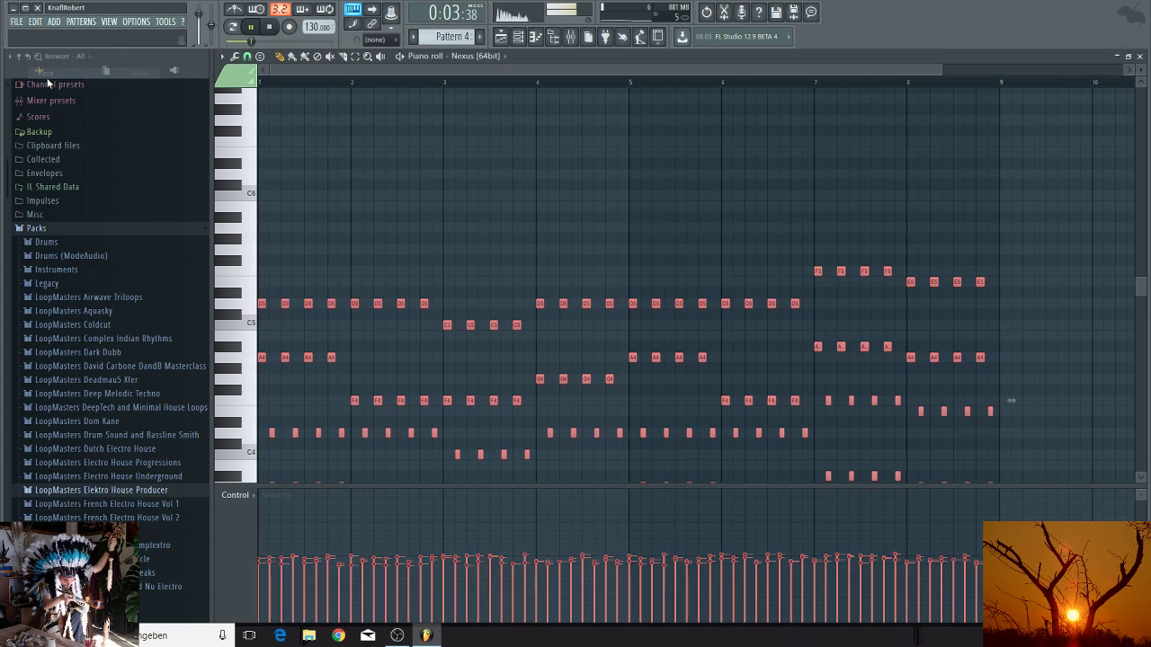
{"action": "left_click", "coordinate": [503, 38]}
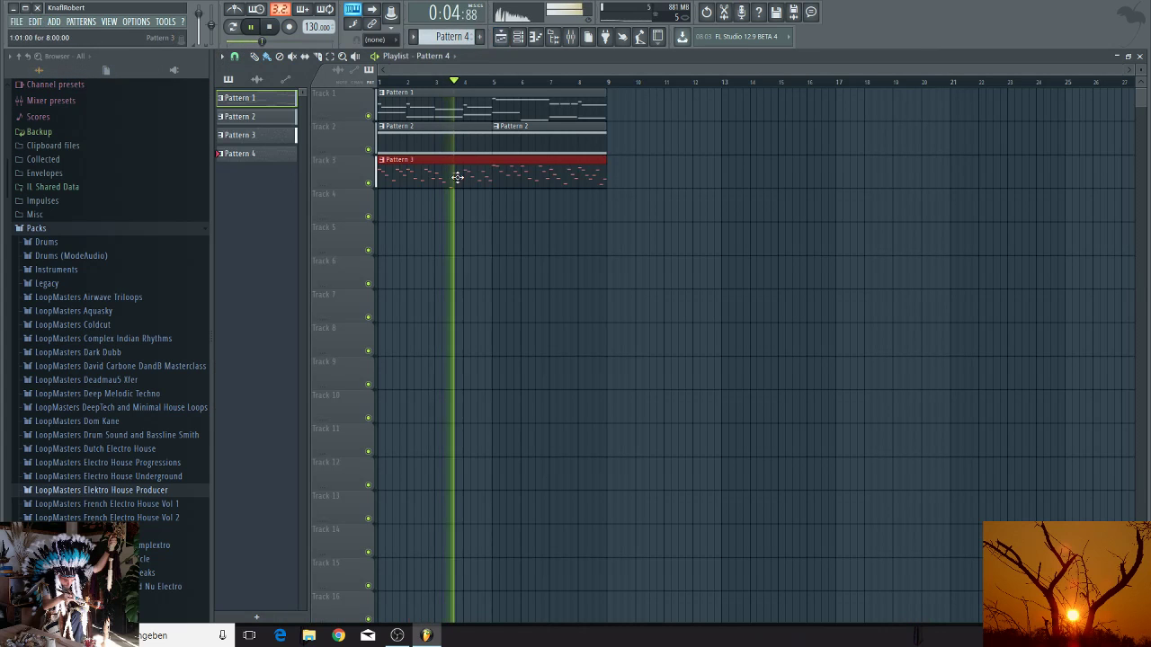
{"action": "left_click", "coordinate": [382, 209]}
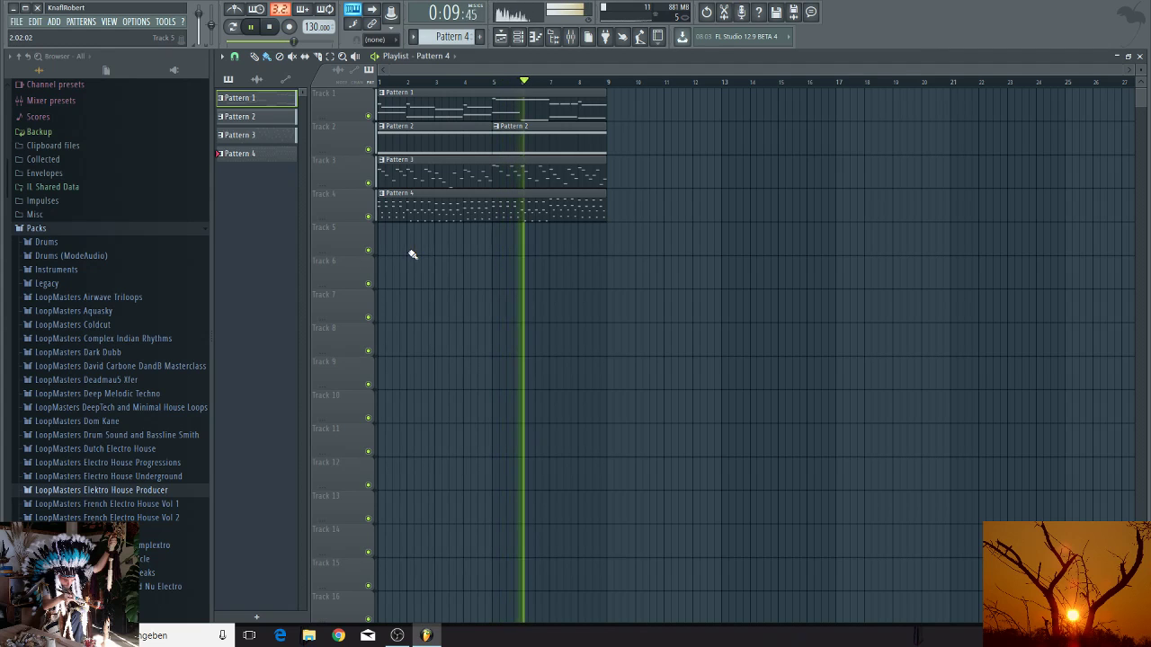
Step: Copy all notes of the Nexus #2 channel in Pattern 1 and delete them from that pattern
{"action": "left_click", "coordinate": [531, 38]}
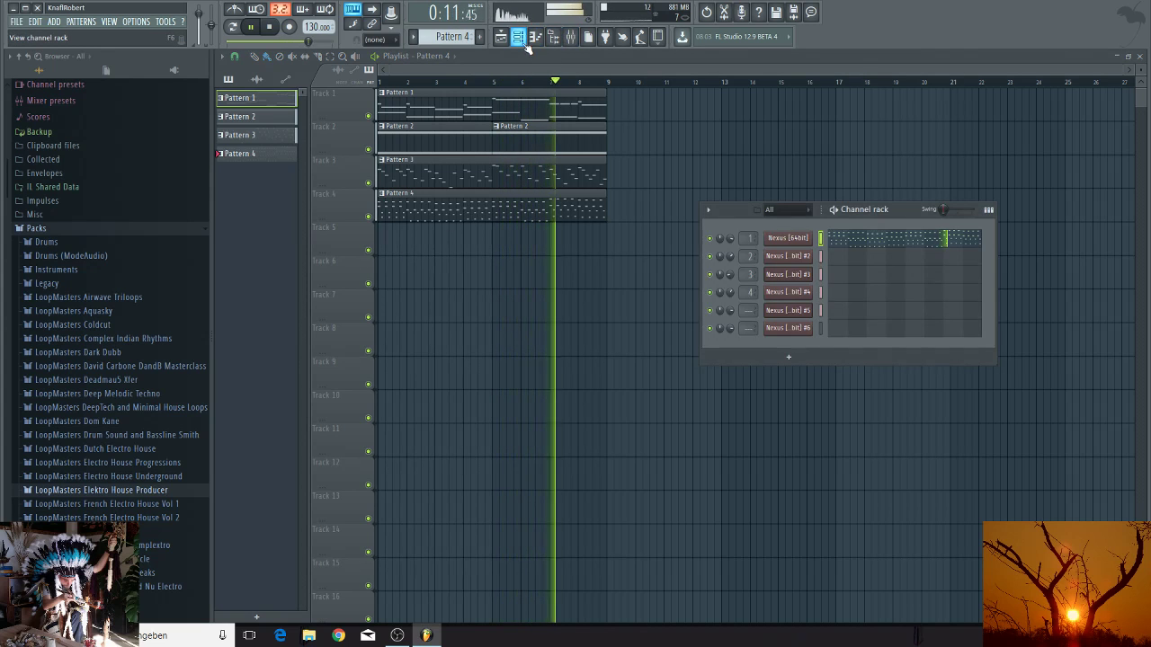
{"action": "left_click", "coordinate": [465, 99]}
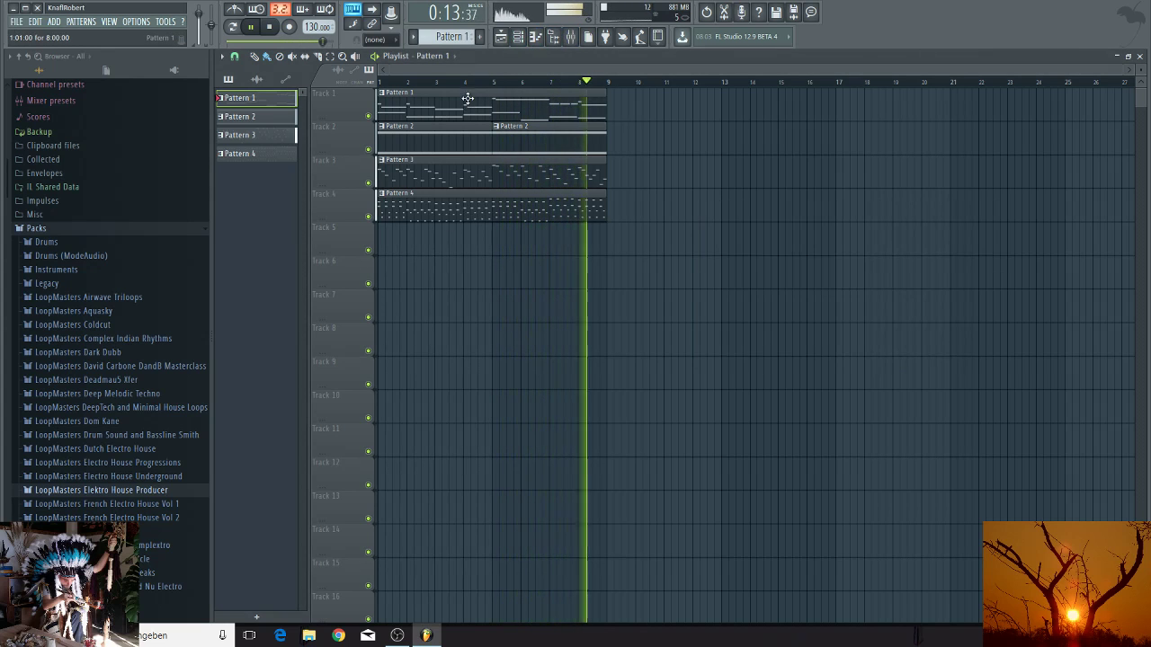
{"action": "left_click", "coordinate": [527, 39]}
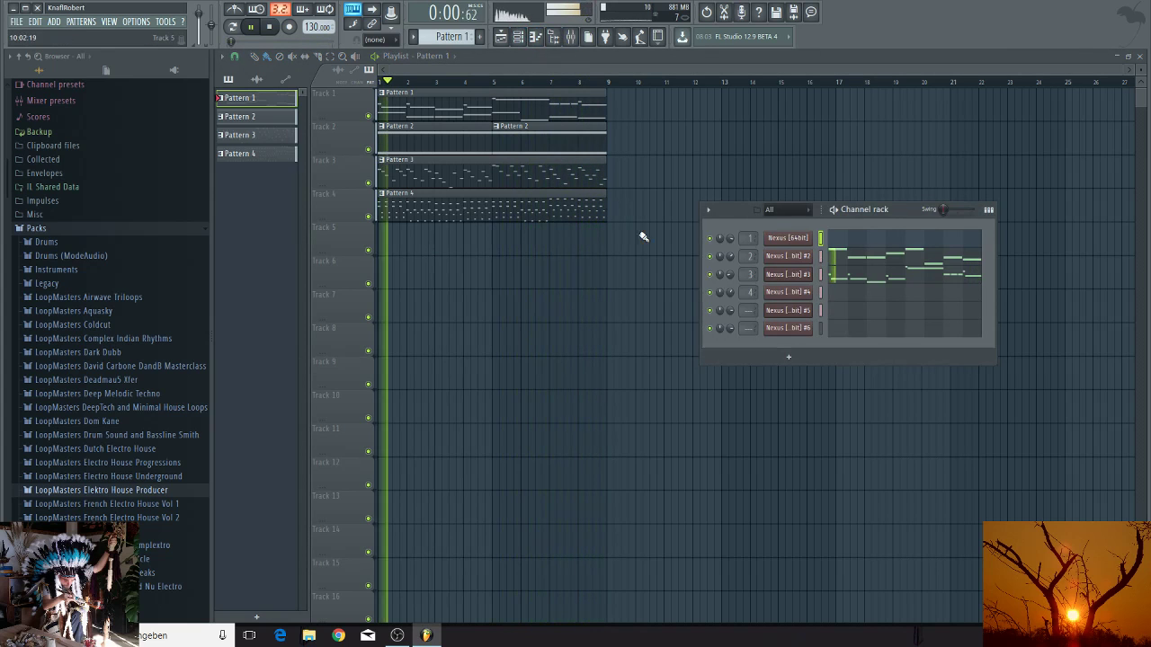
{"action": "left_click", "coordinate": [833, 278]}
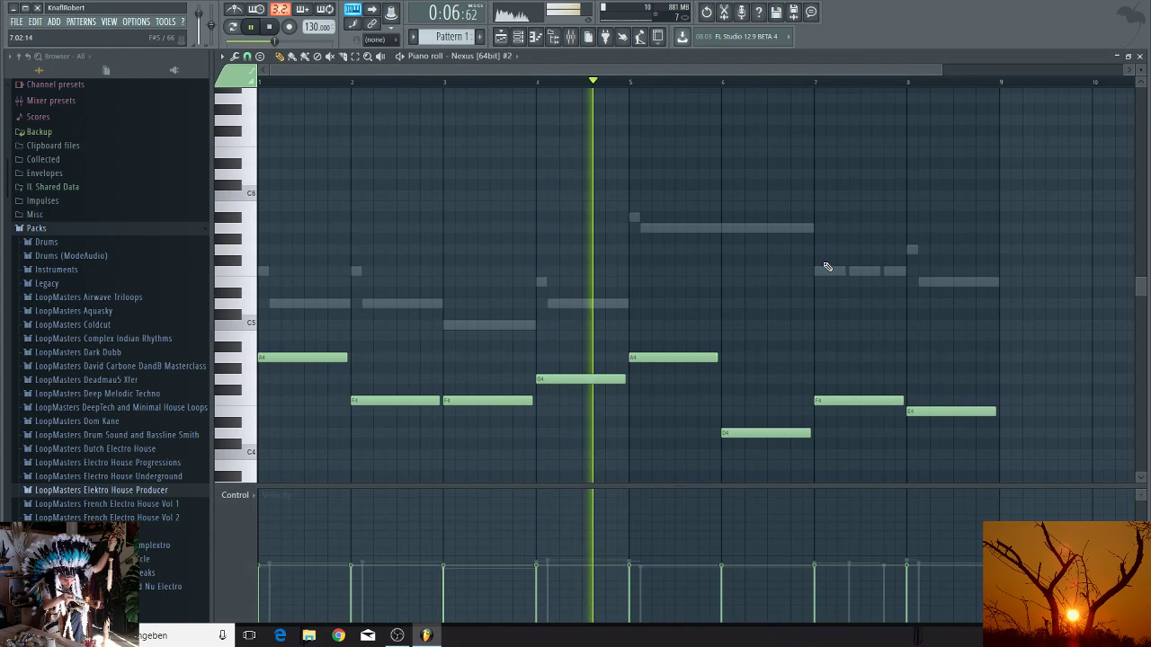
{"action": "left_click_drag", "start_coordinate": [1023, 236], "coordinate": [259, 482]}
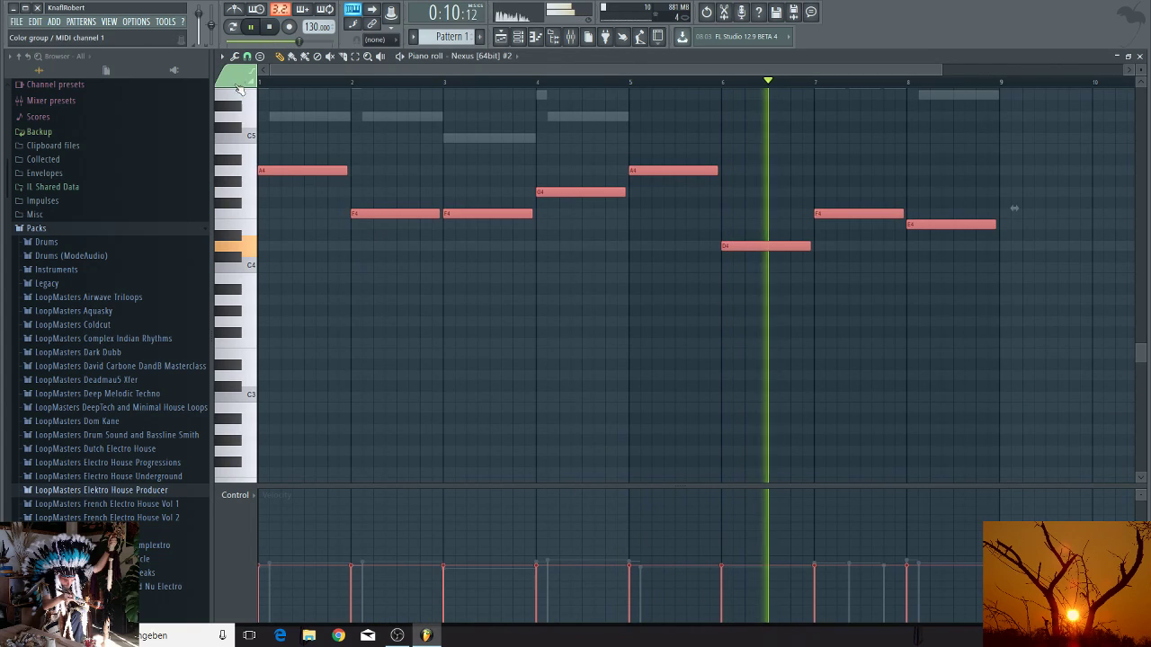
{"action": "left_click", "coordinate": [34, 21]}
{"action": "left_click", "coordinate": [54, 63]}
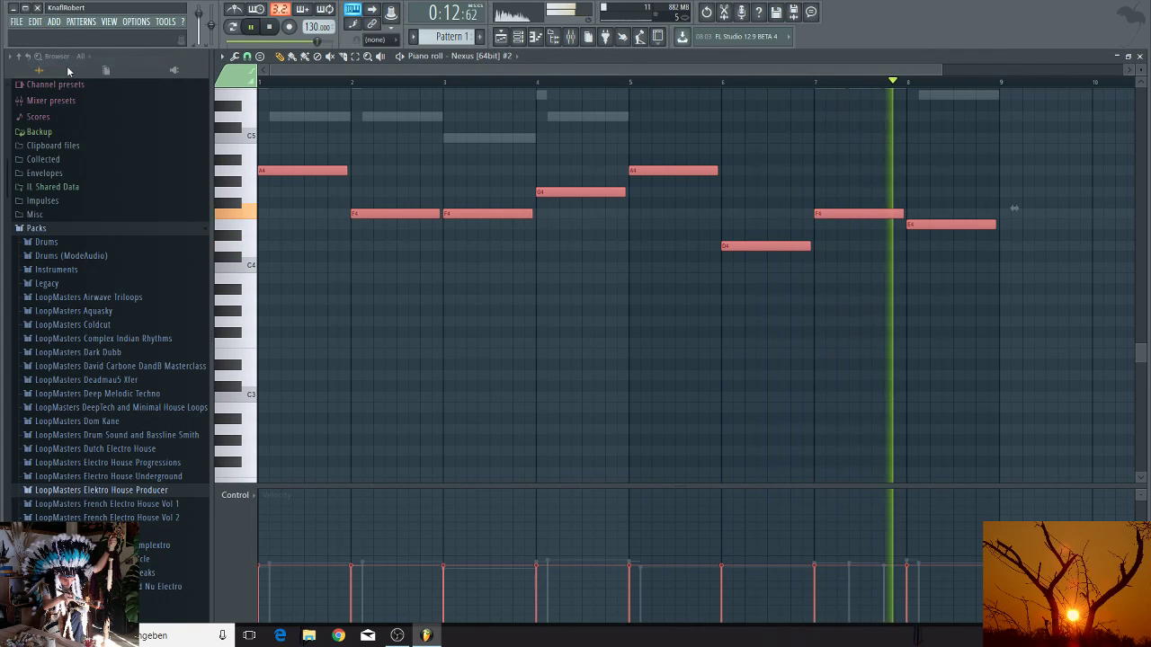
{"action": "key", "text": "F4"}
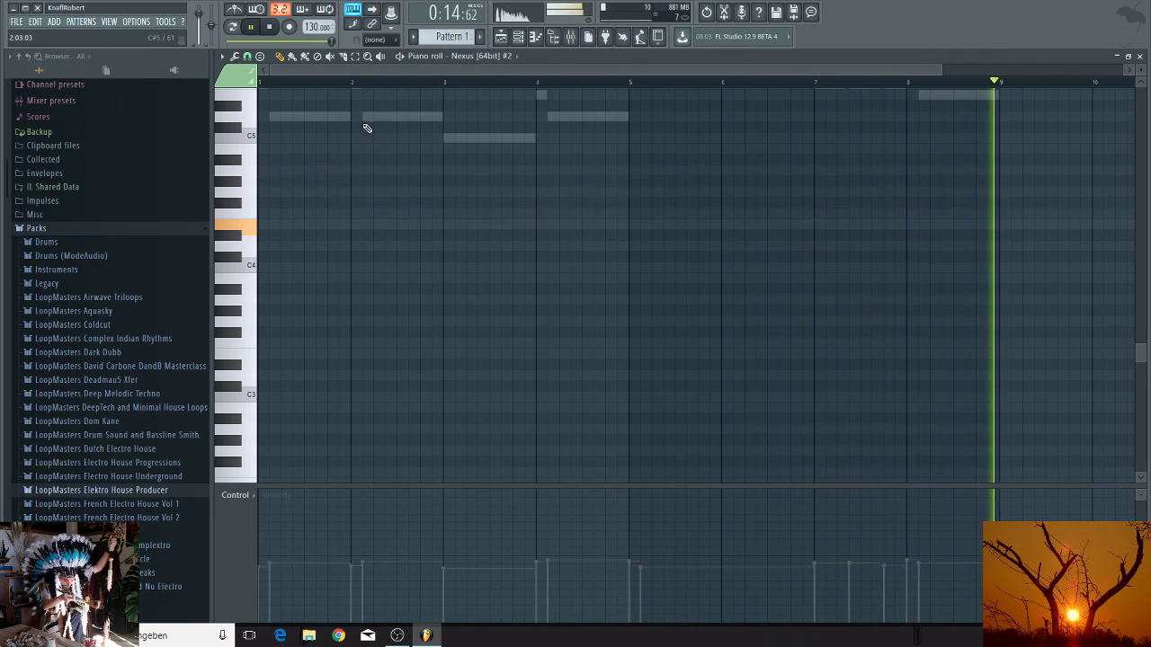
Step: Paste the copied Nexus #2 notes into Pattern 5 and place that pattern on playlist Track 5 from bar 1
{"action": "key", "text": "KP_Add"}
{"action": "key", "text": "KP_Add"}
{"action": "key", "text": "KP_Add"}
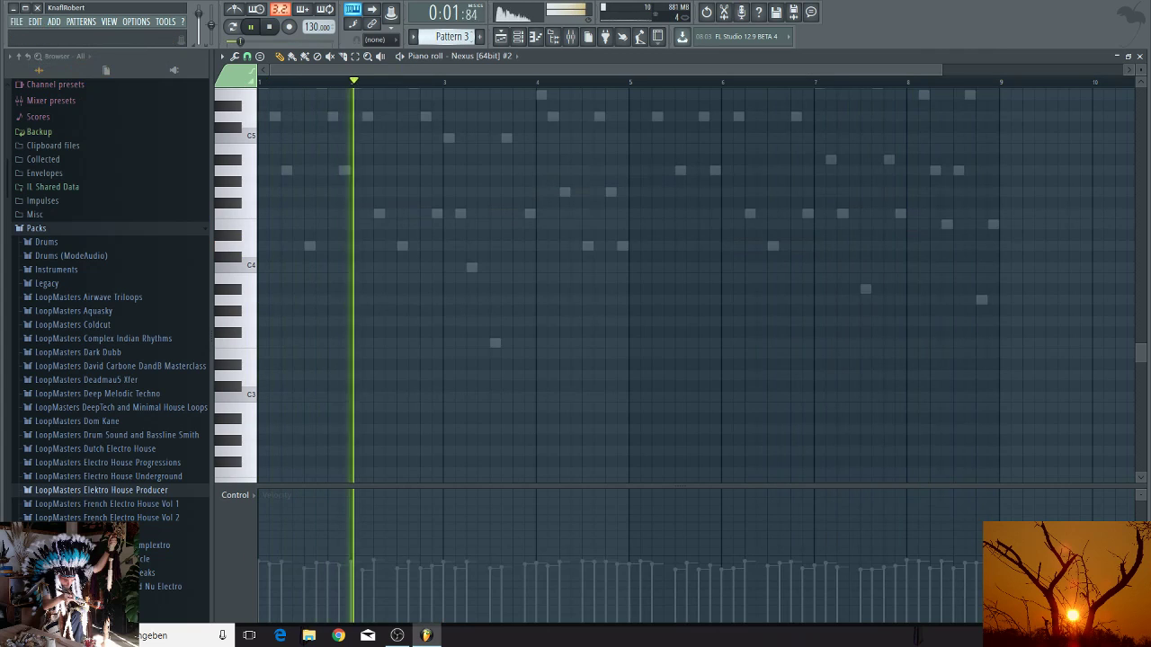
{"action": "left_click", "coordinate": [34, 21]}
{"action": "left_click", "coordinate": [46, 74]}
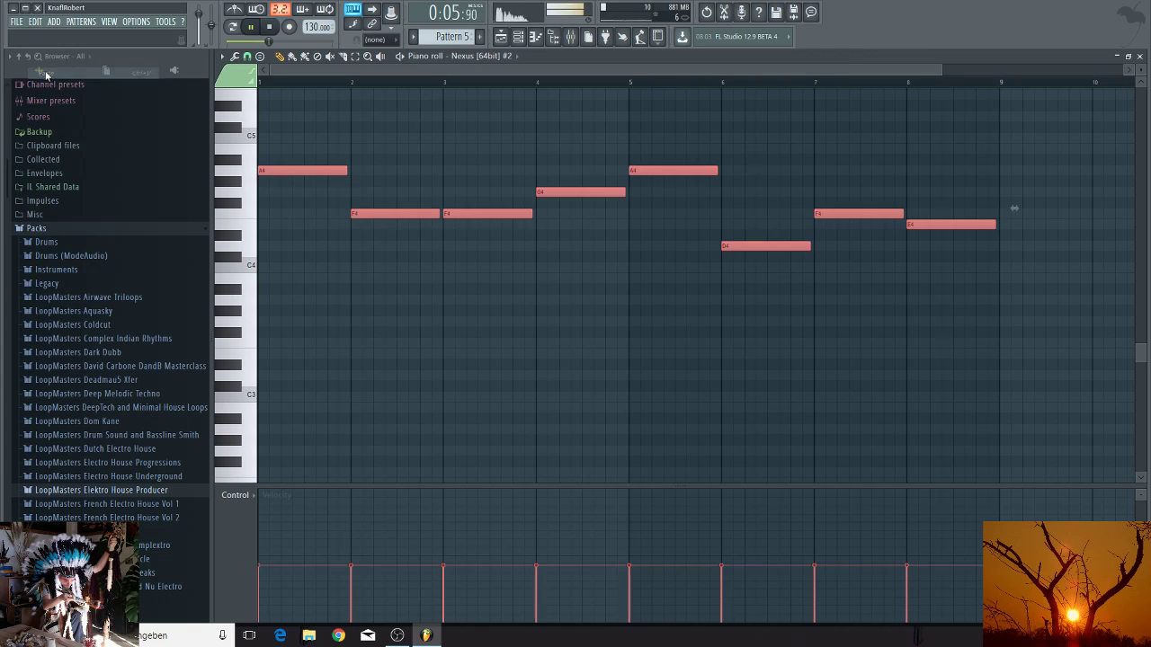
{"action": "left_click", "coordinate": [501, 37]}
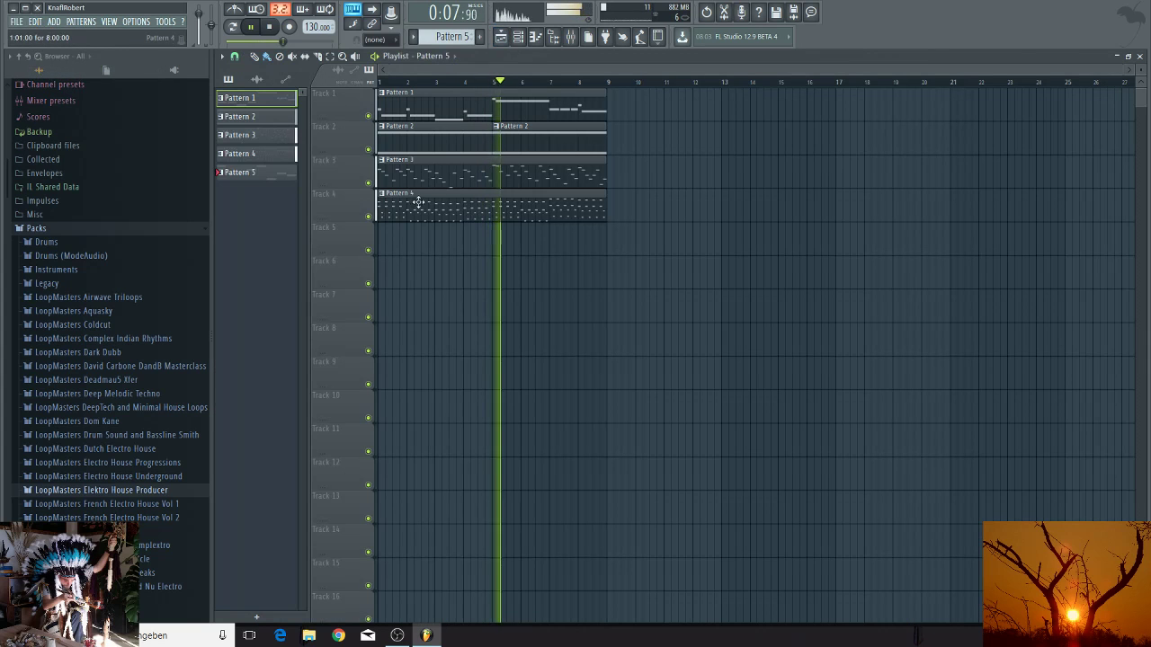
{"action": "left_click", "coordinate": [384, 245]}
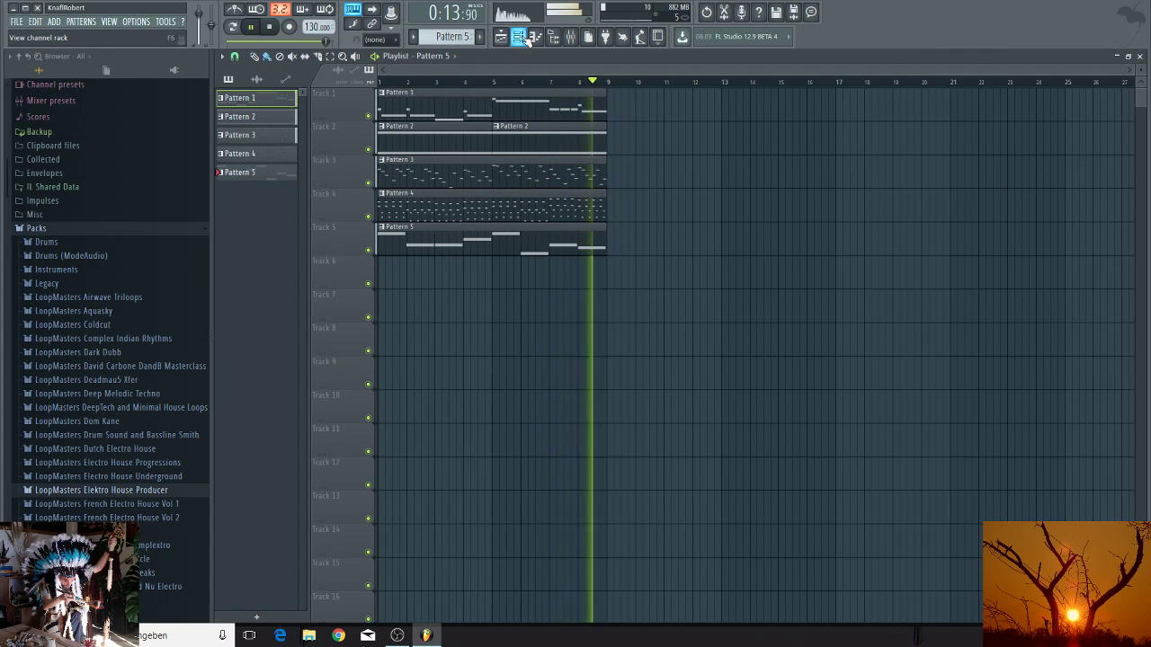
Step: Make Pattern 1 active again and show its channel rack, moved slightly closer to the playlist clips
{"action": "key", "text": "F6"}
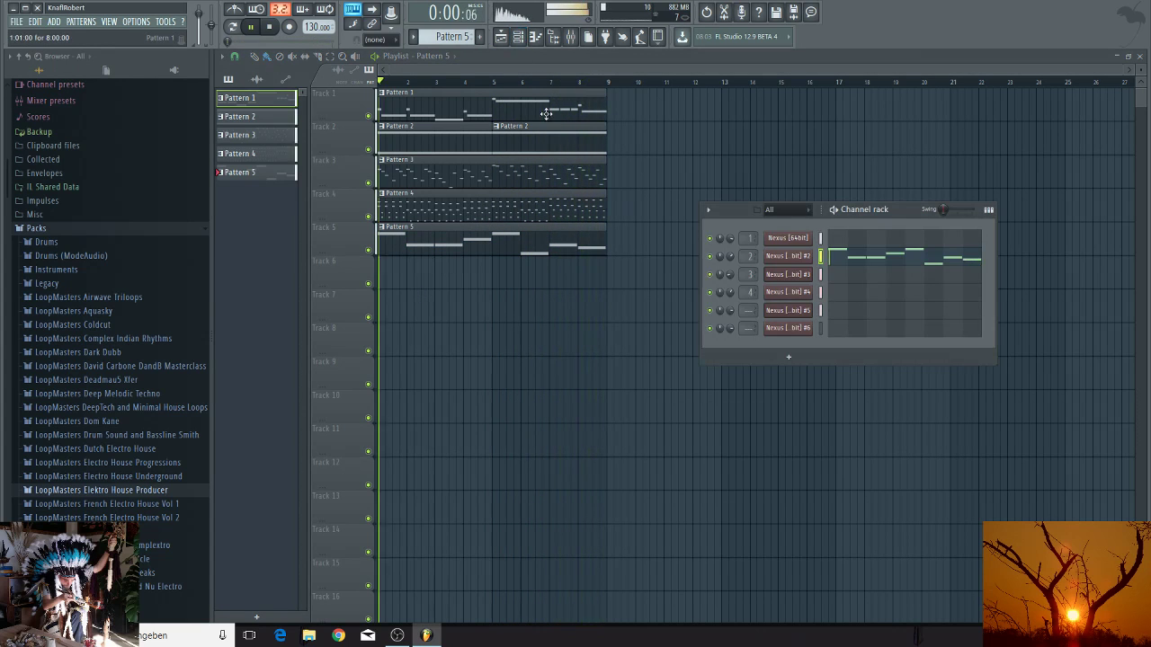
{"action": "left_click", "coordinate": [402, 103]}
{"action": "key", "text": "F6"}
{"action": "key", "text": "F6"}
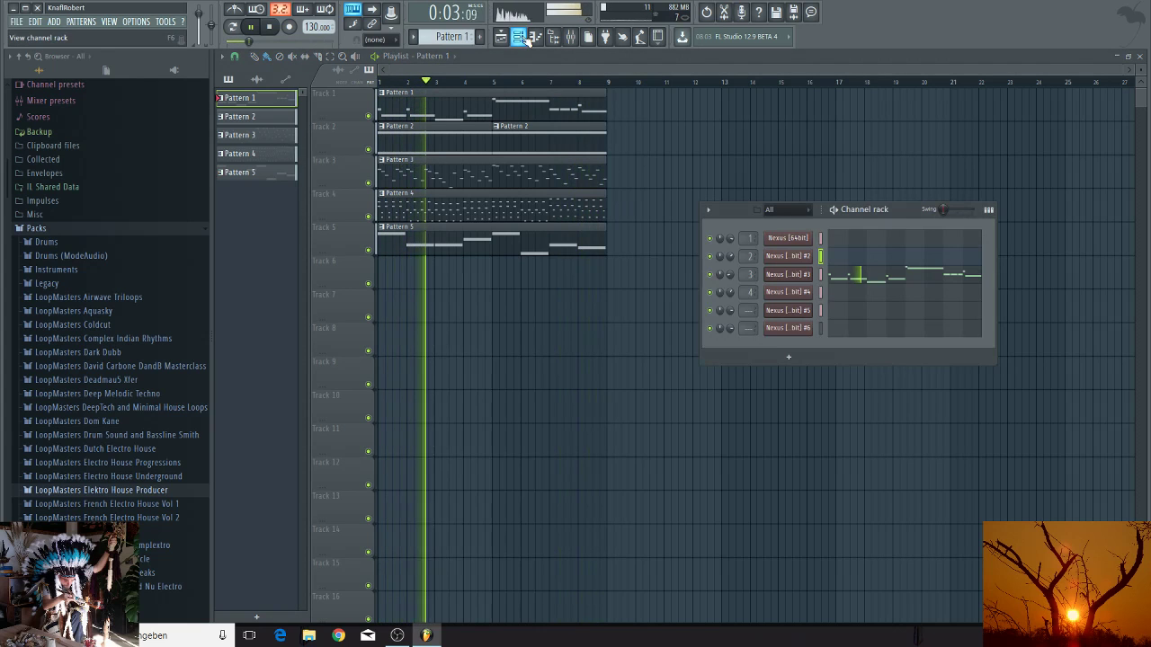
{"action": "left_click_drag", "start_coordinate": [904, 209], "coordinate": [835, 214]}
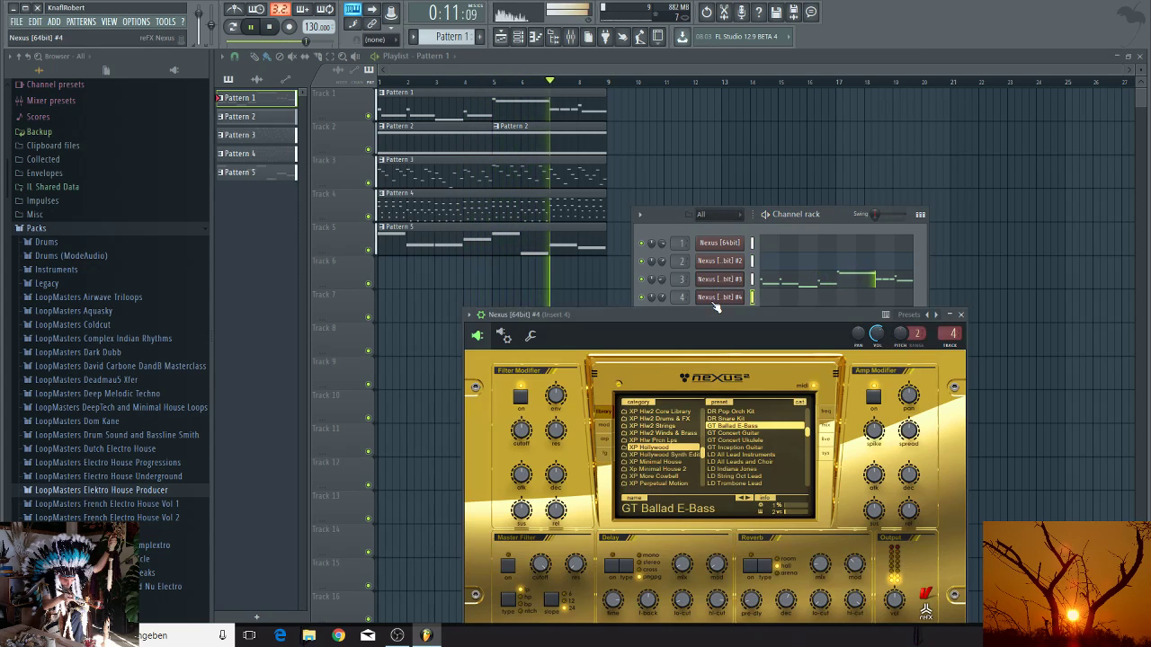
Step: Open the Nexus #5 instrument and route it to mixer track 5
{"action": "left_click", "coordinate": [718, 305]}
{"action": "left_click_drag", "start_coordinate": [730, 316], "coordinate": [716, 375]}
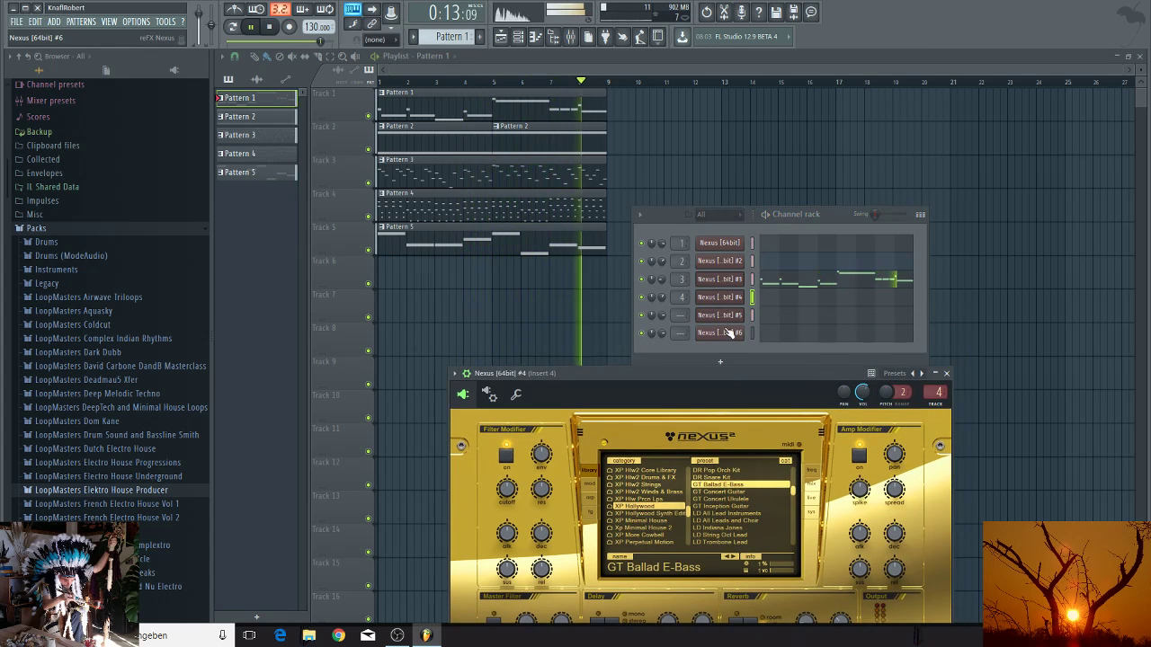
{"action": "left_click", "coordinate": [724, 316]}
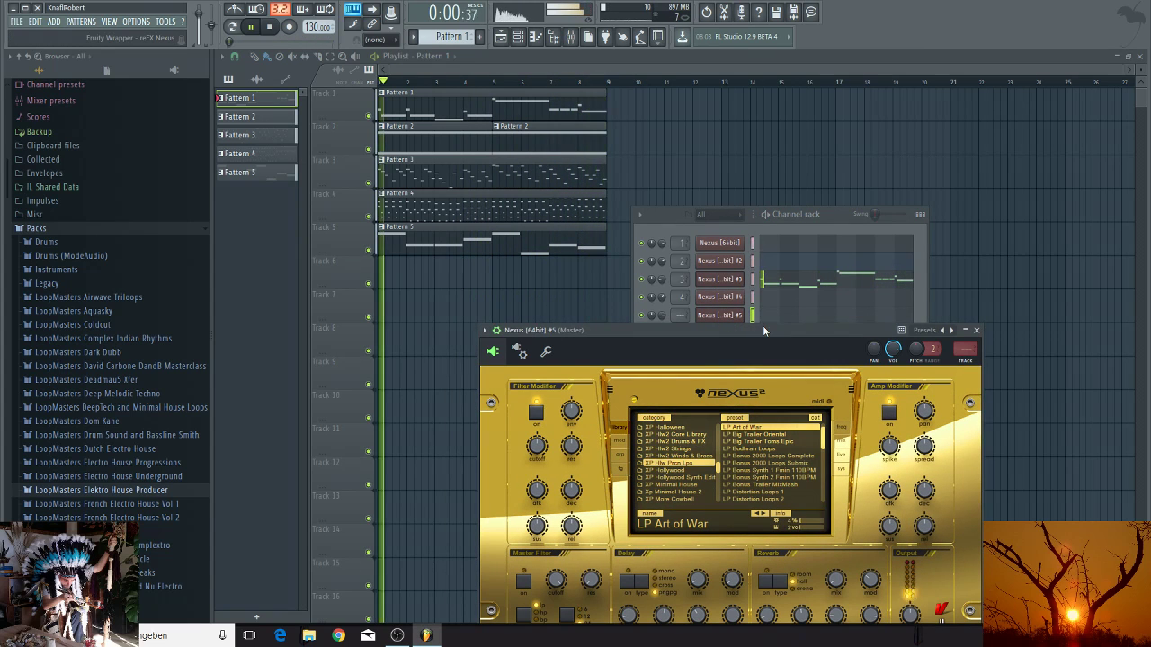
{"action": "left_click_drag", "start_coordinate": [964, 350], "coordinate": [964, 338]}
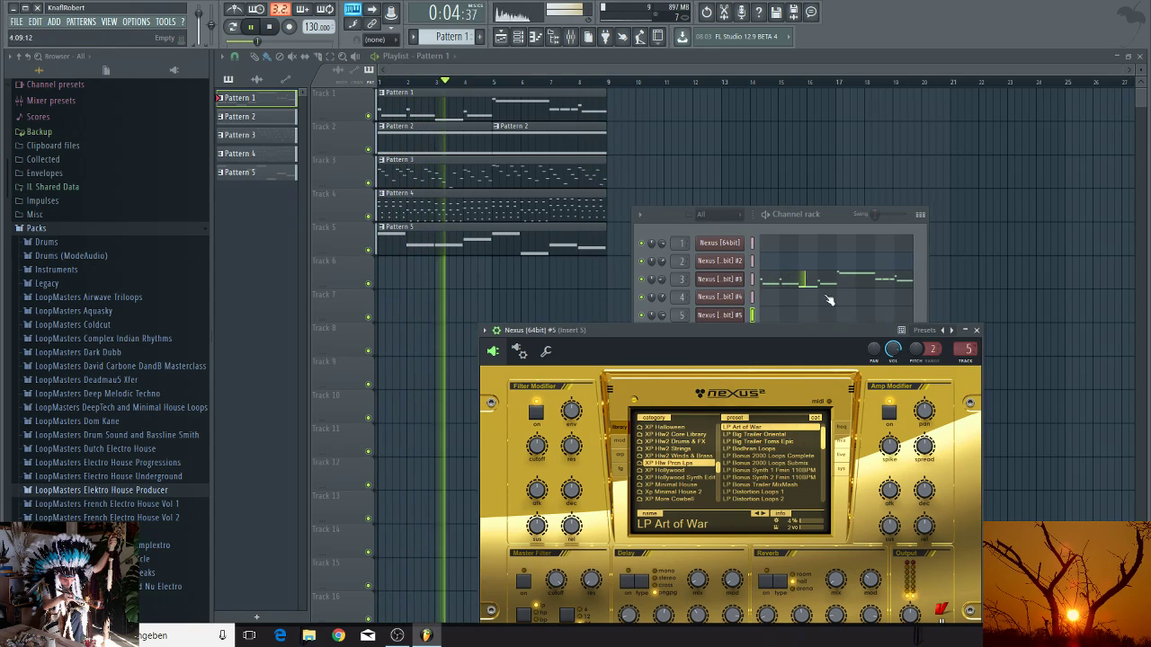
Step: Show the mixer and set the volume fader of Insert 4 to about 110%
{"action": "left_click", "coordinate": [575, 38]}
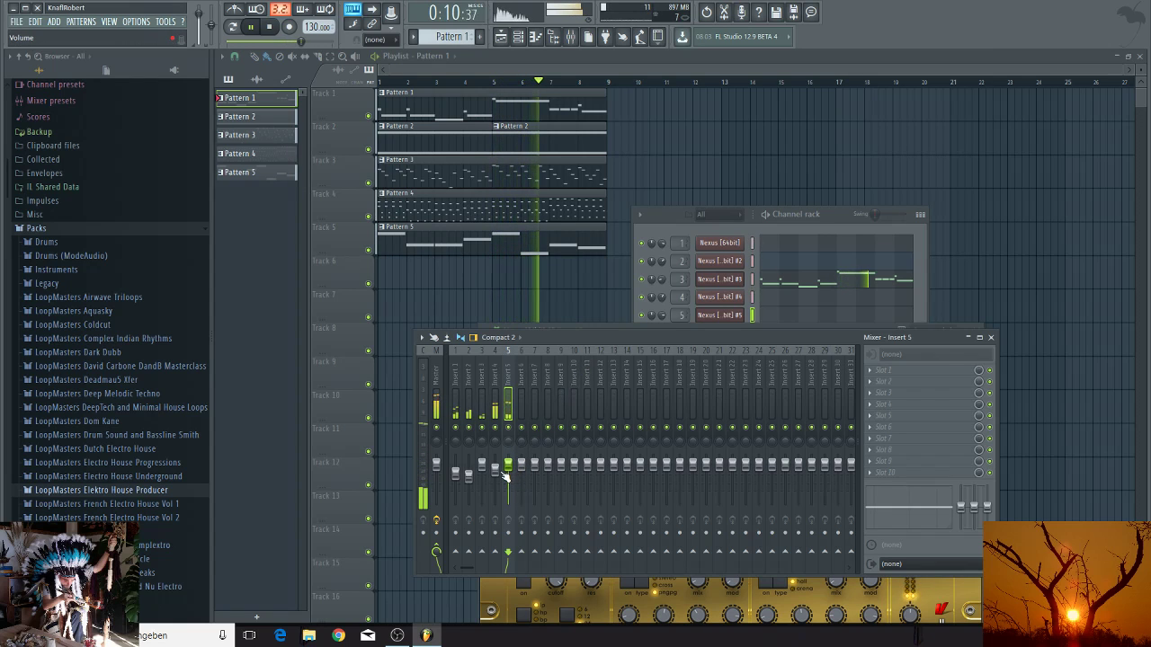
{"action": "left_click_drag", "start_coordinate": [496, 470], "coordinate": [496, 477]}
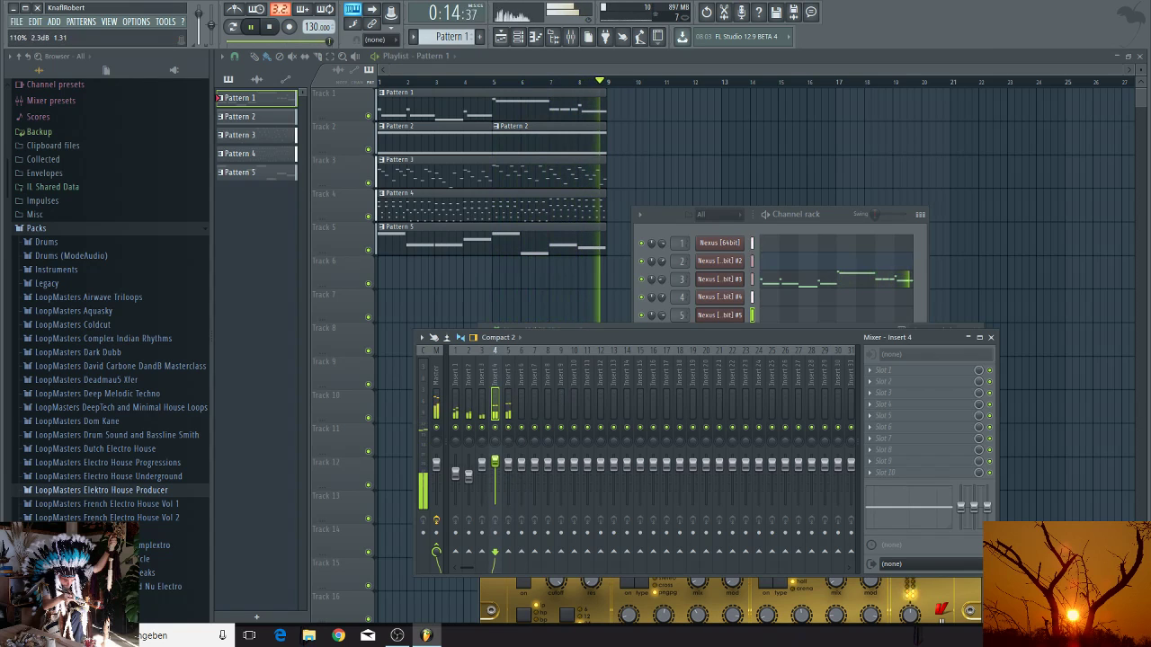
Step: Lower the Insert 4 volume fader and raise the gain of the Fruity Limiter on the Master track
{"action": "left_click_drag", "start_coordinate": [494, 454], "coordinate": [494, 482]}
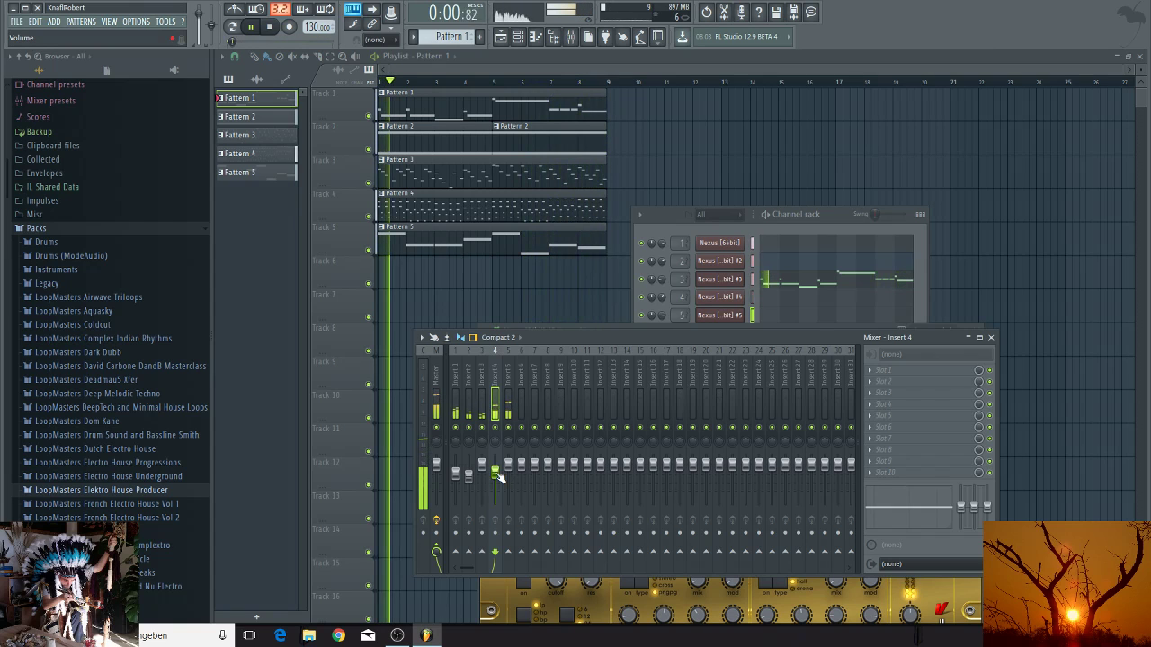
{"action": "left_click", "coordinate": [440, 385]}
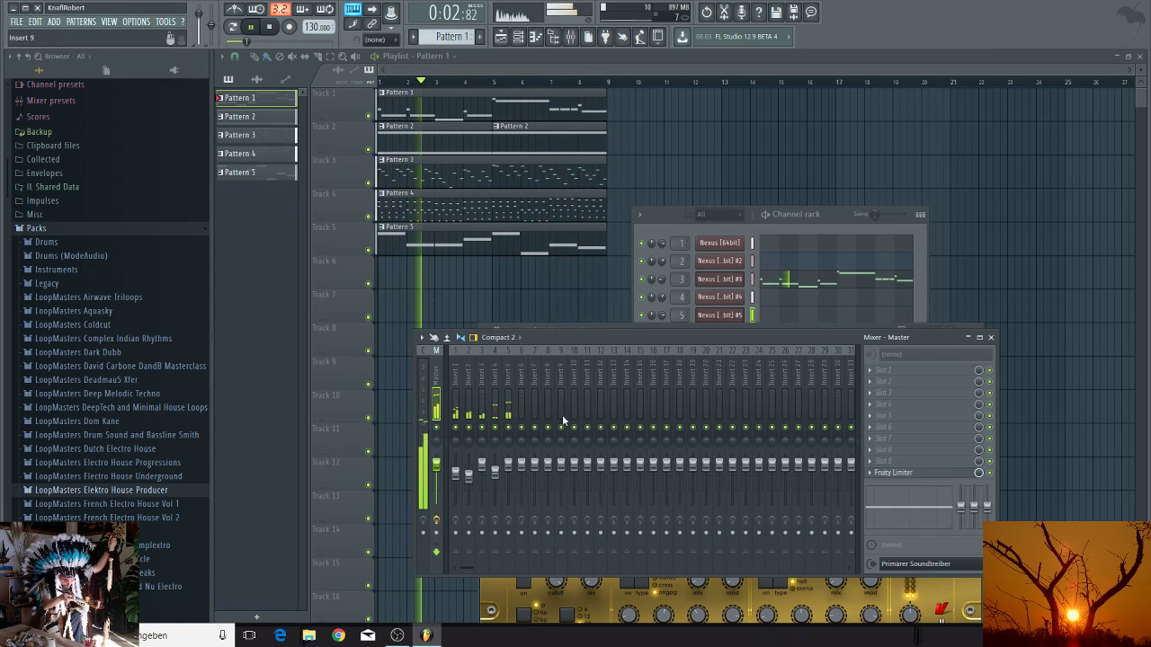
{"action": "left_click", "coordinate": [884, 473]}
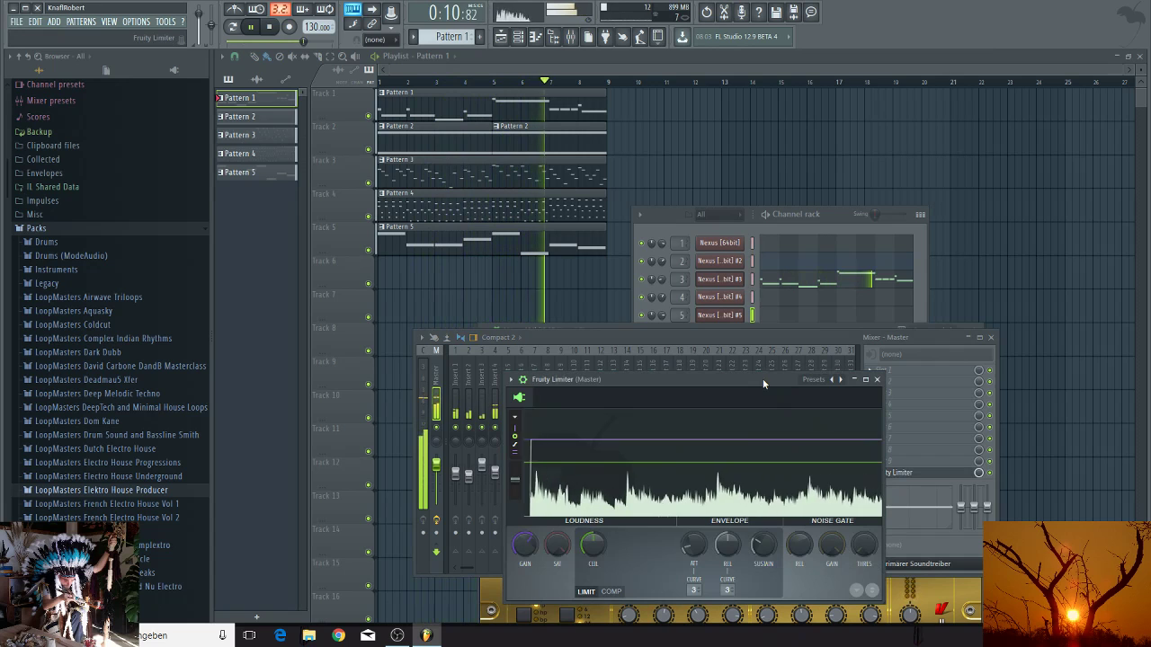
{"action": "left_click_drag", "start_coordinate": [524, 545], "coordinate": [524, 512]}
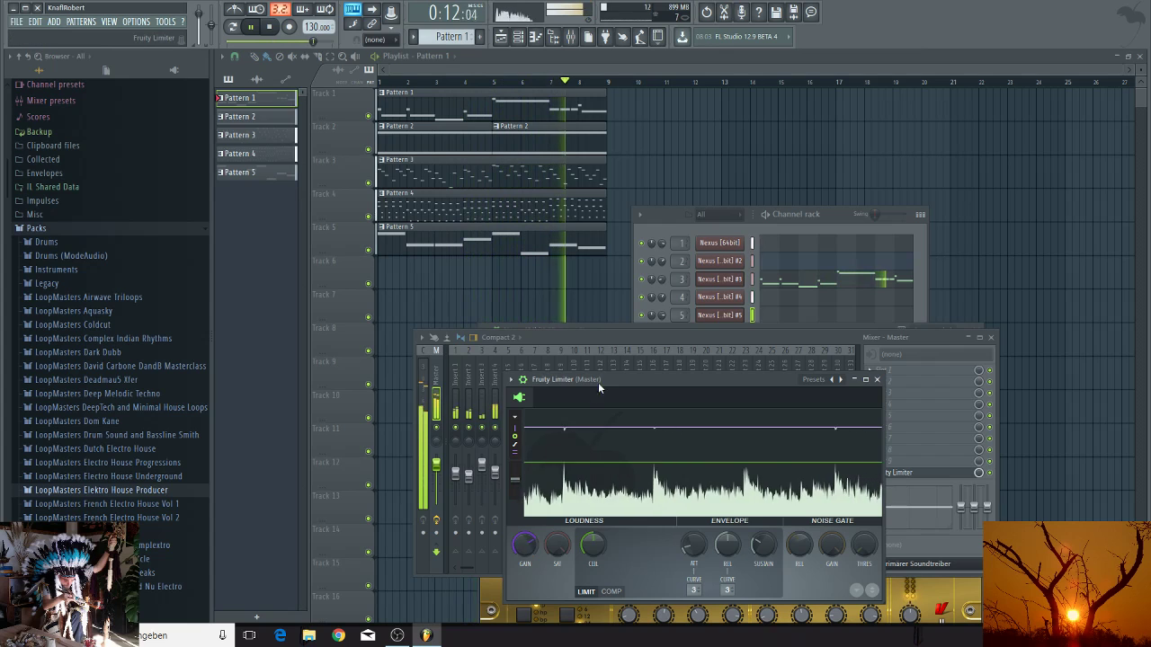
{"action": "left_click_drag", "start_coordinate": [619, 375], "coordinate": [698, 368]}
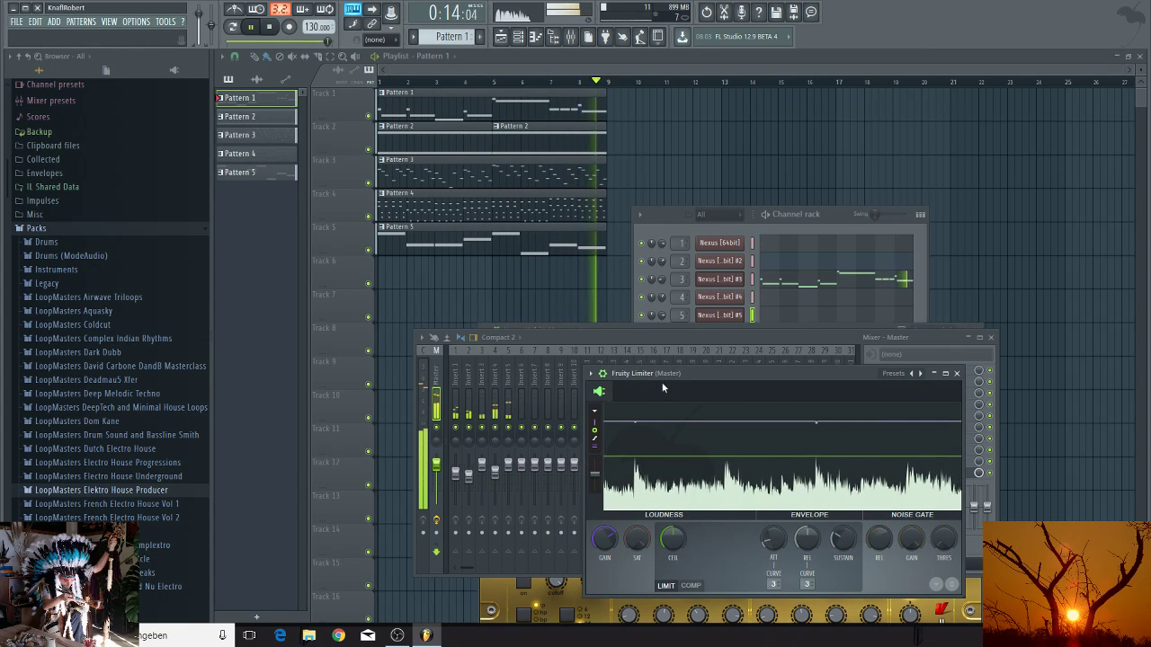
Step: Lower the Insert 5 volume fader and set the Master track's Fruity Limiter gain to about 9.2 dB
{"action": "left_click", "coordinate": [508, 472]}
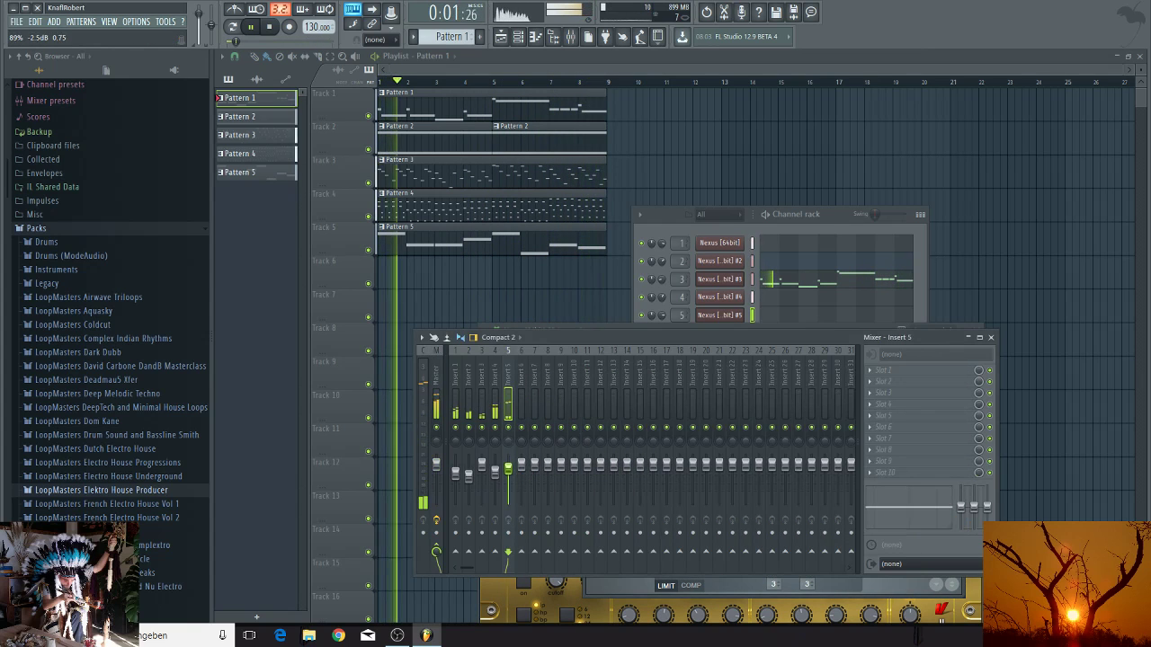
{"action": "left_click_drag", "start_coordinate": [508, 472], "coordinate": [509, 475]}
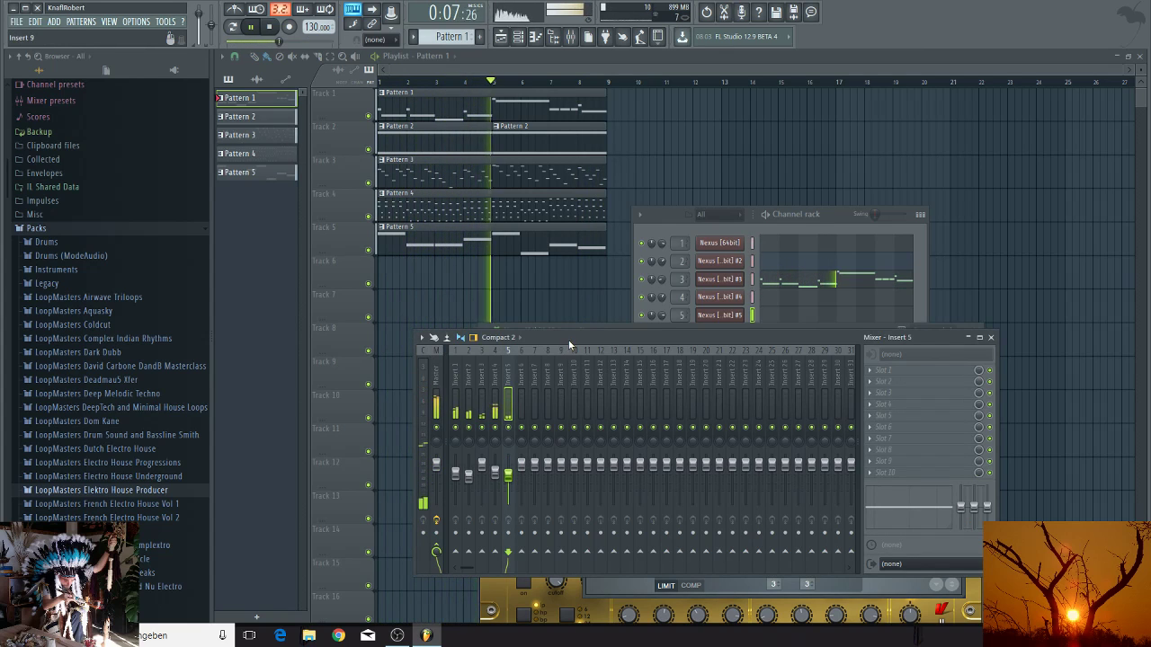
{"action": "left_click_drag", "start_coordinate": [570, 344], "coordinate": [641, 146]}
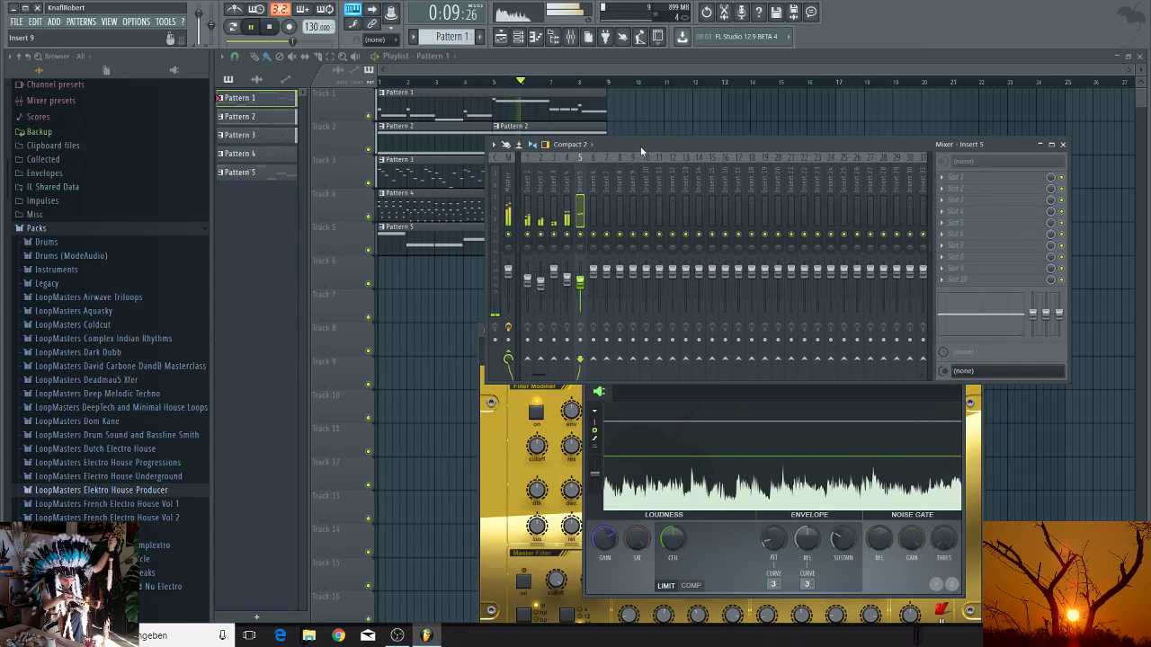
{"action": "left_click", "coordinate": [605, 537]}
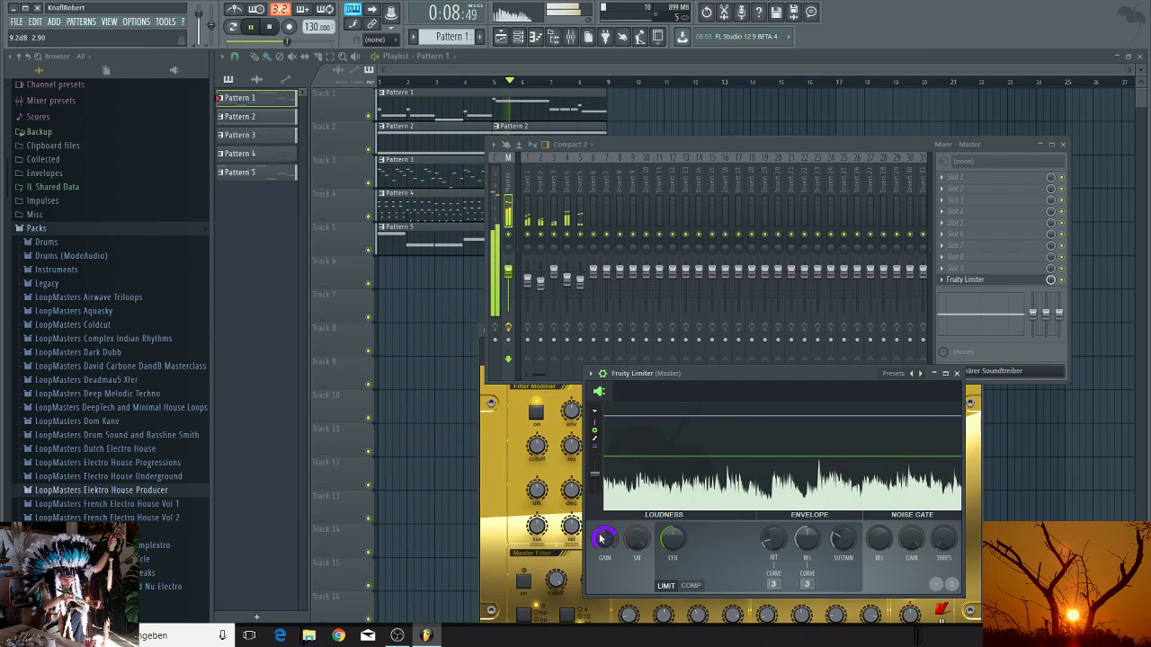
Step: Clear the open windows and duplicate the clips on Tracks 1 to 5 repeatedly until they fill the playlist through bar 64
{"action": "key", "text": "F12"}
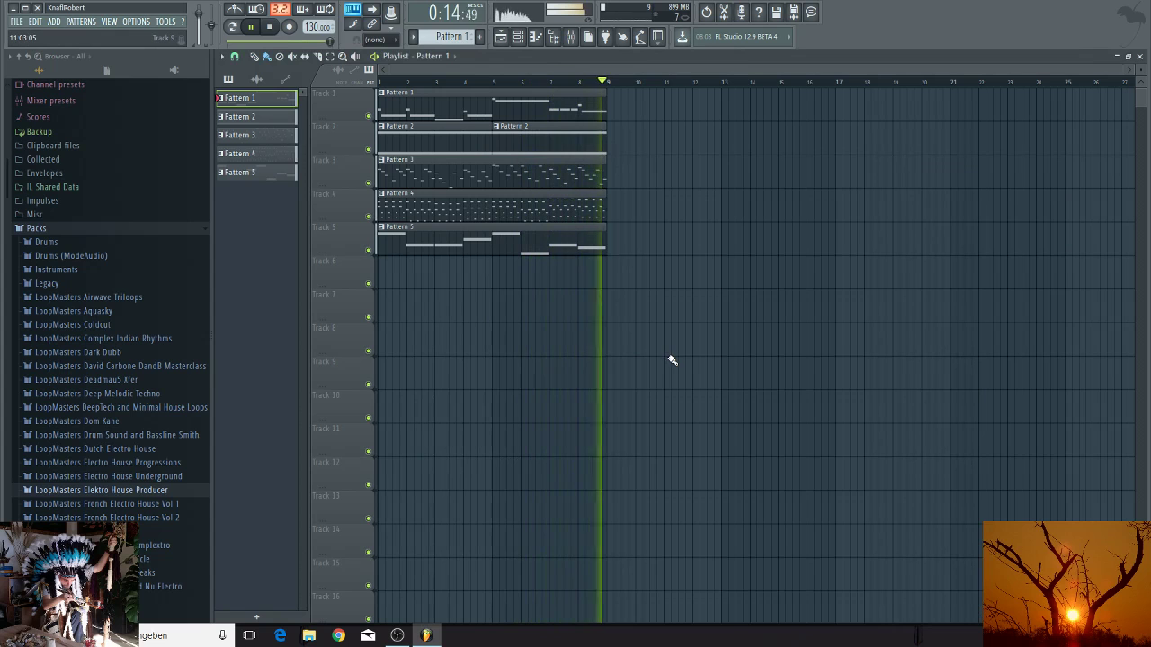
{"action": "left_click_drag", "start_coordinate": [669, 388], "coordinate": [627, 110]}
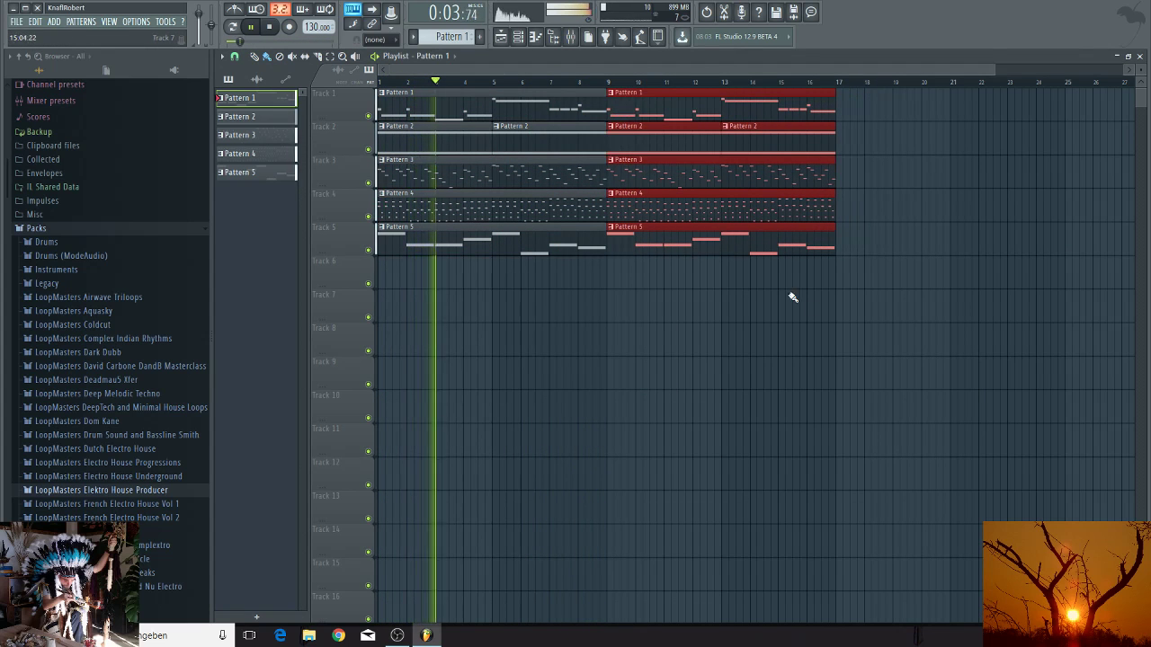
{"action": "left_click_drag", "start_coordinate": [866, 321], "coordinate": [868, 121]}
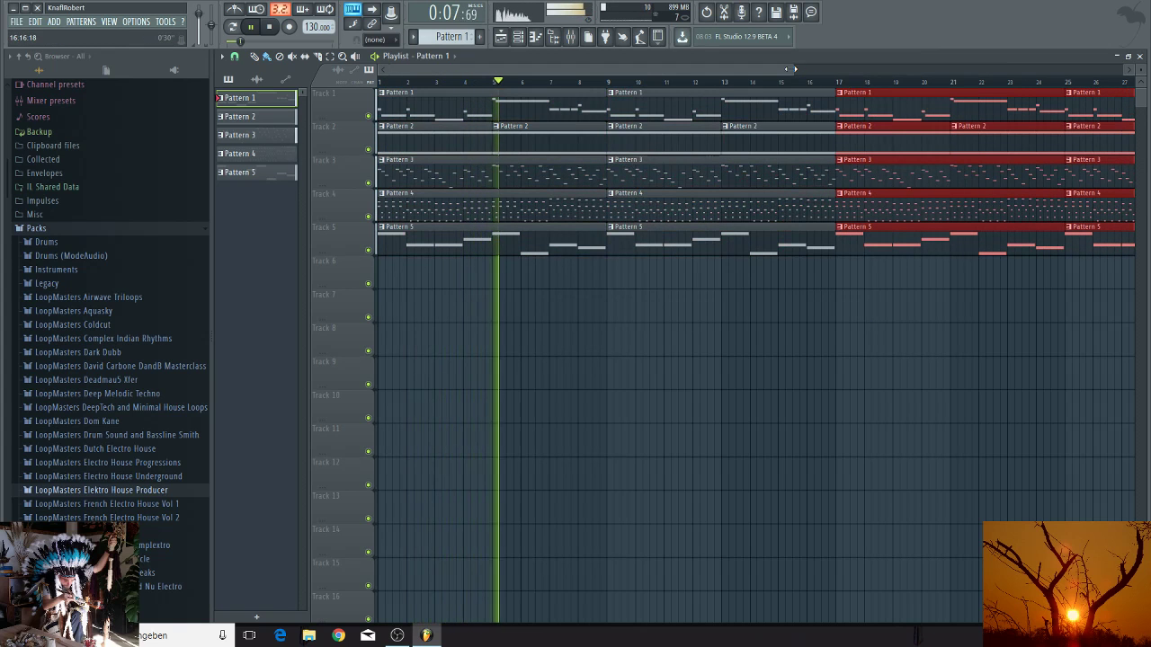
{"action": "scroll", "coordinate": [983, 147], "scroll_direction": "down", "scroll_amount": 3}
{"action": "left_click_drag", "start_coordinate": [984, 352], "coordinate": [378, 90]}
{"action": "left_click_drag", "start_coordinate": [406, 133], "coordinate": [1015, 174]}
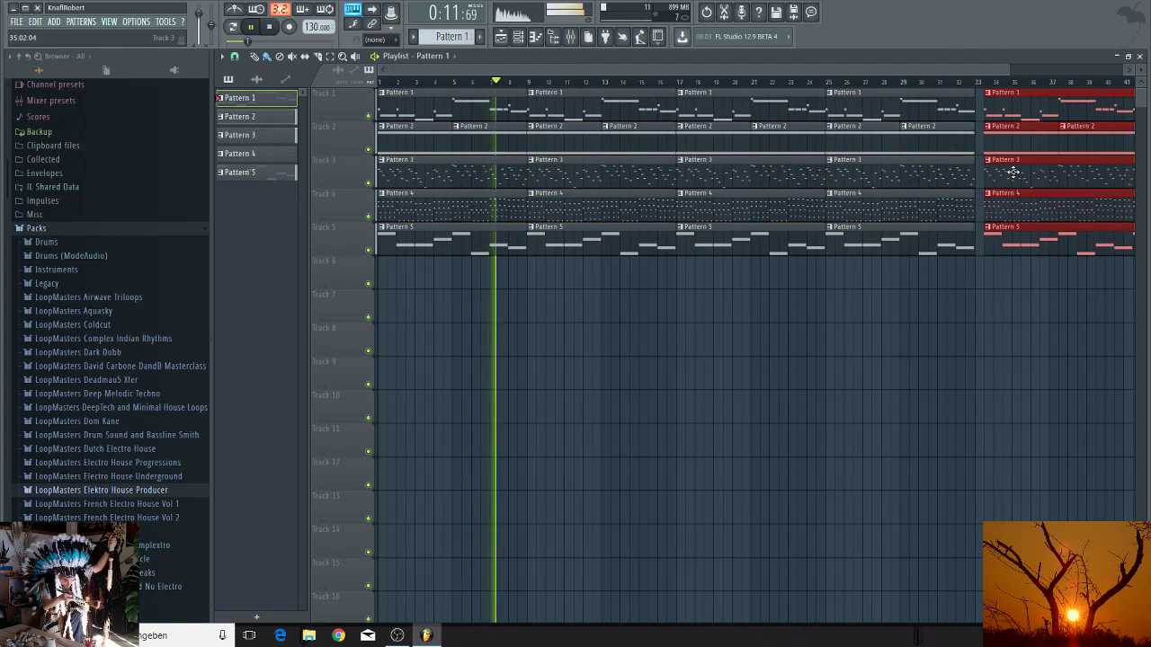
{"action": "left_click", "coordinate": [683, 329]}
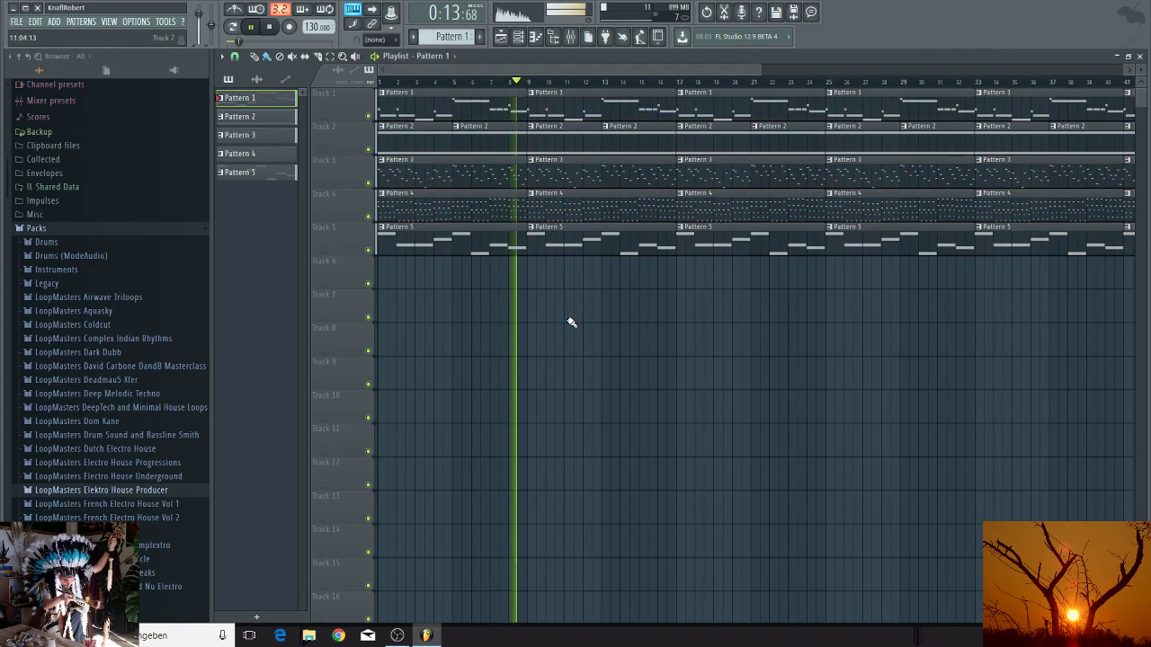
Step: Delete the Pattern 1, 2, 3 and 4 clips from bars 1 to 8, leaving only Pattern 5
{"action": "right_click", "coordinate": [407, 107]}
{"action": "right_click", "coordinate": [408, 136]}
{"action": "right_click", "coordinate": [405, 173]}
{"action": "right_click", "coordinate": [393, 202]}
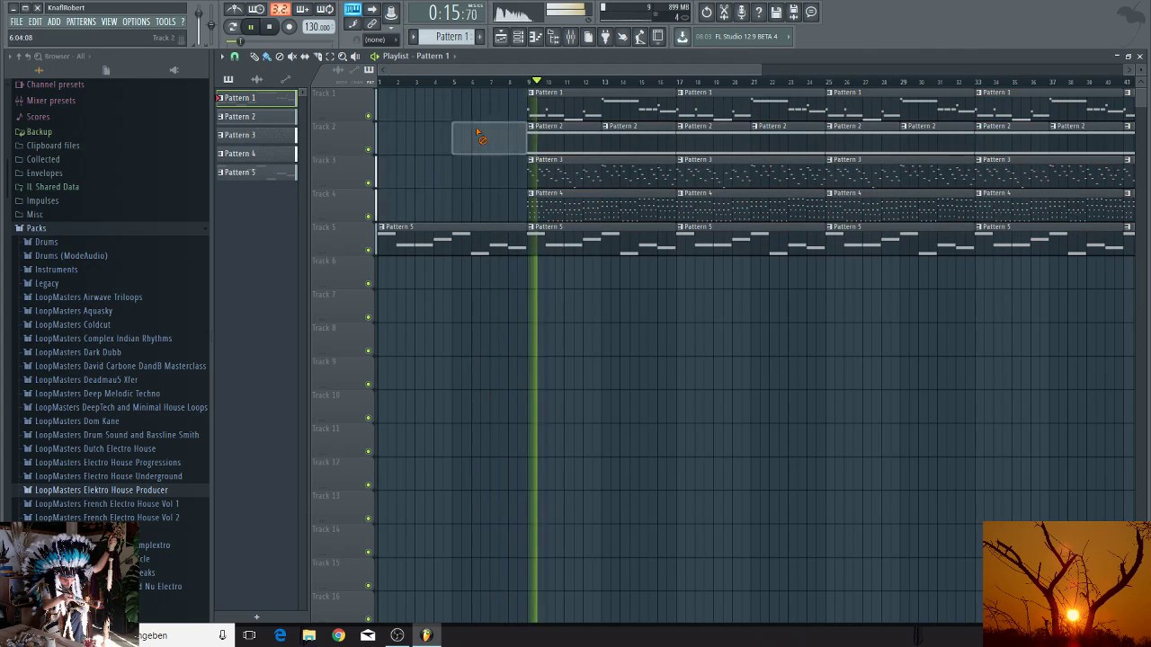
Step: Delete the Pattern 1, 2 and 3 clips from bars 9 to 16
{"action": "right_click", "coordinate": [538, 106]}
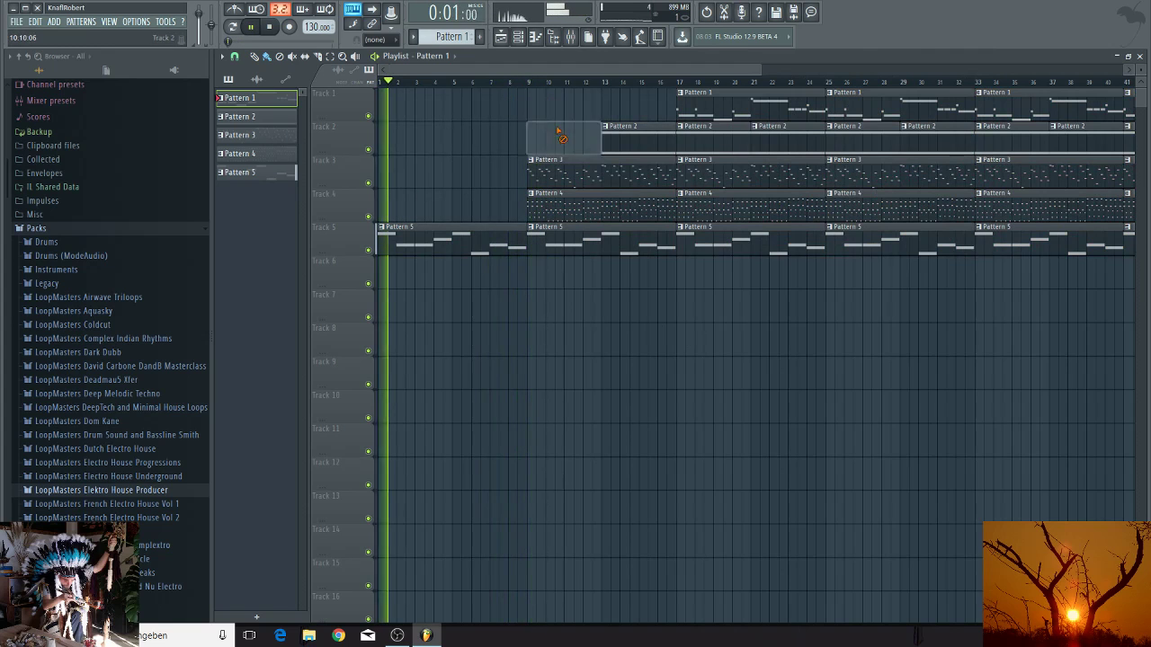
{"action": "right_click", "coordinate": [552, 135]}
{"action": "right_click", "coordinate": [556, 170]}
{"action": "right_click", "coordinate": [633, 146]}
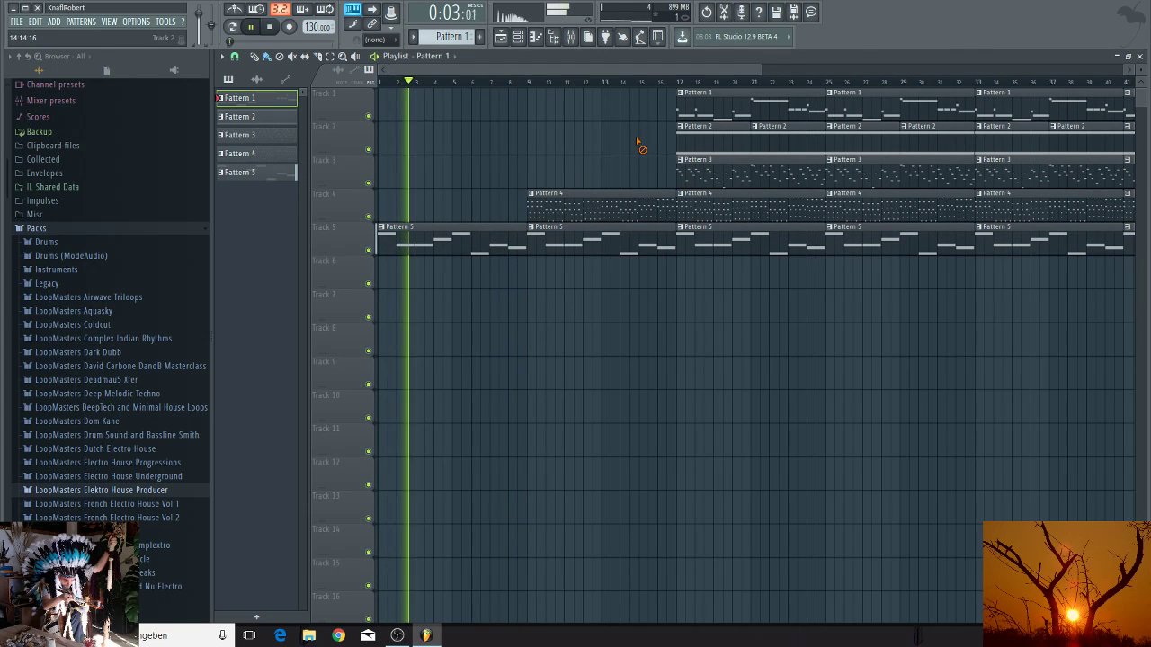
Step: Delete the Pattern 2 clips from bars 17 to 32 and the Pattern 1 clip from bars 17 to 24
{"action": "right_click", "coordinate": [679, 144]}
{"action": "right_click", "coordinate": [763, 144]}
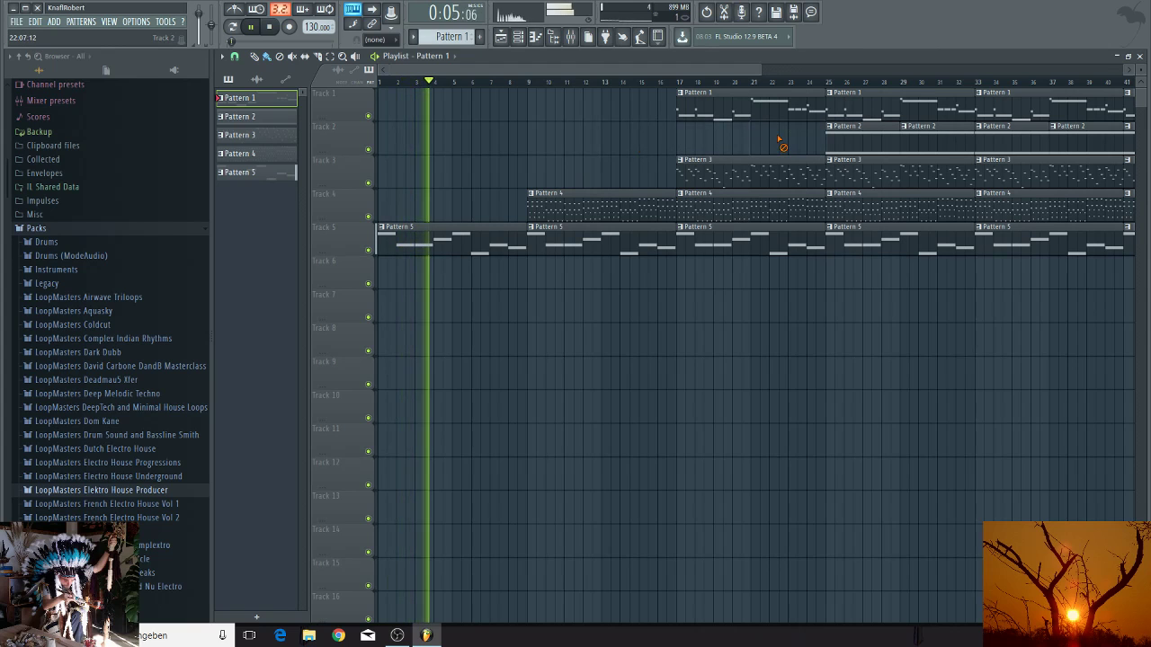
{"action": "right_click", "coordinate": [771, 115]}
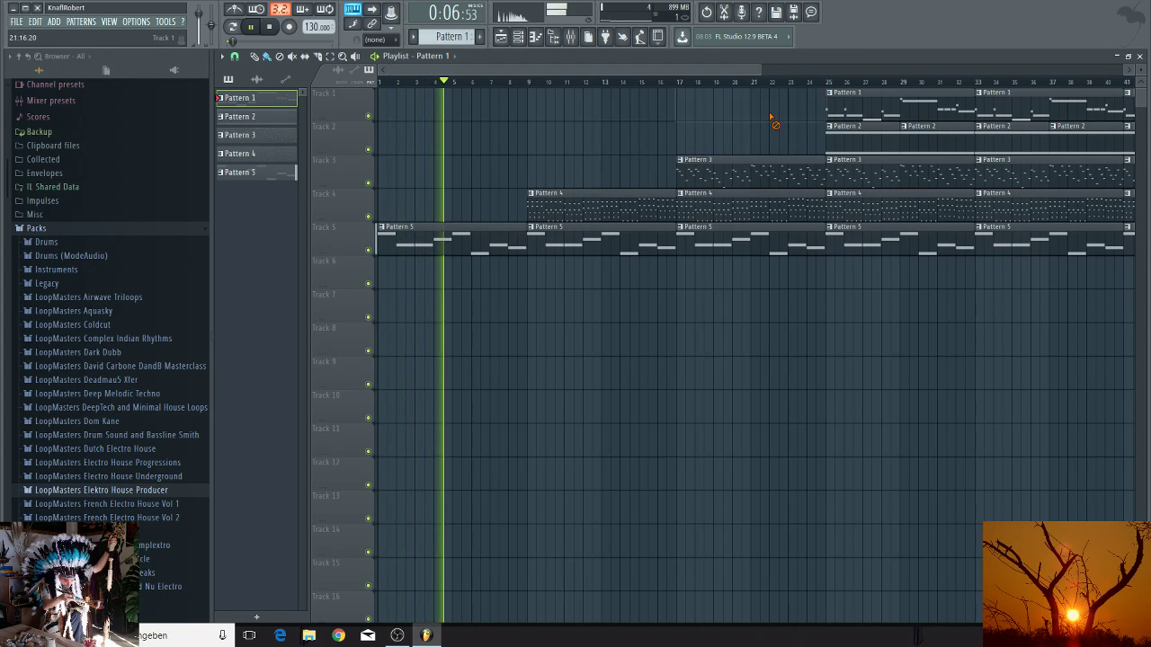
{"action": "right_click", "coordinate": [832, 143]}
{"action": "right_click", "coordinate": [908, 142]}
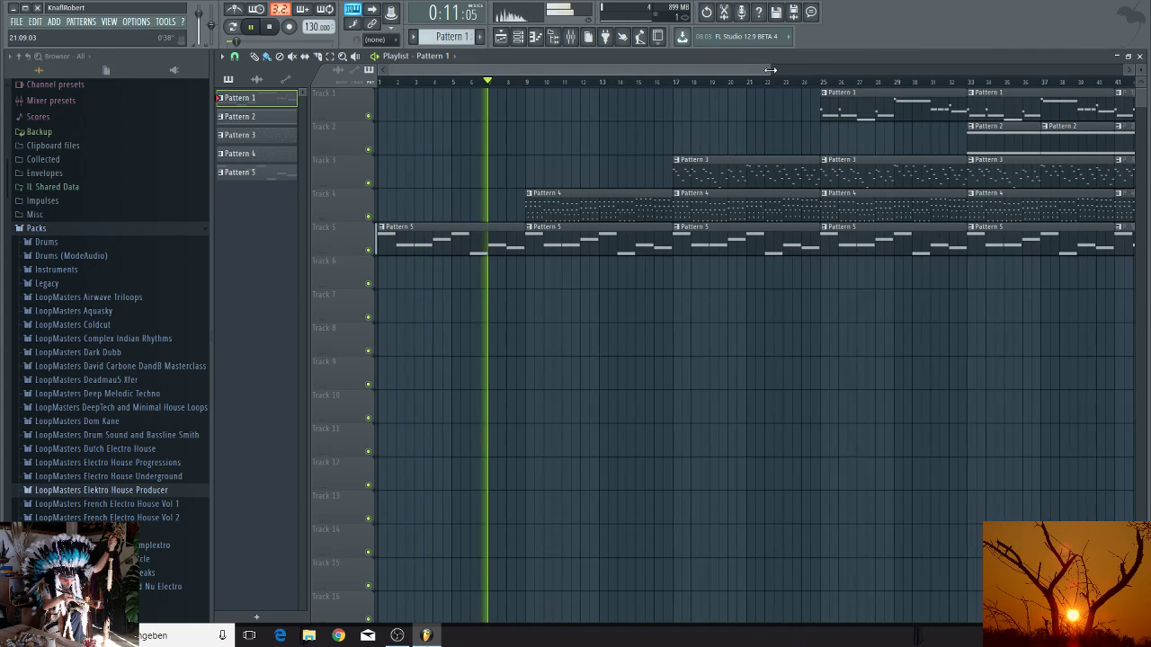
Step: Start playback from bar 21 and delete the Pattern 3, 4 and 5 clips from bars 33 to 40
{"action": "left_click_drag", "start_coordinate": [762, 70], "coordinate": [975, 81]}
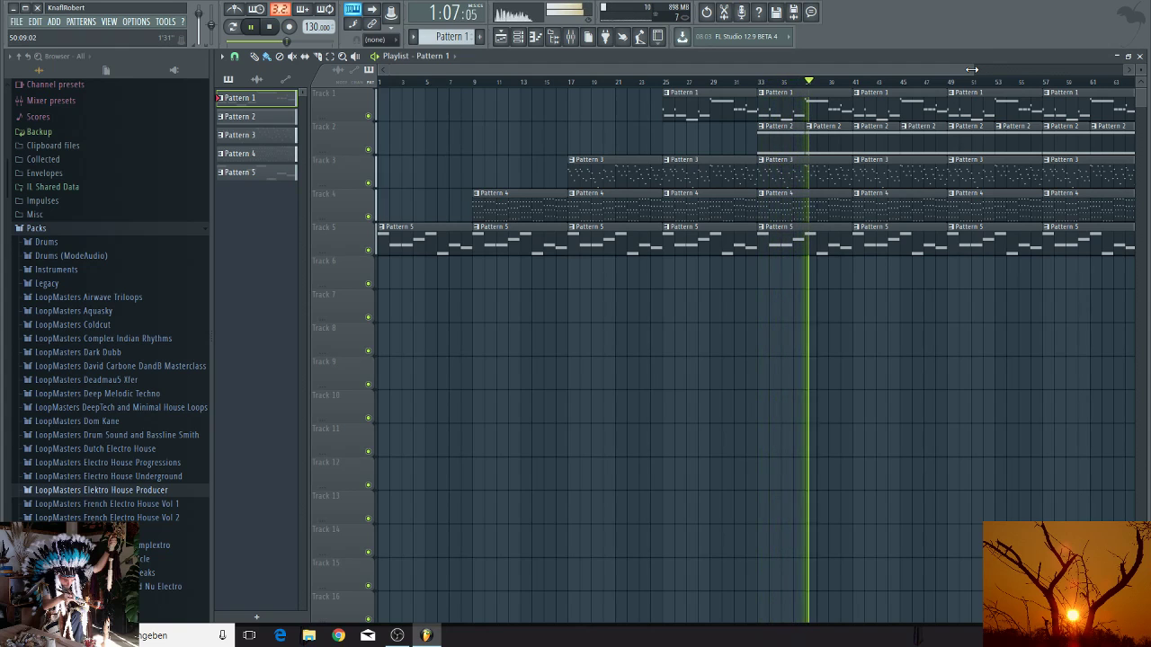
{"action": "left_click_drag", "start_coordinate": [949, 68], "coordinate": [1079, 72]}
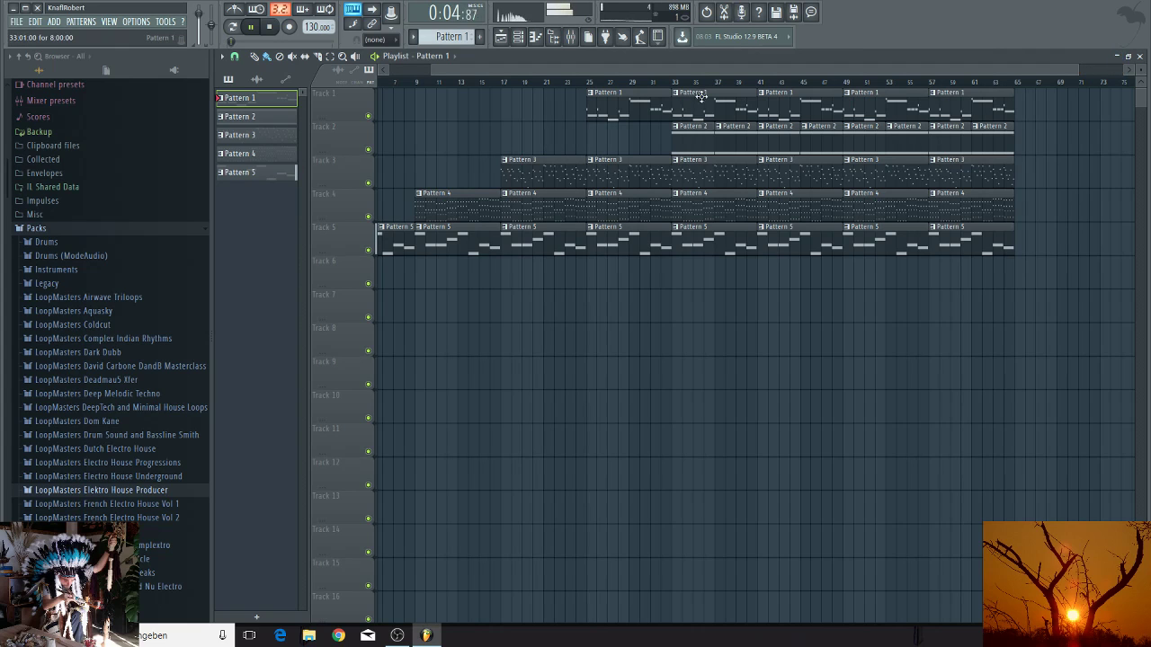
{"action": "left_click", "coordinate": [547, 84]}
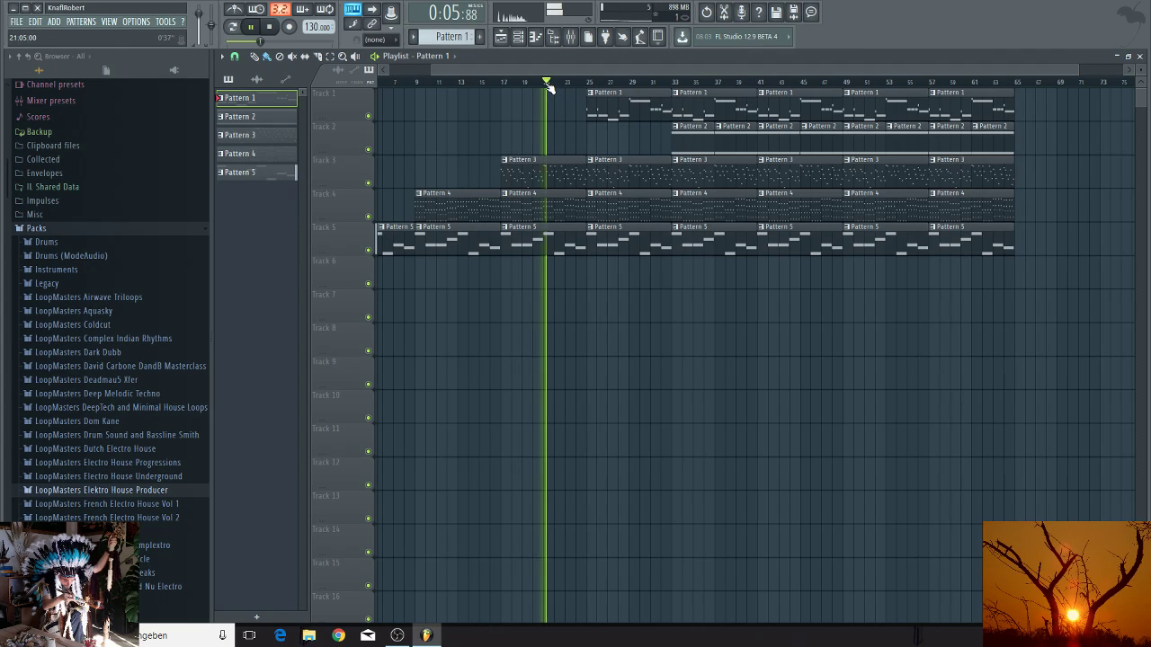
{"action": "right_click", "coordinate": [685, 163]}
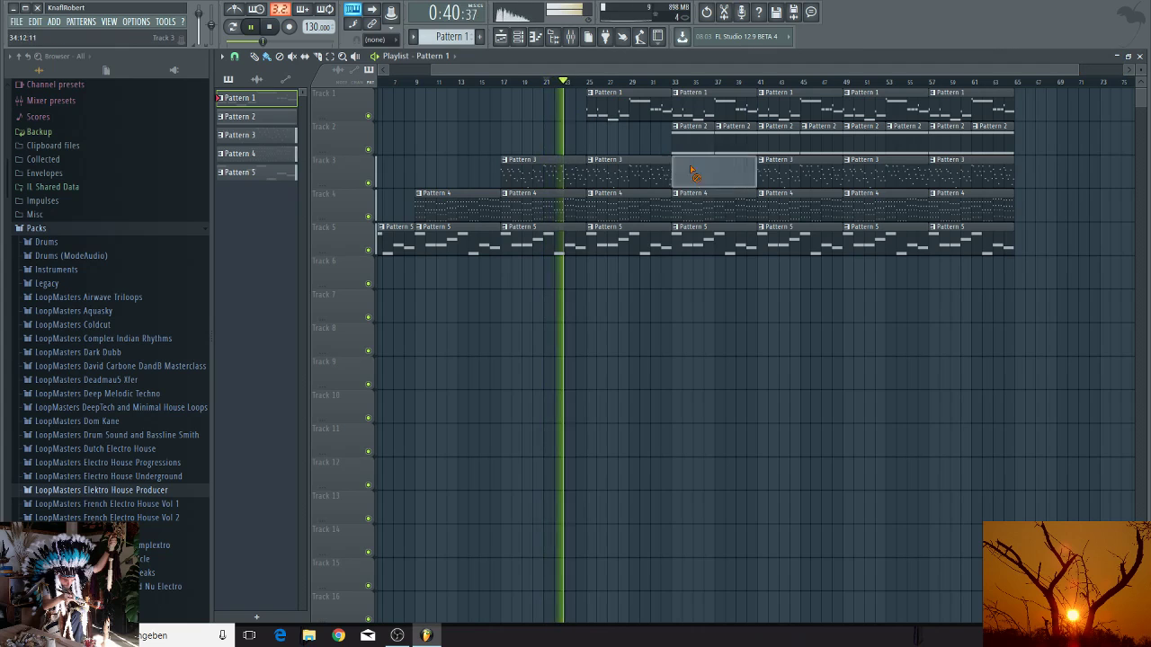
{"action": "right_click", "coordinate": [683, 206]}
{"action": "right_click", "coordinate": [683, 236]}
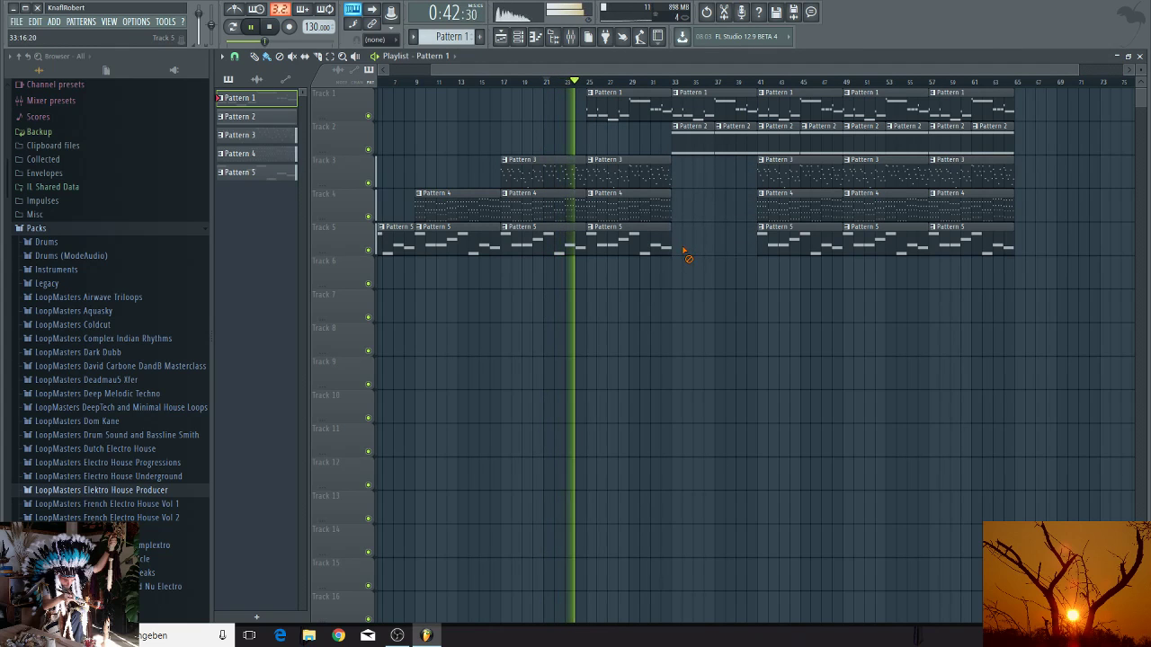
Step: Delete the Pattern 5 clips from bars 41 to 56, the Pattern 4 clip at bar 41 and the Pattern 2 clip at bar 33
{"action": "right_click", "coordinate": [773, 248]}
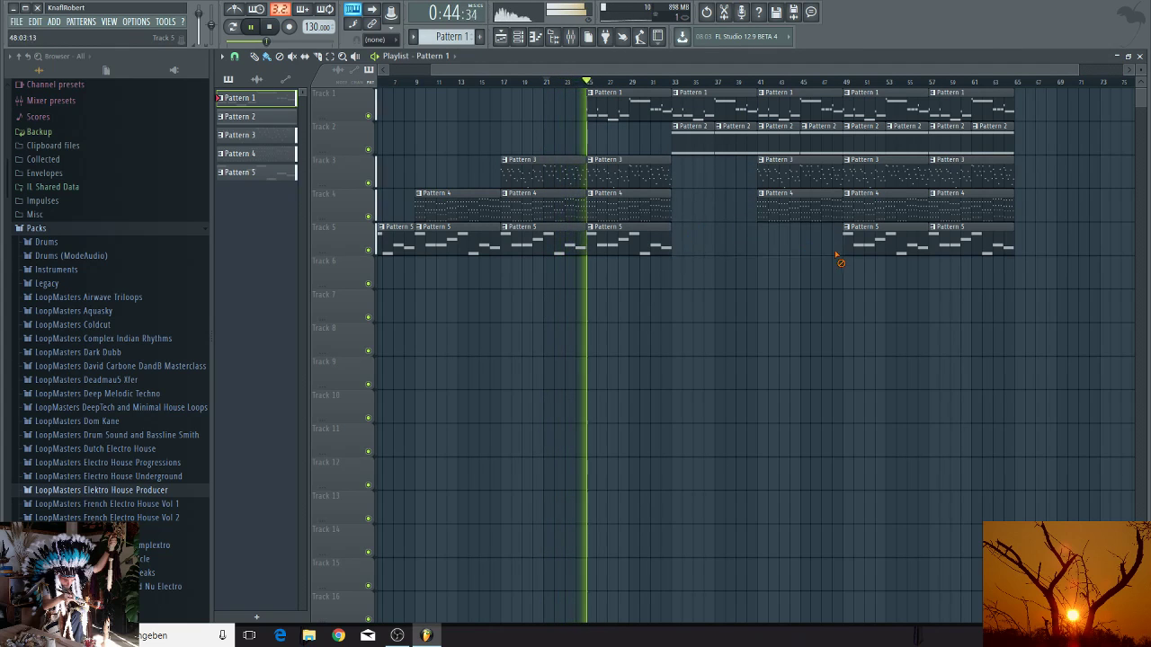
{"action": "right_click", "coordinate": [849, 250]}
{"action": "right_click", "coordinate": [800, 216]}
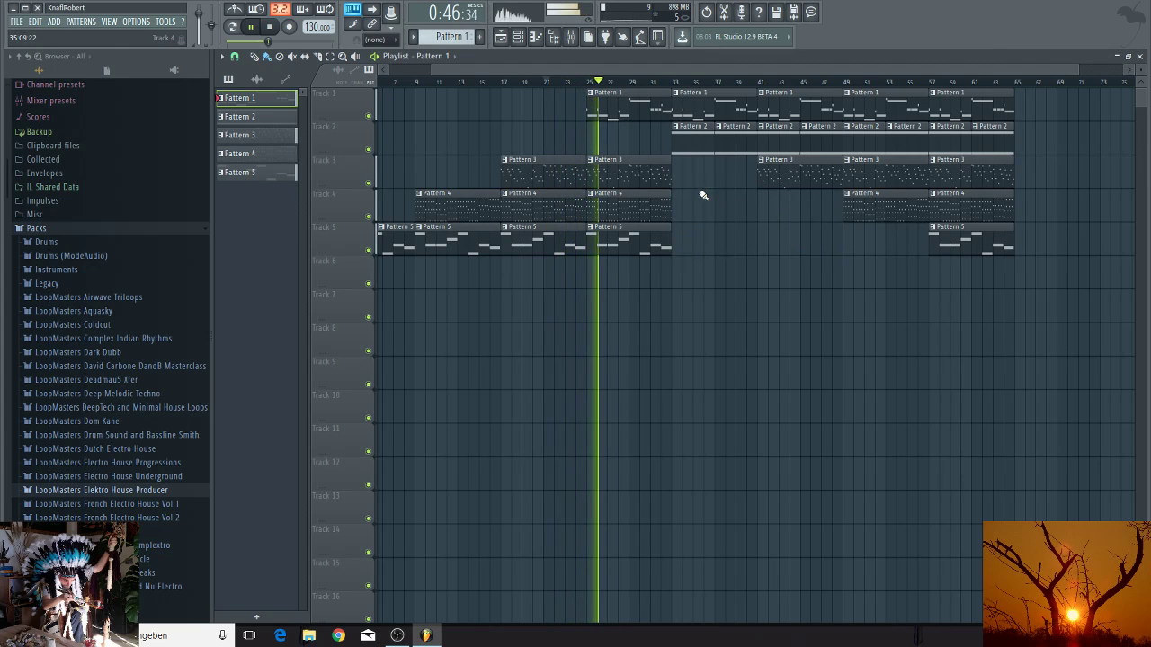
{"action": "right_click", "coordinate": [685, 148]}
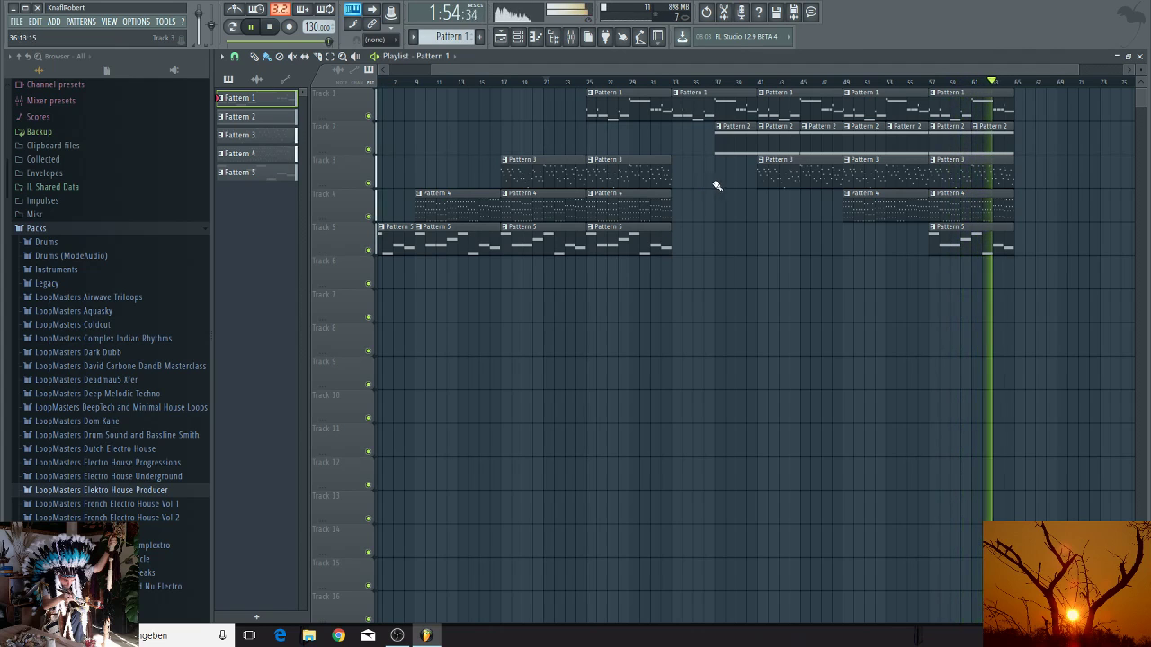
Step: Add Pattern 3 clips on Track 3 to fill bars 1 to 16 and stop playback
{"action": "left_click", "coordinate": [765, 171]}
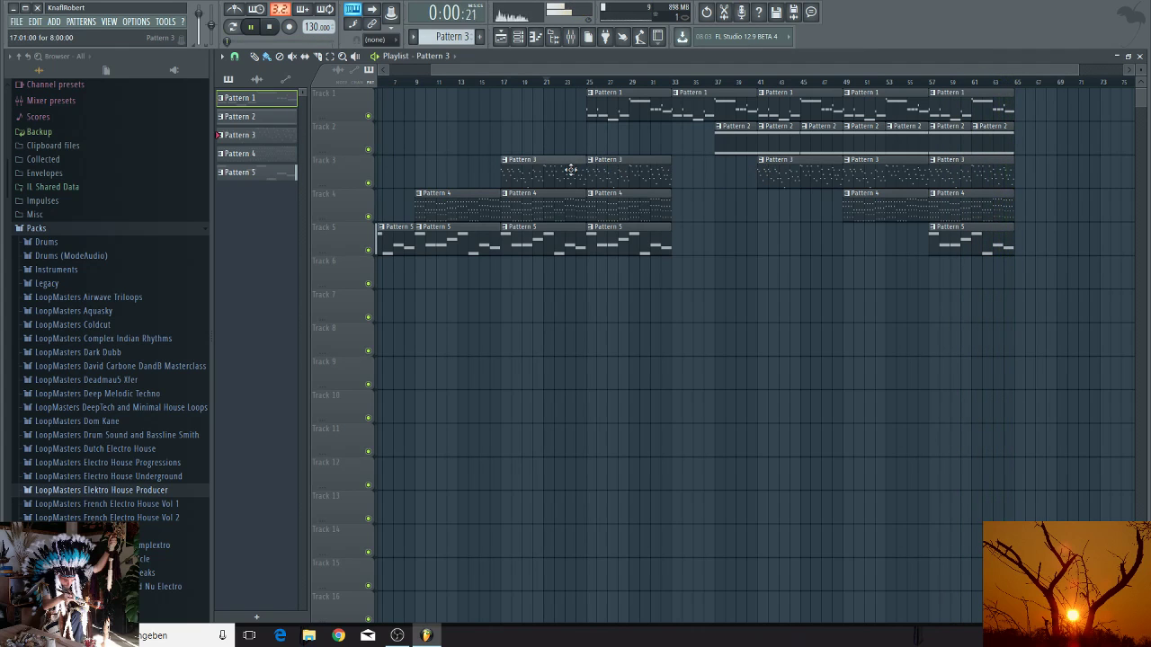
{"action": "mouse_move", "coordinate": [498, 171]}
{"action": "left_mouse_down"}
{"action": "mouse_move", "coordinate": [268, 180]}
{"action": "mouse_move", "coordinate": [424, 185]}
{"action": "left_mouse_up"}
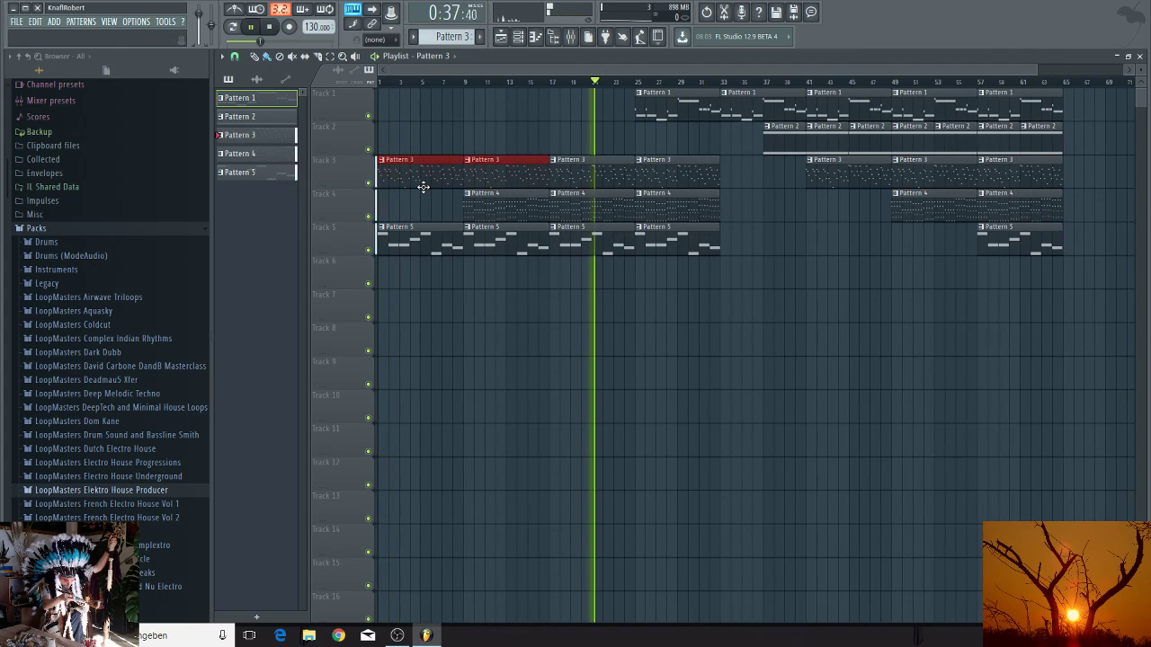
{"action": "left_click", "coordinate": [271, 27]}
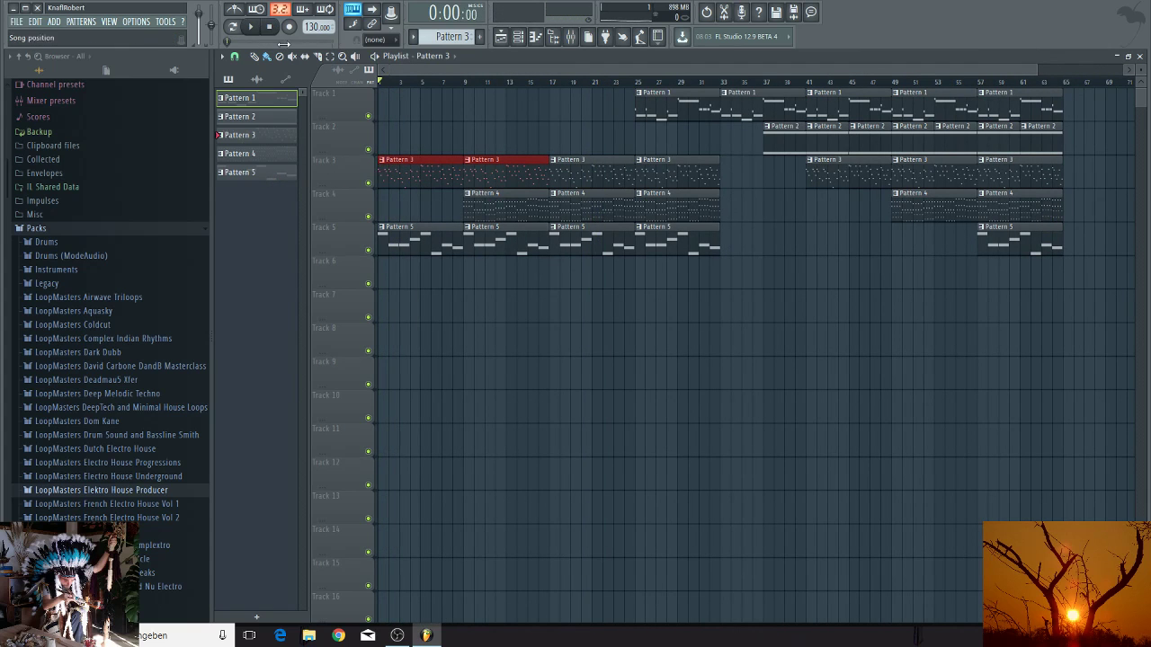
Step: Enable the delay on the Nexus #4 instrument playing Pattern 3 and set its delay mix to 17
{"action": "left_click", "coordinate": [553, 36]}
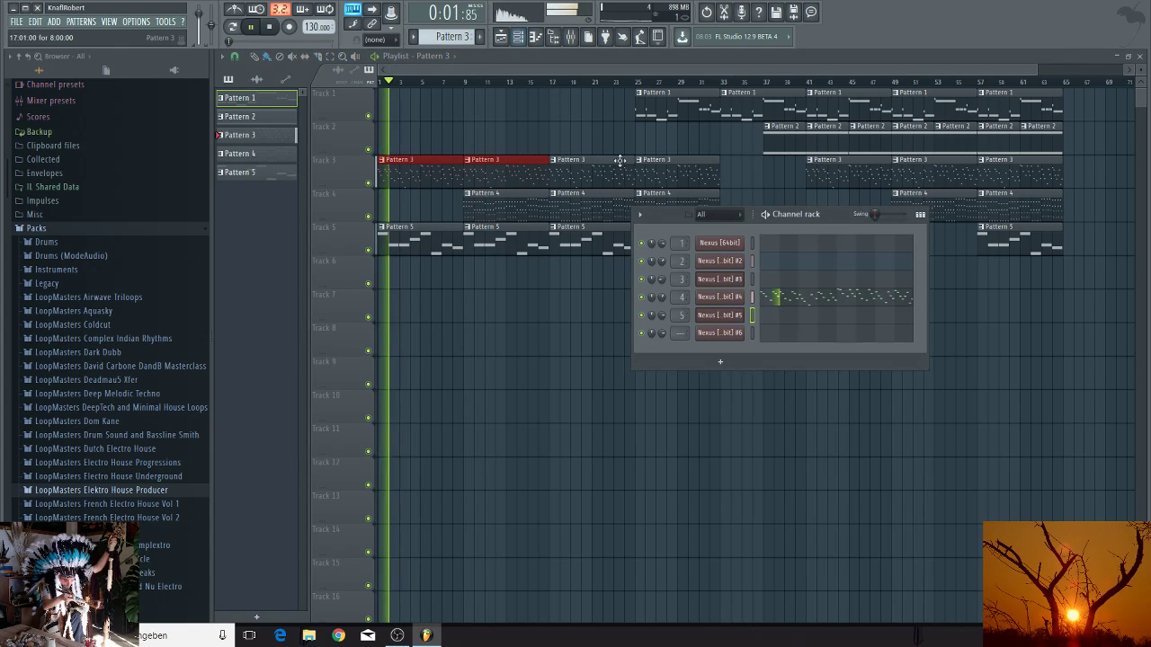
{"action": "left_click", "coordinate": [734, 300]}
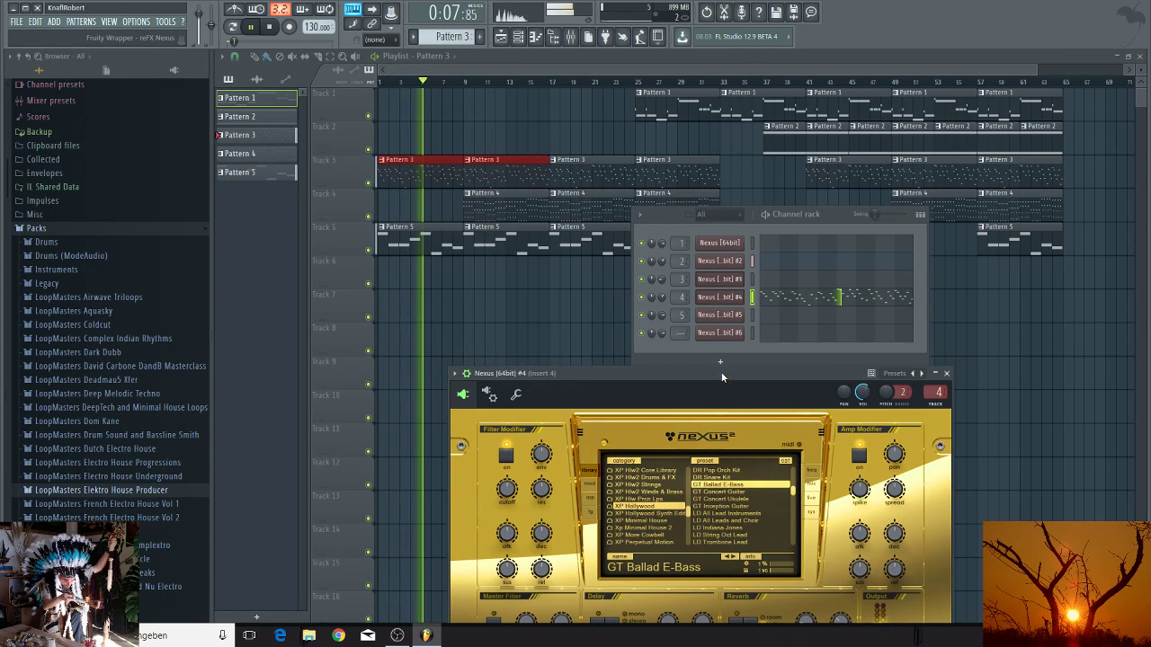
{"action": "left_click_drag", "start_coordinate": [720, 371], "coordinate": [733, 286]}
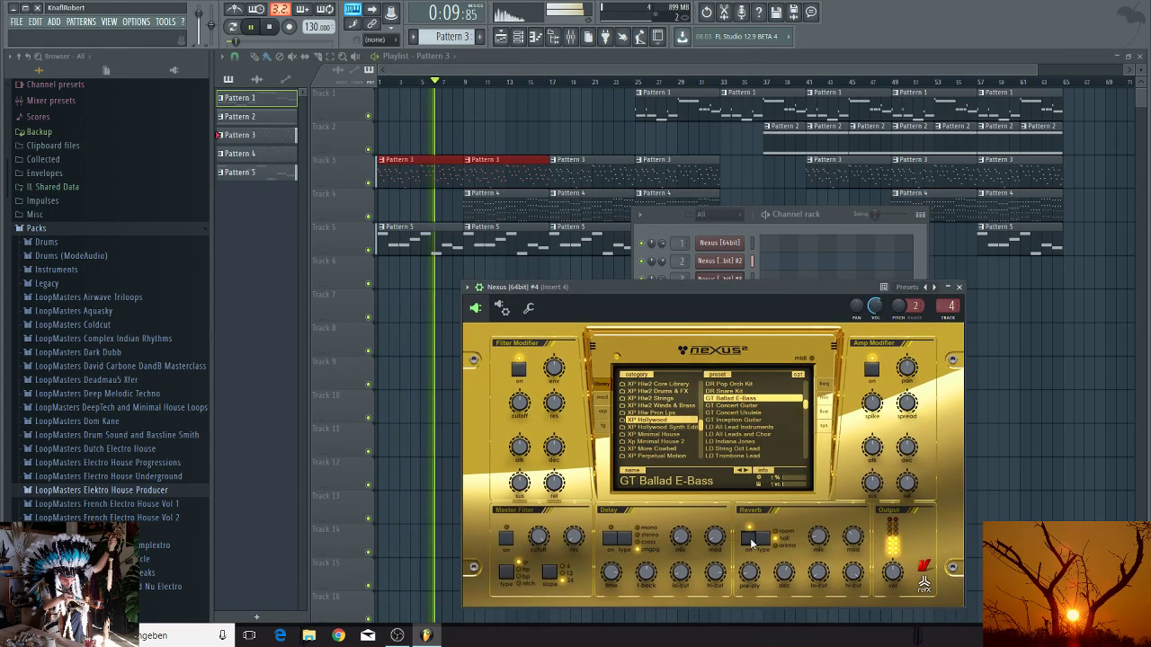
{"action": "mouse_move", "coordinate": [821, 538]}
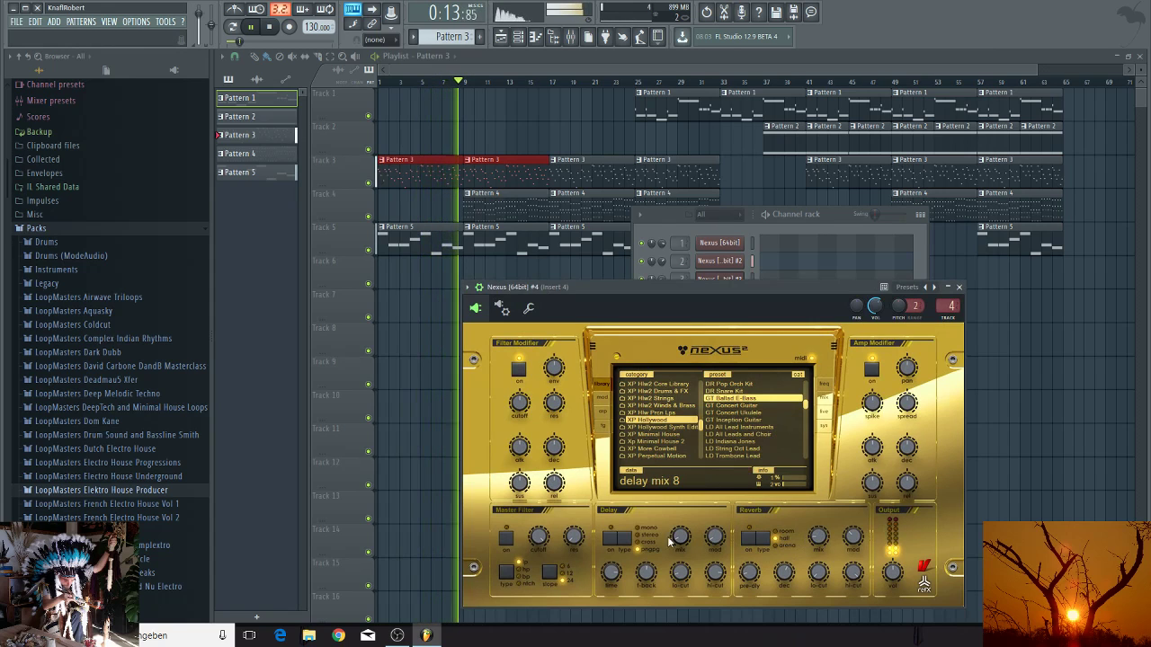
{"action": "left_click", "coordinate": [609, 540]}
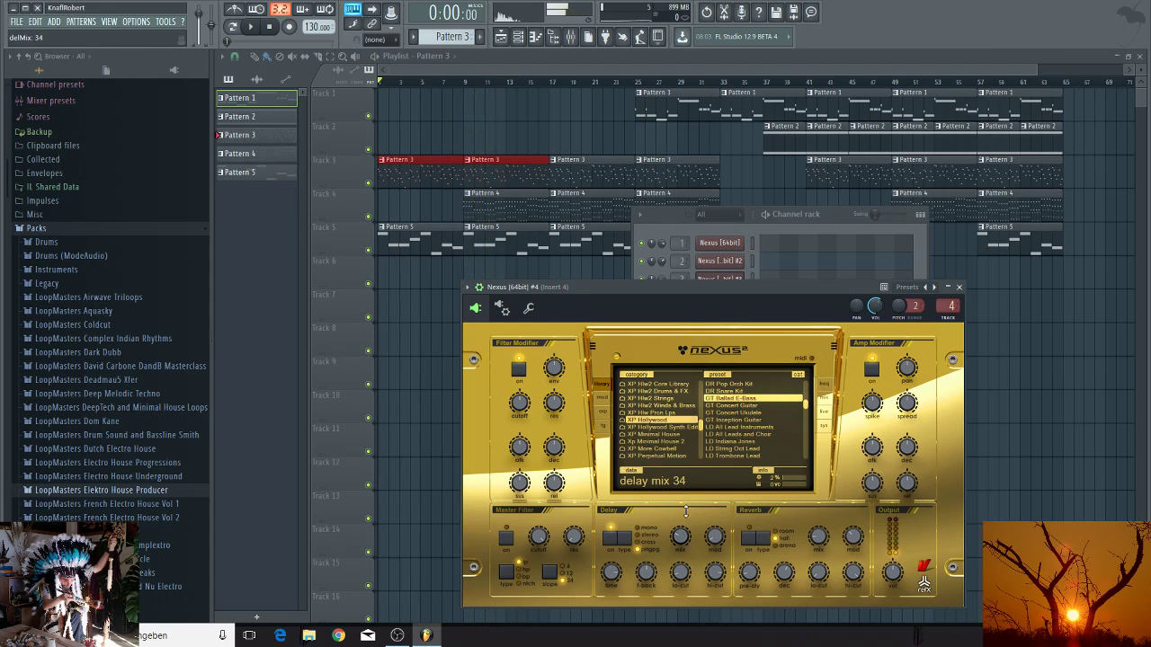
{"action": "left_click_drag", "start_coordinate": [685, 511], "coordinate": [690, 523]}
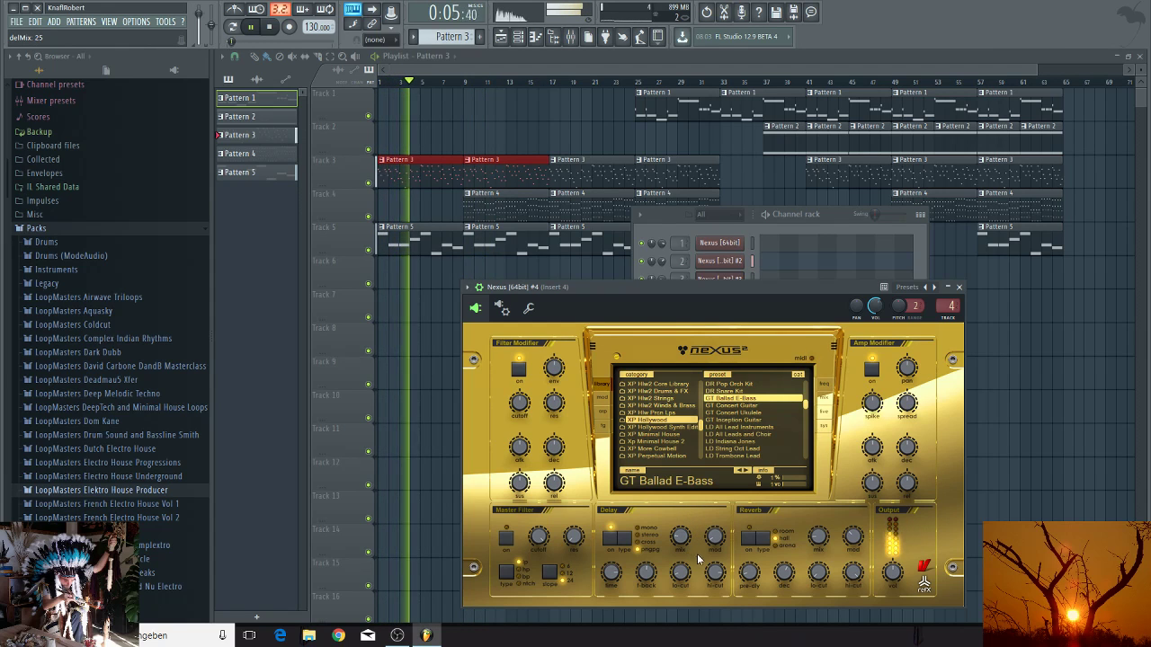
{"action": "mouse_move", "coordinate": [717, 571]}
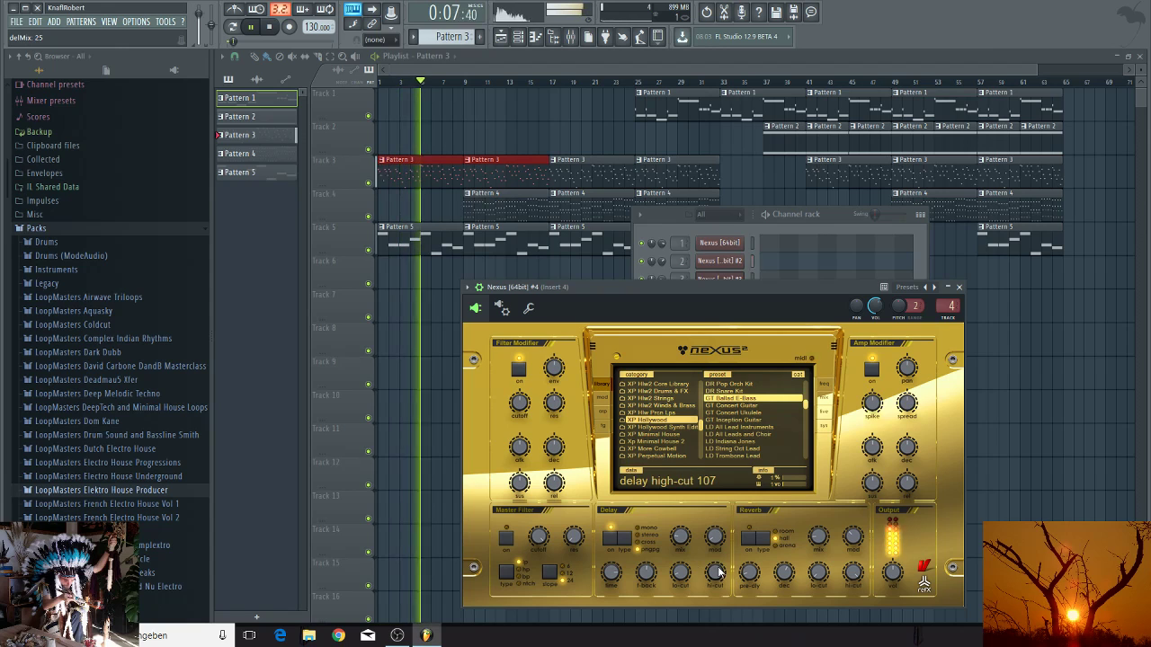
{"action": "left_click_drag", "start_coordinate": [681, 536], "coordinate": [689, 543]}
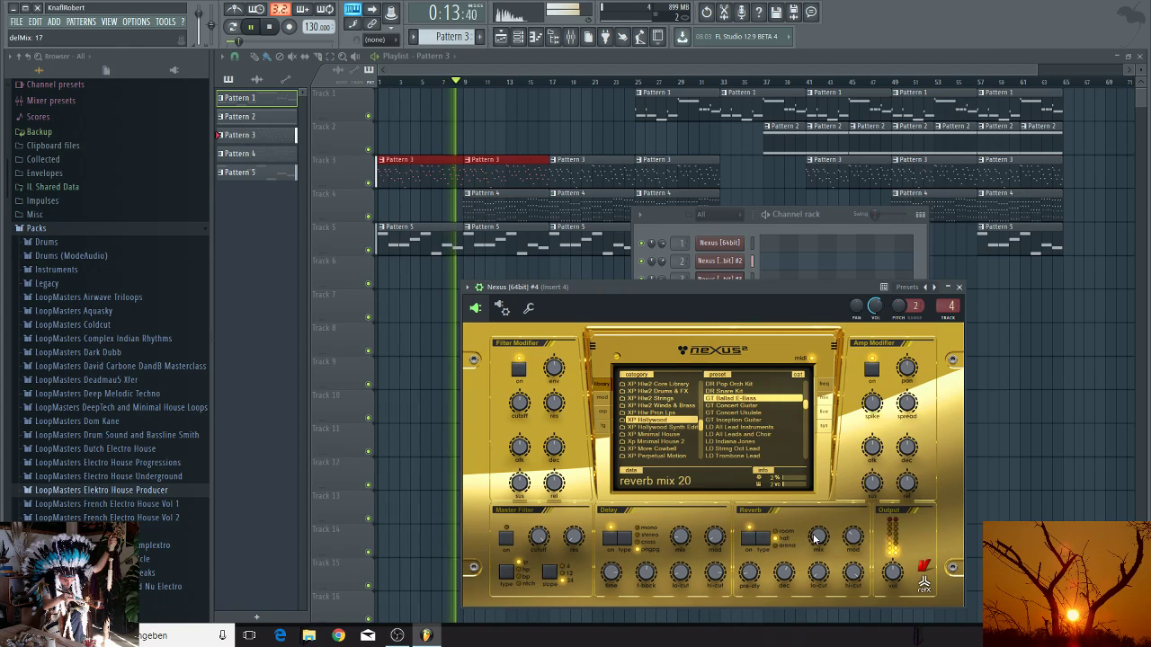
Step: Set the Nexus #4 amp modifier spike to 40 and its output level to 51, and save the project
{"action": "mouse_move", "coordinate": [854, 541]}
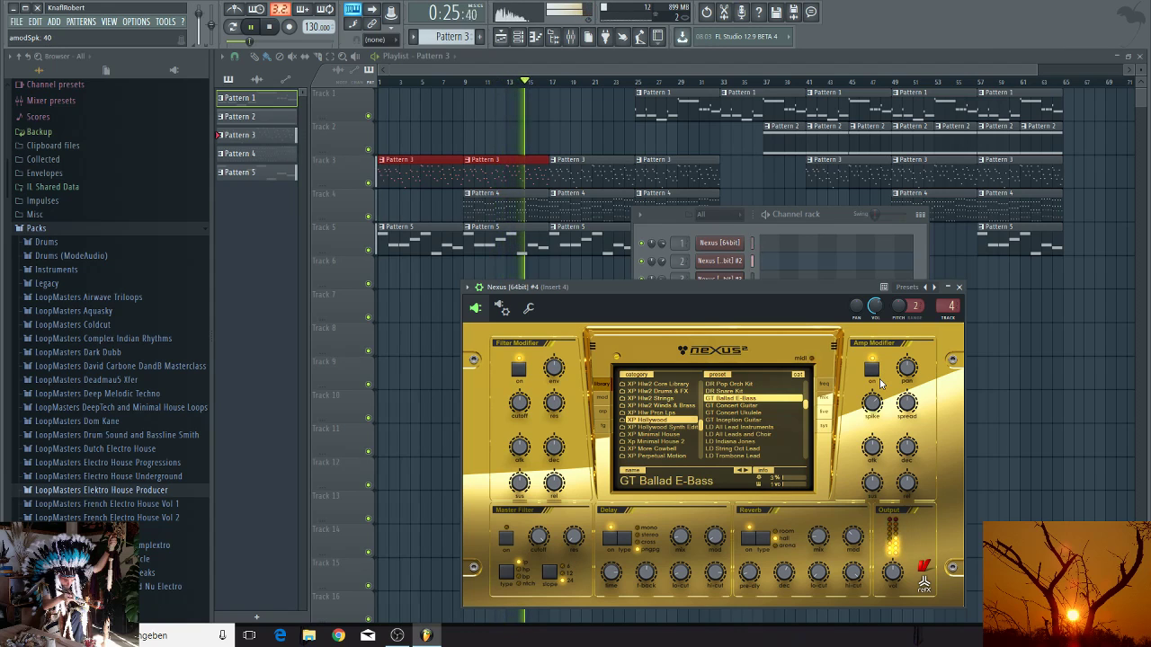
{"action": "key", "text": "space"}
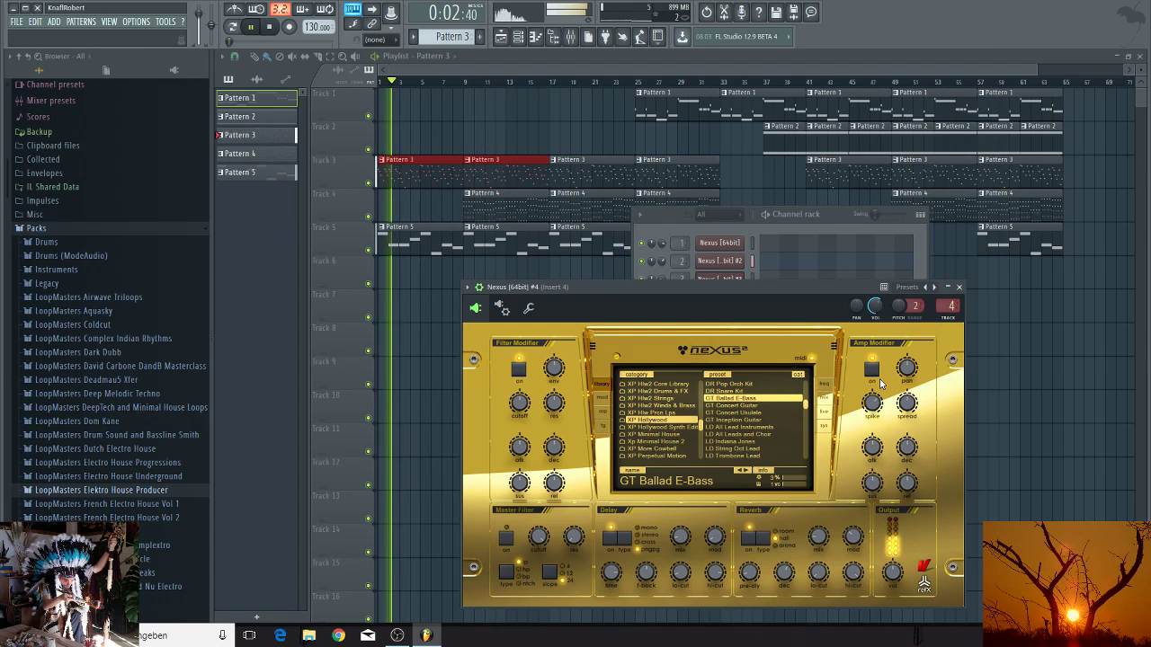
{"action": "mouse_move", "coordinate": [898, 574]}
{"action": "scroll", "coordinate": [898, 574], "scroll_direction": "down", "scroll_amount": 5}
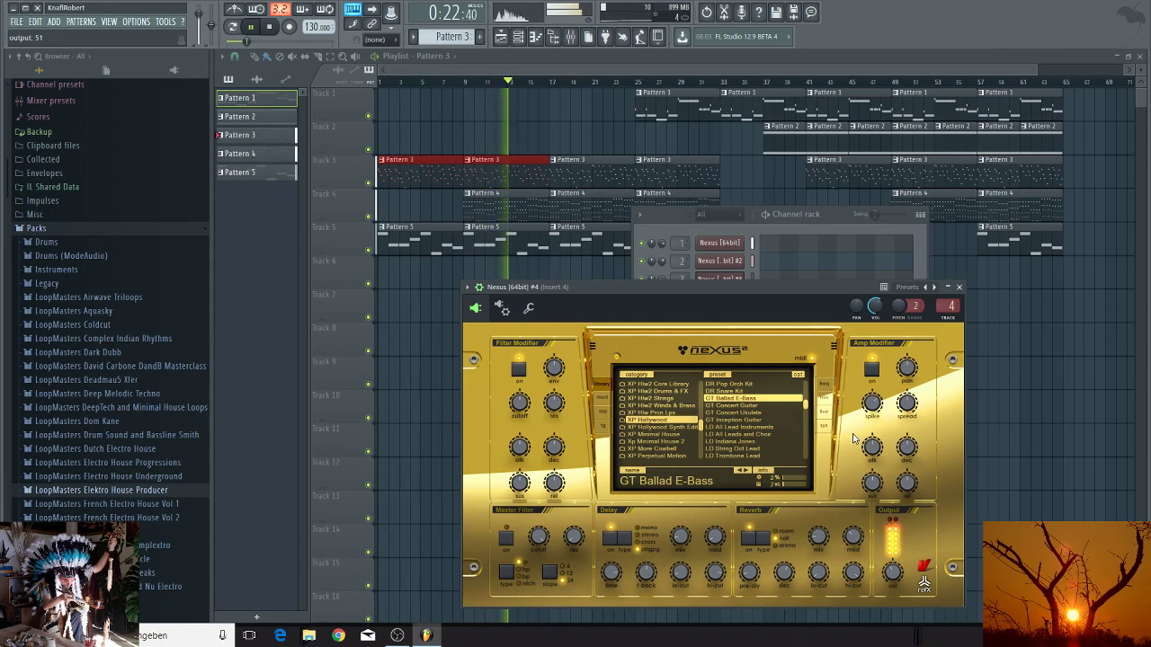
{"action": "left_click", "coordinate": [982, 303]}
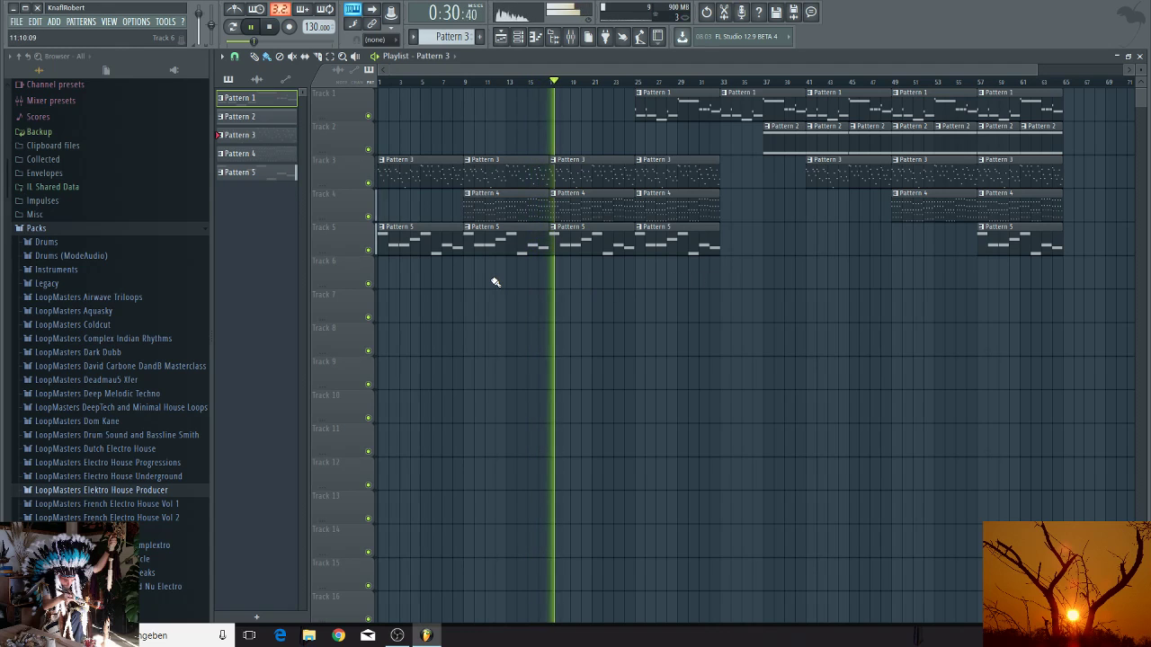
{"action": "key", "text": "ctrl+s"}
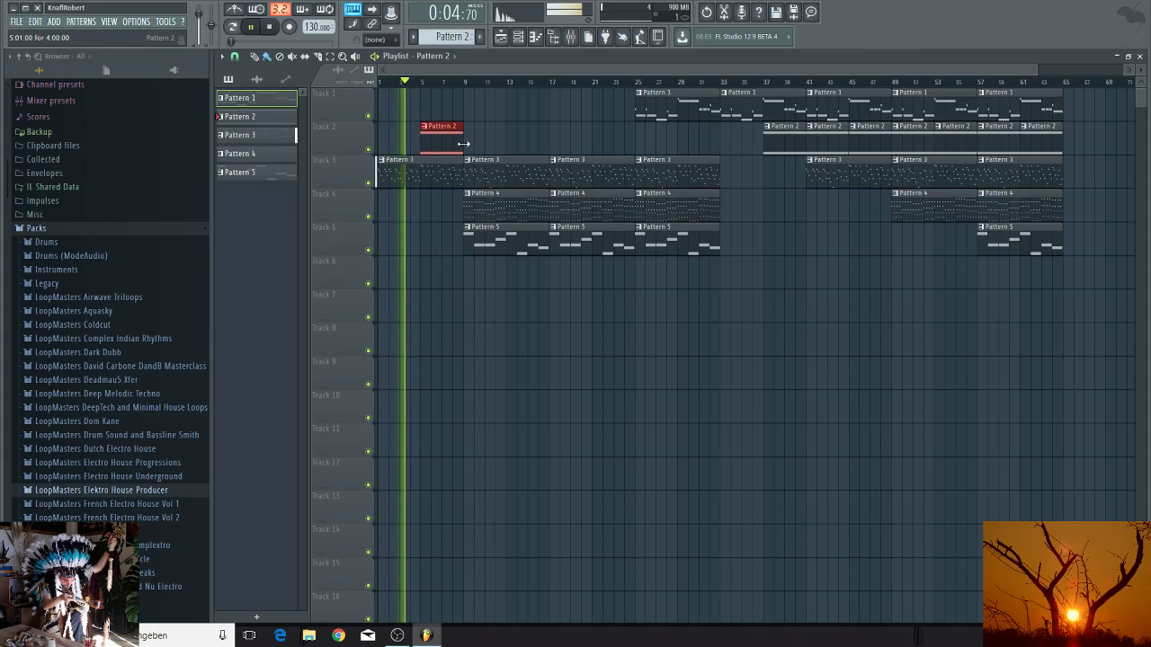
Step: Delete the Pattern 4 clip at bar 9 and add a Pattern 2 clip at bar 33 on Track 2
{"action": "right_click", "coordinate": [470, 214]}
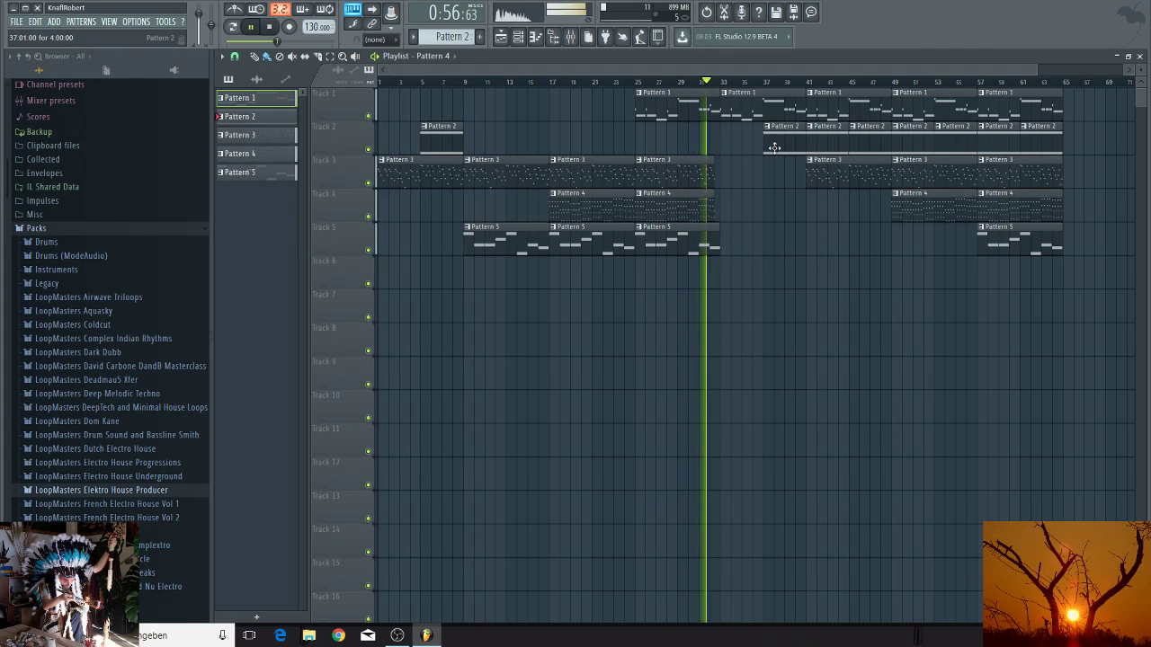
{"action": "left_click", "coordinate": [724, 140]}
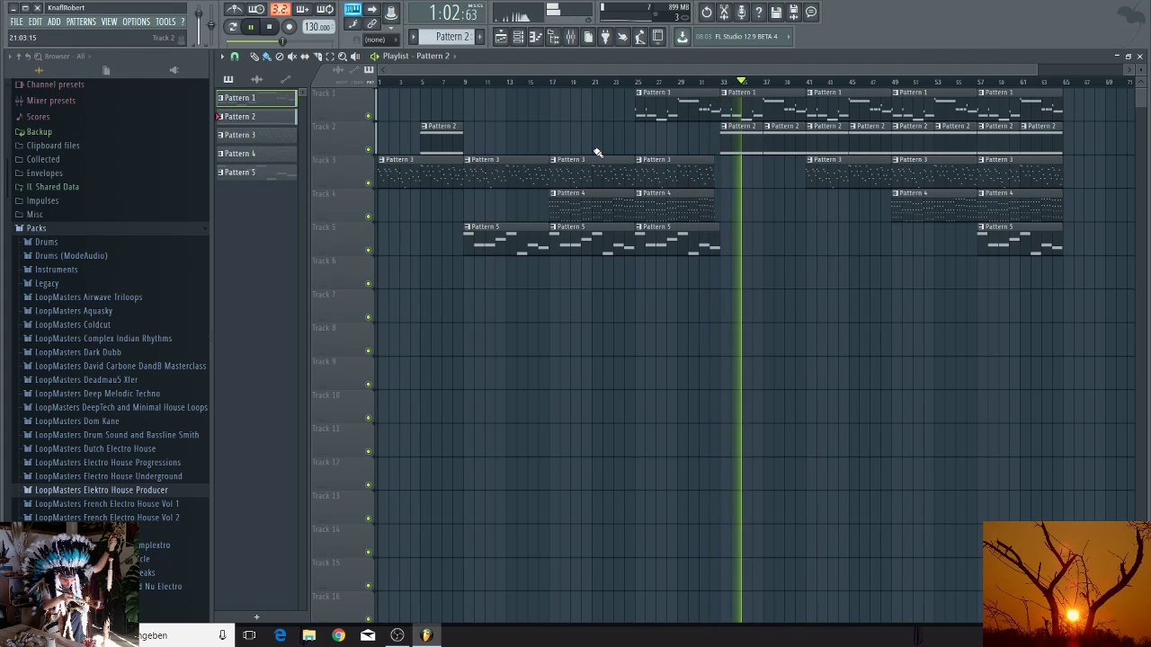
Step: Add a Pattern 4 clip on Track 4 ahead of bar 49, with its start trimmed to bar 45
{"action": "left_click", "coordinate": [910, 213]}
{"action": "left_click", "coordinate": [808, 212]}
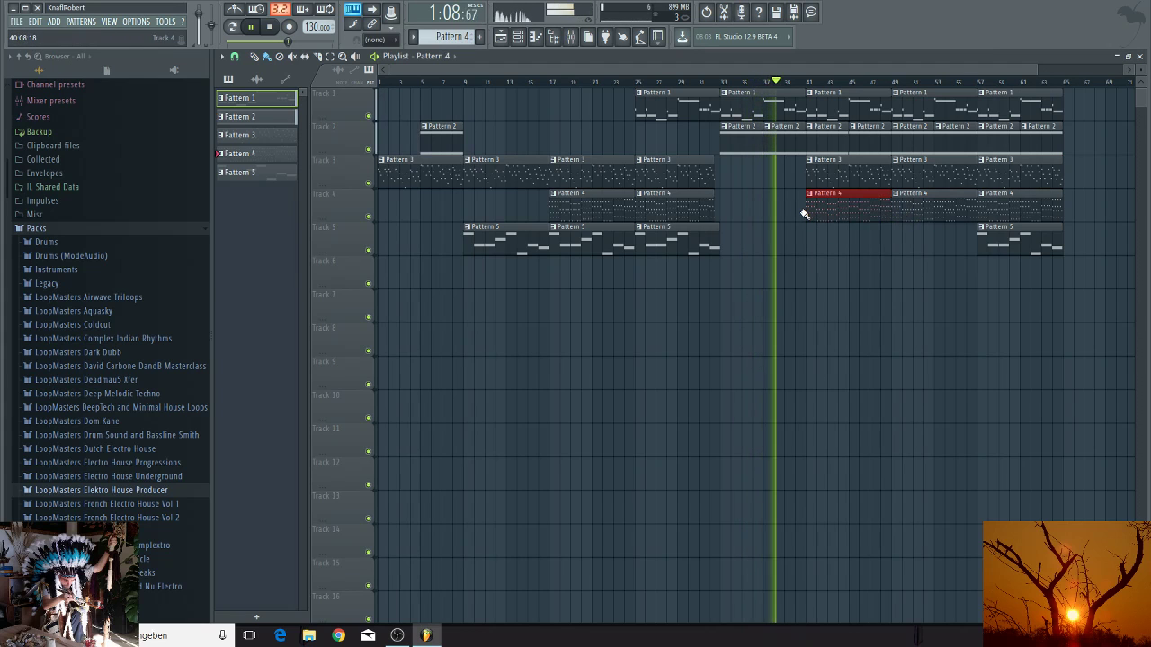
{"action": "left_click_drag", "start_coordinate": [805, 211], "coordinate": [847, 223]}
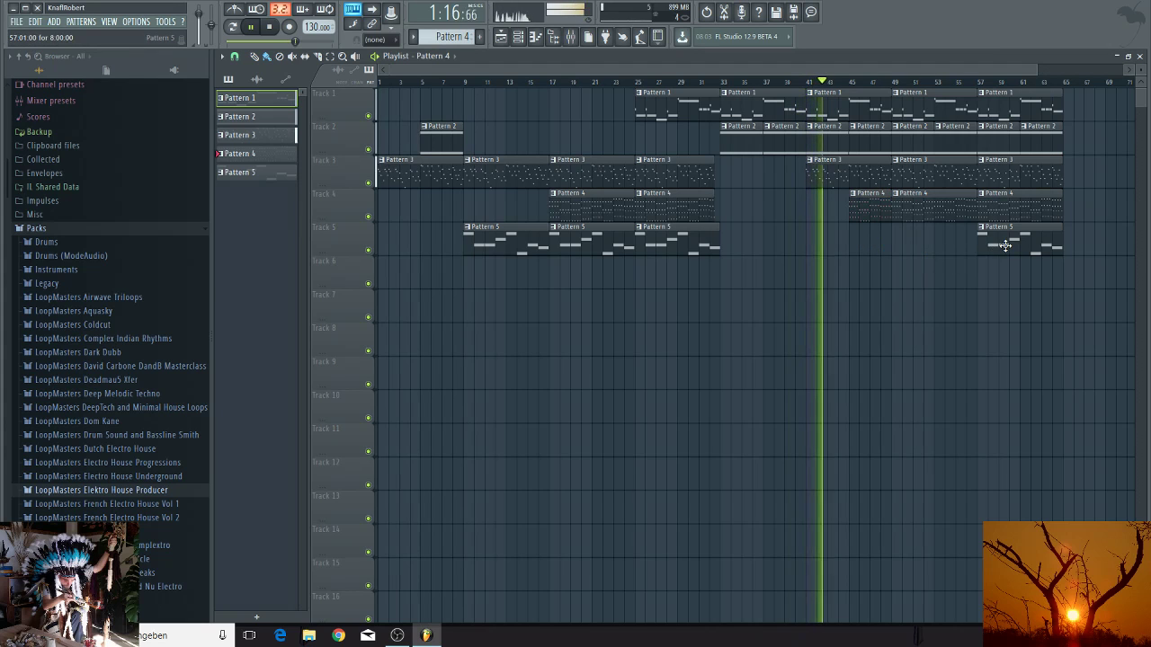
Step: Add Pattern 5 clips on Track 5 at bars 49 and 65 and a Pattern 4 clip on Track 4 at bar 65
{"action": "left_click", "coordinate": [988, 241]}
{"action": "left_click", "coordinate": [893, 236]}
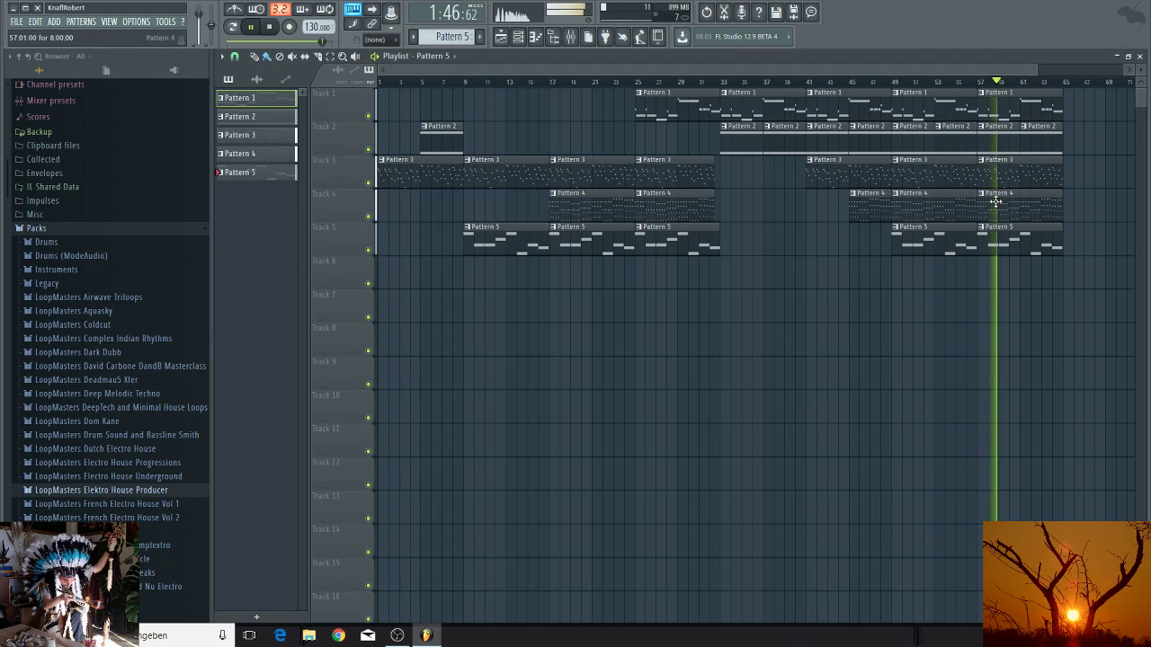
{"action": "left_click", "coordinate": [1067, 202]}
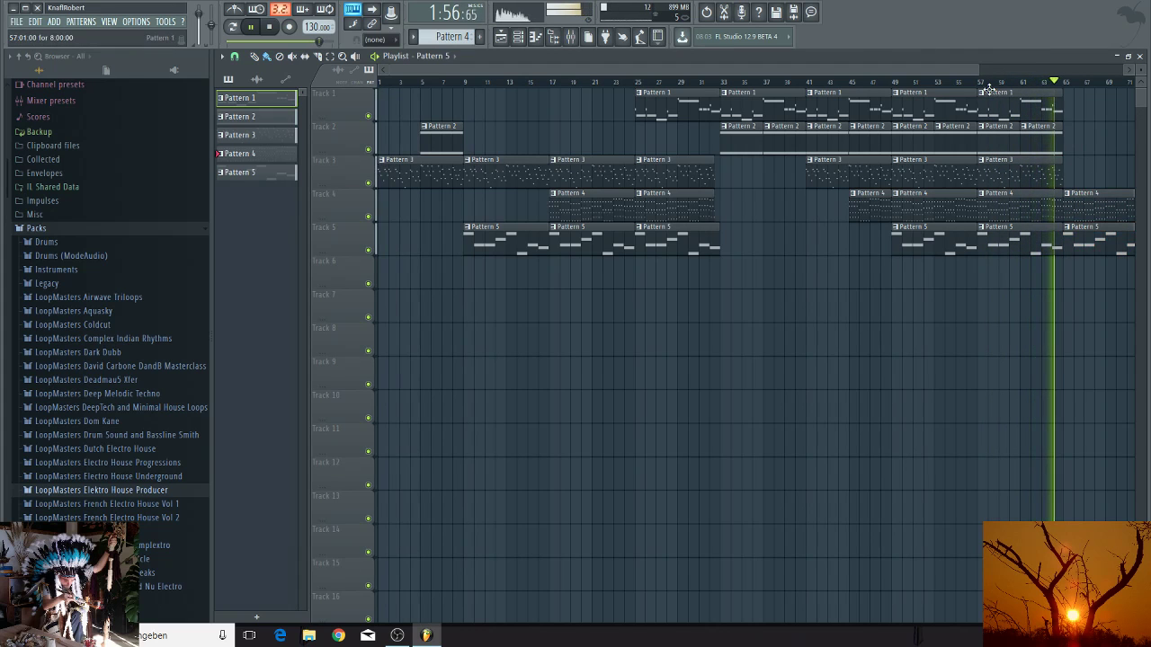
Step: Add a Pattern 1 clip on Track 1 and a Pattern 3 clip on Track 3, both starting at bar 73
{"action": "left_click_drag", "start_coordinate": [963, 66], "coordinate": [1074, 71]}
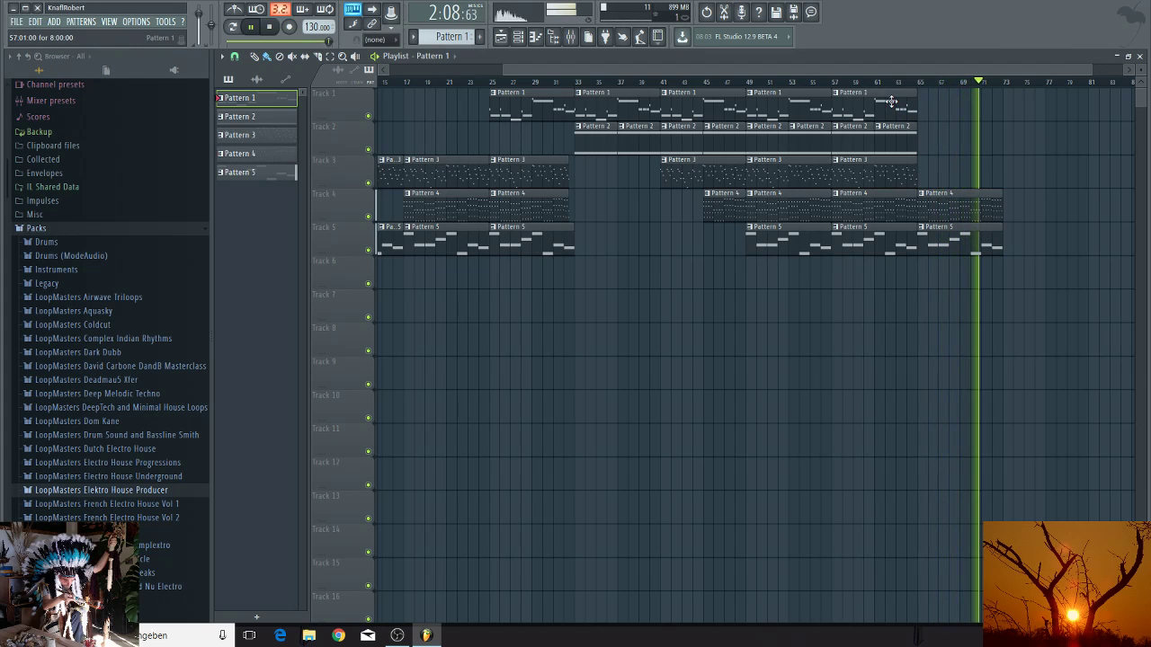
{"action": "left_click", "coordinate": [1016, 113]}
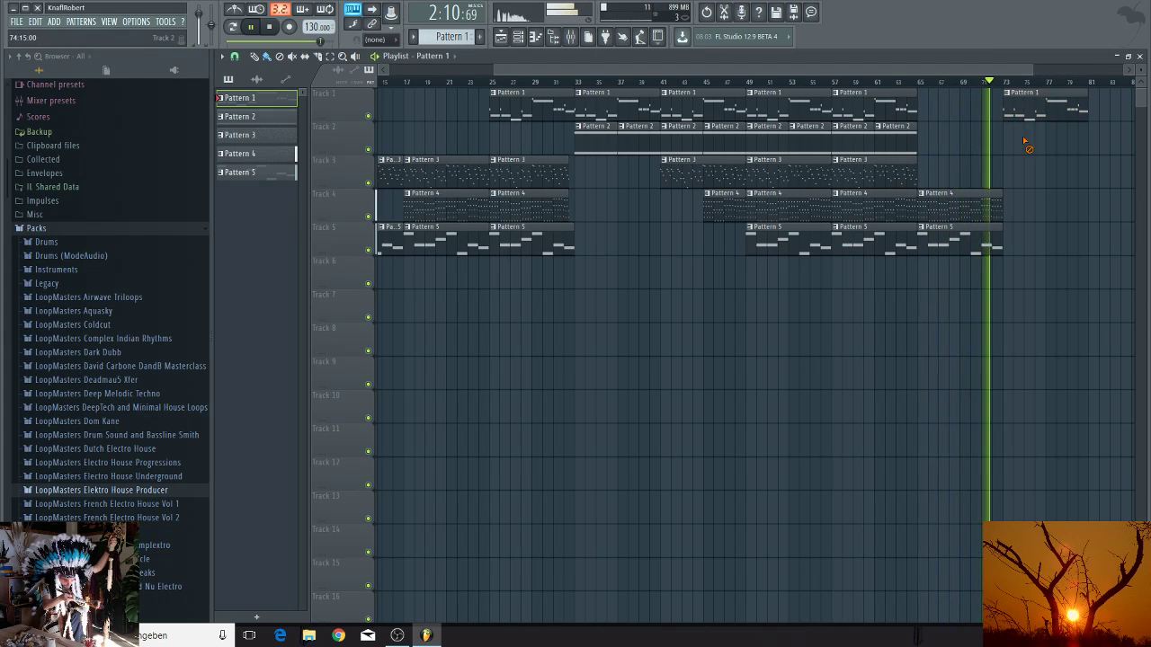
{"action": "left_click", "coordinate": [887, 167]}
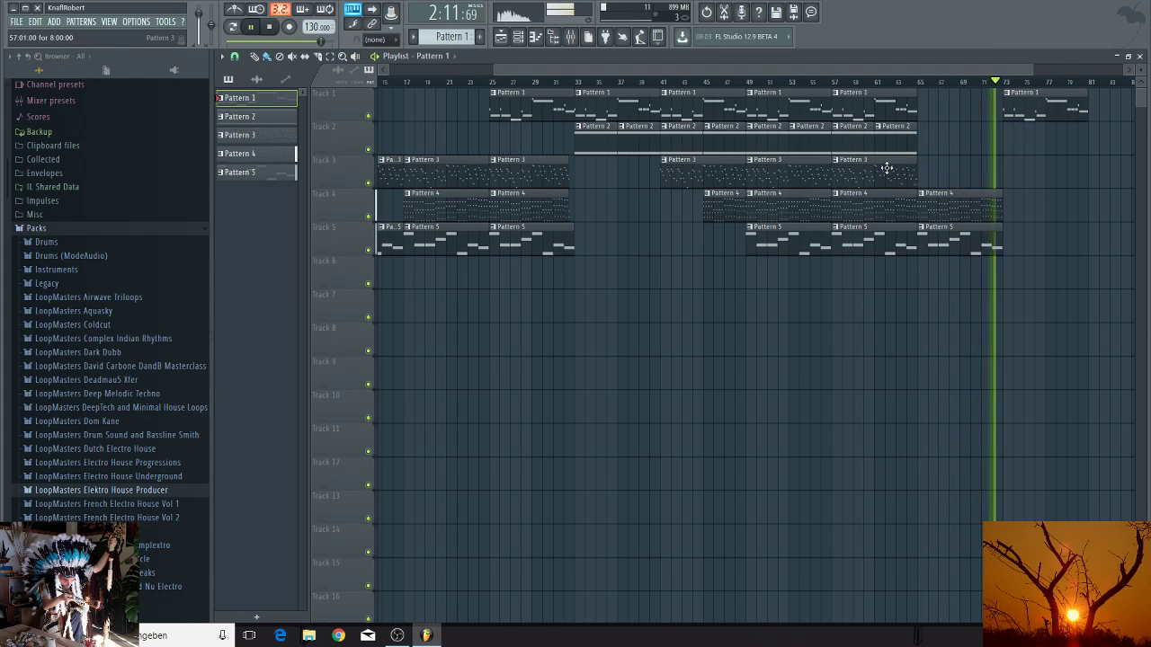
{"action": "left_click", "coordinate": [1007, 171]}
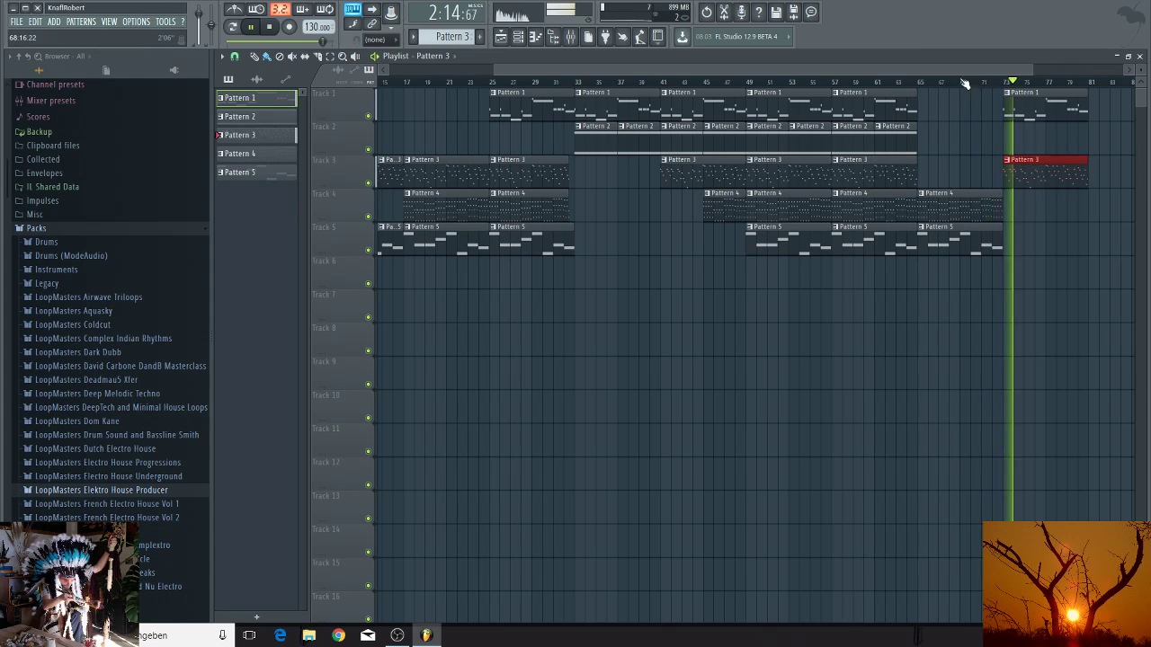
Step: Extend the last Pattern 1 clip to about bar 82 and trim the end of the last Pattern 3 clip slightly
{"action": "left_click_drag", "start_coordinate": [958, 68], "coordinate": [1052, 79]}
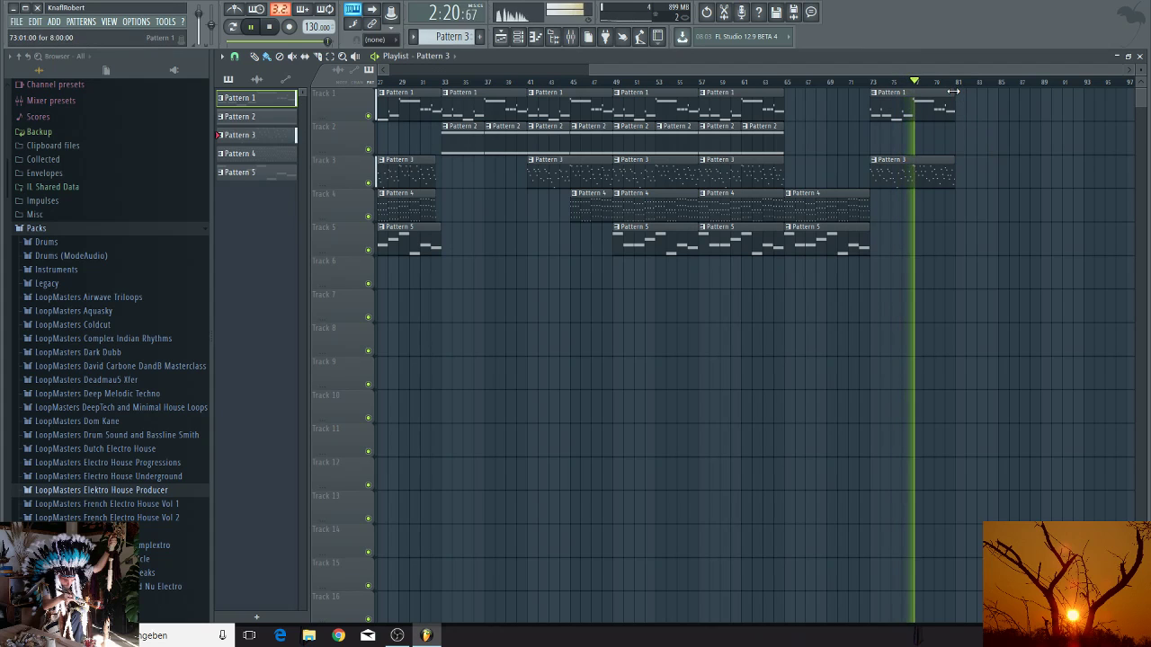
{"action": "left_click_drag", "start_coordinate": [953, 92], "coordinate": [964, 93]}
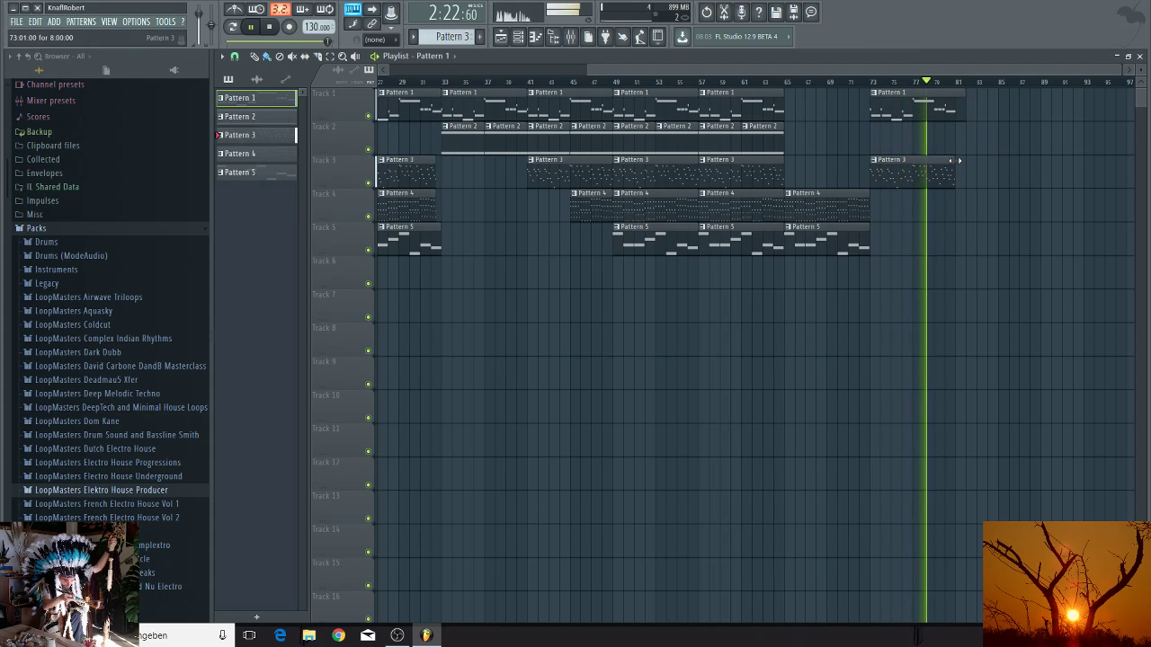
{"action": "left_click_drag", "start_coordinate": [959, 160], "coordinate": [951, 161]}
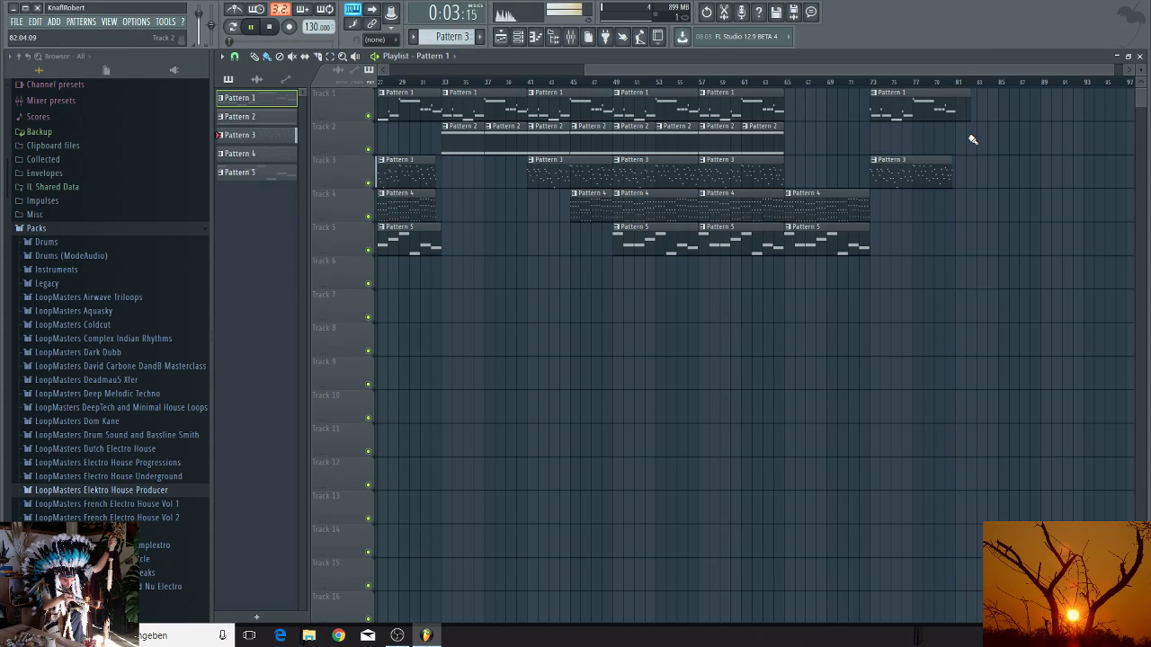
{"action": "left_click_drag", "start_coordinate": [585, 69], "coordinate": [377, 97]}
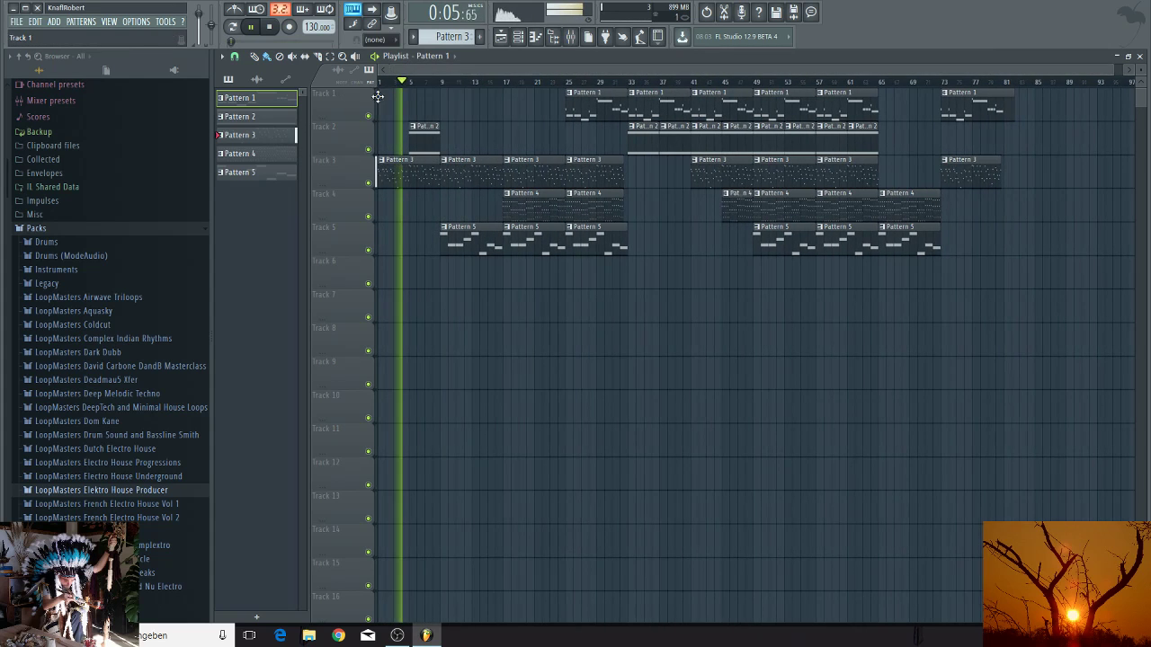
Step: Open the project credits settings and set the genre to Ambient
{"action": "left_click", "coordinate": [817, 12]}
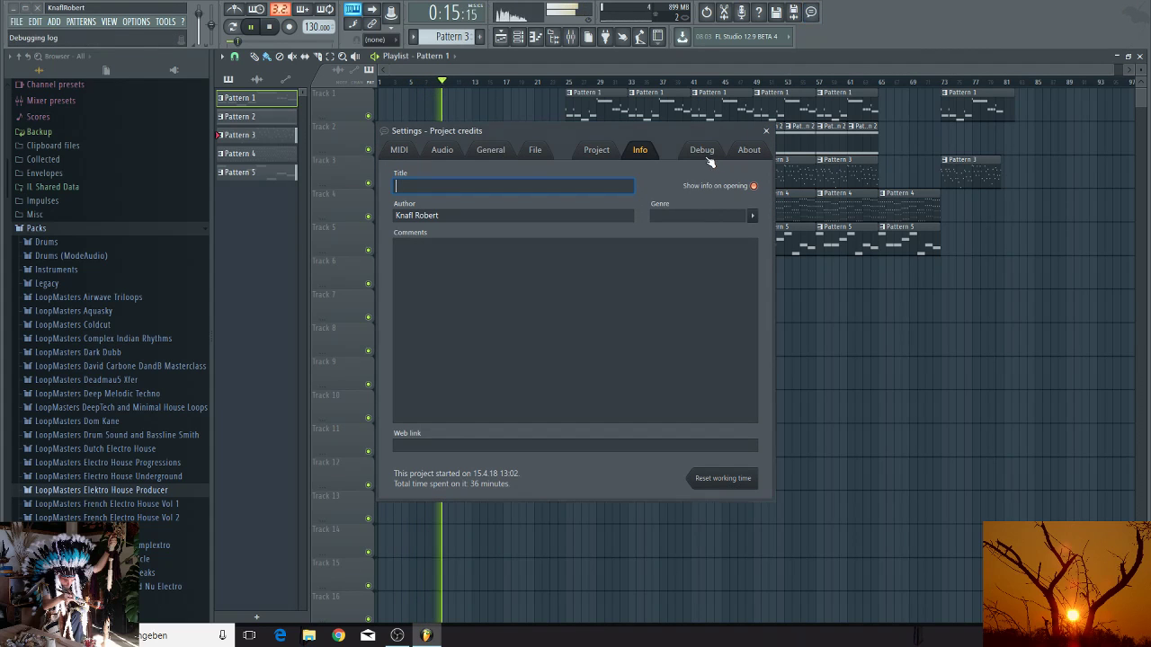
{"action": "left_click_drag", "start_coordinate": [652, 134], "coordinate": [713, 234]}
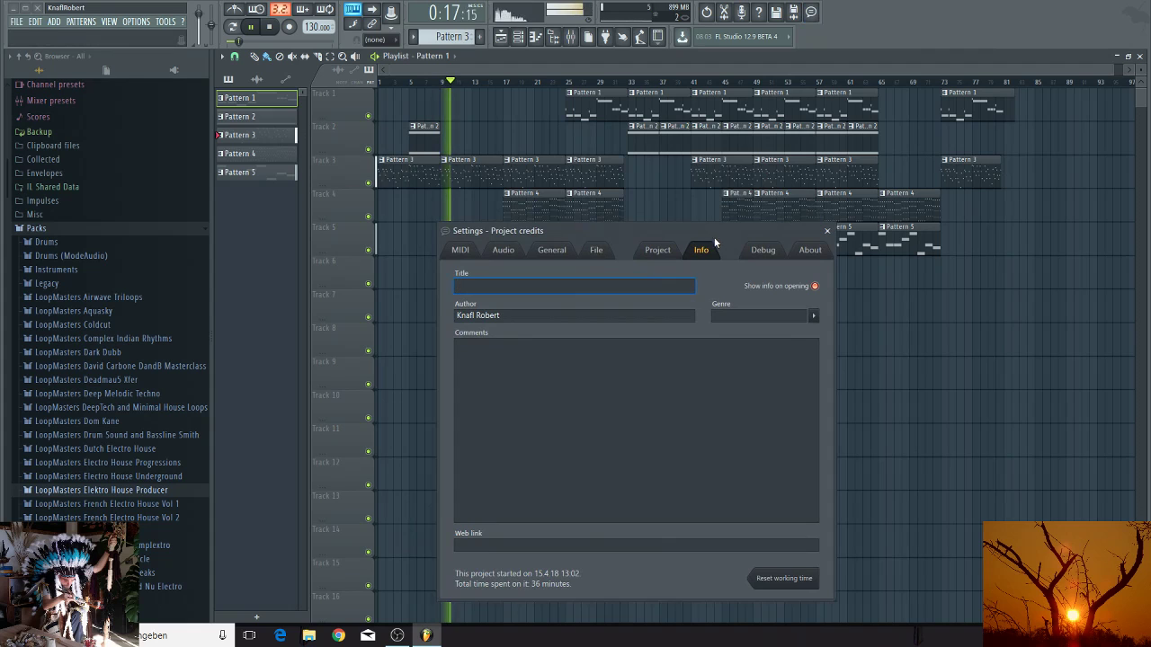
{"action": "left_click", "coordinate": [814, 316]}
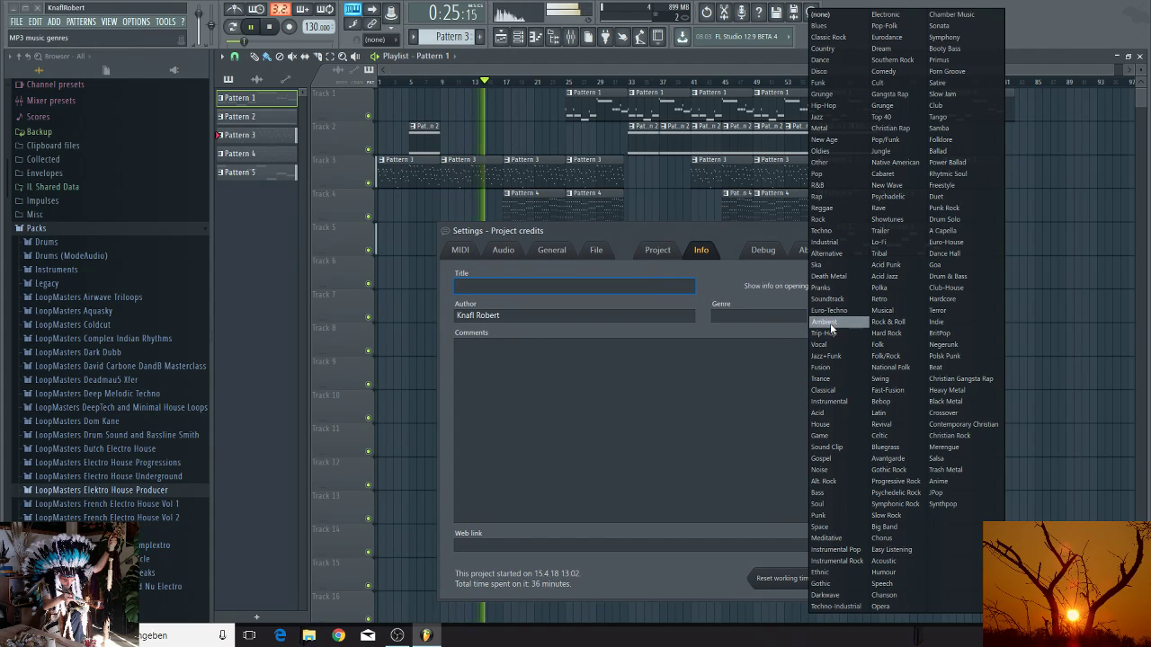
{"action": "left_click", "coordinate": [830, 323]}
Step: Try "follow the Intuition" as the project title in the project credits
{"action": "left_click", "coordinate": [582, 285]}
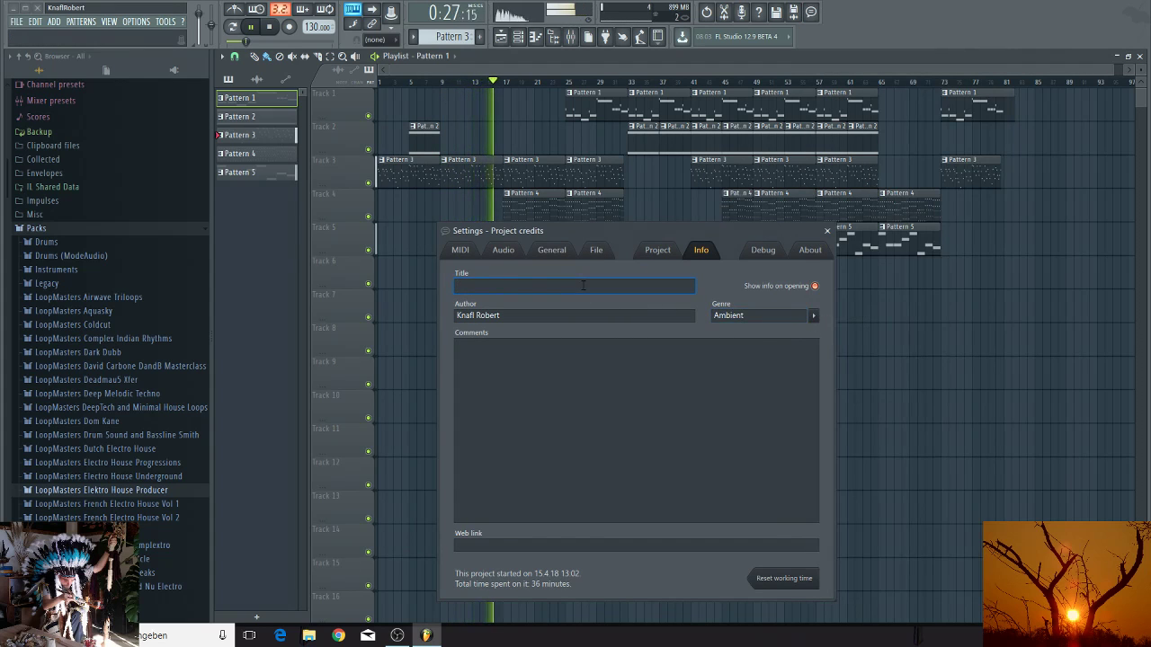
{"action": "left_click_drag", "start_coordinate": [576, 234], "coordinate": [583, 261]}
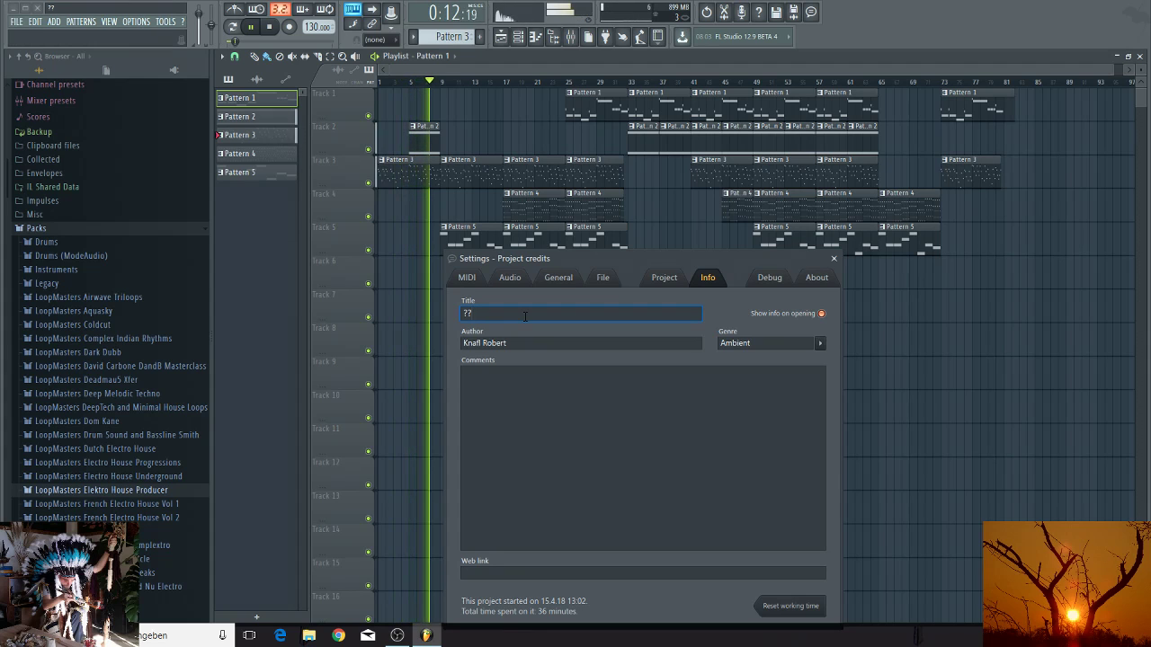
{"action": "key", "text": "BackSpace"}
{"action": "key", "text": "BackSpace"}
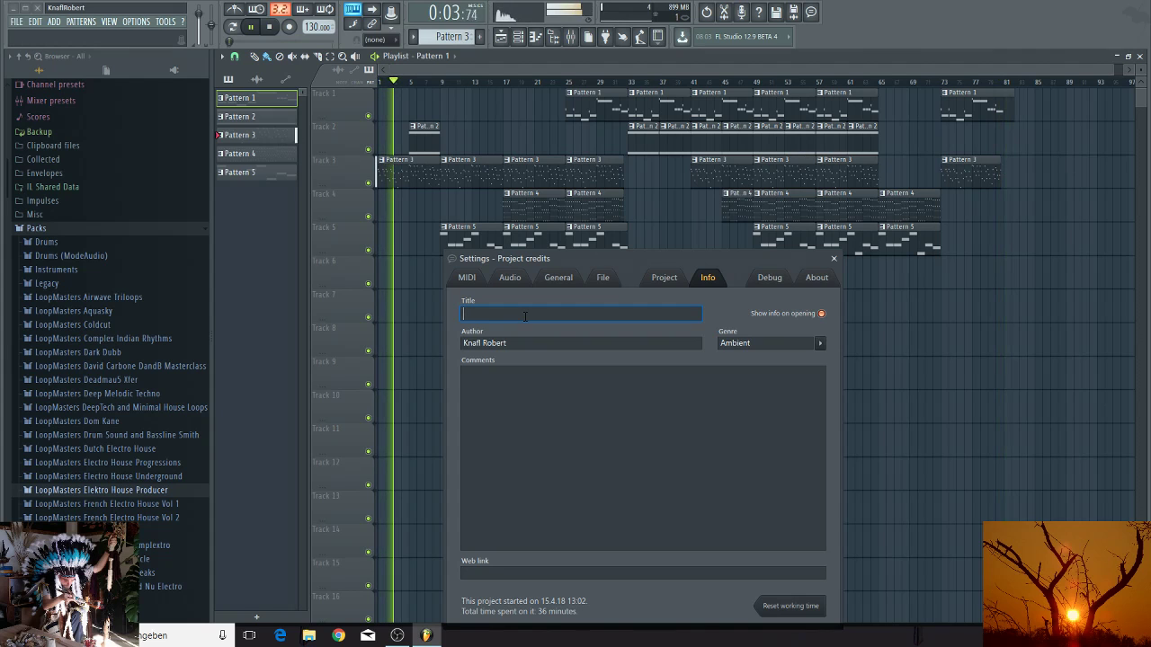
{"action": "type", "text": "fo"}
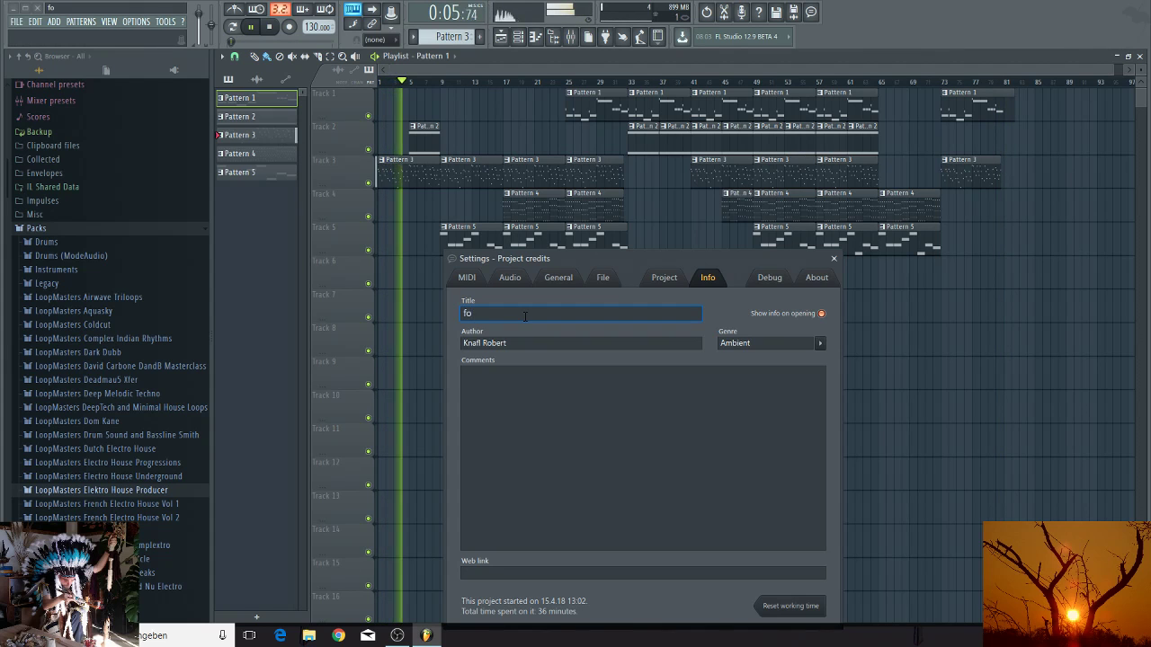
{"action": "type", "text": "llow th"}
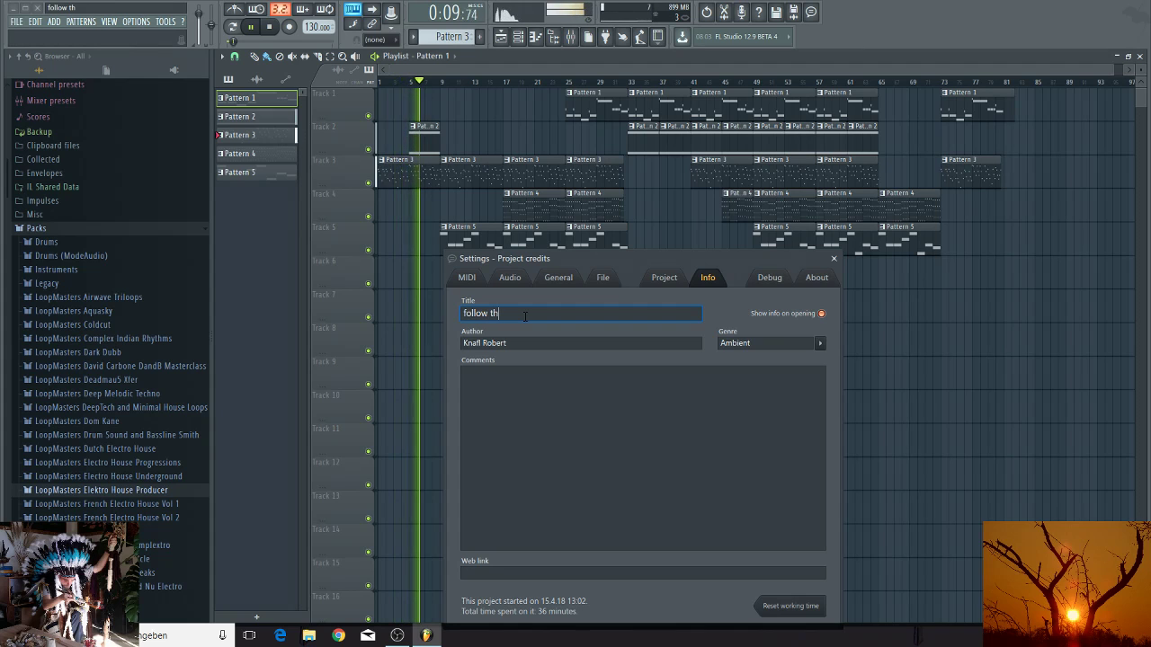
{"action": "type", "text": "e"}
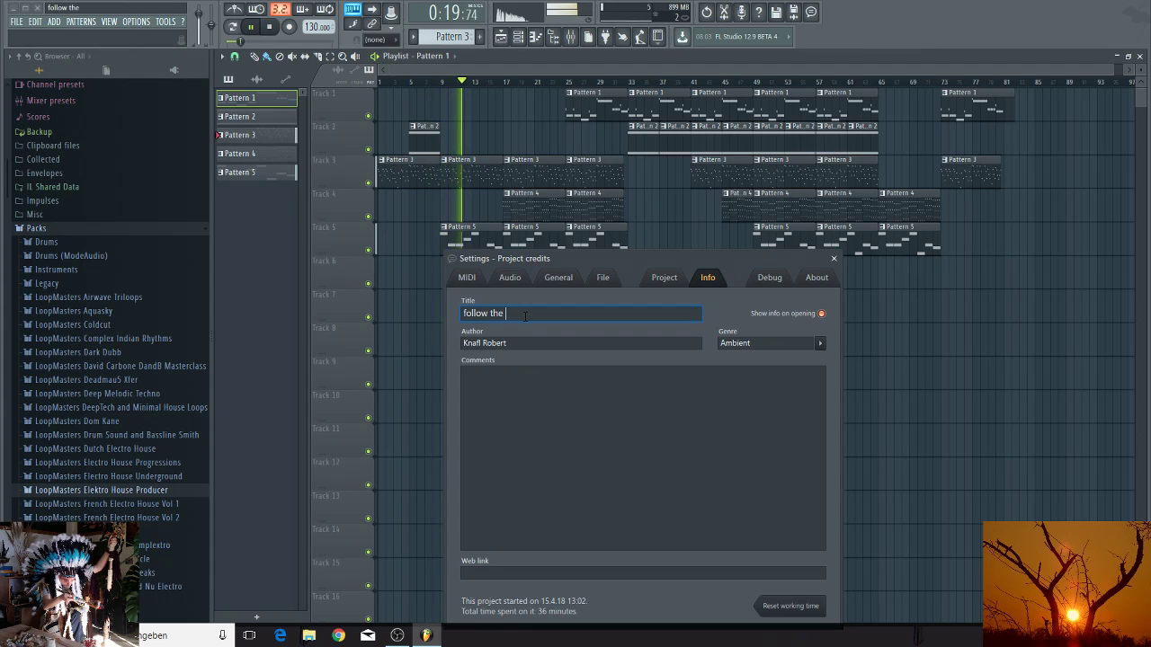
{"action": "type", "text": "low the In"}
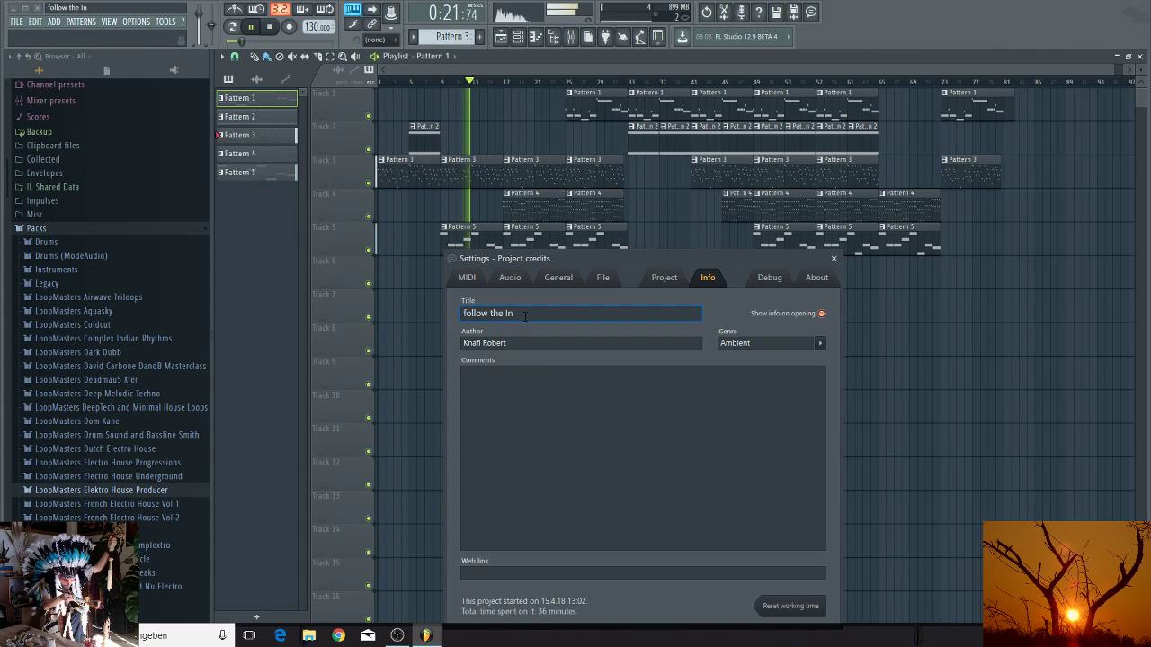
{"action": "type", "text": "tui"}
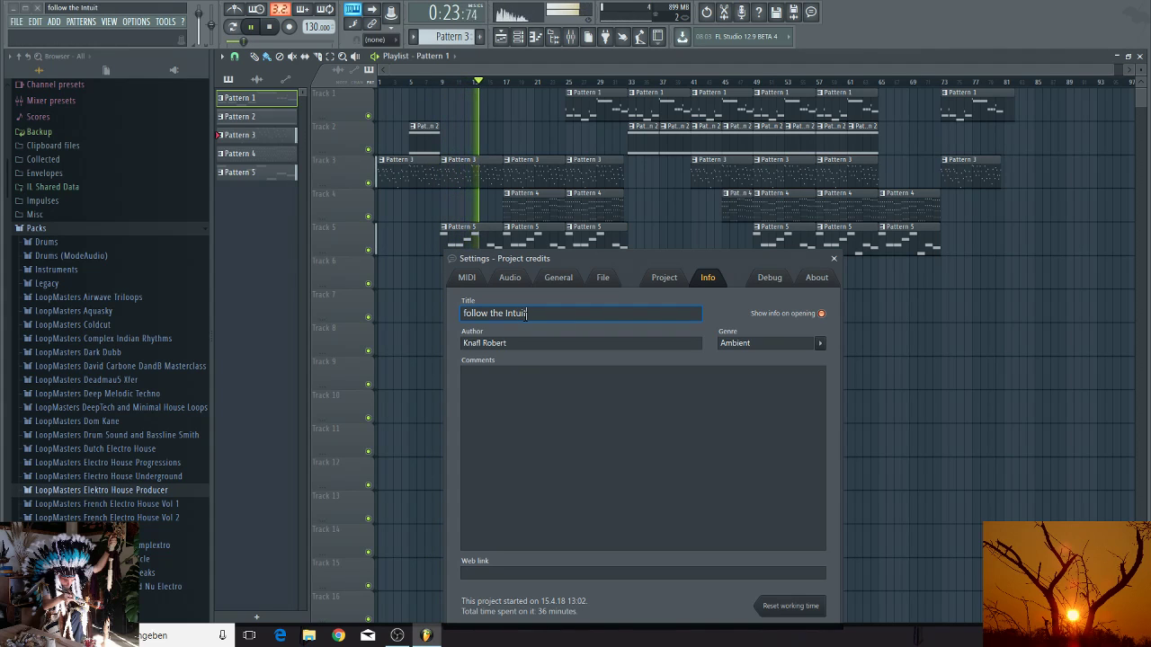
{"action": "type", "text": "tio"}
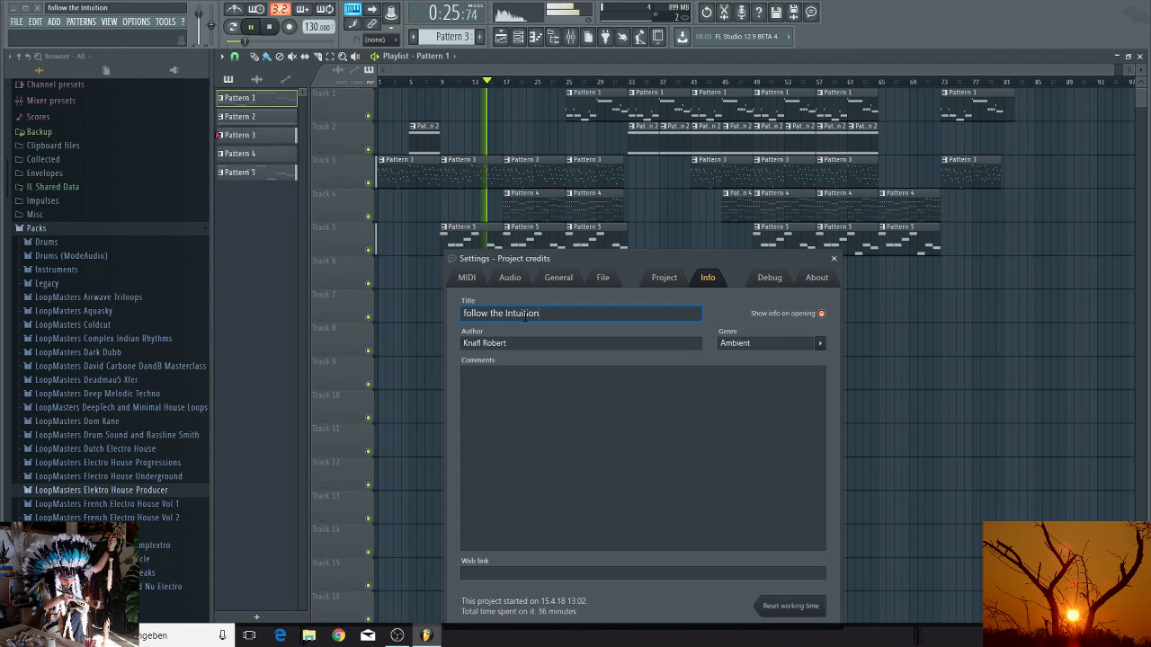
{"action": "type", "text": "n"}
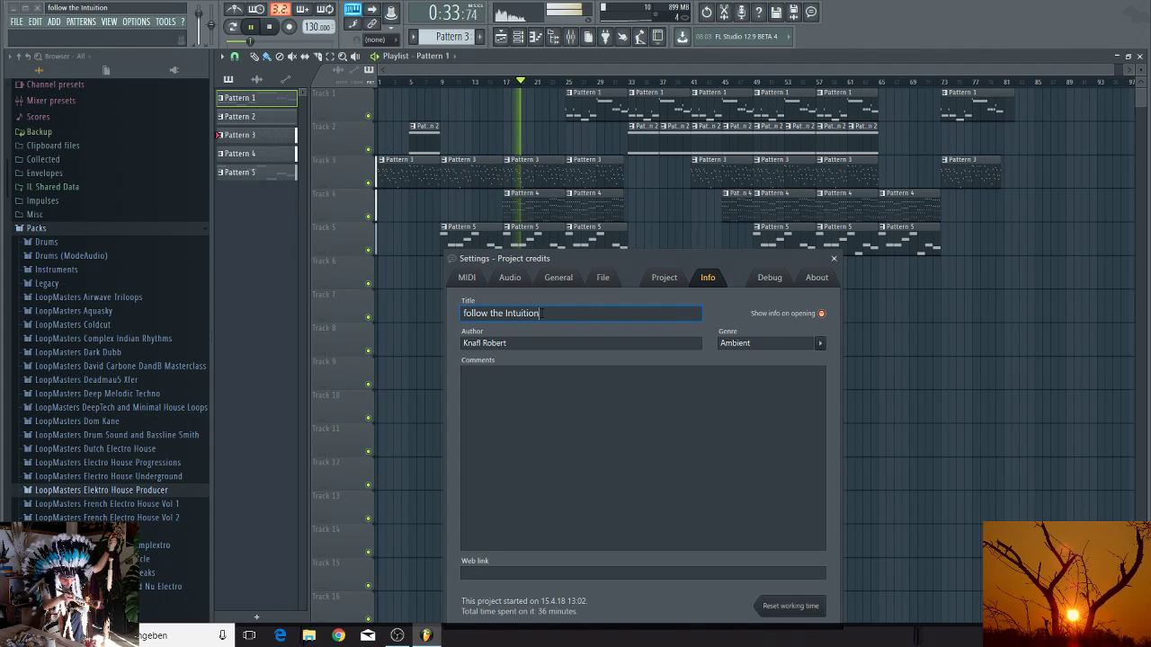
Step: Change the ending of the project title so it reads "follow the Intuiuiui^^"
{"action": "left_click_drag", "start_coordinate": [542, 313], "coordinate": [524, 313]}
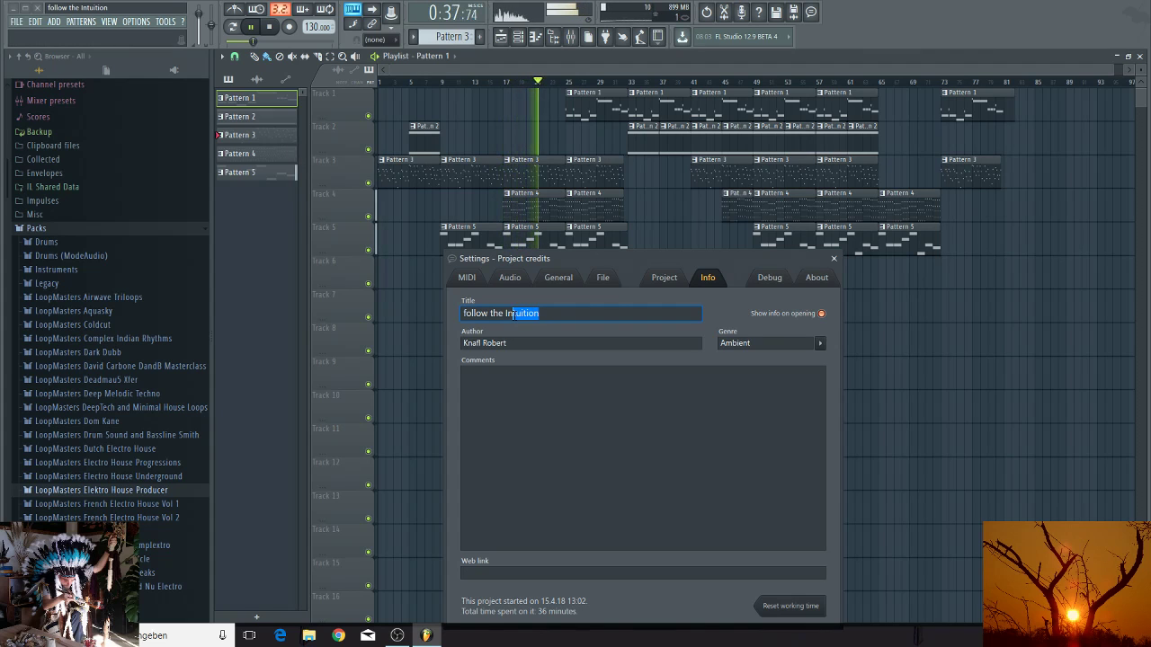
{"action": "left_click_drag", "start_coordinate": [512, 313], "coordinate": [526, 313]}
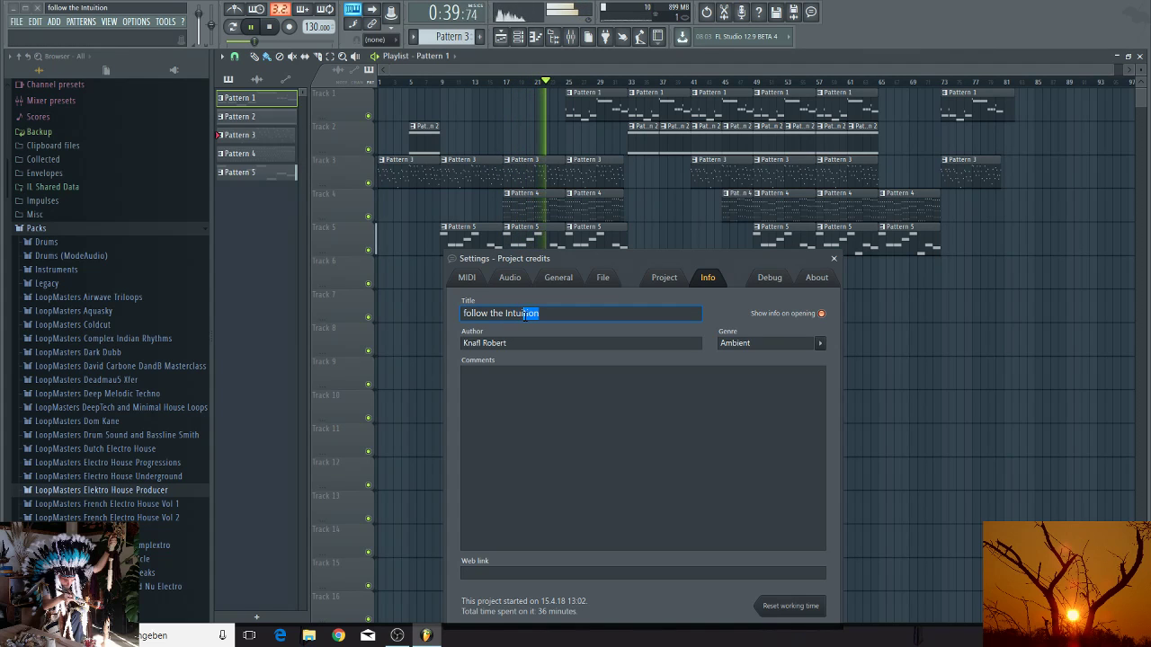
{"action": "type", "text": "uiu"}
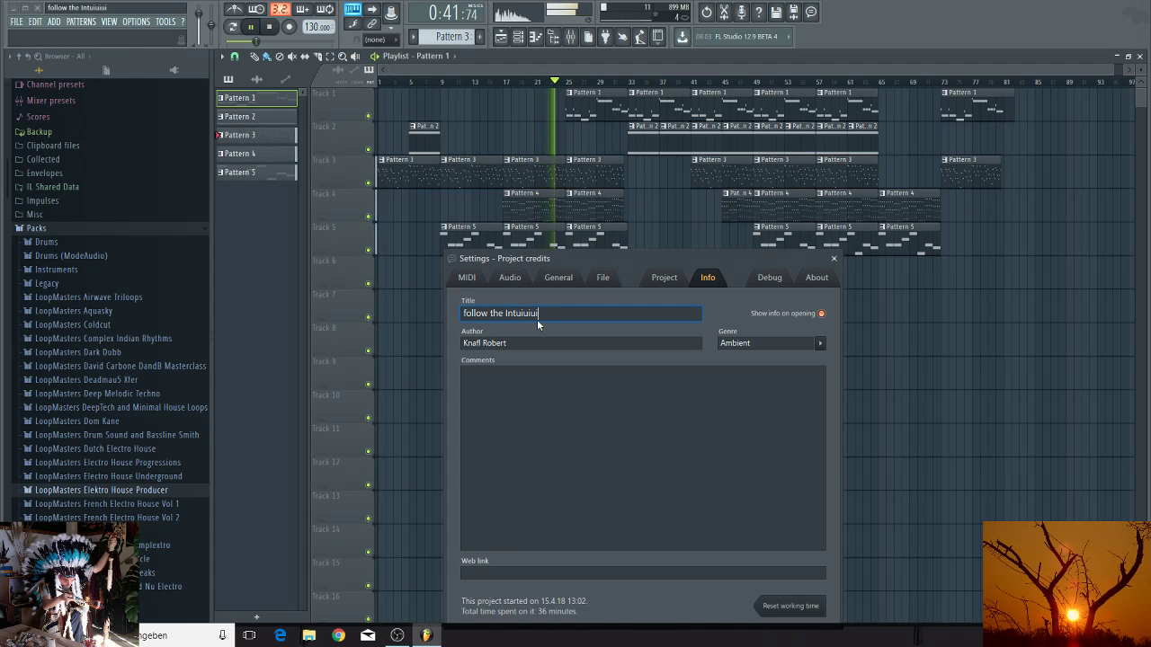
{"action": "type", "text": "i"}
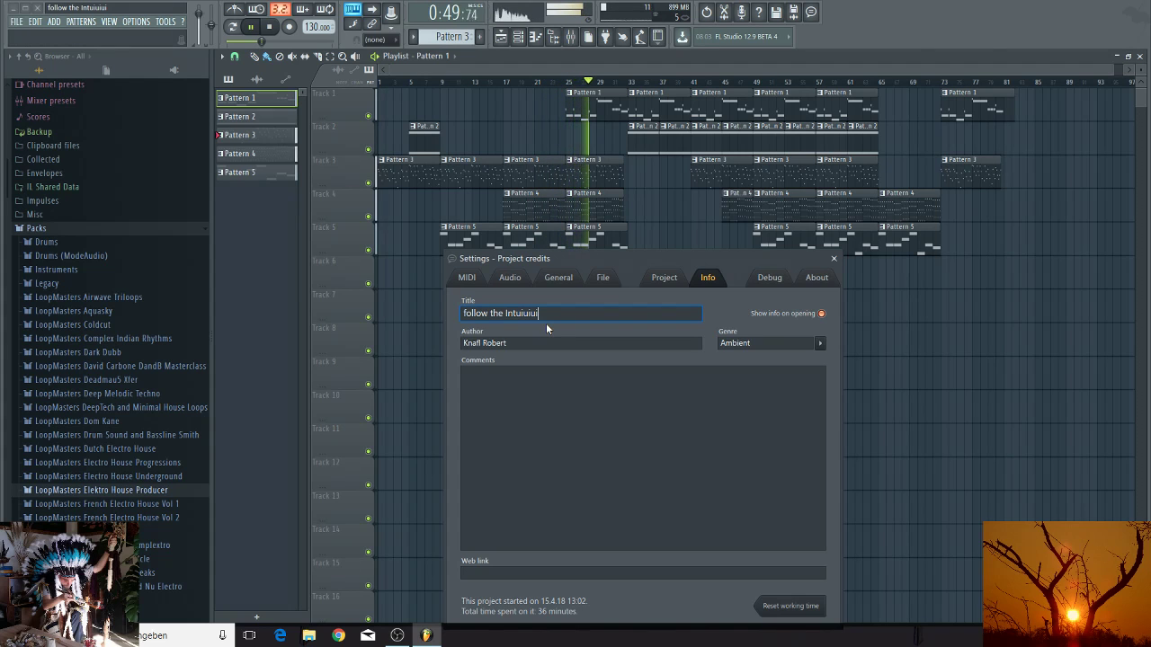
{"action": "type", "text": "^^"}
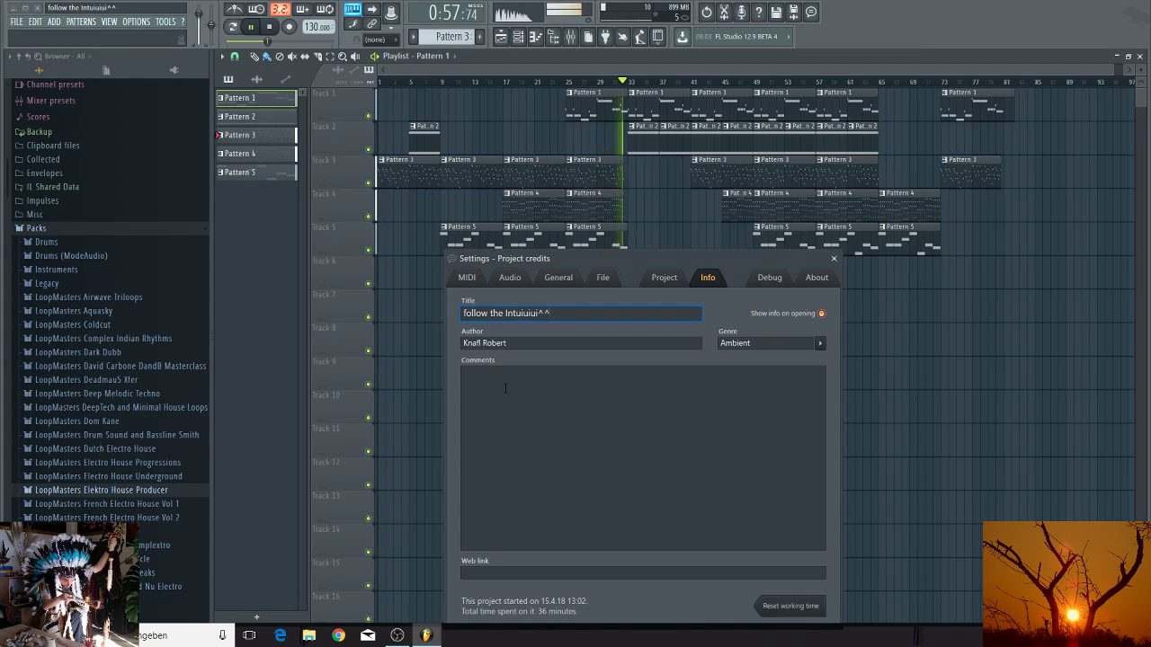
Step: Clear the whole project title
{"action": "key", "text": "BackSpace"}
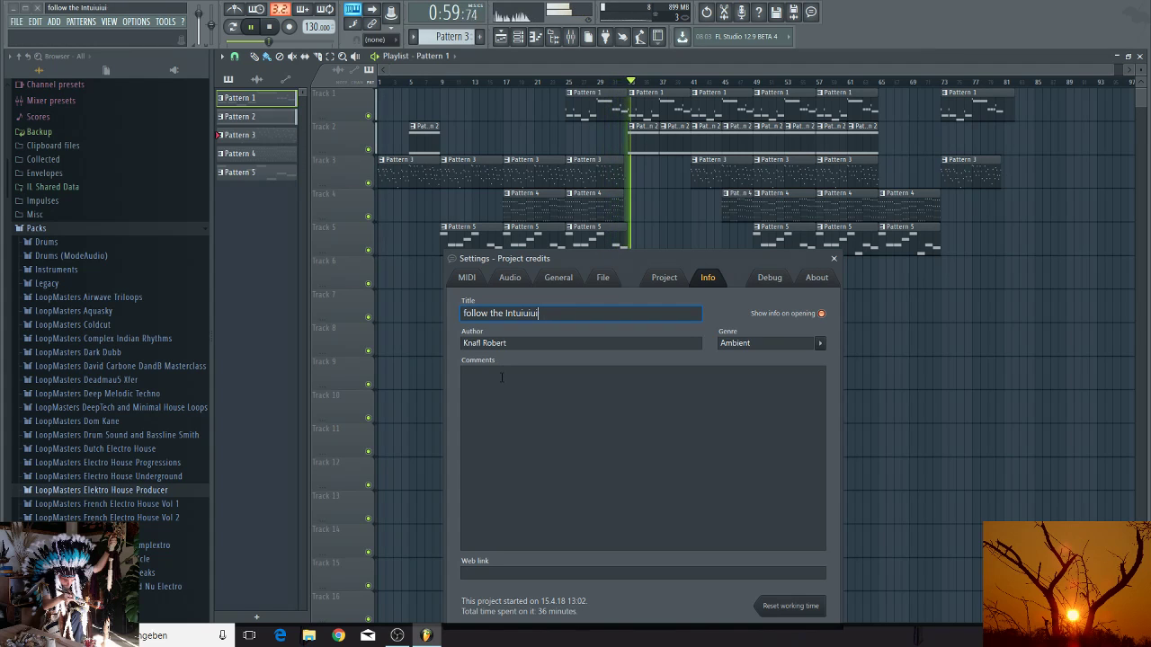
{"action": "key", "text": "BackSpace"}
{"action": "key", "text": "BackSpace"}
{"action": "key", "text": "BackSpace"}
{"action": "key", "text": "BackSpace"}
{"action": "key", "text": "BackSpace"}
{"action": "key", "text": "BackSpace"}
{"action": "key", "text": "BackSpace"}
{"action": "key", "text": "BackSpace"}
{"action": "key", "text": "BackSpace"}
{"action": "key", "text": "BackSpace"}
{"action": "key", "text": "BackSpace"}
{"action": "key", "text": "BackSpace"}
{"action": "key", "text": "BackSpace"}
{"action": "key", "text": "BackSpace"}
{"action": "key", "text": "BackSpace"}
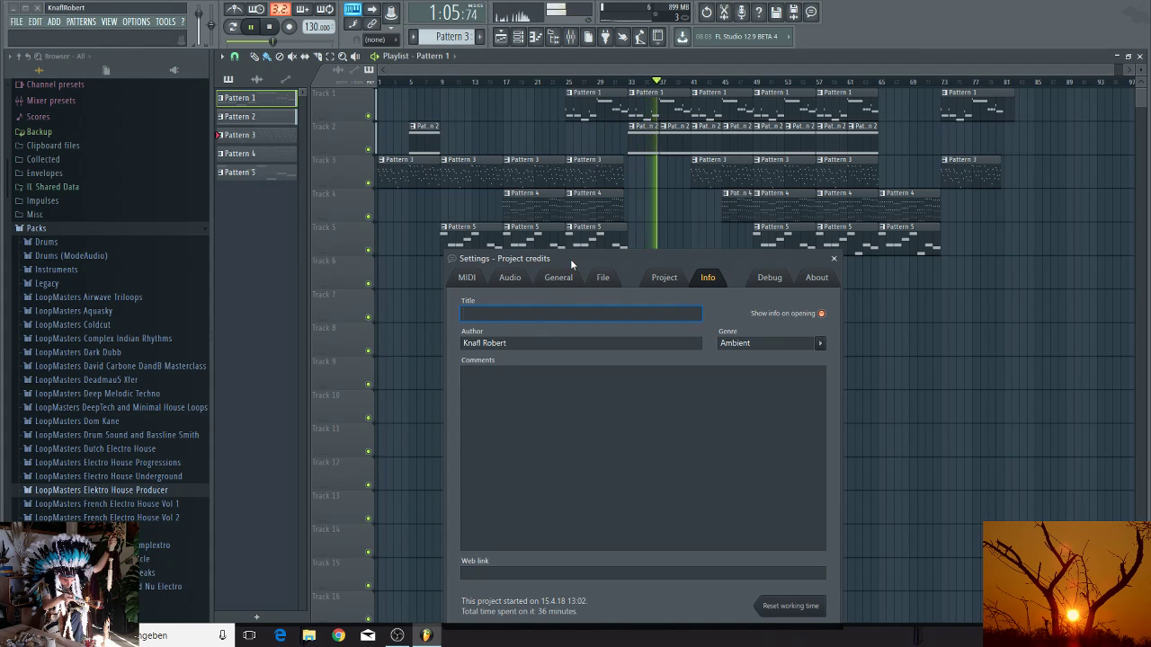
Step: Enter "magical Times" as the project title and close the project credits settings
{"action": "left_click_drag", "start_coordinate": [571, 258], "coordinate": [628, 268]}
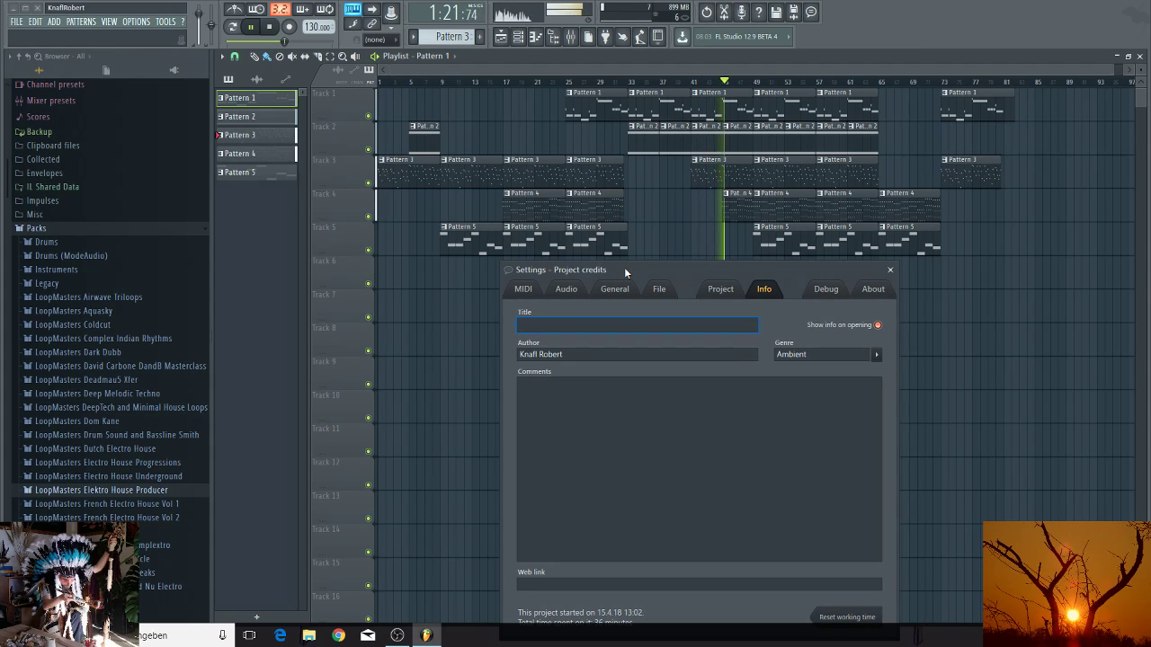
{"action": "left_click_drag", "start_coordinate": [624, 267], "coordinate": [639, 283]}
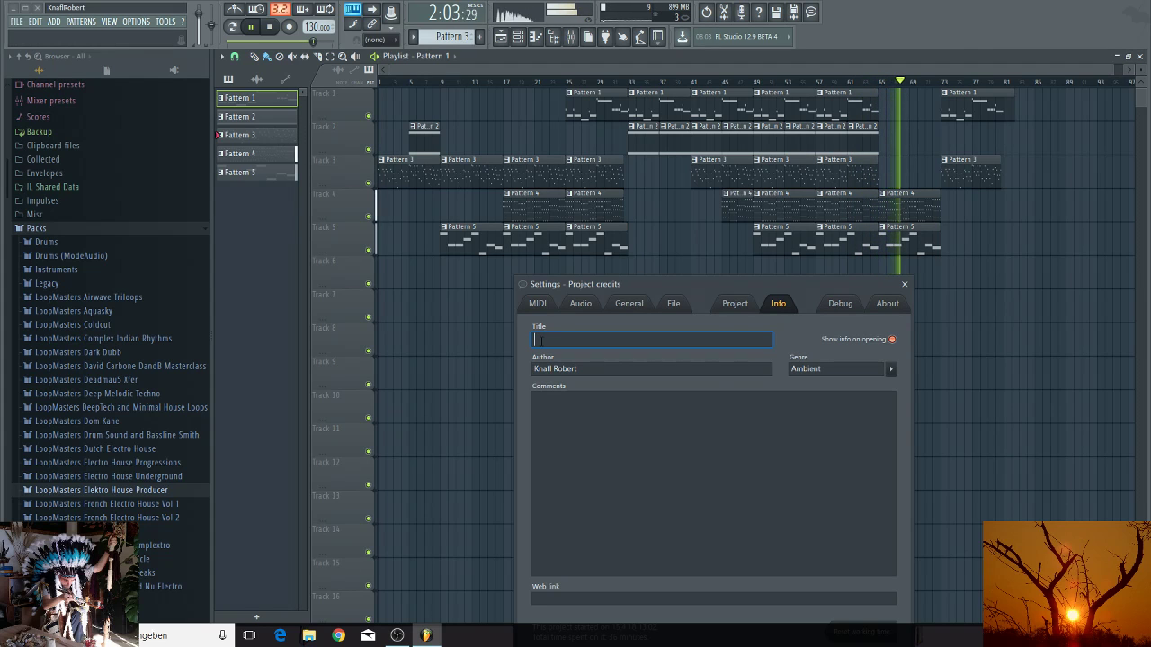
{"action": "type", "text": "?"}
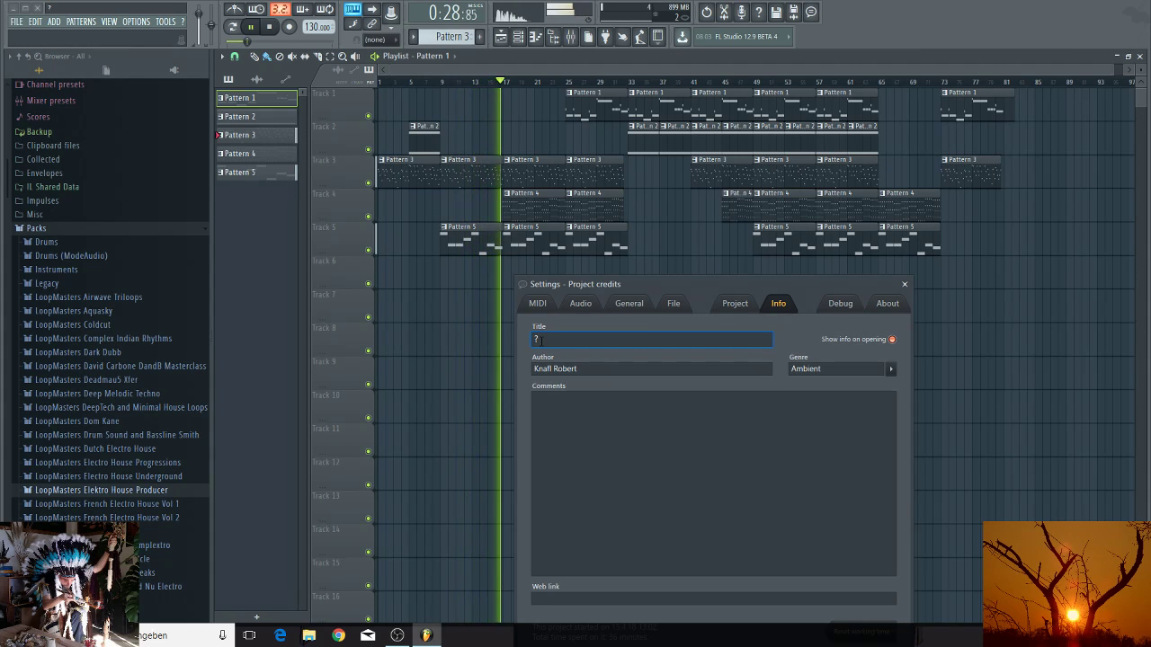
{"action": "key", "text": "BackSpace"}
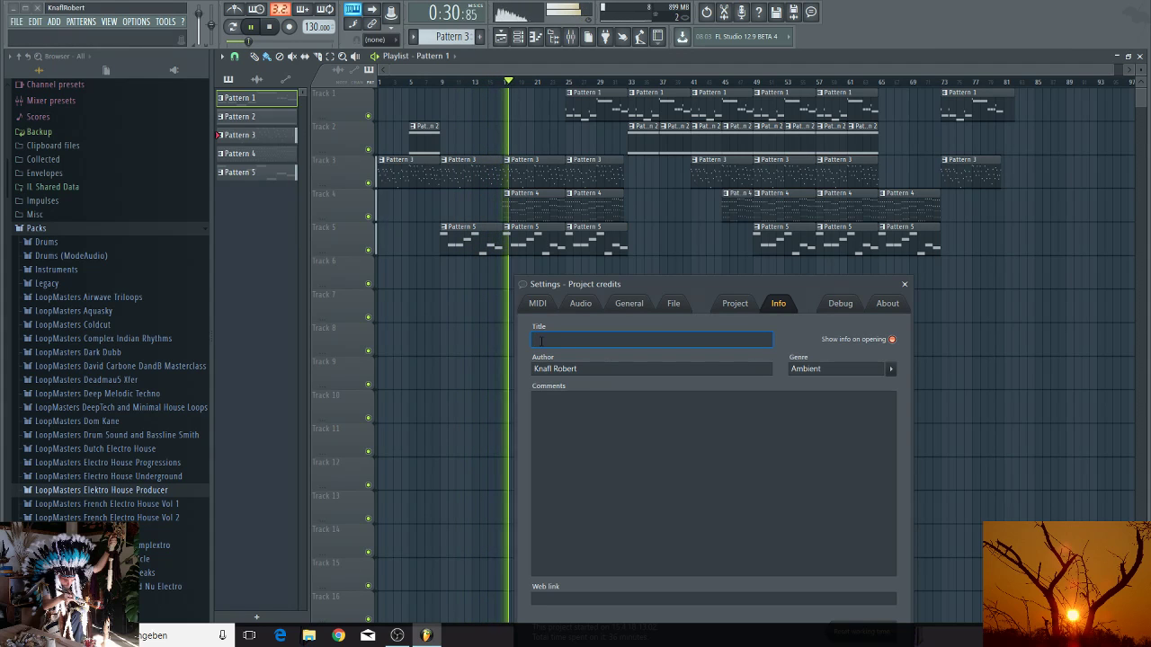
{"action": "type", "text": "magi"}
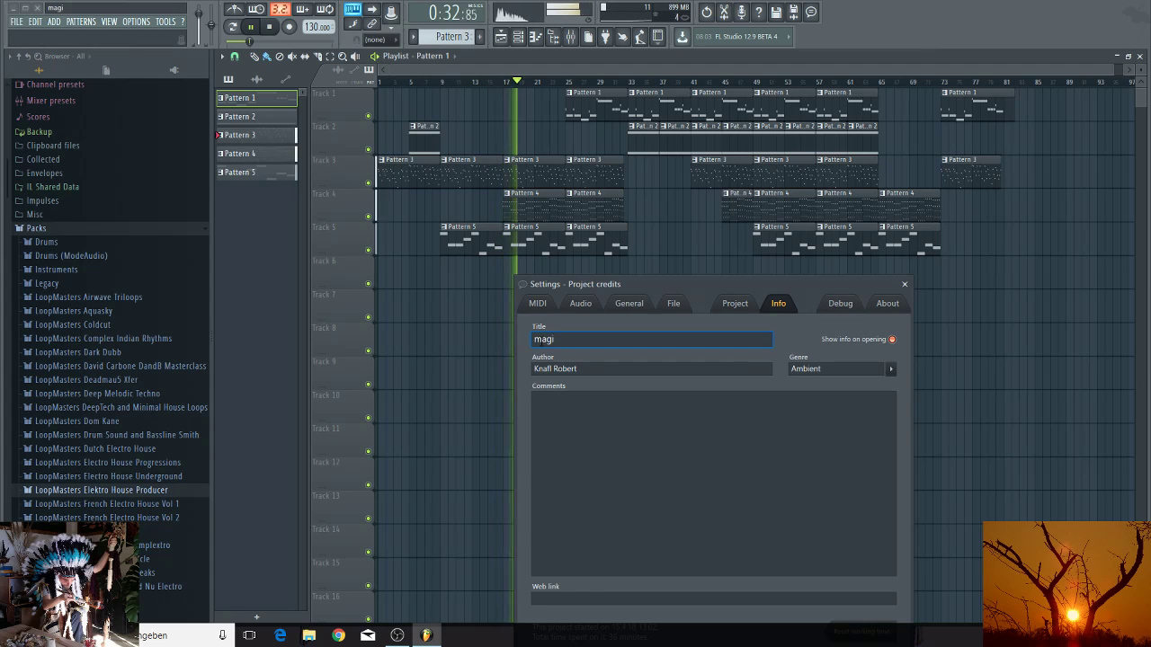
{"action": "type", "text": "cal"}
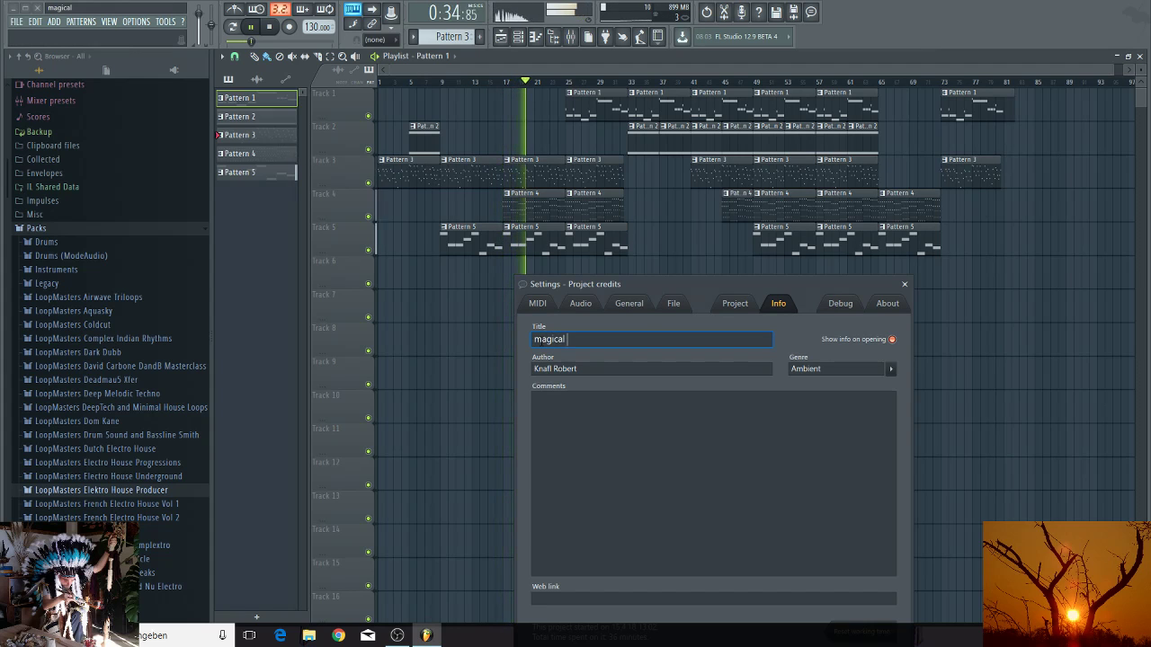
{"action": "type", "text": " Time"}
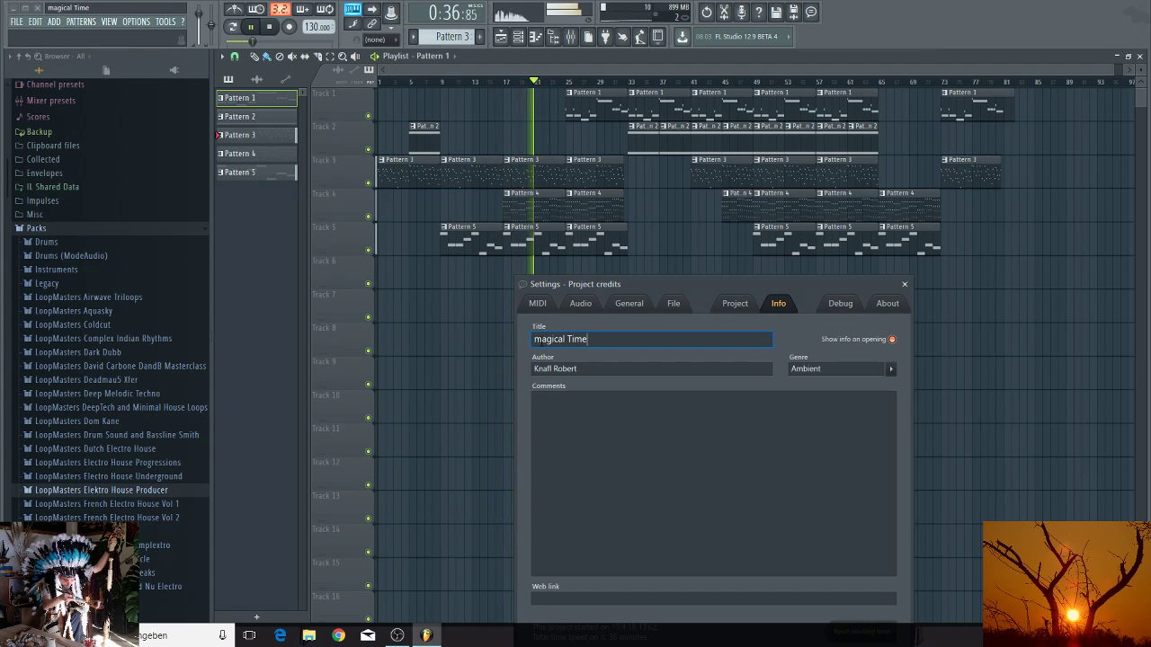
{"action": "type", "text": "s"}
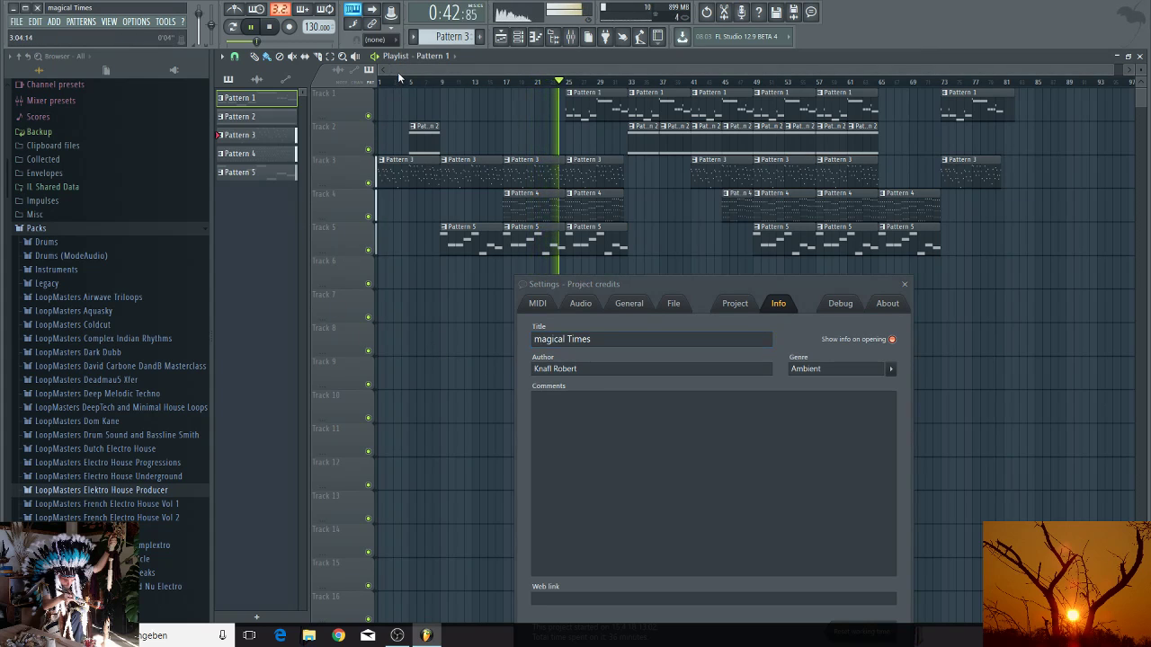
{"action": "left_click", "coordinate": [905, 284]}
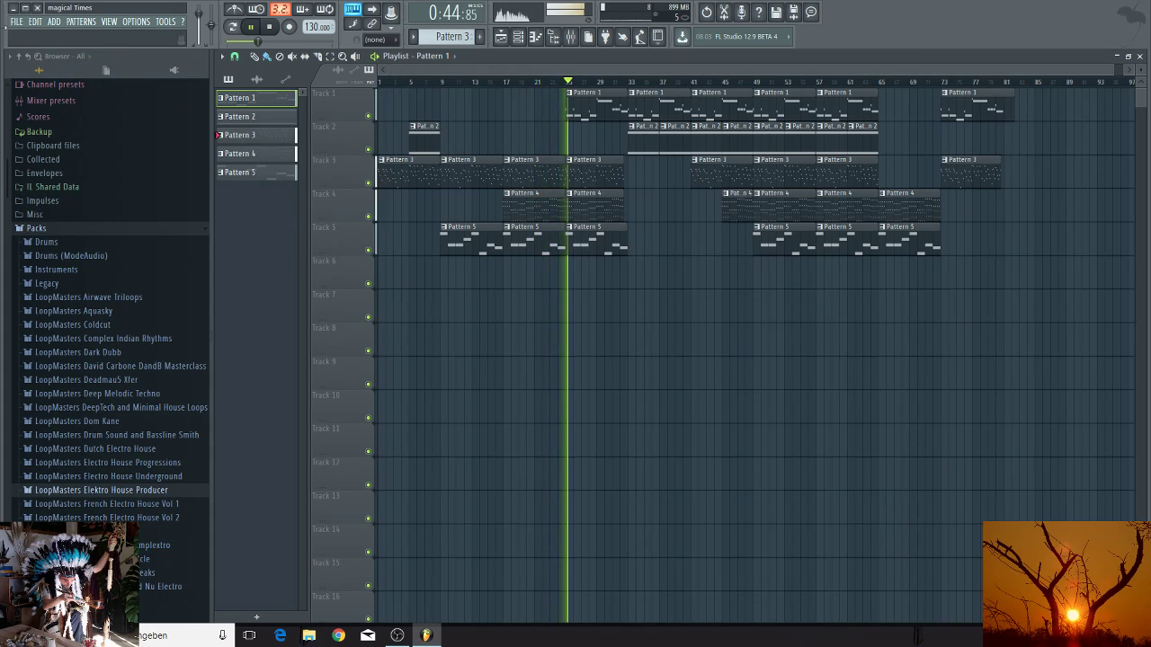
Step: Save the project as an FL Studio project file in the Projects folder
{"action": "left_click", "coordinate": [16, 21]}
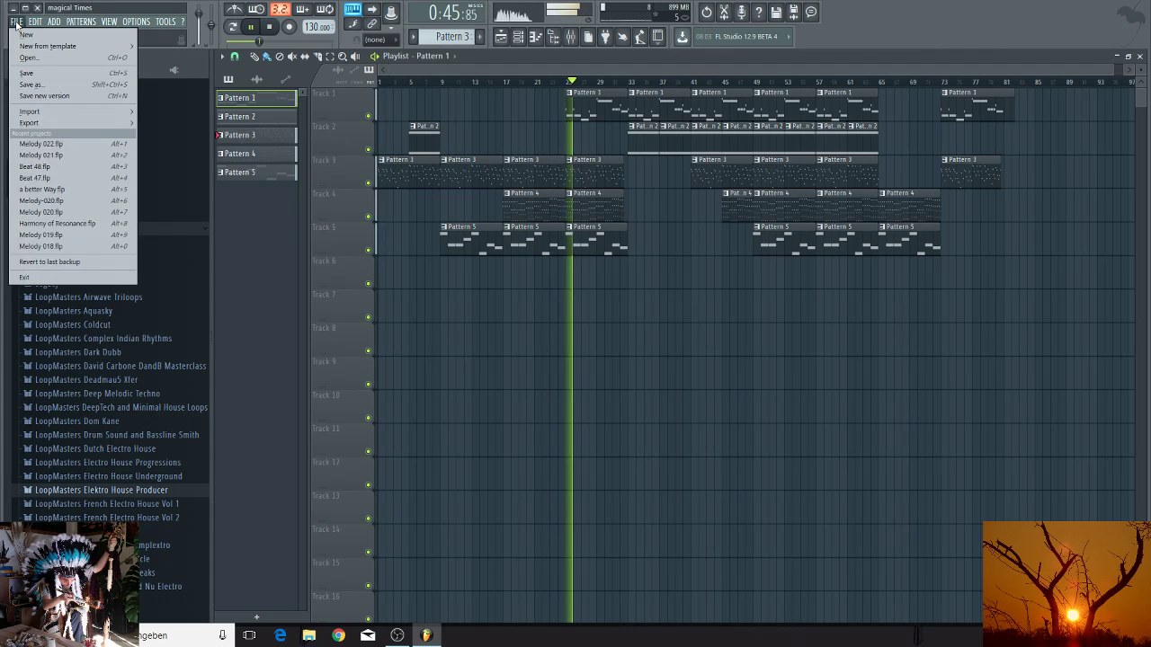
{"action": "left_click", "coordinate": [28, 73]}
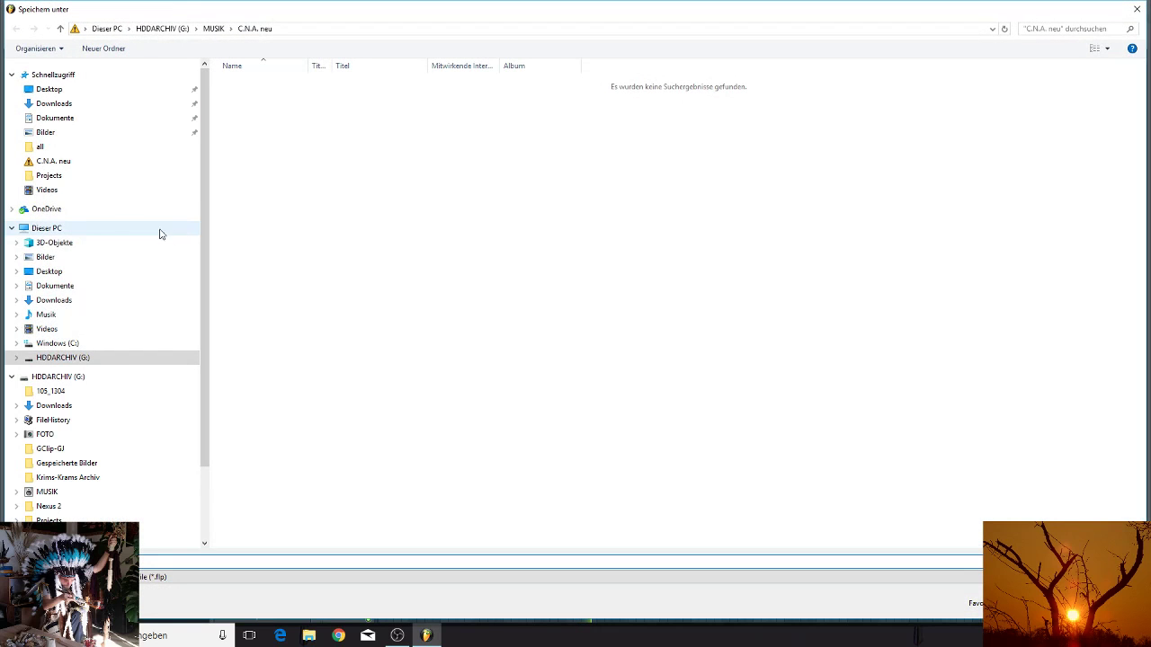
{"action": "left_click", "coordinate": [48, 175]}
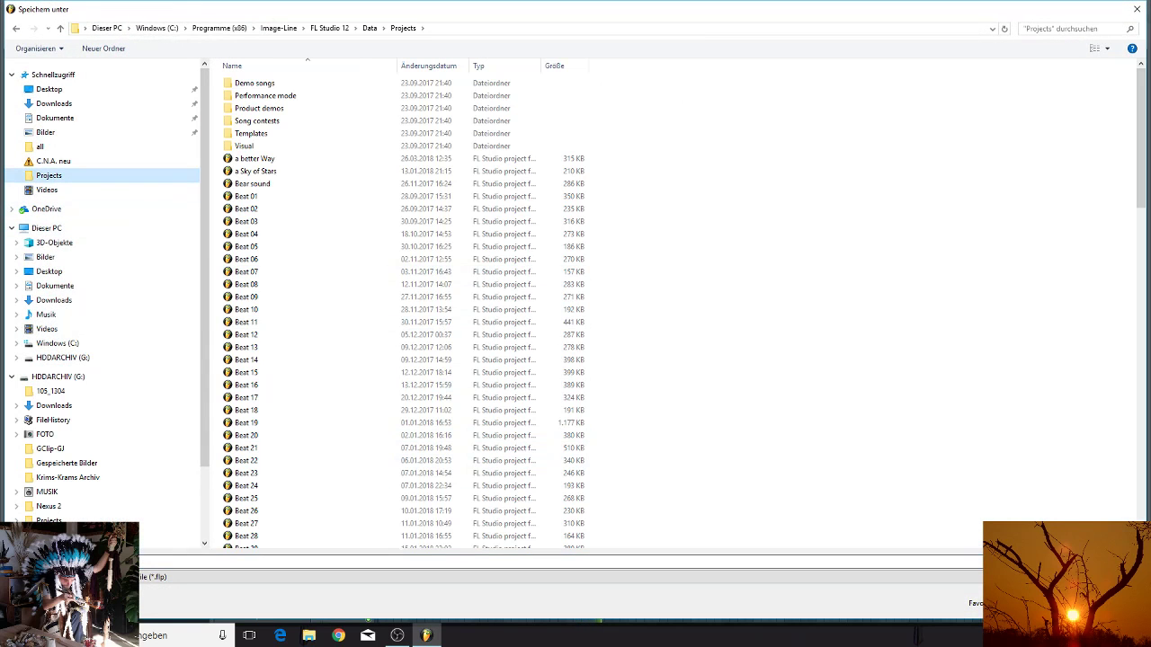
{"action": "left_click", "coordinate": [310, 562]}
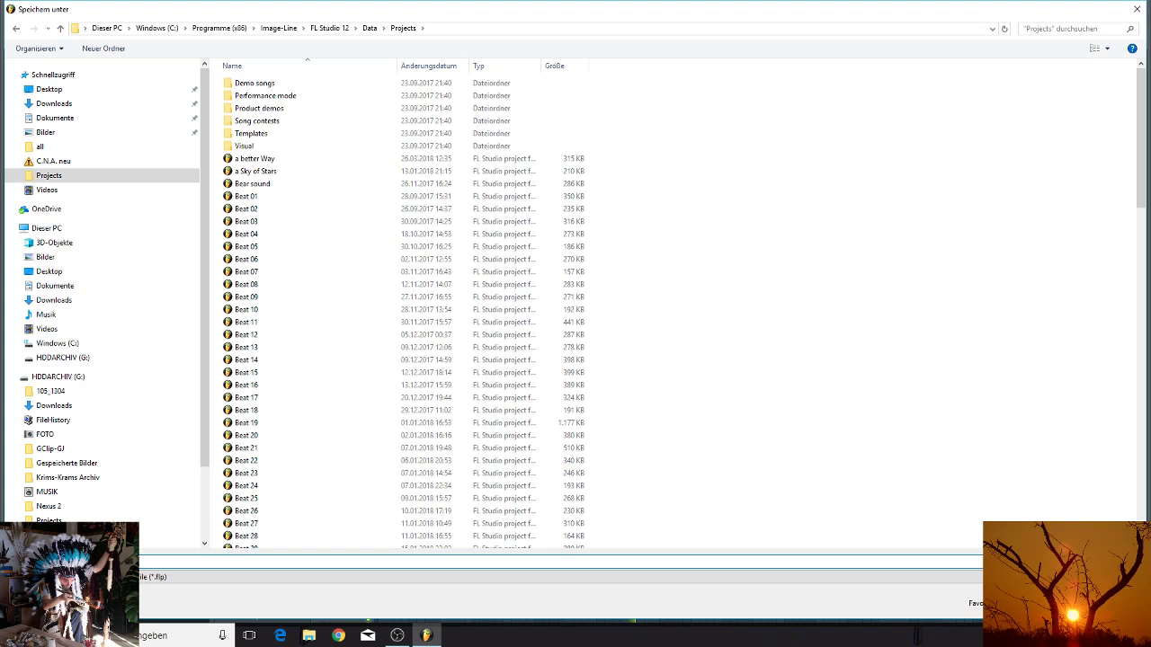
{"action": "key", "text": "Return"}
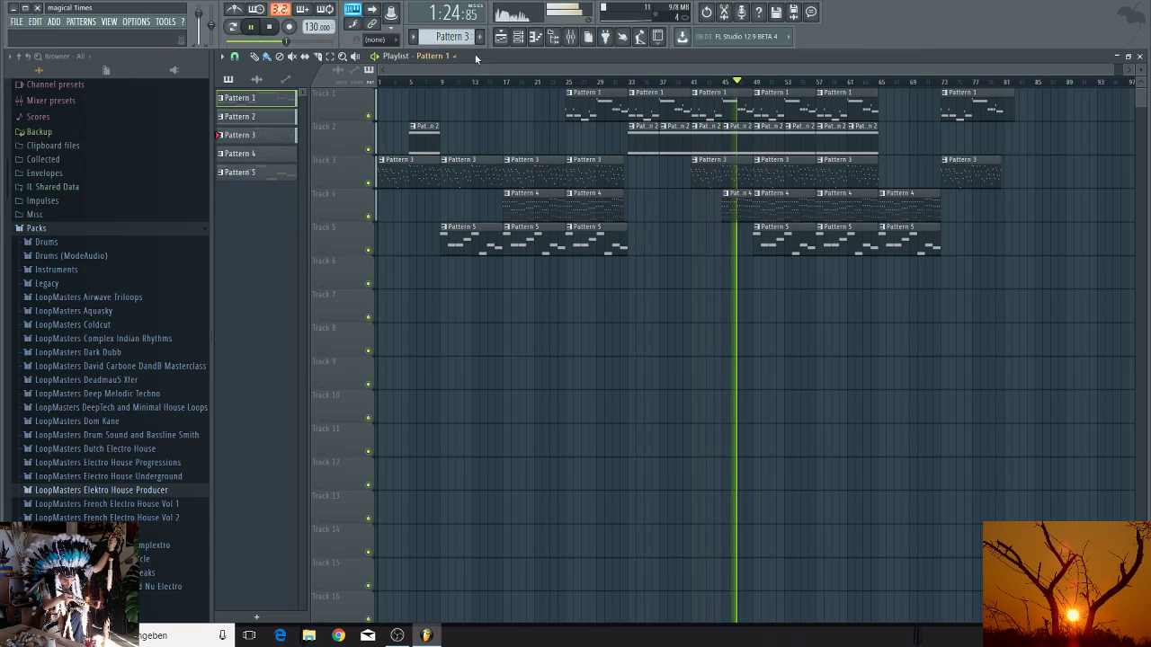
Step: Create a new empty pattern and open the Nexus #6 instrument from the channel rack
{"action": "left_click", "coordinate": [525, 37]}
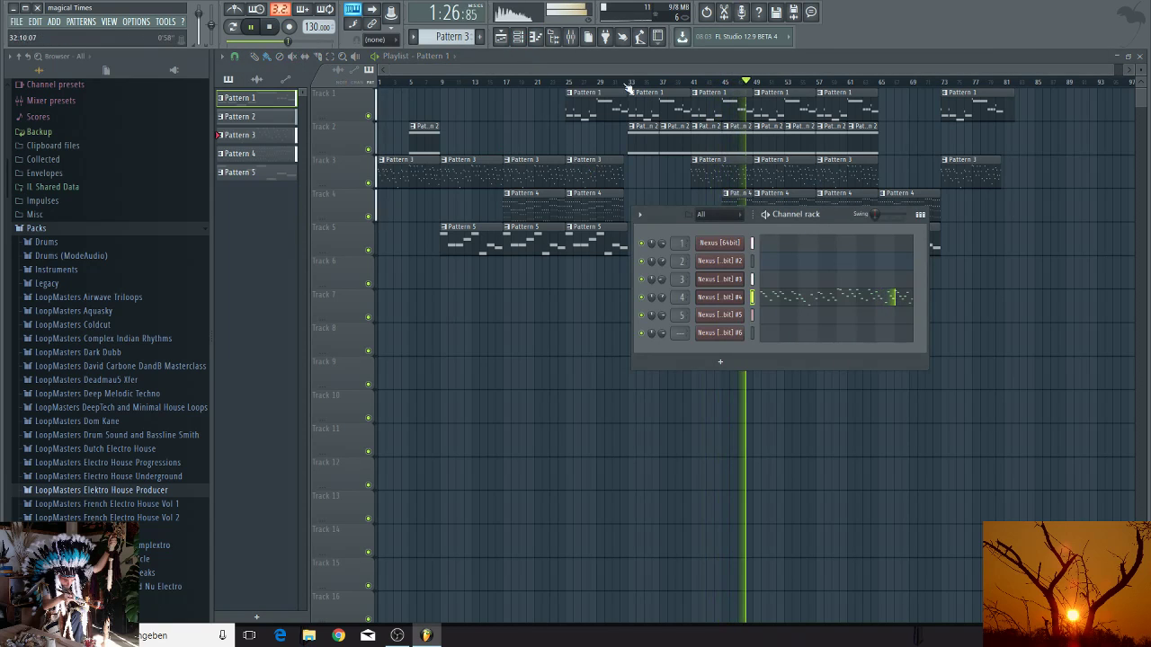
{"action": "key", "text": "F4"}
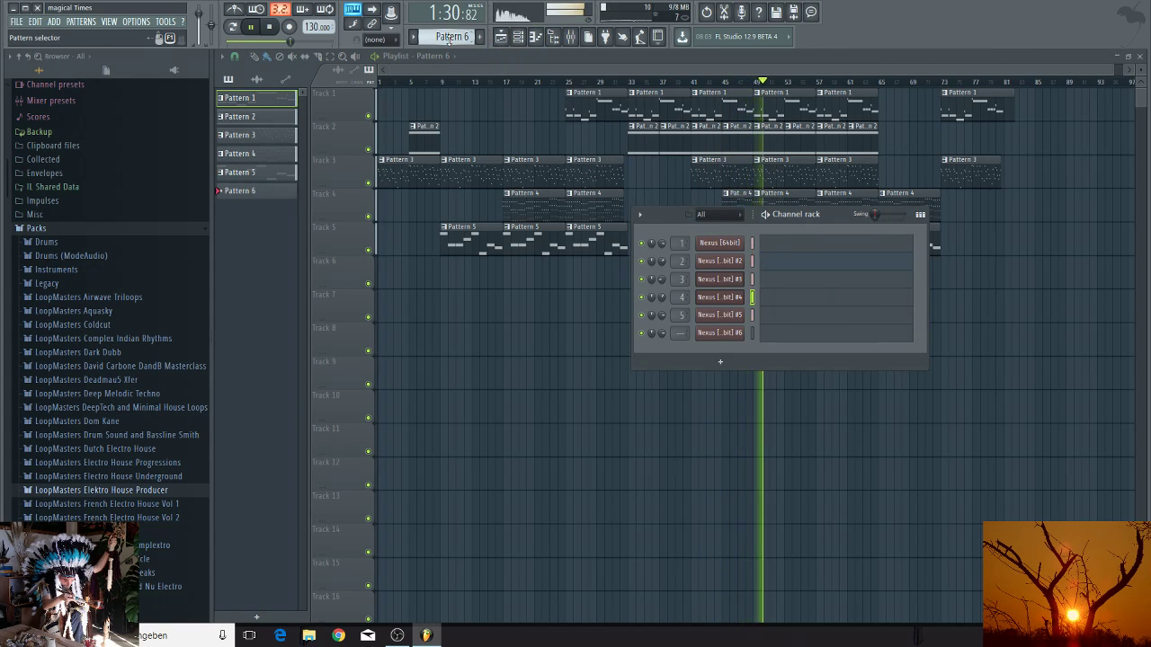
{"action": "left_click_drag", "start_coordinate": [828, 223], "coordinate": [761, 289]}
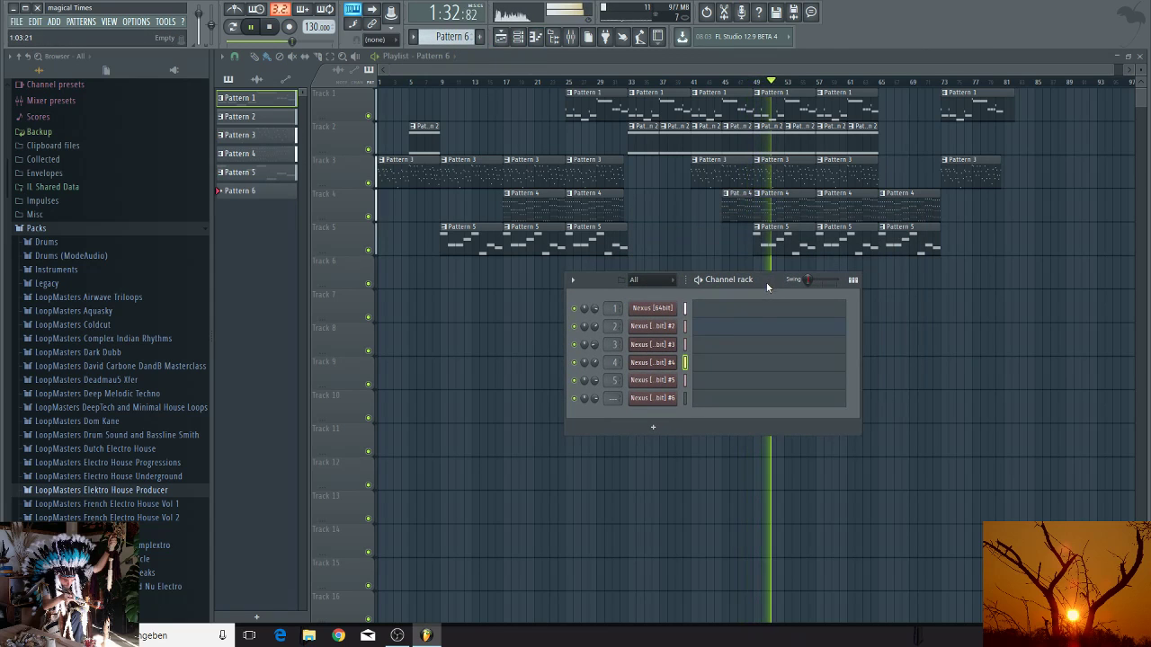
{"action": "left_click", "coordinate": [655, 398]}
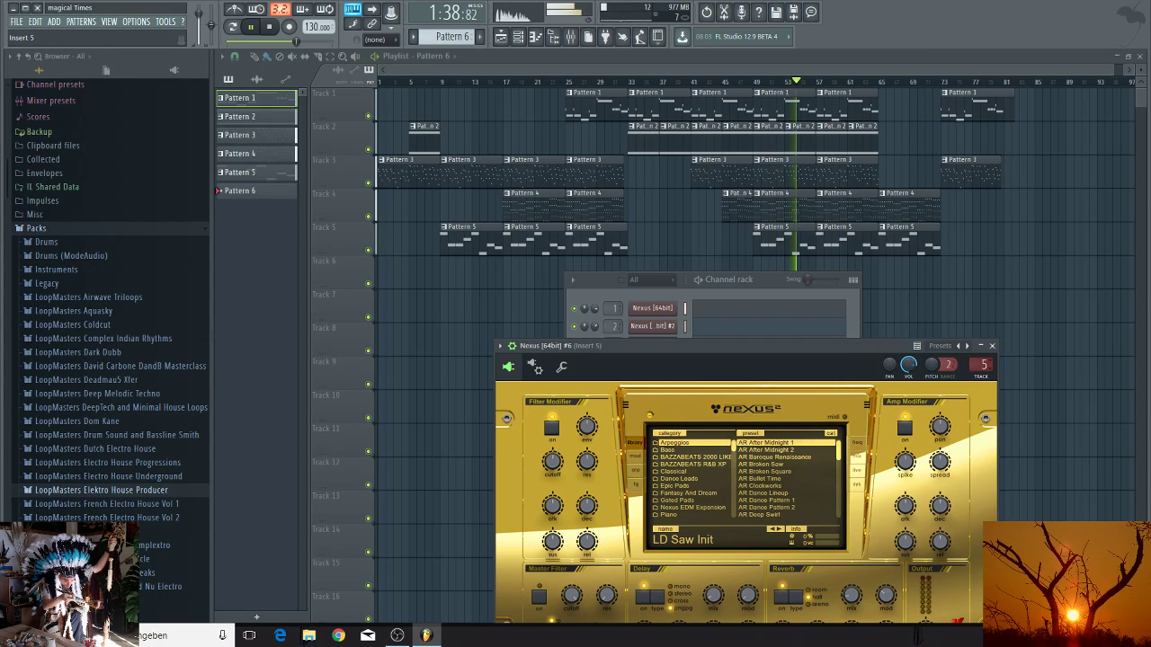
Step: Load the ST Hollywood Violins preset from the Classical category into Nexus #6
{"action": "left_click", "coordinate": [686, 474]}
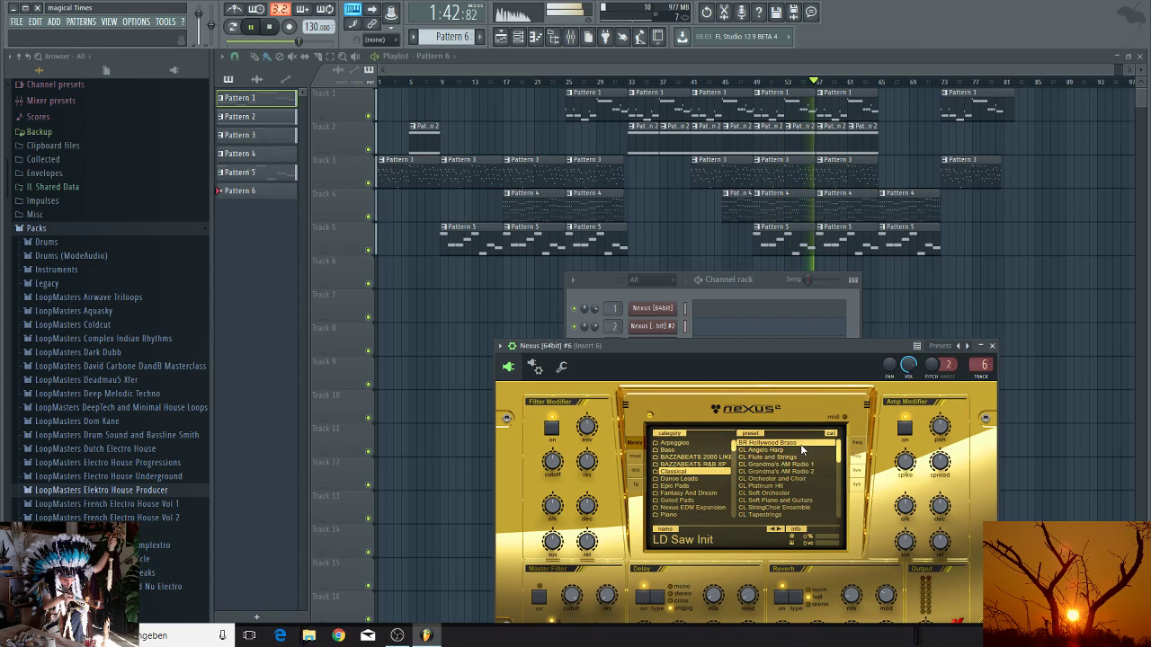
{"action": "scroll", "coordinate": [804, 474], "scroll_direction": "down", "scroll_amount": 3}
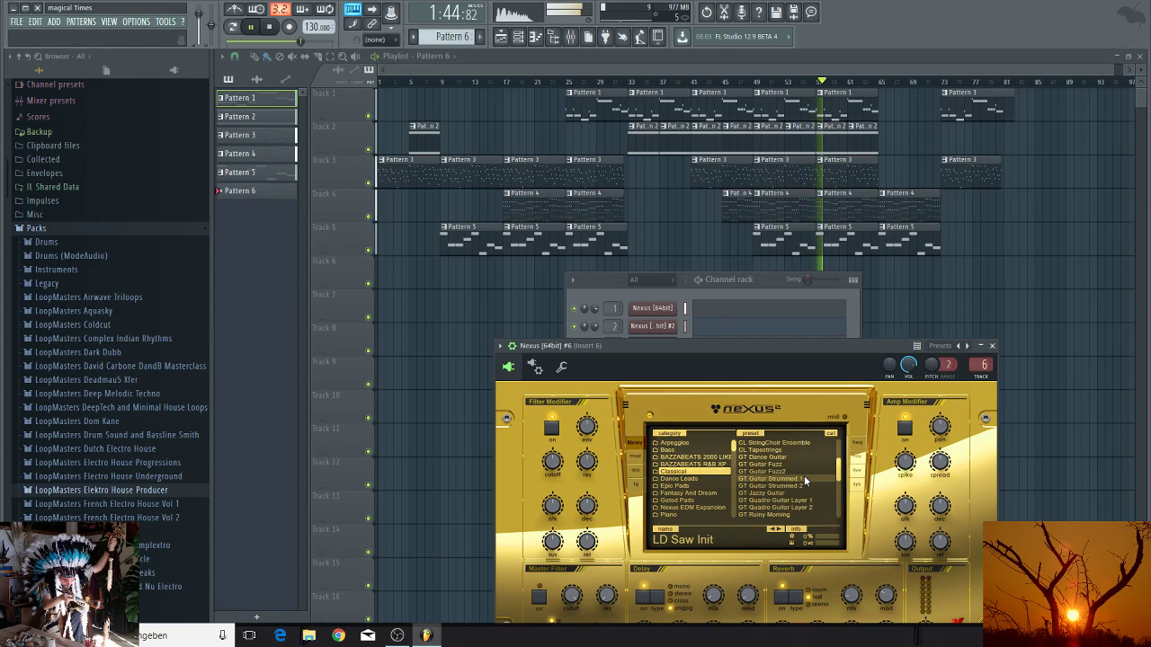
{"action": "scroll", "coordinate": [804, 482], "scroll_direction": "down", "scroll_amount": 3}
{"action": "scroll", "coordinate": [804, 483], "scroll_direction": "down", "scroll_amount": 2}
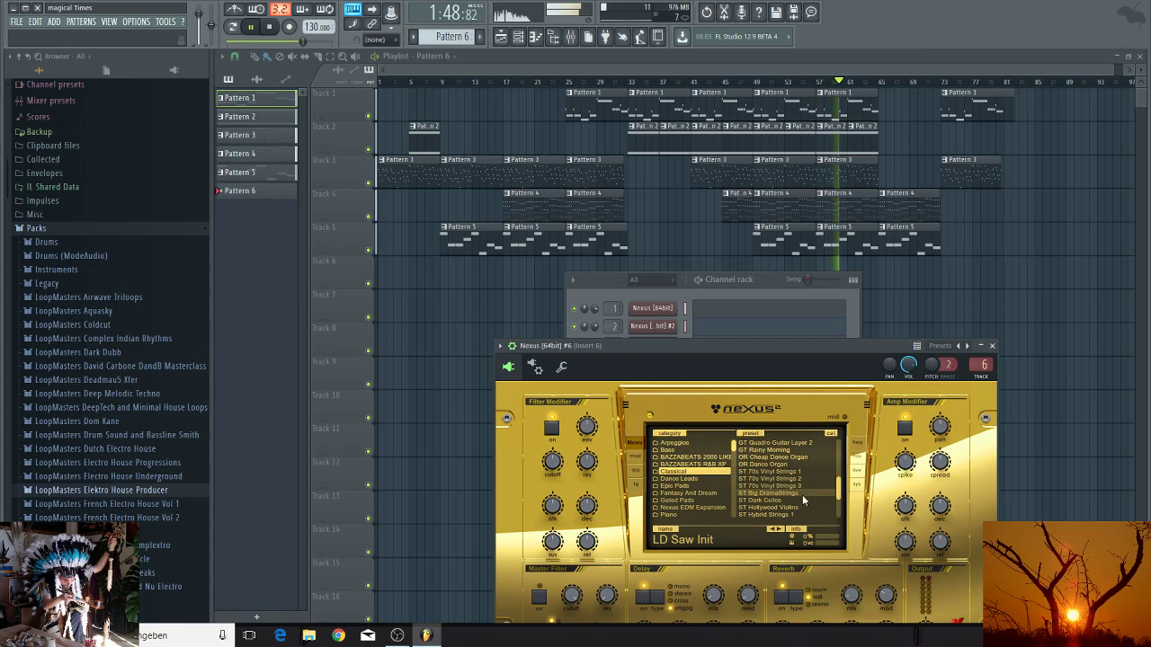
{"action": "left_click", "coordinate": [792, 508]}
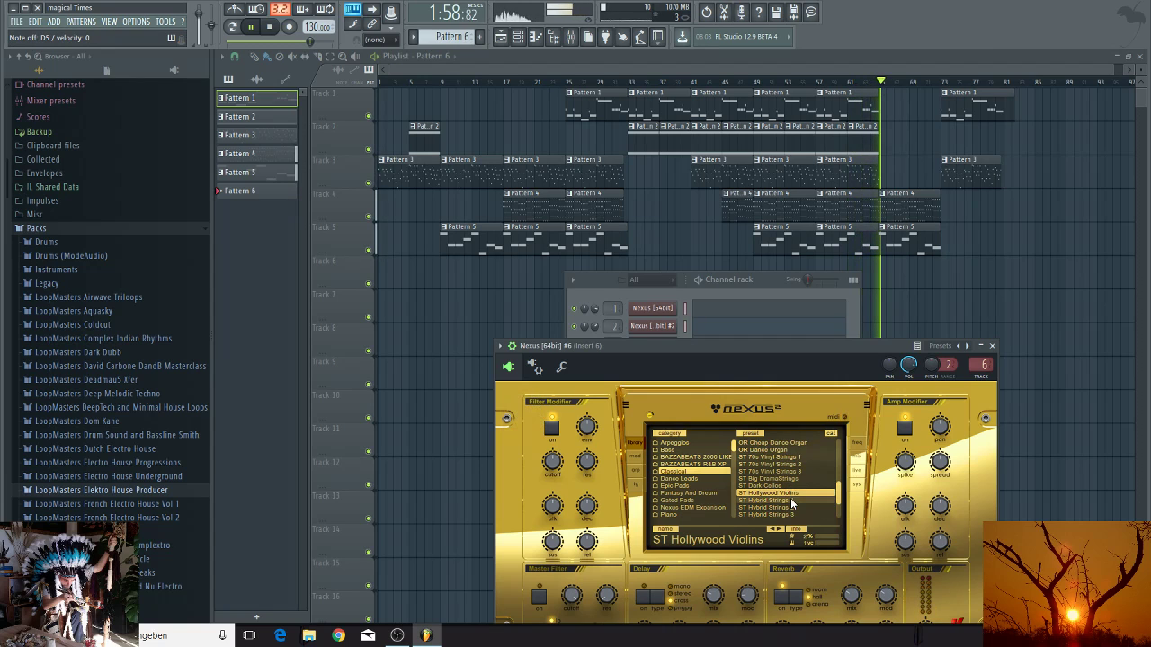
{"action": "scroll", "coordinate": [791, 502], "scroll_direction": "down", "scroll_amount": 2}
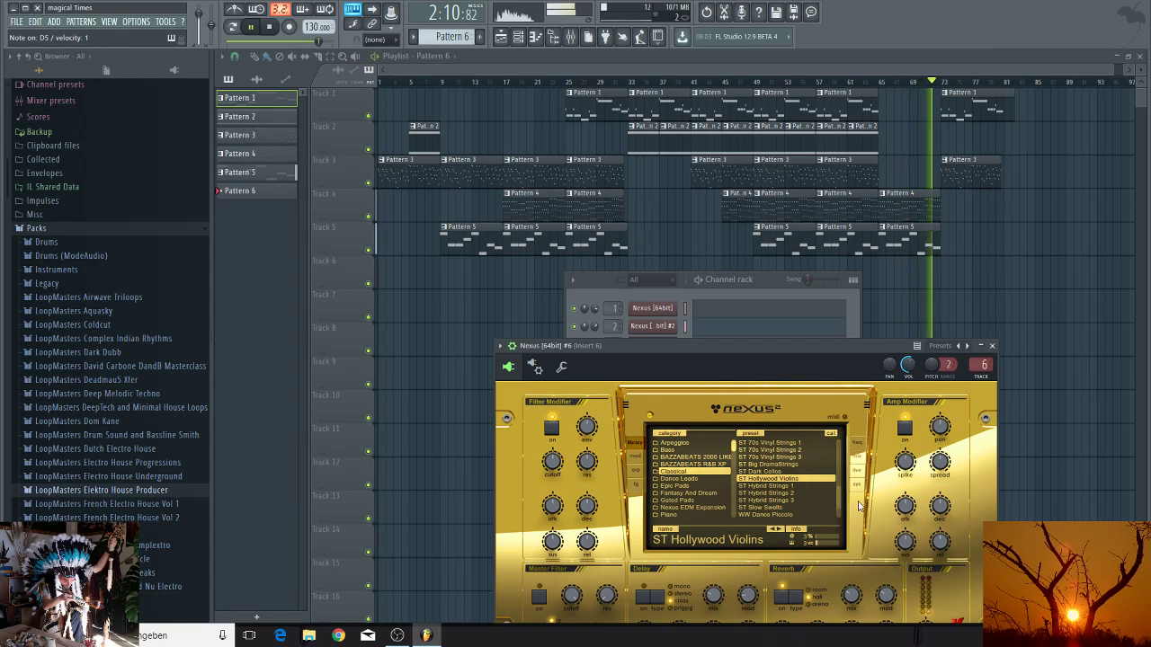
{"action": "mouse_move", "coordinate": [906, 508]}
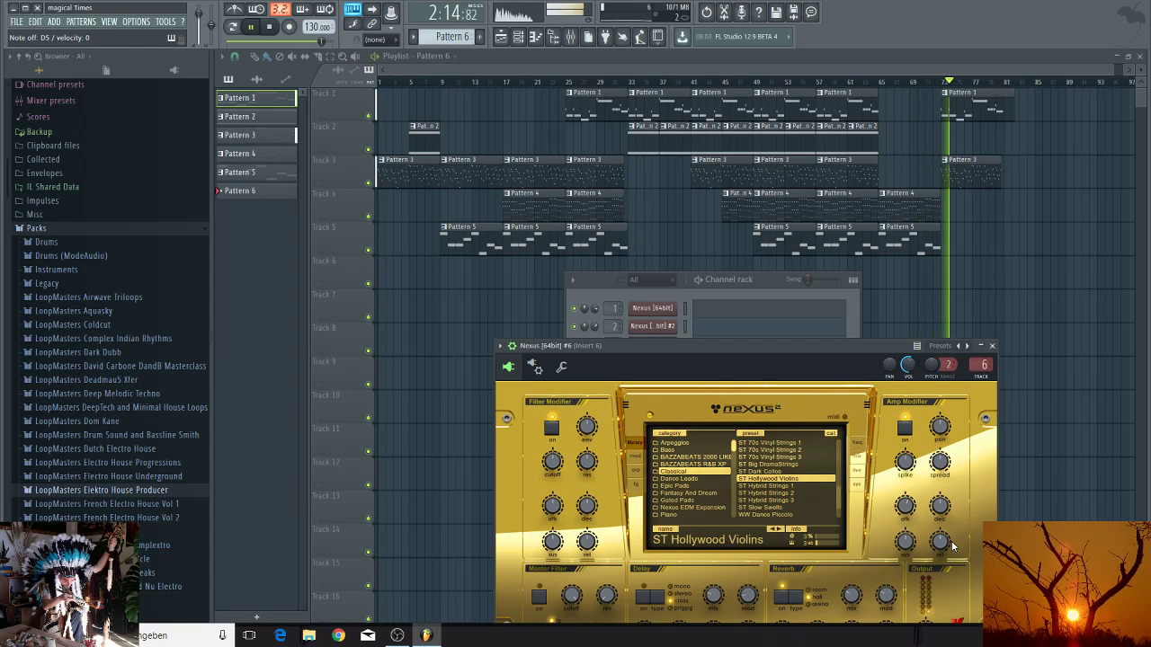
{"action": "mouse_move", "coordinate": [944, 546]}
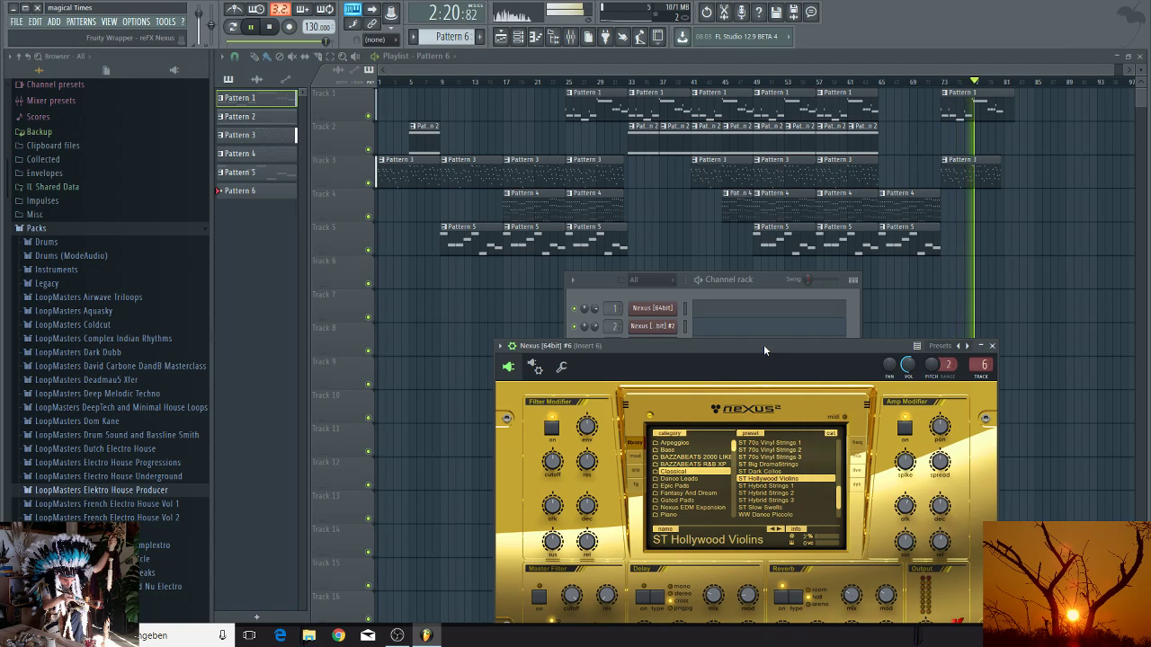
Step: Move the Nexus #6 window higher and try adjusting the violin preset's reverb decay and filter modifier cutoff
{"action": "left_click_drag", "start_coordinate": [763, 344], "coordinate": [759, 306]}
{"action": "left_click_drag", "start_coordinate": [813, 594], "coordinate": [812, 568]}
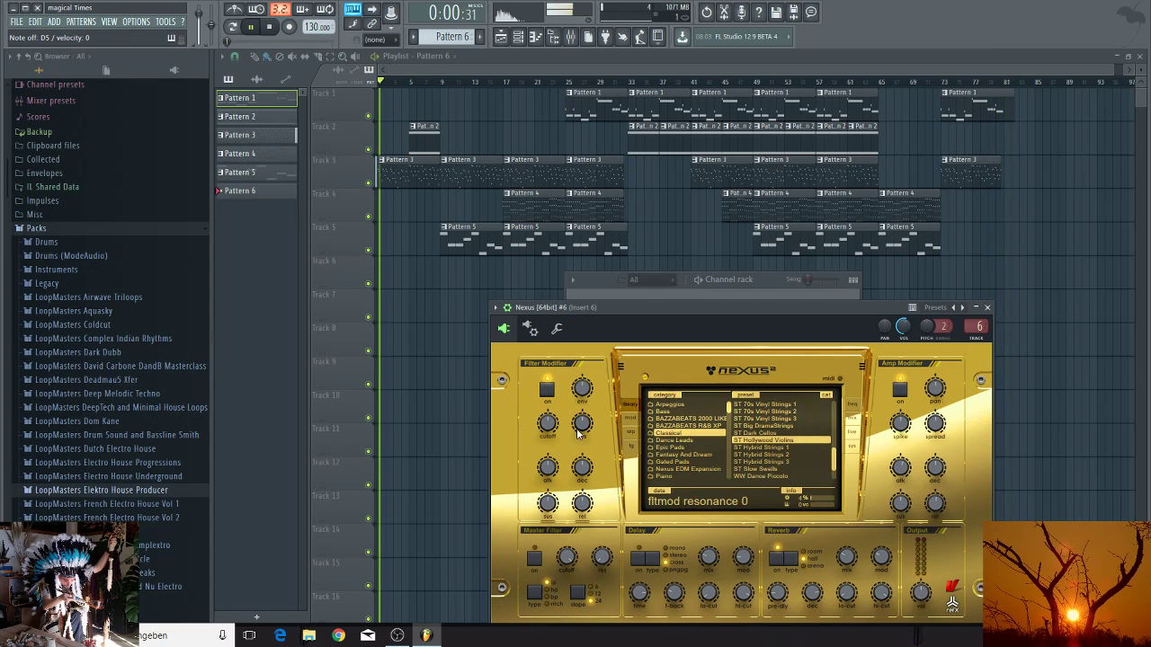
{"action": "left_click_drag", "start_coordinate": [547, 430], "coordinate": [575, 482]}
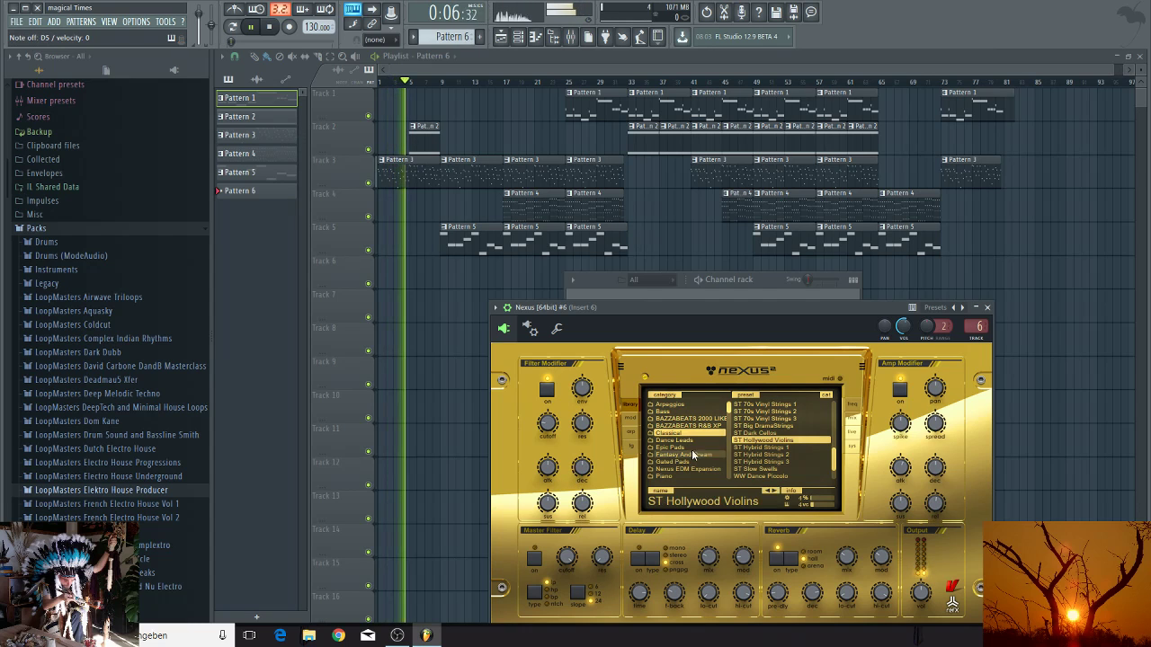
Step: Load the ST Big DramaStrings preset in Nexus #6 and lower its output level and filter modifier cutoff
{"action": "left_click", "coordinate": [745, 427]}
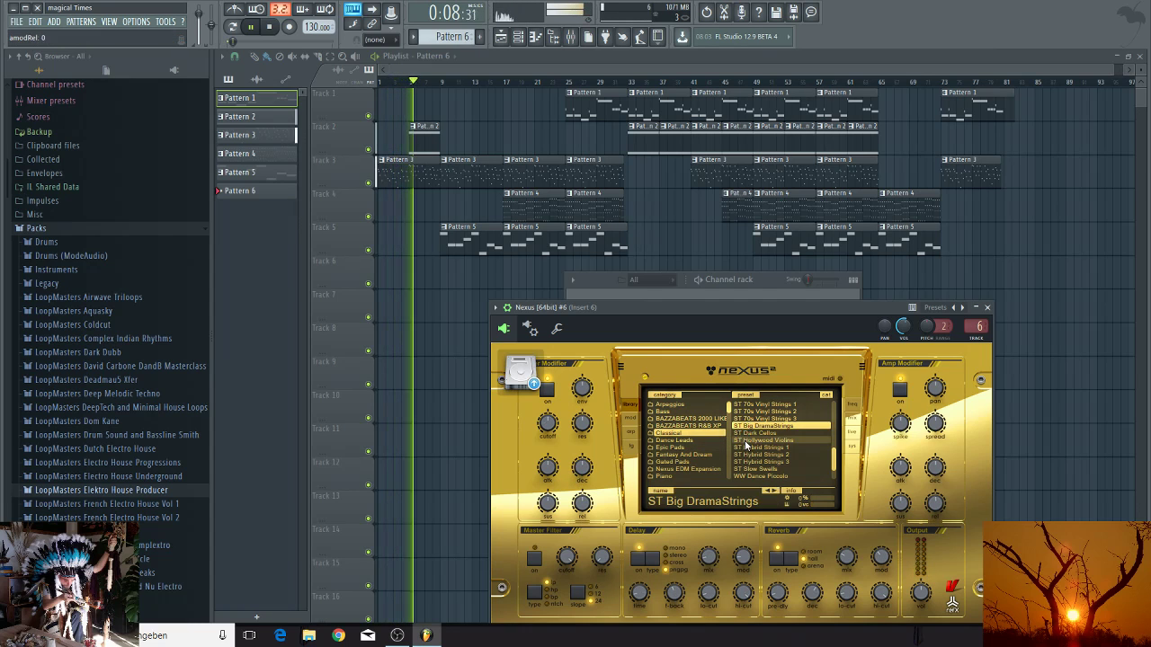
{"action": "mouse_move", "coordinate": [922, 593]}
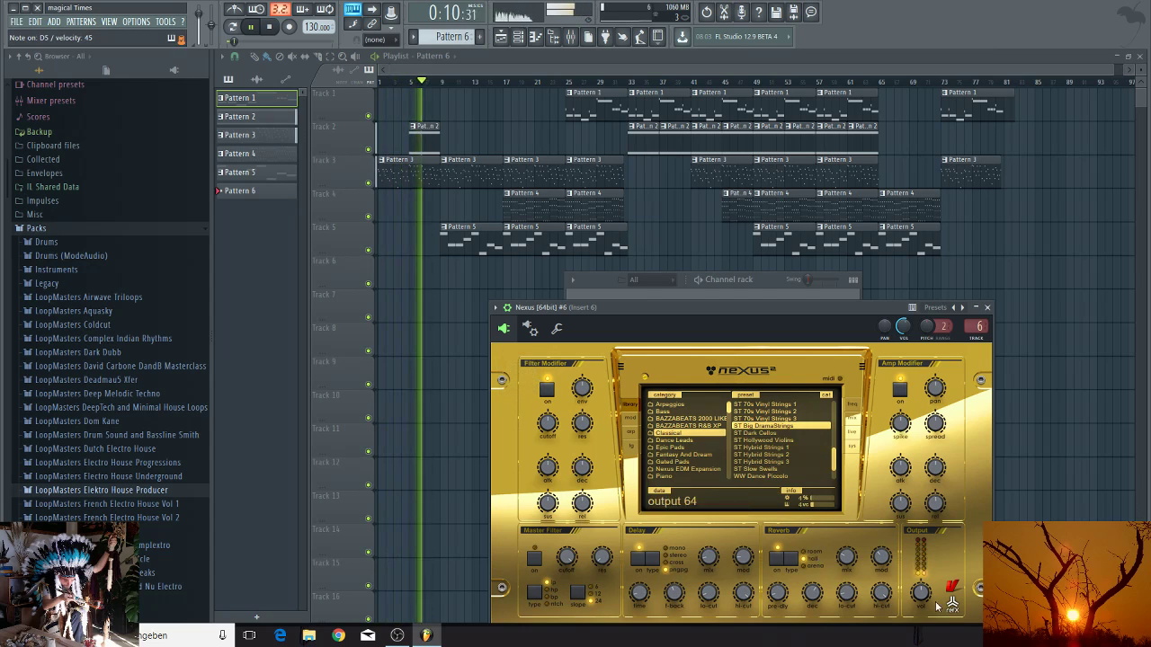
{"action": "left_click_drag", "start_coordinate": [923, 598], "coordinate": [927, 611]}
{"action": "left_click_drag", "start_coordinate": [548, 423], "coordinate": [570, 473]}
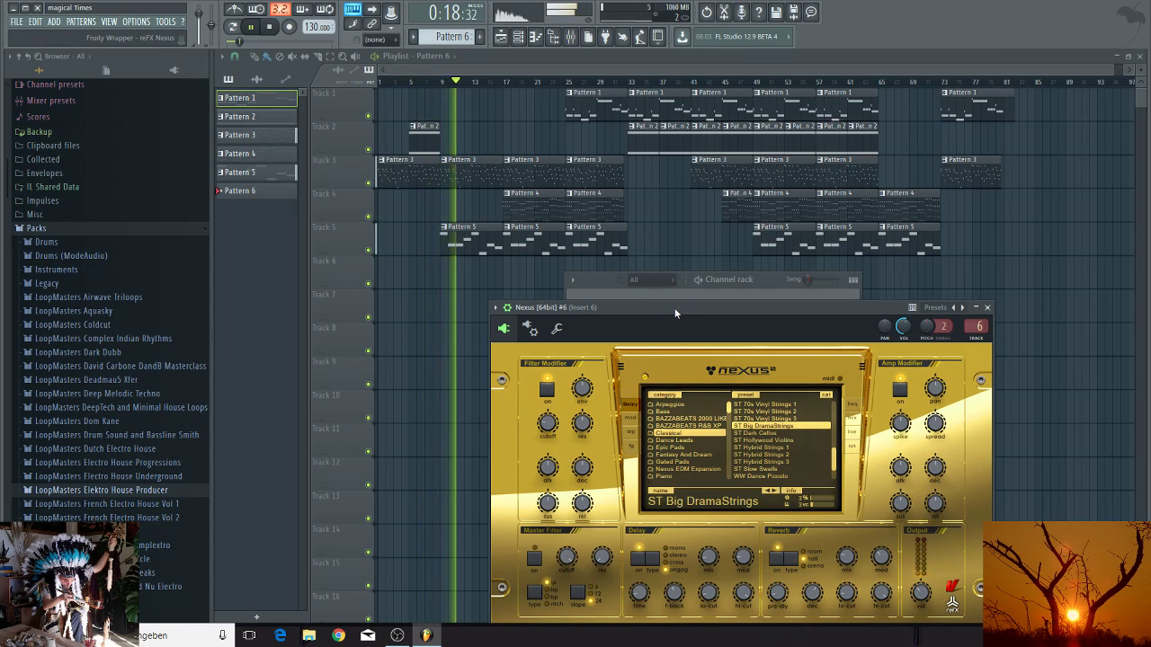
{"action": "left_click_drag", "start_coordinate": [674, 308], "coordinate": [850, 355]}
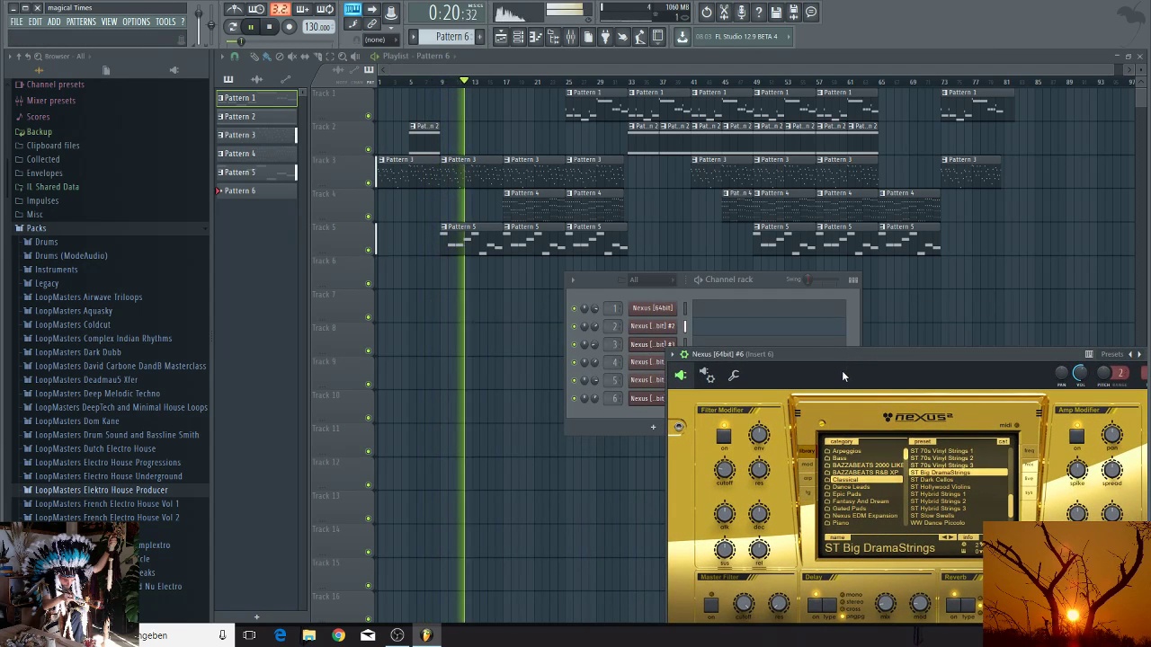
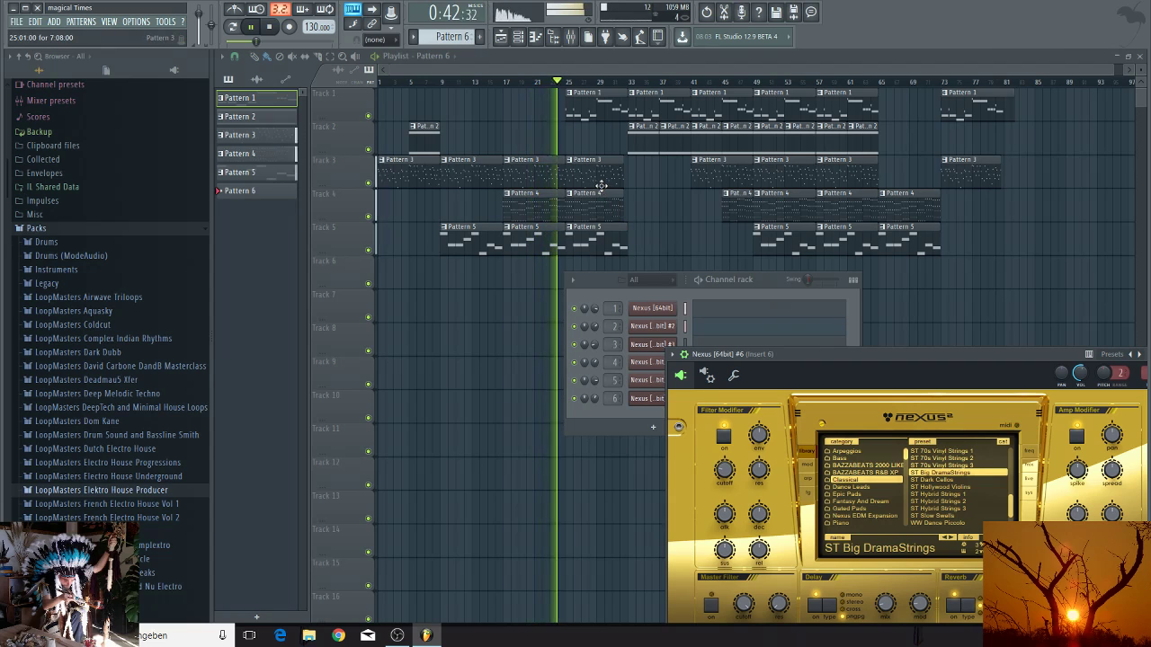
Step: Switch to Pattern 4 and open the piano roll of the Nexus #6 channel
{"action": "key", "text": "ctrl+z"}
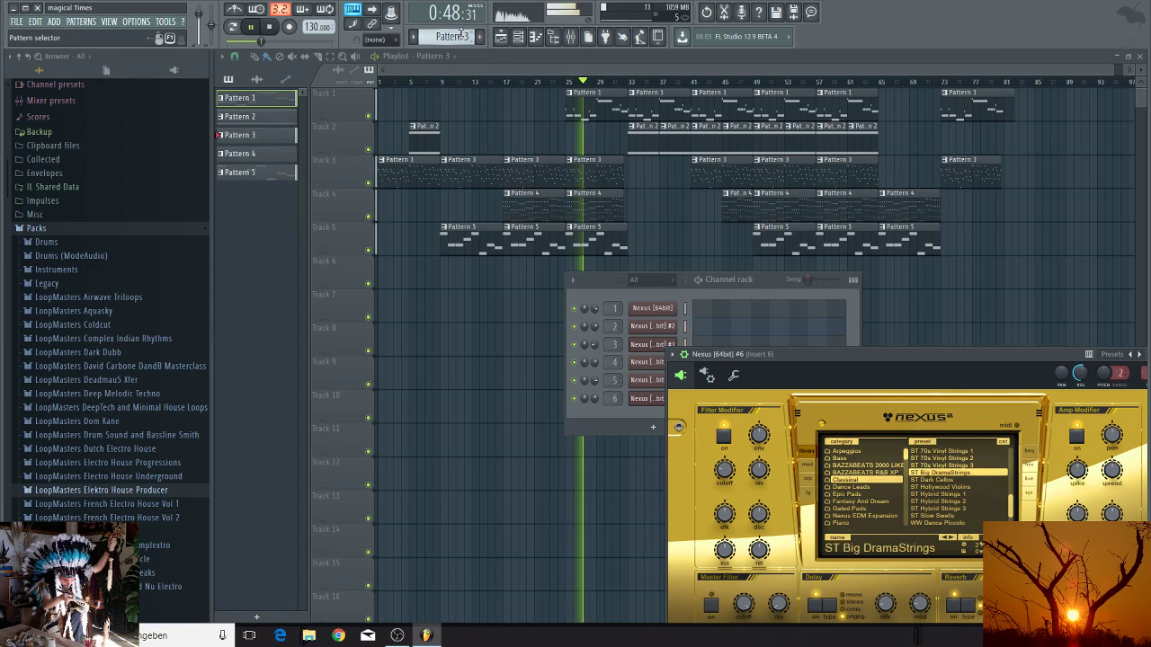
{"action": "scroll", "coordinate": [450, 36], "scroll_direction": "down", "scroll_amount": 1}
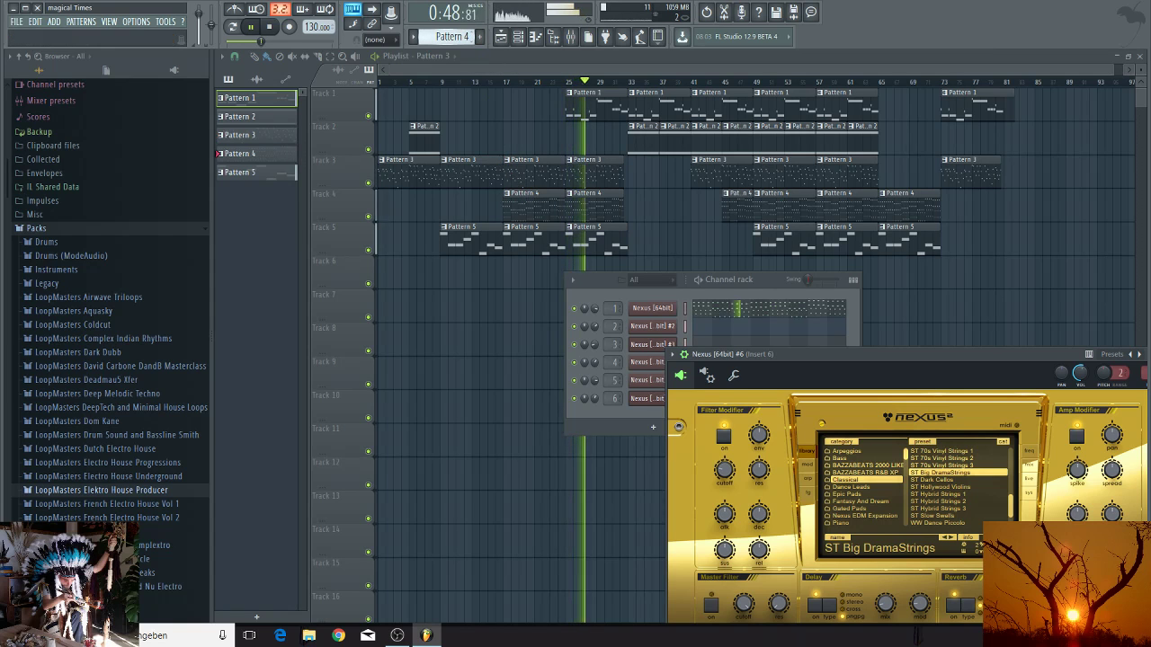
{"action": "left_click", "coordinate": [757, 277]}
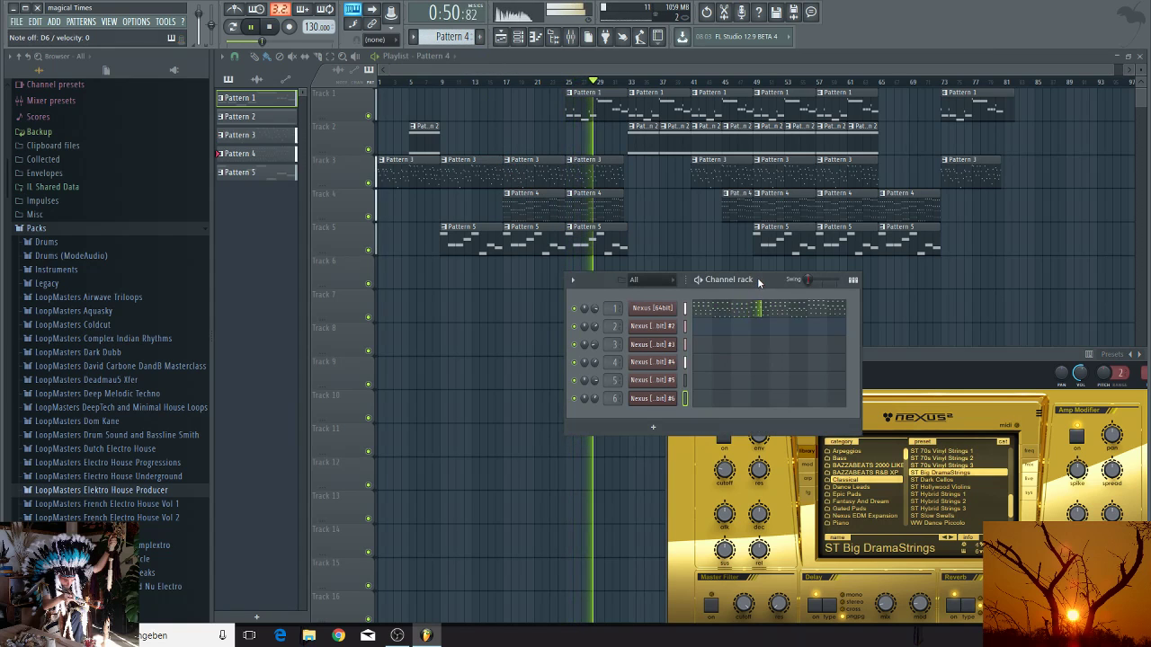
{"action": "right_click", "coordinate": [656, 400]}
{"action": "left_click", "coordinate": [693, 400]}
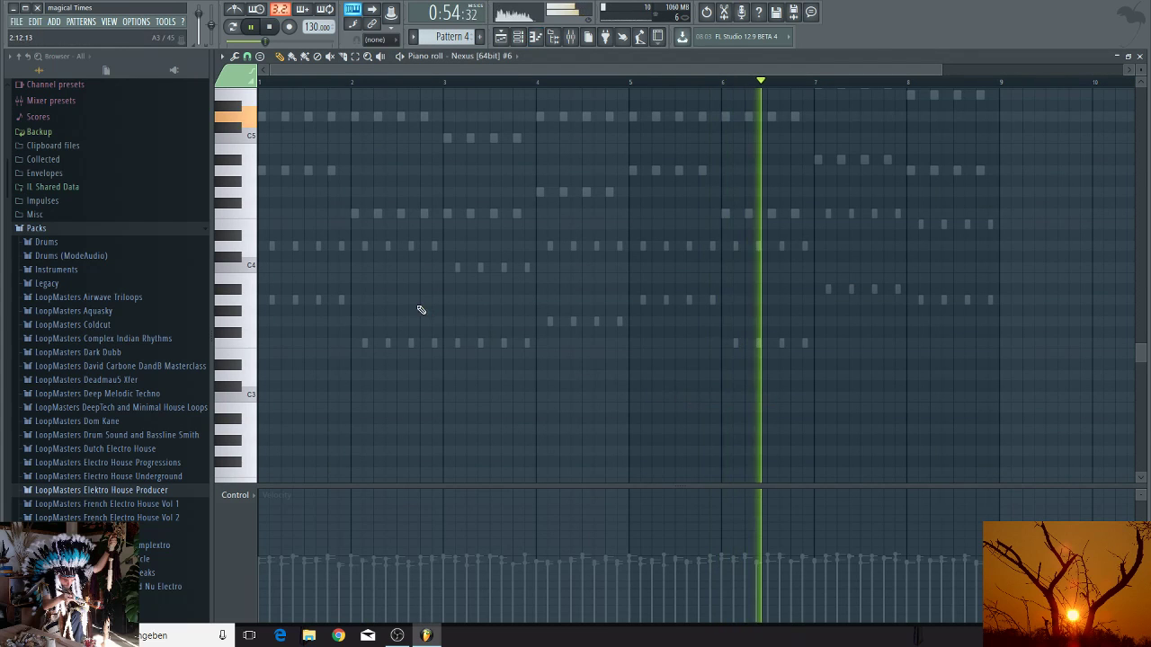
Step: Draw a Nexus #6 melody: D5 over bars 1–2, C5 in bar 3, D5 over bars 4–5, D5 in bar 6, F5 in bar 7, A4 in bar 8
{"action": "scroll", "coordinate": [414, 308], "scroll_direction": "up", "scroll_amount": 3}
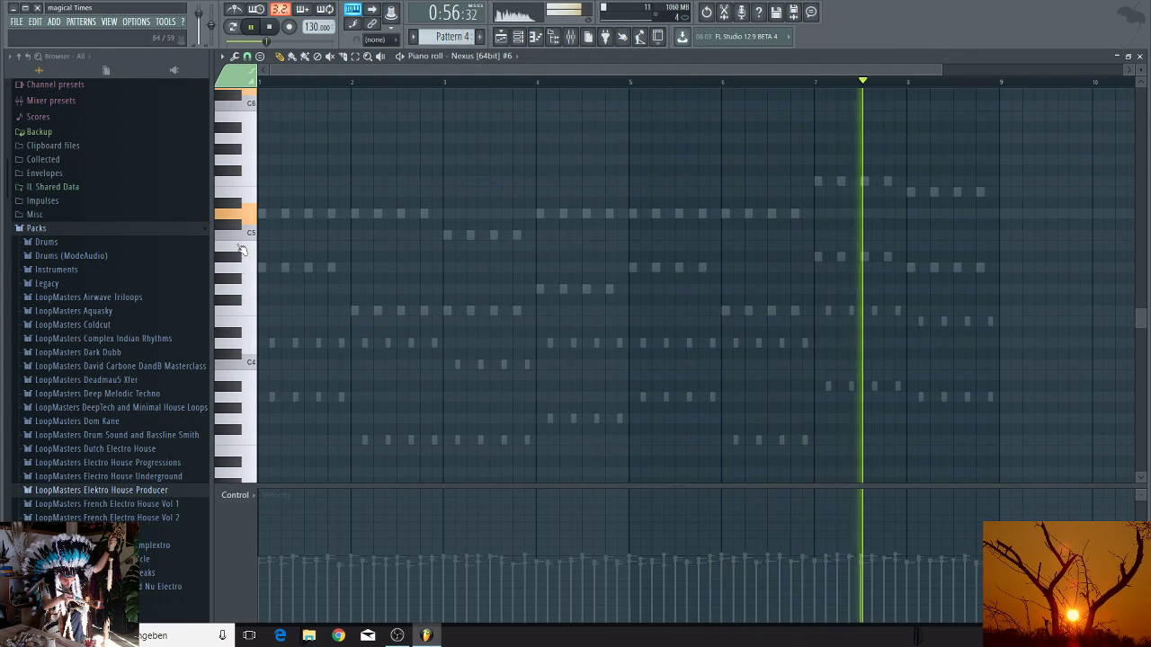
{"action": "scroll", "coordinate": [259, 225], "scroll_direction": "up", "scroll_amount": 2}
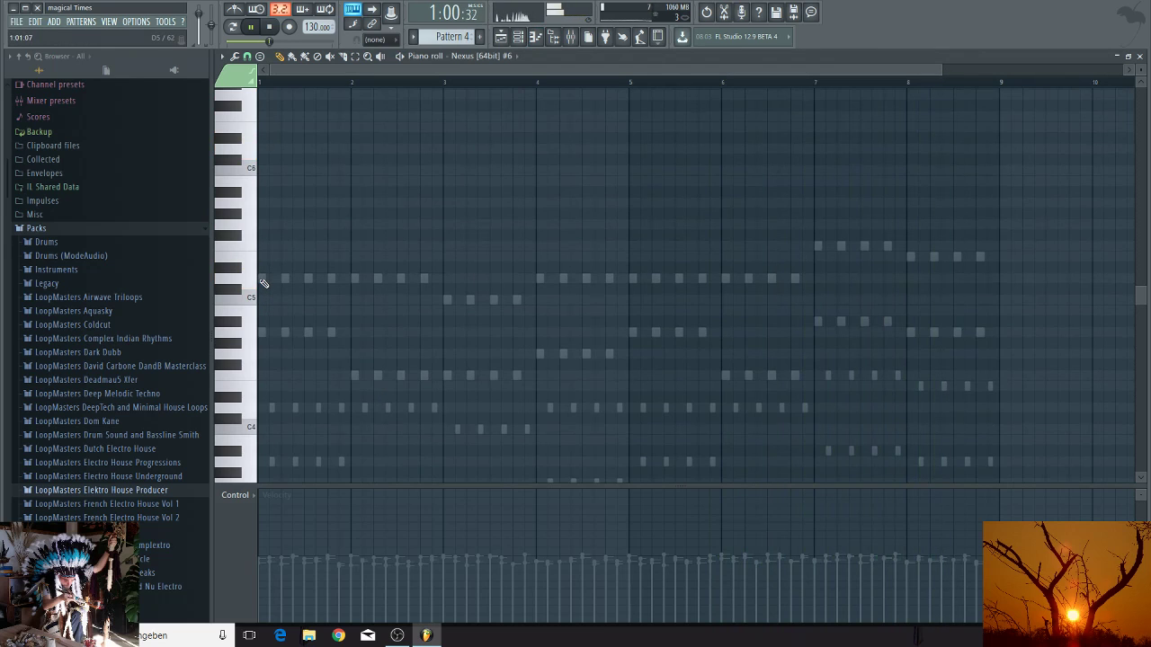
{"action": "left_click", "coordinate": [264, 279]}
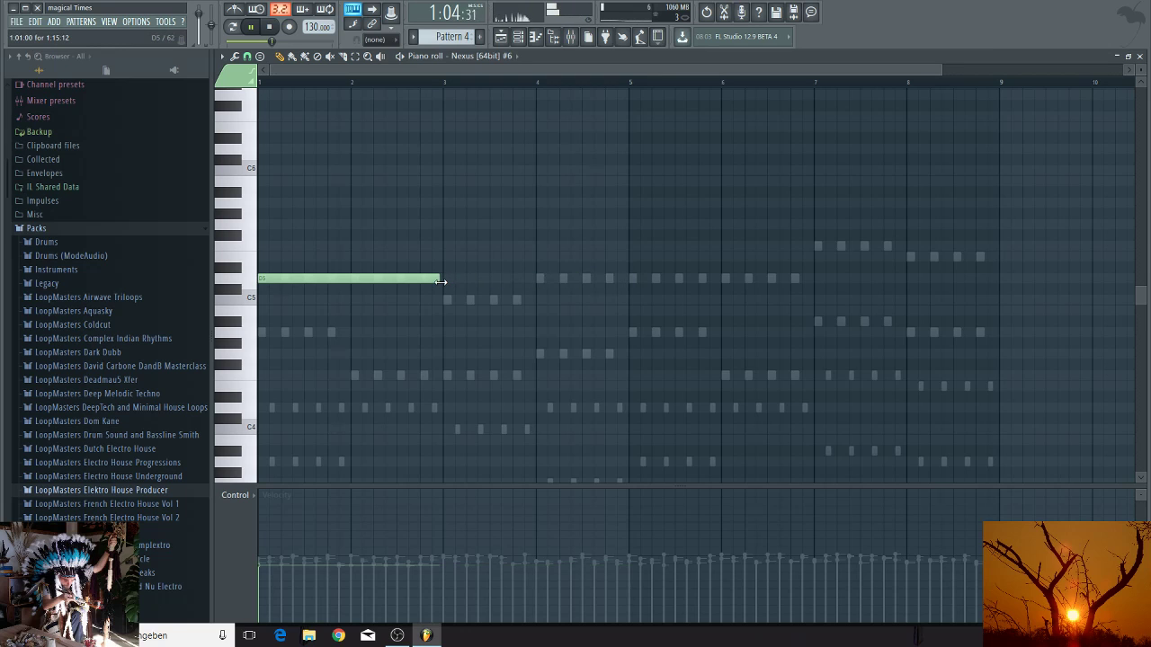
{"action": "left_click", "coordinate": [539, 279]}
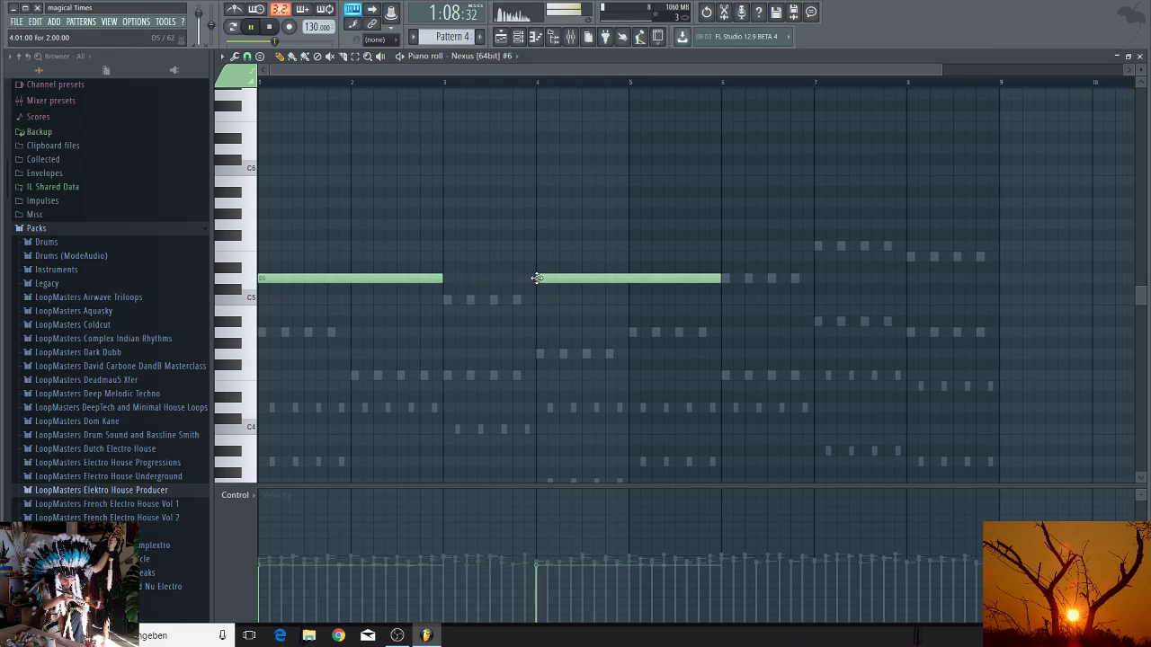
{"action": "left_click", "coordinate": [447, 305]}
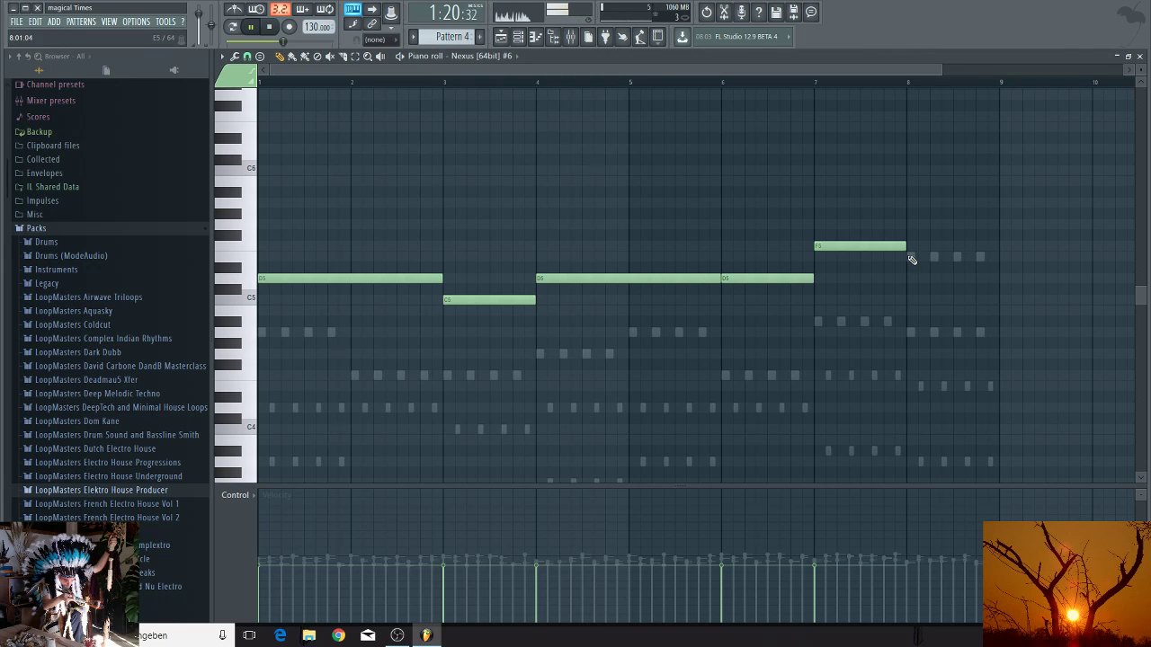
{"action": "left_click", "coordinate": [908, 334]}
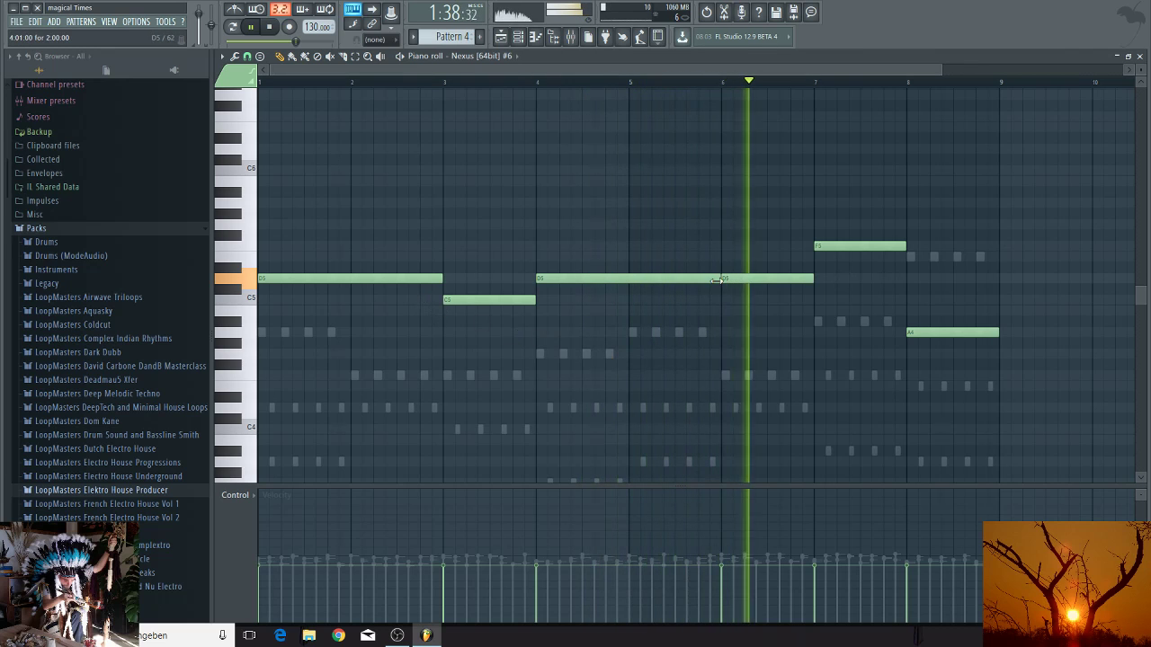
Step: Rework the two long D5 notes into one-bar notes: A4 in bar 1, D5 in bar 2, D5 in bar 4 and A4 in bar 5
{"action": "left_click_drag", "start_coordinate": [718, 282], "coordinate": [631, 283]}
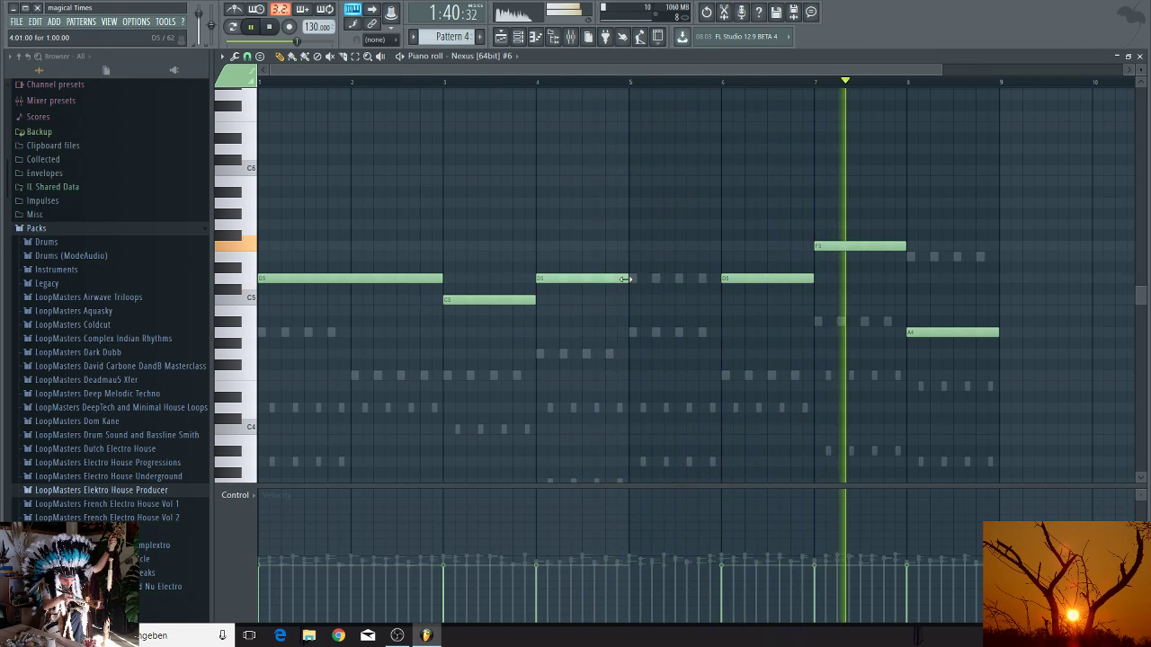
{"action": "left_click", "coordinate": [632, 334]}
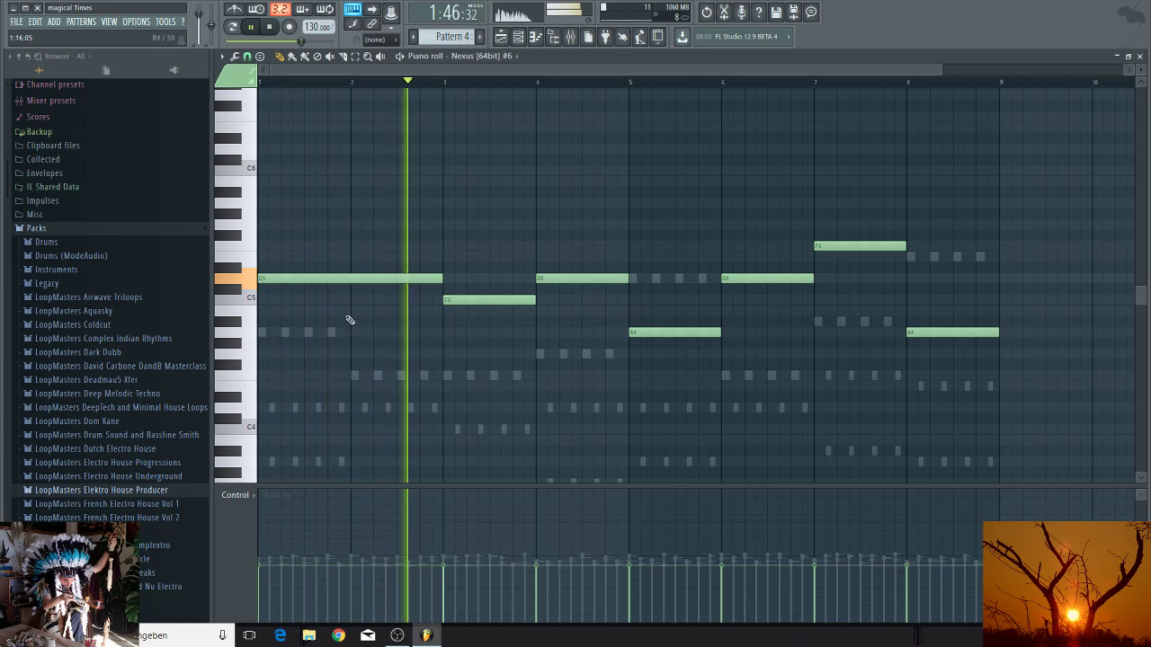
{"action": "right_click", "coordinate": [439, 279]}
{"action": "left_click", "coordinate": [281, 332]}
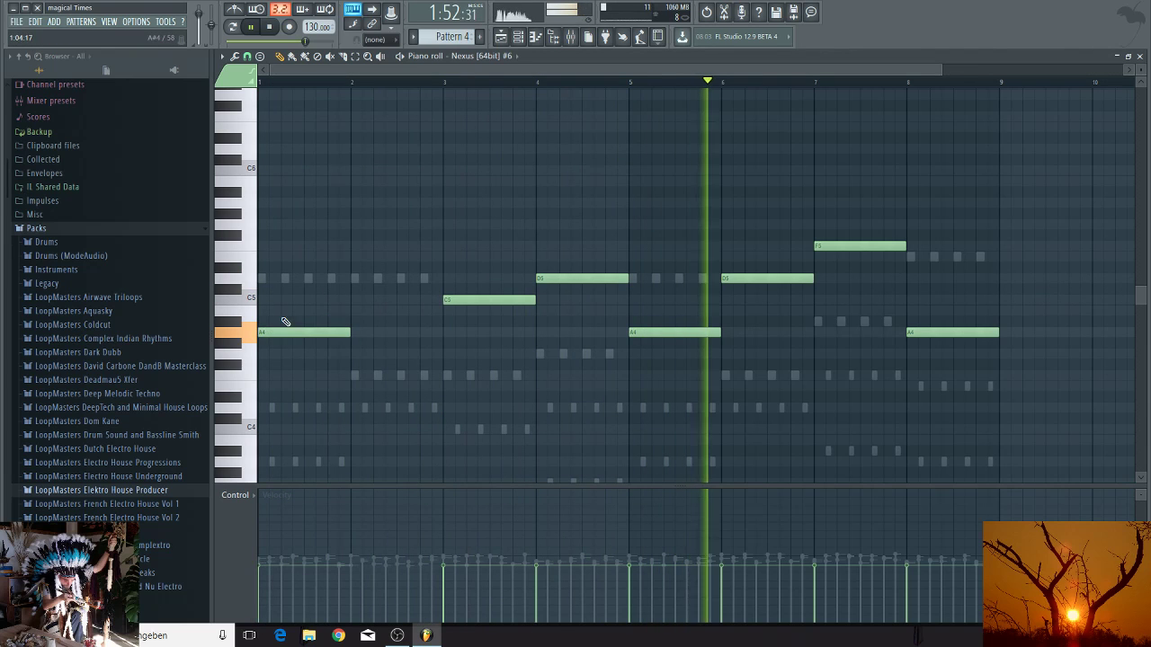
{"action": "left_click", "coordinate": [355, 279]}
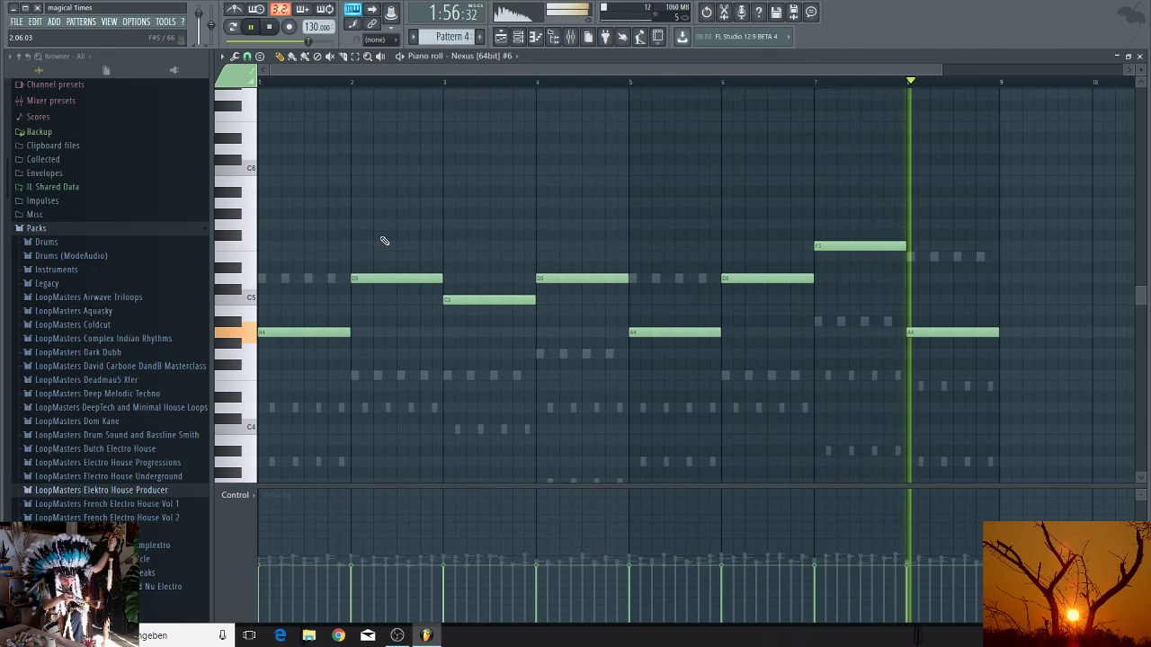
Step: Duplicate all melody notes of Nexus #6 one octave higher
{"action": "left_click_drag", "start_coordinate": [1014, 179], "coordinate": [279, 451]}
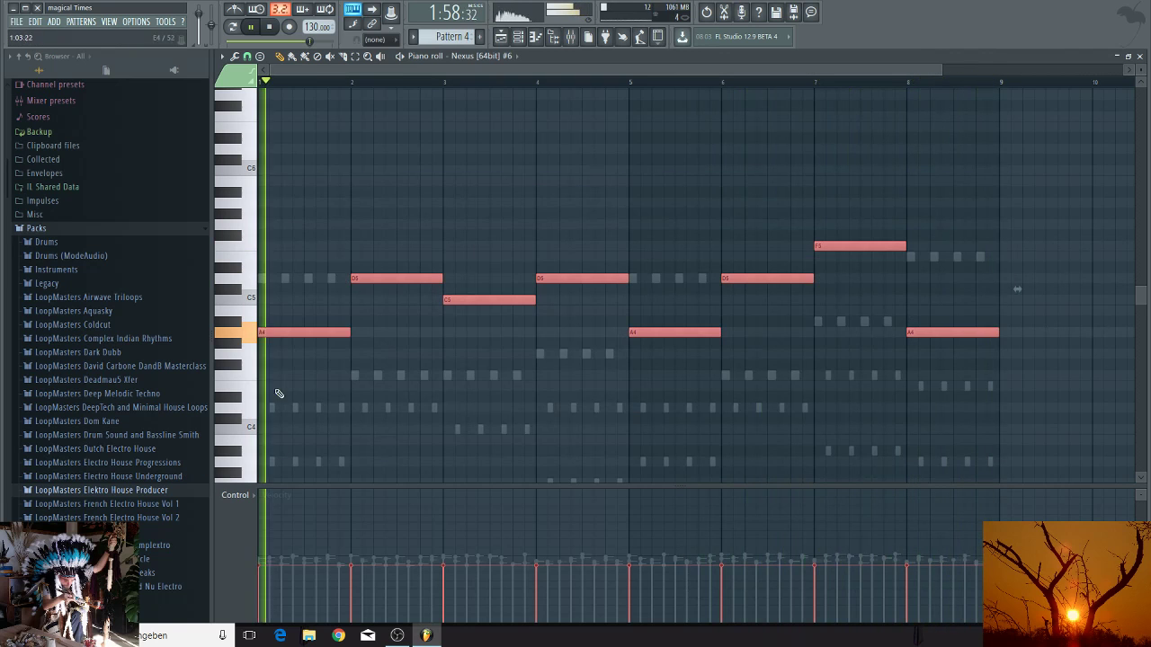
{"action": "left_click_drag", "start_coordinate": [267, 333], "coordinate": [241, 214]}
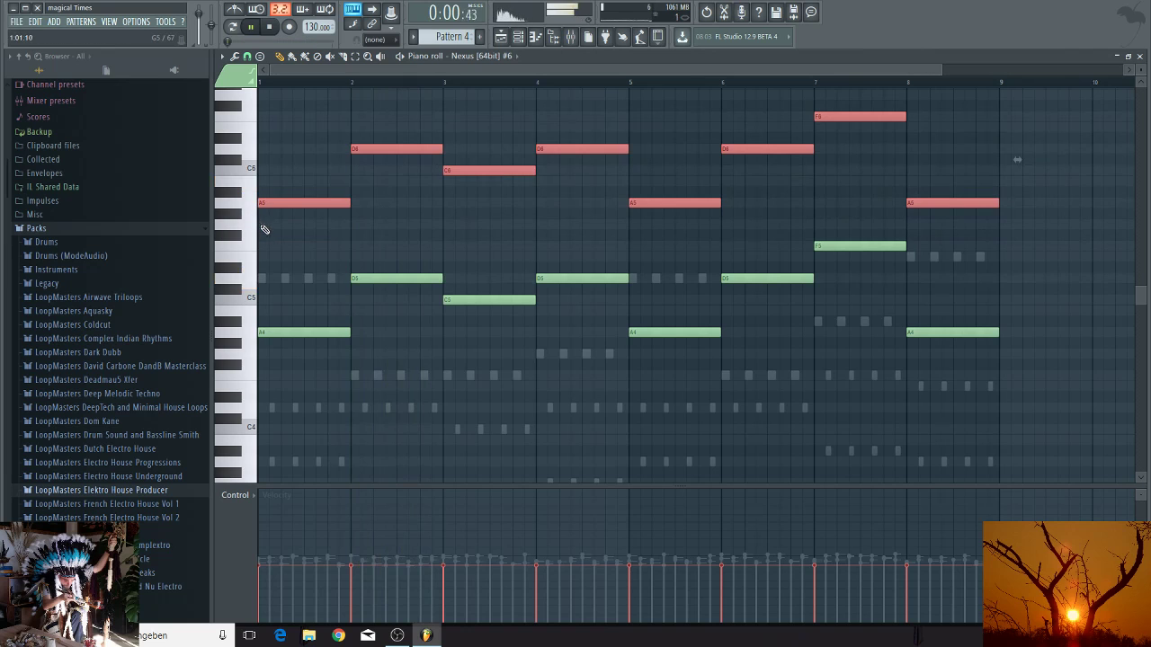
Step: Play the arrangement from about bar 17, check the Nexus #6 notes in the piano roll, and show the channel rack
{"action": "left_click", "coordinate": [501, 37]}
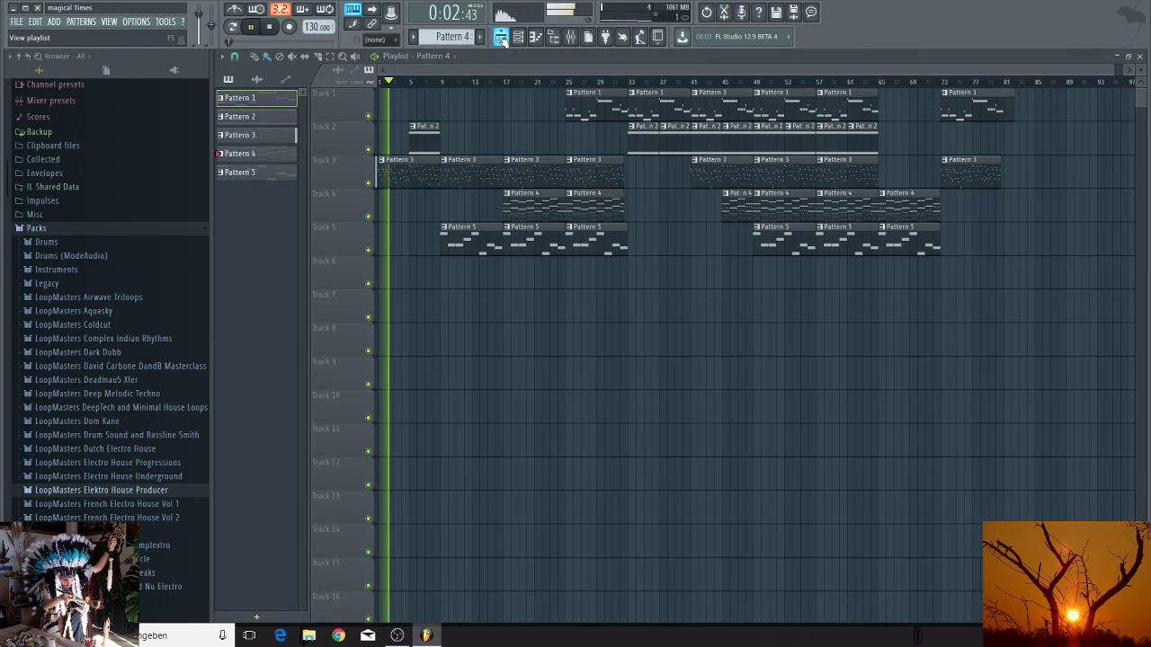
{"action": "left_click", "coordinate": [505, 82]}
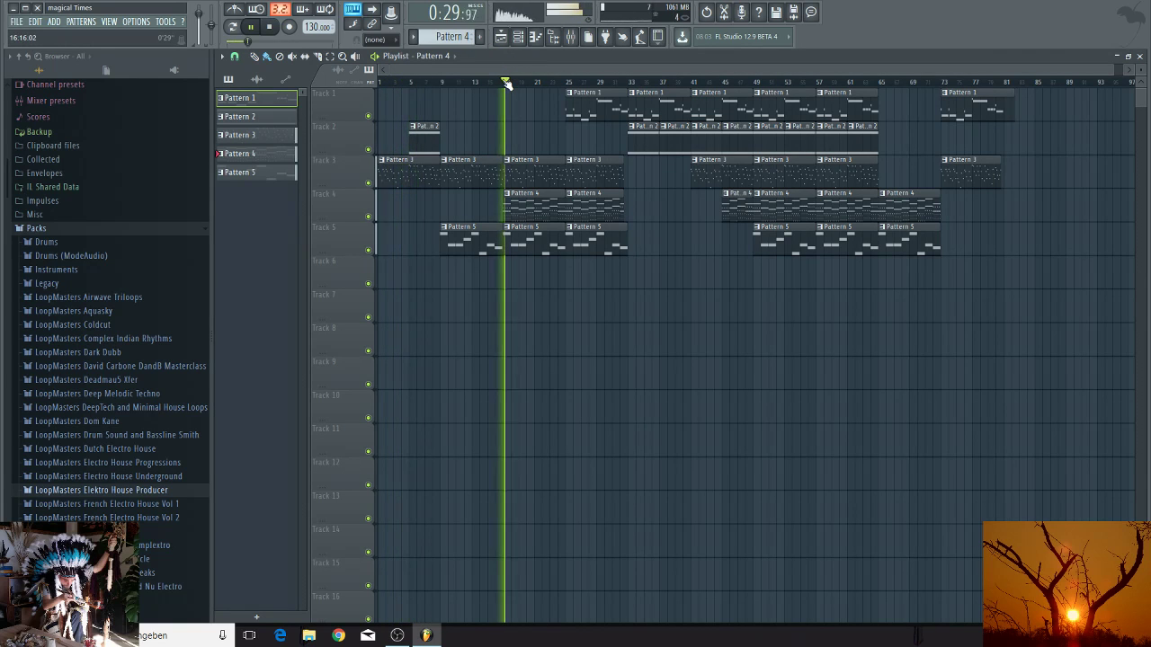
{"action": "left_click", "coordinate": [519, 37]}
{"action": "left_click", "coordinate": [536, 38]}
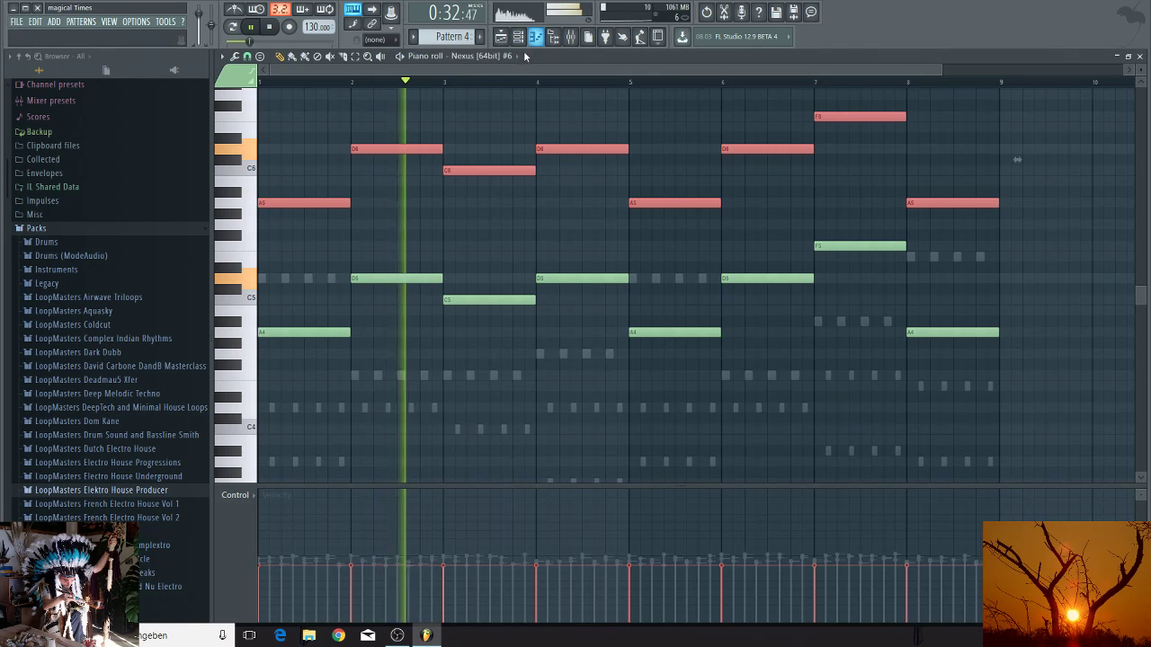
{"action": "scroll", "coordinate": [479, 117], "scroll_direction": "up", "scroll_amount": 2}
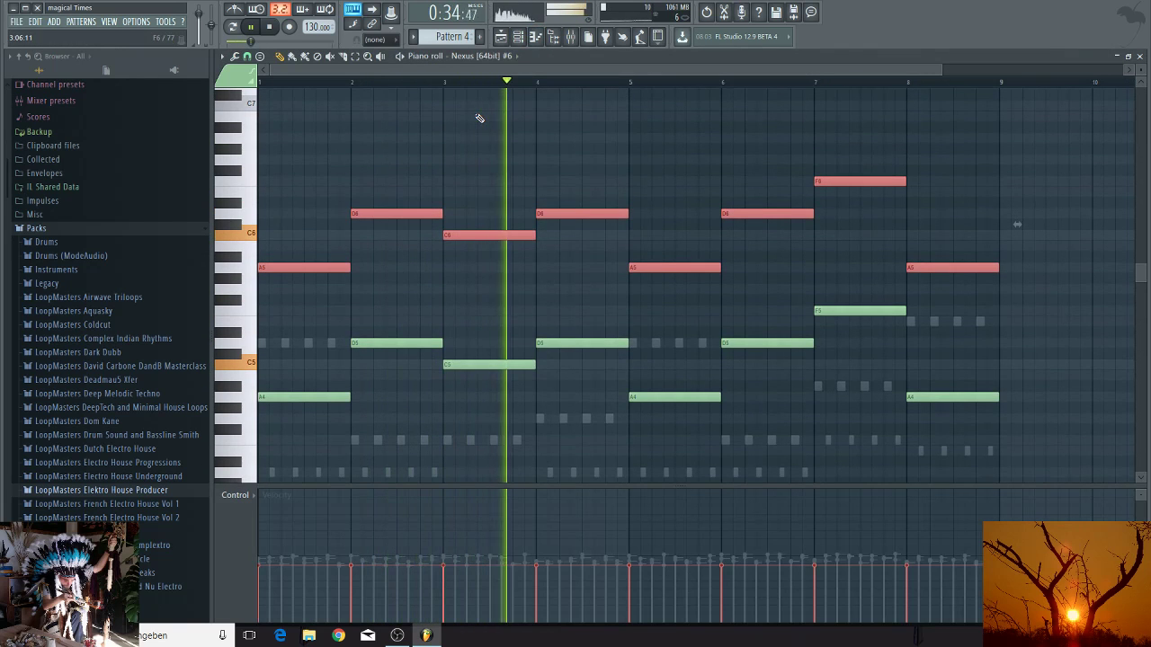
{"action": "left_click", "coordinate": [520, 37]}
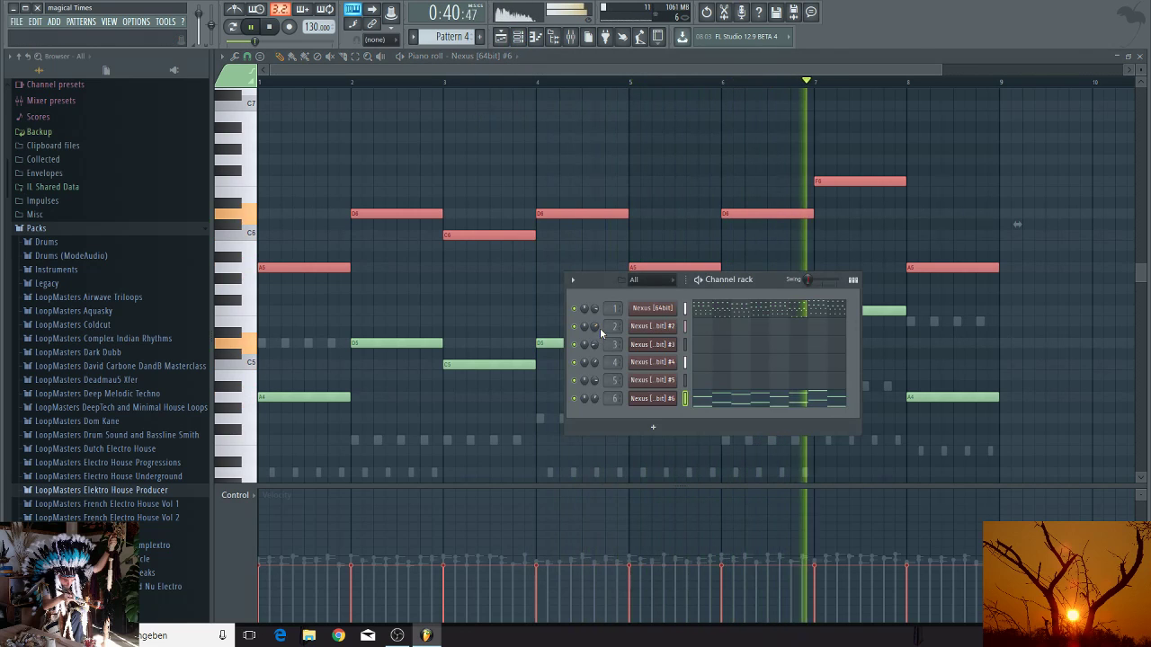
Step: Load the ST Dark Cellos preset in Nexus #6 and show its arpeggiator settings while playing the arrangement
{"action": "left_click", "coordinate": [653, 398]}
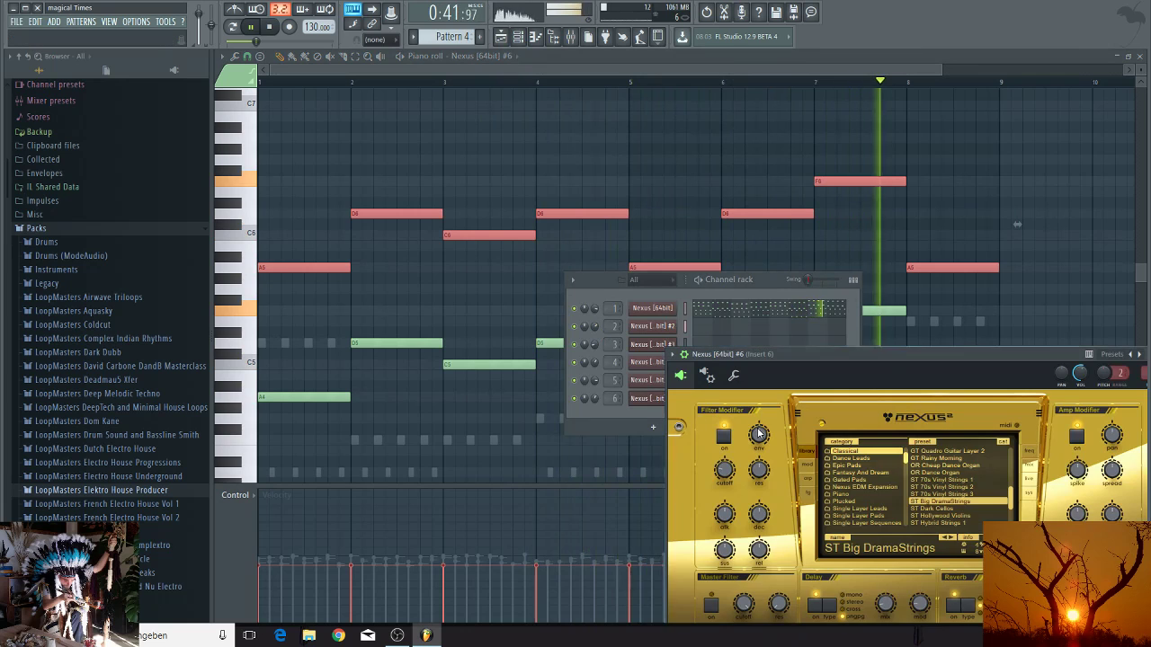
{"action": "left_click", "coordinate": [947, 513]}
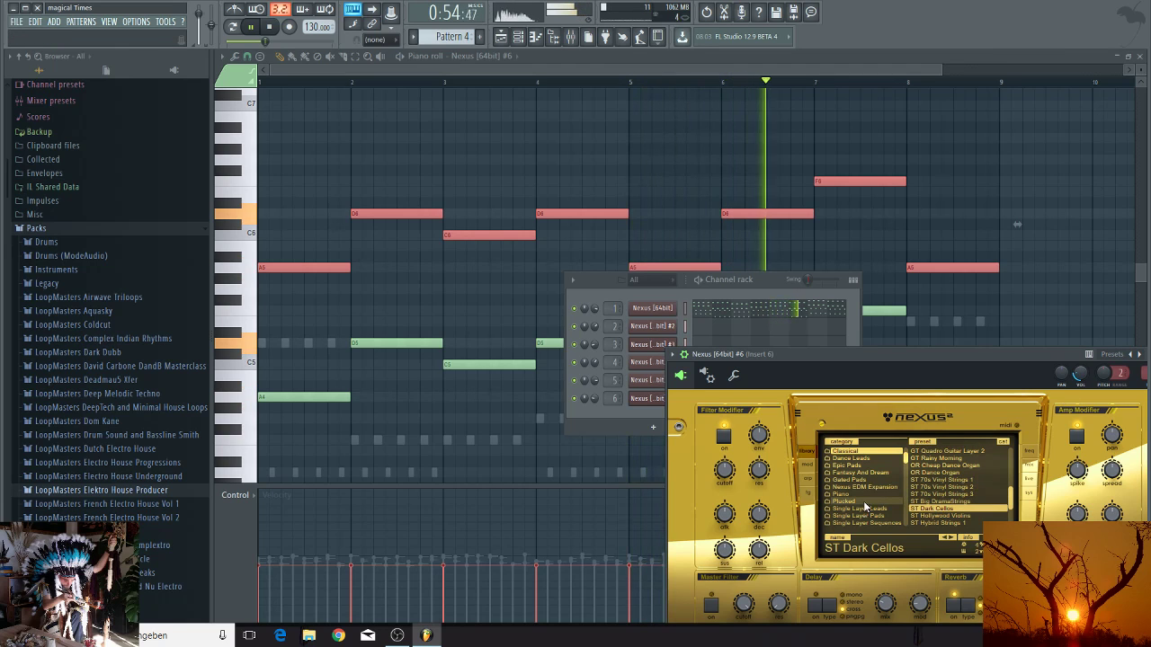
{"action": "left_click", "coordinate": [806, 480]}
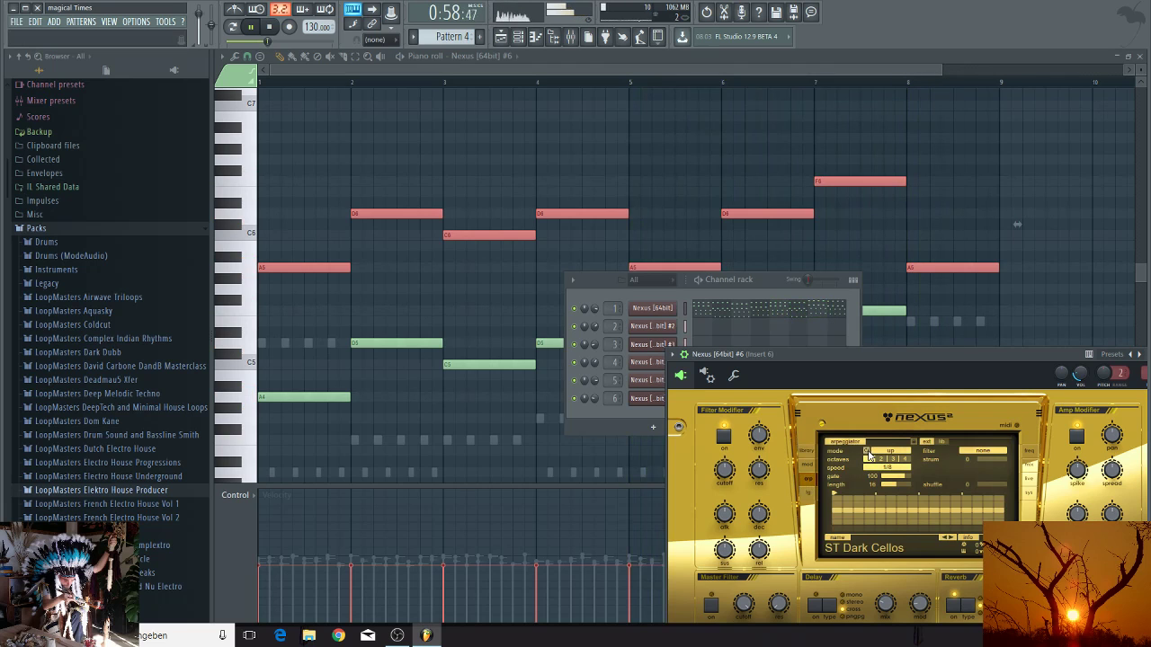
{"action": "key", "text": "space"}
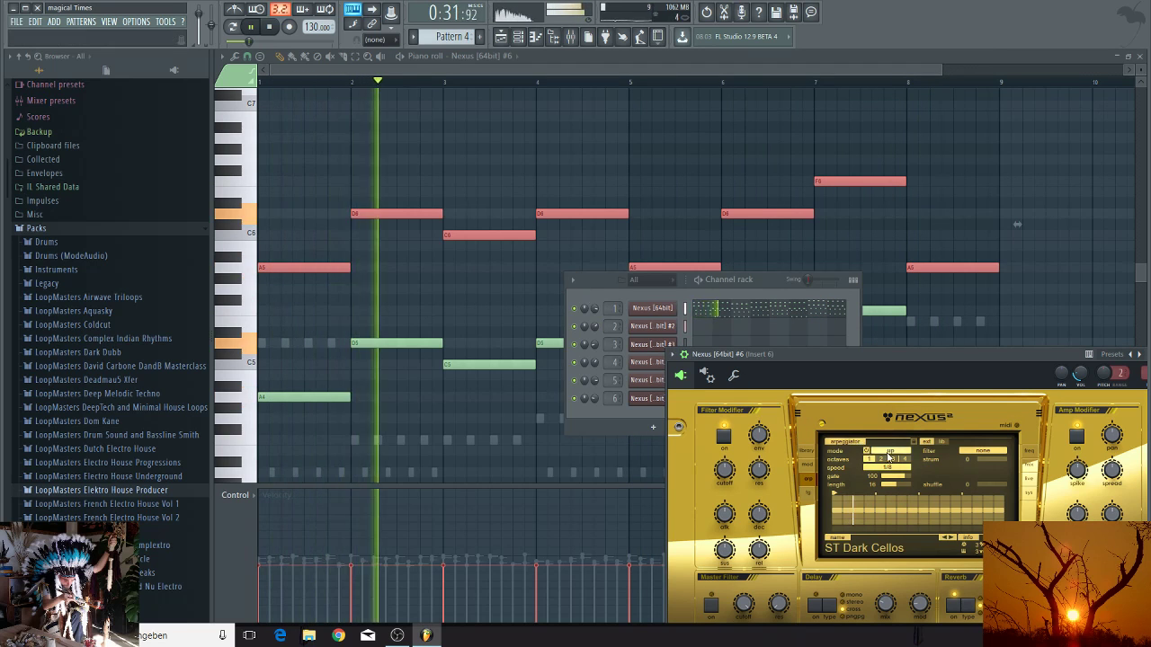
Step: Audition the arpeggiator library patterns After Midnight 2, Bass Basics, Classic Line 2 and Classic Line 3 on Nexus #6
{"action": "left_click", "coordinate": [941, 443]}
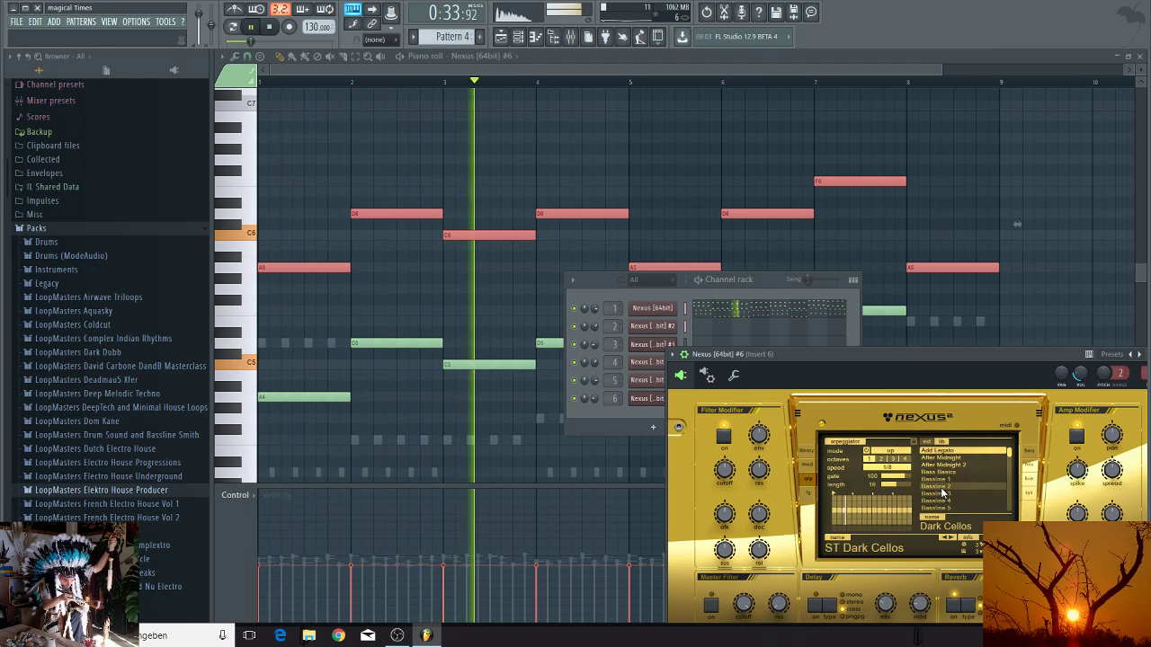
{"action": "left_click", "coordinate": [935, 465]}
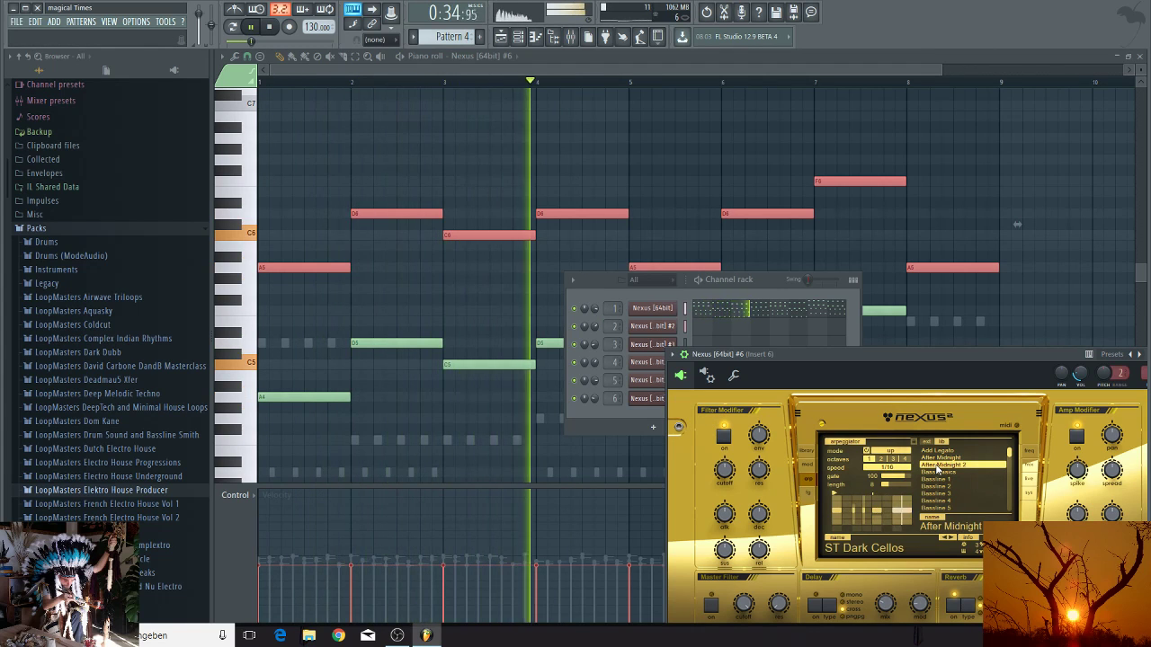
{"action": "left_click", "coordinate": [940, 477]}
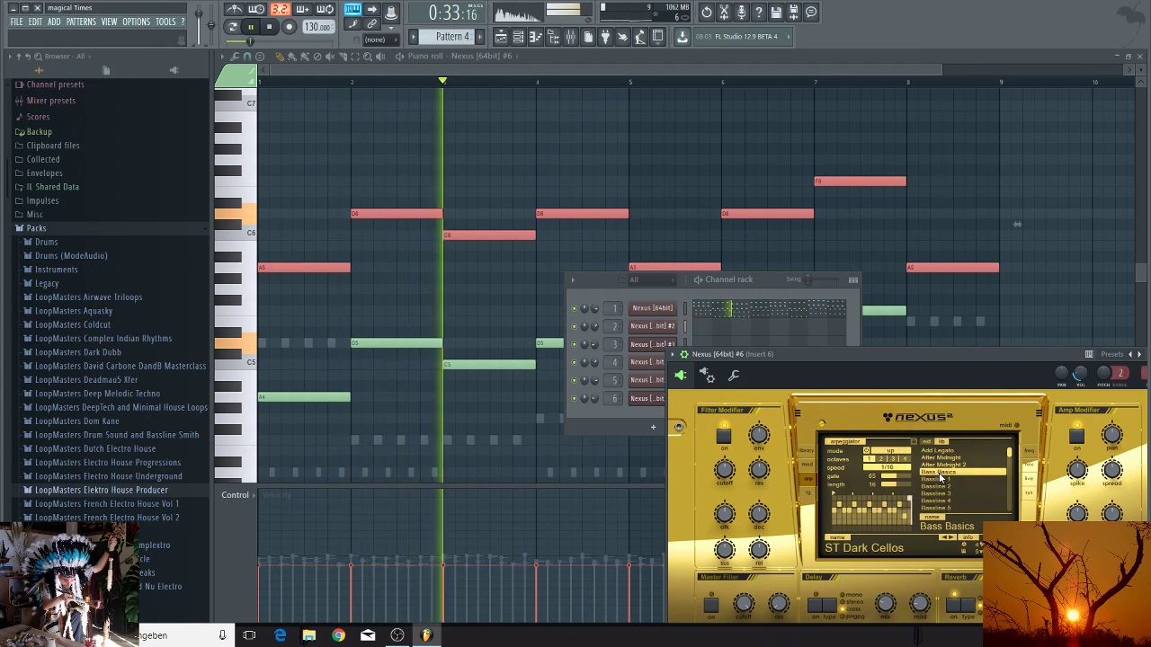
{"action": "scroll", "coordinate": [941, 479], "scroll_direction": "down", "scroll_amount": 5}
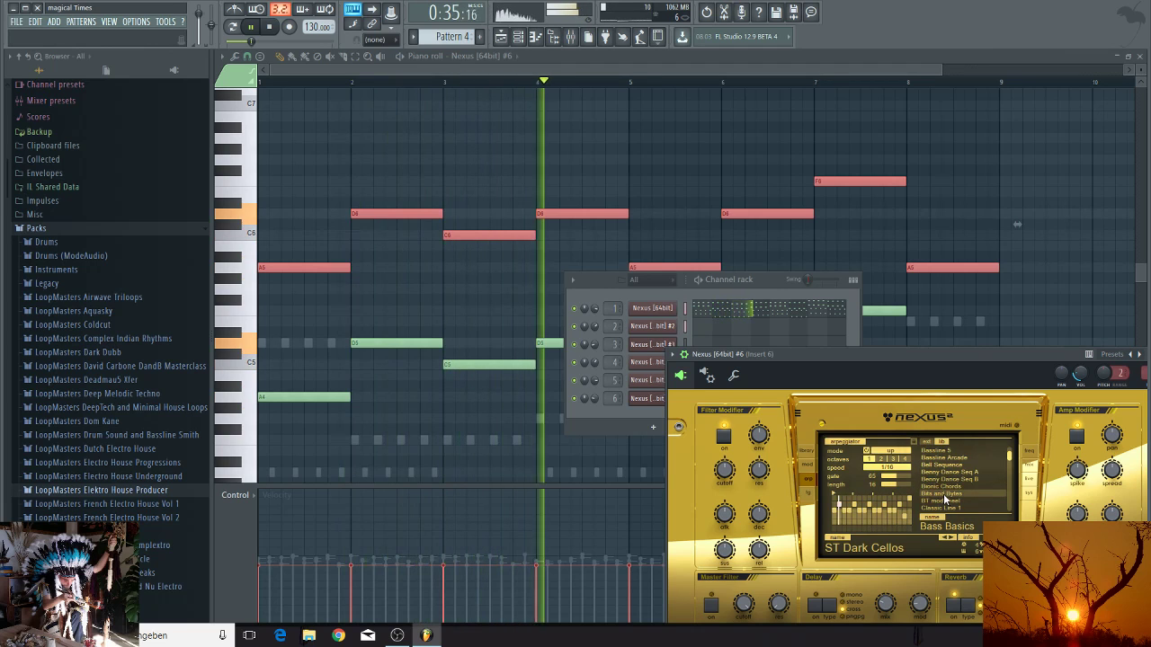
{"action": "left_click", "coordinate": [939, 451]}
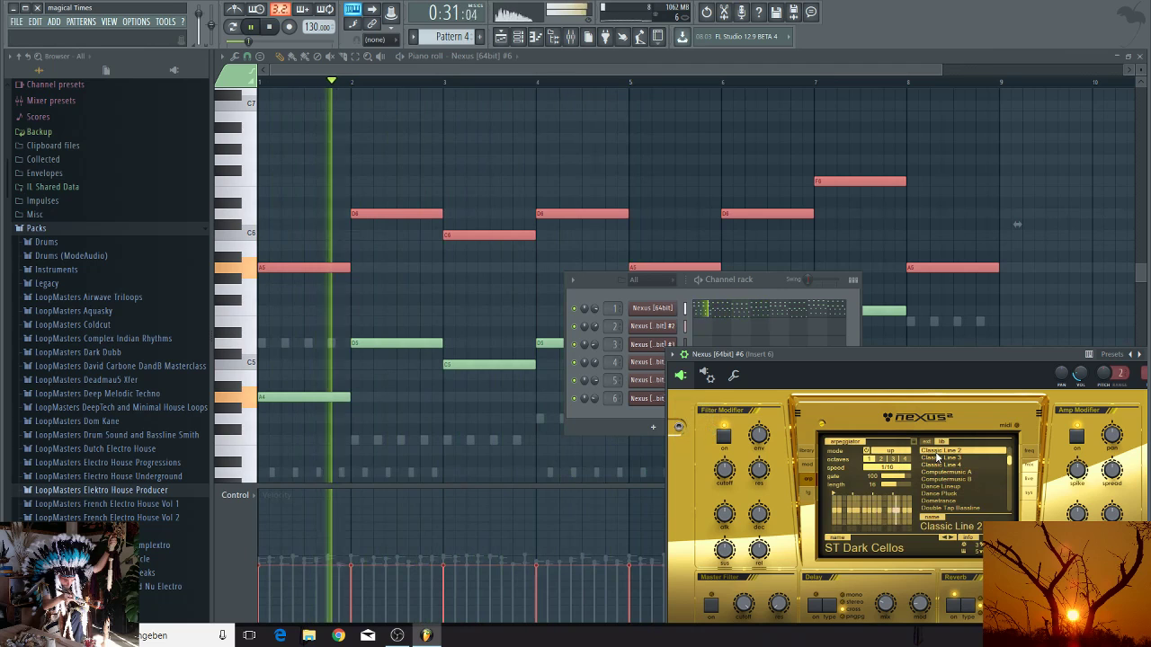
{"action": "left_click", "coordinate": [938, 459]}
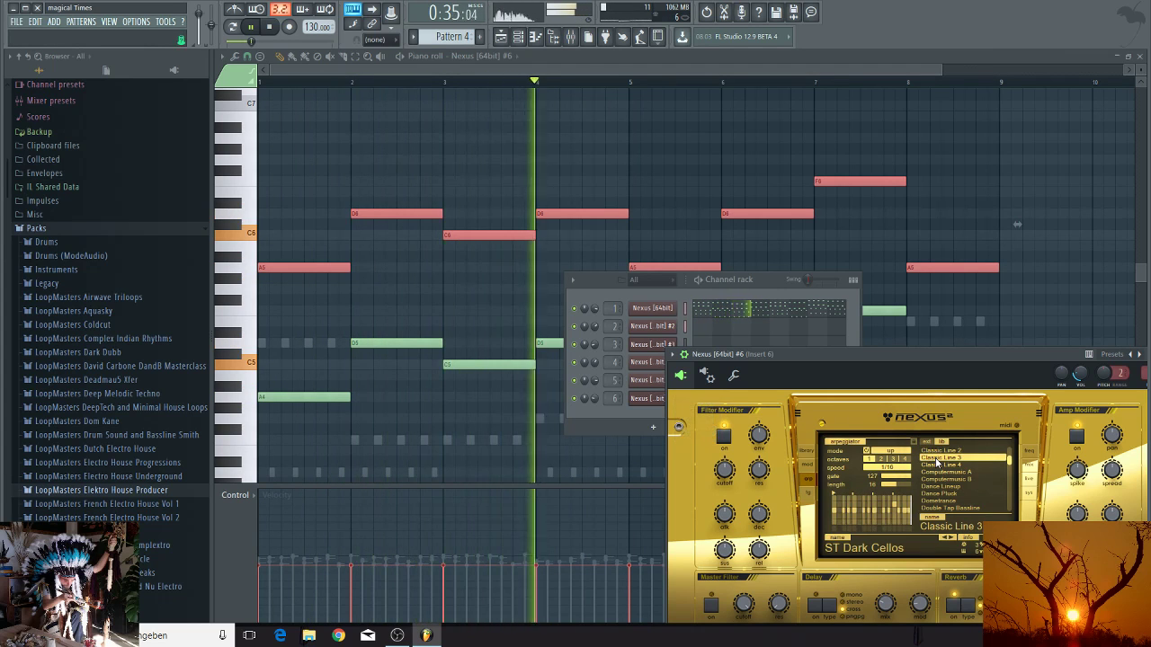
Step: Try the arpeggiator patterns Fat Bassline 2 and Fragrance Porta on Nexus #6 and apply Hands Up Bassline
{"action": "scroll", "coordinate": [942, 485], "scroll_direction": "down", "scroll_amount": 5}
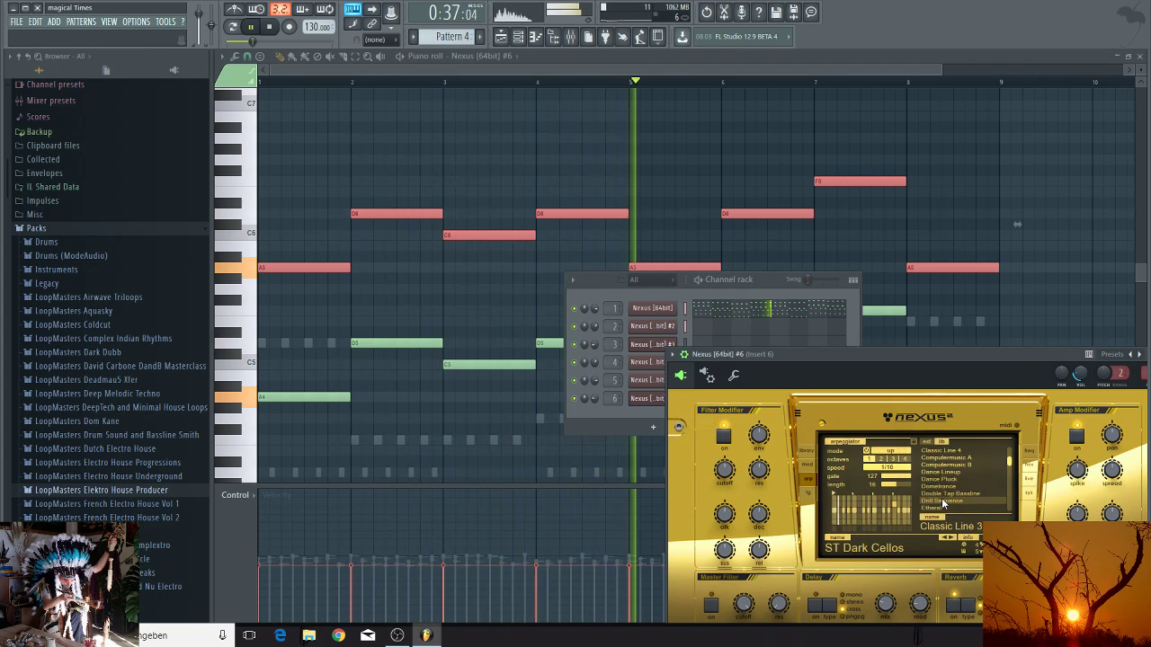
{"action": "left_click", "coordinate": [943, 501]}
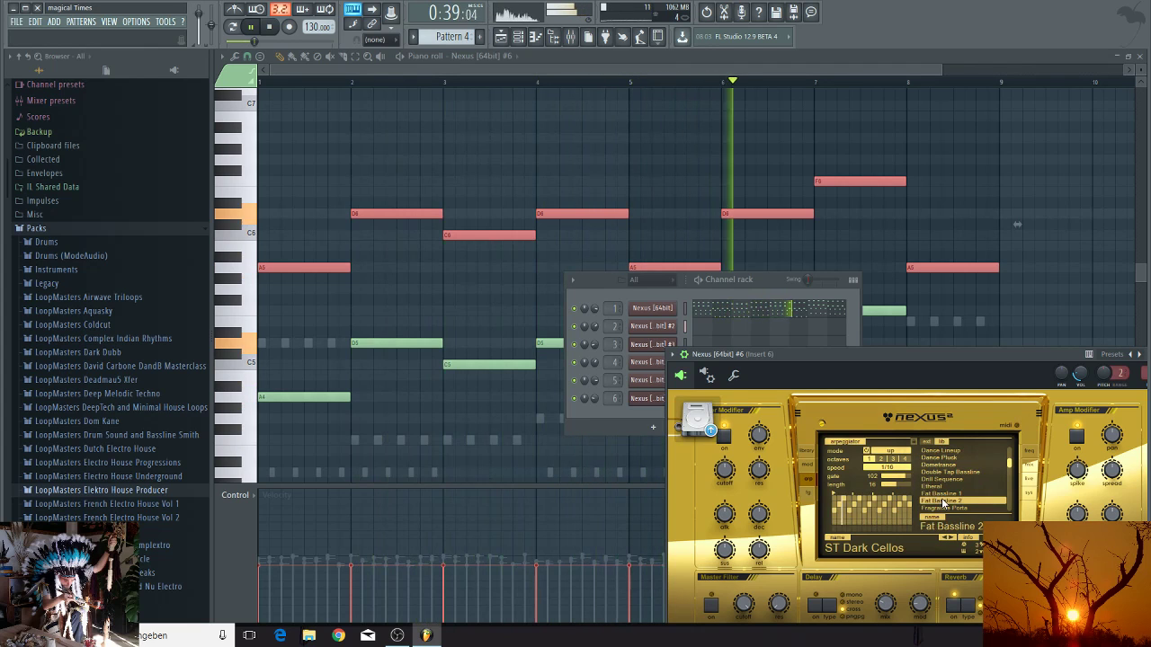
{"action": "scroll", "coordinate": [943, 499], "scroll_direction": "down", "scroll_amount": 2}
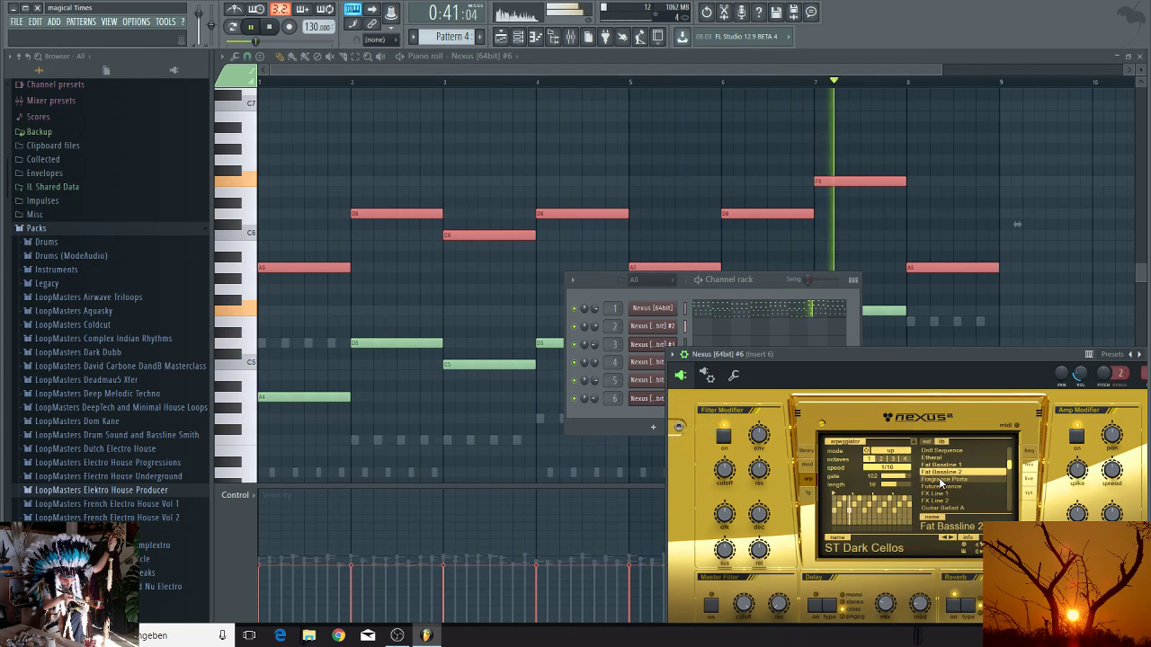
{"action": "left_click", "coordinate": [941, 481]}
{"action": "key", "text": "space"}
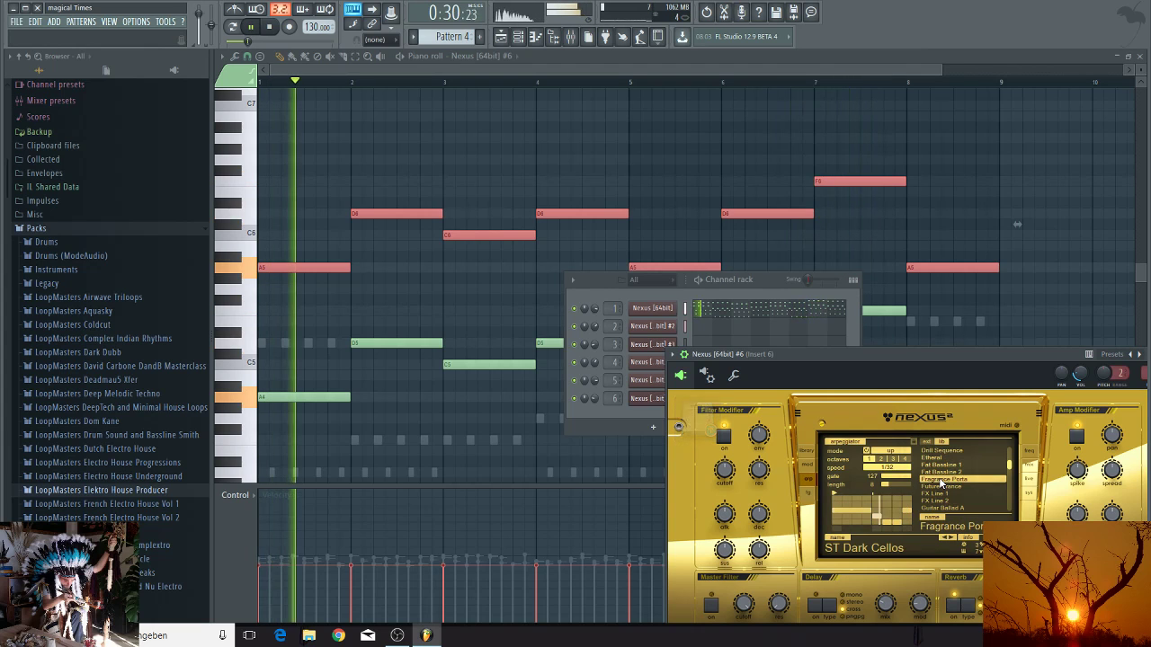
{"action": "scroll", "coordinate": [942, 481], "scroll_direction": "down", "scroll_amount": 1}
{"action": "left_click", "coordinate": [943, 494]}
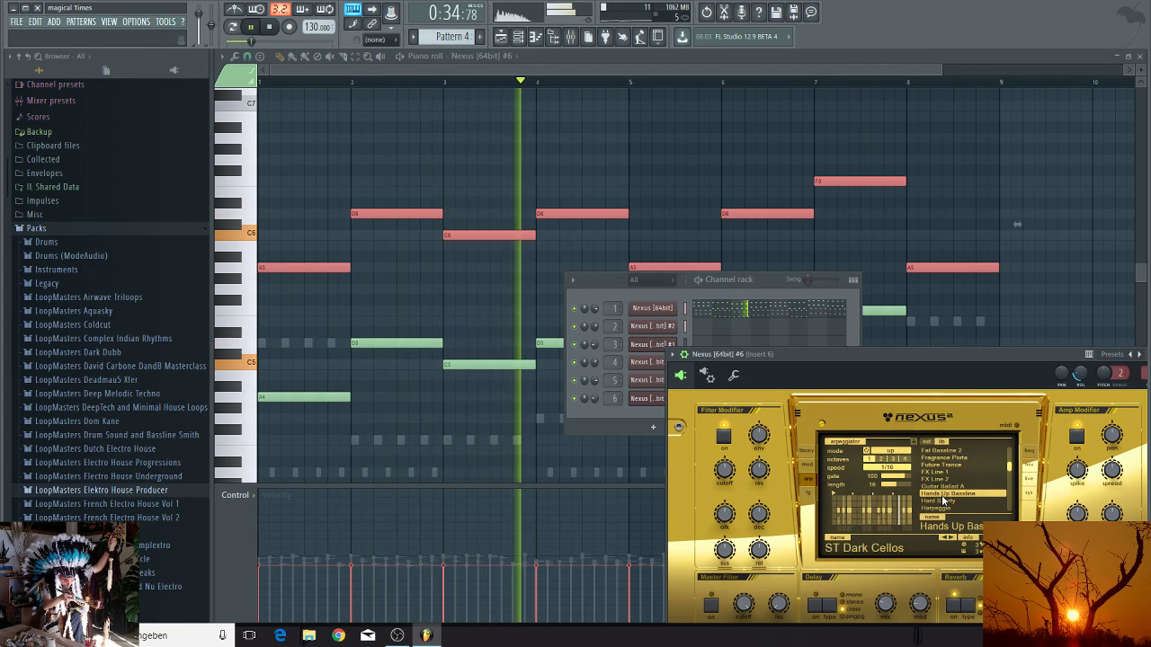
{"action": "scroll", "coordinate": [942, 495], "scroll_direction": "down", "scroll_amount": 2}
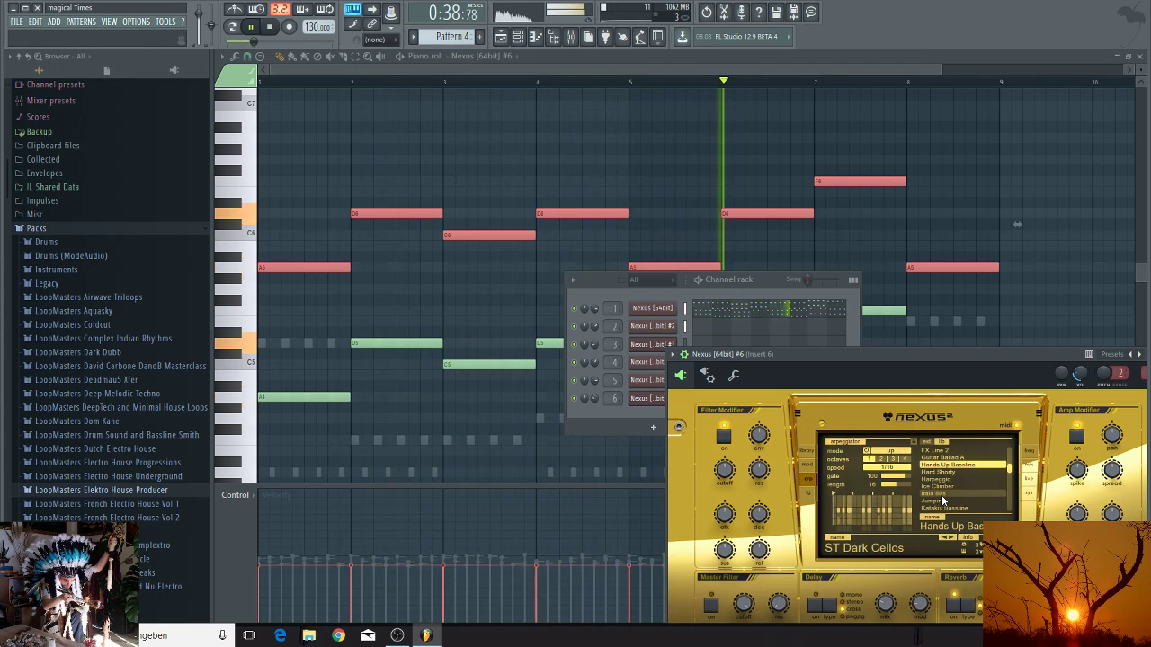
{"action": "scroll", "coordinate": [942, 495], "scroll_direction": "down", "scroll_amount": 2}
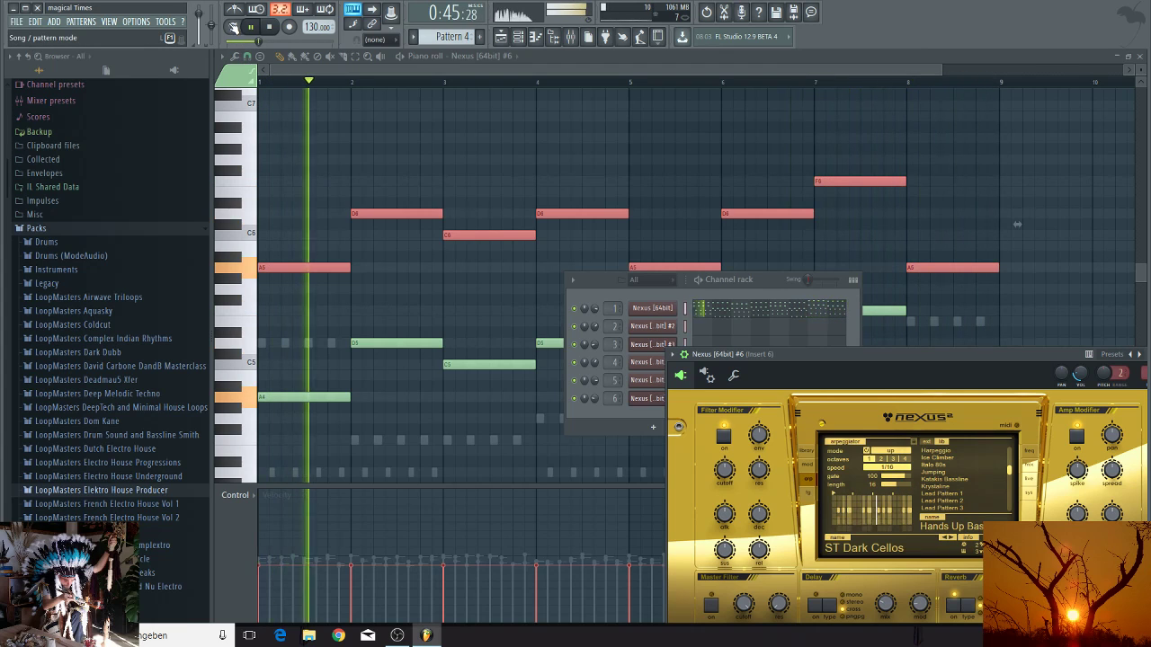
Step: Switch playback to pattern mode and lower the Nexus #6 channel volume to 36%
{"action": "left_click", "coordinate": [232, 27]}
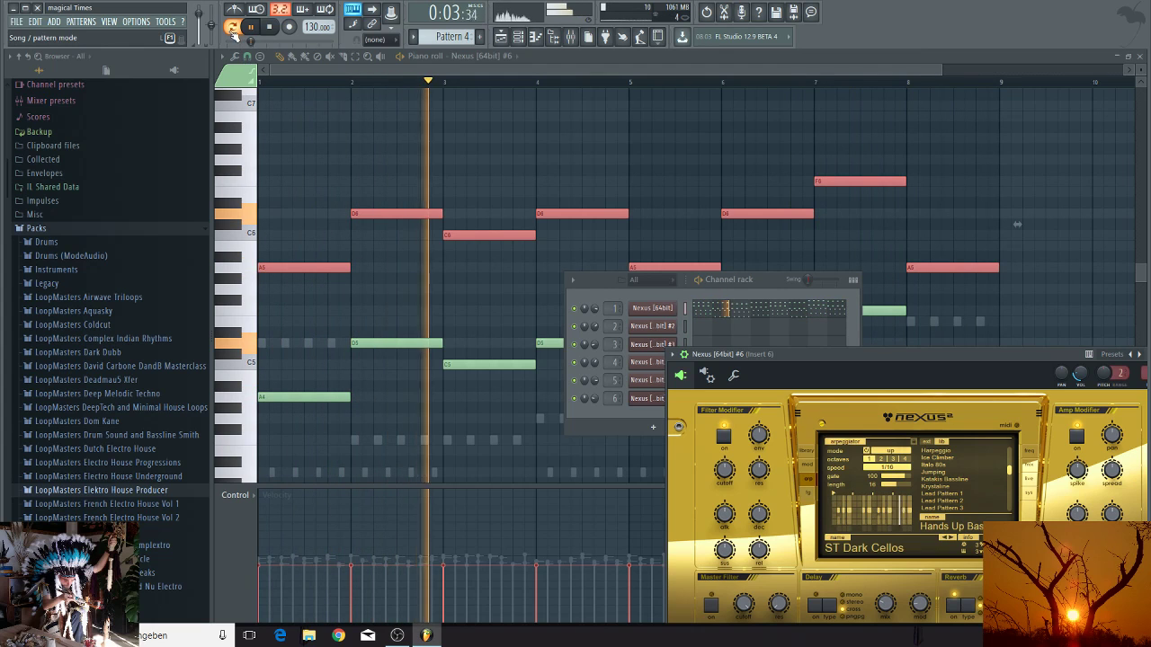
{"action": "left_click_drag", "start_coordinate": [1080, 377], "coordinate": [1080, 423]}
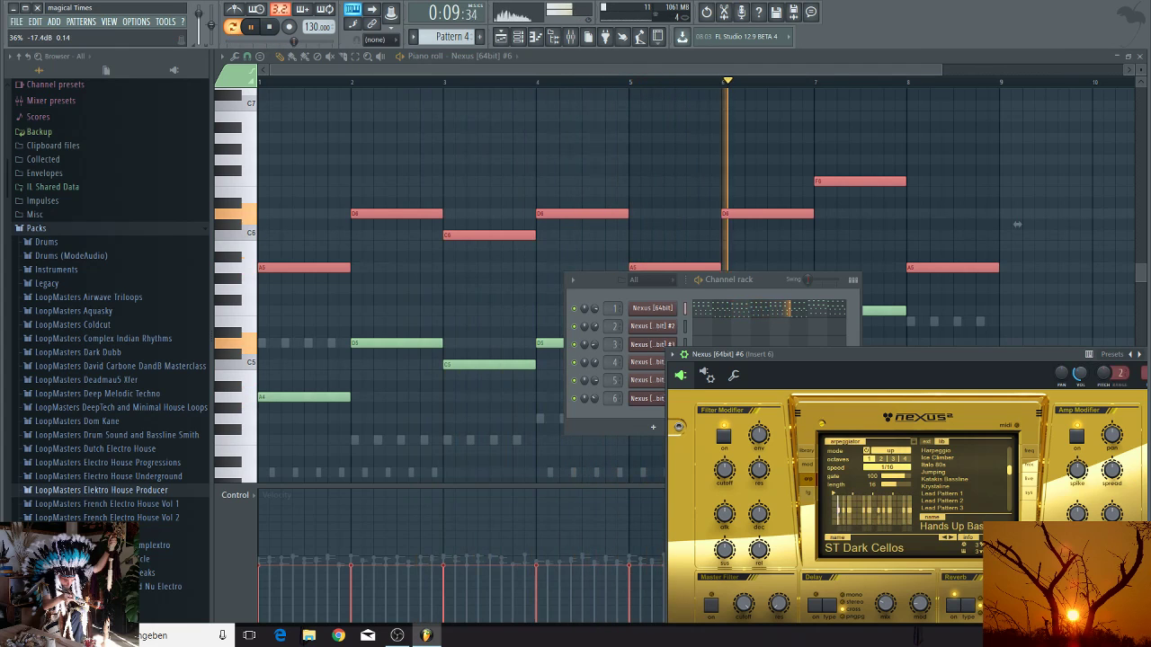
Step: Move all Nexus #6 melody notes from Pattern 4 into the empty Pattern 6 and show the playlist
{"action": "left_click", "coordinate": [733, 203]}
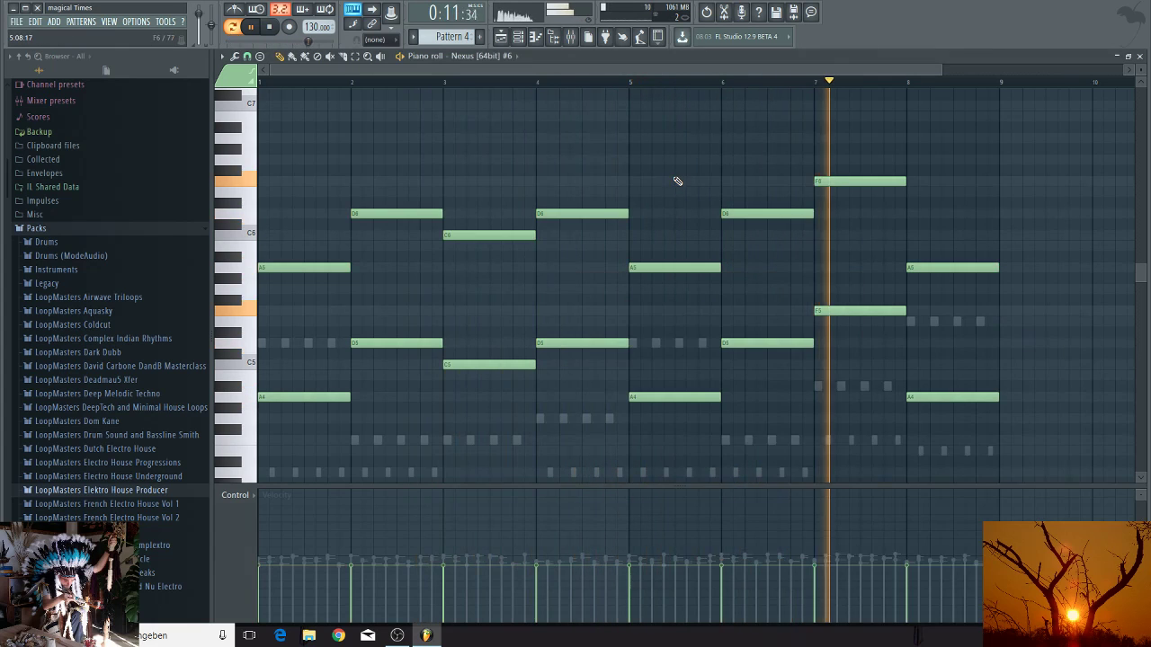
{"action": "left_click_drag", "start_coordinate": [1003, 124], "coordinate": [265, 400]}
{"action": "scroll", "coordinate": [265, 349], "scroll_direction": "down", "scroll_amount": 2}
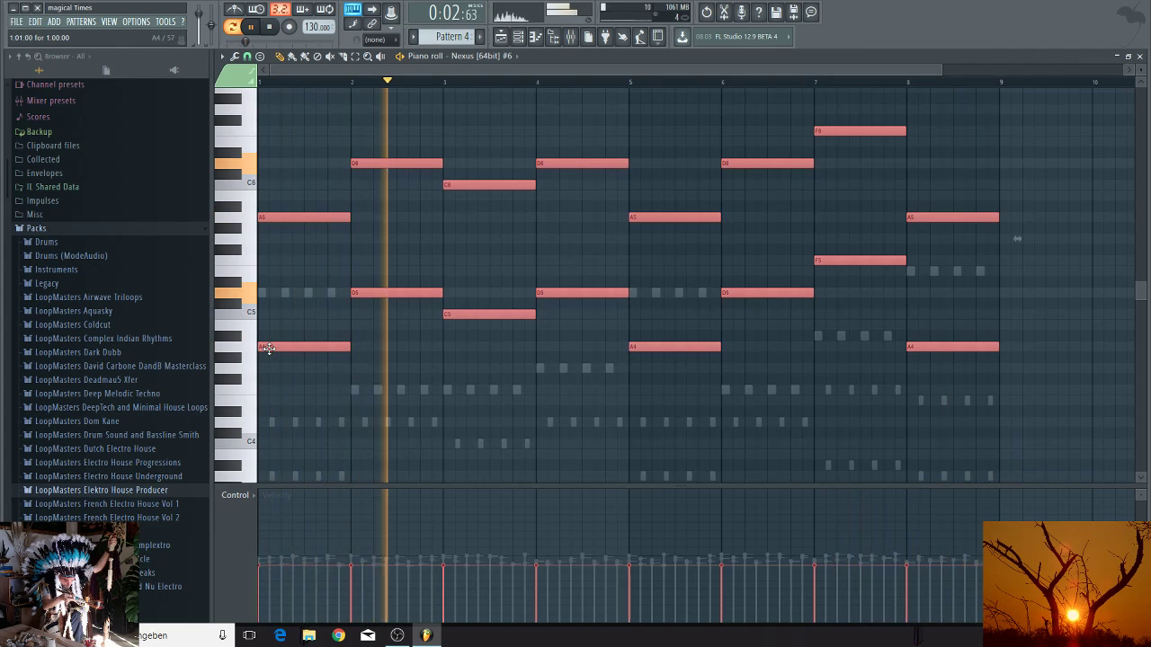
{"action": "key", "text": "Delete"}
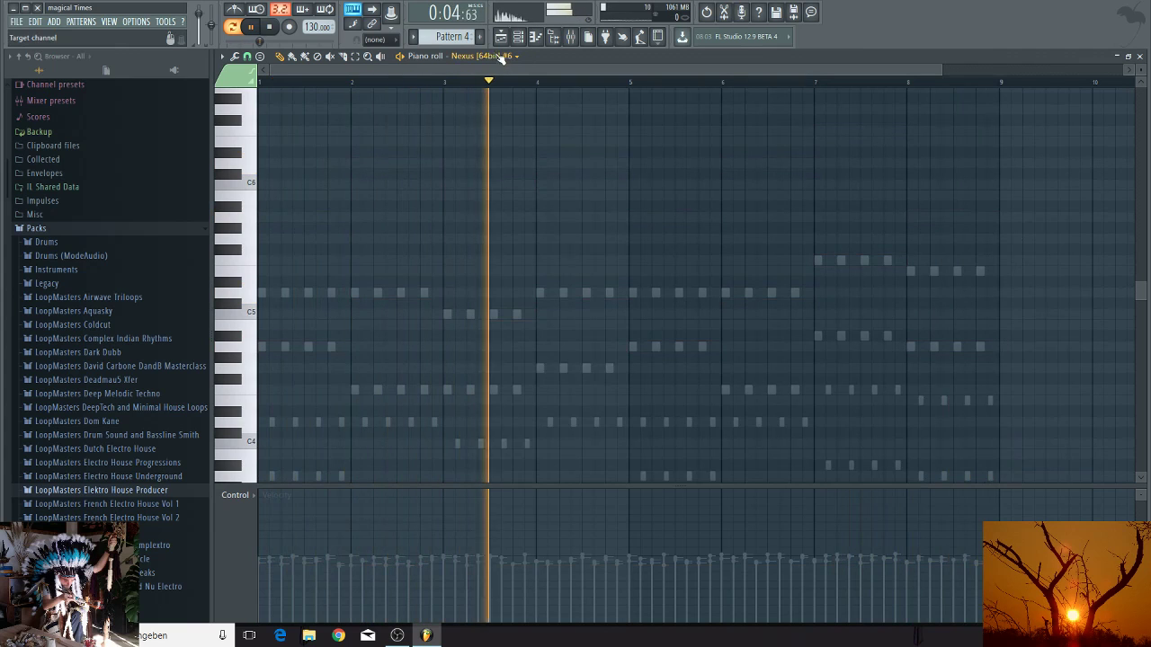
{"action": "key", "text": "KP_Add"}
{"action": "key", "text": "KP_Add"}
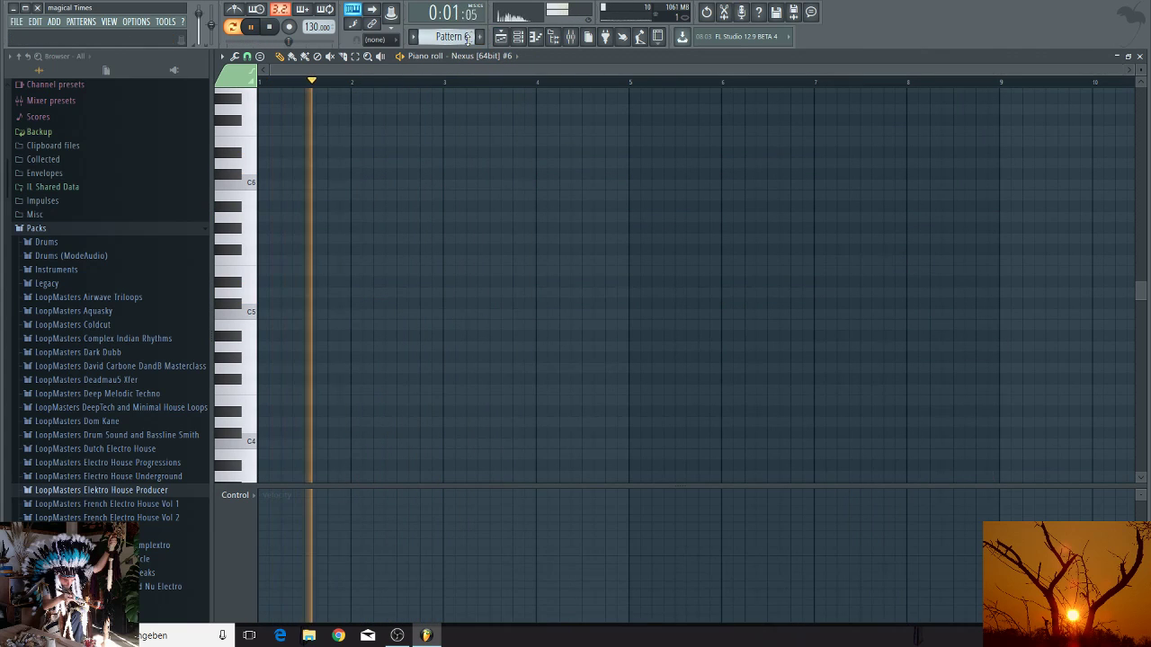
{"action": "key", "text": "ctrl+v"}
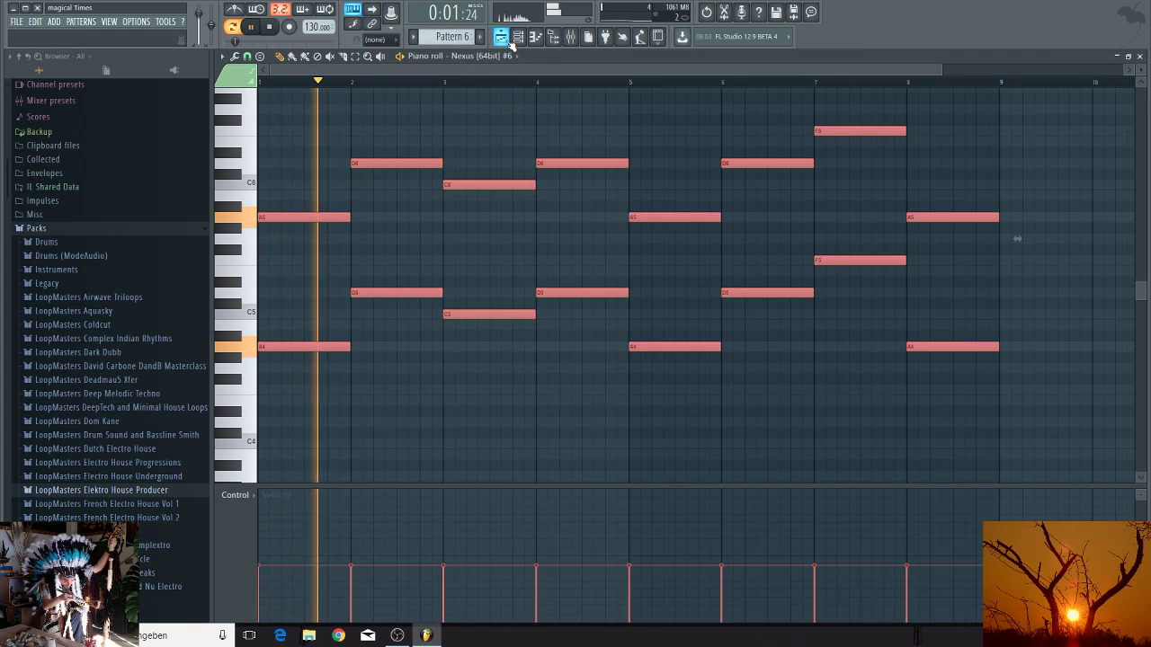
{"action": "left_click", "coordinate": [506, 39]}
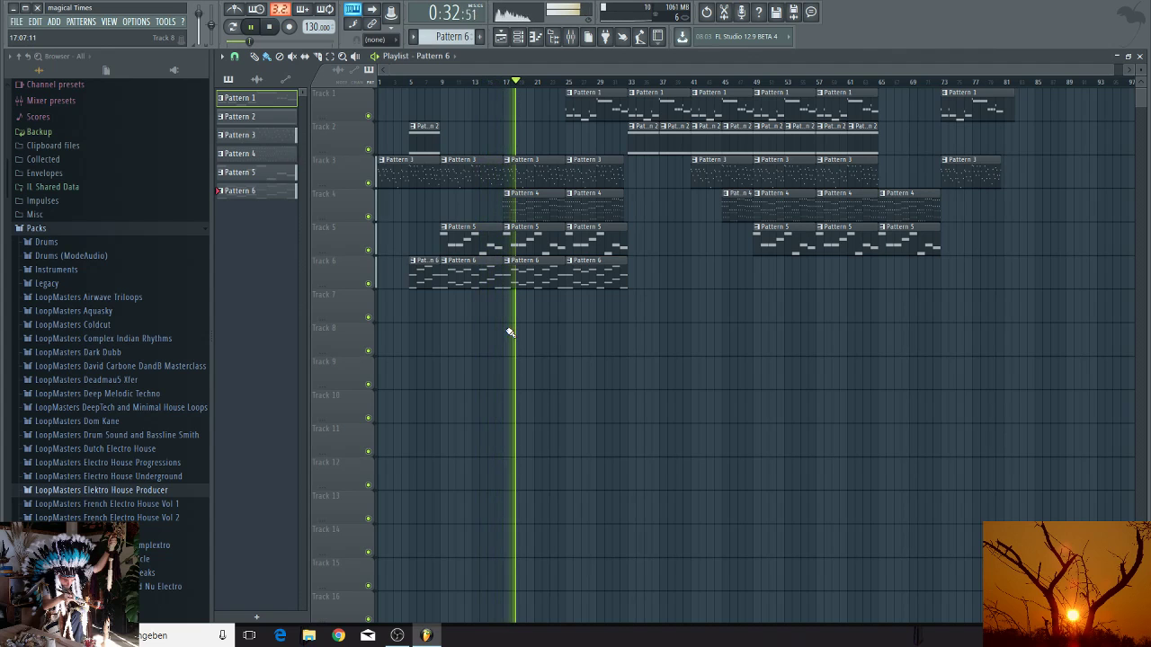
Step: Set the arpeggiator speed of Nexus #6 to 1/8 and stop the playback
{"action": "left_click", "coordinate": [519, 36]}
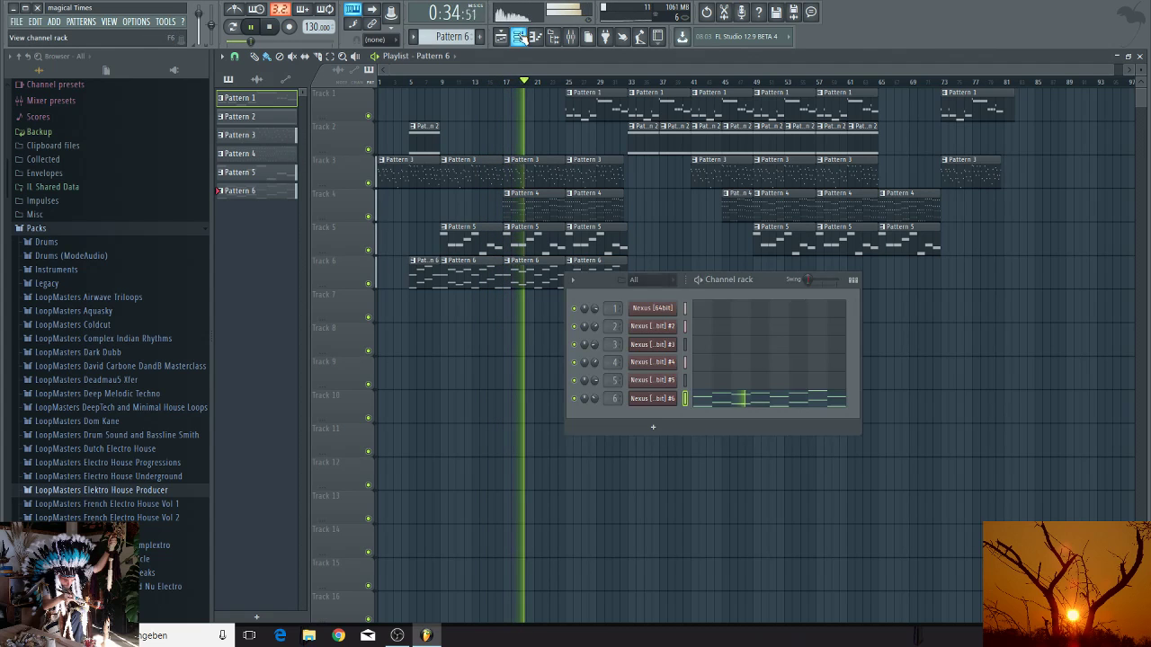
{"action": "left_click", "coordinate": [647, 398]}
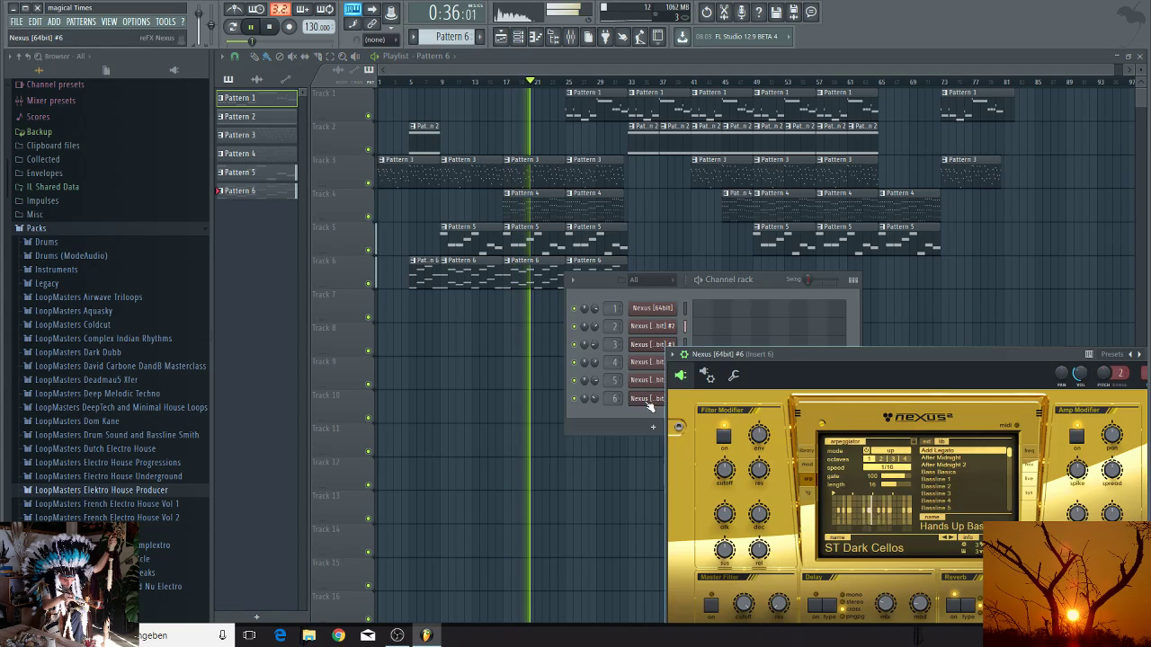
{"action": "left_click", "coordinate": [880, 469]}
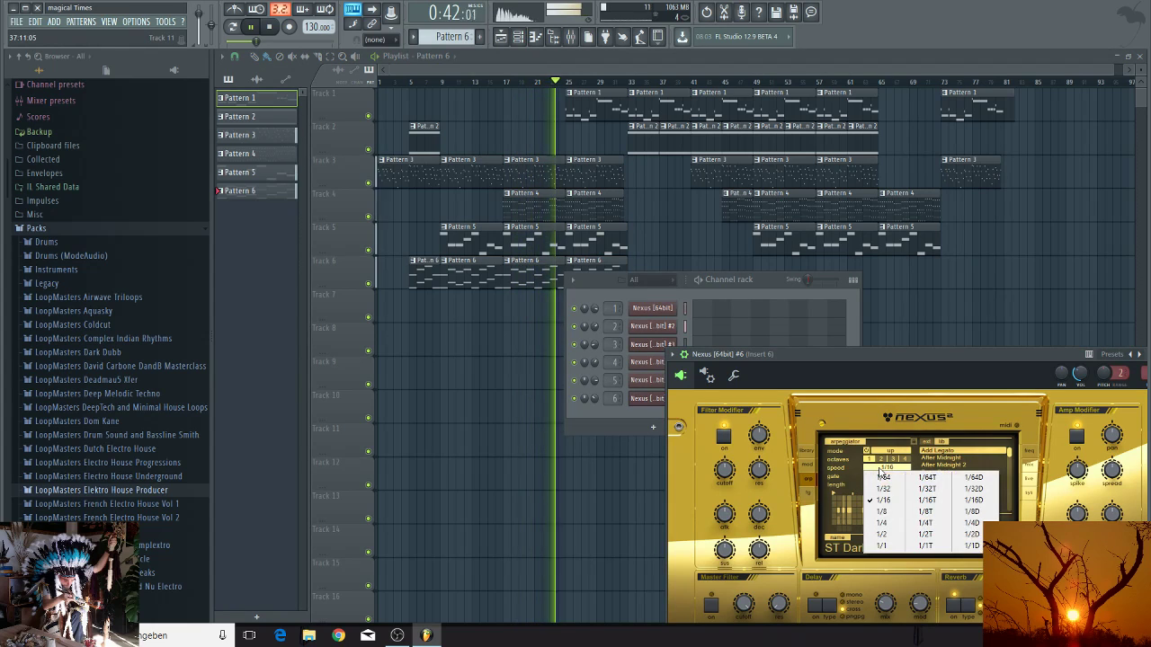
{"action": "left_click", "coordinate": [886, 511]}
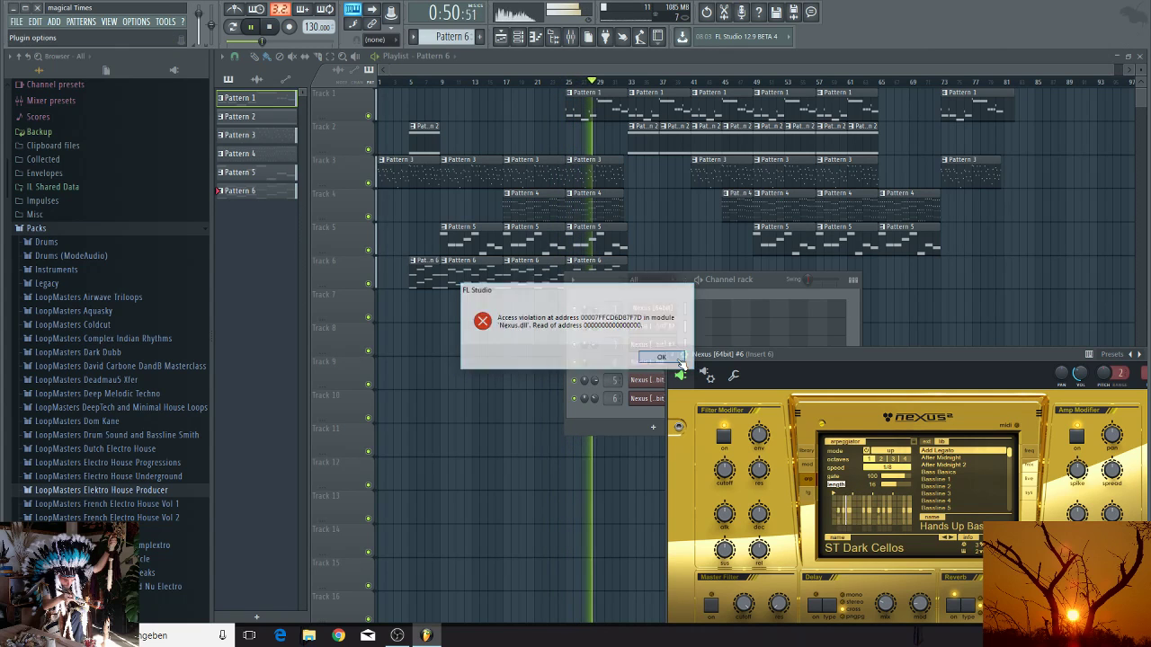
{"action": "left_click", "coordinate": [662, 358]}
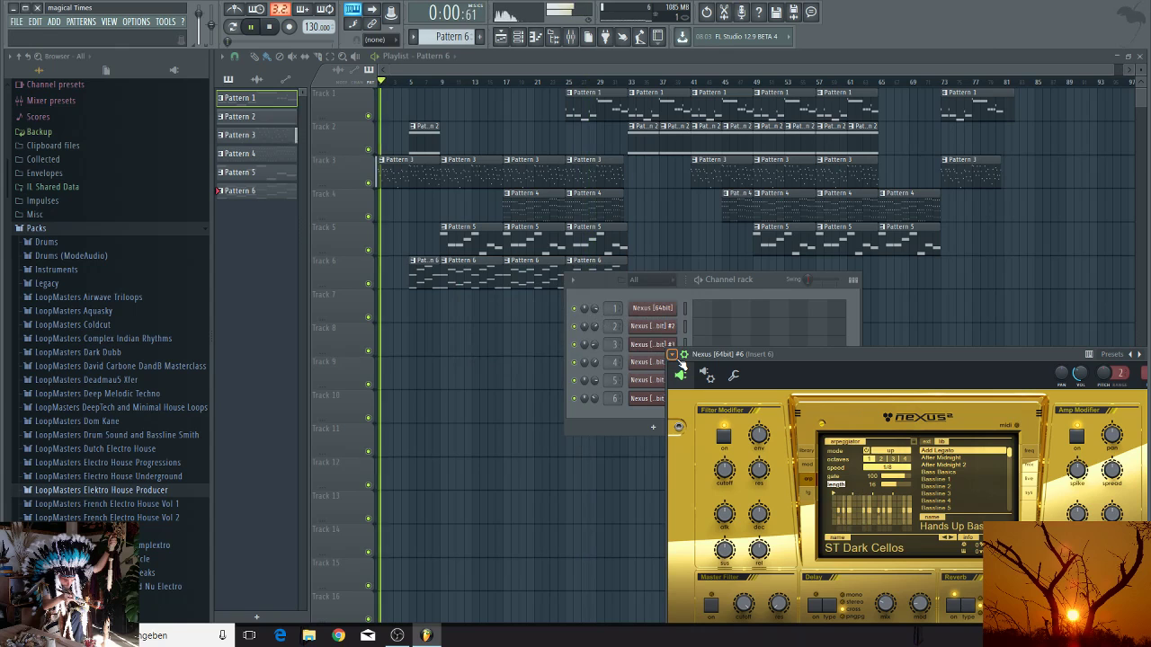
{"action": "key", "text": "space"}
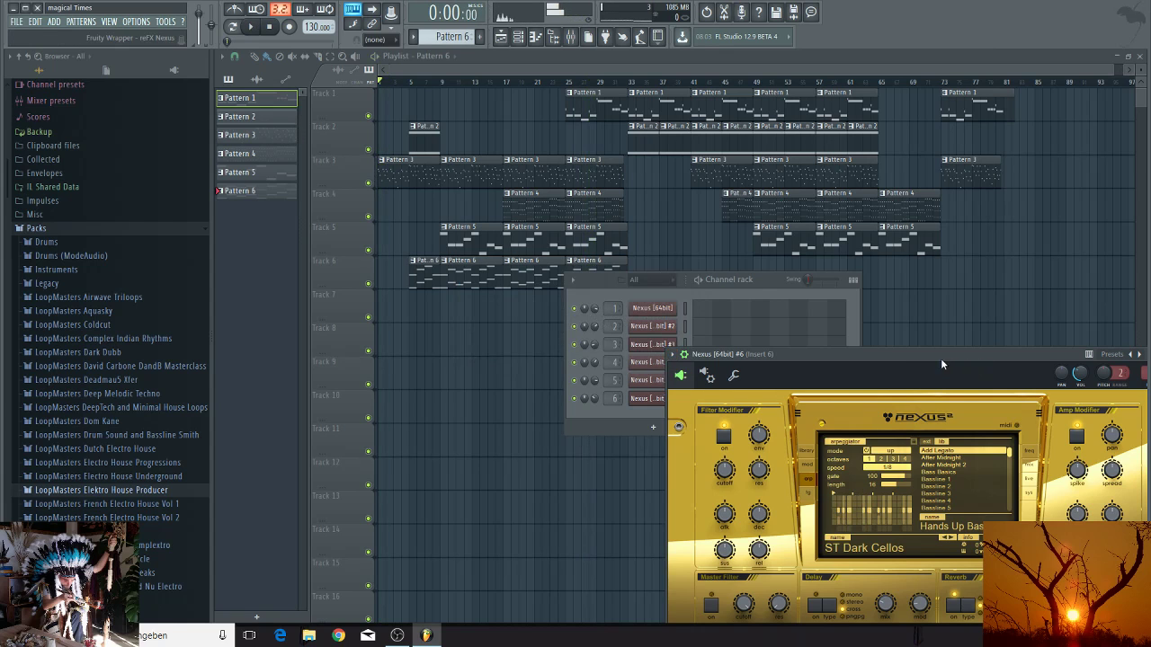
Step: Replace the instrument on the Nexus #6 channel with a fresh Nexus [64bit] instance
{"action": "left_click_drag", "start_coordinate": [727, 281], "coordinate": [678, 258]}
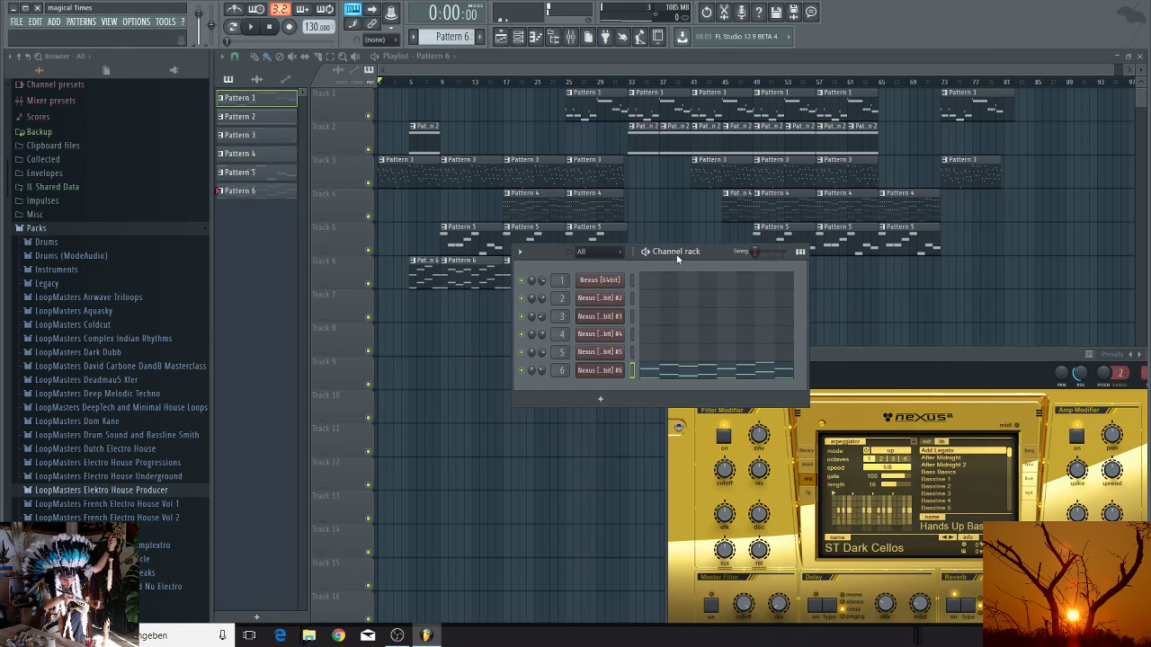
{"action": "right_click", "coordinate": [595, 372]}
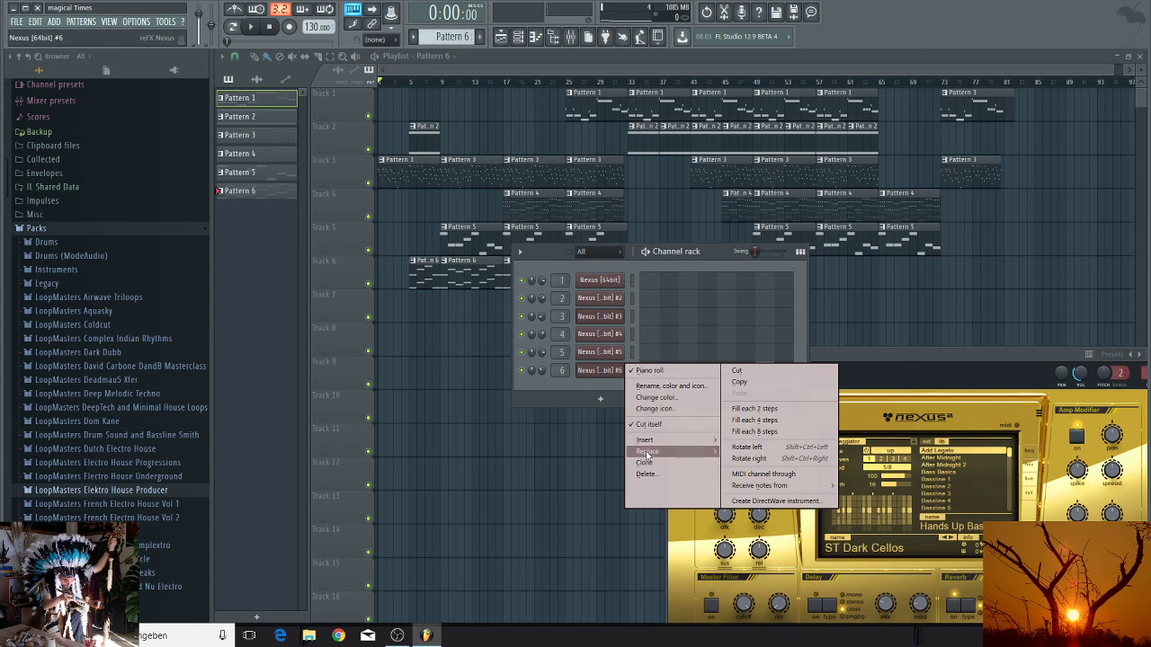
{"action": "mouse_move", "coordinate": [647, 453]}
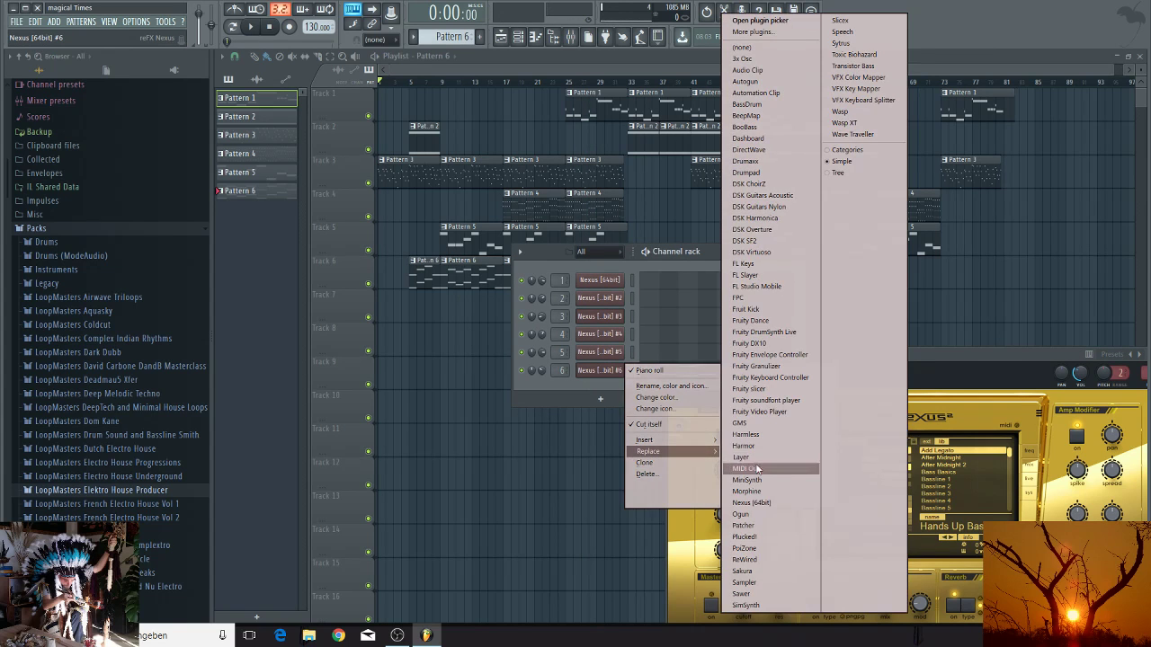
{"action": "left_click", "coordinate": [752, 503]}
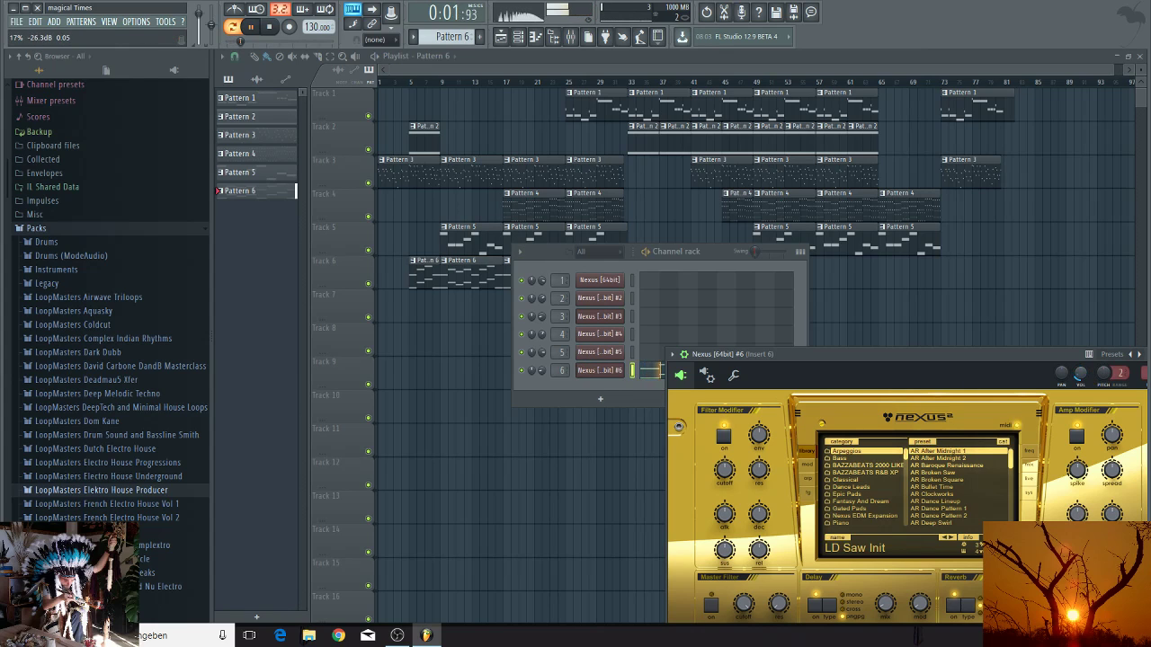
Step: Try the arpeggio presets AR After Midnight 2 and AR After Midnight 1 on Nexus #6 during song playback, and load AR Baroque Renaissance
{"action": "left_click", "coordinate": [928, 459]}
{"action": "key", "text": "space"}
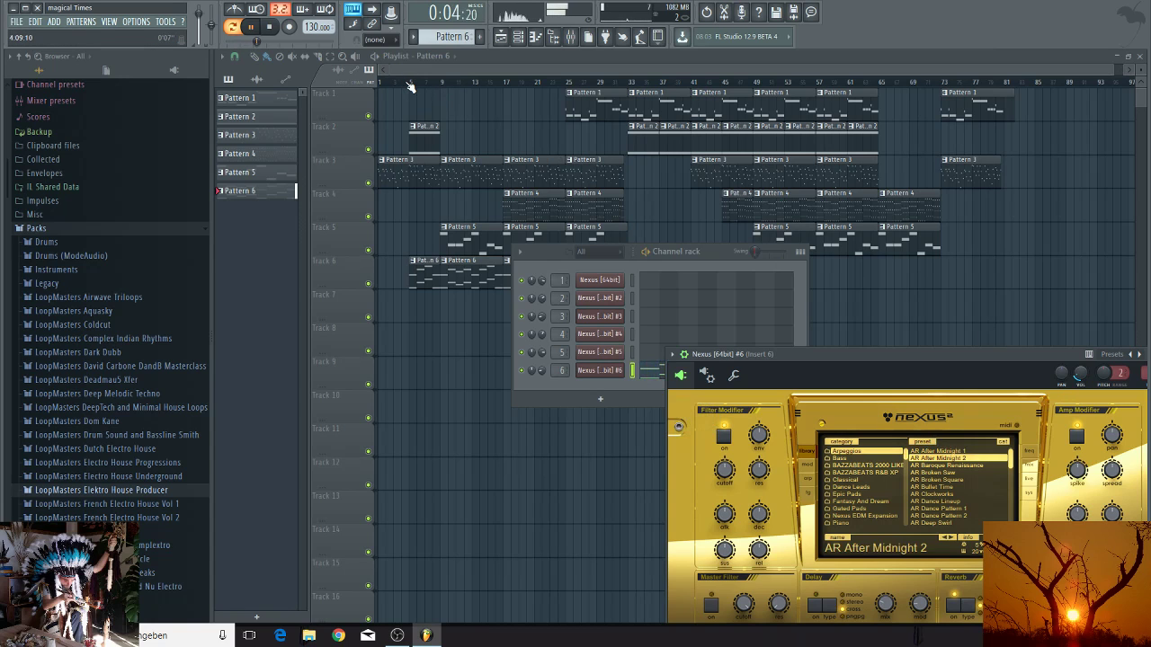
{"action": "key", "text": "F12"}
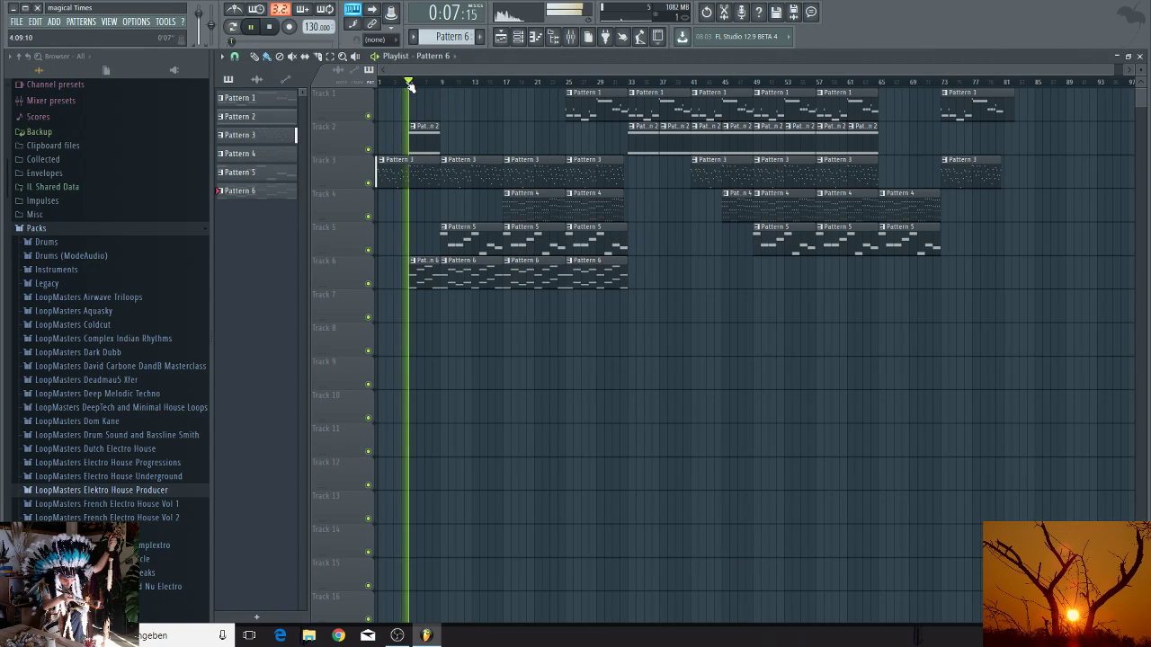
{"action": "left_click", "coordinate": [519, 38]}
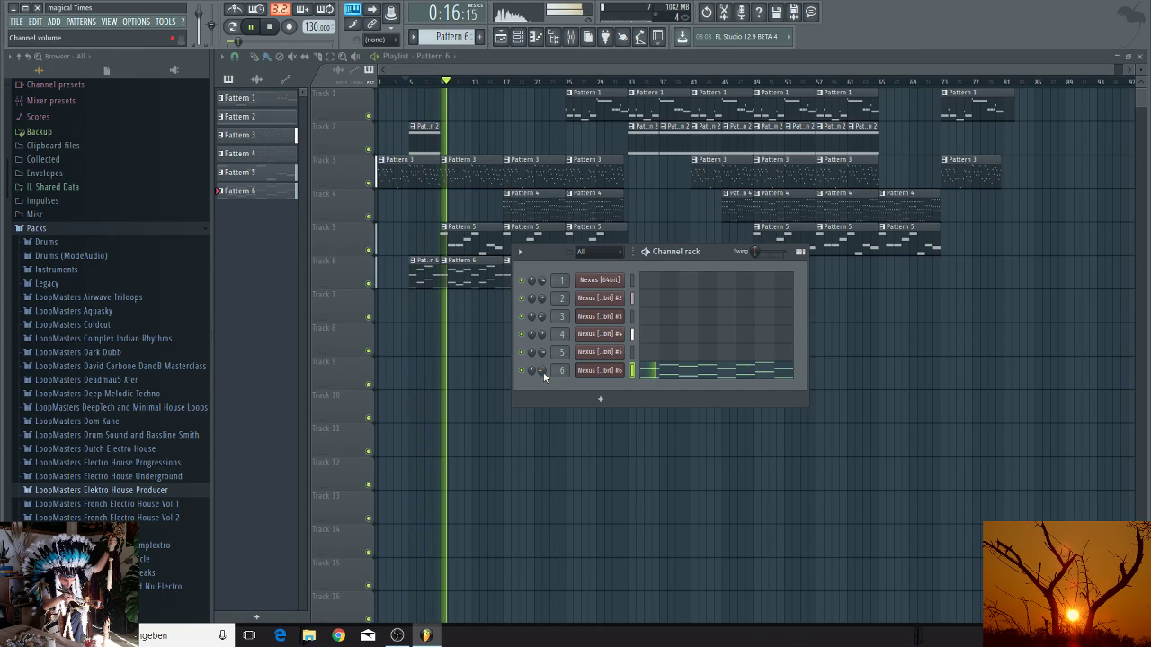
{"action": "left_click", "coordinate": [596, 374]}
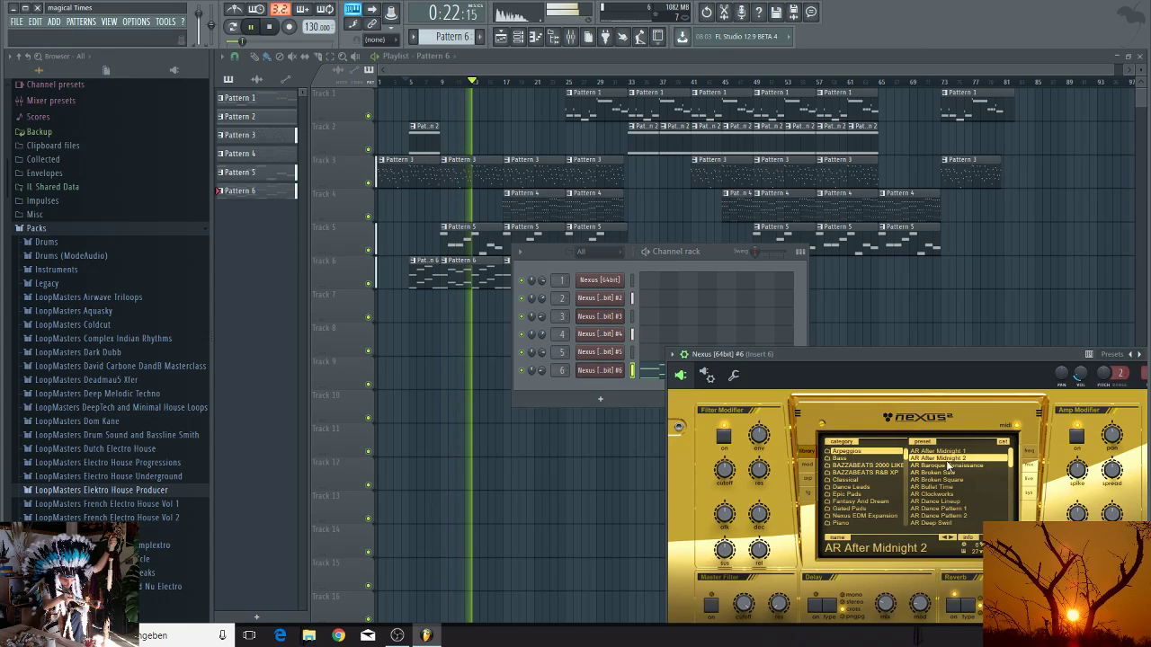
{"action": "scroll", "coordinate": [955, 492], "scroll_direction": "up", "scroll_amount": 1}
{"action": "left_click", "coordinate": [944, 451]}
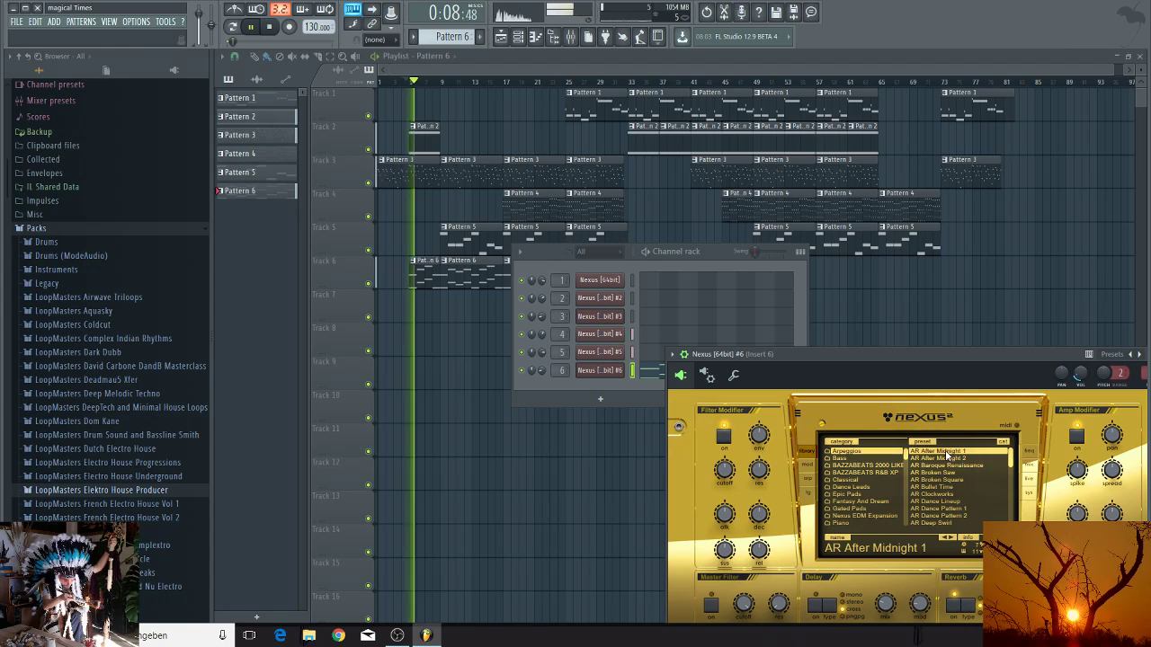
{"action": "left_click", "coordinate": [944, 466]}
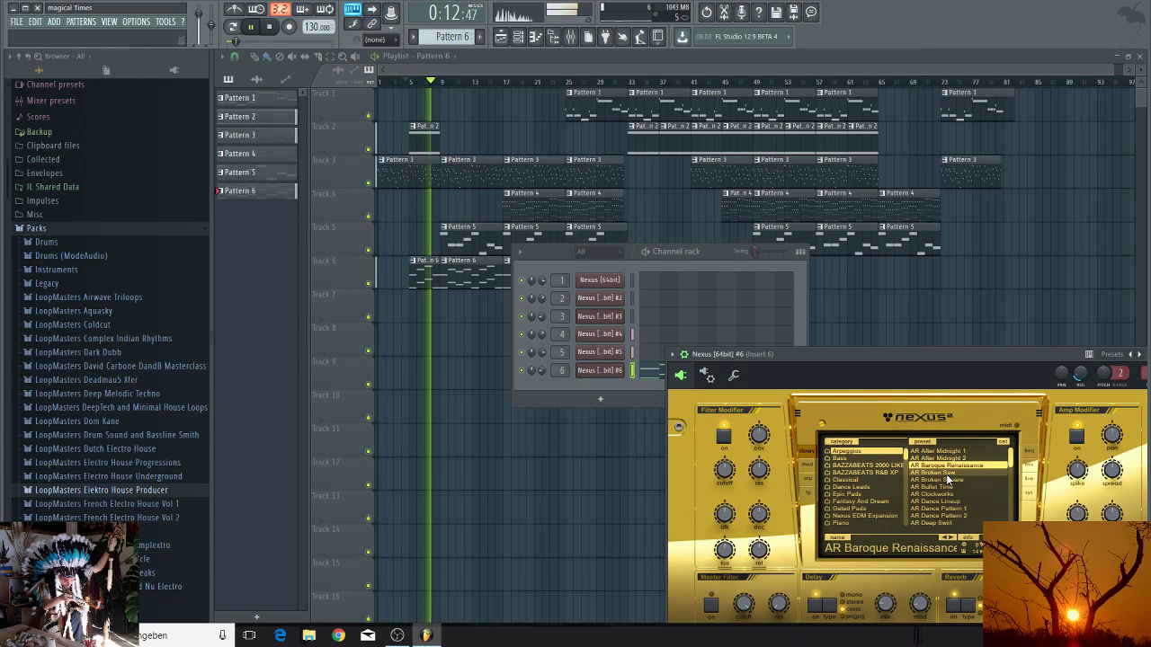
Step: Set the tempo sync of Nexus #6 to half in its system settings and return to the preset library
{"action": "left_click", "coordinate": [1029, 497]}
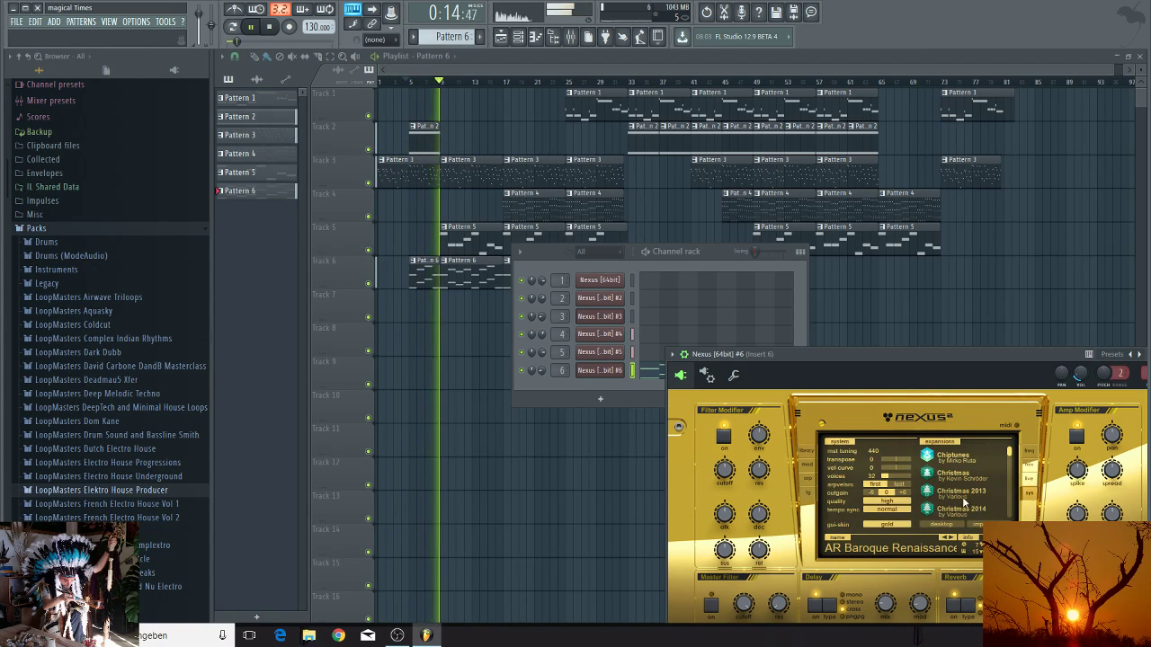
{"action": "left_click", "coordinate": [895, 516]}
{"action": "left_click", "coordinate": [897, 525]}
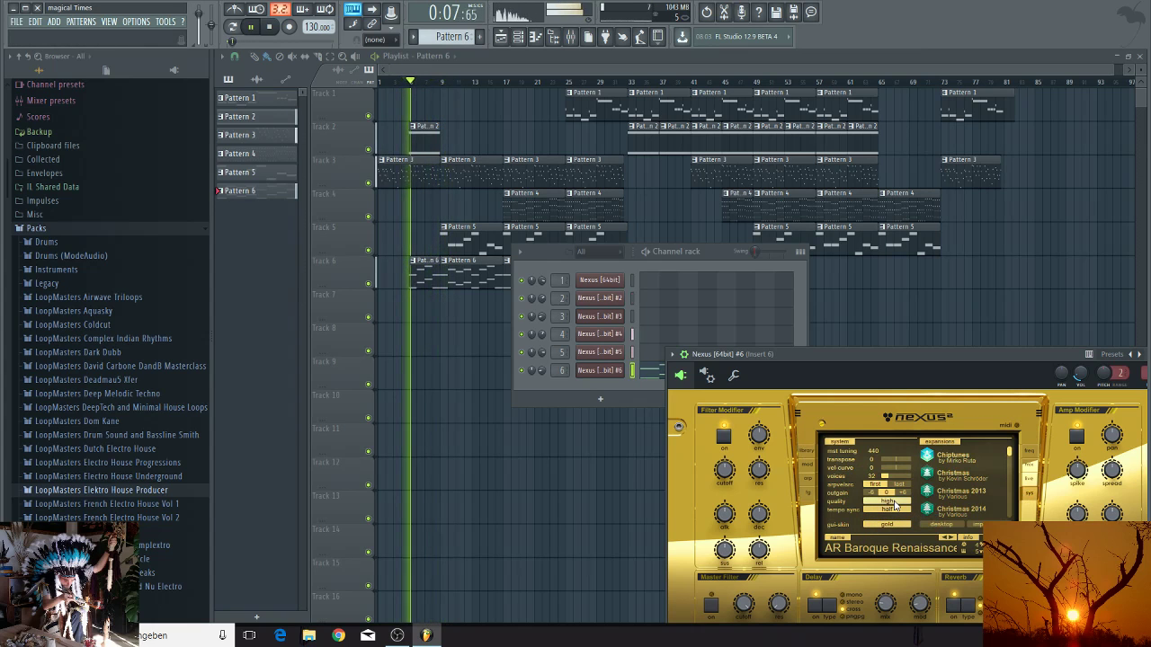
{"action": "left_click", "coordinate": [807, 451]}
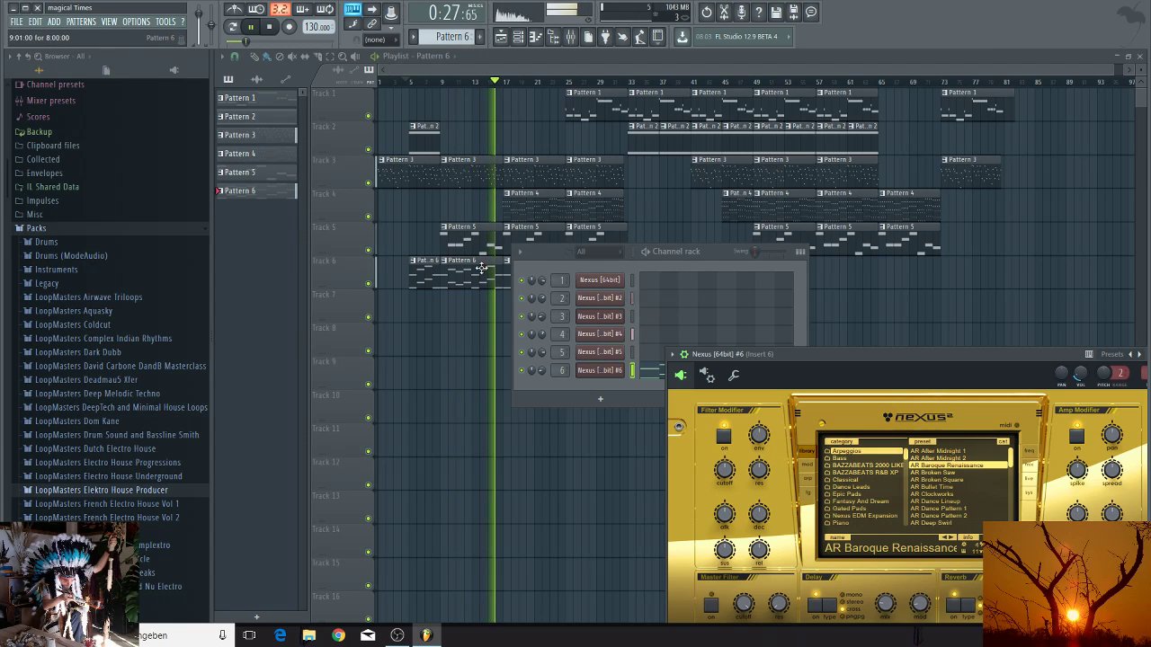
Step: Delete the Pattern 6 clips from the first part of Track 6 and place five consecutive Pattern 6 clips from bar 33 to bar 73
{"action": "left_click", "coordinate": [470, 326]}
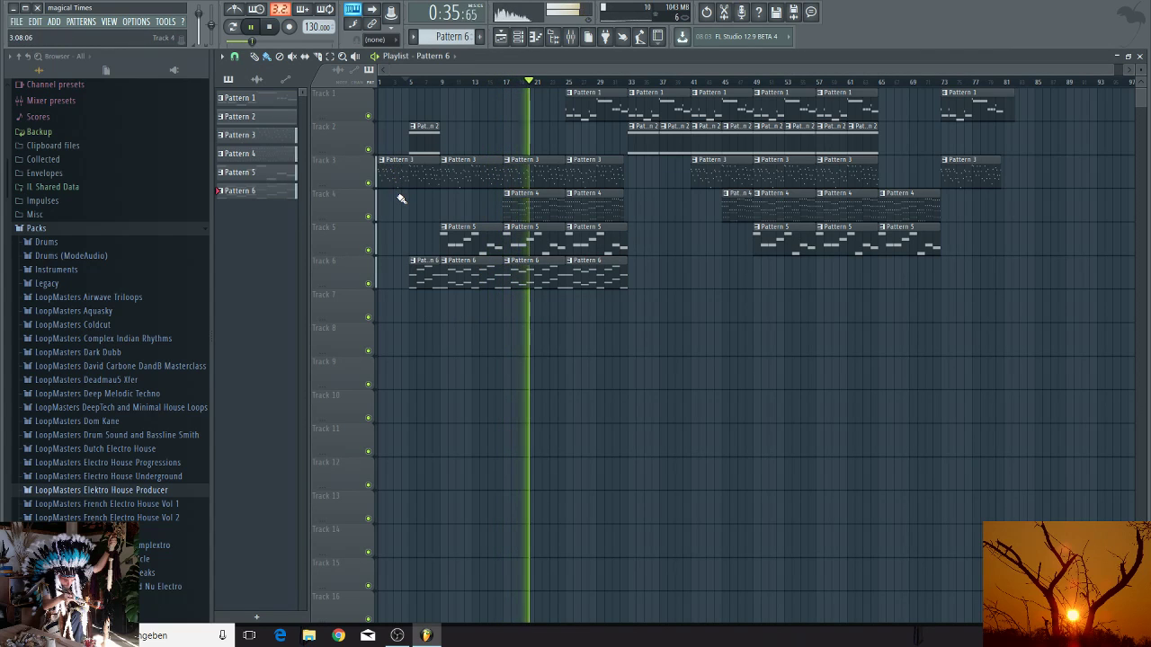
{"action": "left_click", "coordinate": [392, 225]}
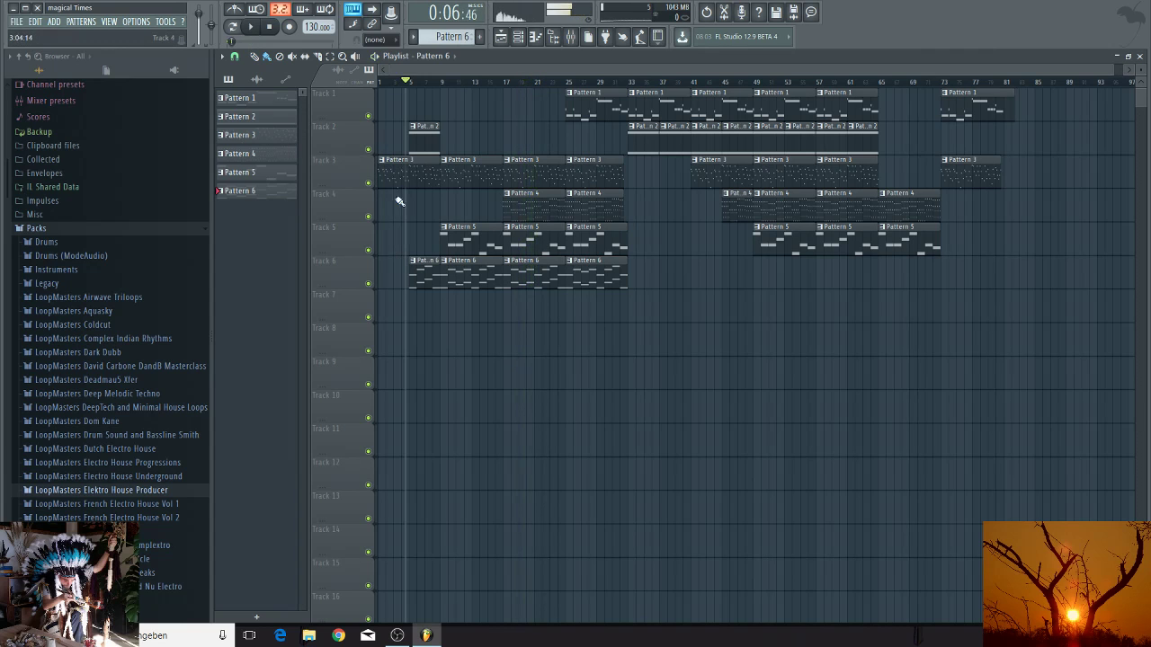
{"action": "right_click", "coordinate": [428, 280]}
{"action": "right_click", "coordinate": [485, 286]}
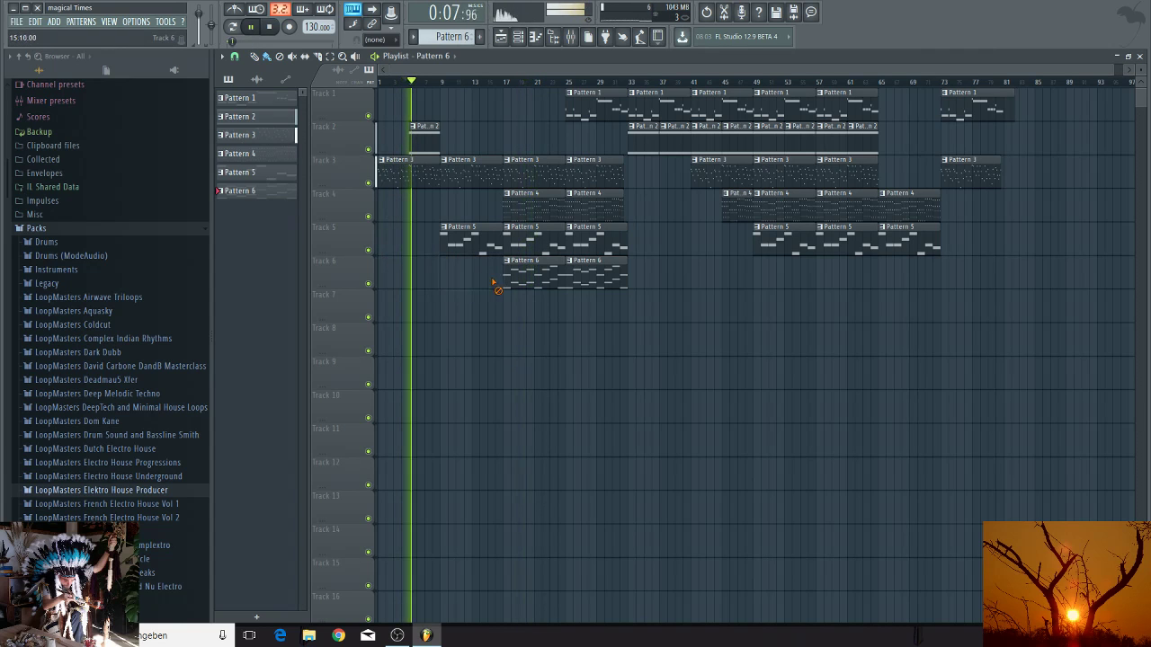
{"action": "right_click", "coordinate": [530, 282]}
{"action": "right_click", "coordinate": [576, 282]}
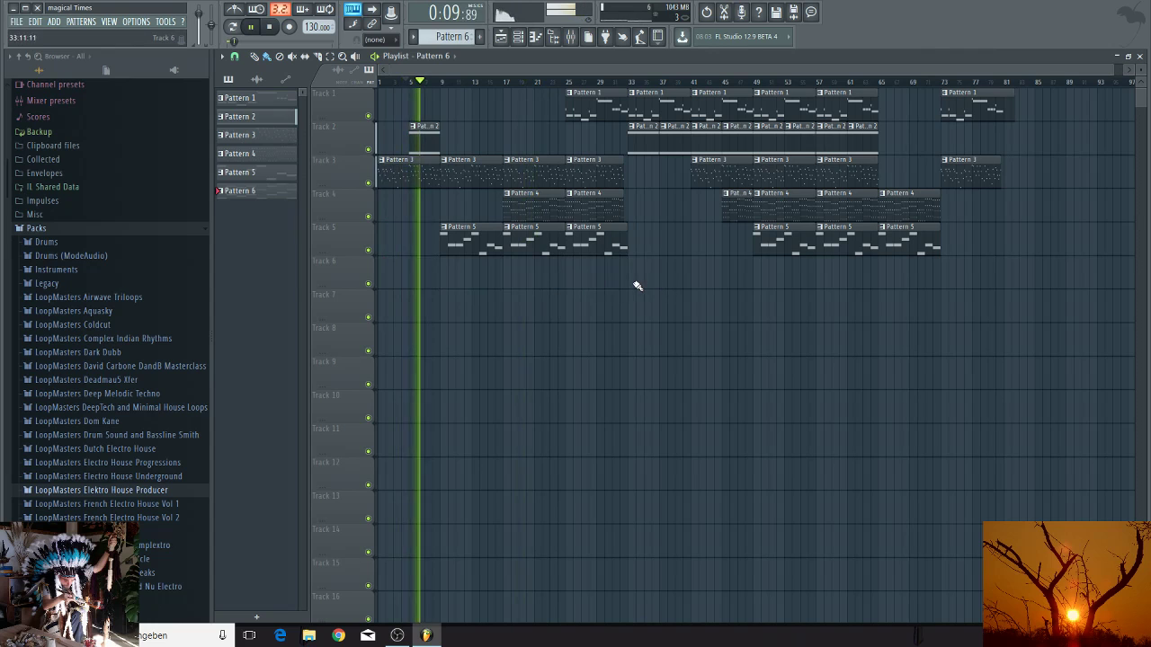
{"action": "left_click_drag", "start_coordinate": [630, 284], "coordinate": [926, 289]}
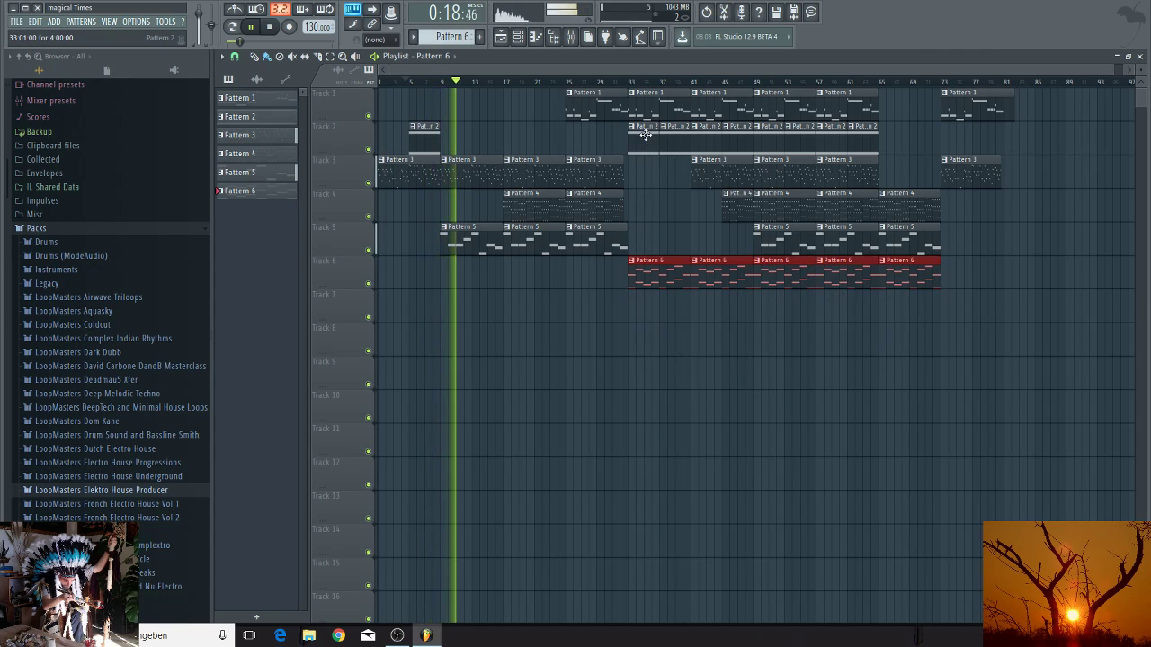
Step: Show the mixer and set the Insert 2 level to 79% and the Insert 4 level to 74%
{"action": "left_click", "coordinate": [570, 36]}
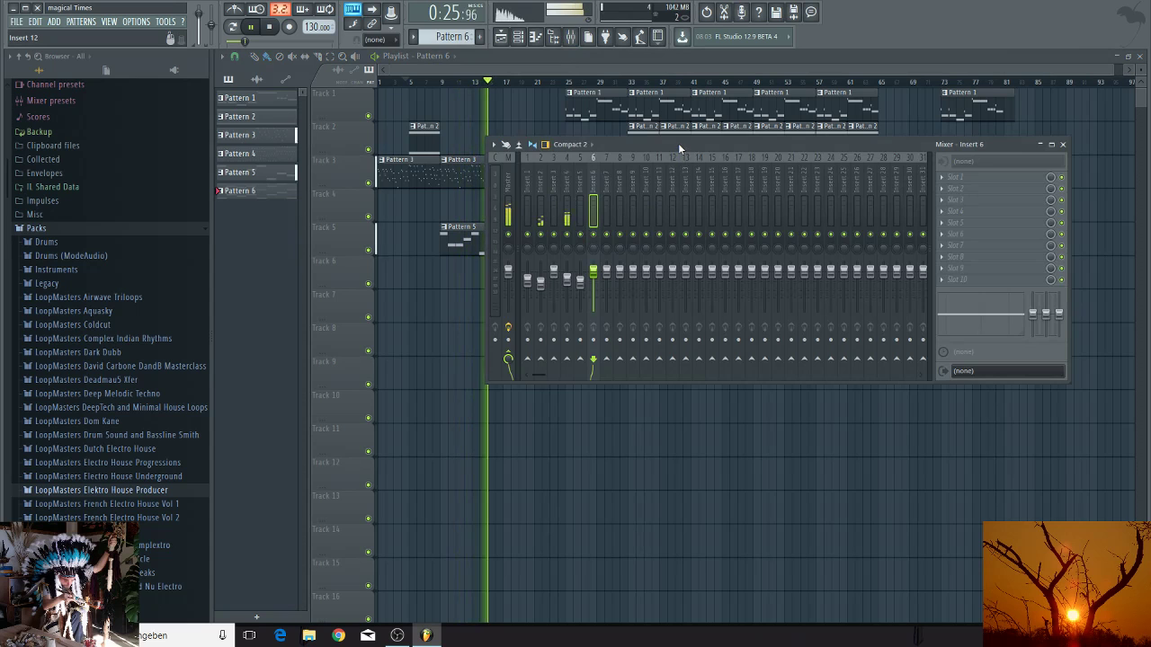
{"action": "left_click_drag", "start_coordinate": [678, 143], "coordinate": [719, 241]}
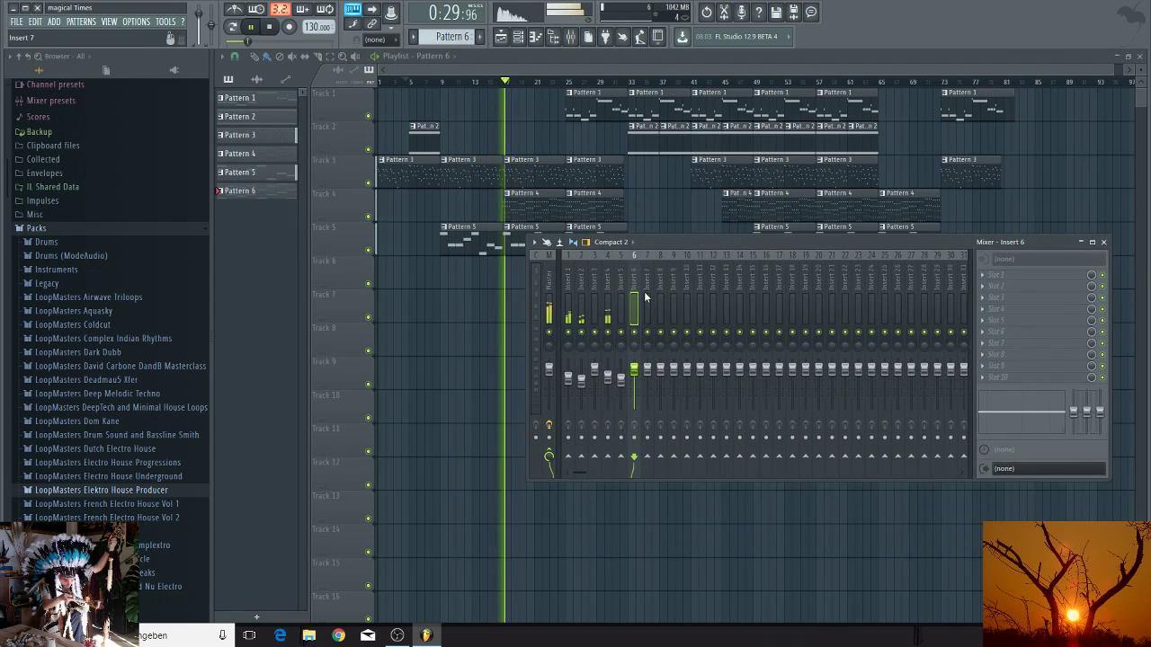
{"action": "left_click", "coordinate": [581, 371]}
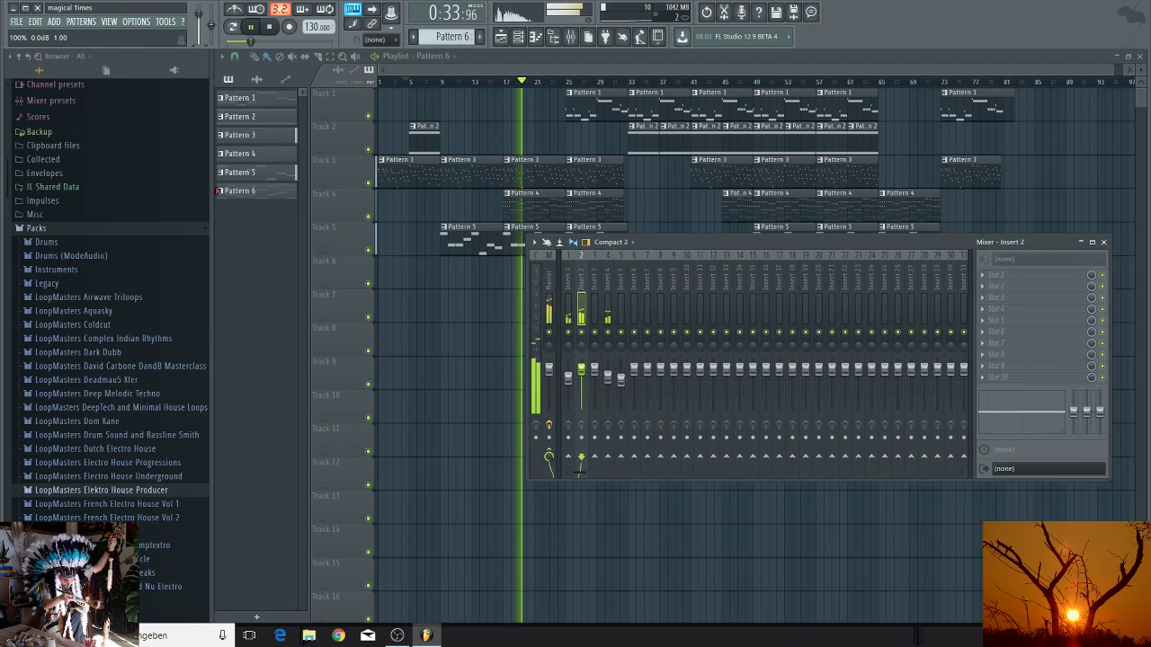
{"action": "left_click_drag", "start_coordinate": [581, 372], "coordinate": [587, 379]}
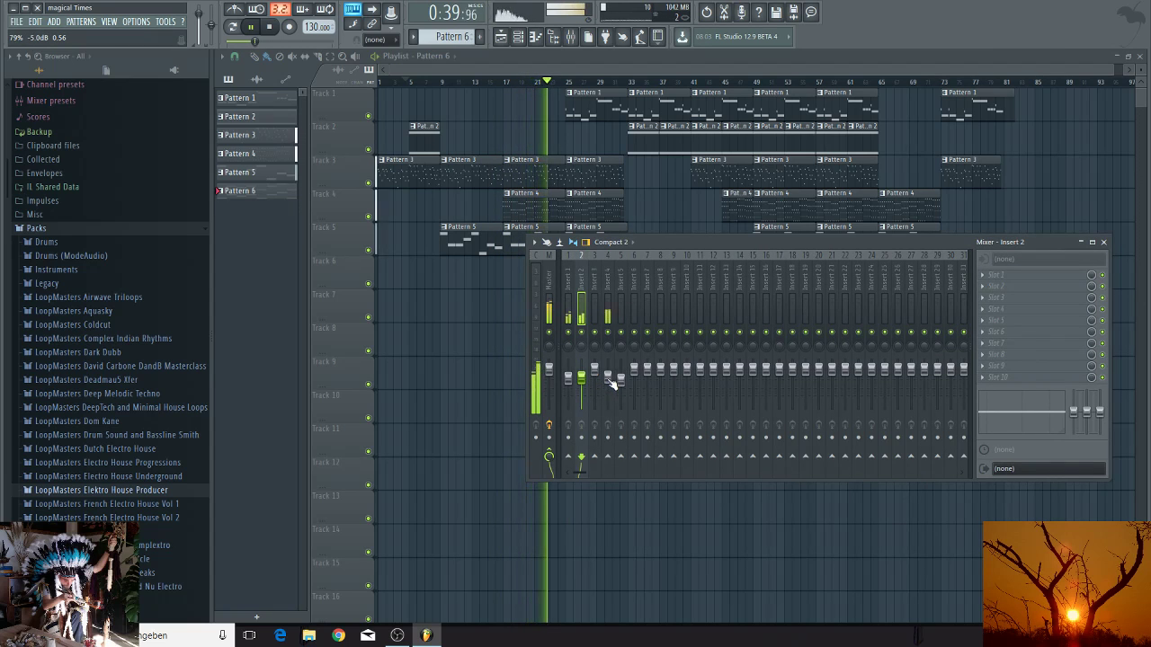
{"action": "left_click", "coordinate": [608, 376]}
{"action": "left_click_drag", "start_coordinate": [608, 376], "coordinate": [608, 379]}
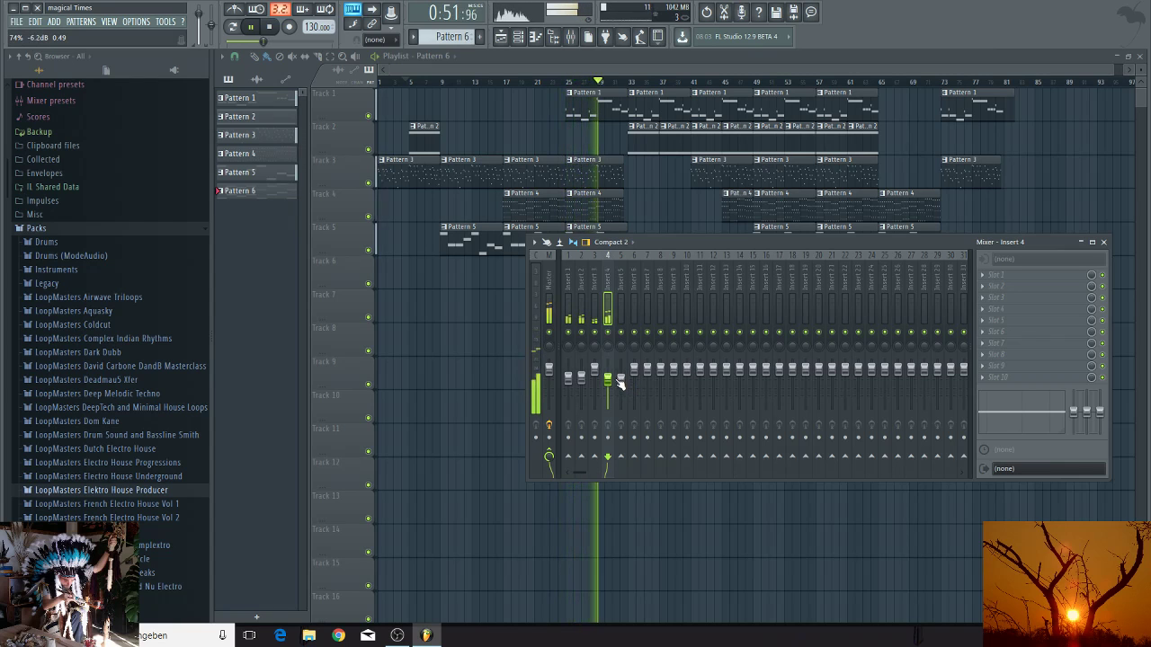
Step: Set the mixer levels of Insert 5 to 89% and Insert 6 to 100%, and raise Insert 2 slightly
{"action": "left_click_drag", "start_coordinate": [608, 389], "coordinate": [608, 377]}
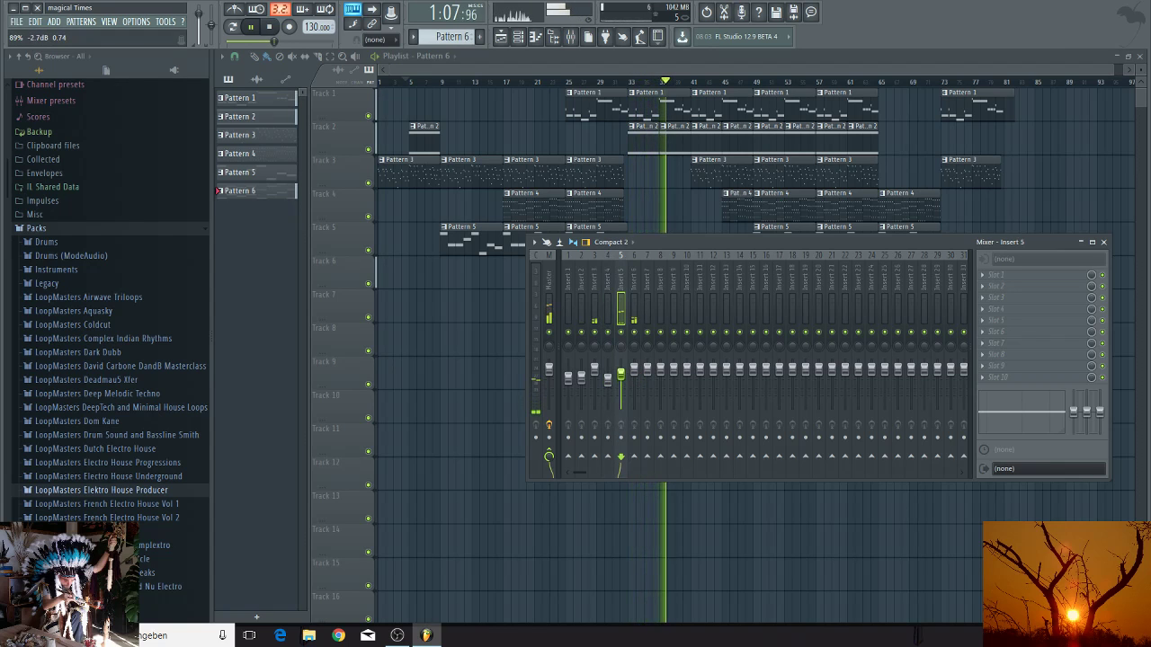
{"action": "left_click_drag", "start_coordinate": [620, 378], "coordinate": [620, 371]}
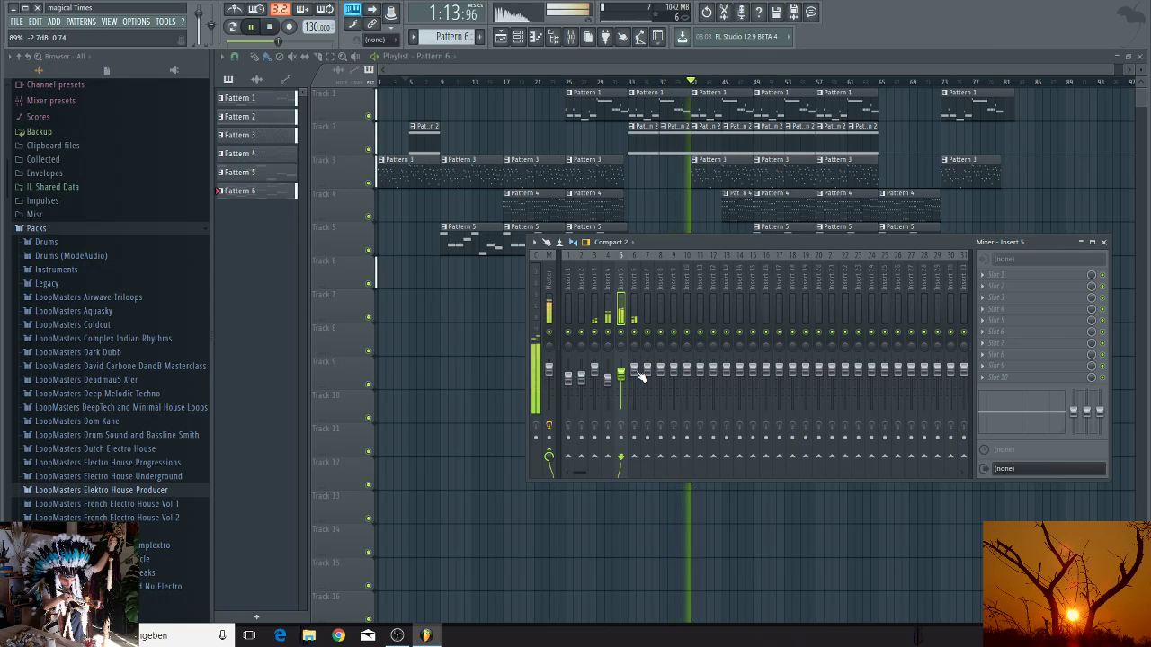
{"action": "left_click_drag", "start_coordinate": [634, 370], "coordinate": [634, 364]}
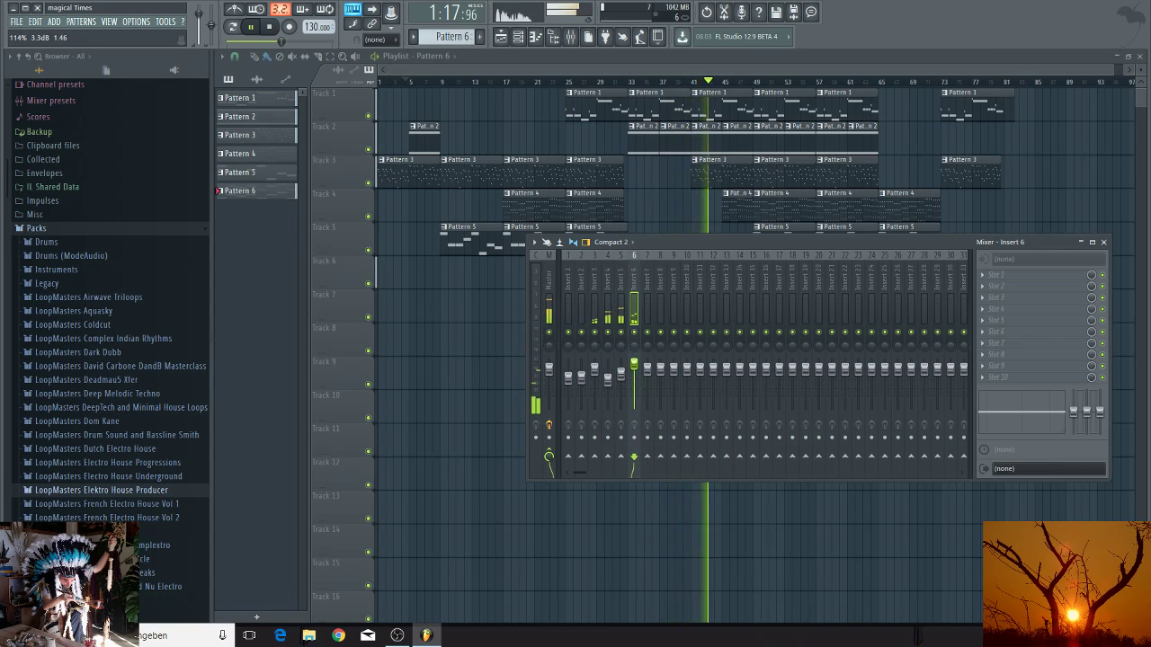
{"action": "left_click_drag", "start_coordinate": [634, 365], "coordinate": [634, 367]}
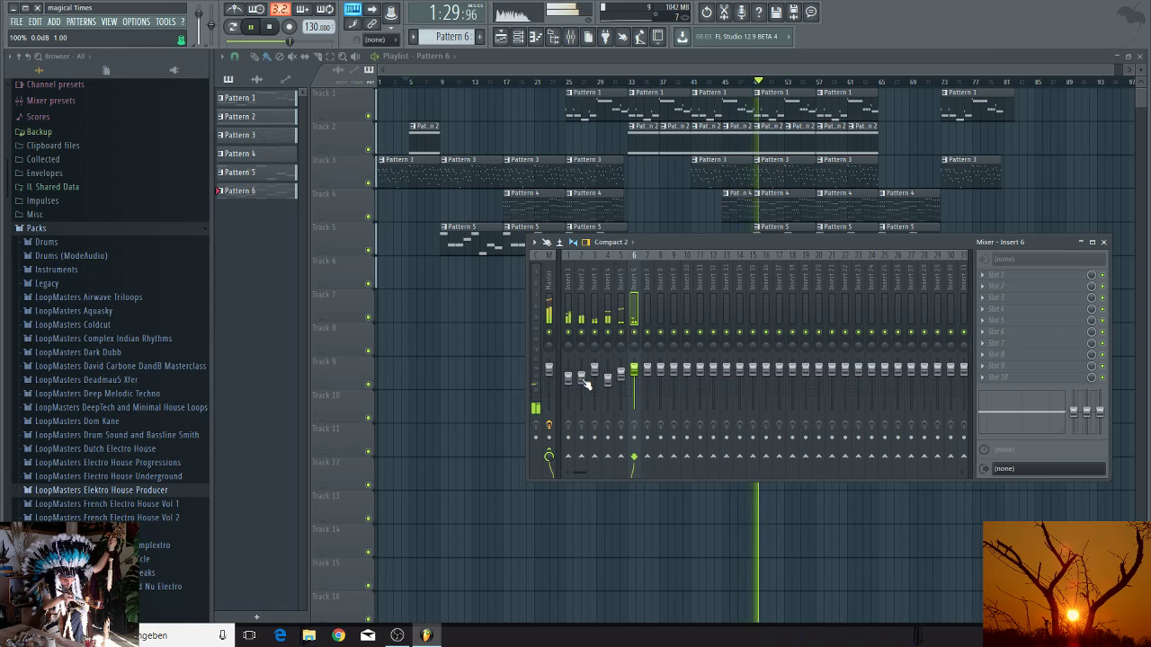
{"action": "left_click_drag", "start_coordinate": [582, 378], "coordinate": [581, 373]}
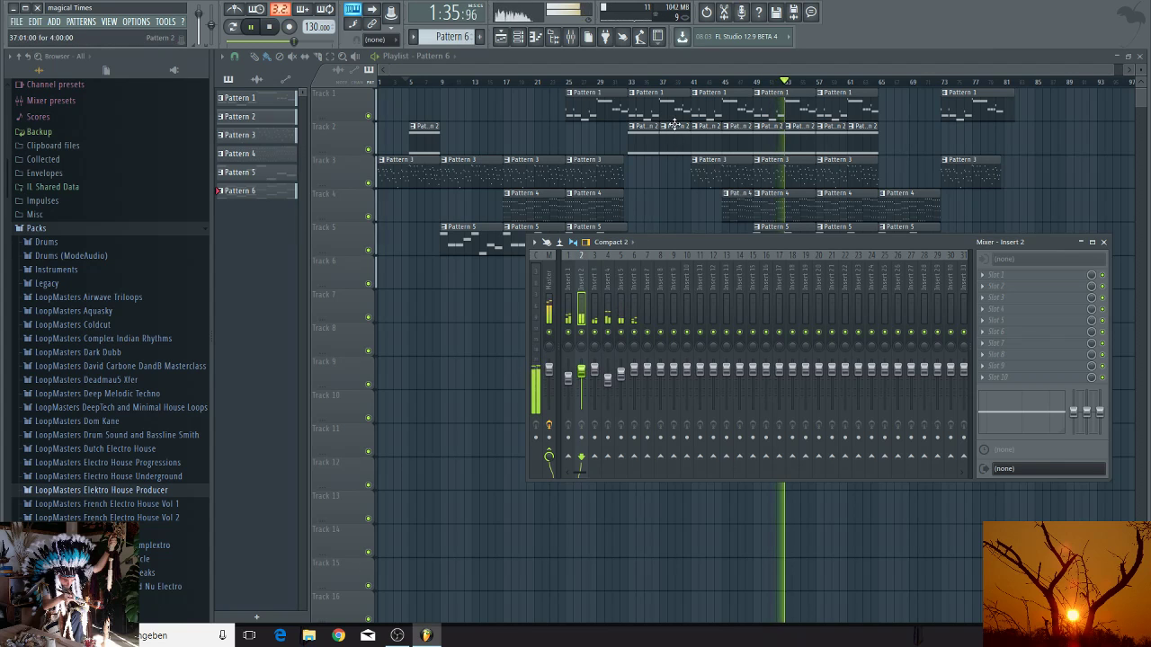
Step: Show the master track's Fruity Limiter and load Maximus into the first effect slot of the master track
{"action": "left_click", "coordinate": [693, 65]}
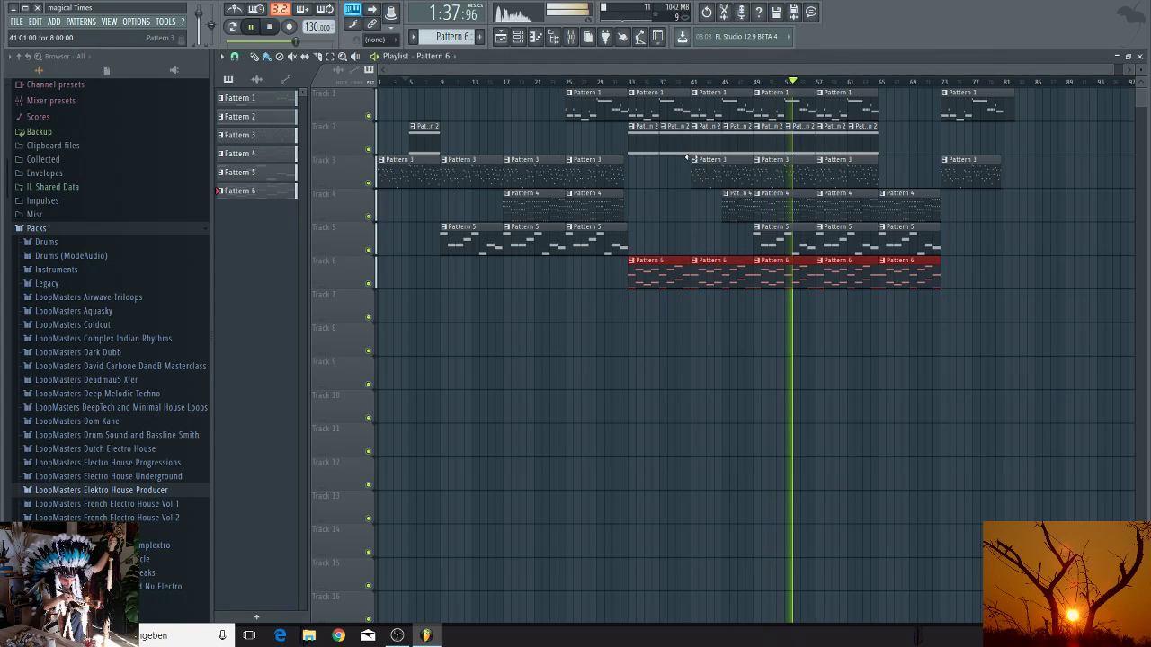
{"action": "left_click", "coordinate": [571, 38]}
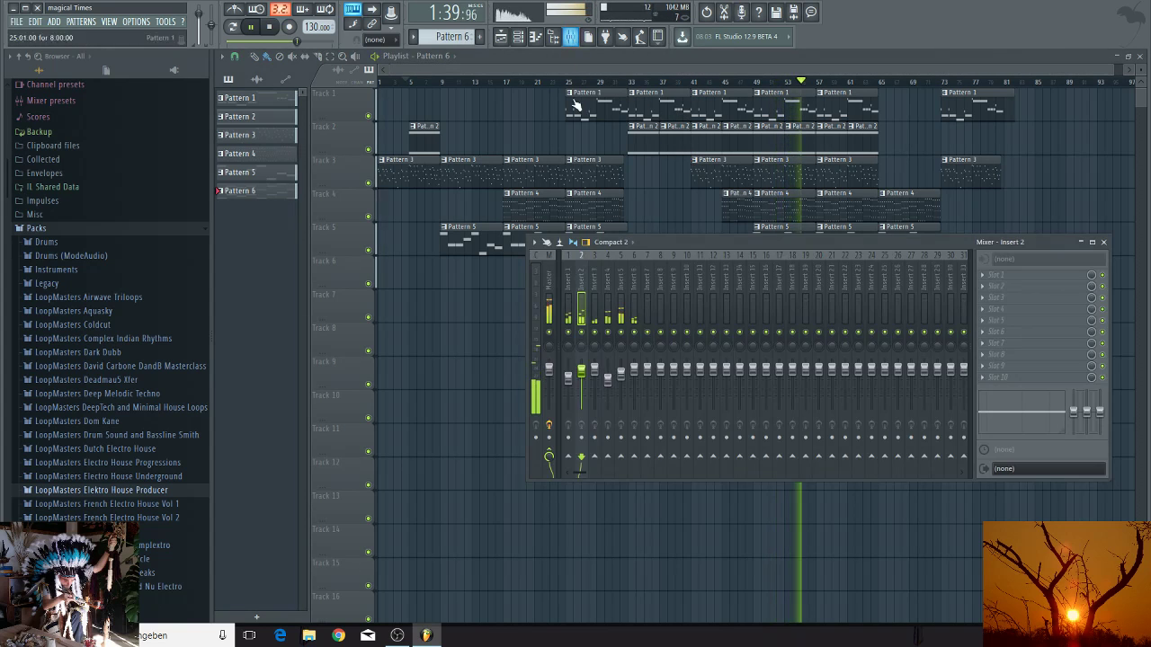
{"action": "left_click", "coordinate": [1021, 378]}
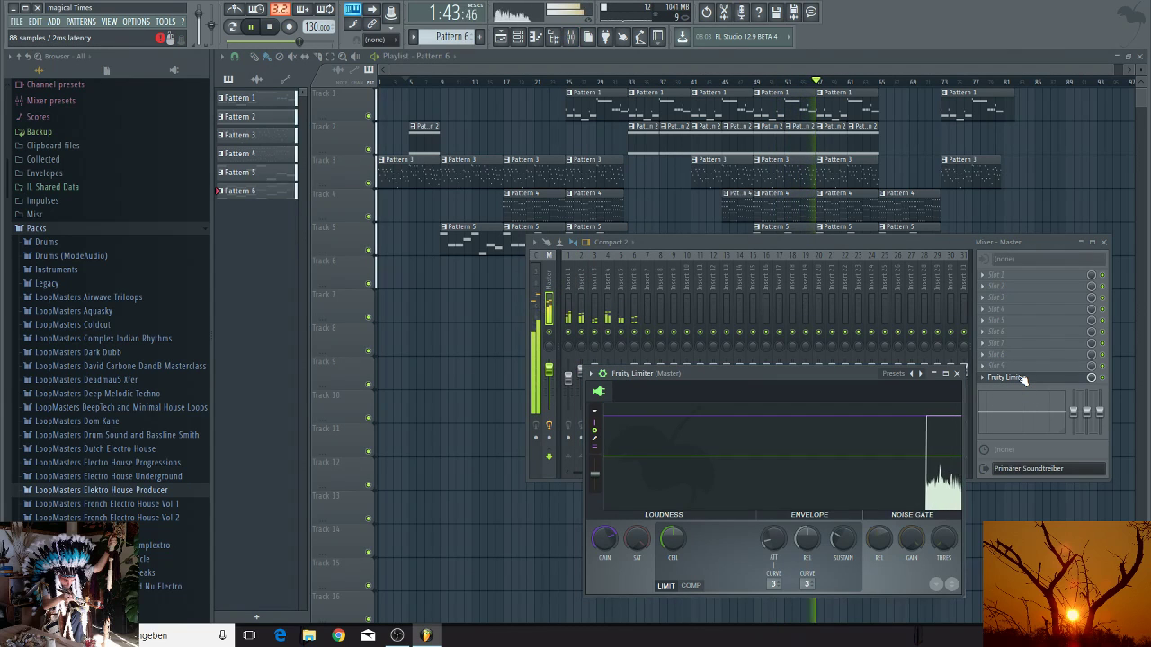
{"action": "left_click", "coordinate": [987, 282]}
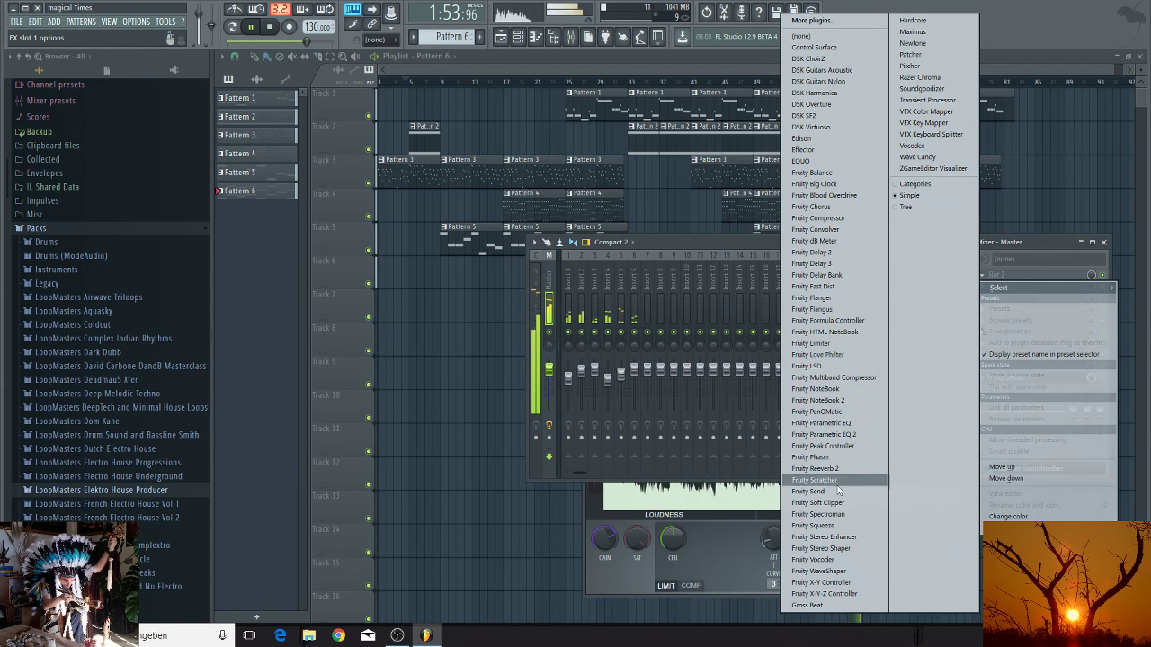
{"action": "left_click", "coordinate": [913, 32]}
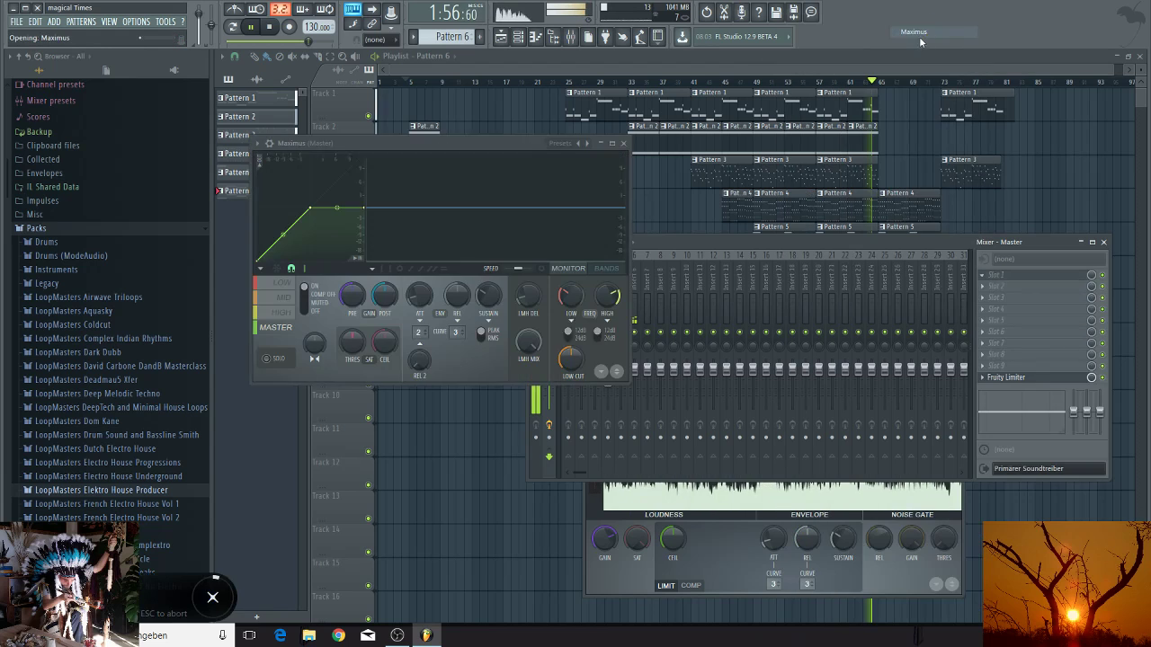
Step: Apply the Clear master preset to Maximus and arrange its window beside the Fruity Limiter window
{"action": "left_click", "coordinate": [602, 146]}
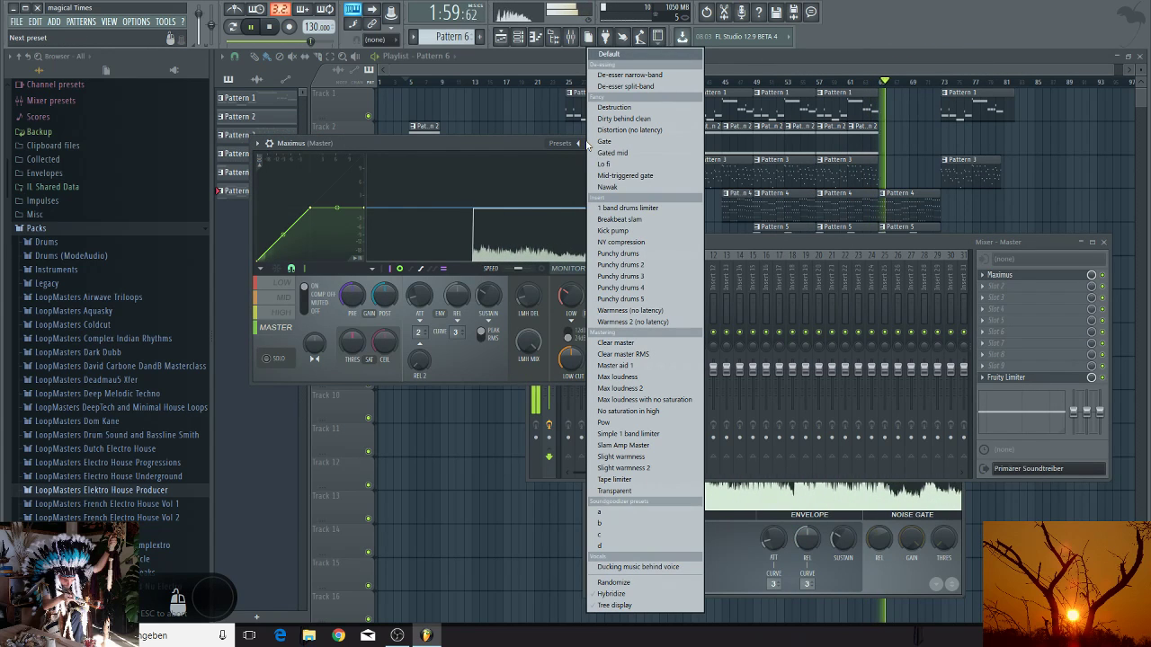
{"action": "left_click", "coordinate": [642, 343]}
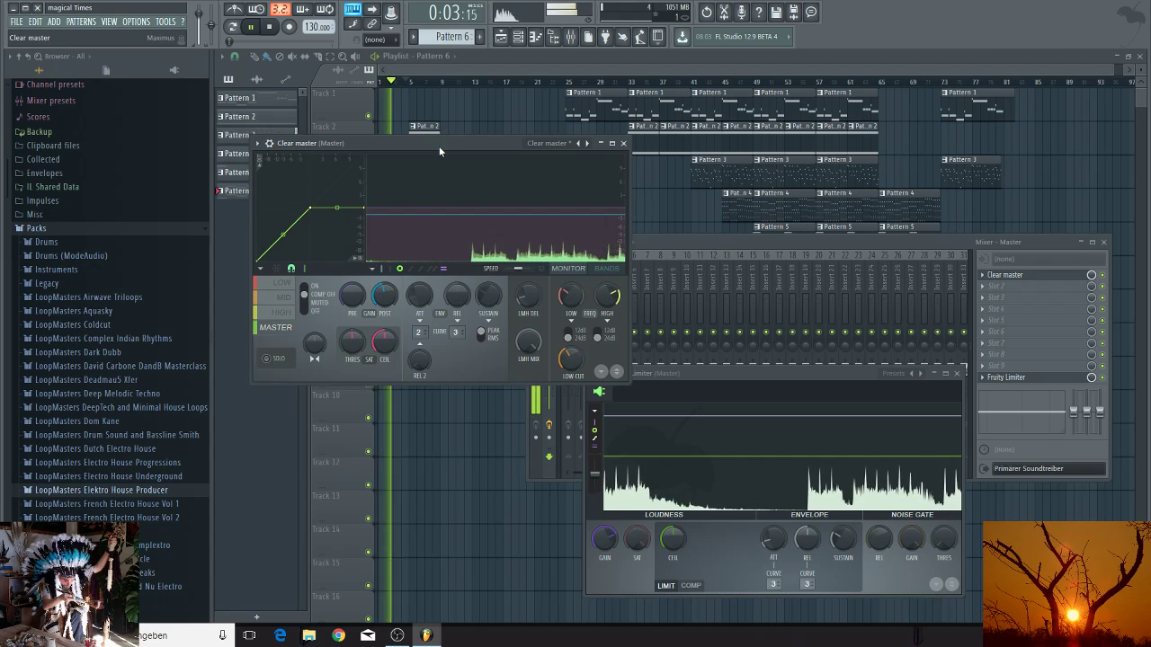
{"action": "left_click_drag", "start_coordinate": [439, 146], "coordinate": [401, 380]}
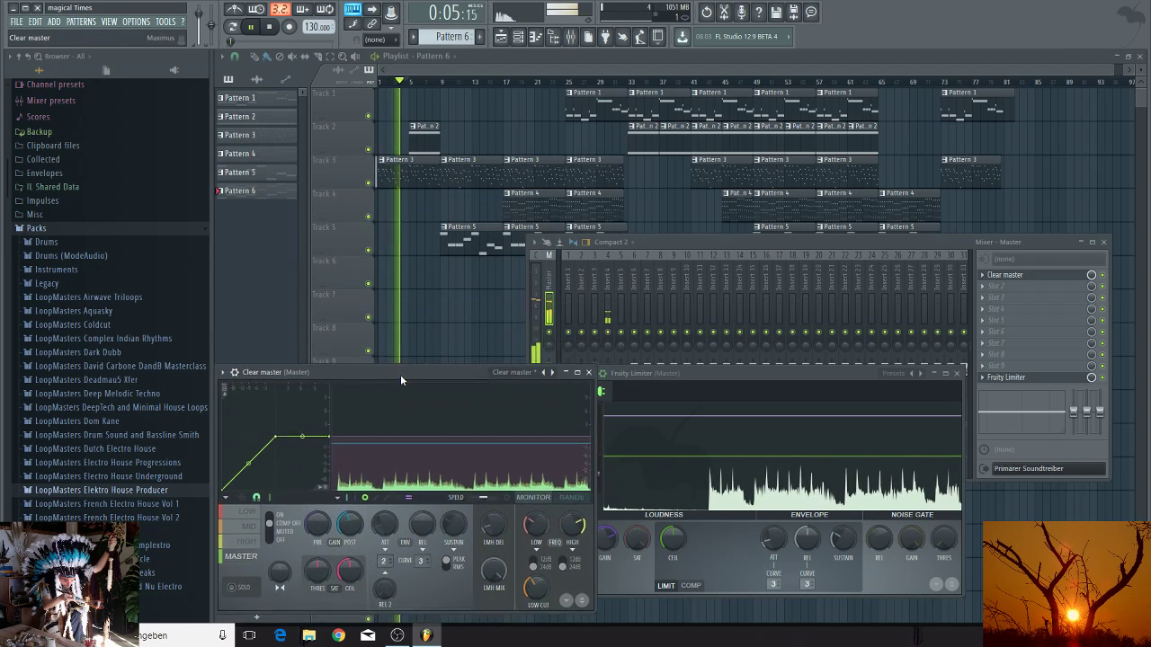
{"action": "left_click_drag", "start_coordinate": [706, 374], "coordinate": [838, 390]}
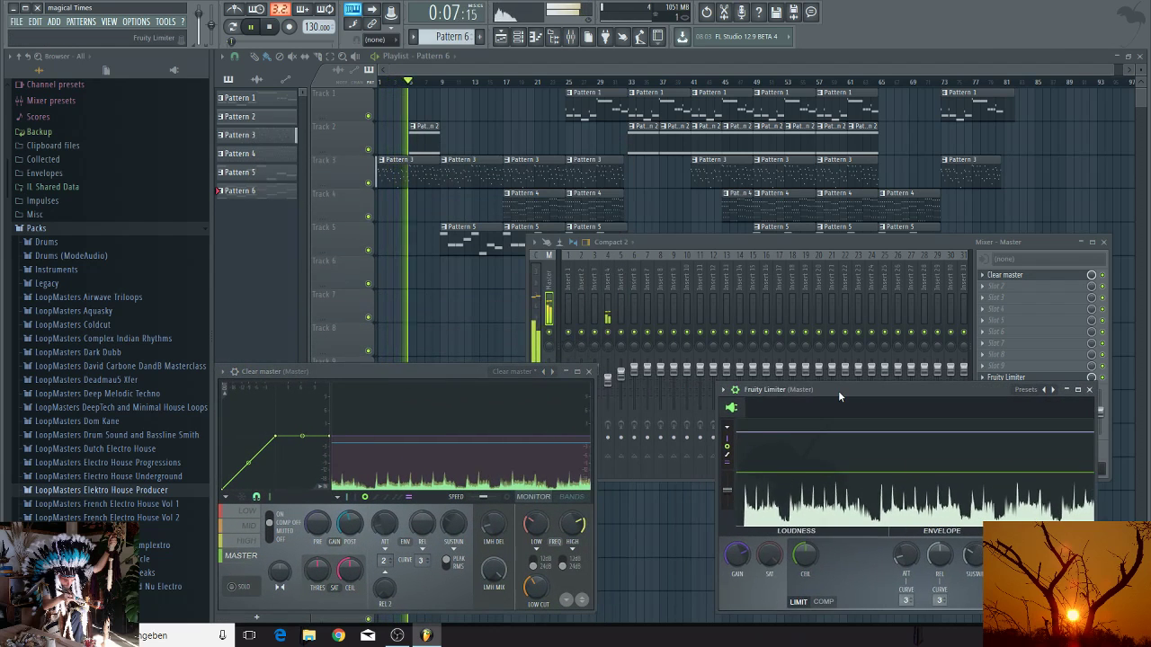
{"action": "left_click_drag", "start_coordinate": [439, 369], "coordinate": [554, 375]}
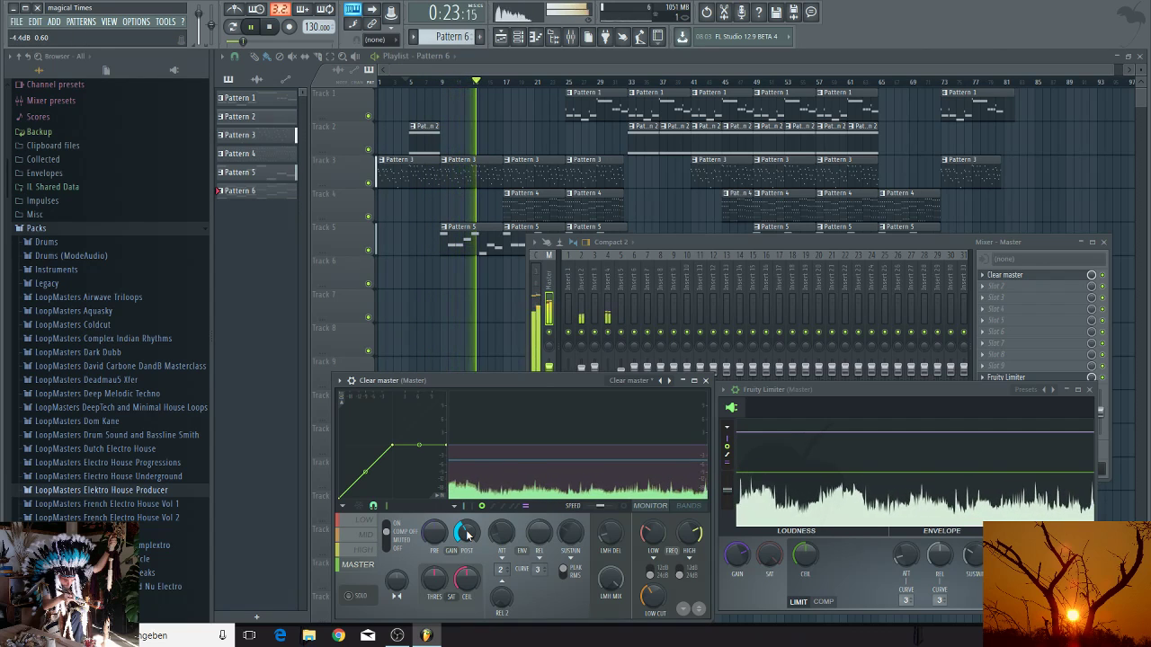
Step: In Pattern 5, shift the A4 note at bar 5 slightly earlier to 4:16:12, then extend its end to the start of bar 6
{"action": "double_click", "coordinate": [468, 226]}
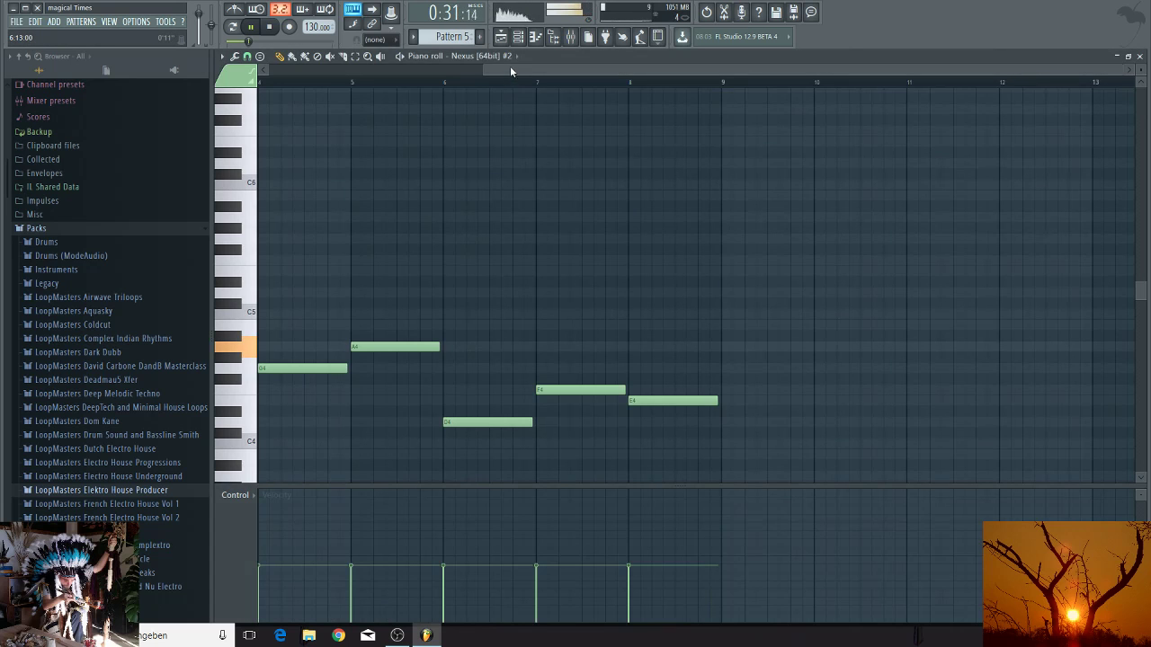
{"action": "left_click_drag", "start_coordinate": [509, 67], "coordinate": [274, 107]}
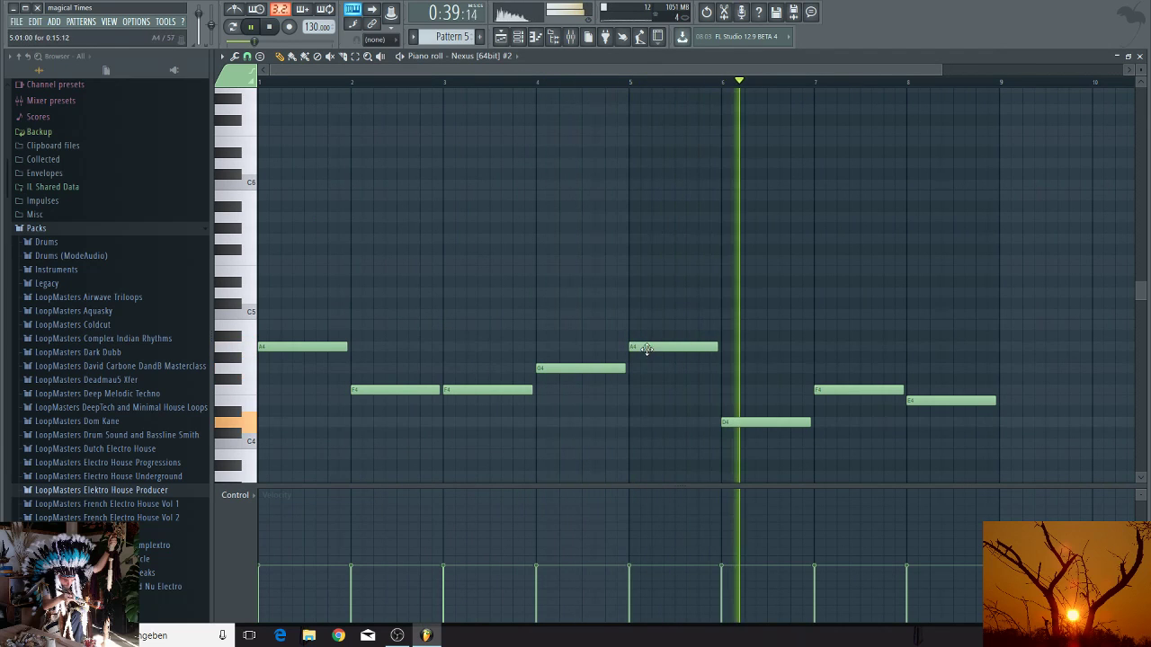
{"action": "left_click_drag", "start_coordinate": [642, 349], "coordinate": [639, 349]}
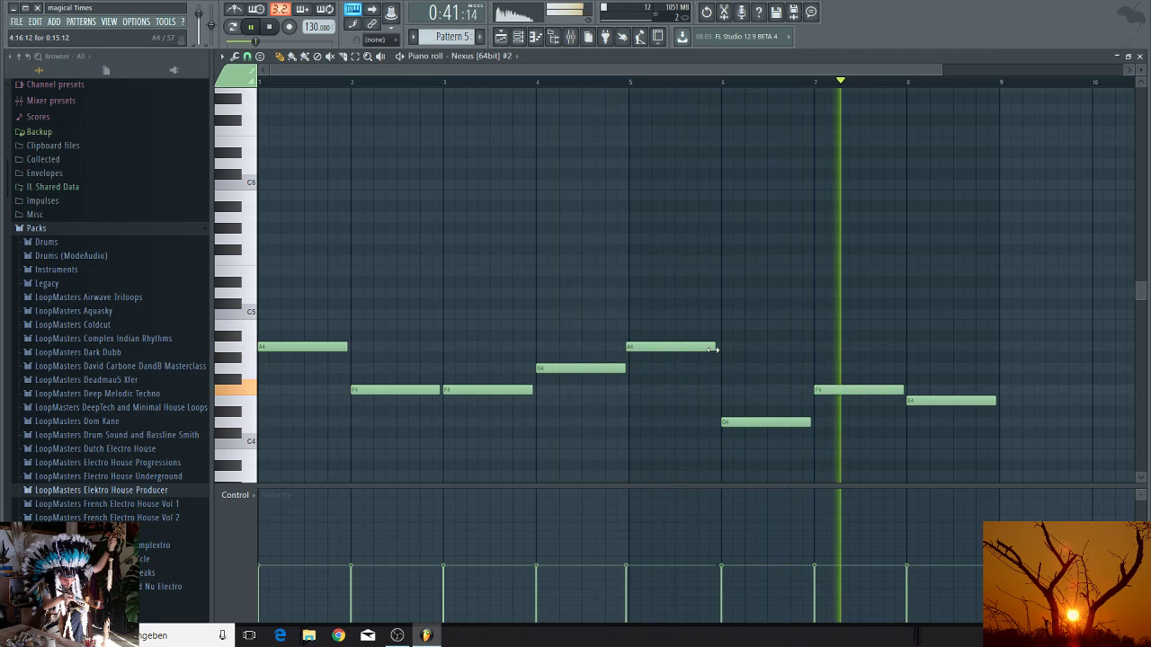
{"action": "left_click_drag", "start_coordinate": [715, 349], "coordinate": [721, 350]}
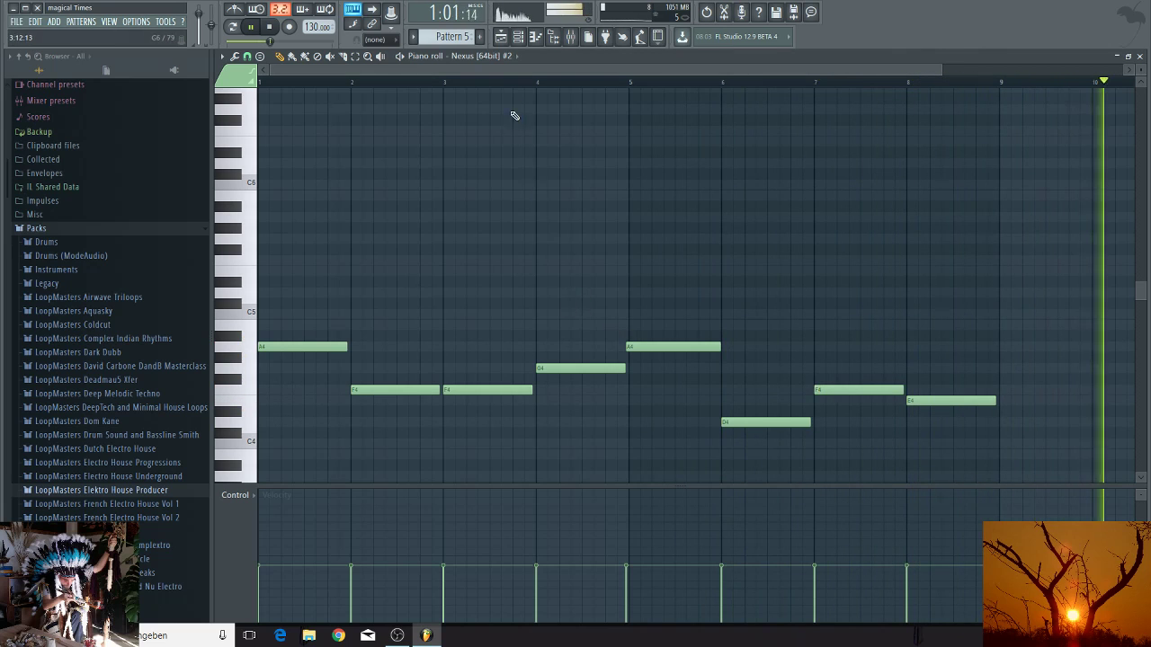
{"action": "key", "text": "F5"}
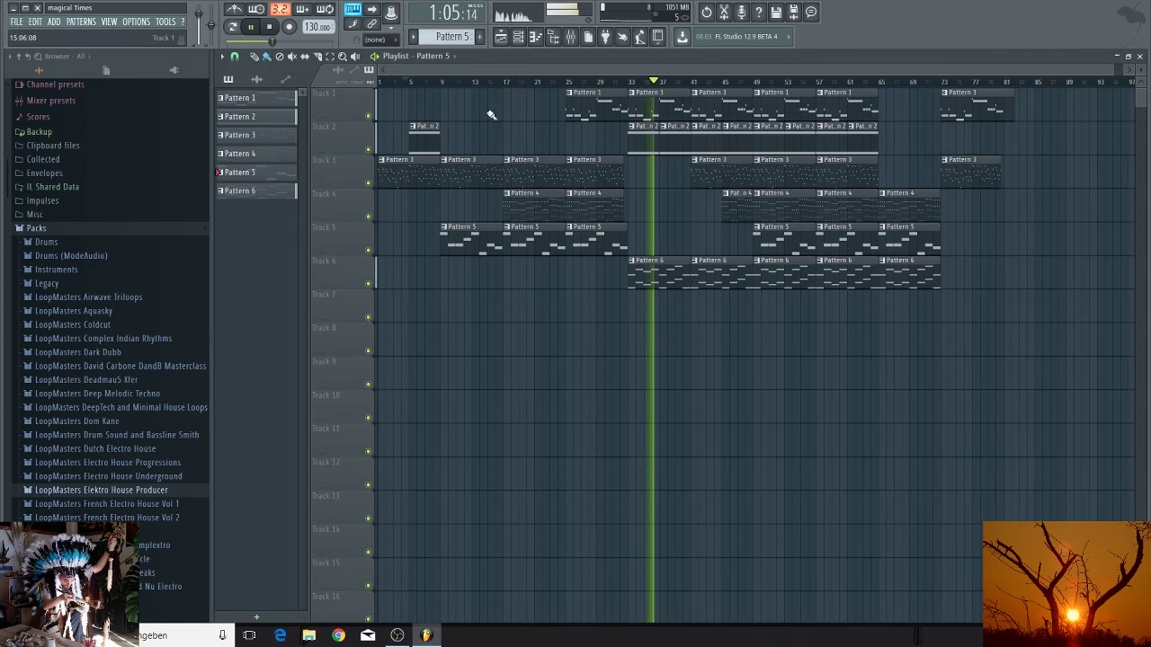
Step: Delete the last Pattern 6 clip on Track 6 of the playlist and save the project
{"action": "left_click", "coordinate": [17, 21]}
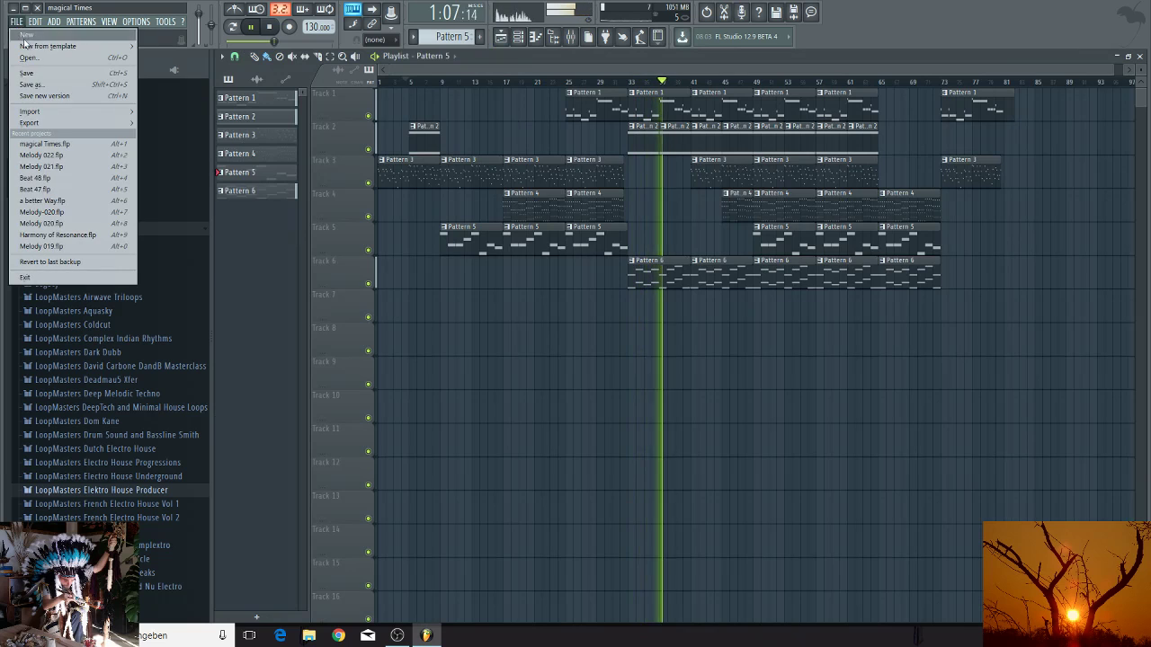
{"action": "key", "text": "Escape"}
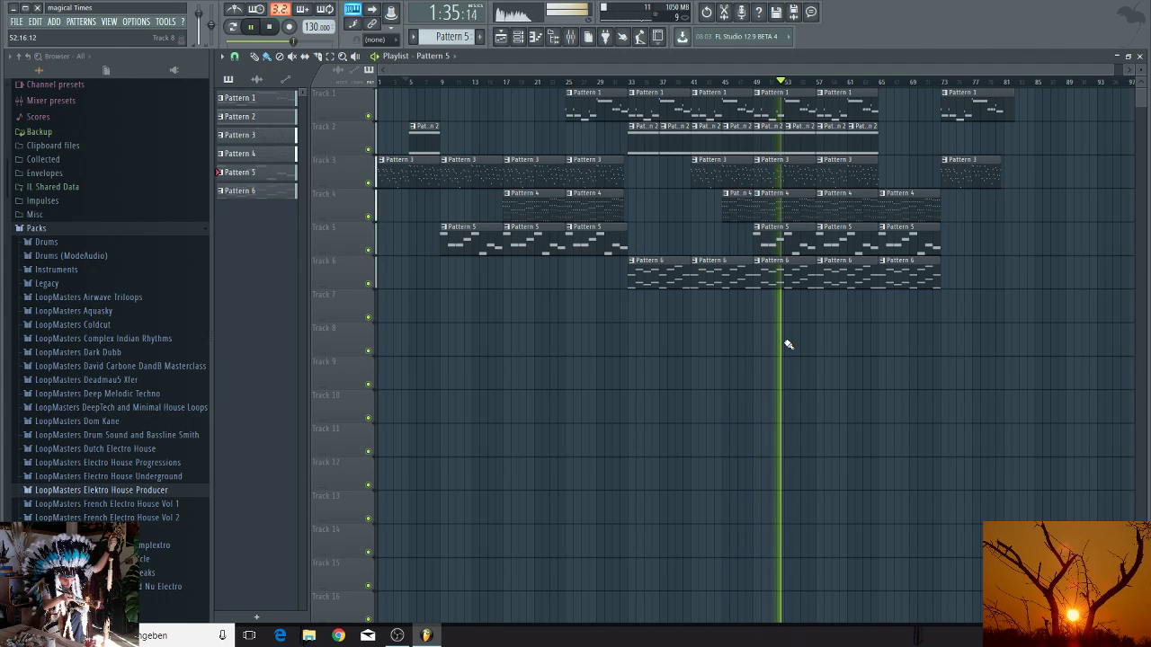
{"action": "right_click", "coordinate": [913, 281]}
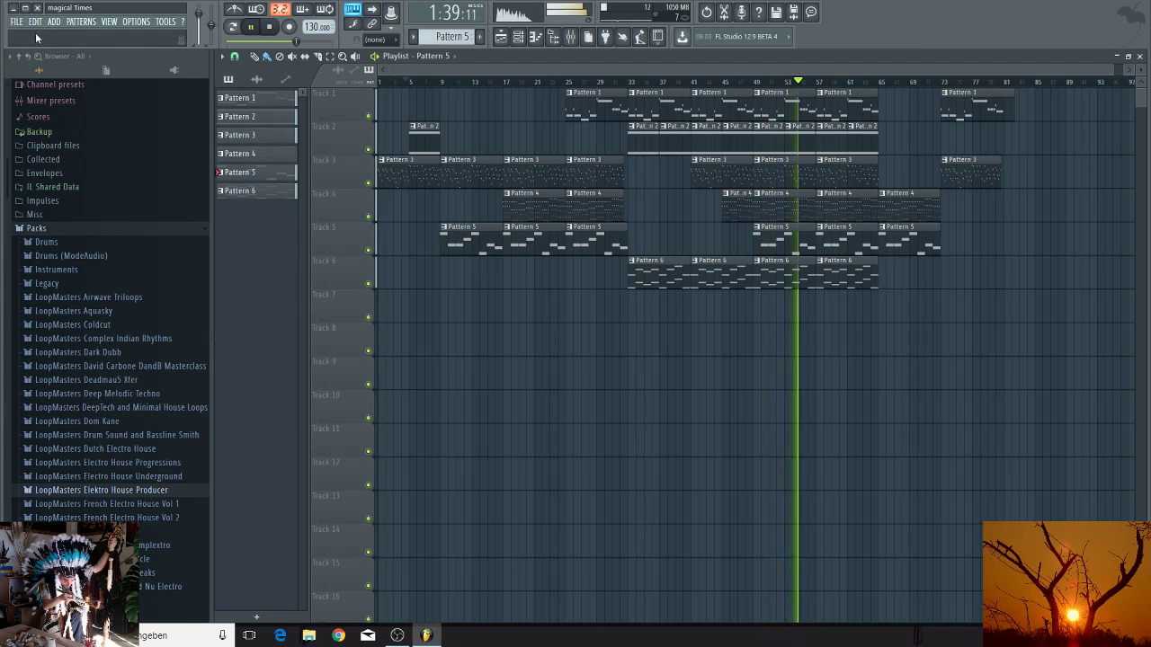
{"action": "left_click", "coordinate": [17, 22]}
{"action": "left_click", "coordinate": [43, 74]}
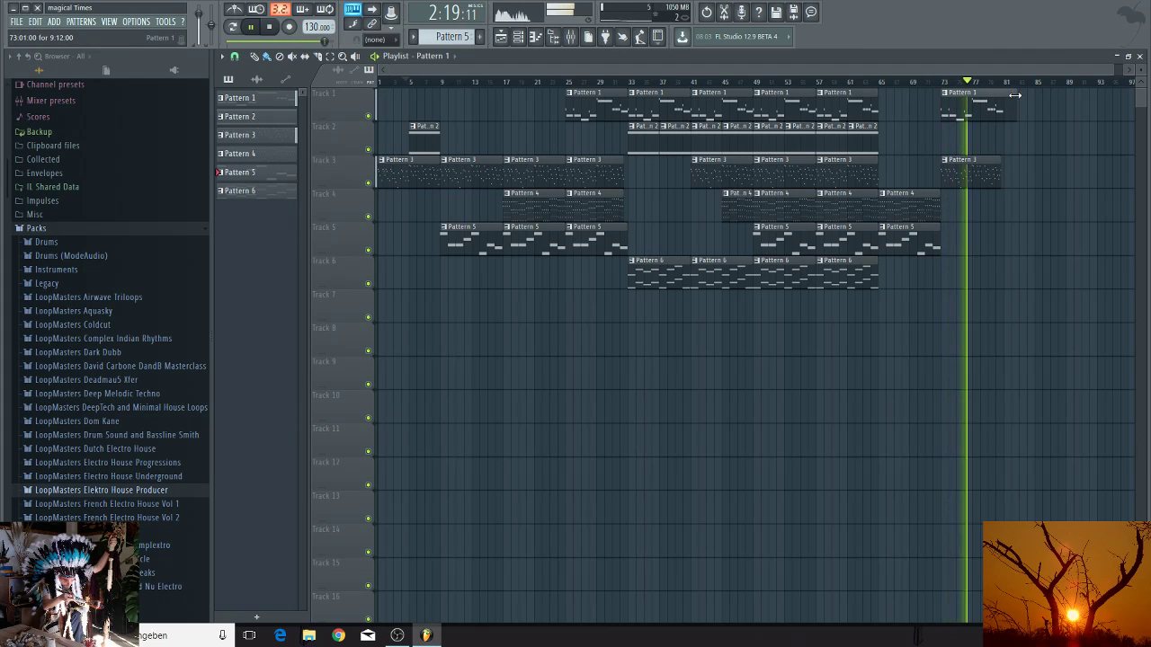
Step: Lengthen the last Pattern 1 clip on Track 1 to 9:12:00 and save the project with playback stopped
{"action": "left_click_drag", "start_coordinate": [1017, 93], "coordinate": [1016, 101]}
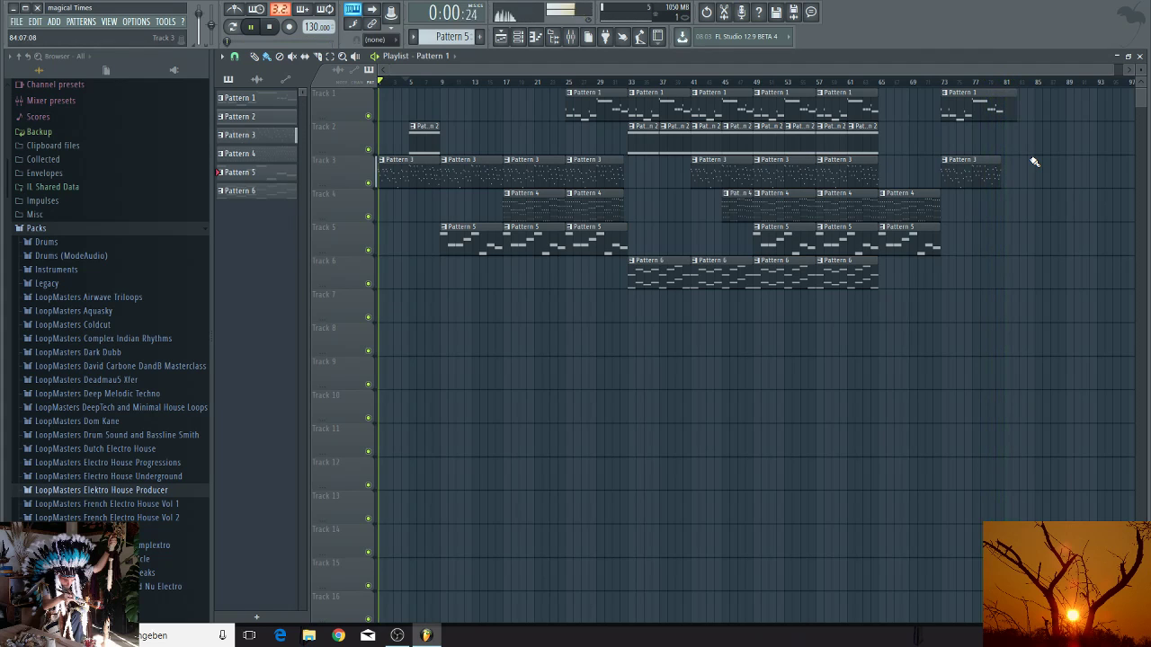
{"action": "left_click", "coordinate": [270, 27]}
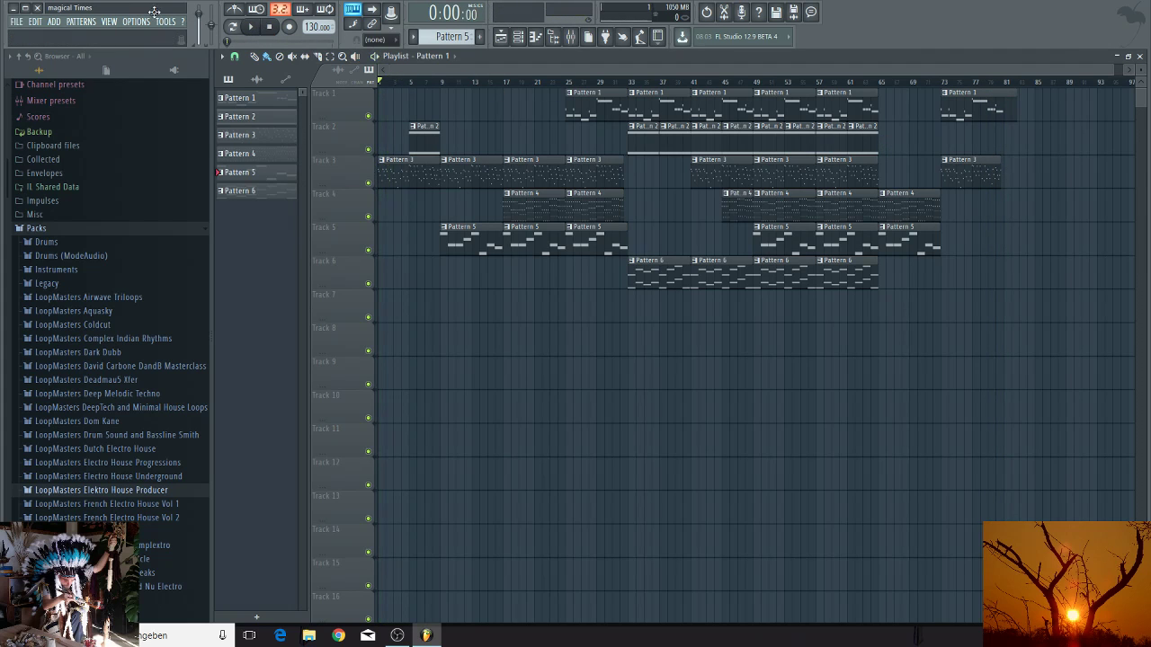
{"action": "left_click", "coordinate": [16, 22]}
{"action": "left_click", "coordinate": [28, 73]}
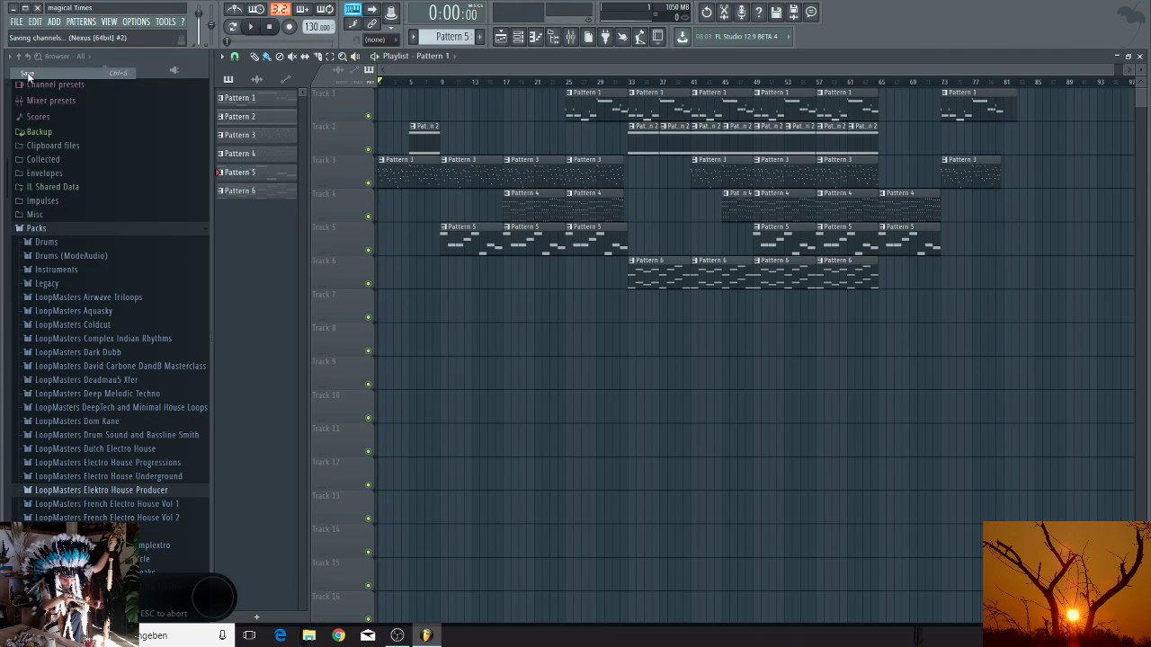
Step: Export the project as a wave file into the C.N.A. neu folder
{"action": "left_click", "coordinate": [18, 23]}
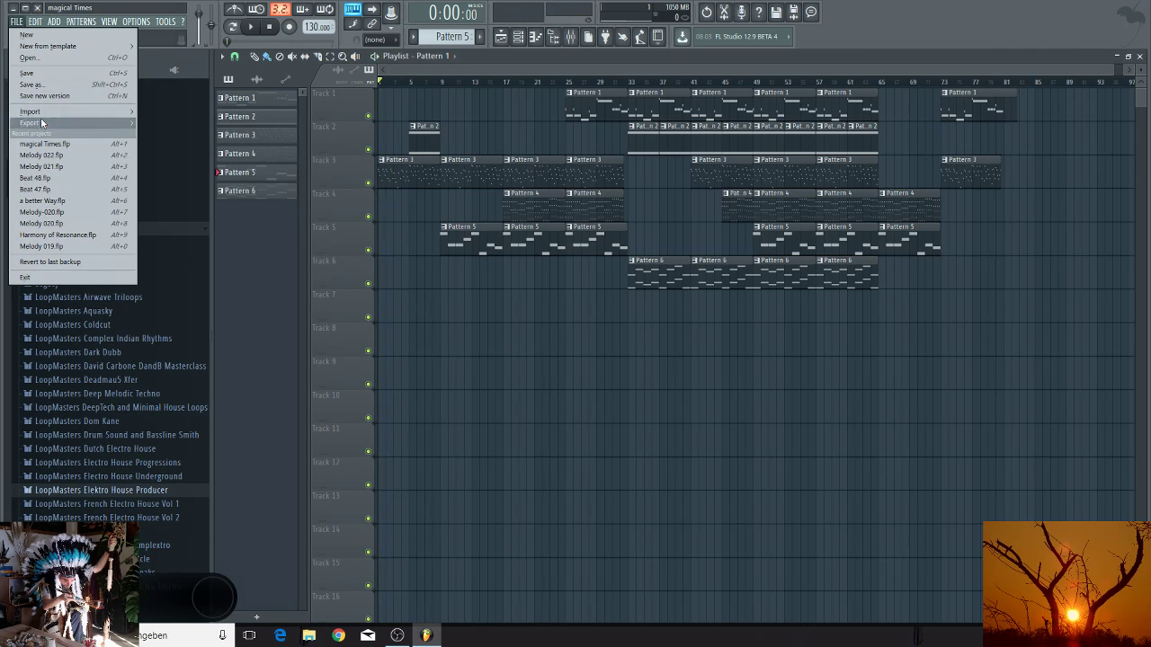
{"action": "mouse_move", "coordinate": [88, 124]}
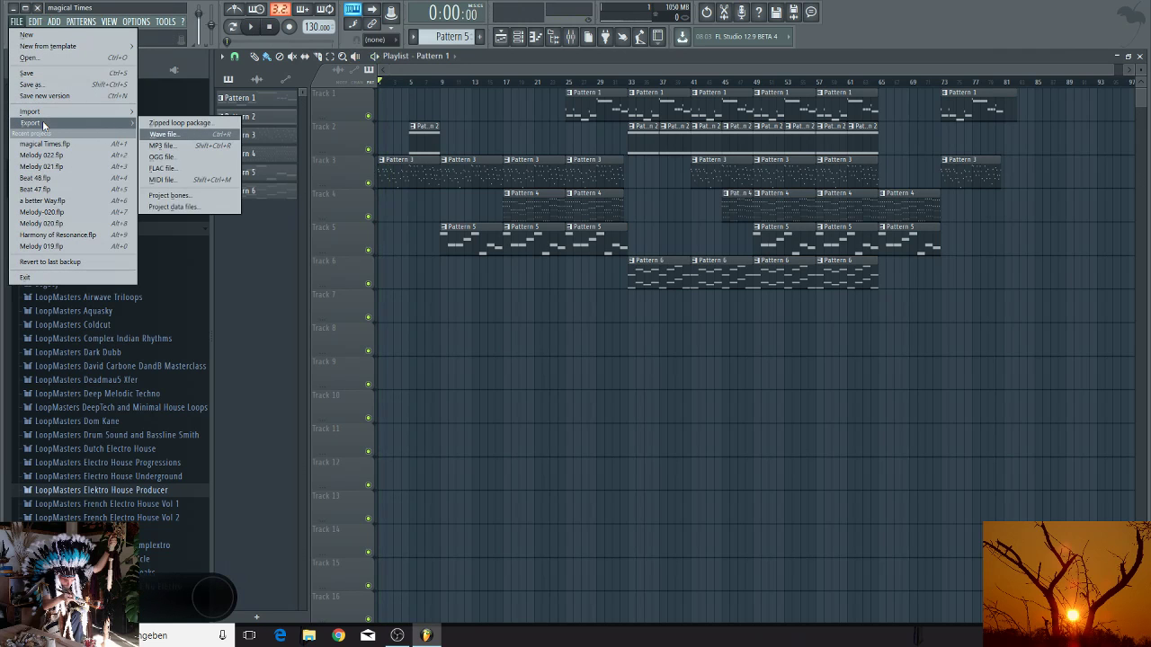
{"action": "left_click", "coordinate": [165, 134]}
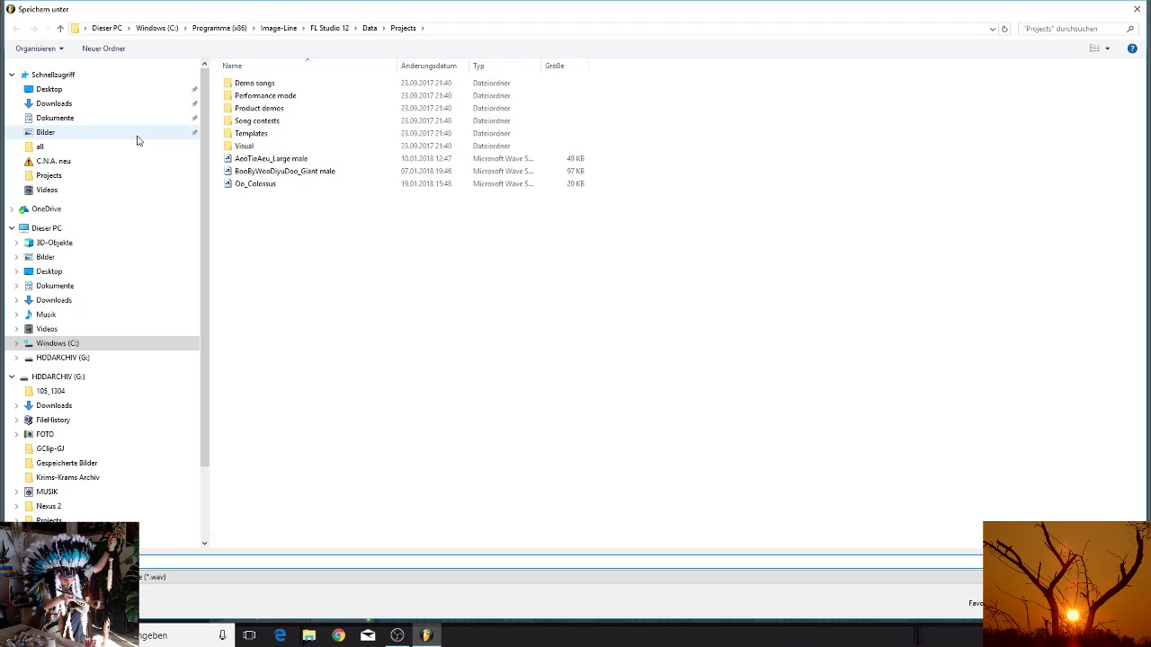
{"action": "left_click", "coordinate": [61, 162]}
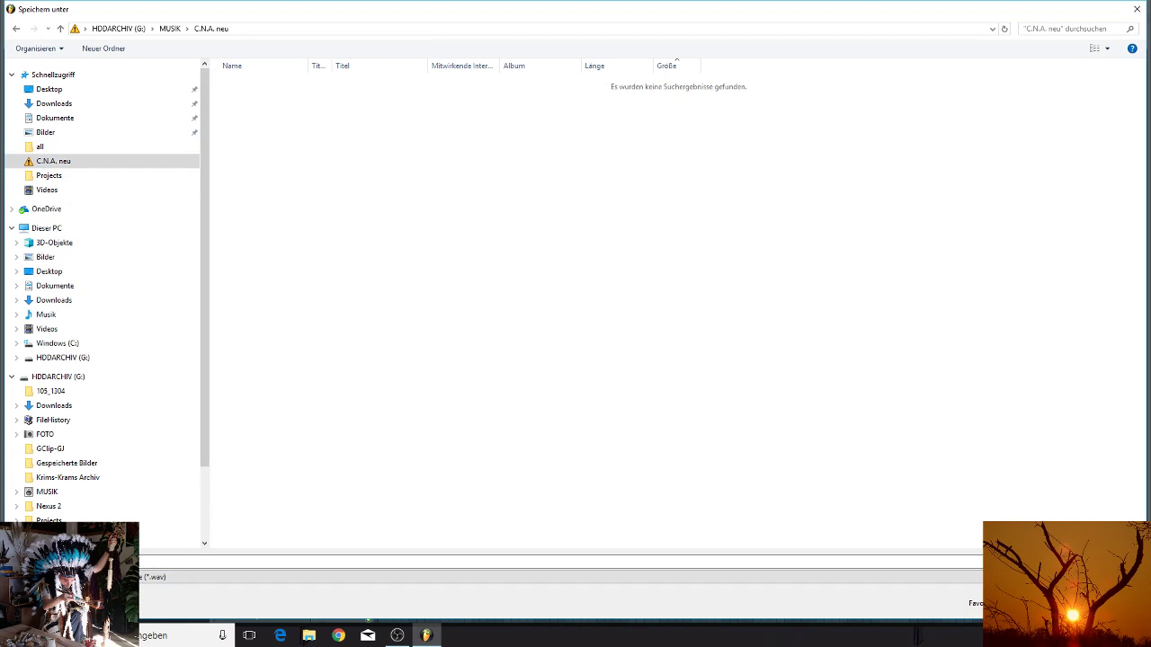
{"action": "left_click", "coordinate": [1034, 602]}
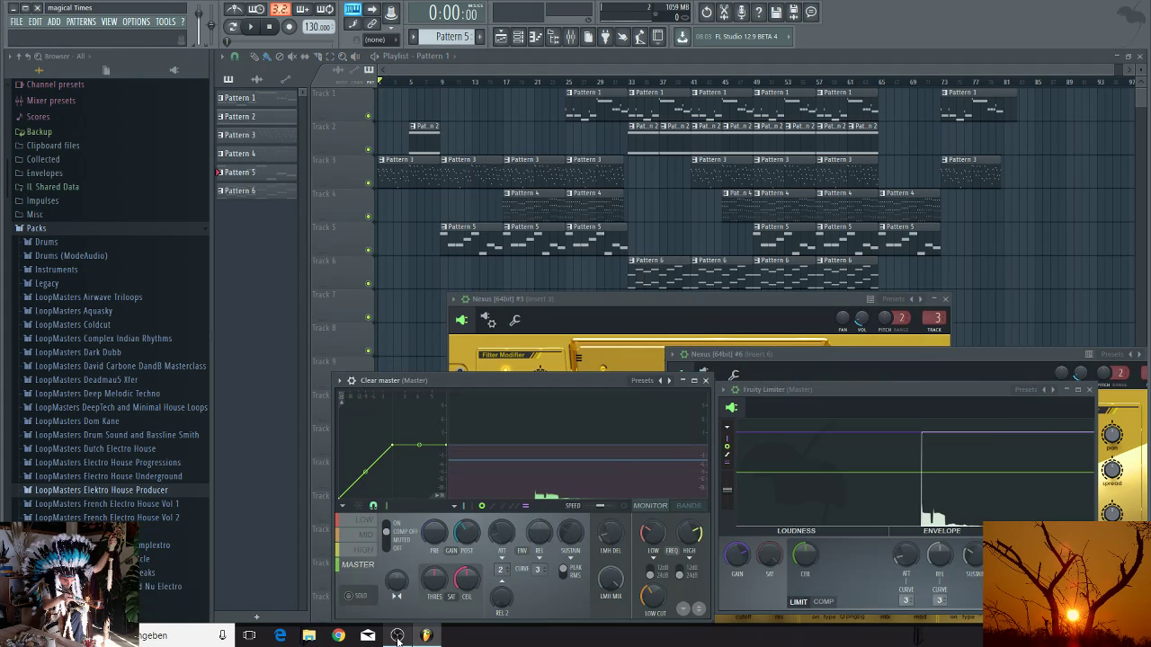
Step: Switch to the OBS recording software
{"action": "mouse_move", "coordinate": [398, 639]}
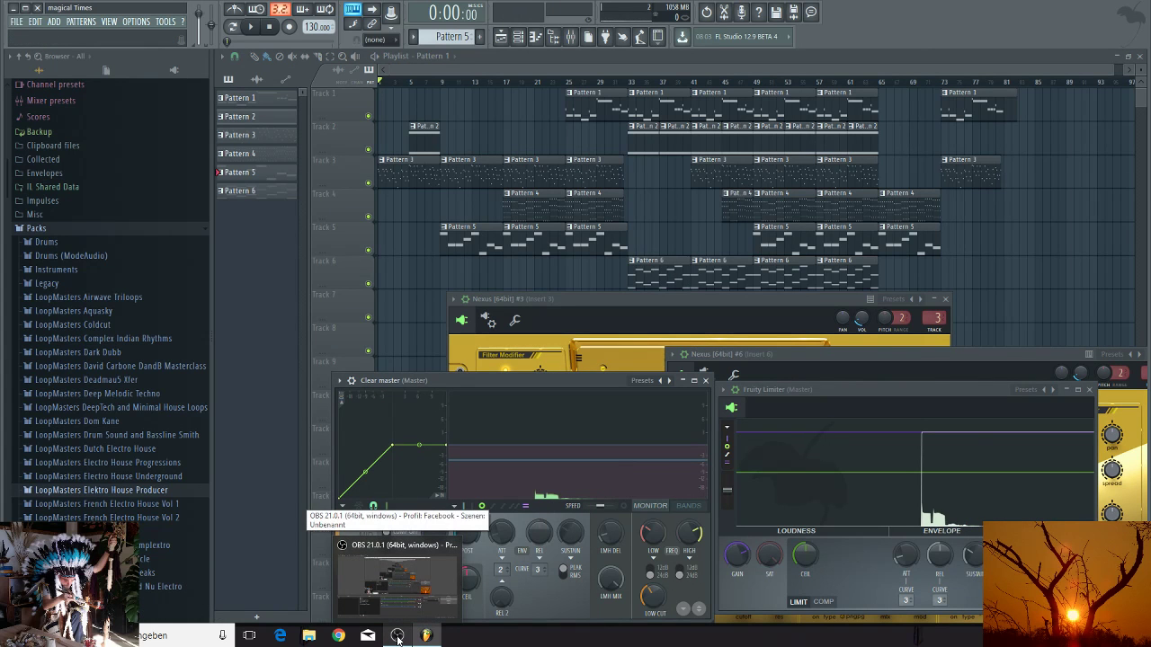
{"action": "left_click", "coordinate": [398, 638]}
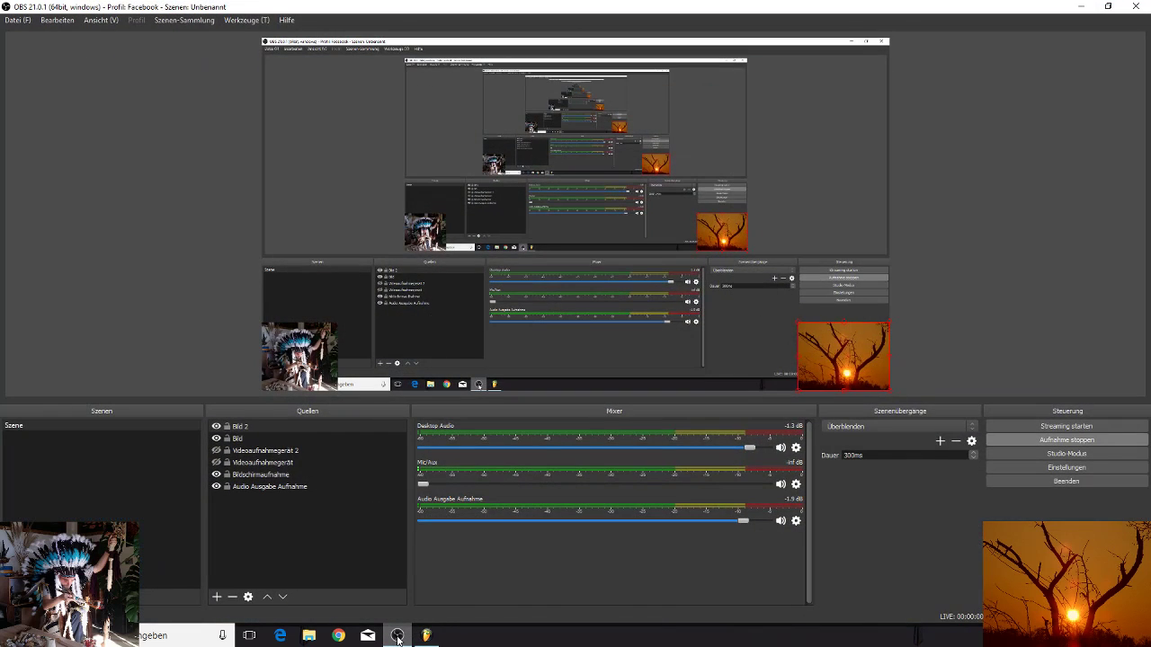